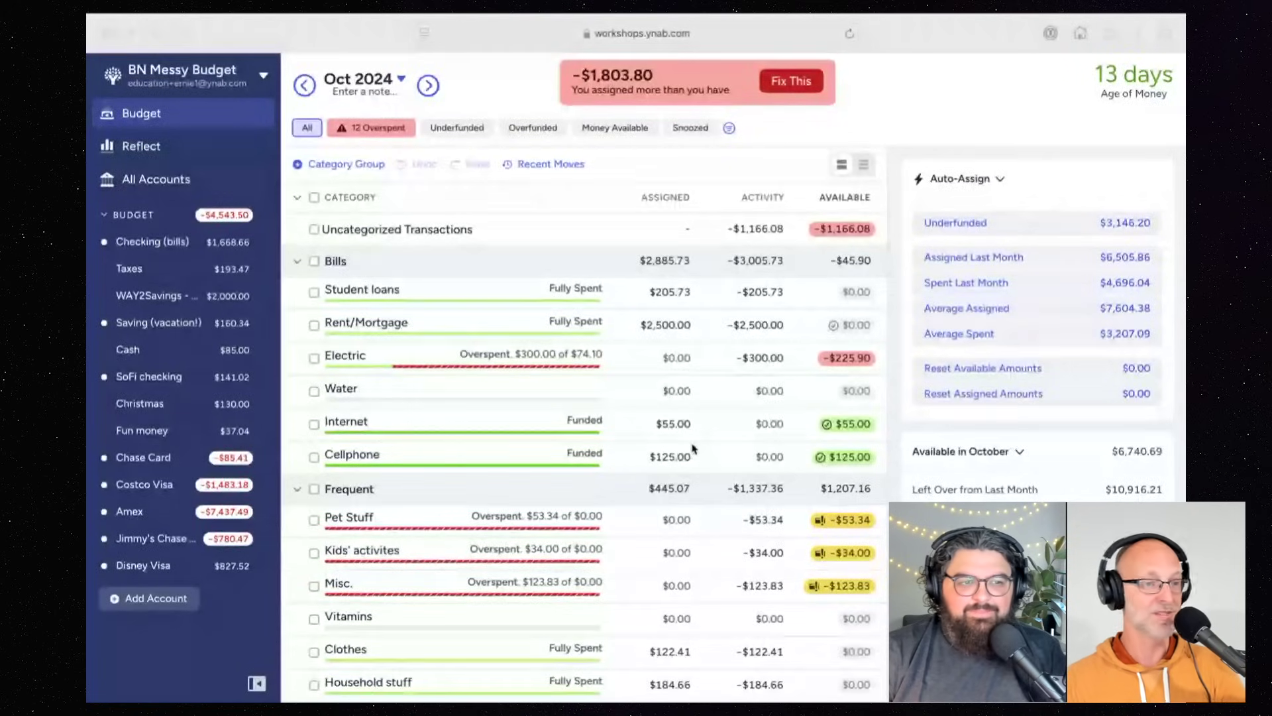
Step: Go back to the August 2024 budget and review all its category groups from Bills to Credit Card Payments
click(304, 90)
click(304, 87)
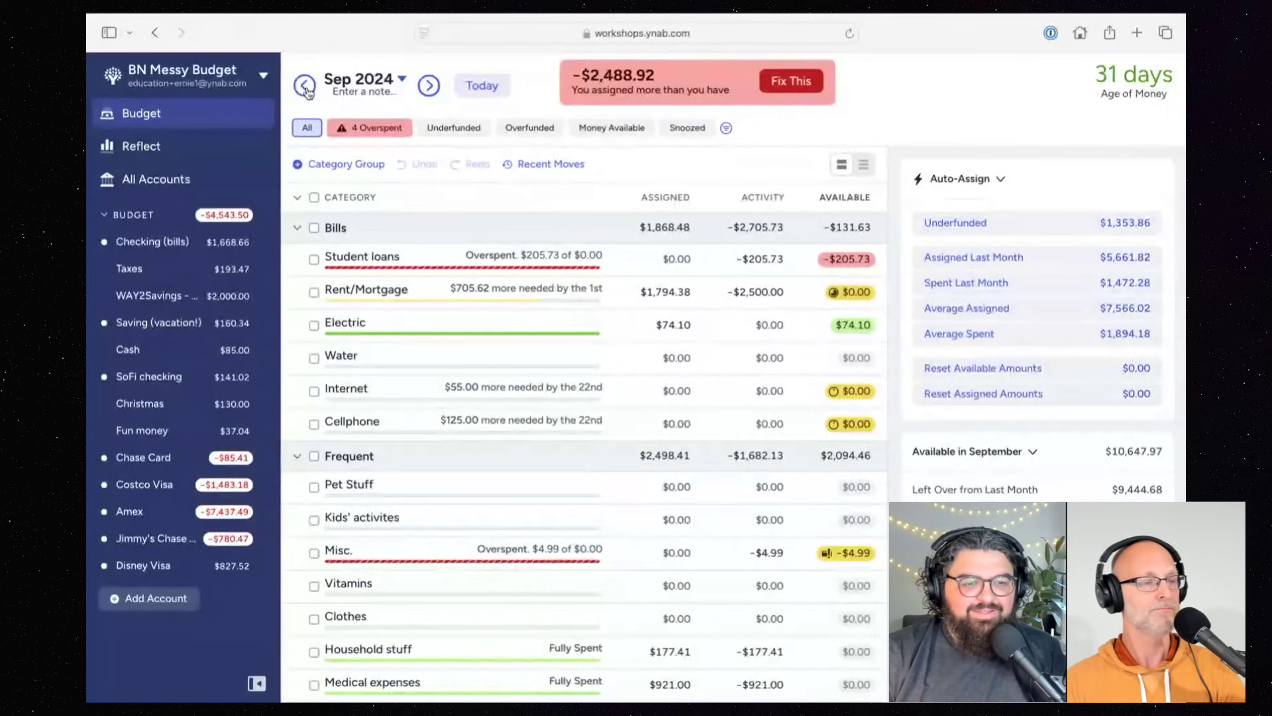
click(305, 85)
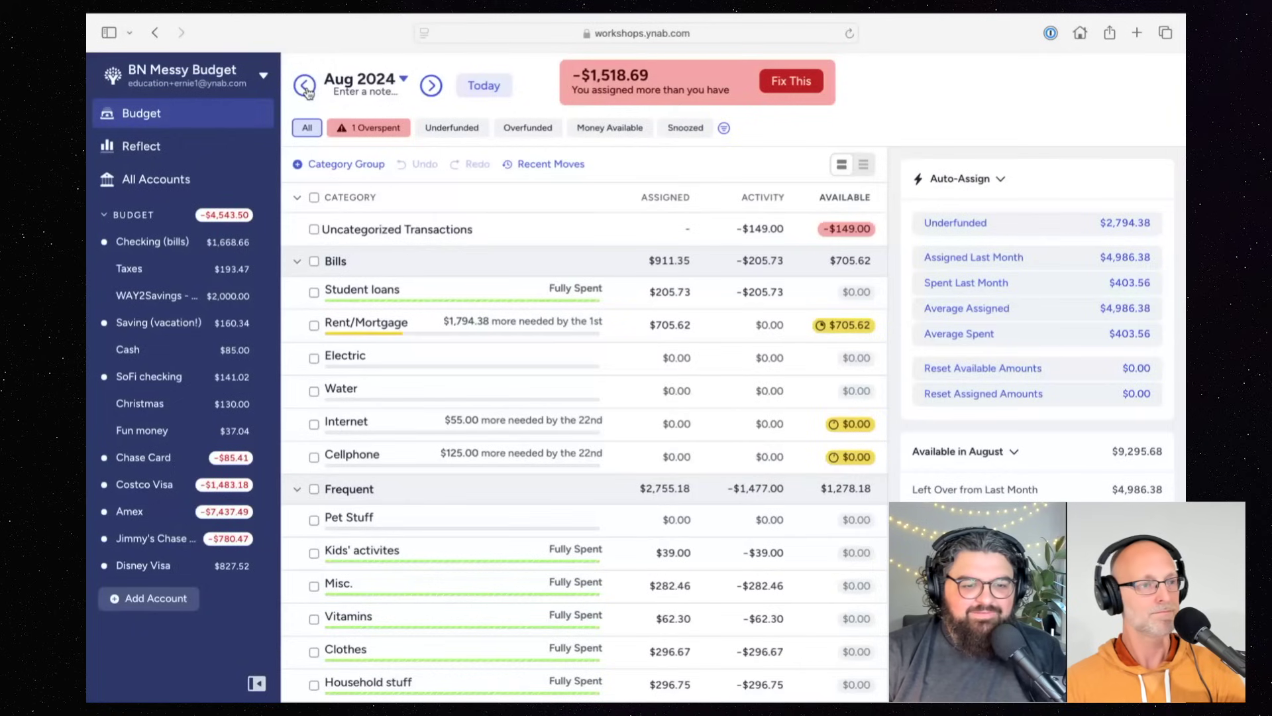
scroll(501, 269, down, 2)
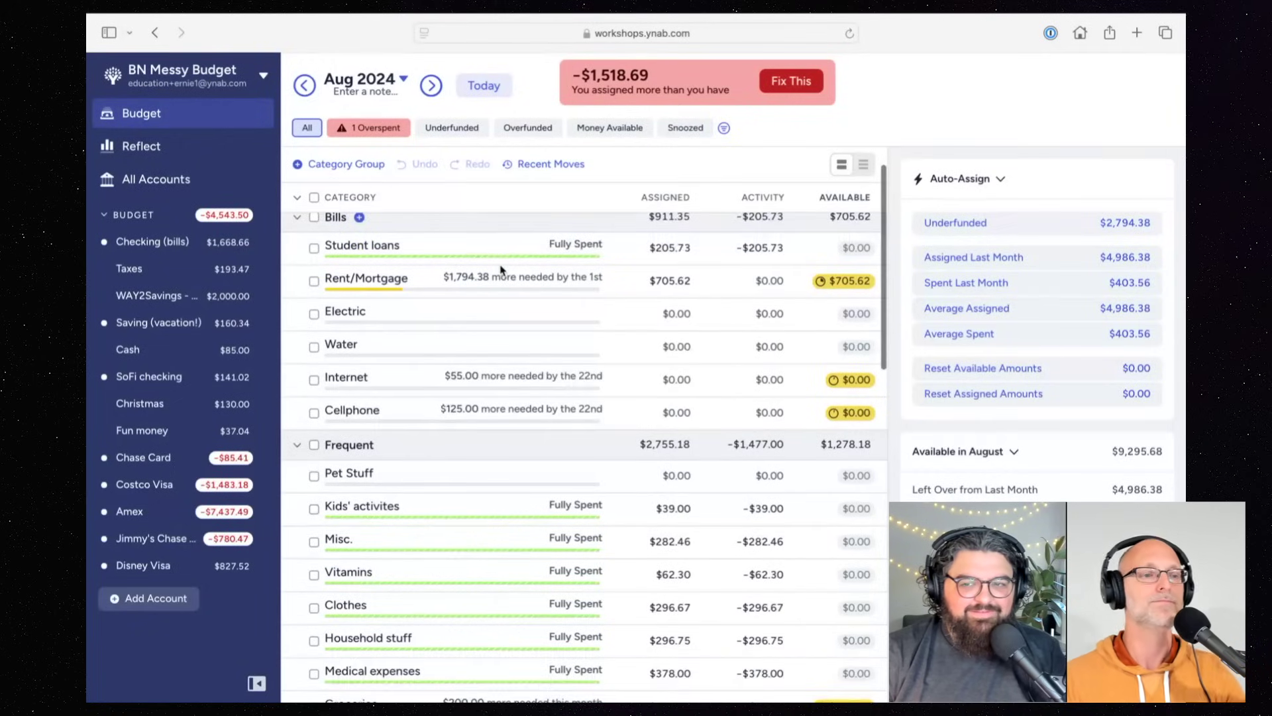
scroll(501, 270, down, 5)
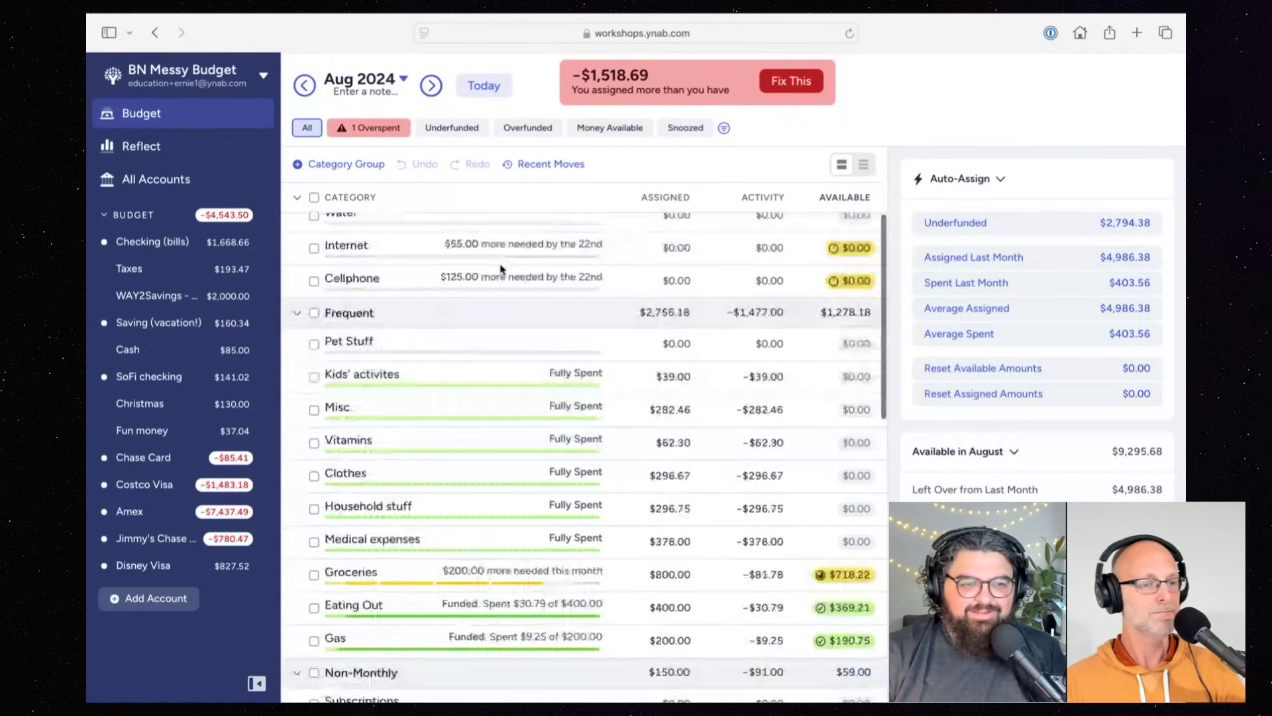
scroll(502, 269, down, 5)
scroll(501, 270, down, 10)
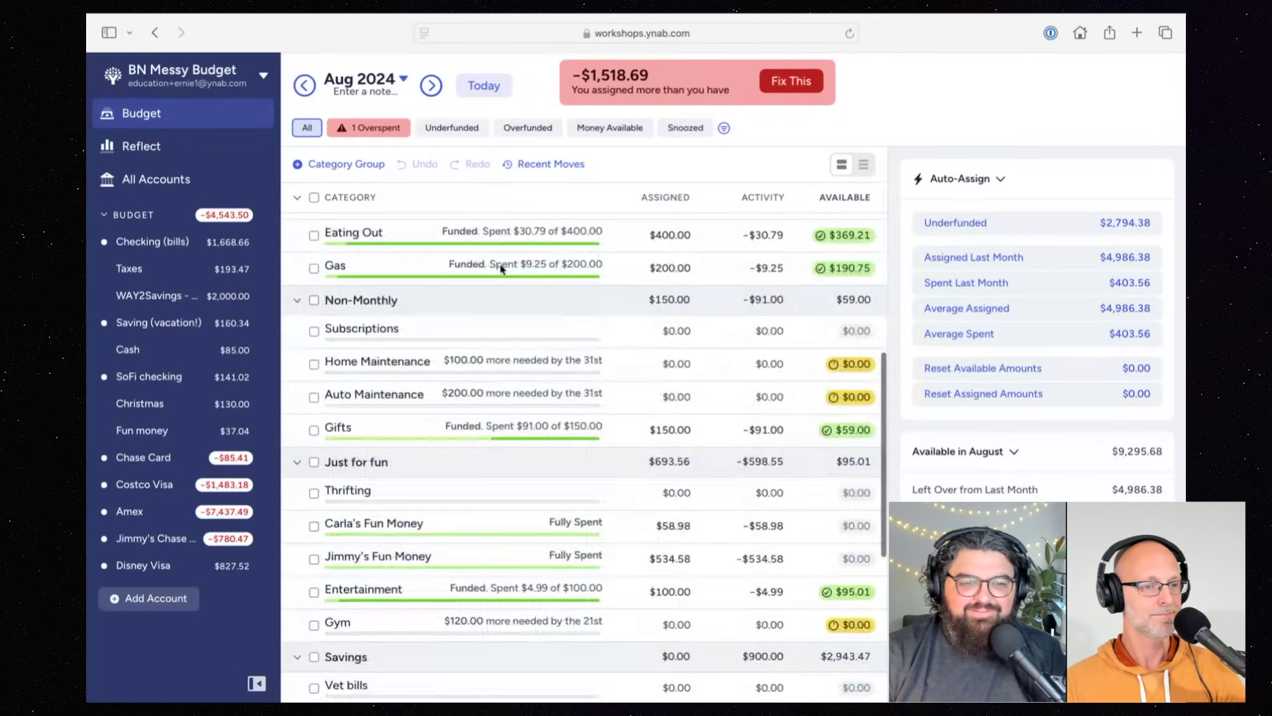
scroll(502, 269, down, 8)
scroll(501, 269, down, 5)
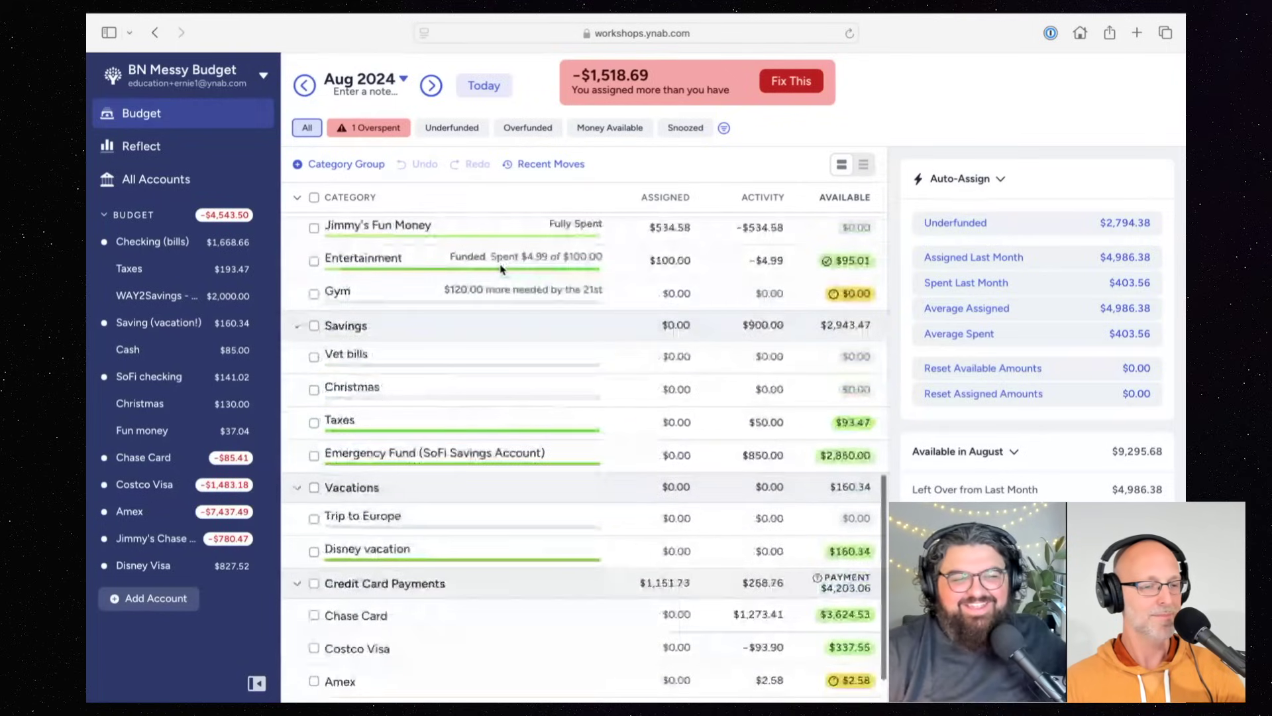
scroll(501, 269, down, 2)
scroll(502, 268, up, 5)
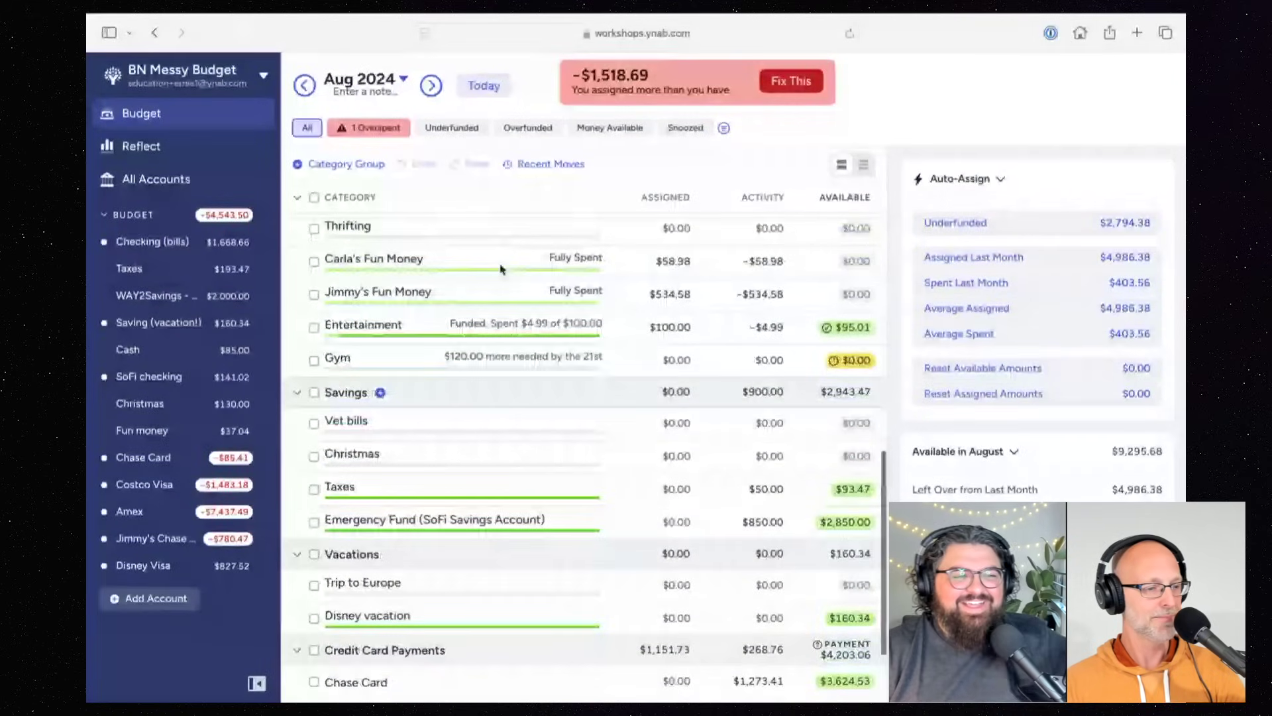
scroll(501, 268, up, 5)
scroll(501, 268, up, 15)
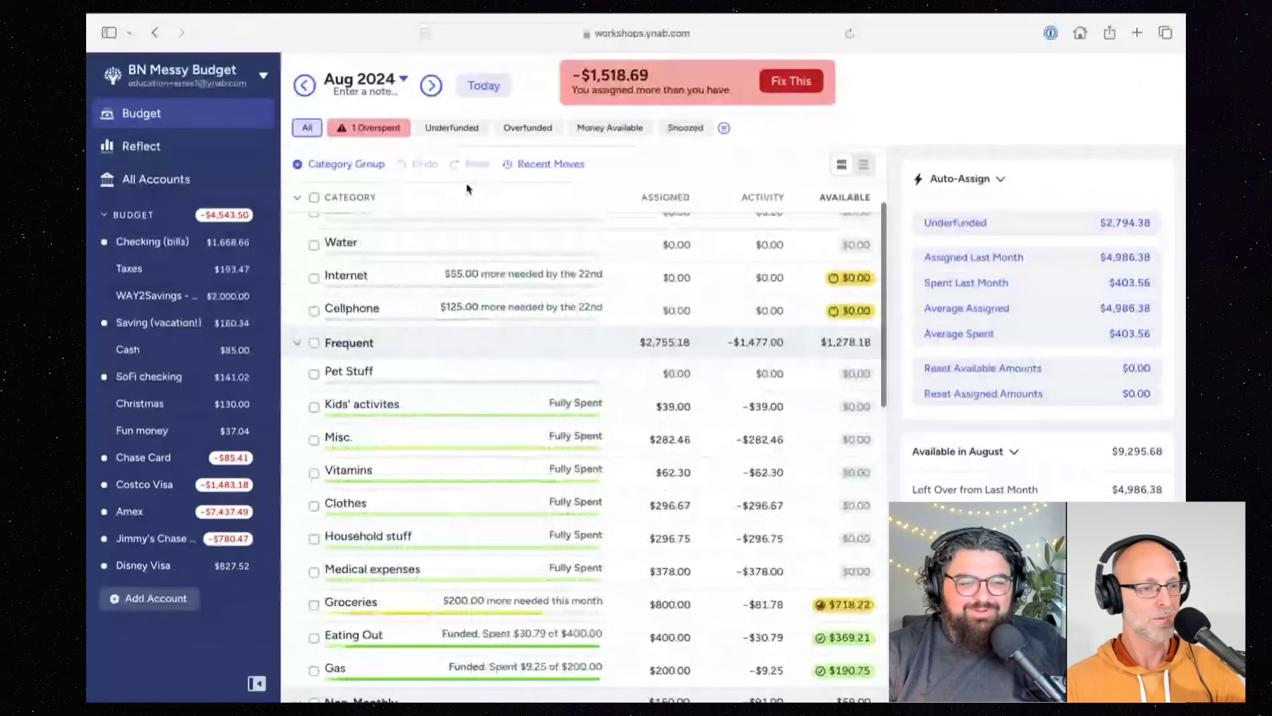
Step: Go back to the July 2024 budget and review the Bills, Frequent and Non-Monthly categories for overspending
click(311, 90)
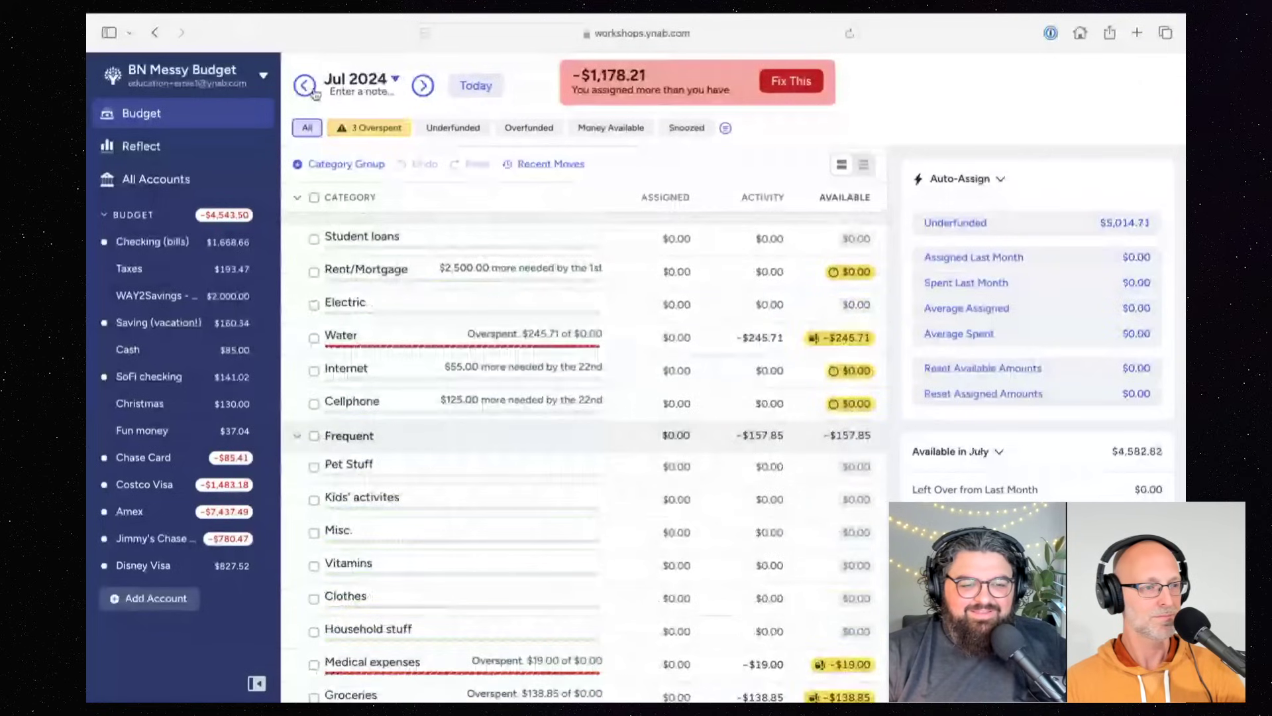
scroll(610, 327, down, 4)
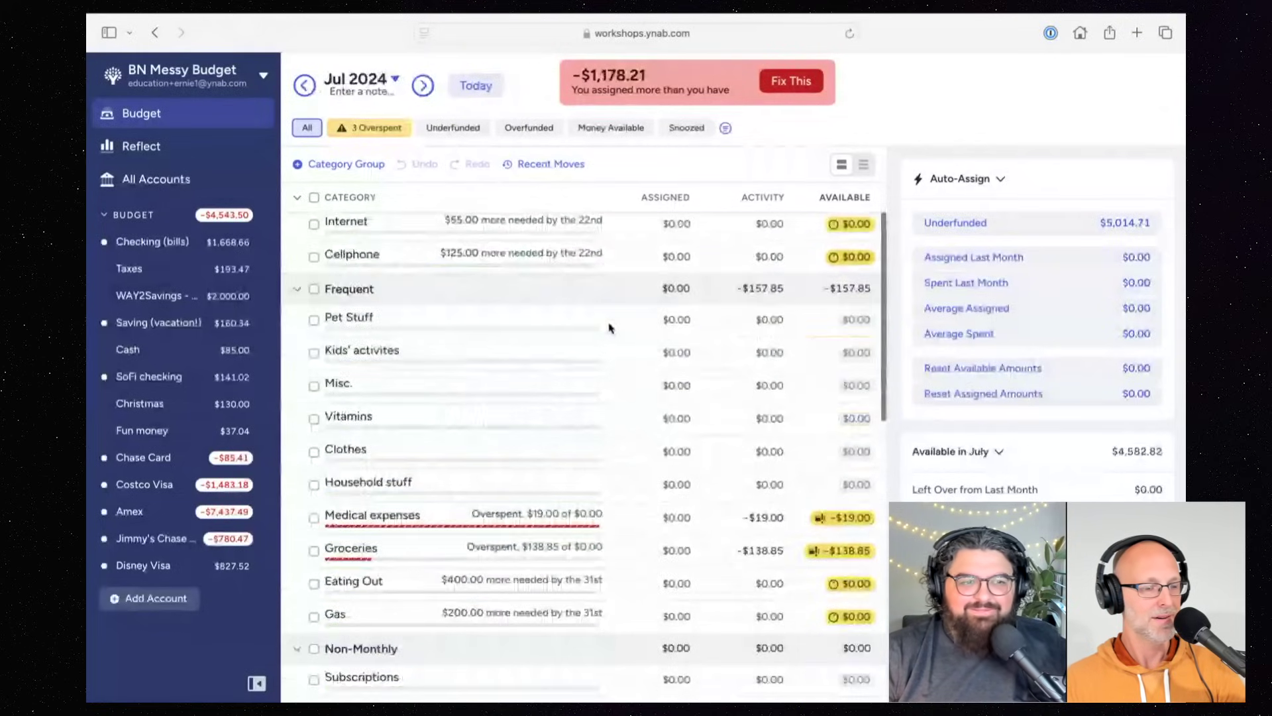
scroll(610, 327, down, 4)
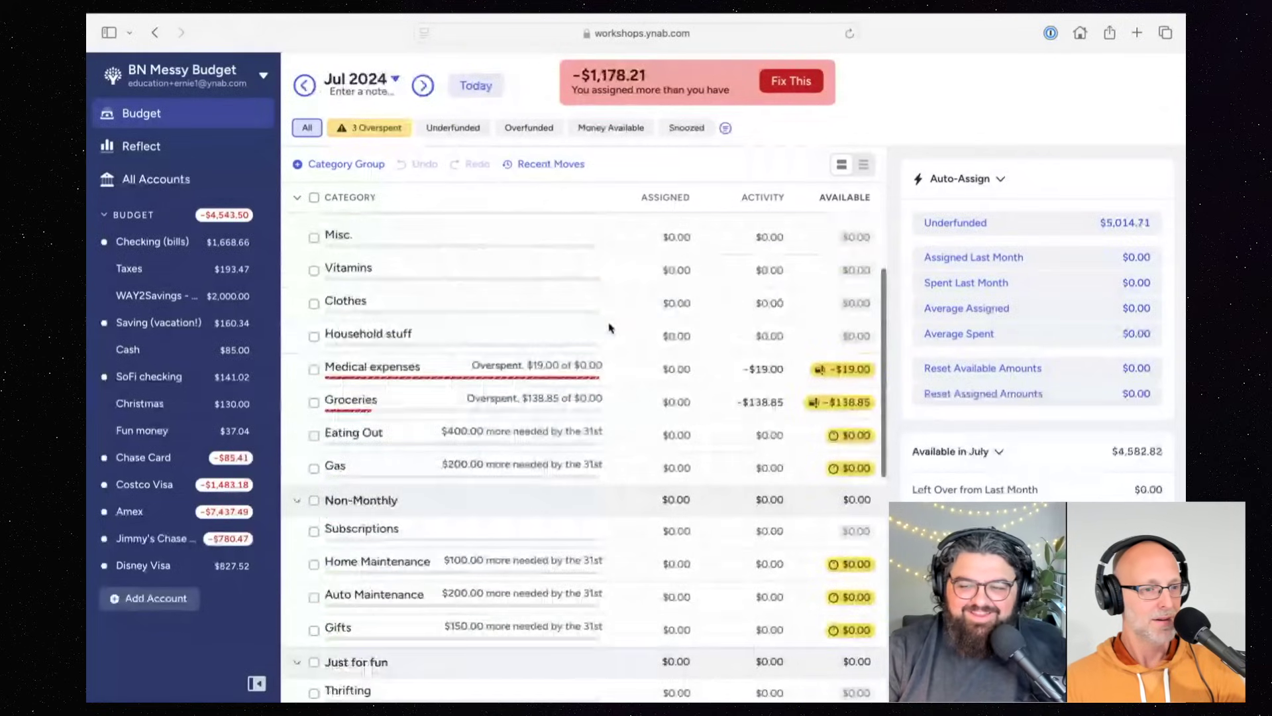
click(304, 85)
click(427, 86)
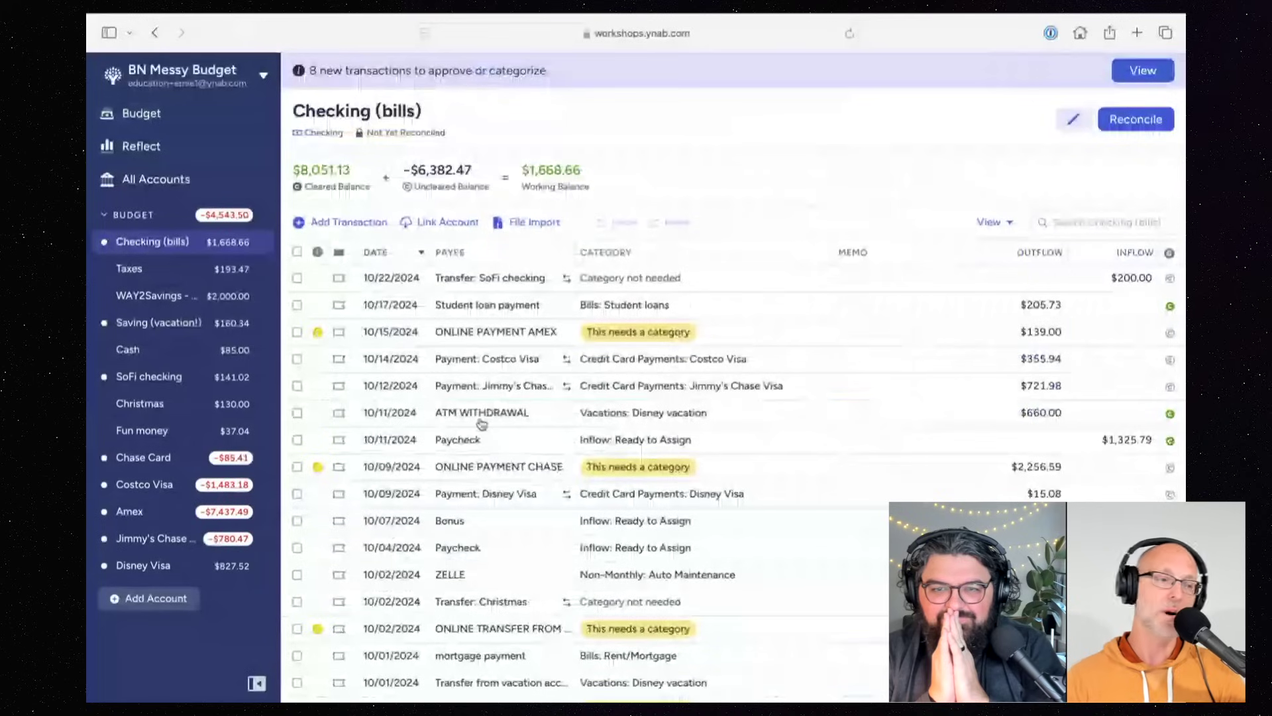
Step: Examine the oldest transactions in the Checking (bills) account and return to the October 2024 budget
scroll(482, 424, down, 10)
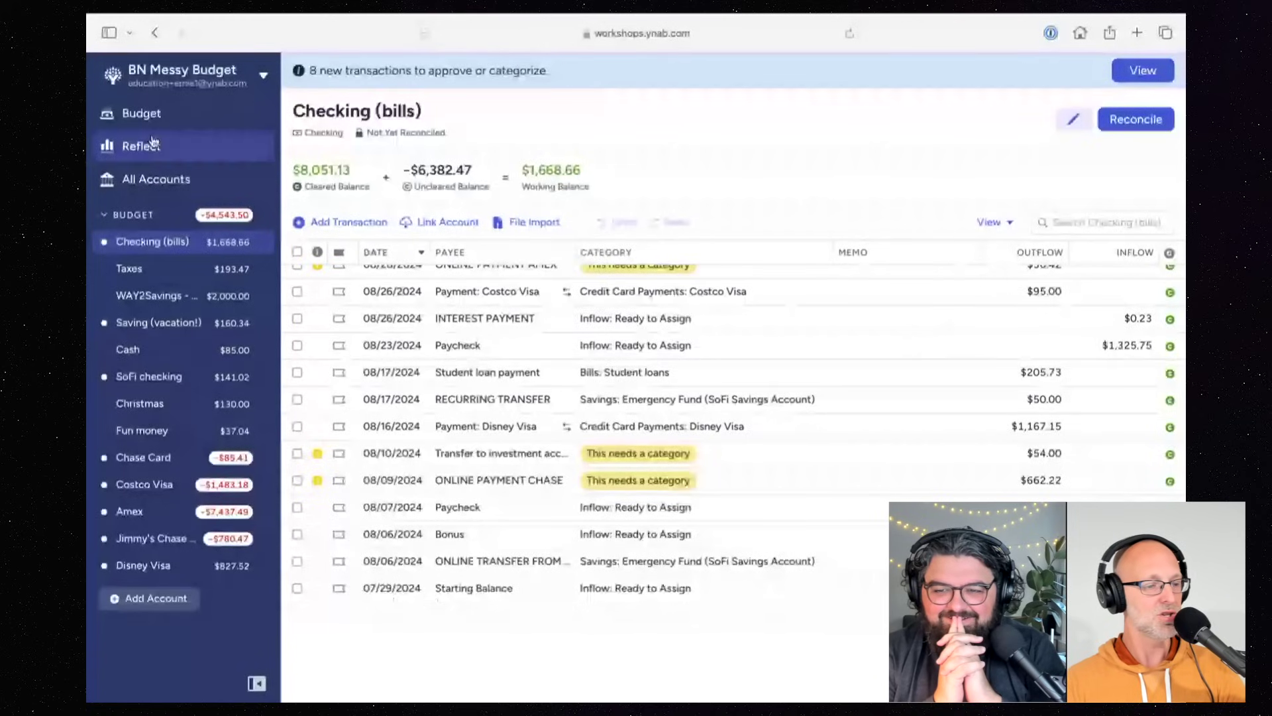
click(143, 114)
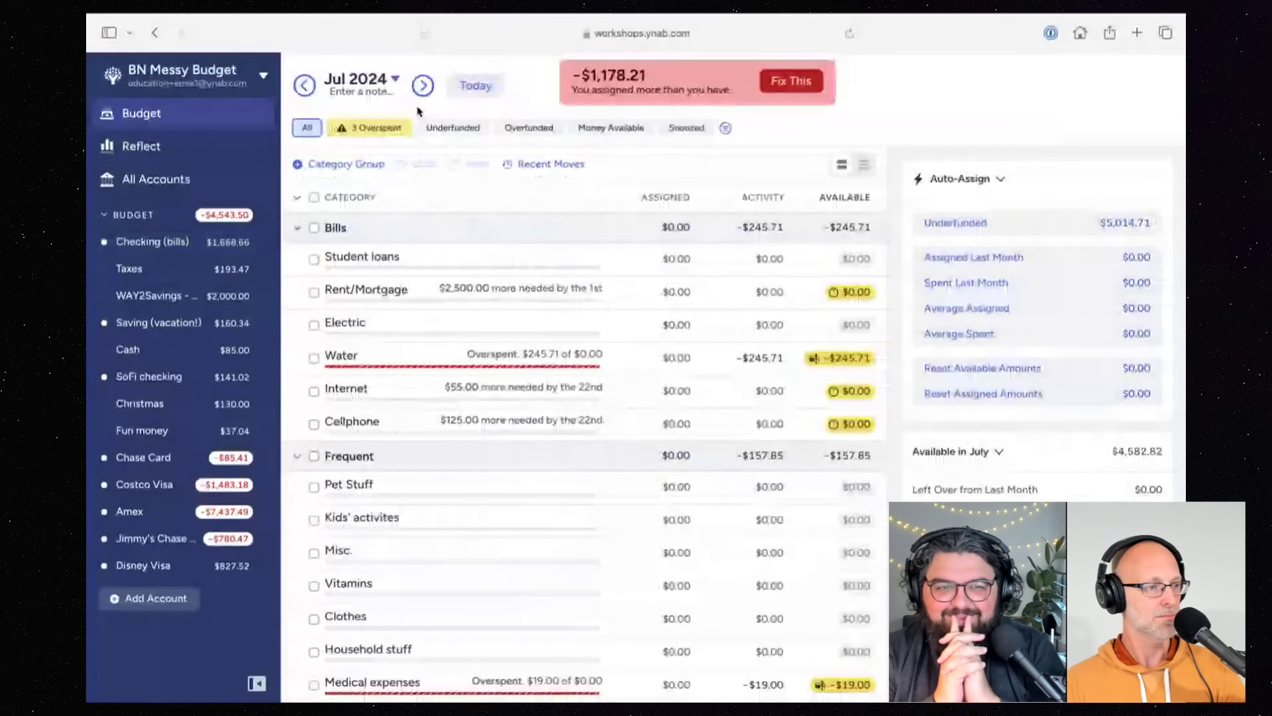
click(424, 86)
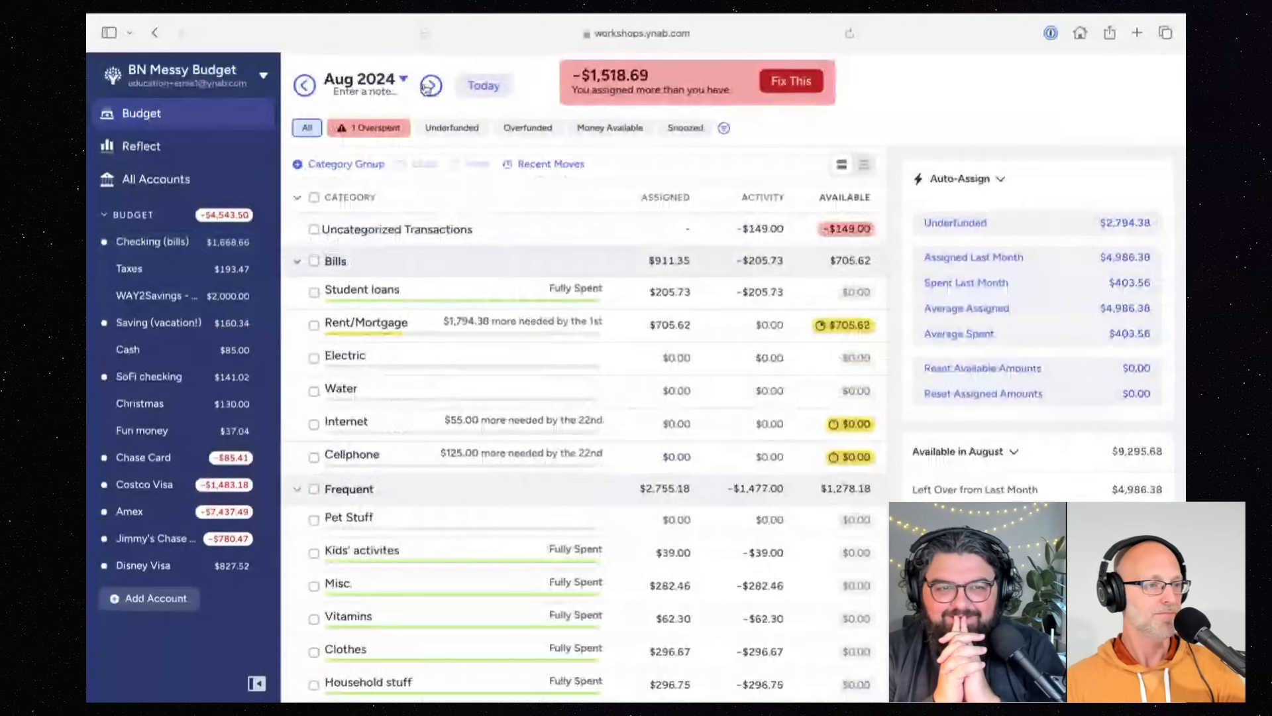
click(428, 87)
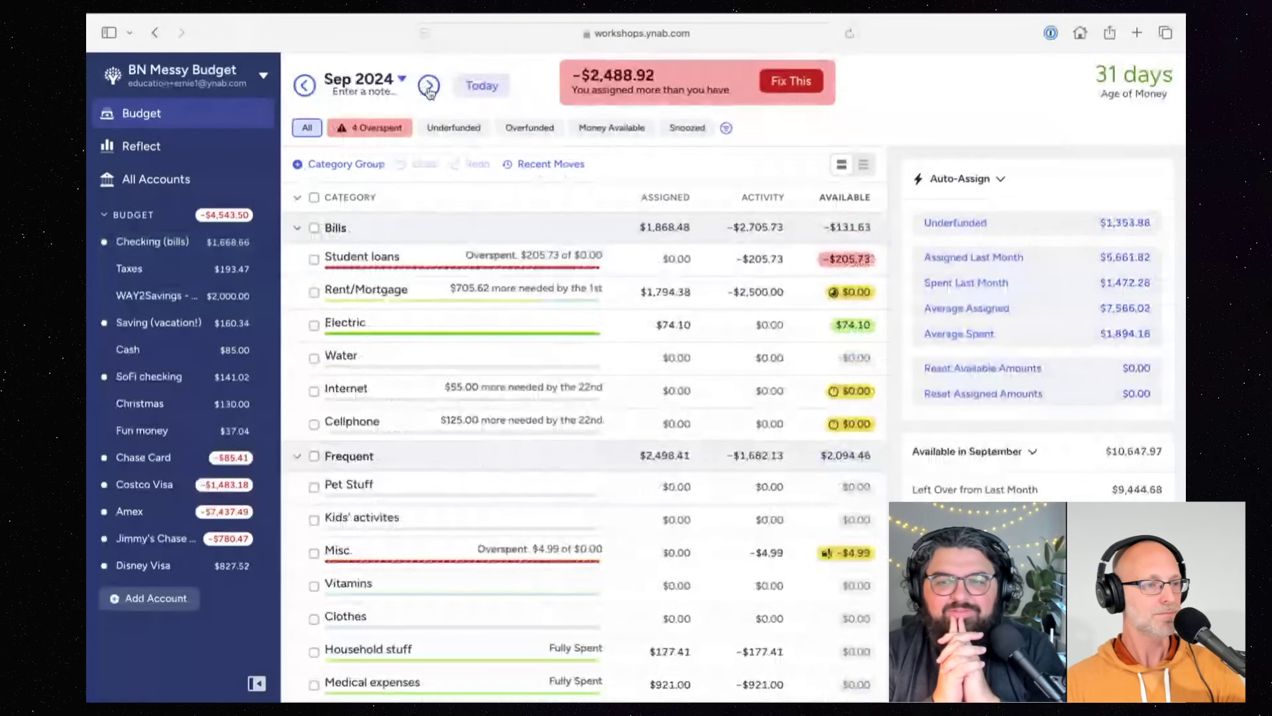
click(429, 90)
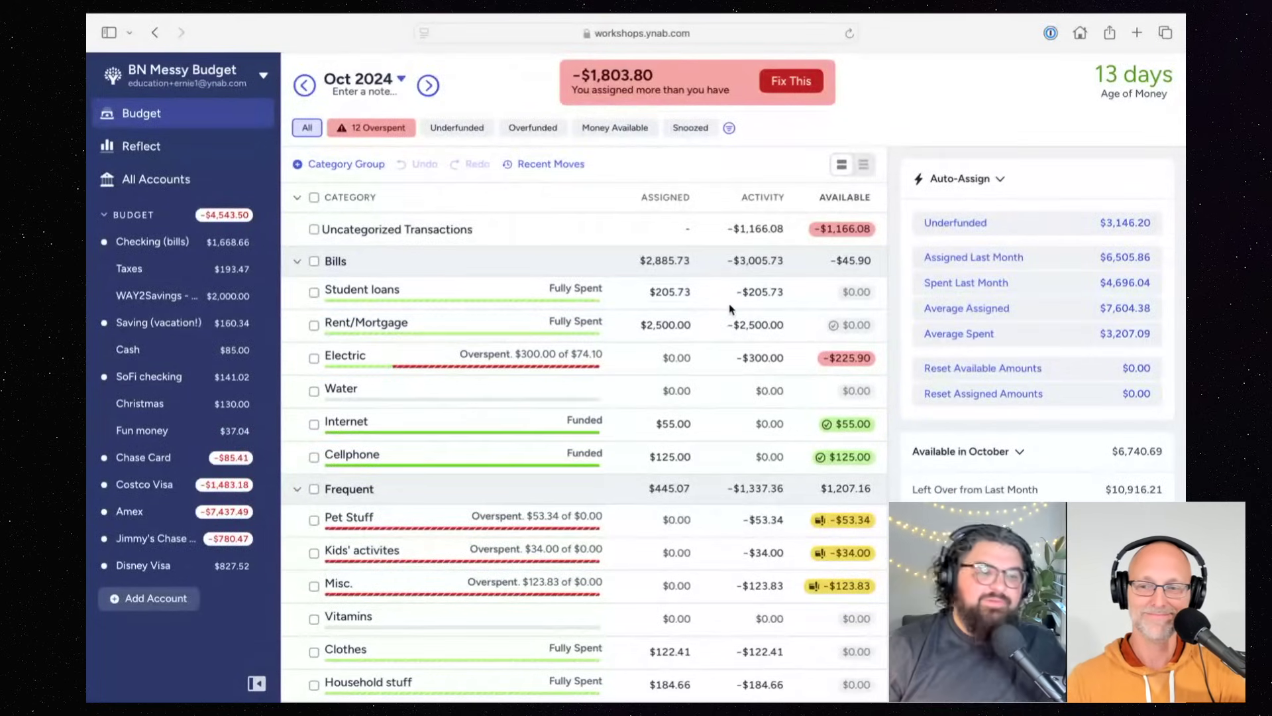
Step: Inspect the balance details of Uncategorized Transactions in the October 2024 budget and deselect the row
scroll(731, 308, down, 2)
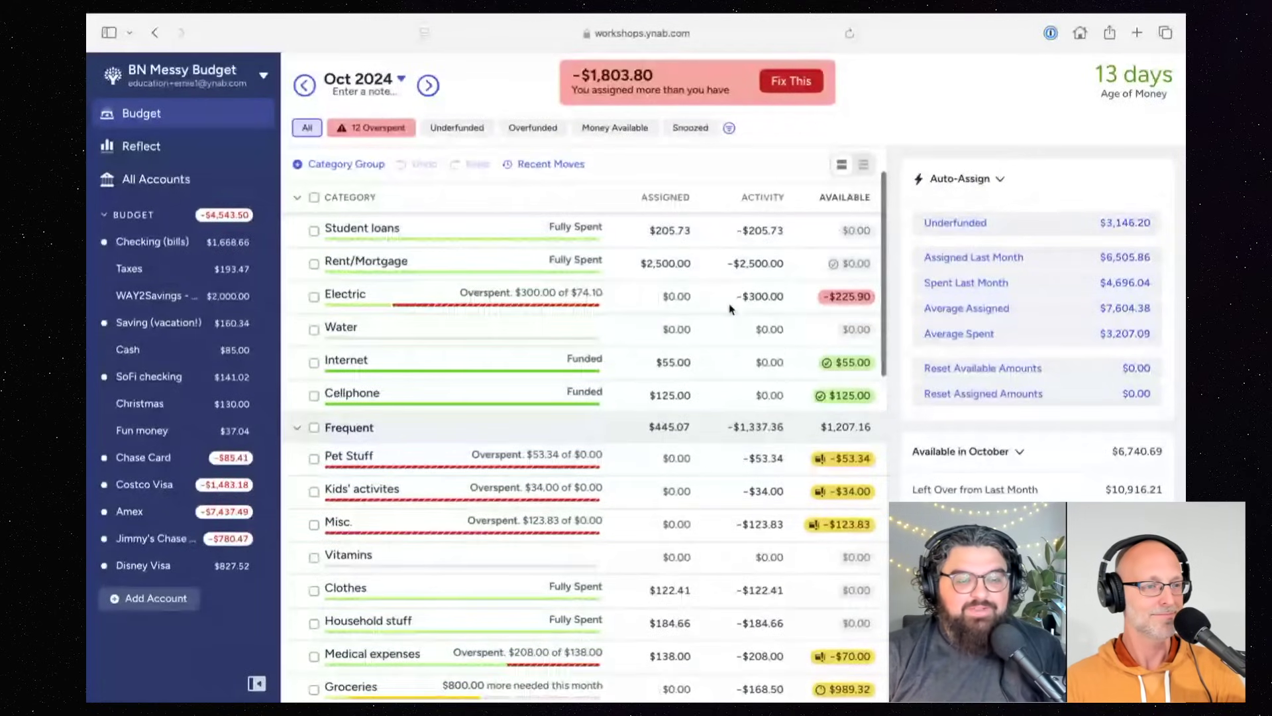
scroll(731, 309, up, 2)
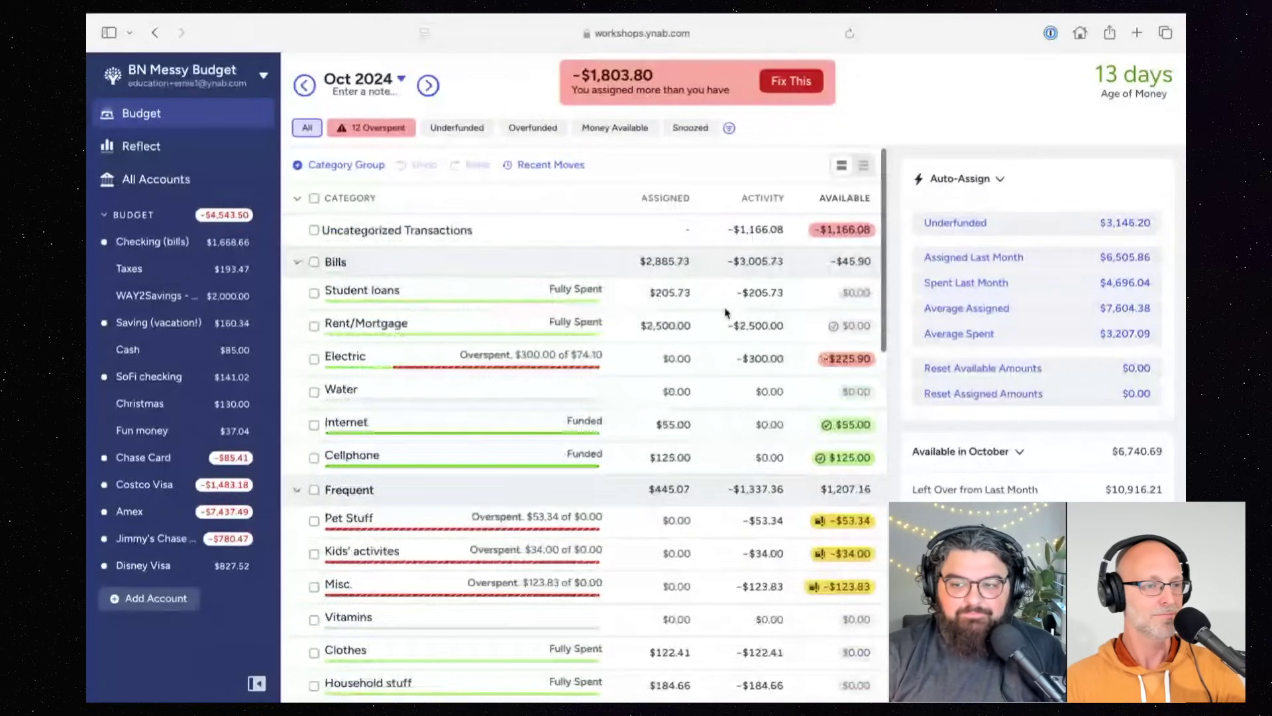
click(373, 232)
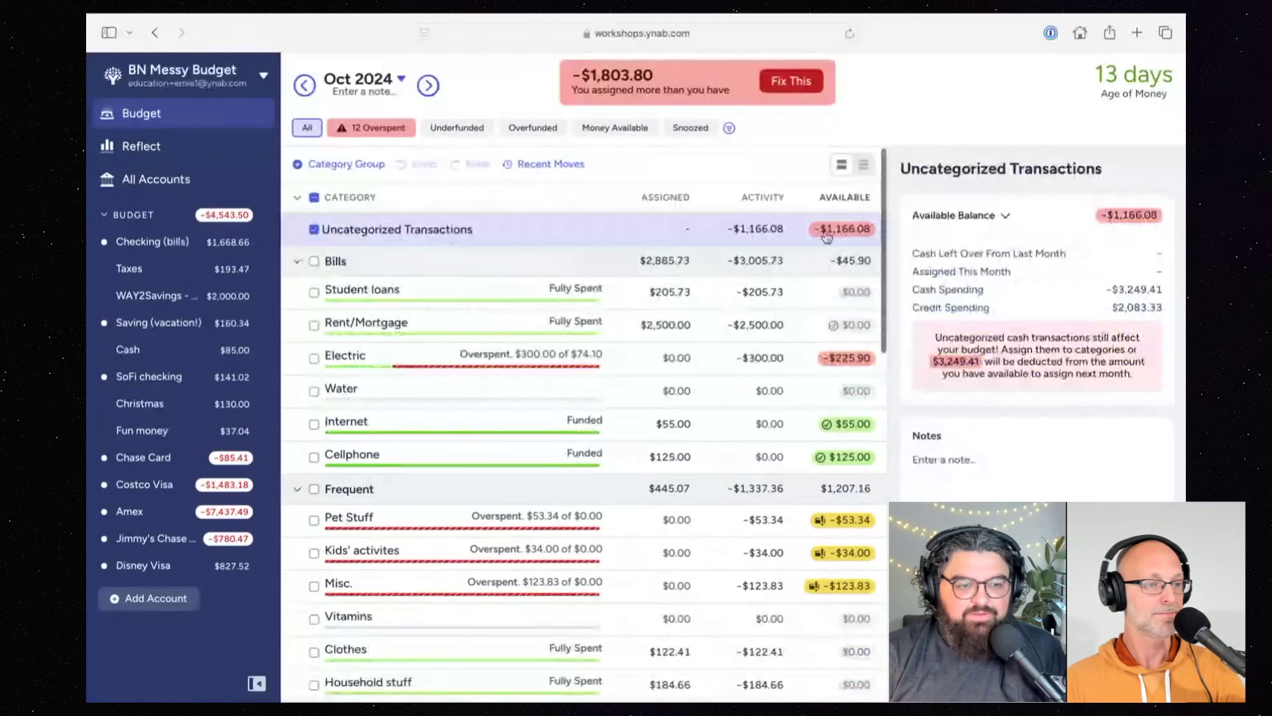
click(314, 230)
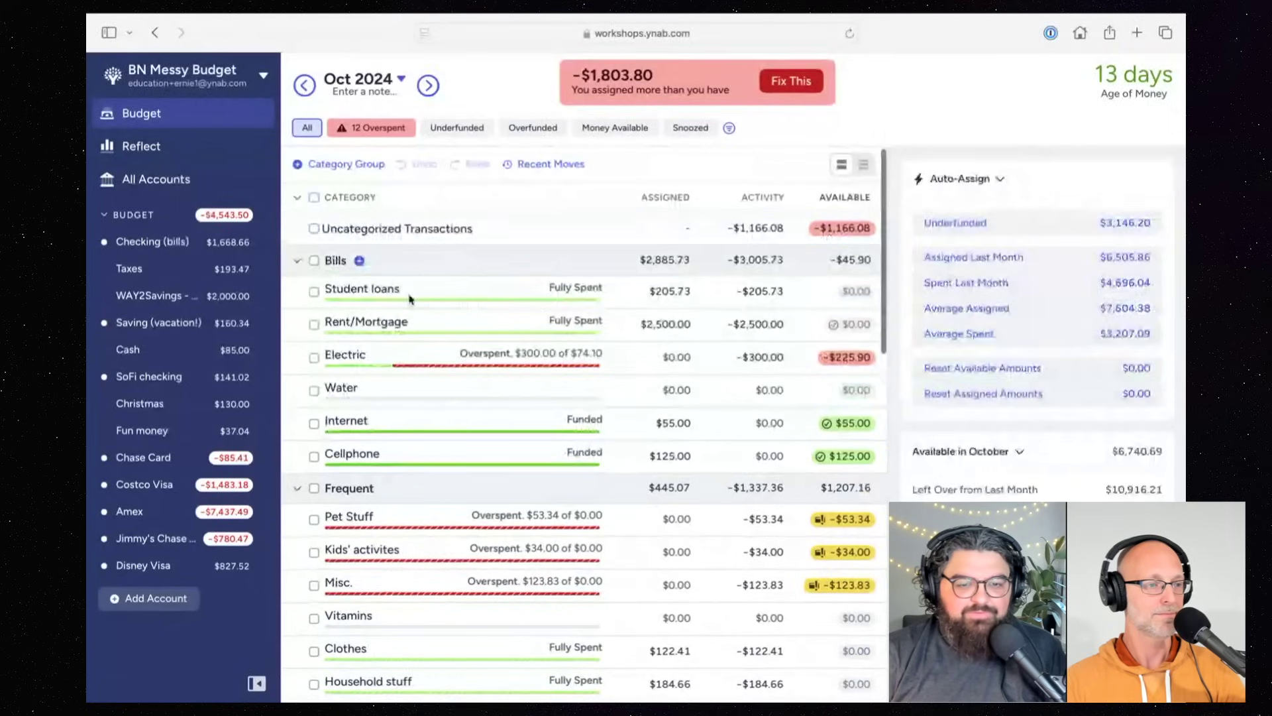
Step: Examine the October 2024 categories from Bills through Credit Card Payments for overspent and underfunded amounts
scroll(497, 350, down, 1)
scroll(498, 351, down, 2)
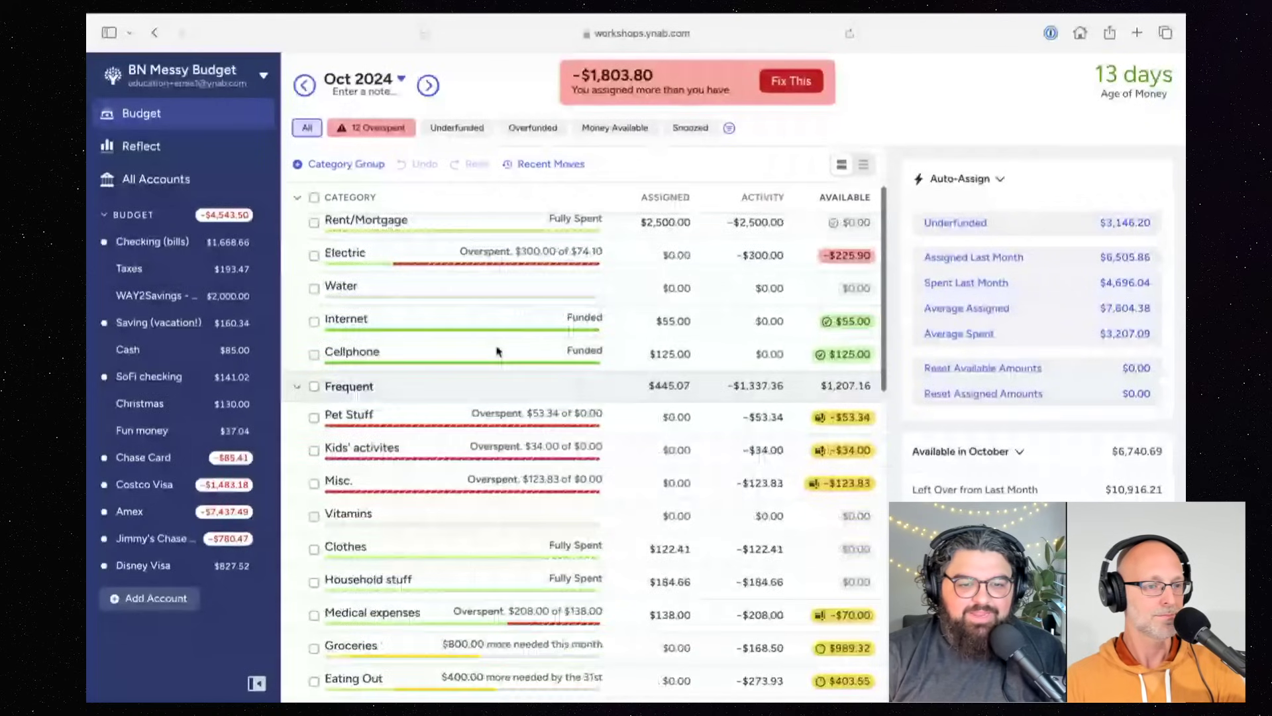
scroll(497, 347, down, 2)
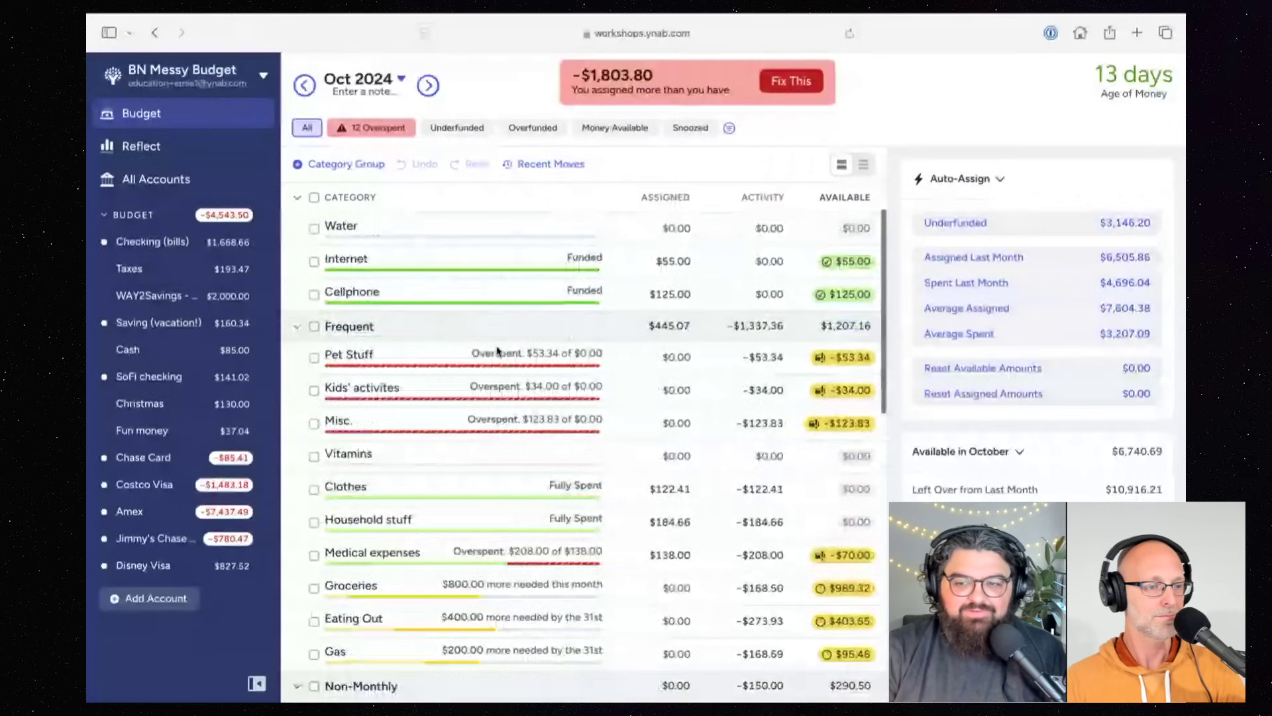
scroll(497, 348, up, 1)
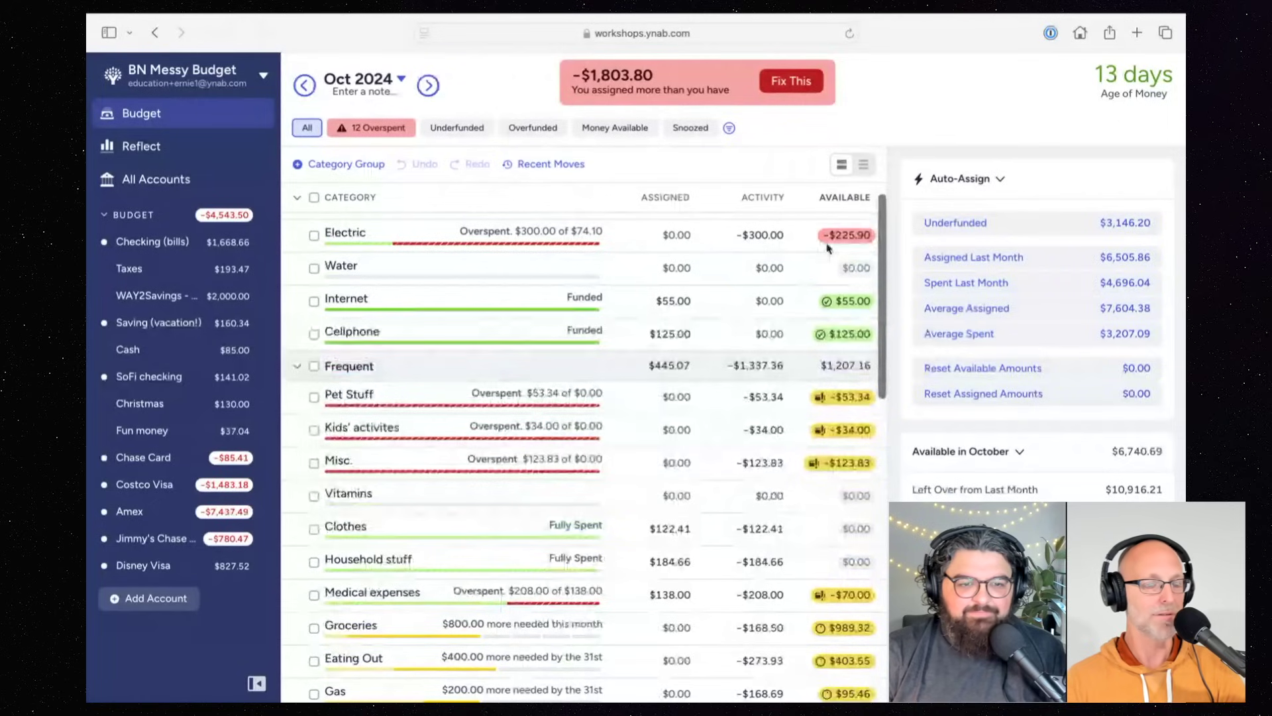
scroll(836, 362, down, 1)
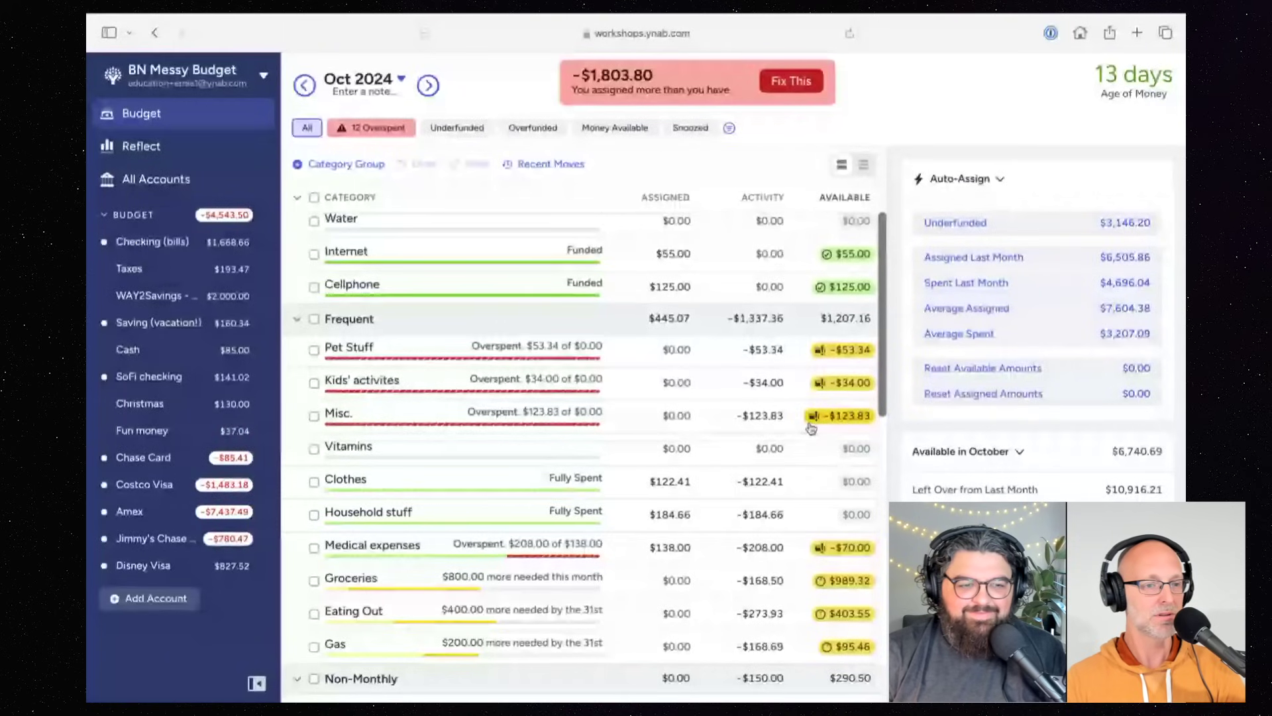
scroll(811, 428, down, 2)
scroll(810, 419, down, 3)
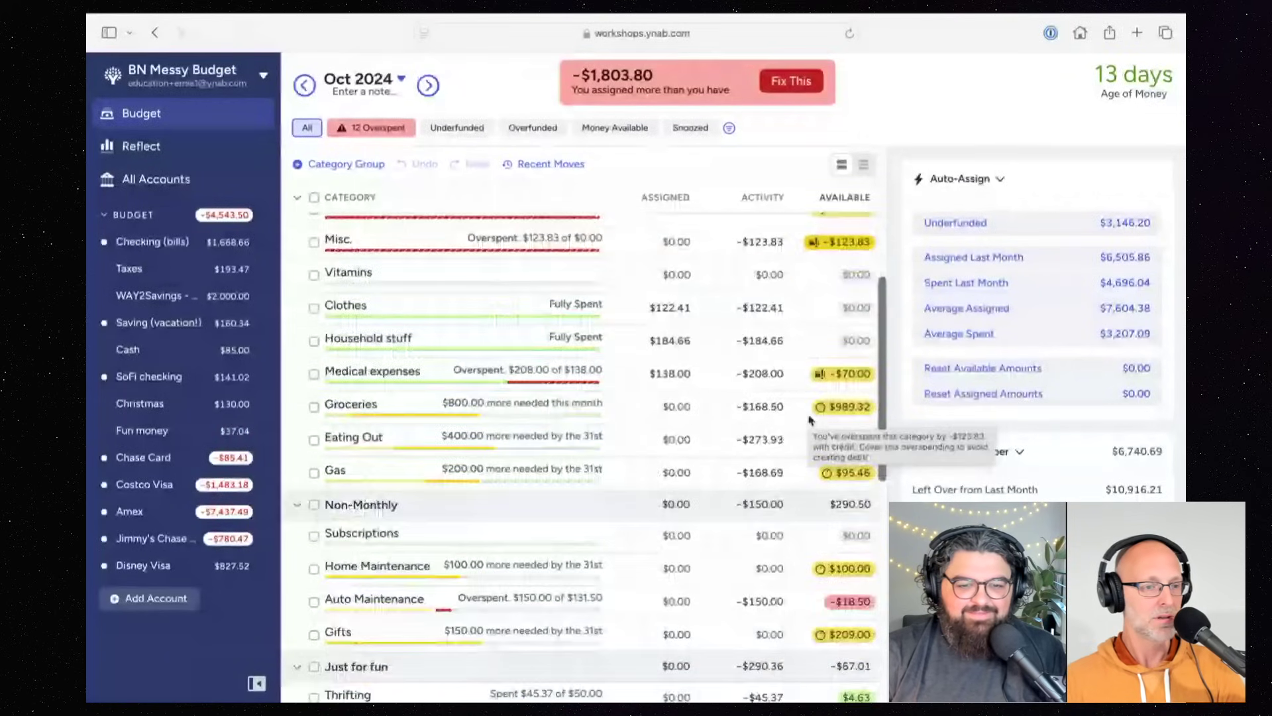
scroll(810, 419, down, 1)
scroll(809, 419, down, 3)
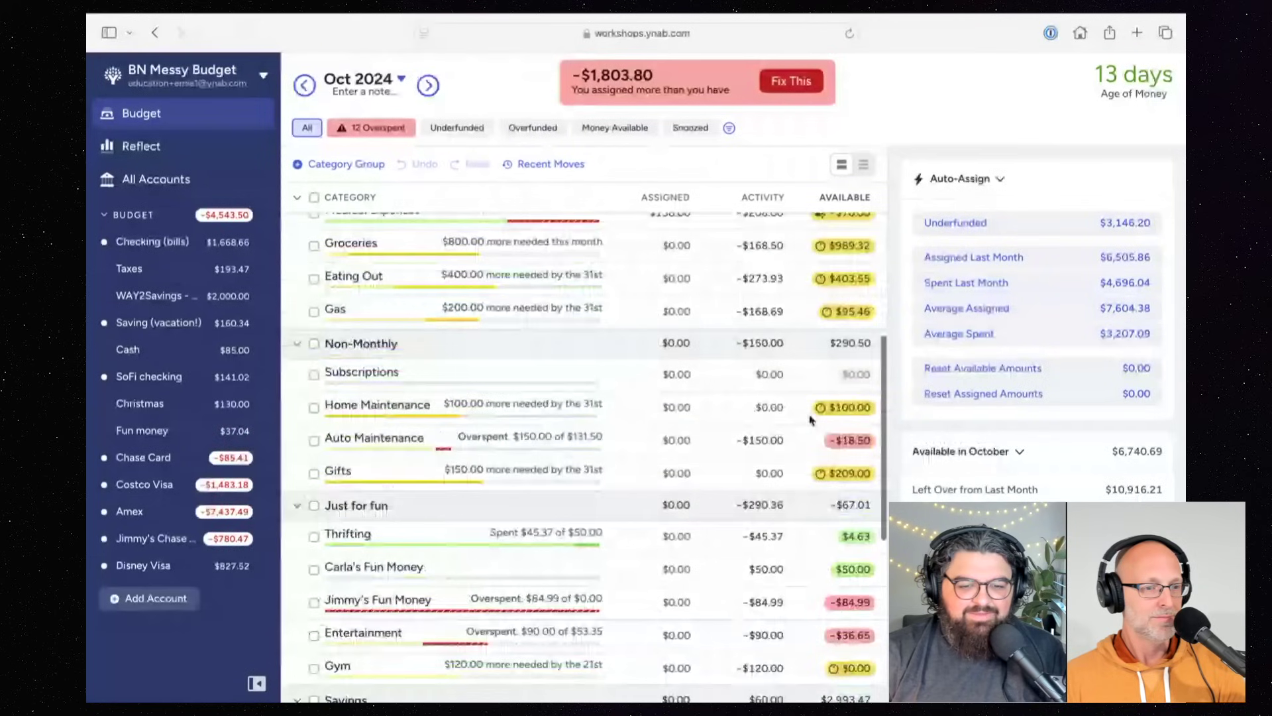
scroll(810, 419, down, 4)
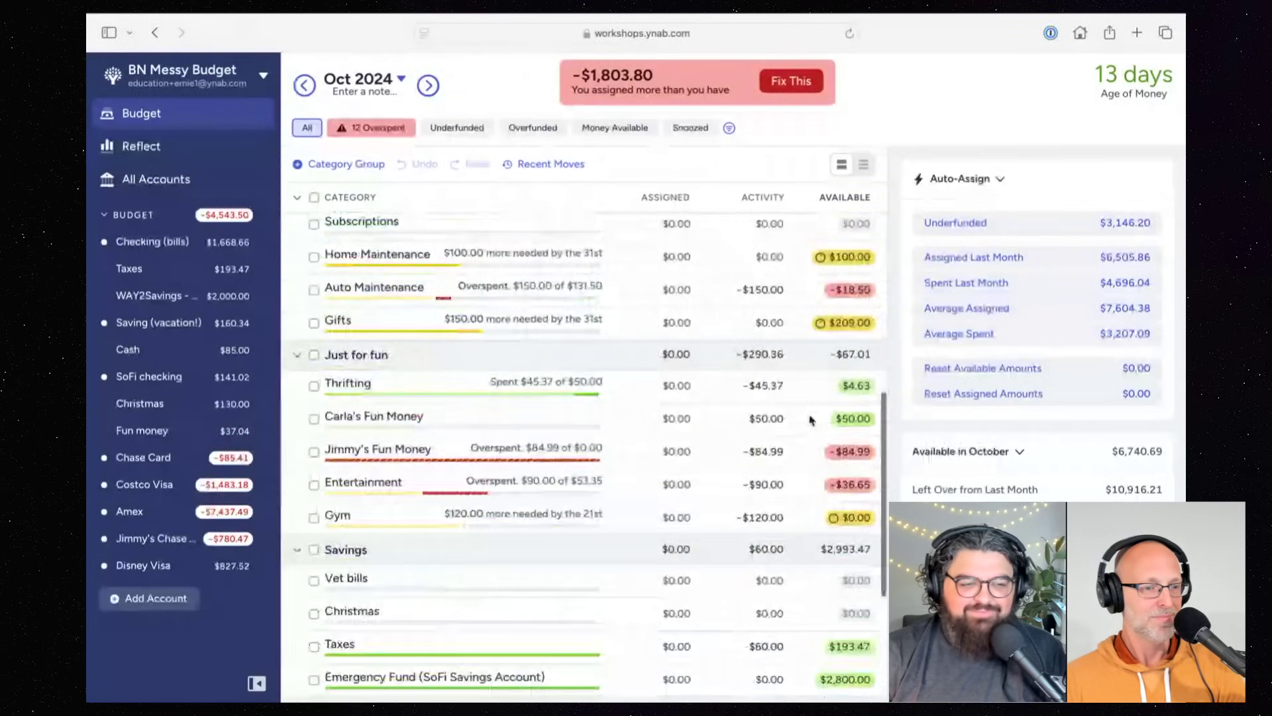
scroll(810, 420, down, 1)
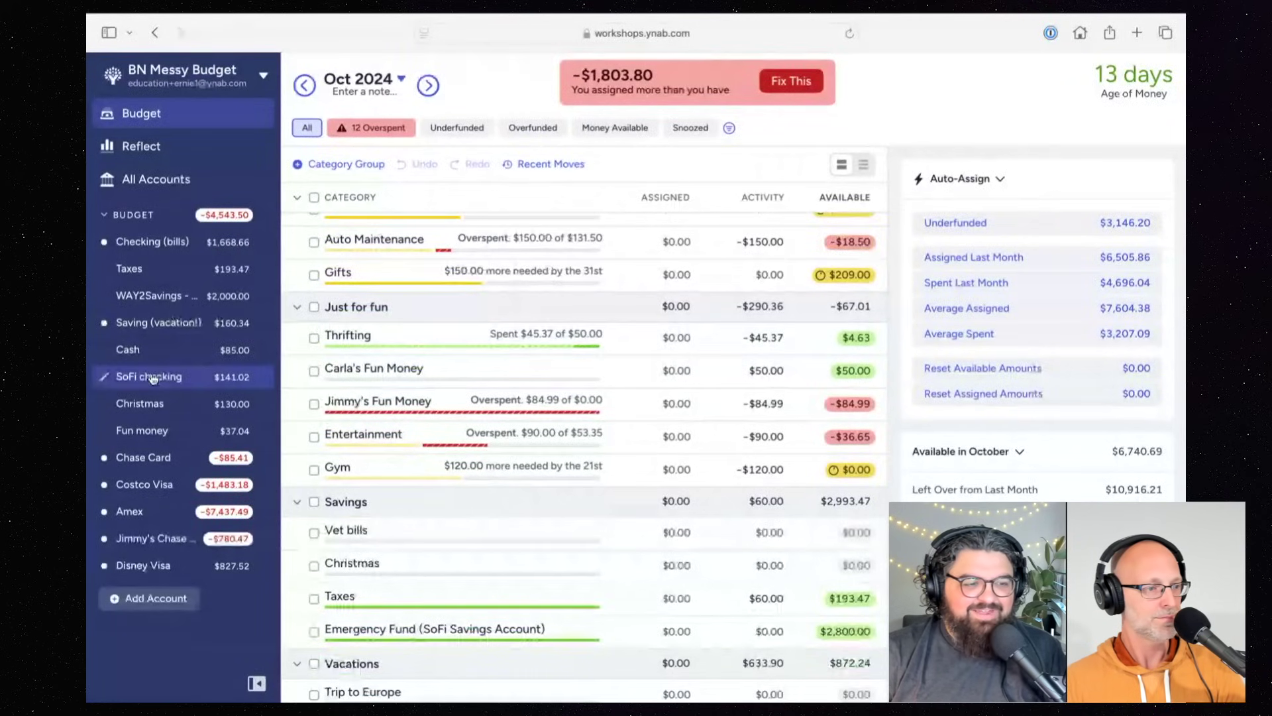
scroll(447, 514, down, 3)
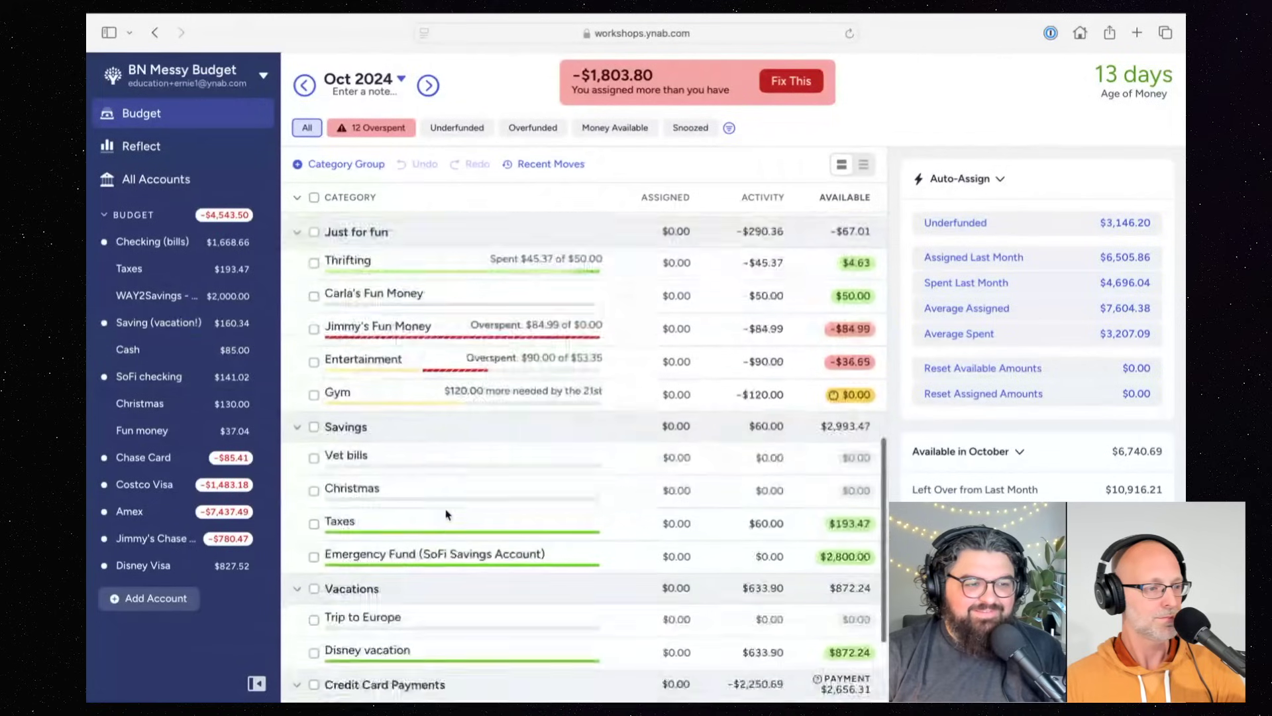
scroll(447, 514, down, 3)
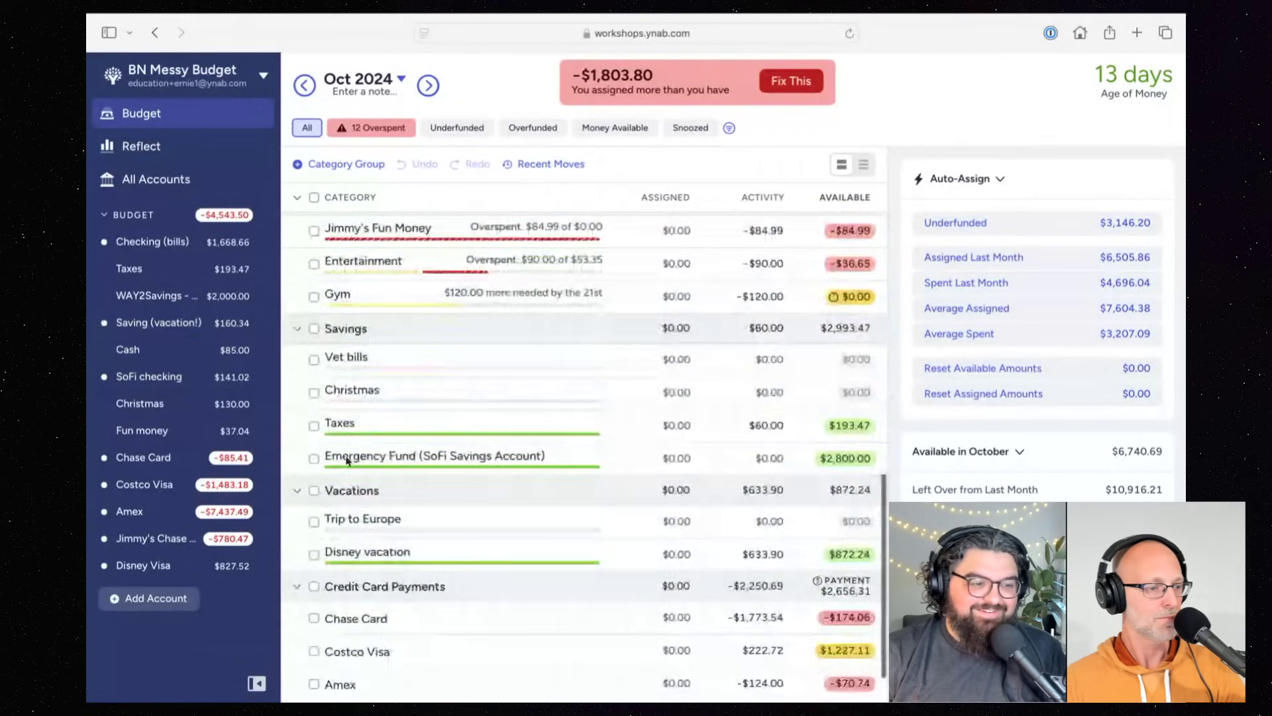
Step: Check the Emergency Fund category against the Taxes and Fun money account registers, and return to the October 2024 budget
click(559, 464)
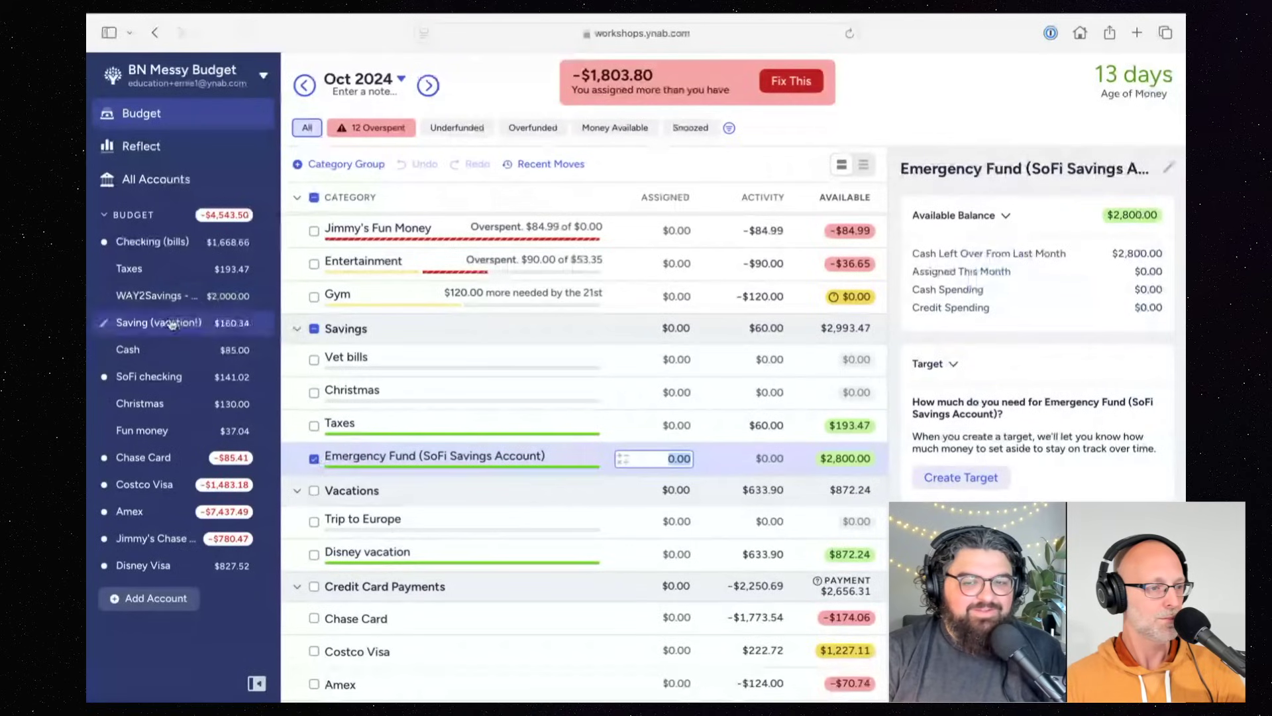
click(146, 273)
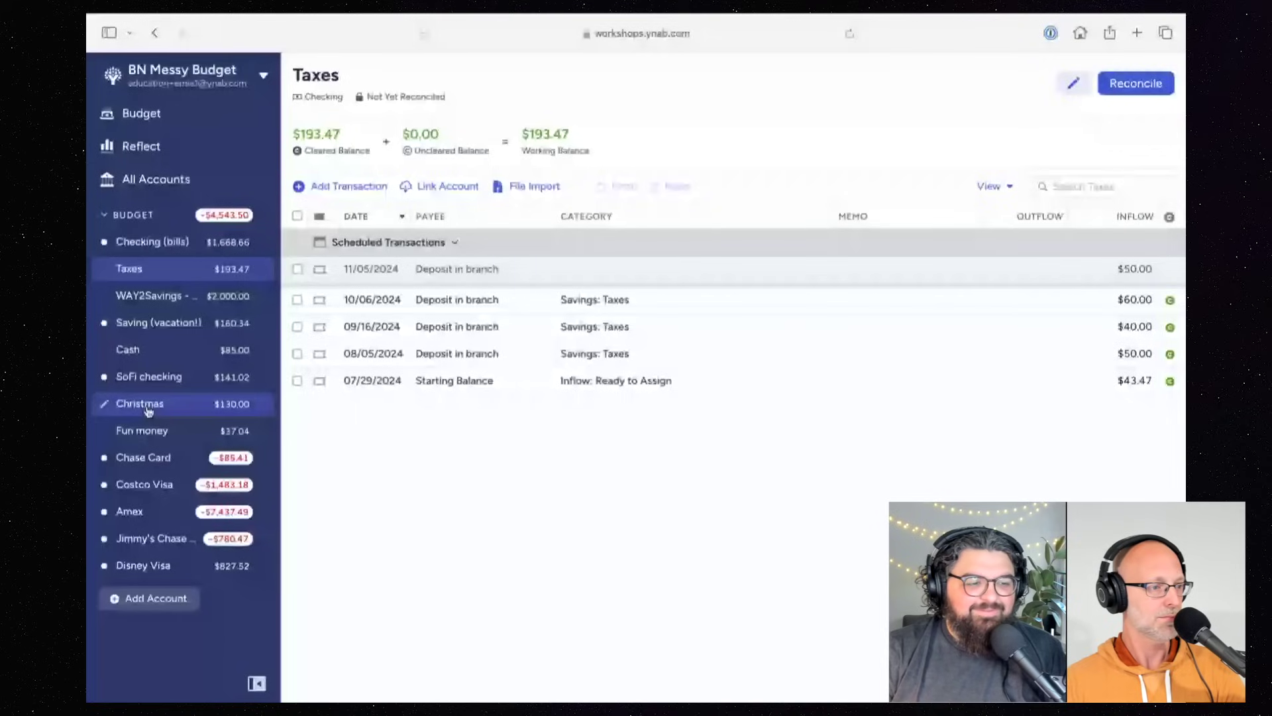
click(141, 431)
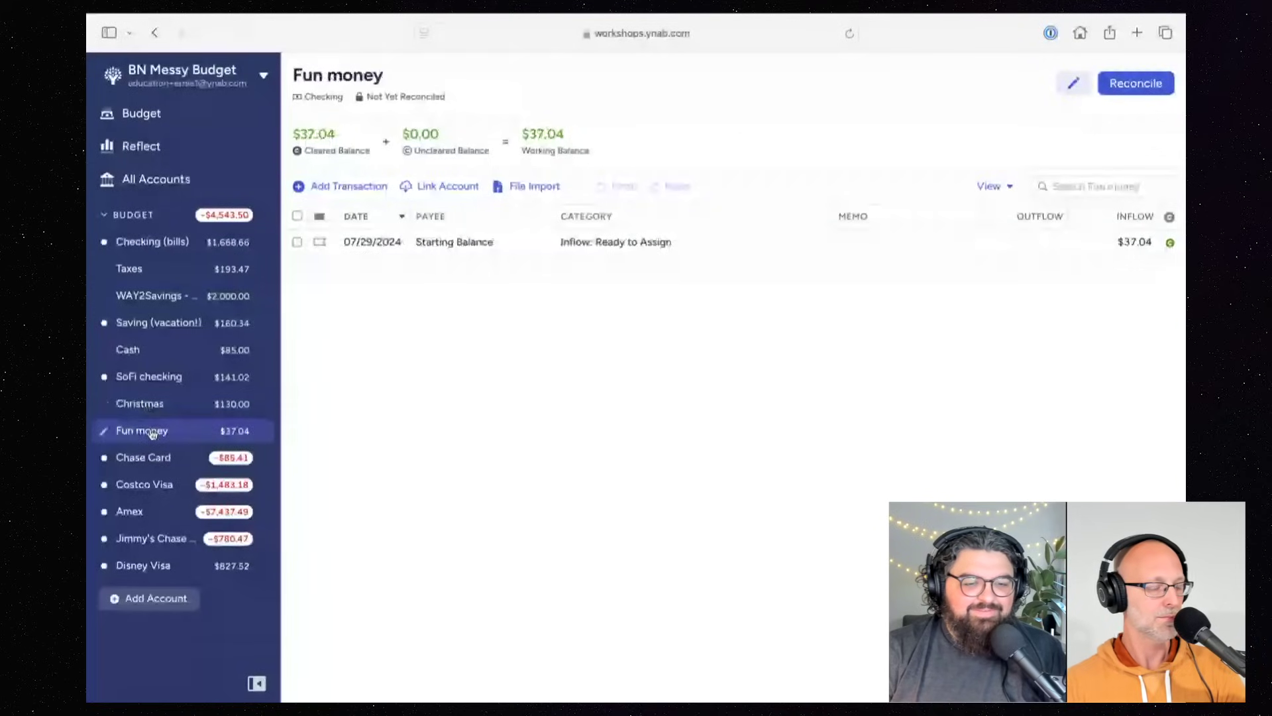
click(129, 116)
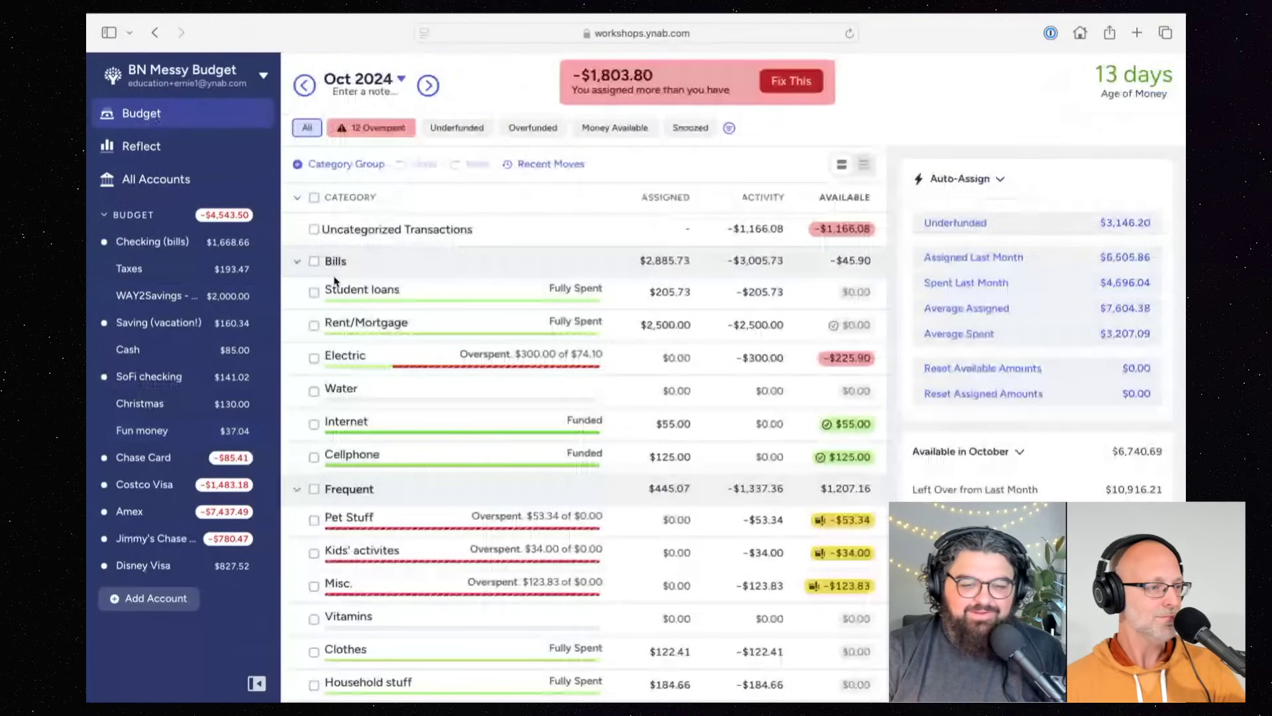
Step: Inspect the combined details of all Credit Card Payments categories in the October 2024 budget and deselect the group
scroll(335, 464, down, 10)
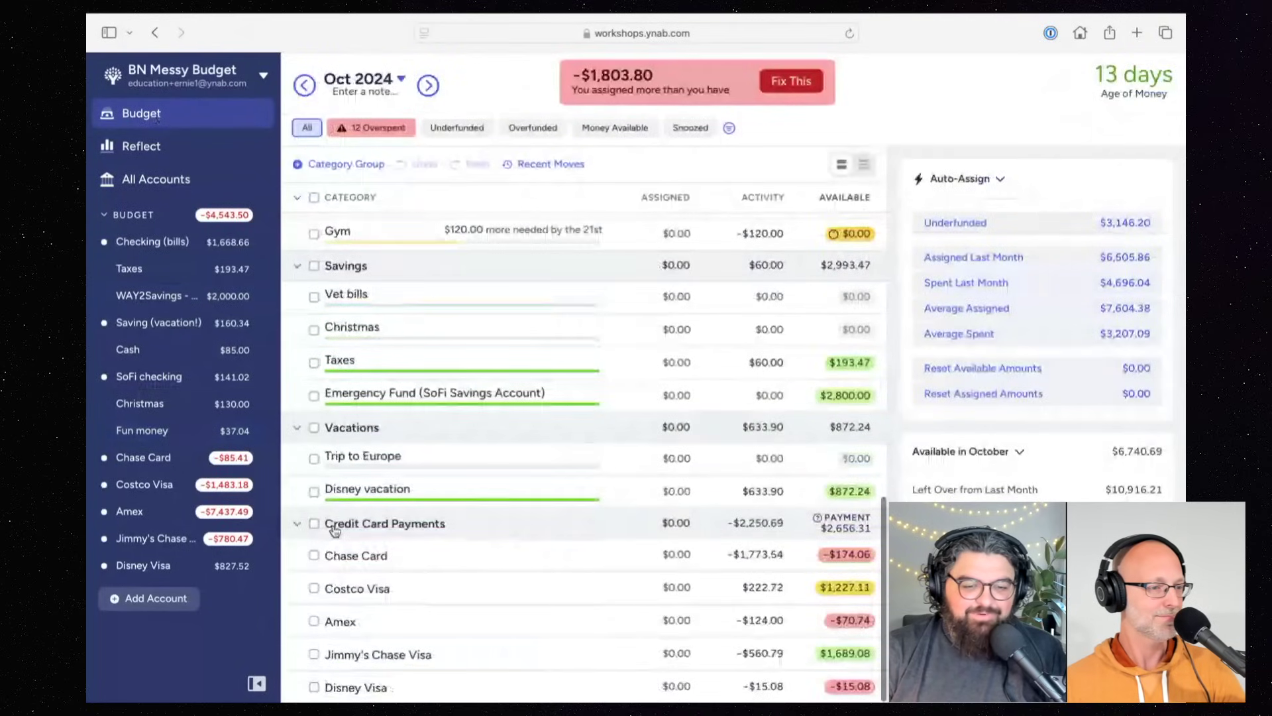
click(314, 523)
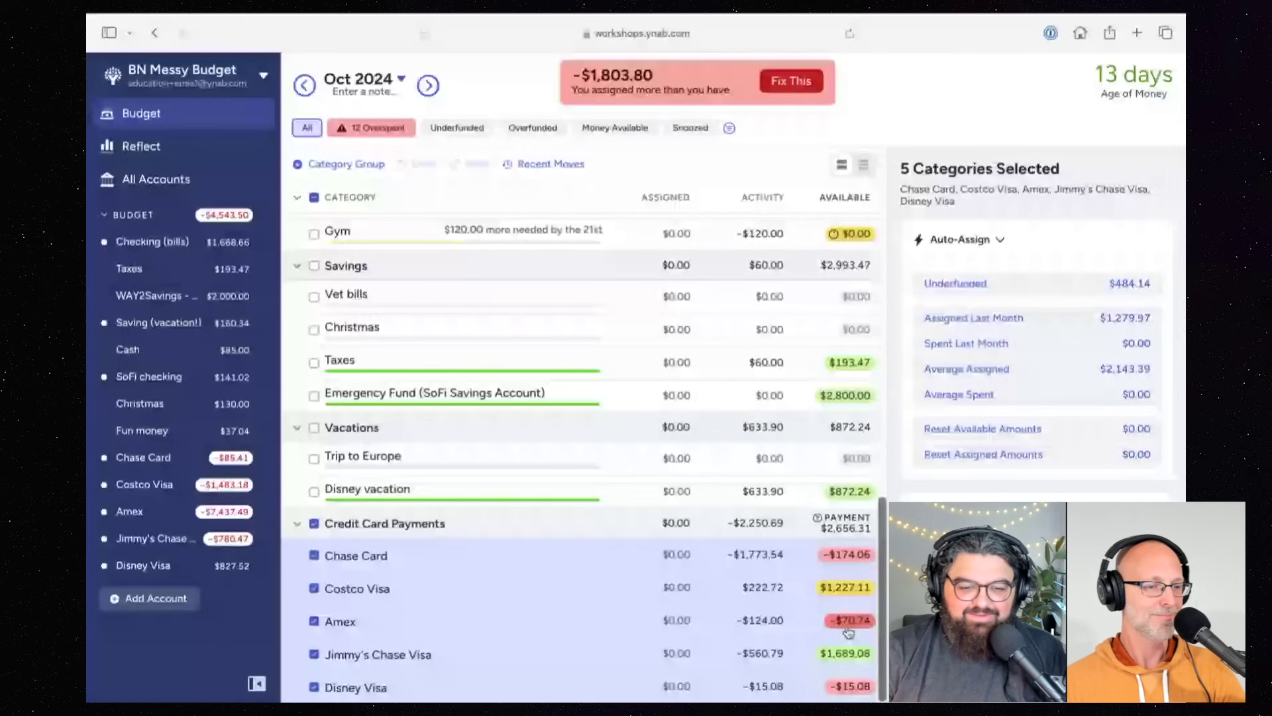
click(315, 524)
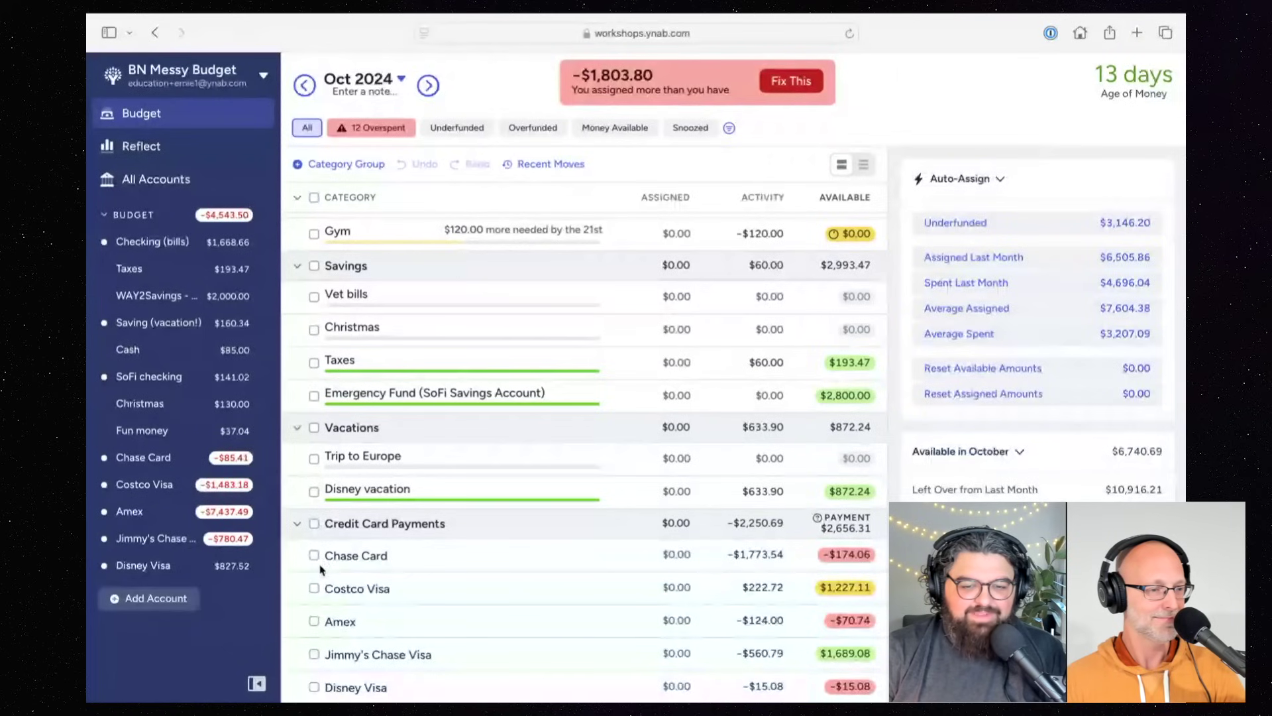
Step: Inspect the payment details of the Costco Visa category, deselect it, and go back over the categories up to Bills
click(324, 588)
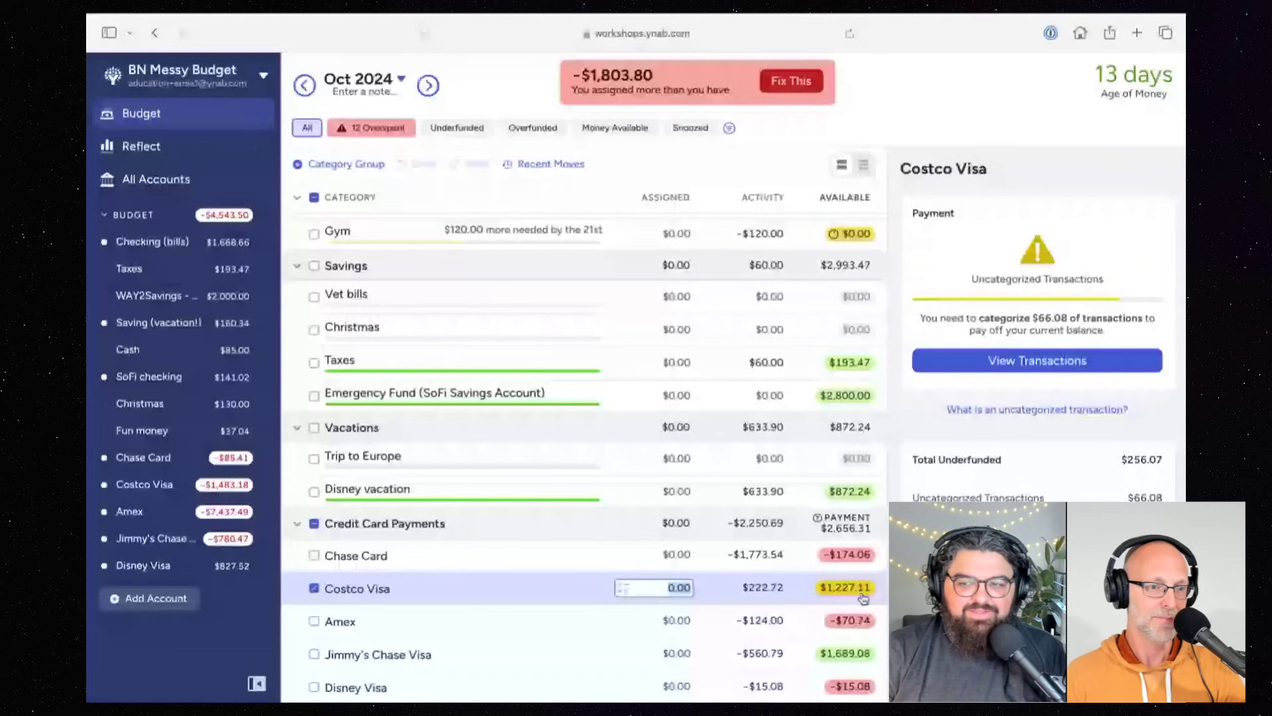
mouse_move(864, 599)
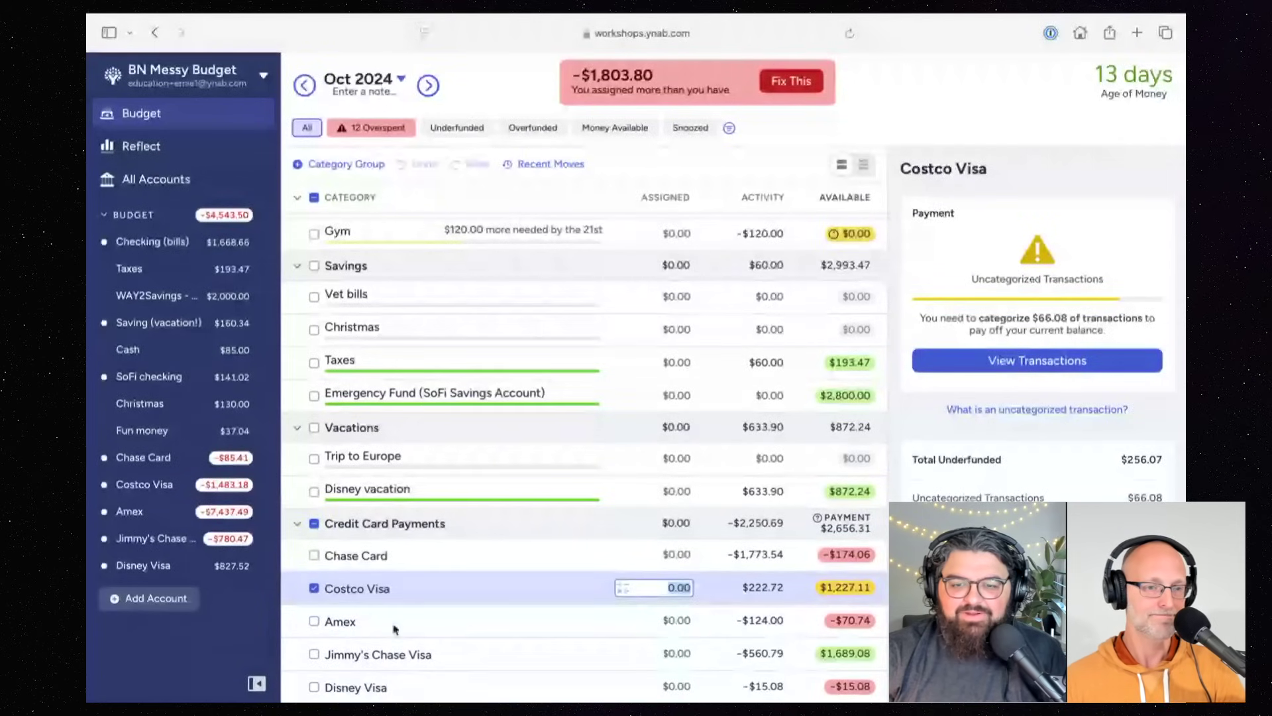
click(314, 589)
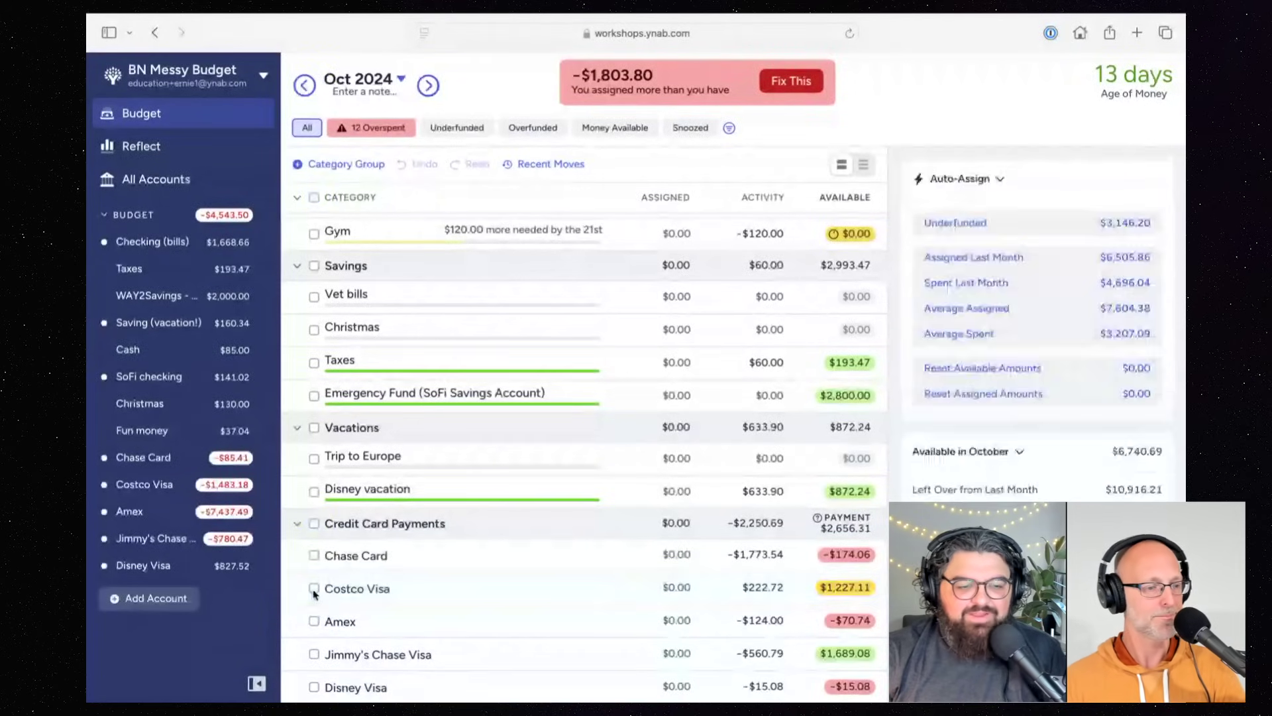
scroll(789, 453, up, 5)
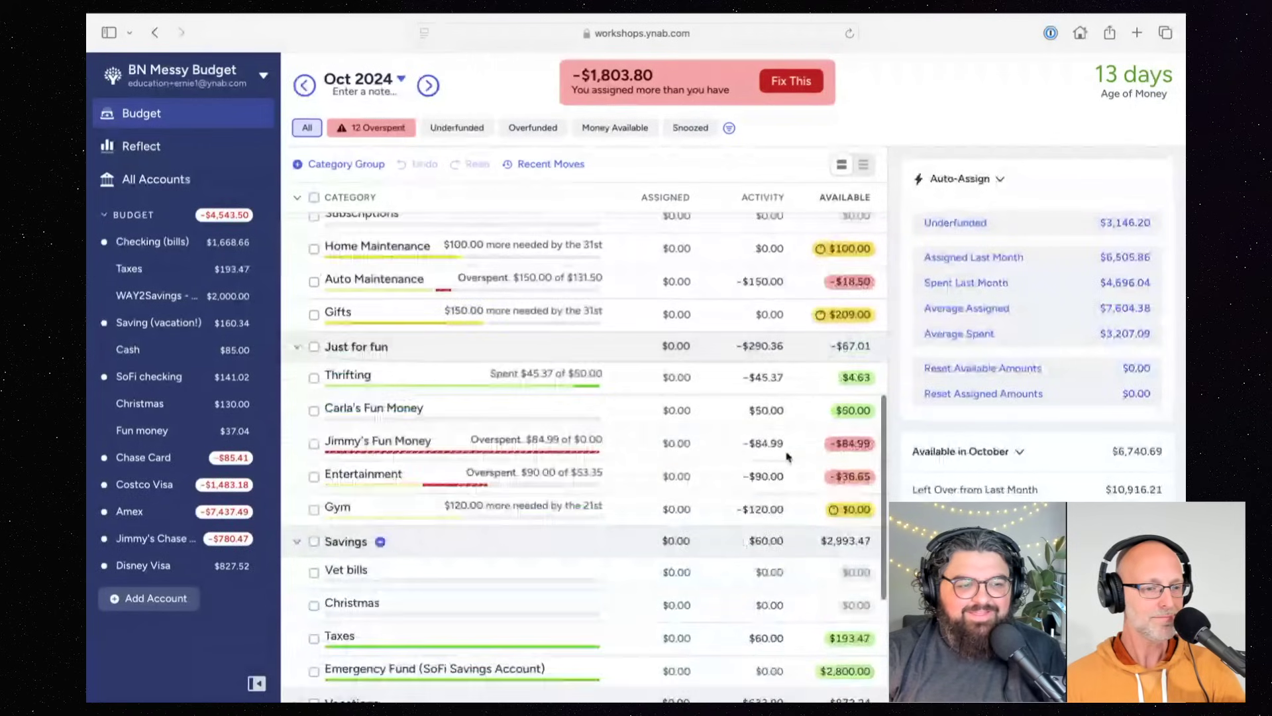
scroll(788, 456, up, 5)
scroll(789, 457, up, 7)
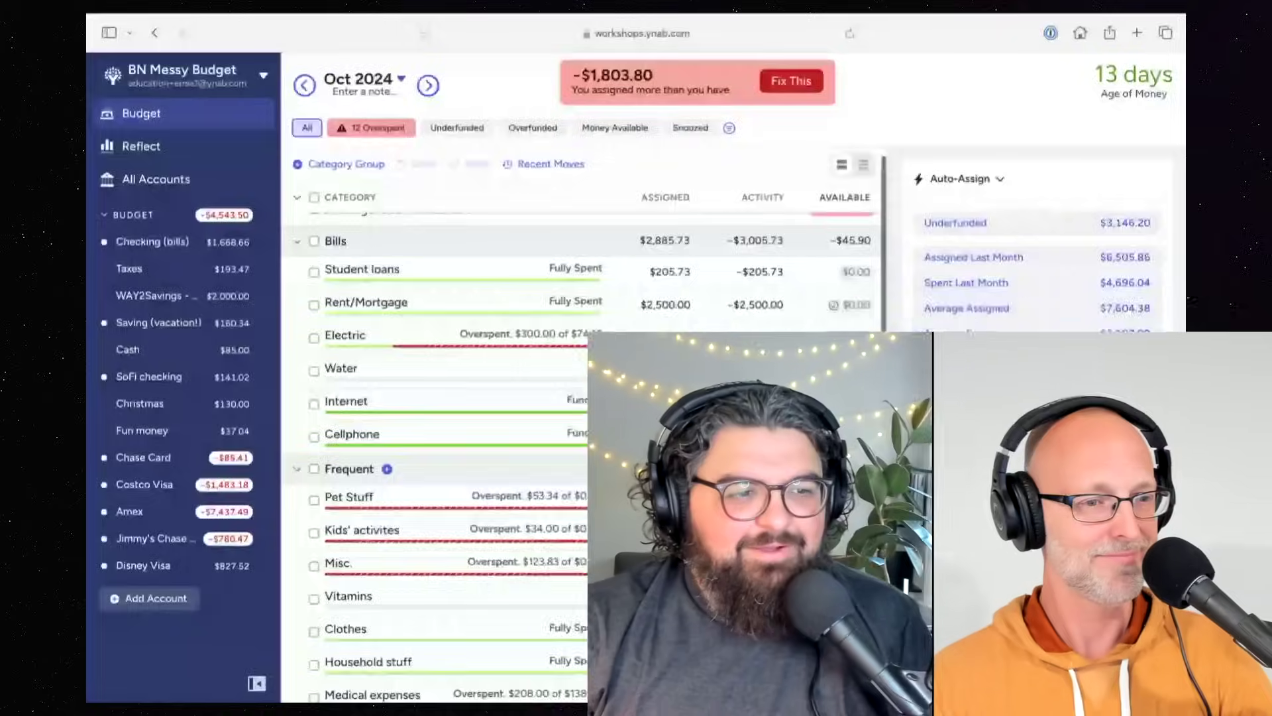
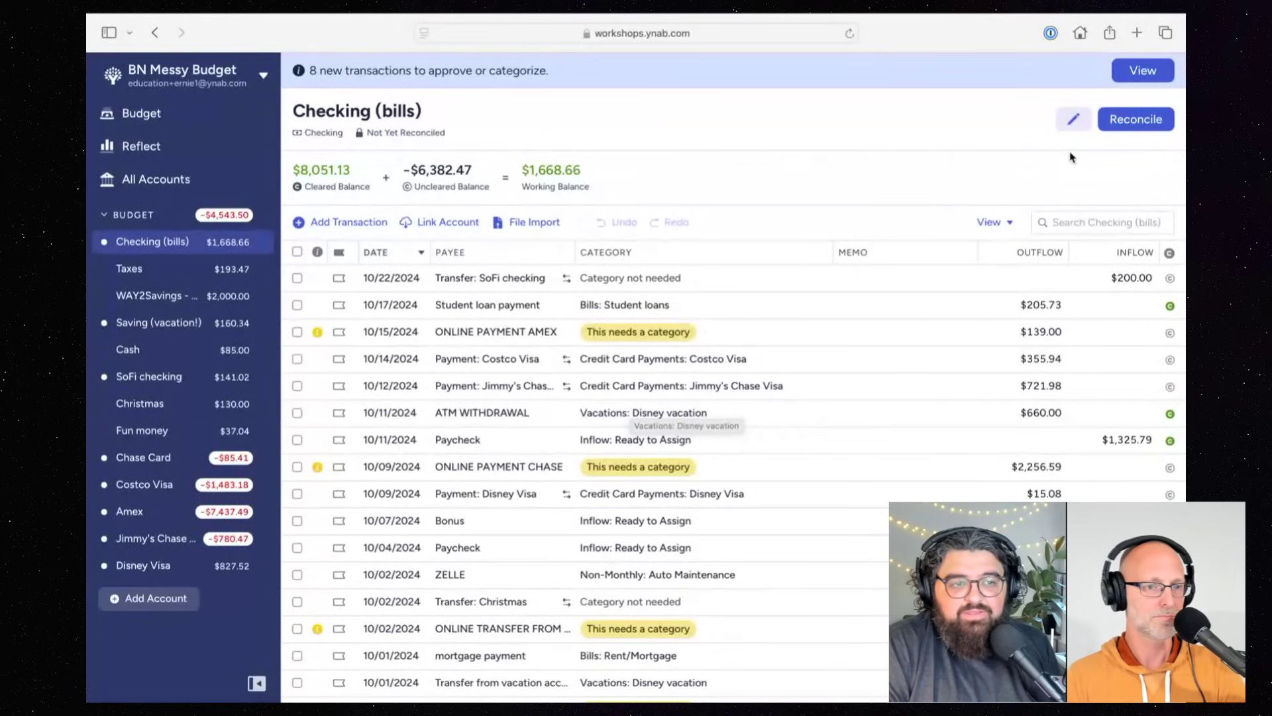
Step: Check the reconcile balance prompt of the Checking (bills) account, dismiss it, and review the register's older transactions
click(1129, 126)
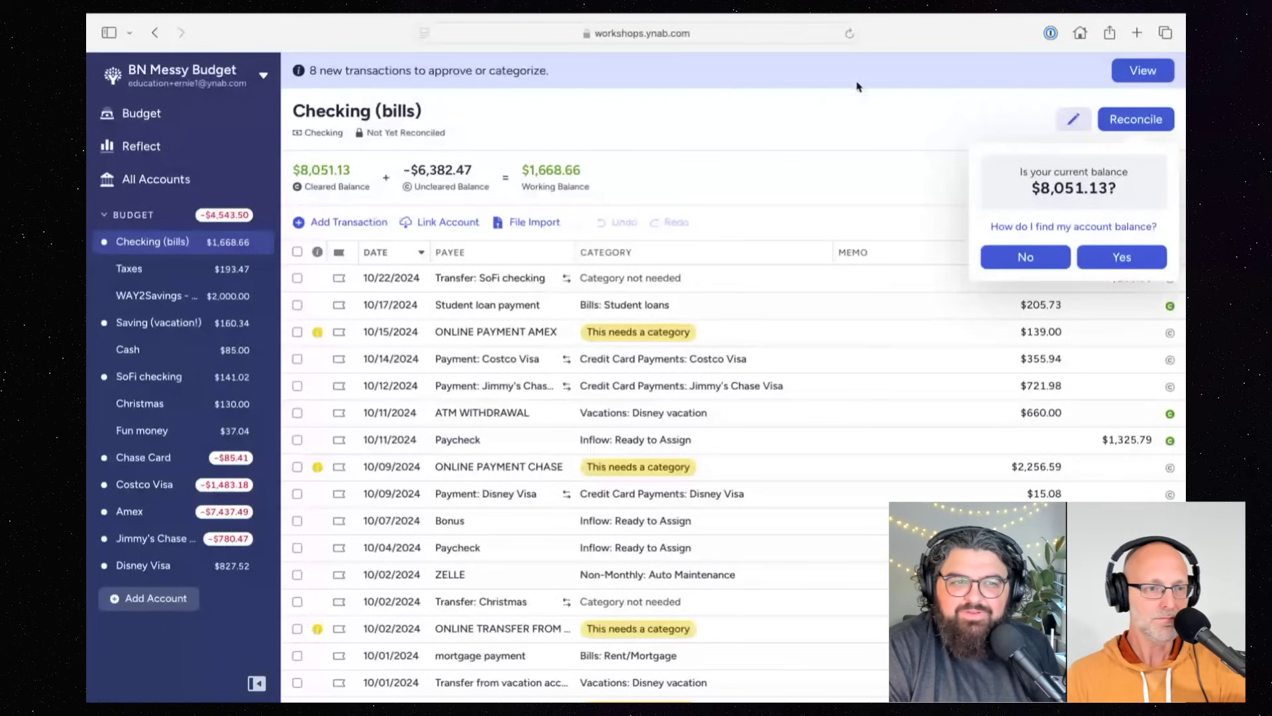
click(899, 328)
scroll(900, 328, down, 1)
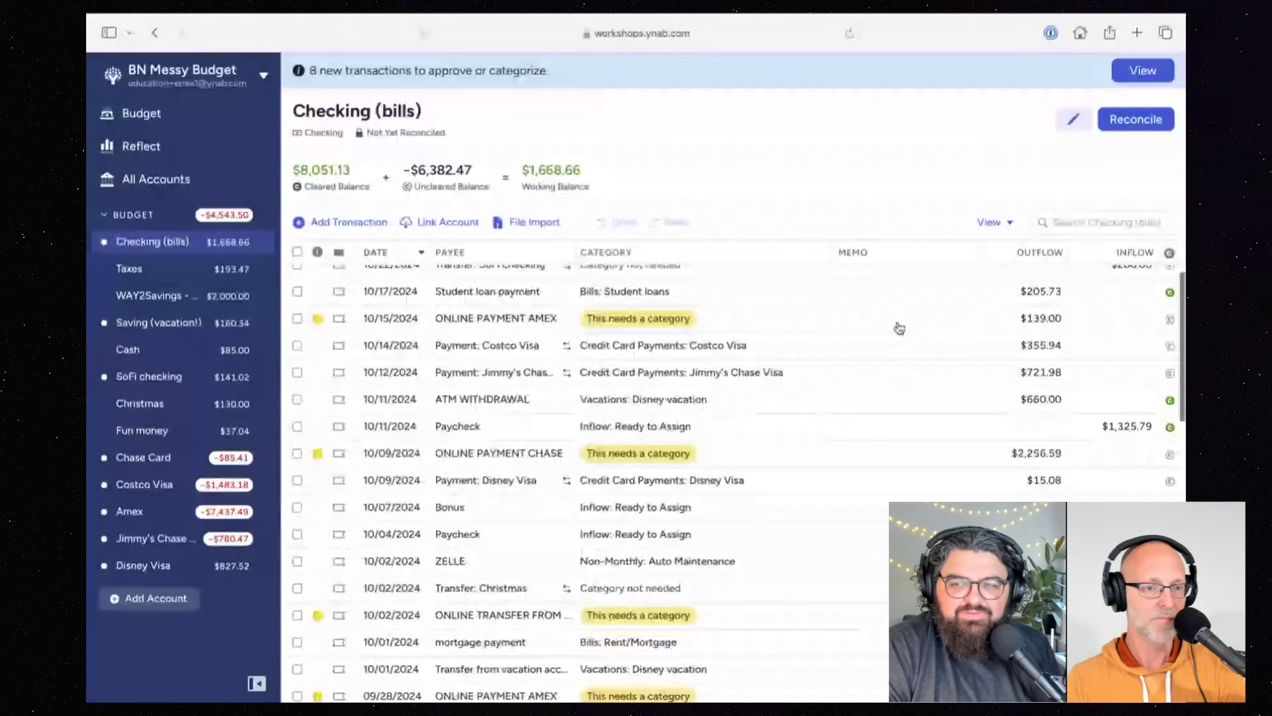
scroll(900, 326, down, 5)
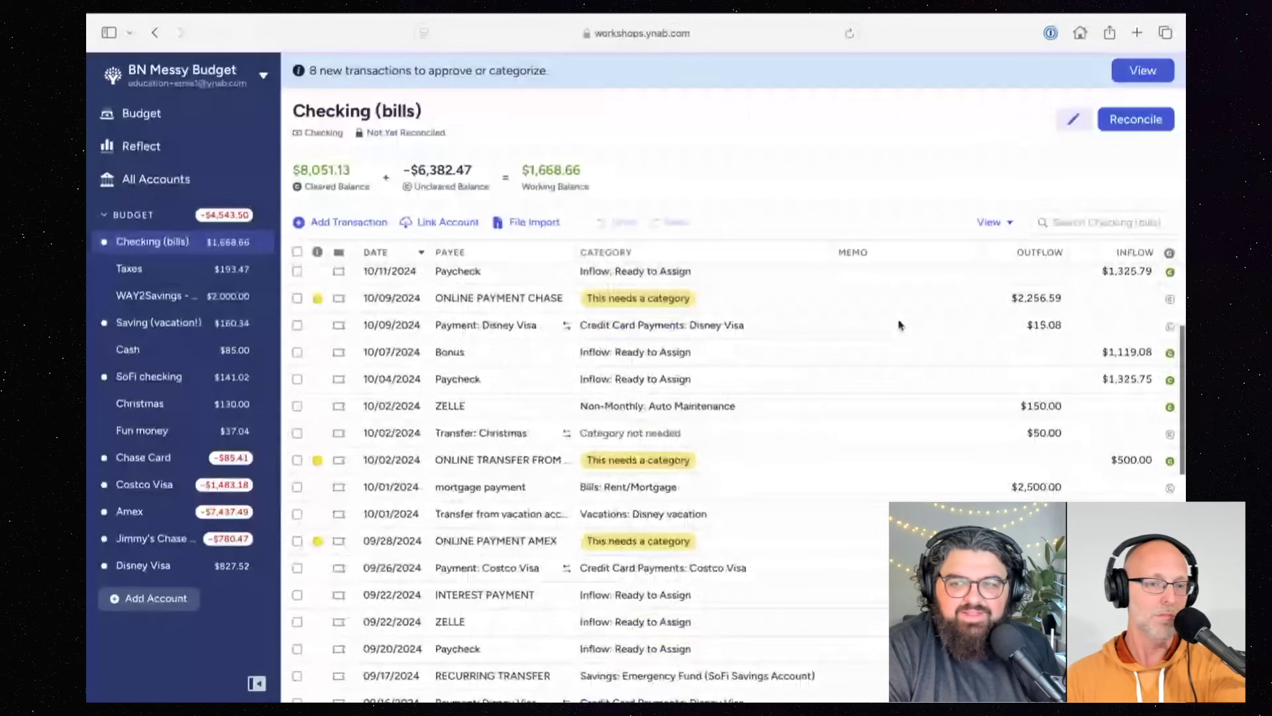
scroll(899, 325, down, 5)
scroll(900, 326, down, 3)
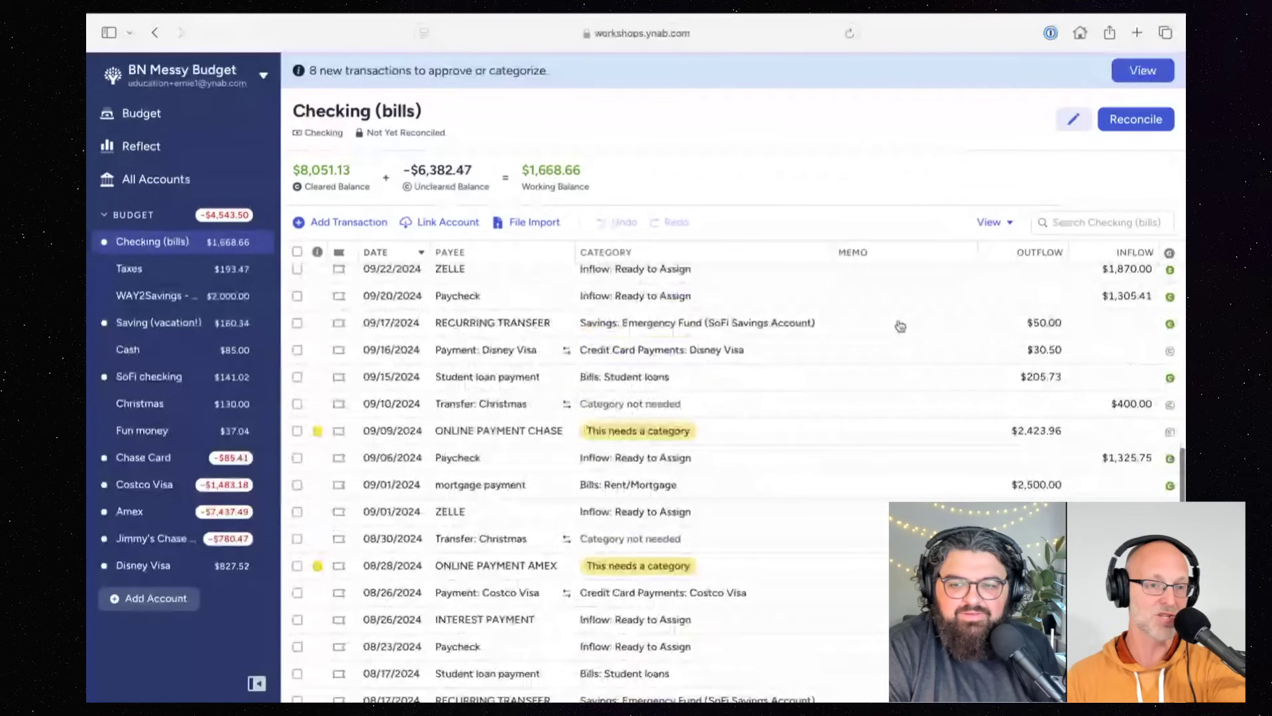
scroll(900, 325, down, 5)
scroll(900, 326, up, 15)
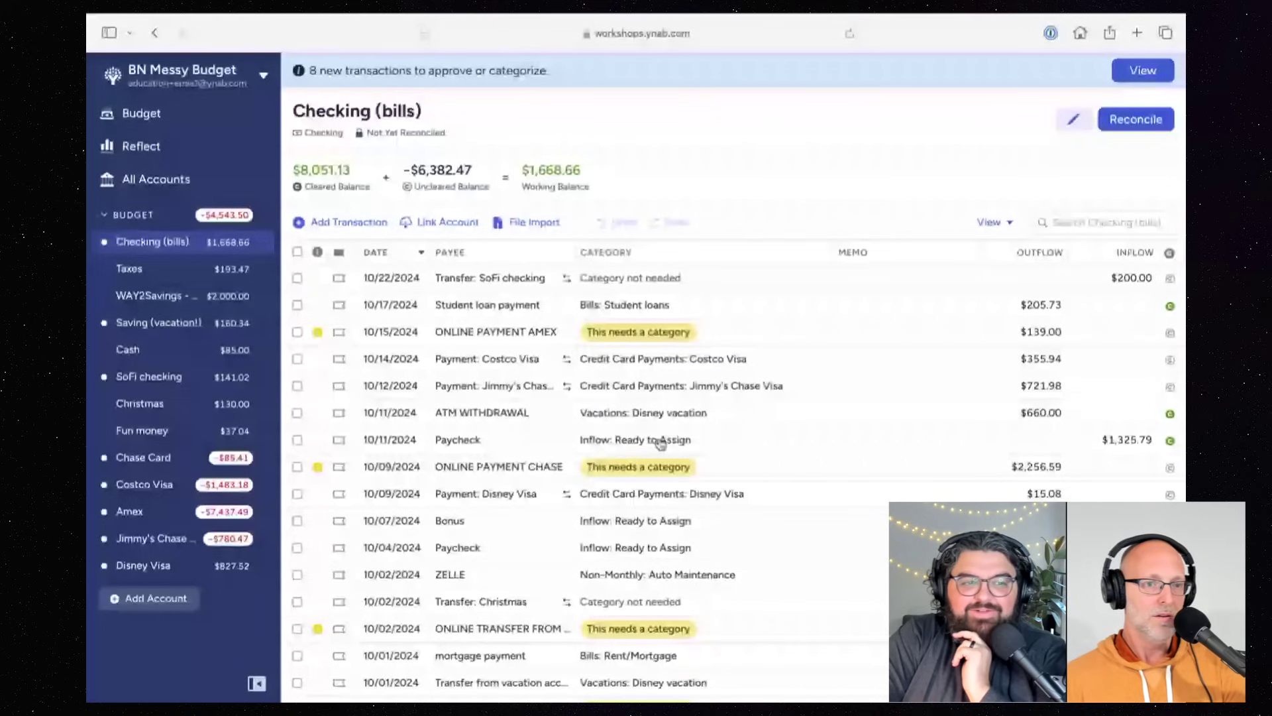
Step: Filter the Checking (bills) register to the transactions that are unapproved or need a category
click(1154, 66)
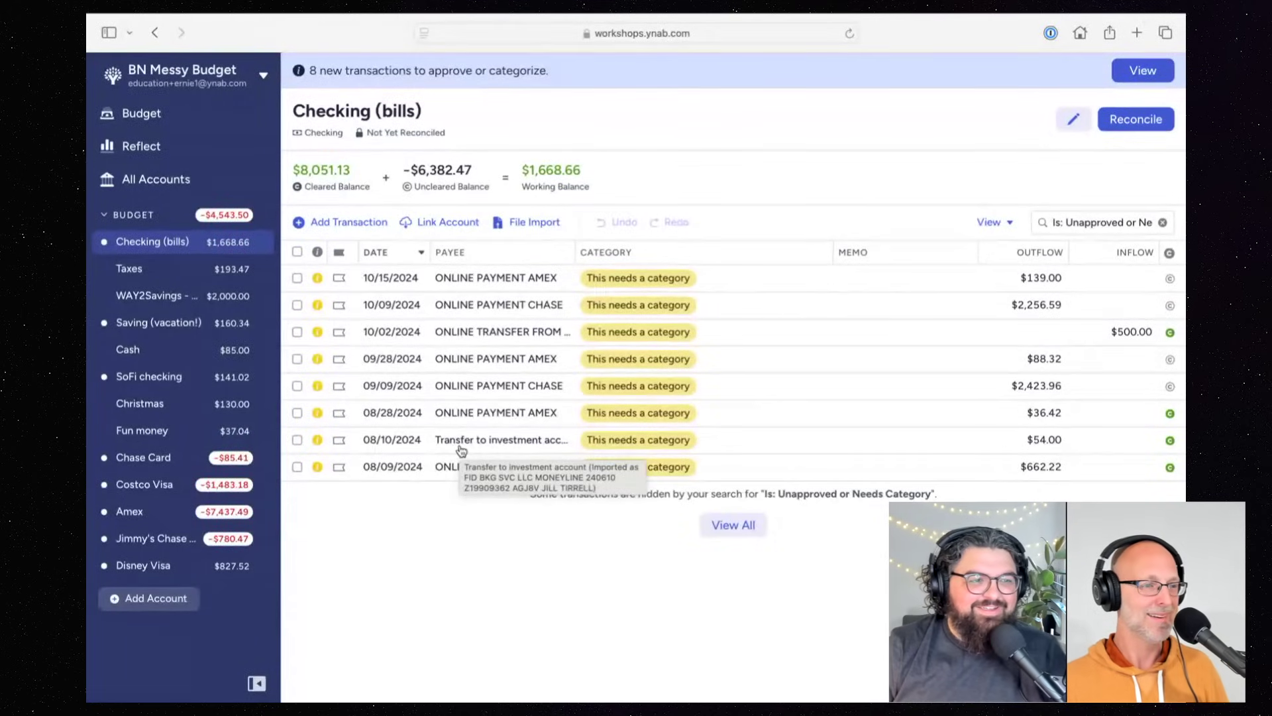
click(162, 86)
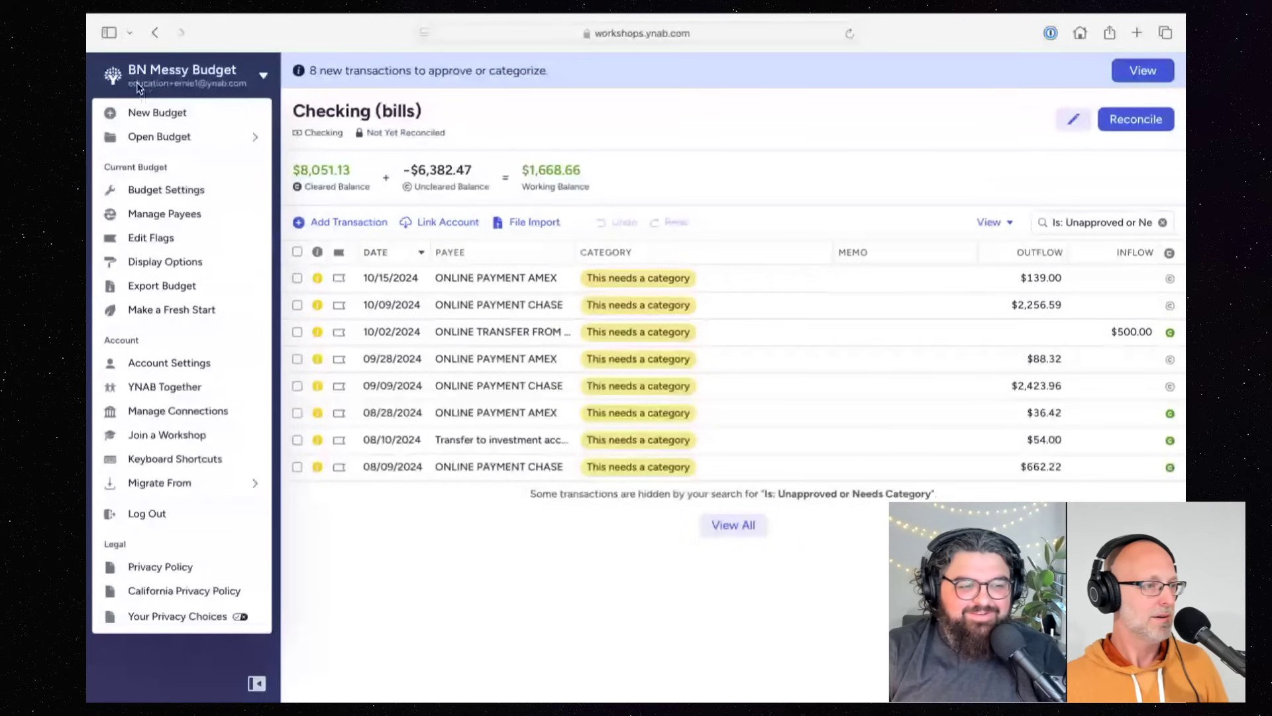
click(749, 147)
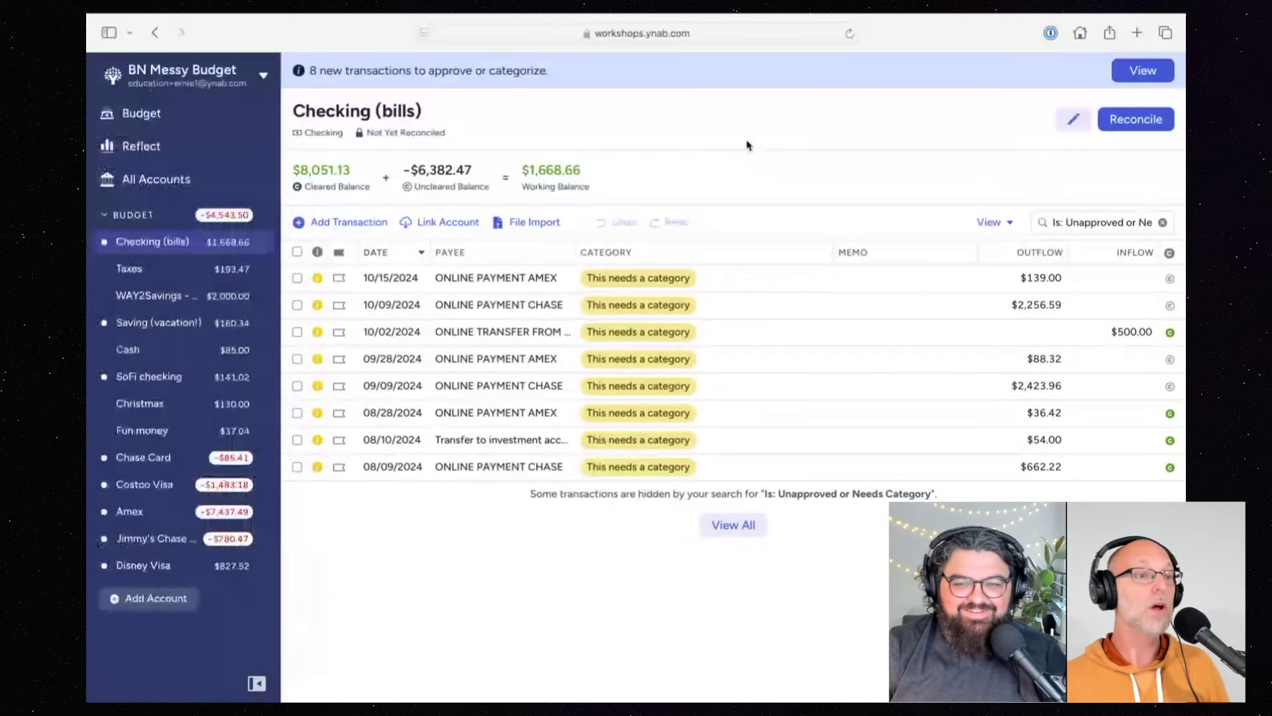
Step: Try to combine the ONLINE PAYMENT AMEX payee with the Transfer : Amex payee while managing payees, and close the payee manager
click(480, 275)
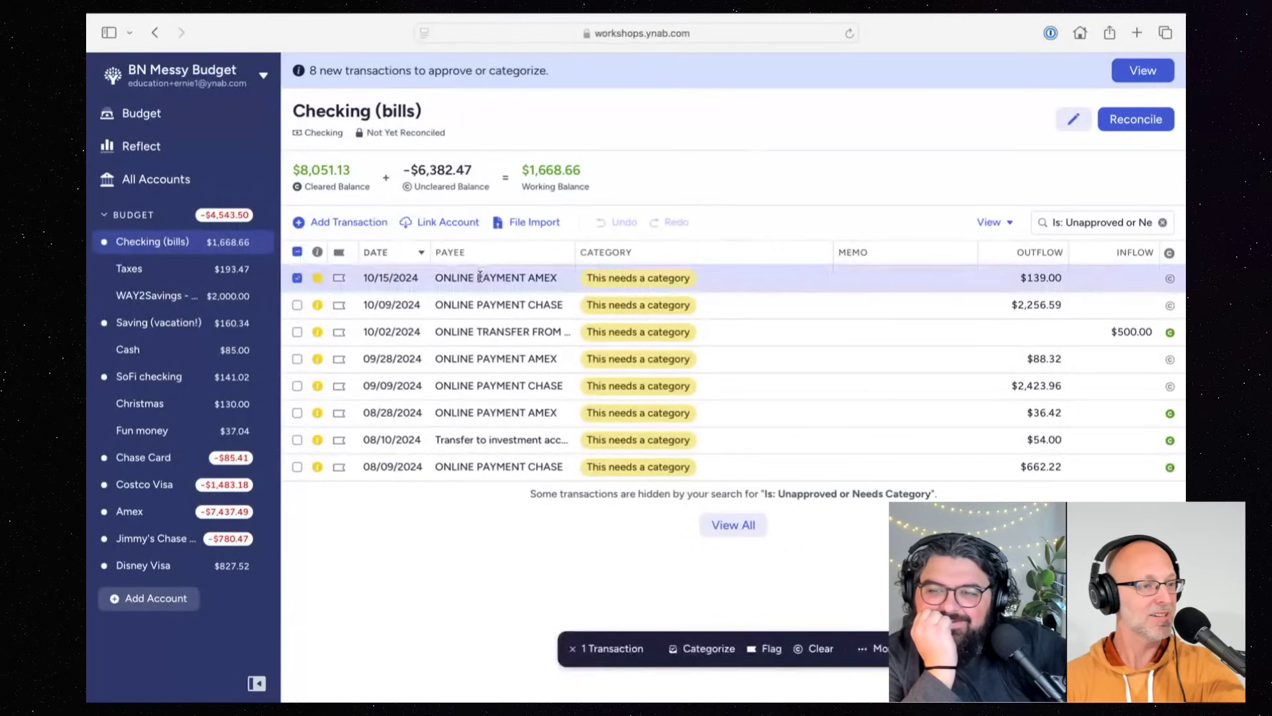
click(480, 275)
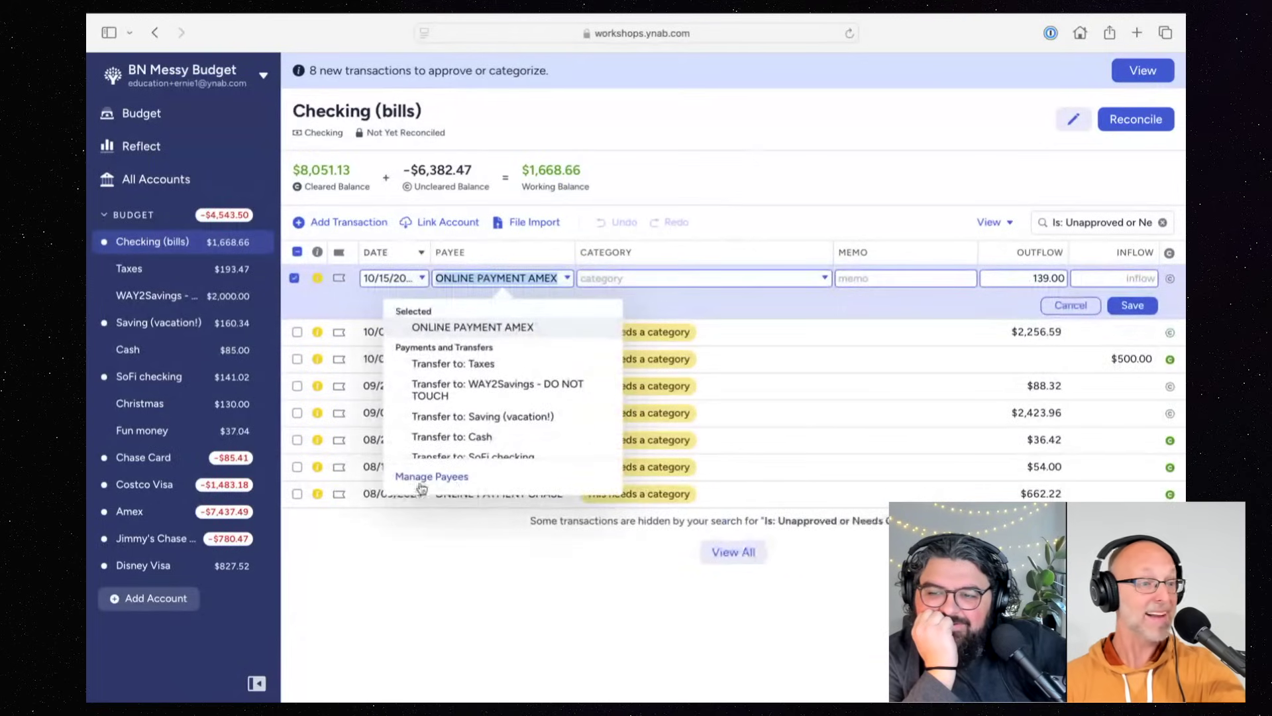
click(454, 478)
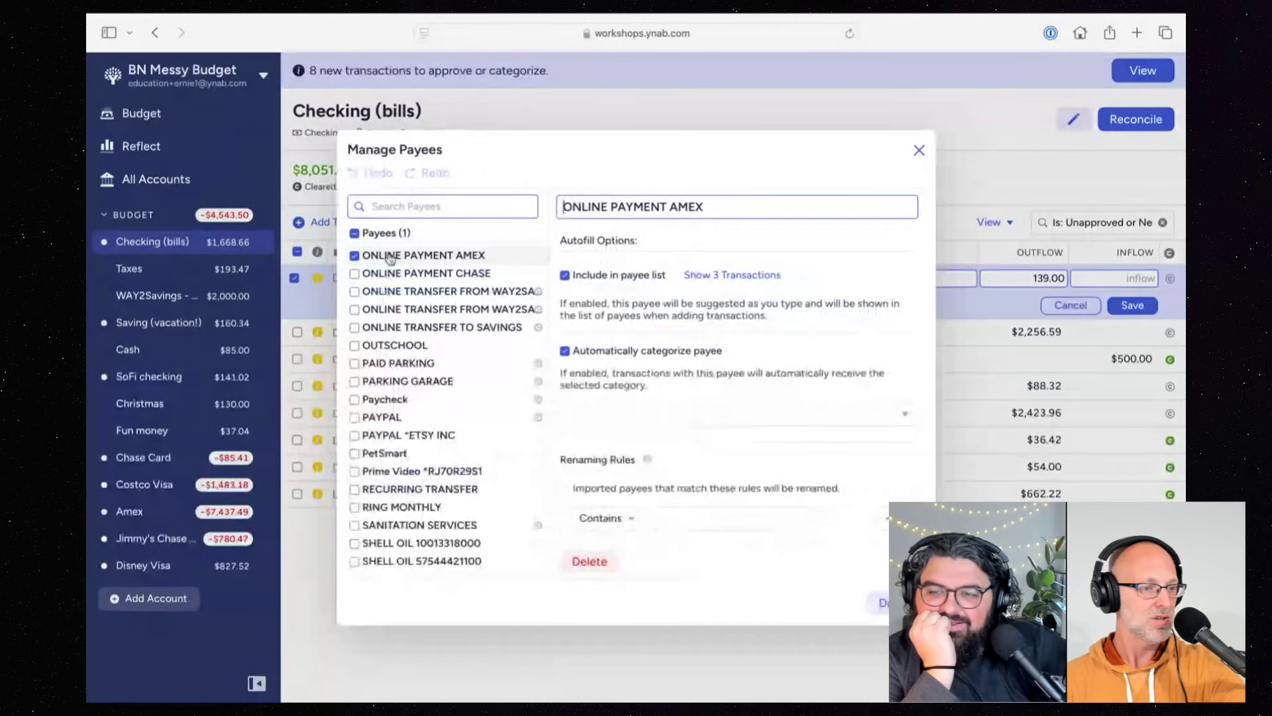
scroll(443, 319, down, 3)
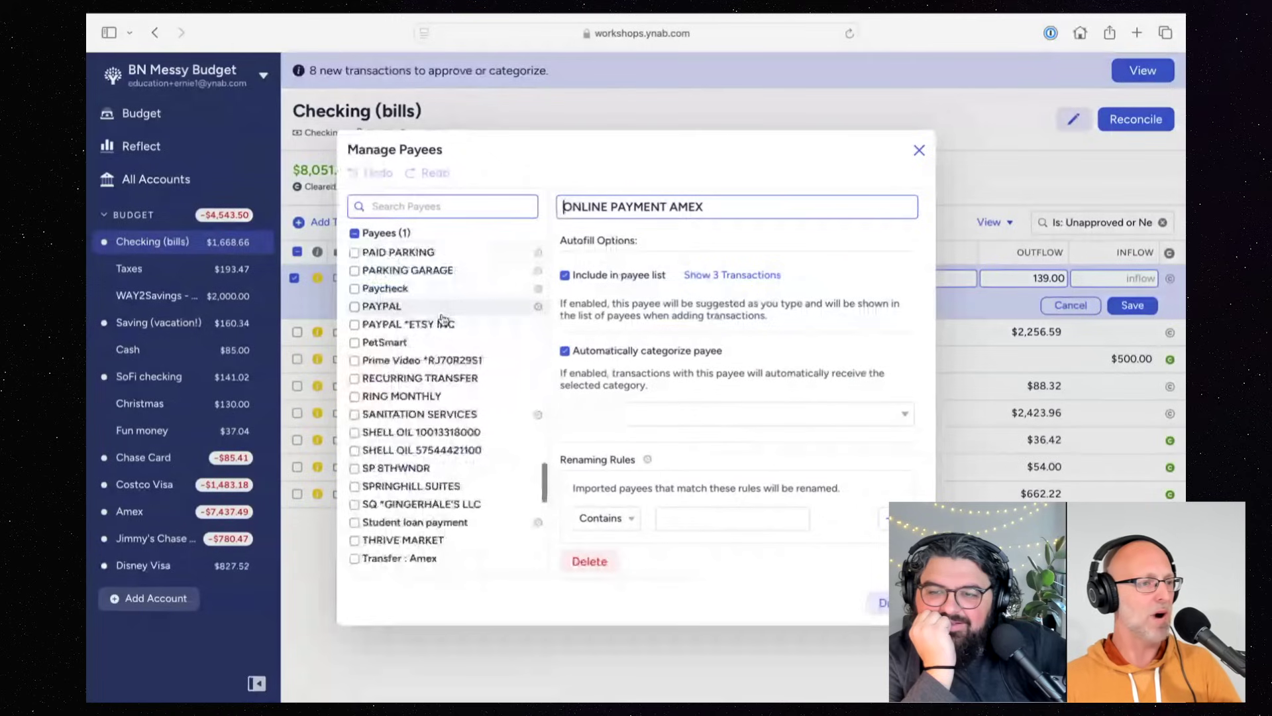
scroll(443, 318, down, 12)
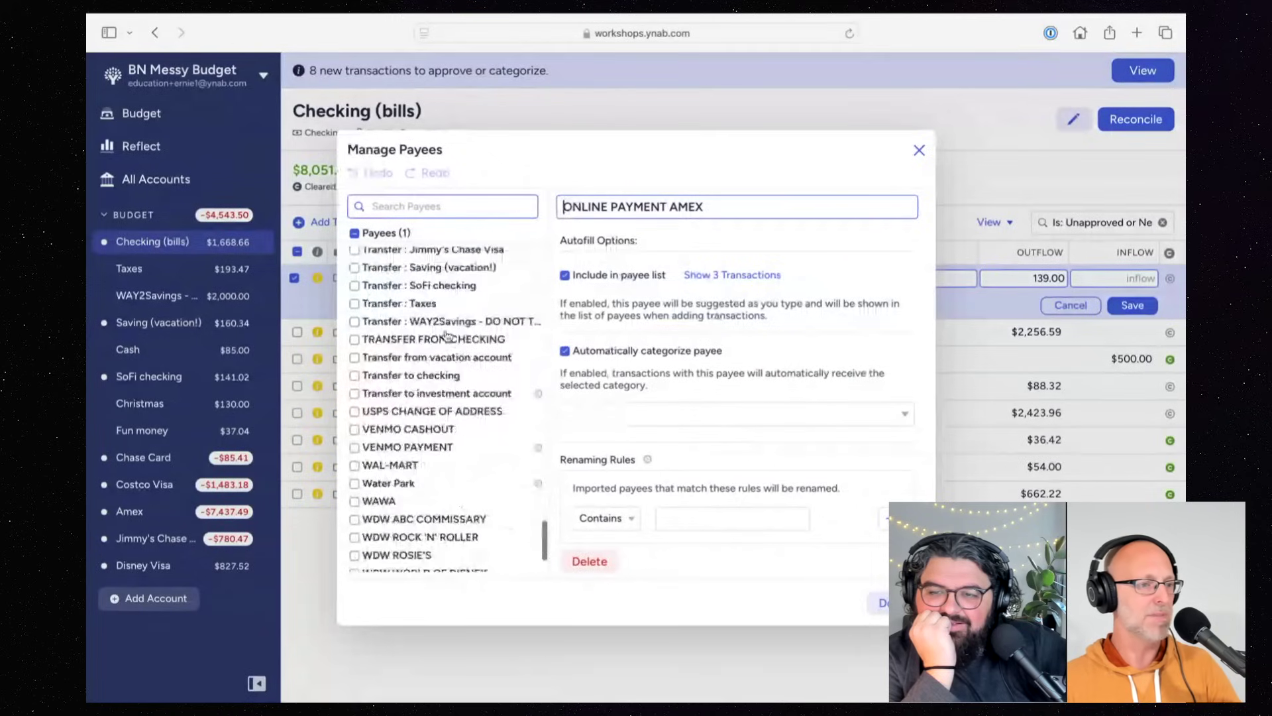
scroll(445, 334, down, 2)
scroll(402, 349, up, 4)
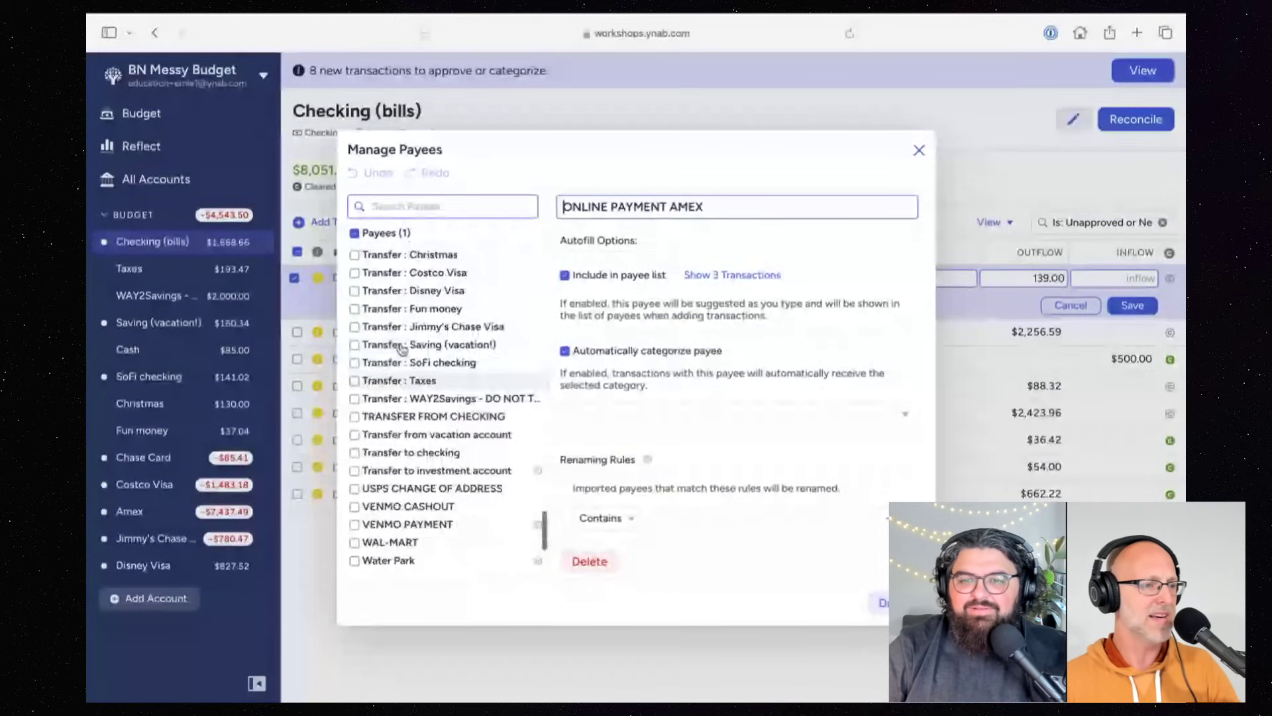
scroll(403, 346, up, 2)
scroll(404, 344, up, 1)
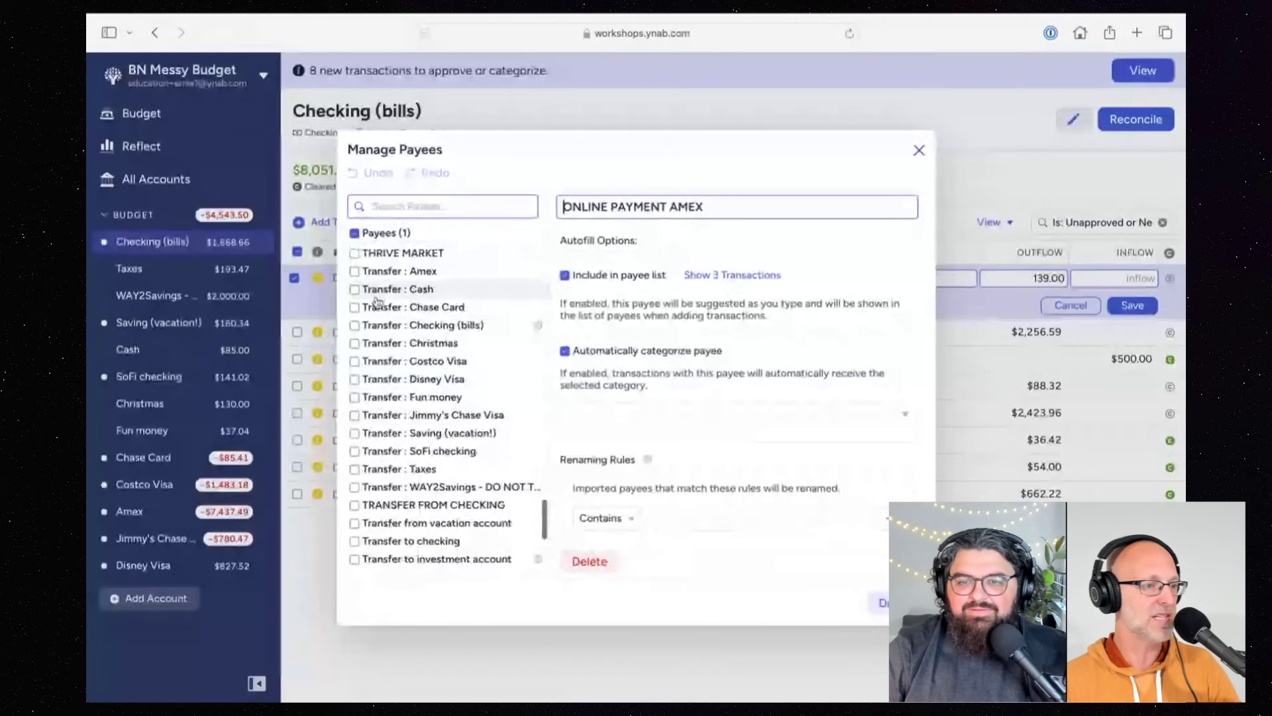
click(355, 273)
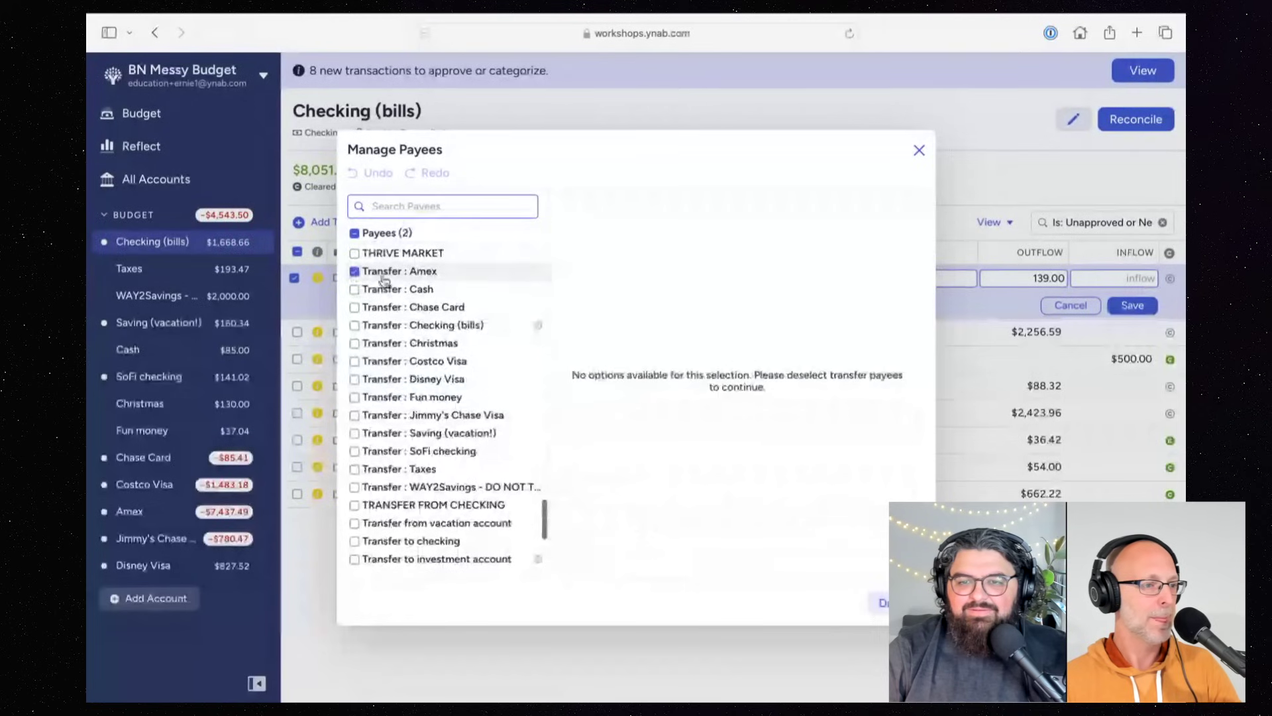
click(424, 274)
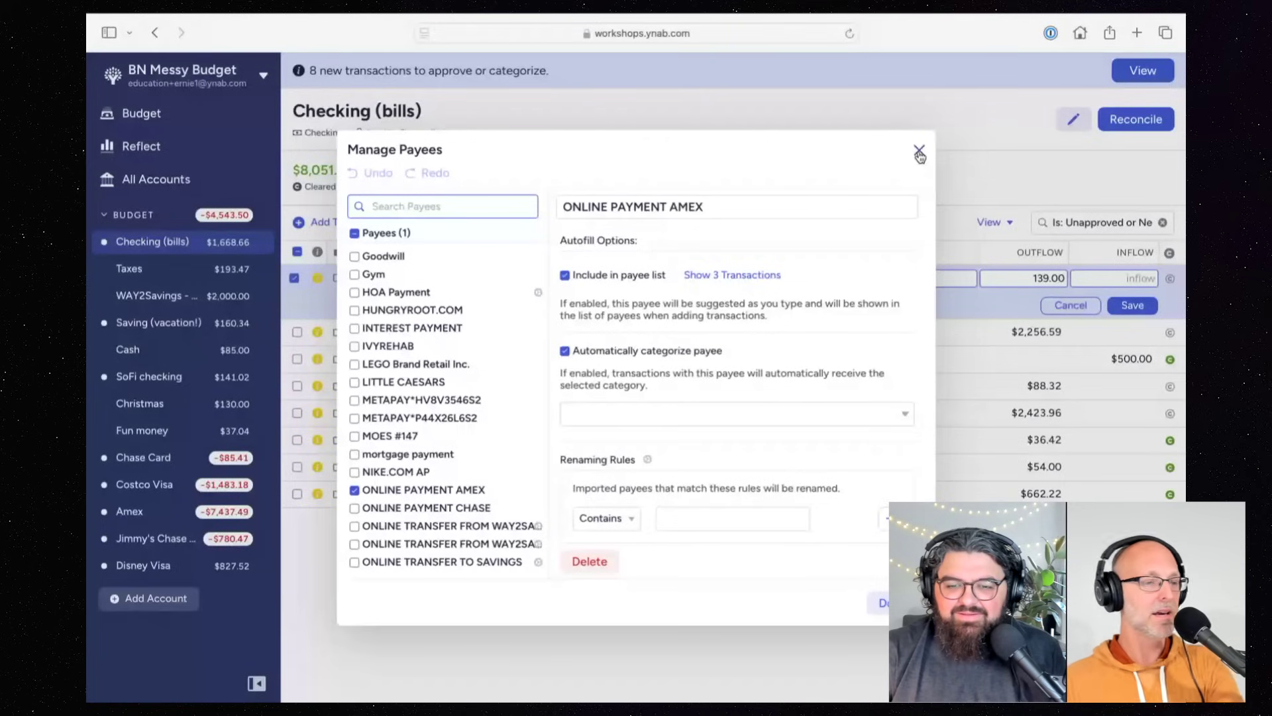
click(920, 154)
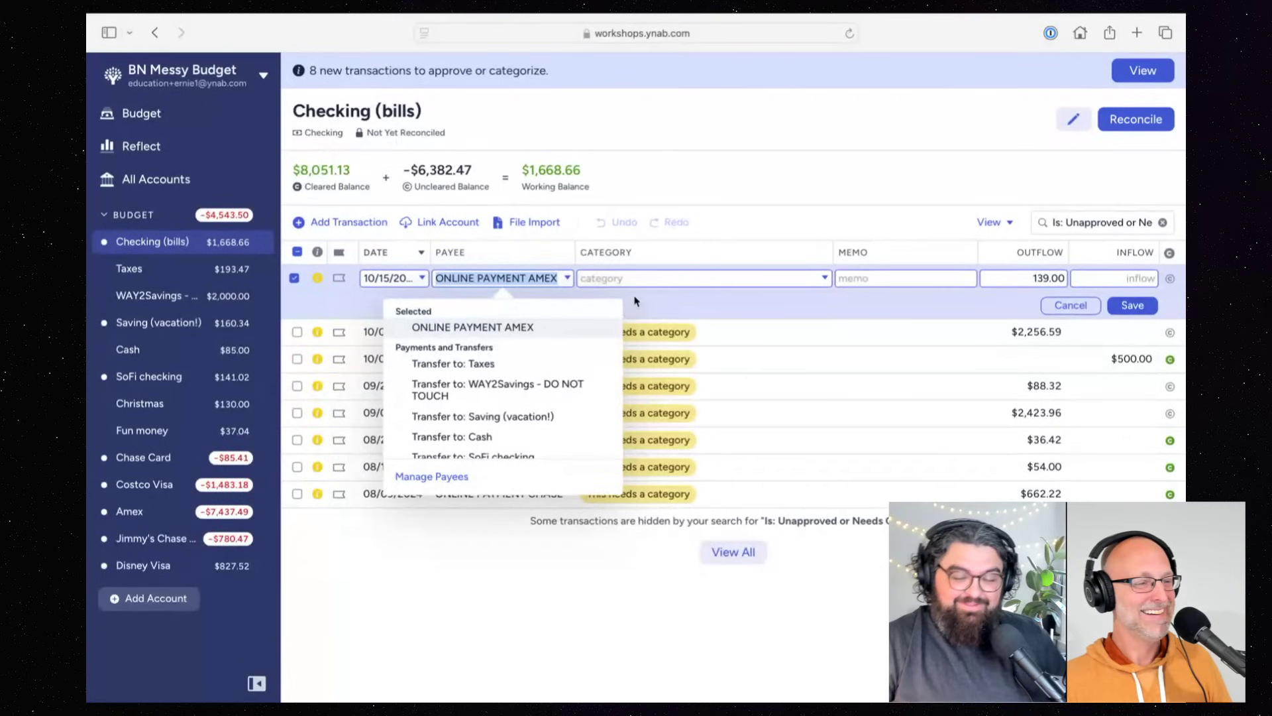
Step: Set the payee of the 10/15/2024 ONLINE PAYMENT AMEX transaction to Payment to: Amex and save it
click(497, 277)
double_click(483, 280)
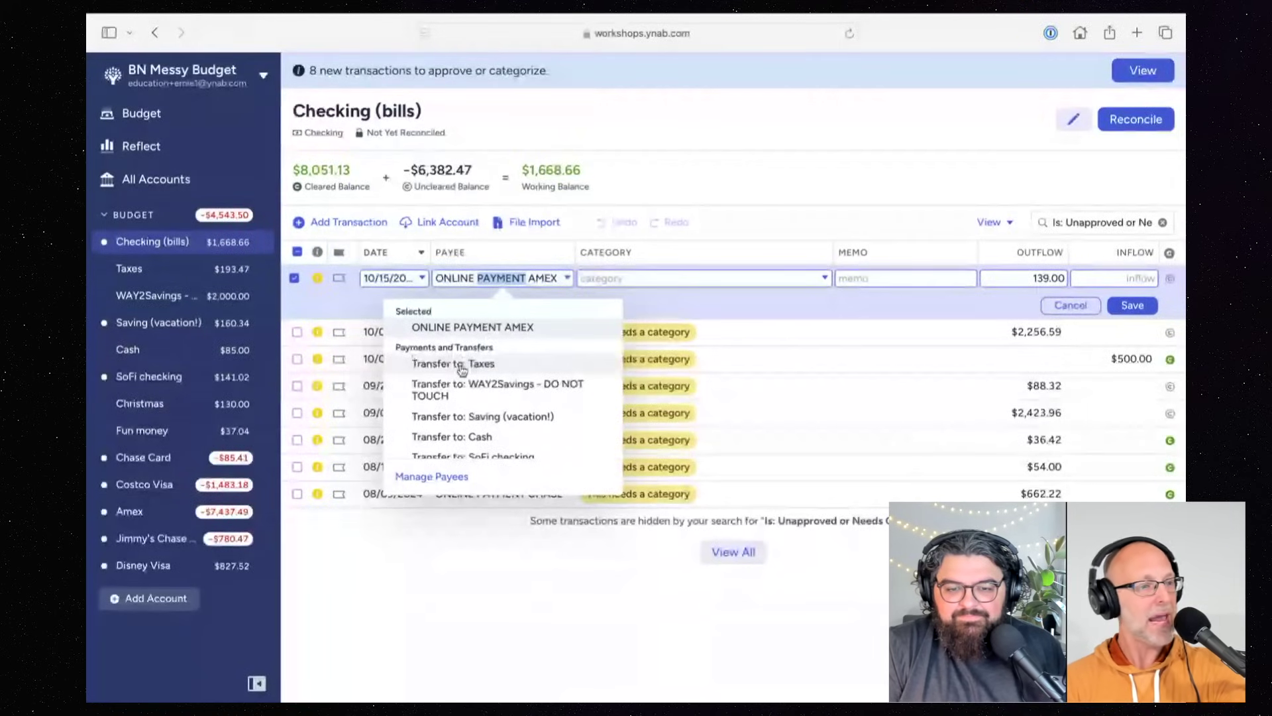
scroll(456, 358, down, 1)
scroll(450, 391, down, 2)
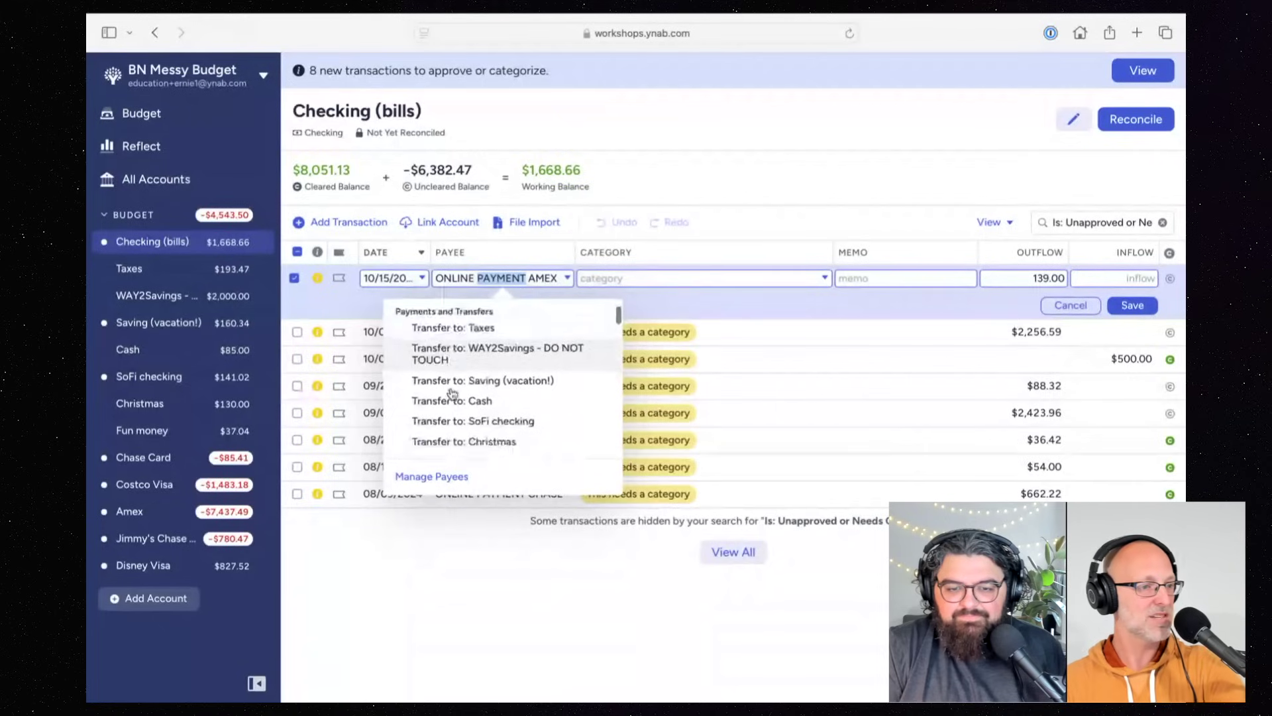
scroll(453, 394, down, 4)
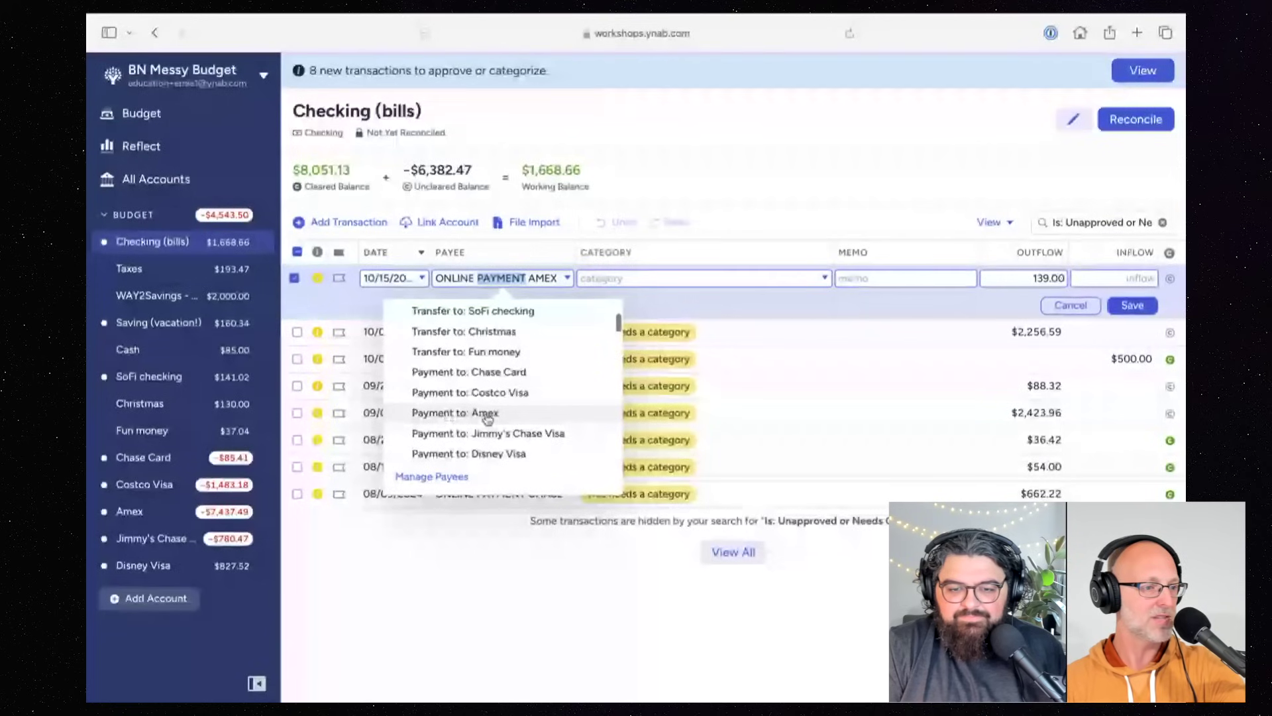
click(488, 419)
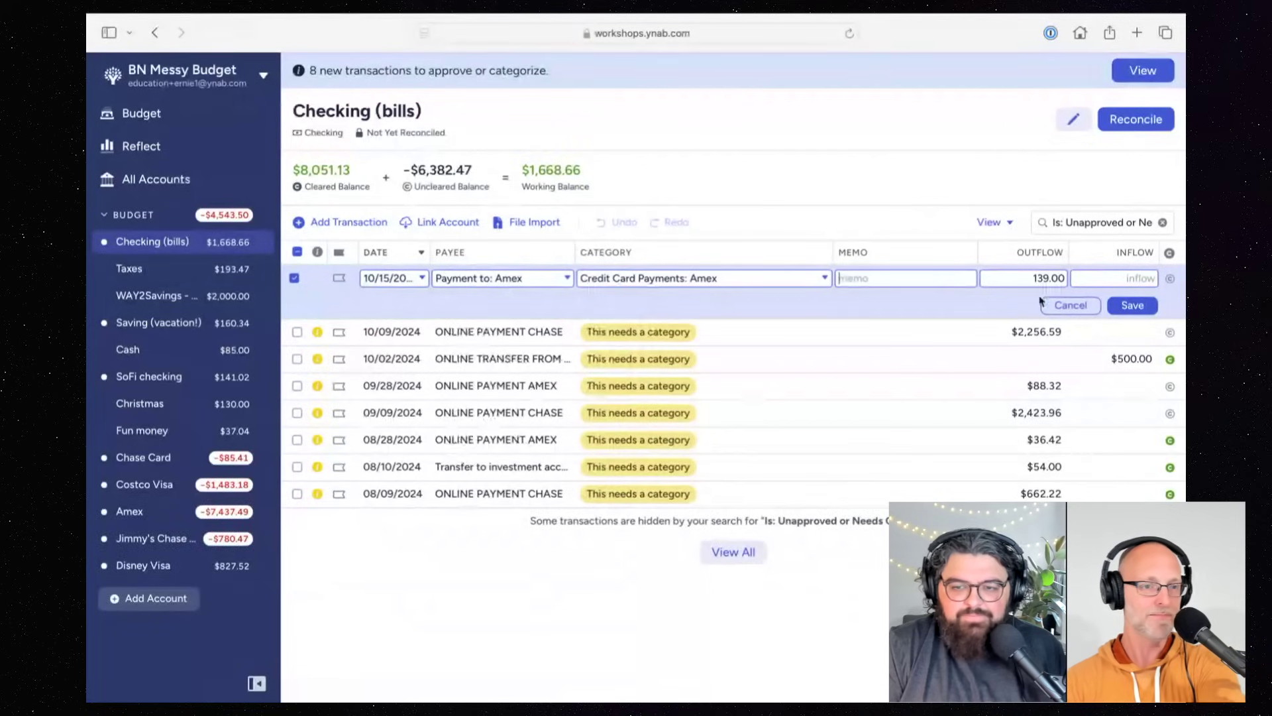
click(1134, 306)
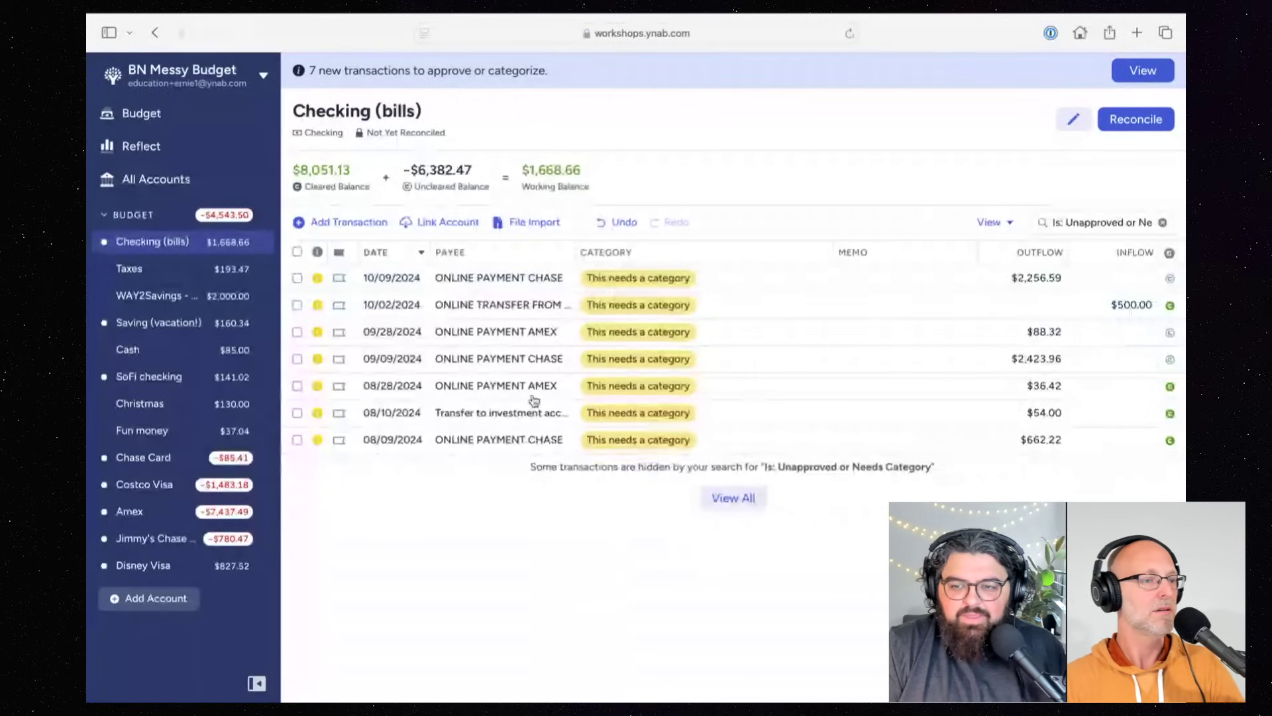
Step: Set the payee of the 09/28/2024 ONLINE PAYMENT AMEX transaction to Payment to: Amex and save it
click(491, 333)
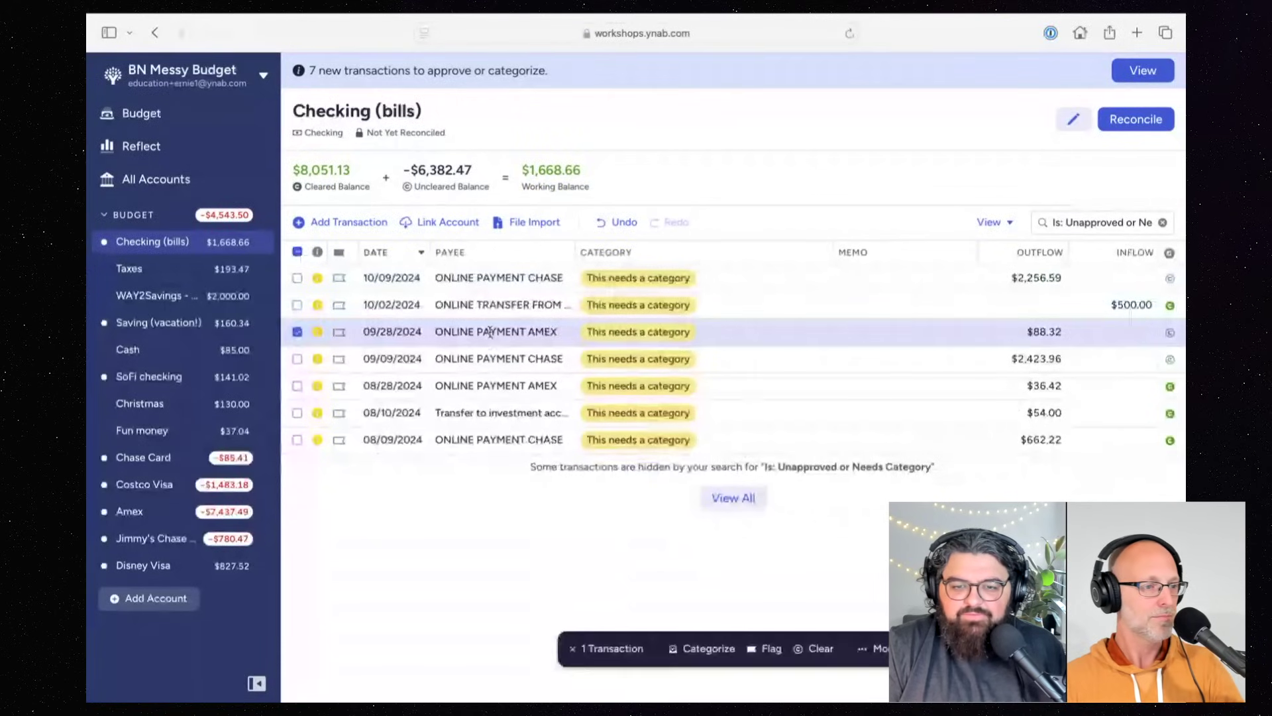
click(491, 332)
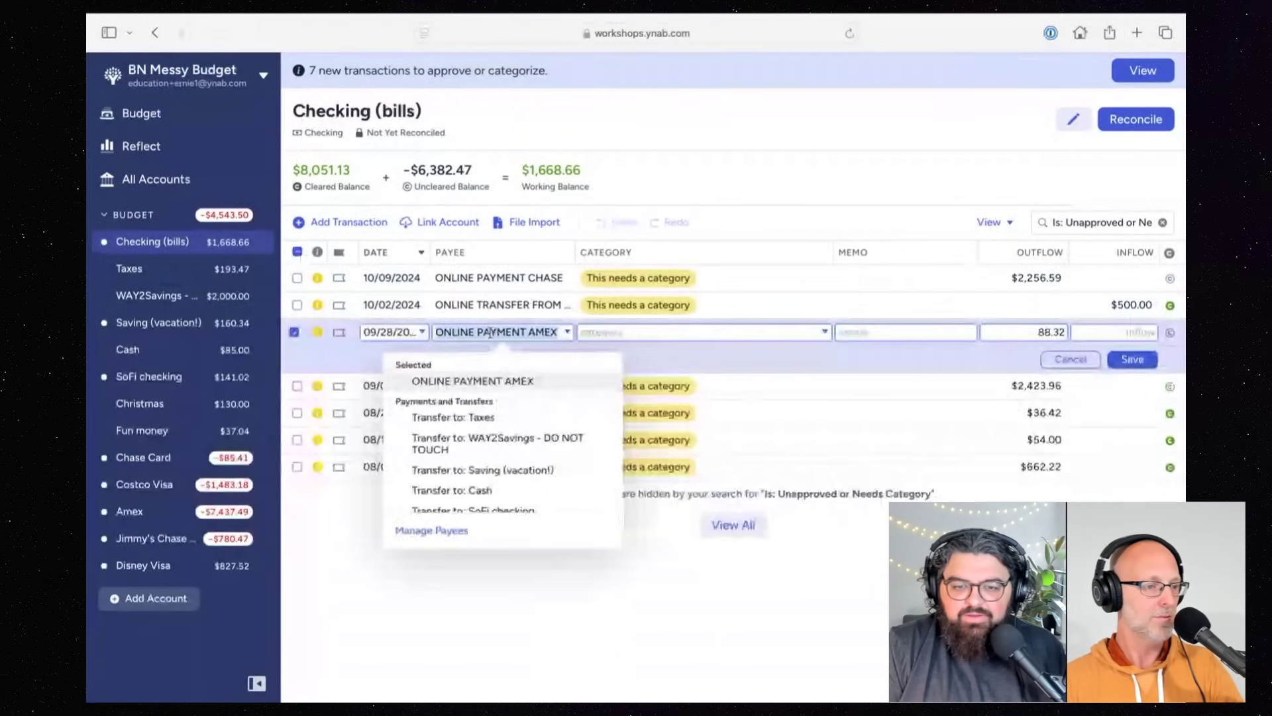
scroll(502, 364, down, 5)
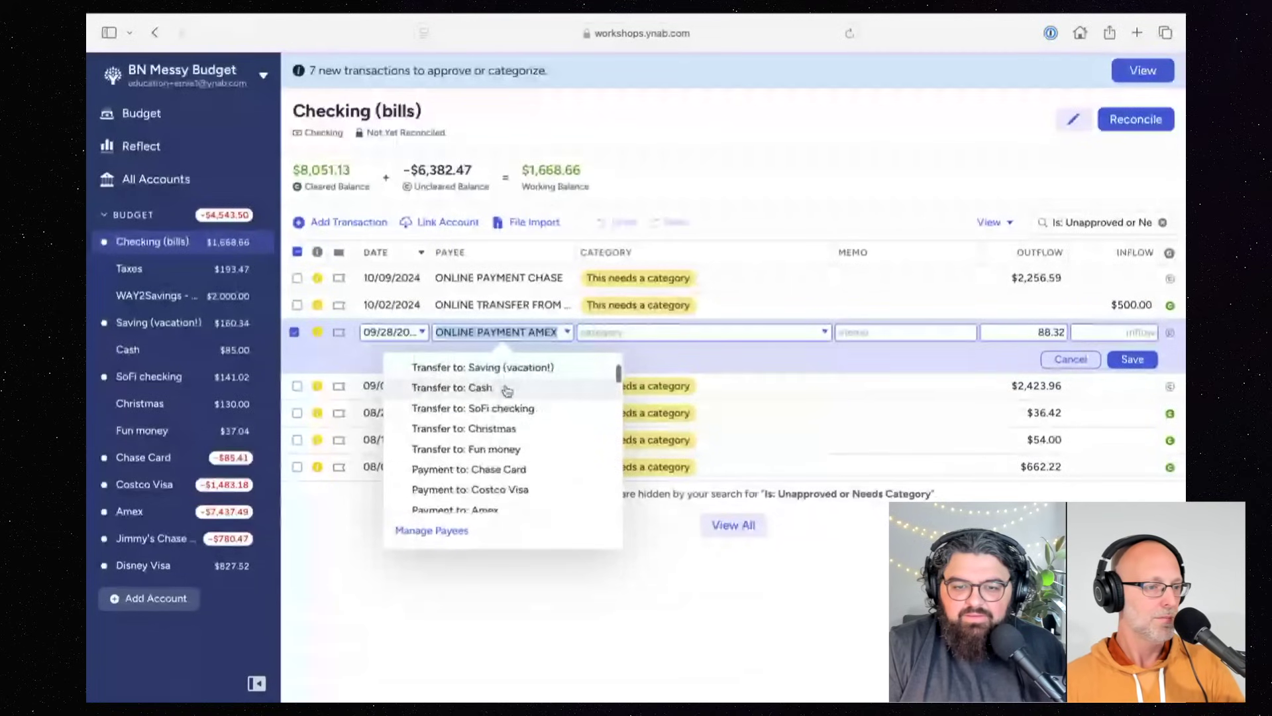
scroll(501, 418, down, 2)
click(476, 464)
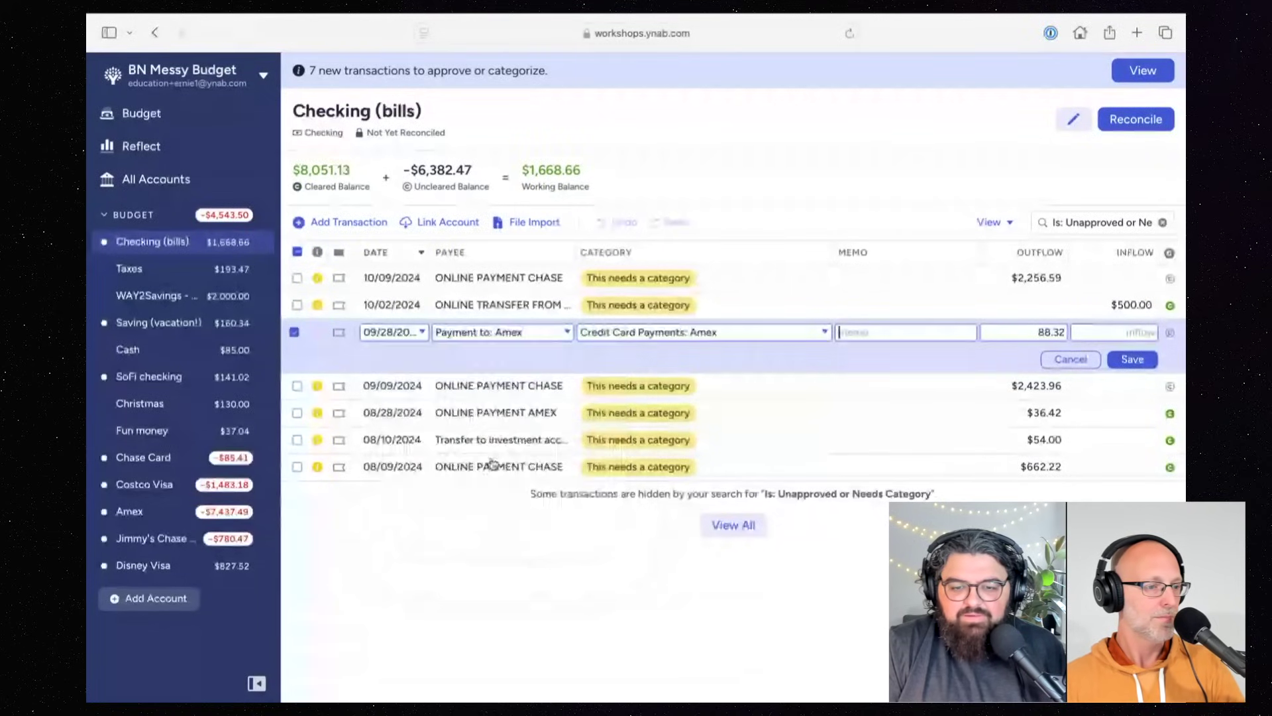
click(1133, 359)
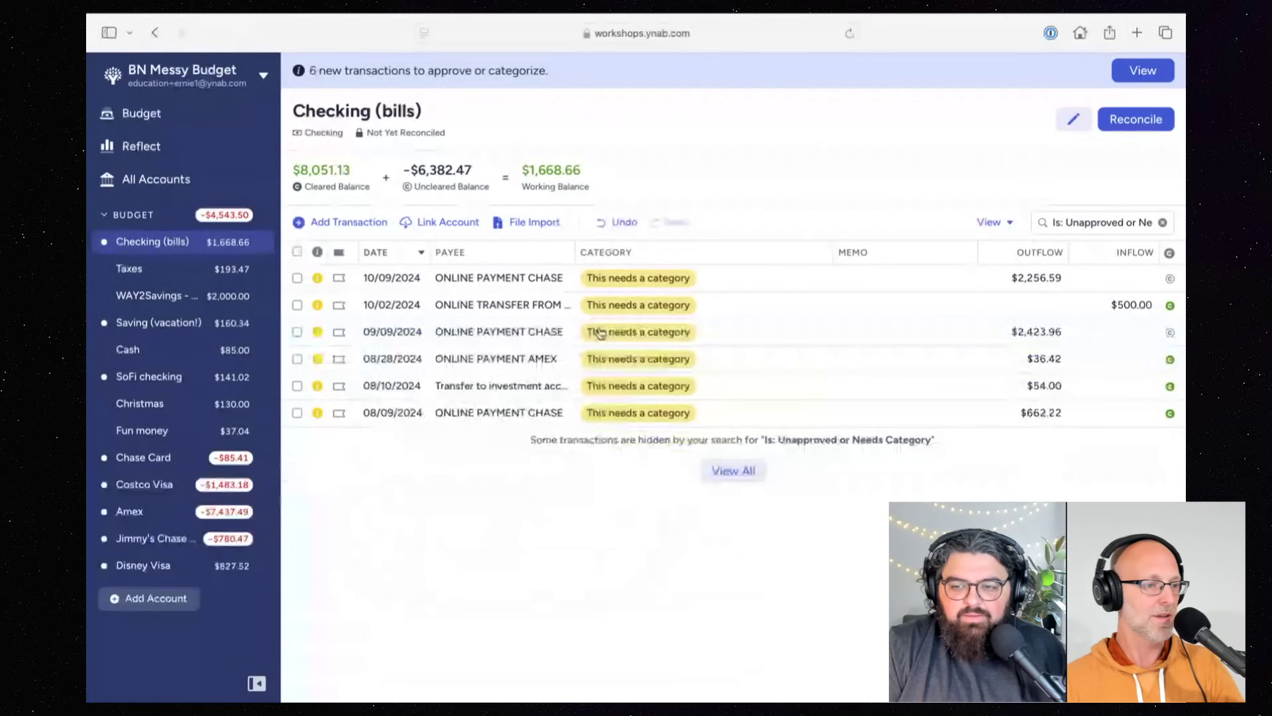
Step: Set the payee of the 08/28/2024 ONLINE PAYMENT AMEX transaction to Payment to: Amex and save it
click(508, 362)
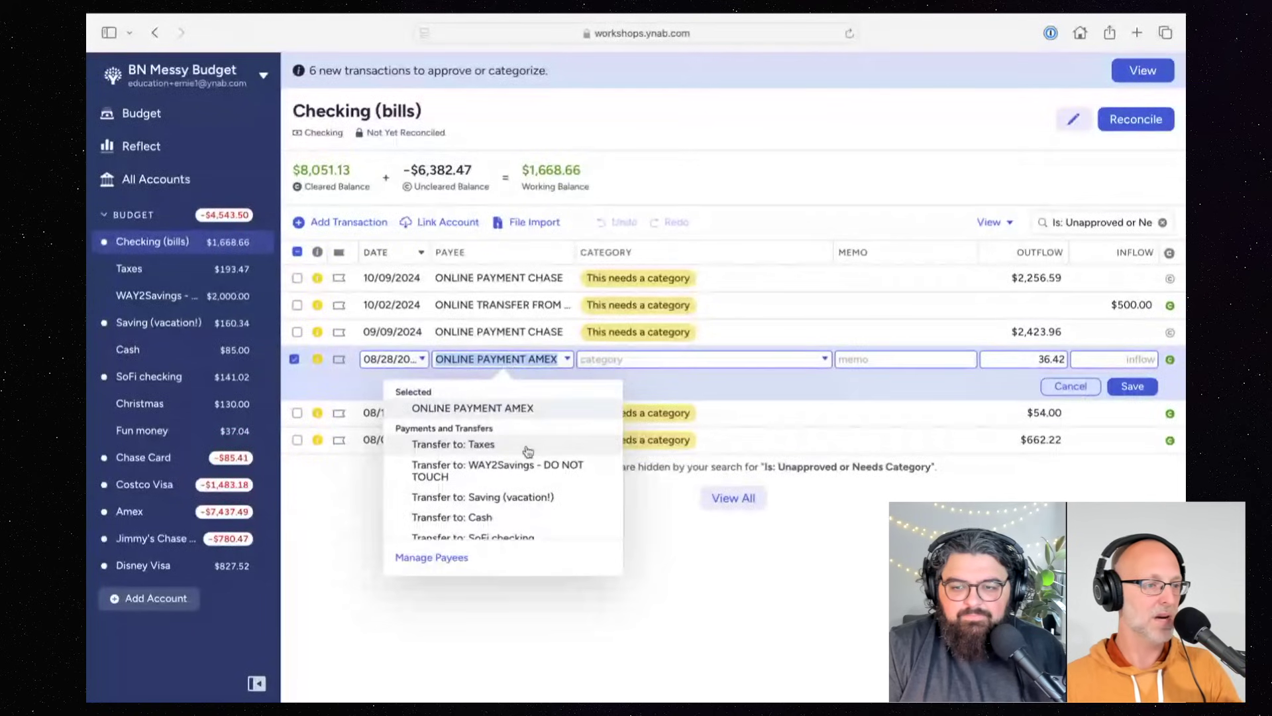
scroll(528, 451, down, 6)
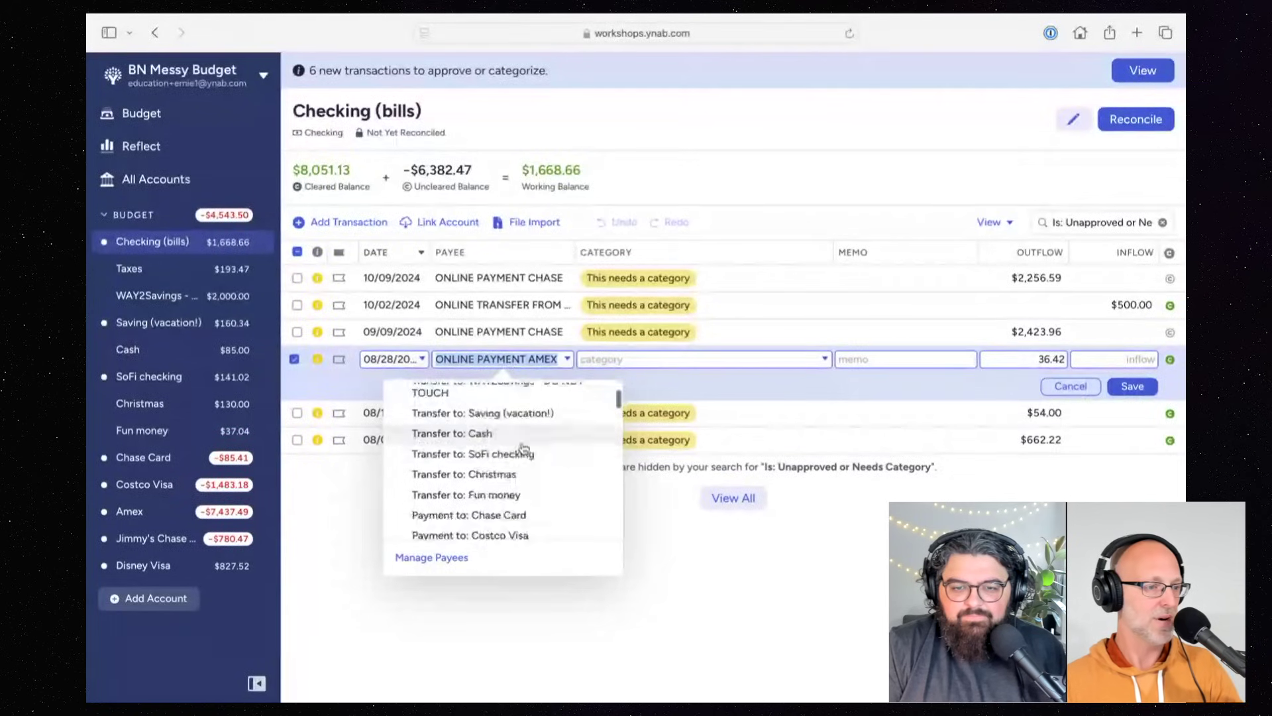
click(518, 458)
click(1132, 387)
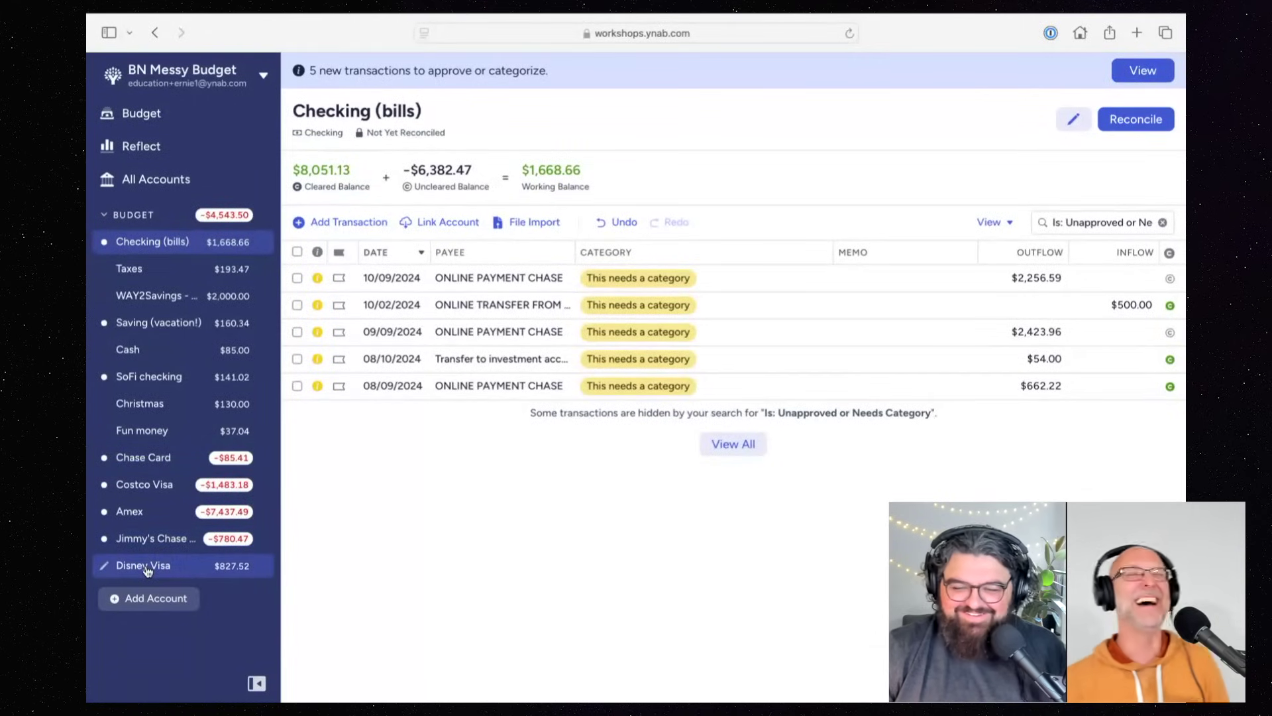
Step: Compare the 10/09/2024 ONLINE PAYMENT CHASE transaction in Checking (bills) with the automatic payment of the same date in the Chase Card register
click(172, 465)
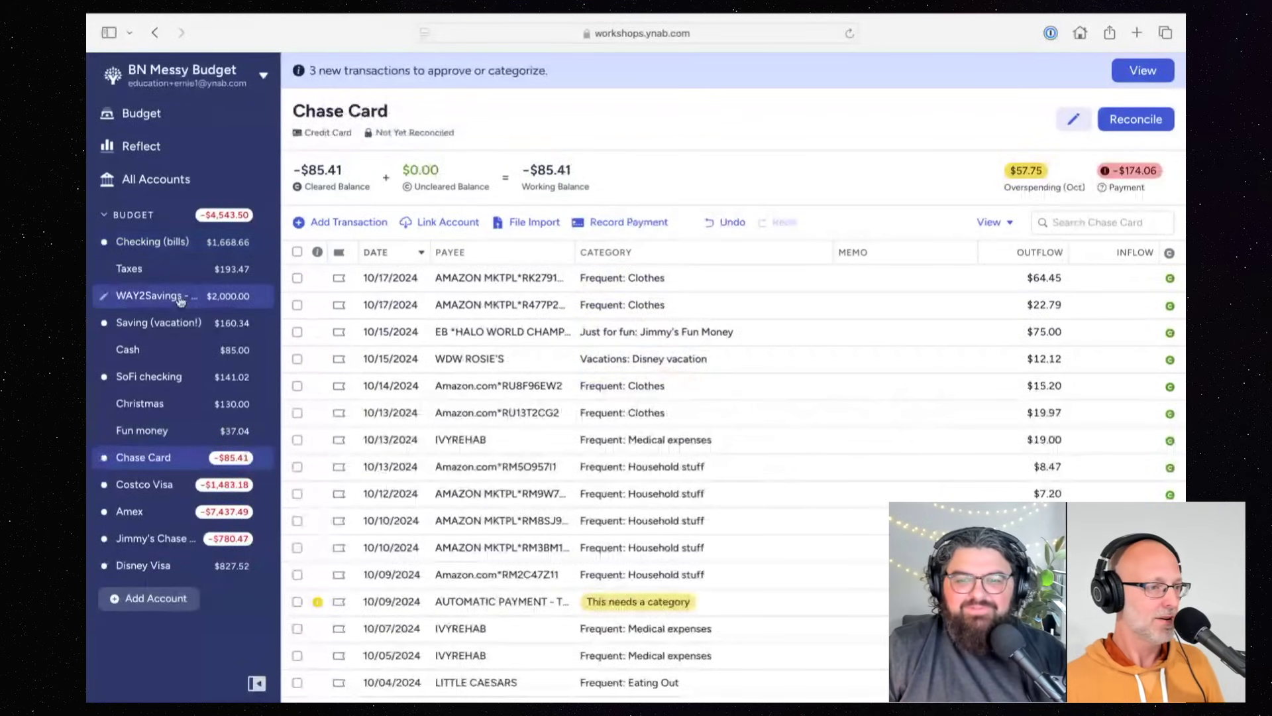
click(149, 244)
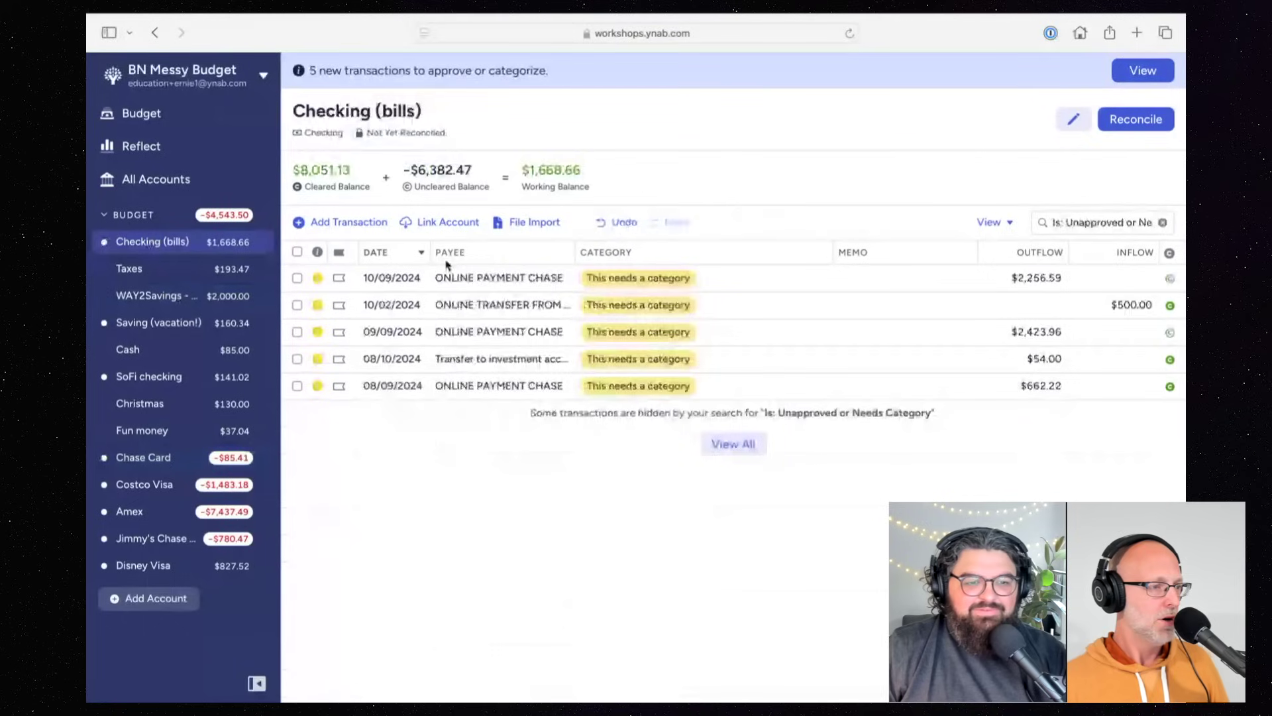
drag(538, 291, 1014, 305)
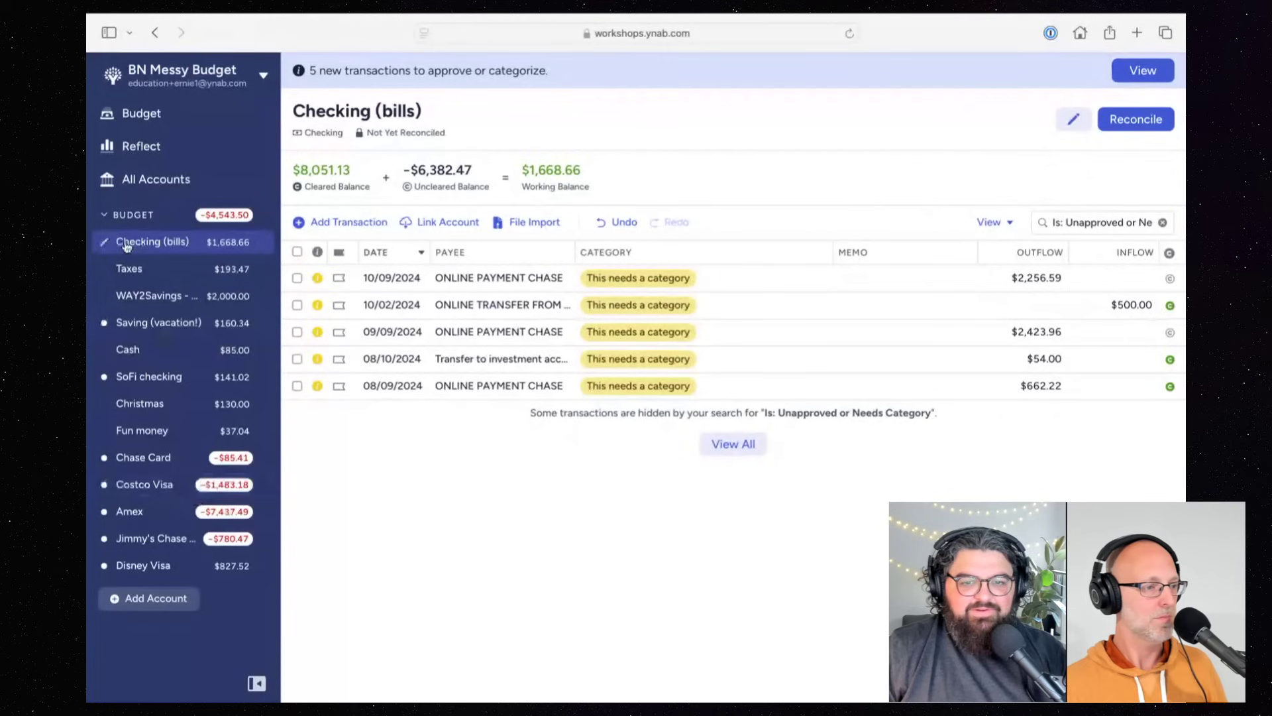
click(164, 461)
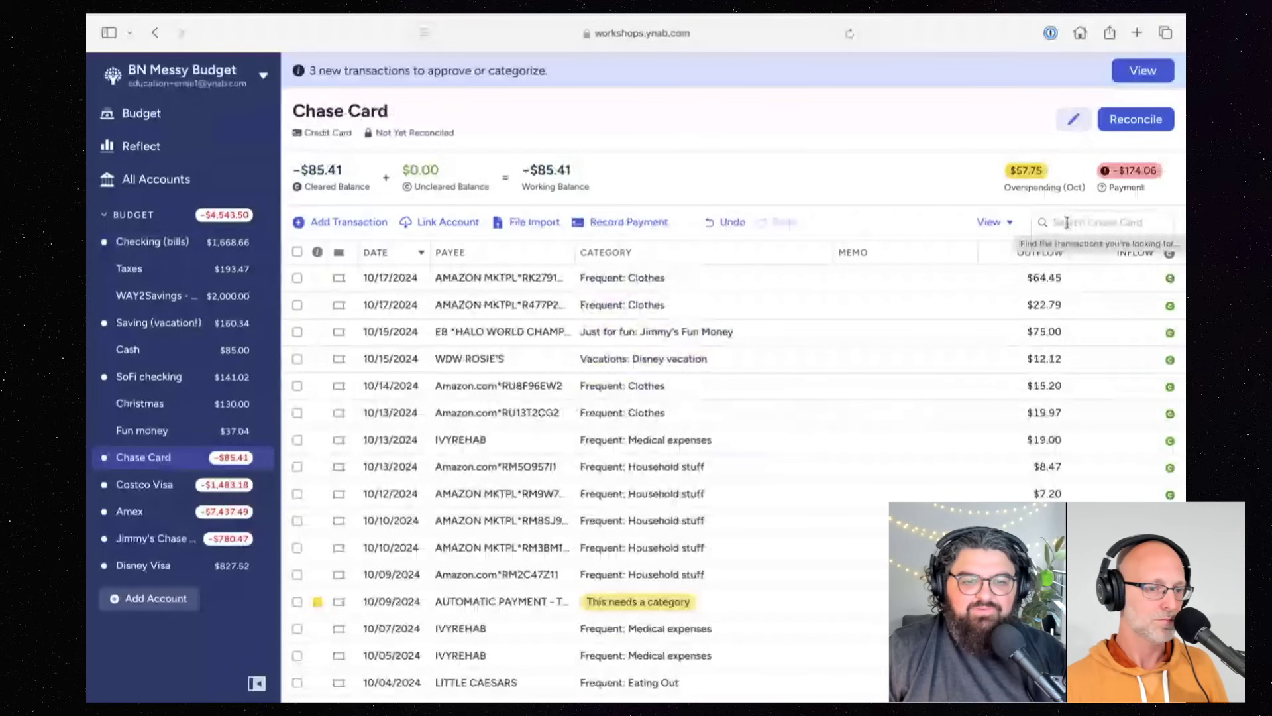
scroll(1073, 298, down, 2)
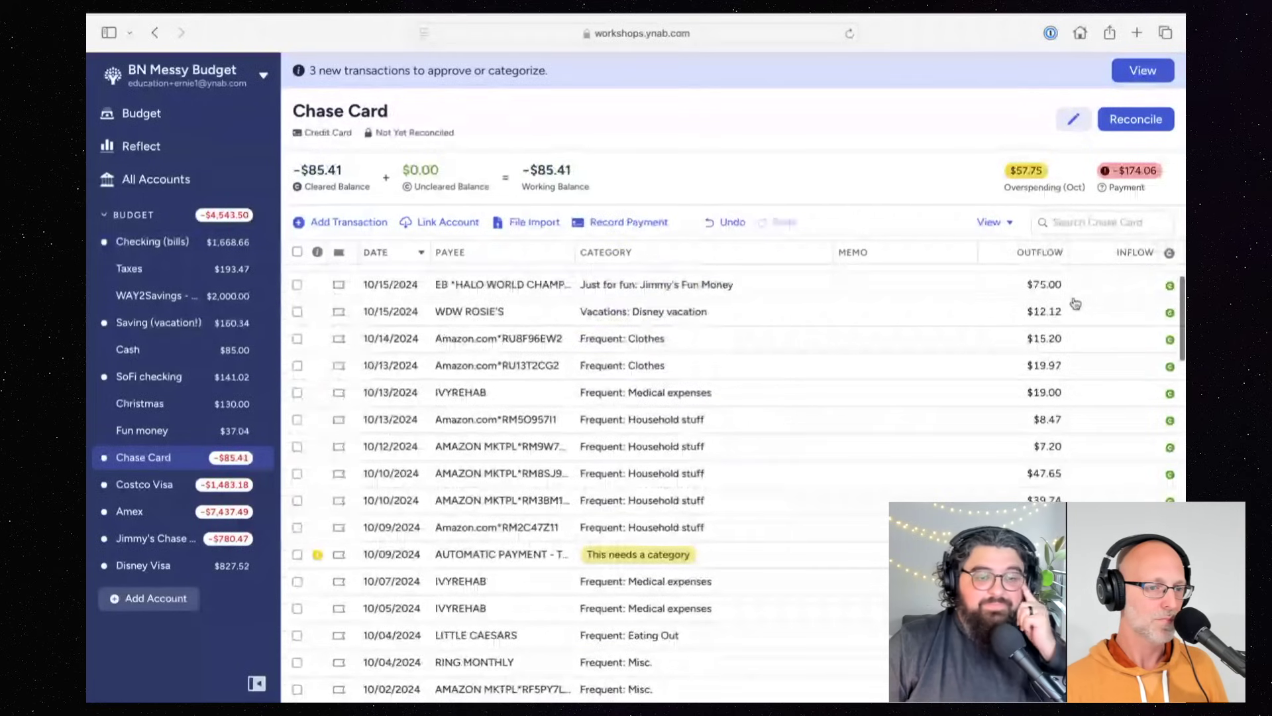
scroll(1075, 302, down, 3)
scroll(1075, 302, down, 3)
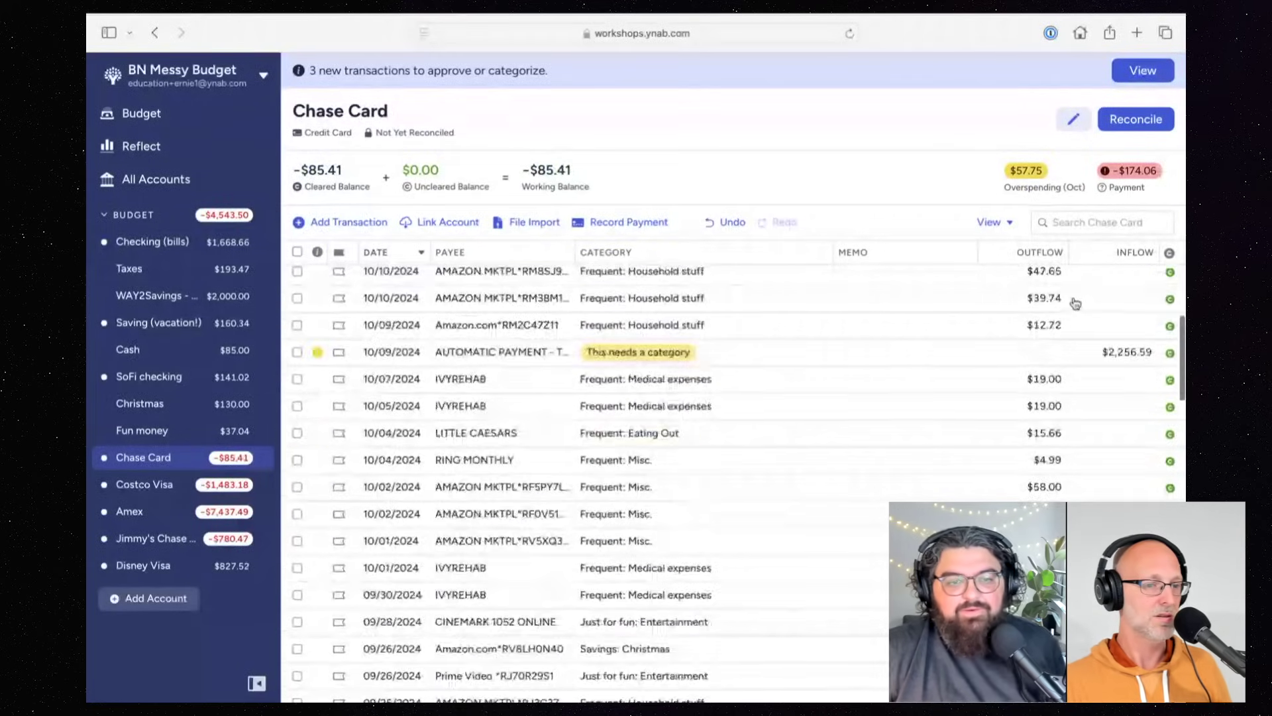
scroll(1073, 304, down, 1)
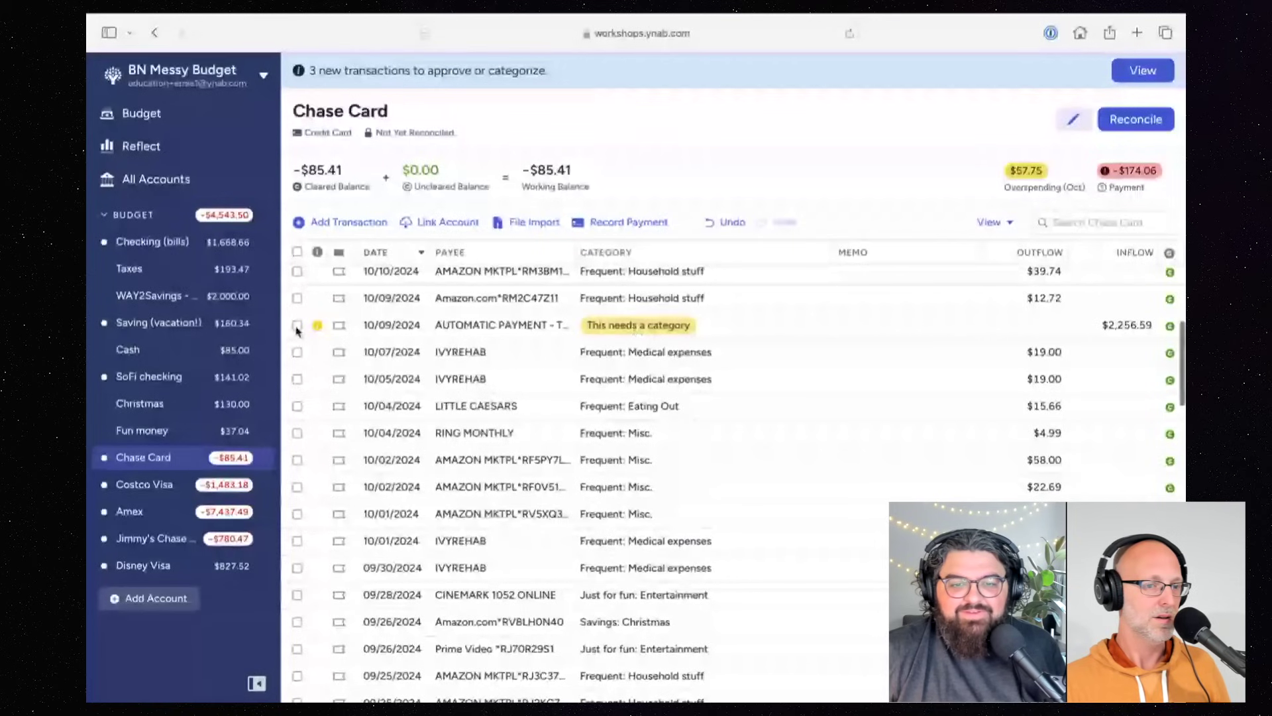
click(461, 332)
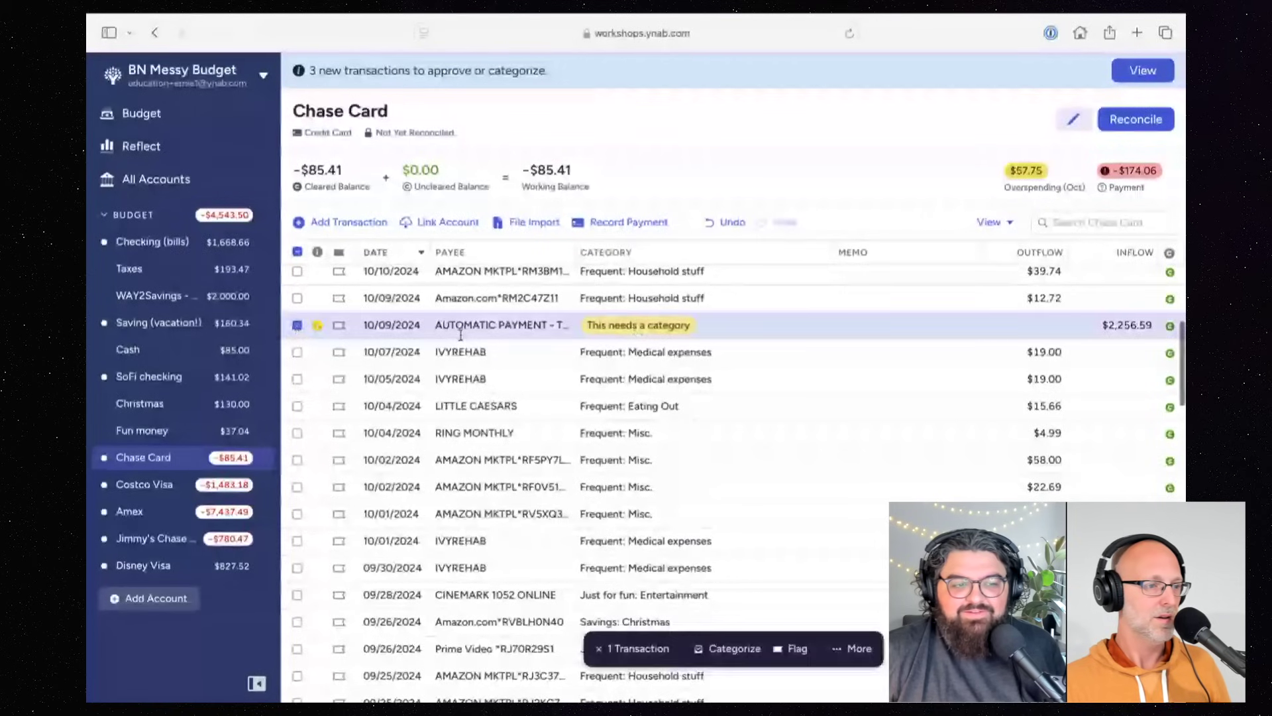
click(297, 326)
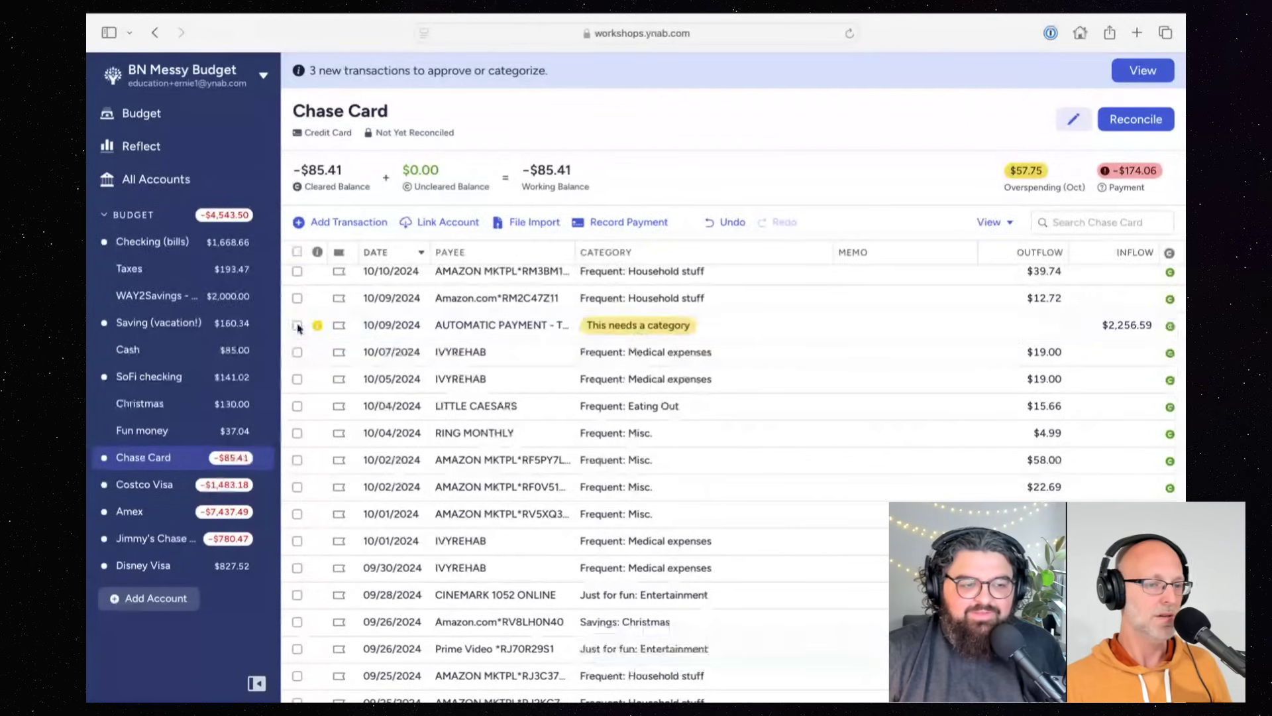
Step: In Checking (bills), set the payee of the 10/09/2024 ONLINE PAYMENT CHASE transaction to Payment to: Chase Card and save it
click(168, 246)
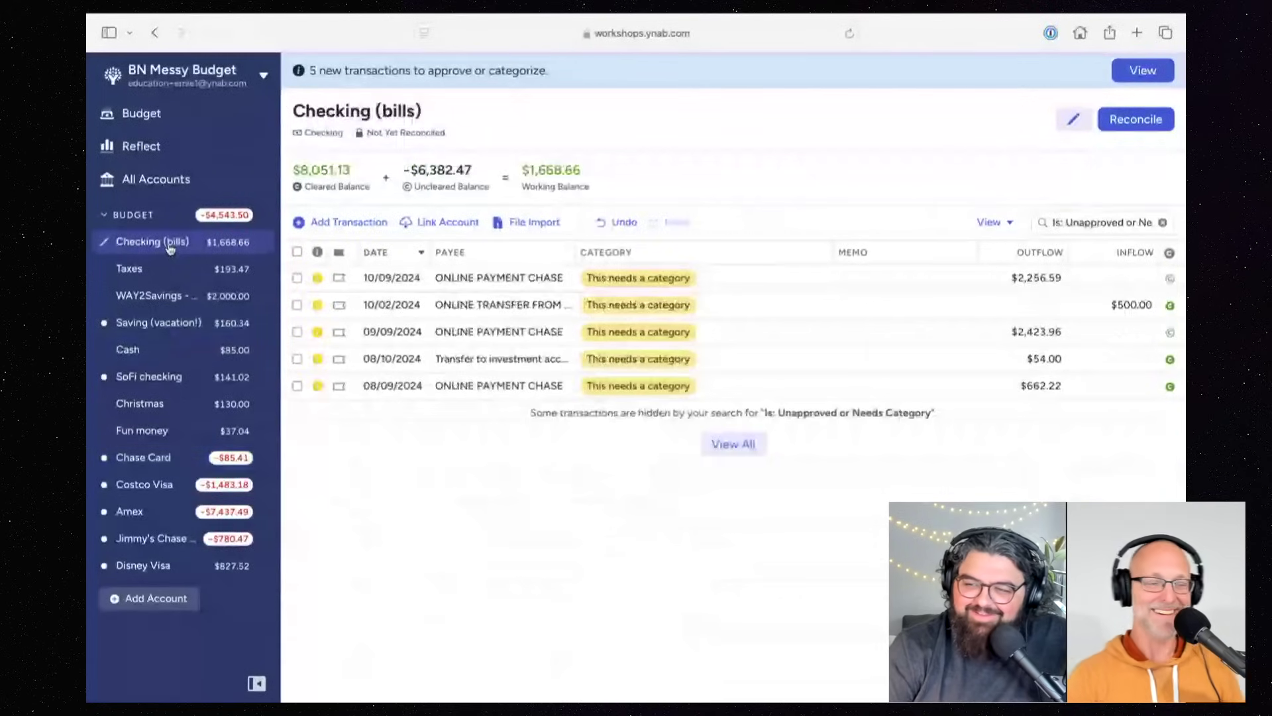
click(473, 277)
click(473, 277)
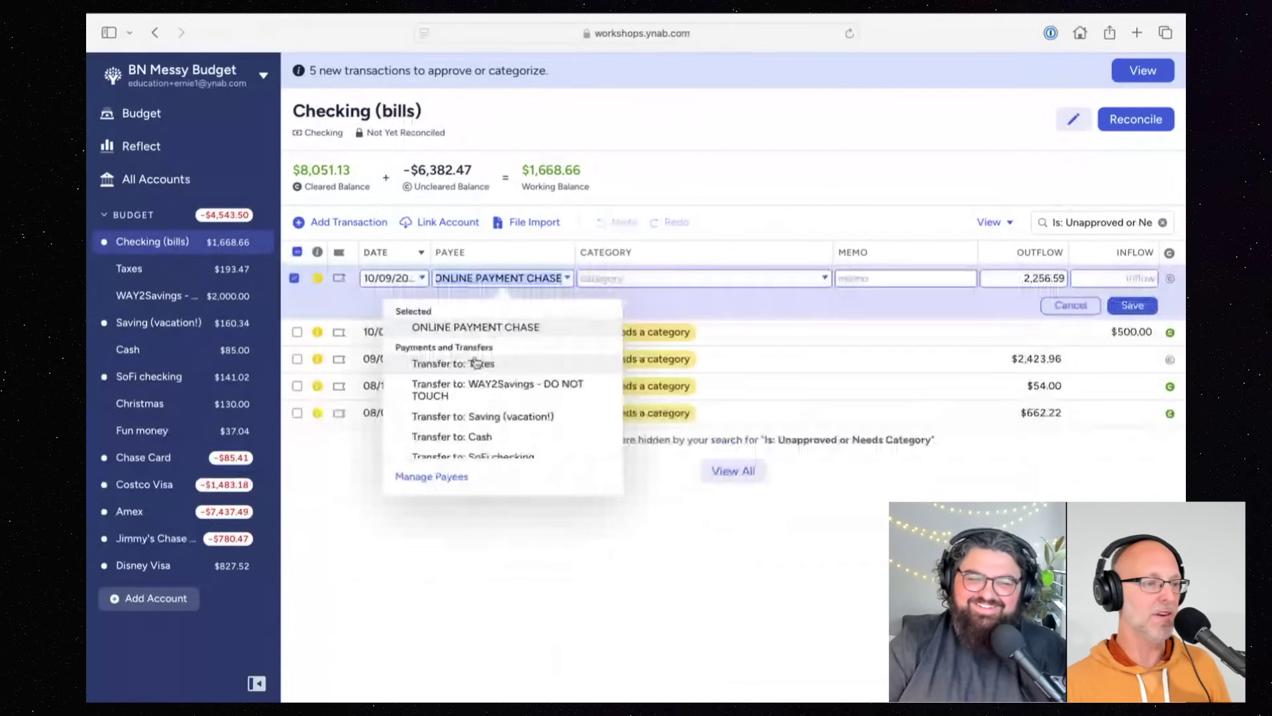
scroll(476, 362, down, 3)
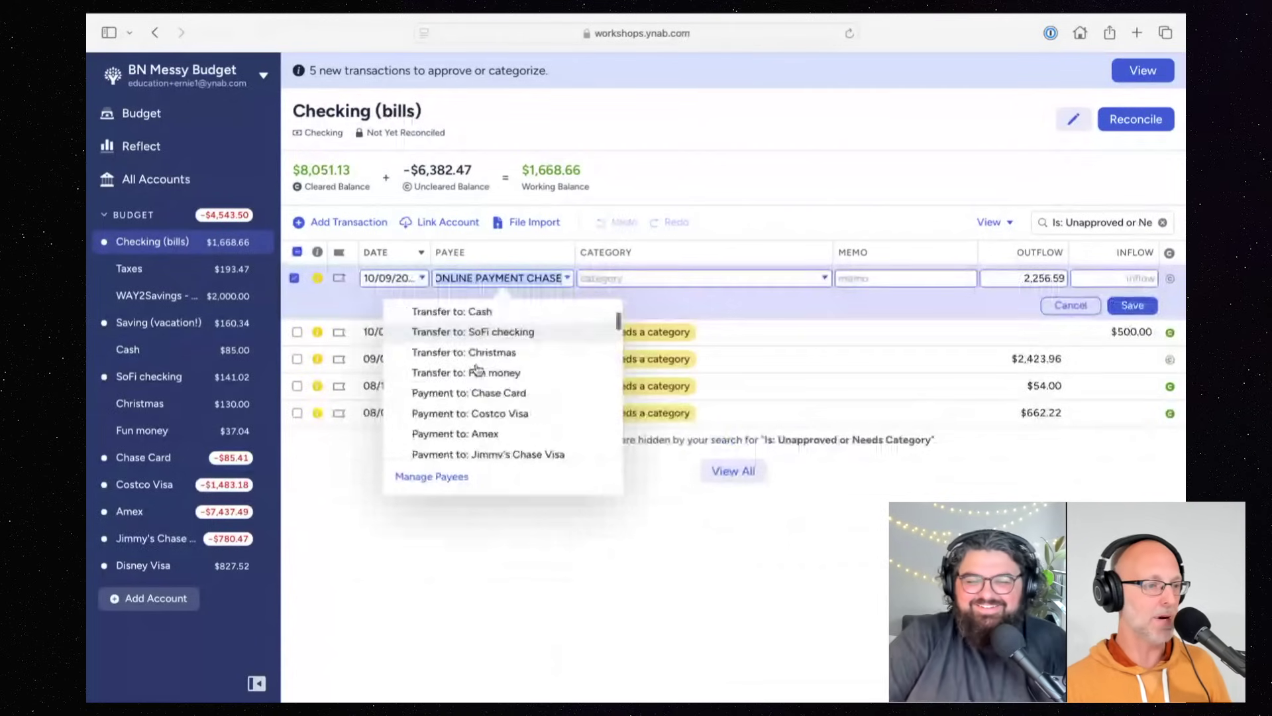
click(523, 385)
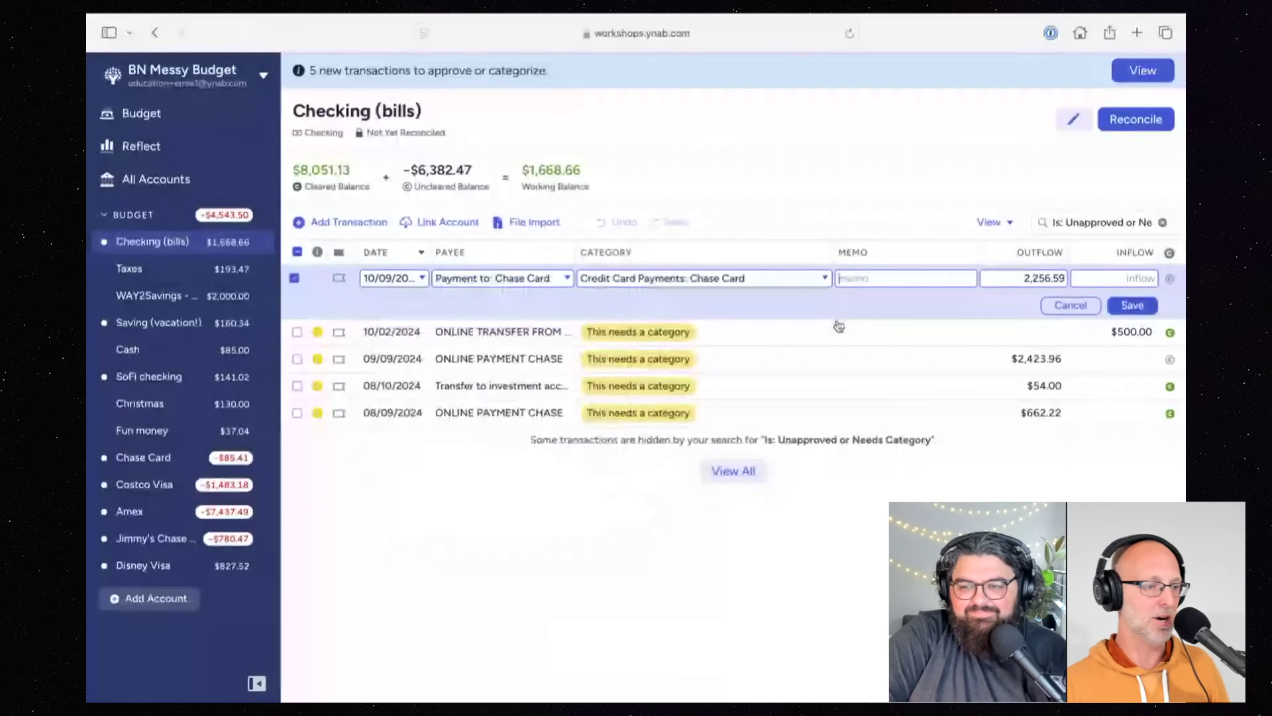
click(1134, 308)
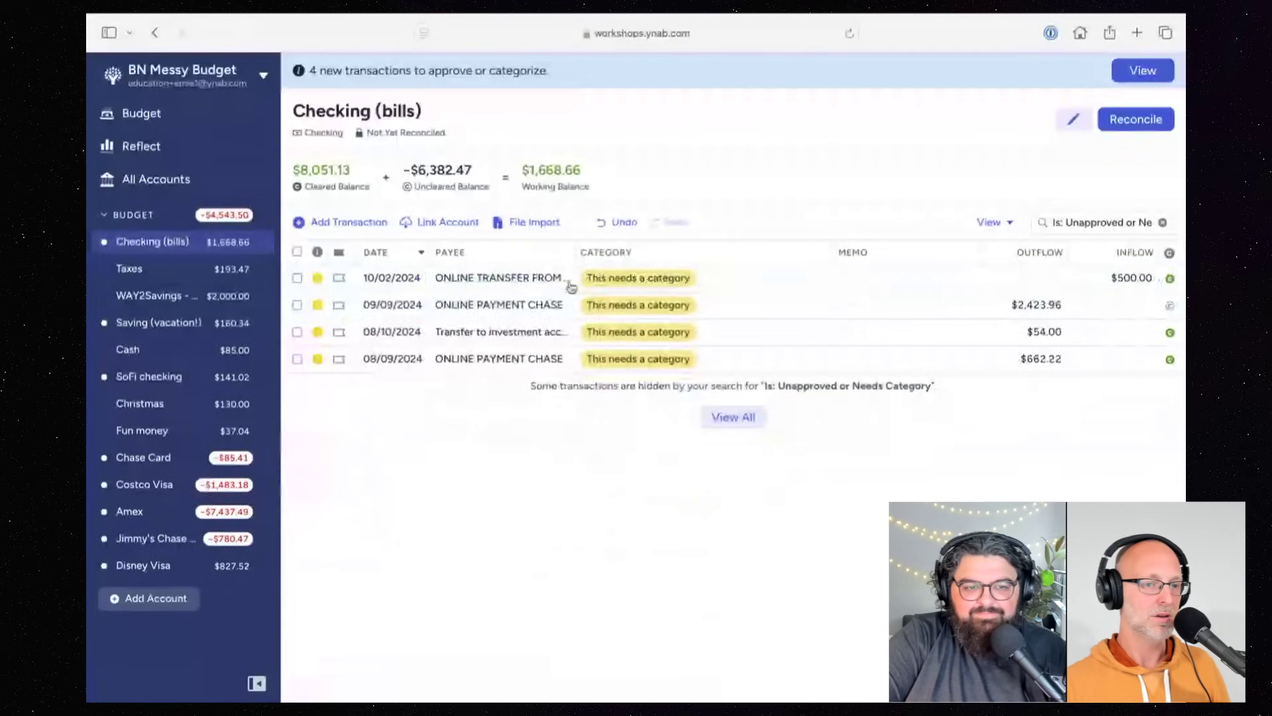
Step: Find the matched 10/09/2024 payment from Checking (bills) in the Chase Card register and approve the match
click(151, 466)
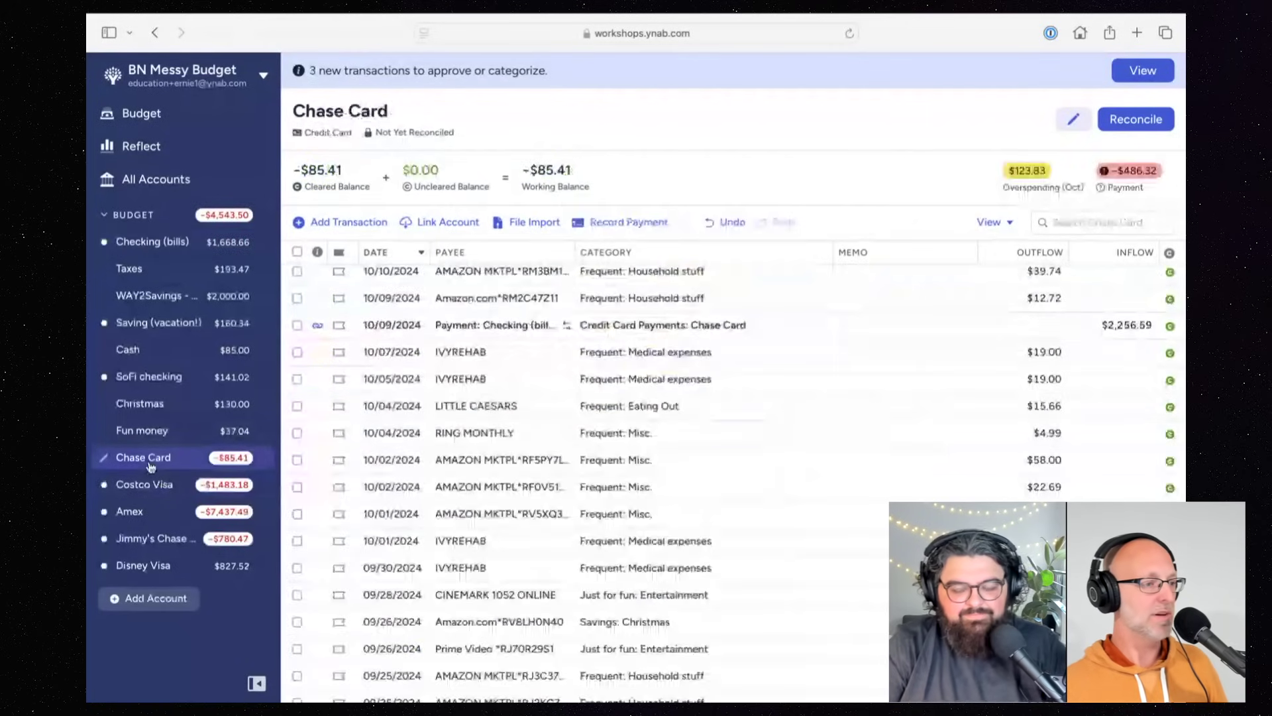
scroll(403, 442, up, 5)
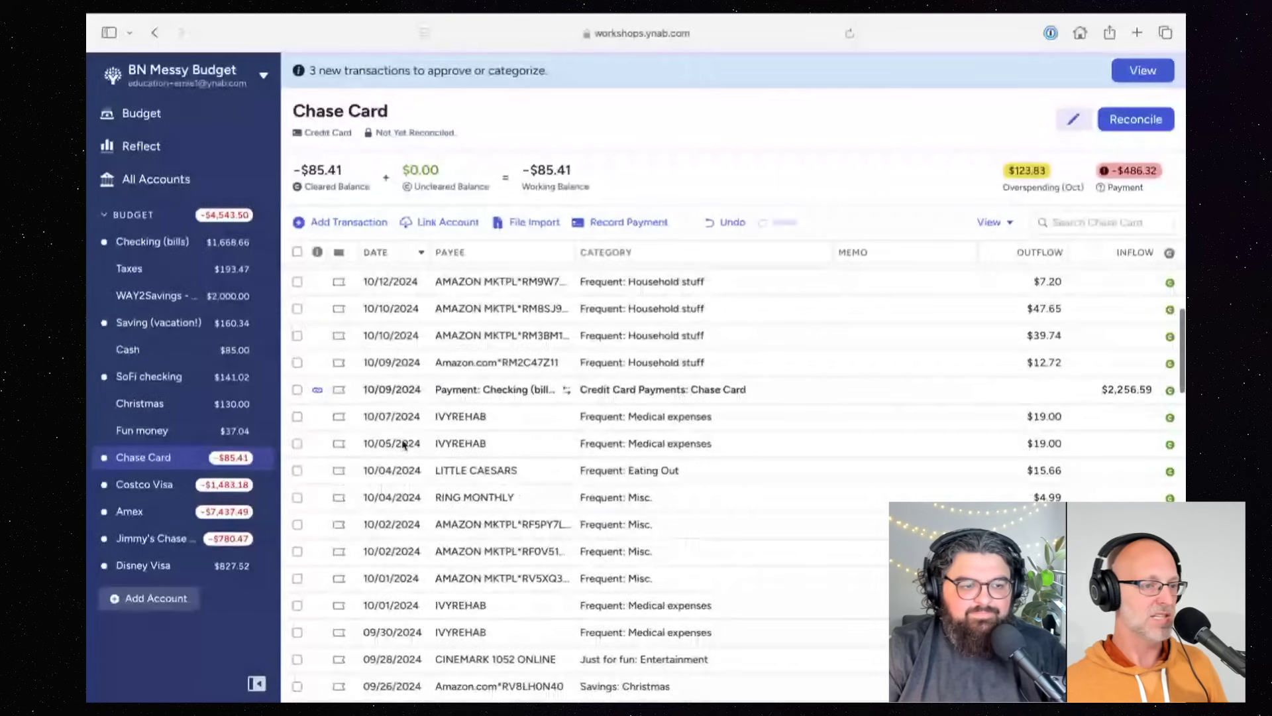
scroll(403, 442, down, 5)
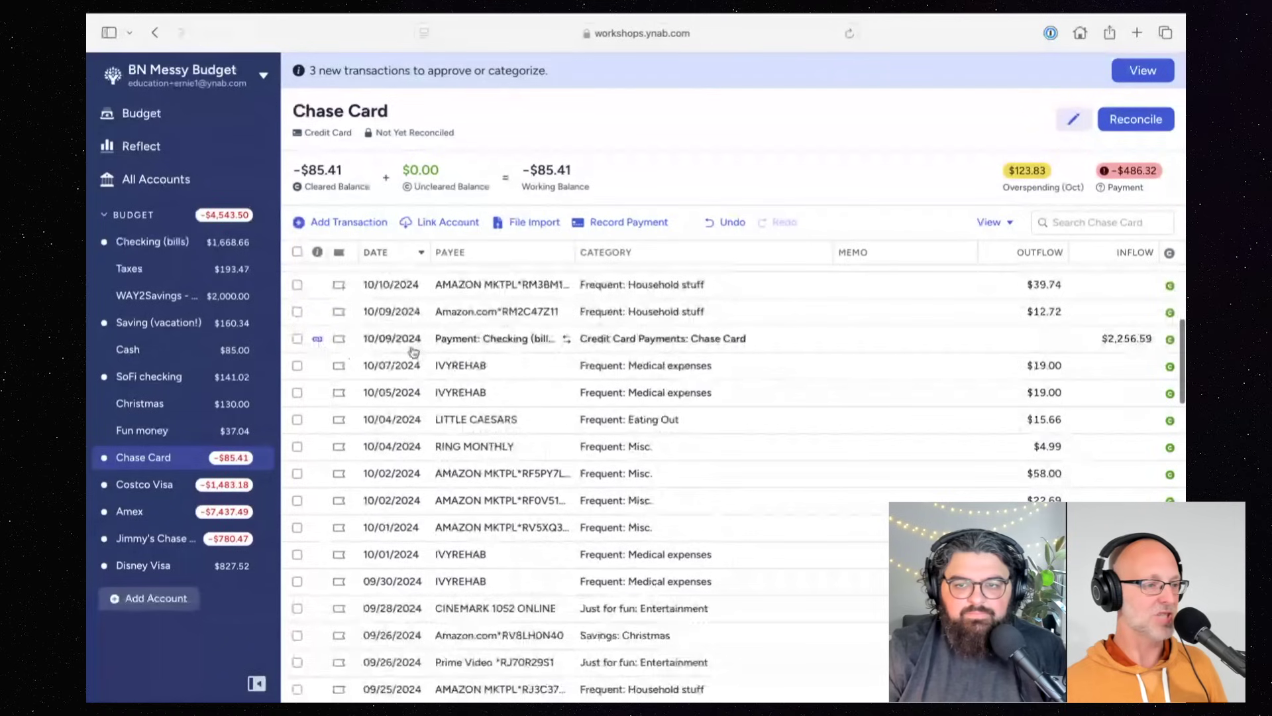
click(318, 341)
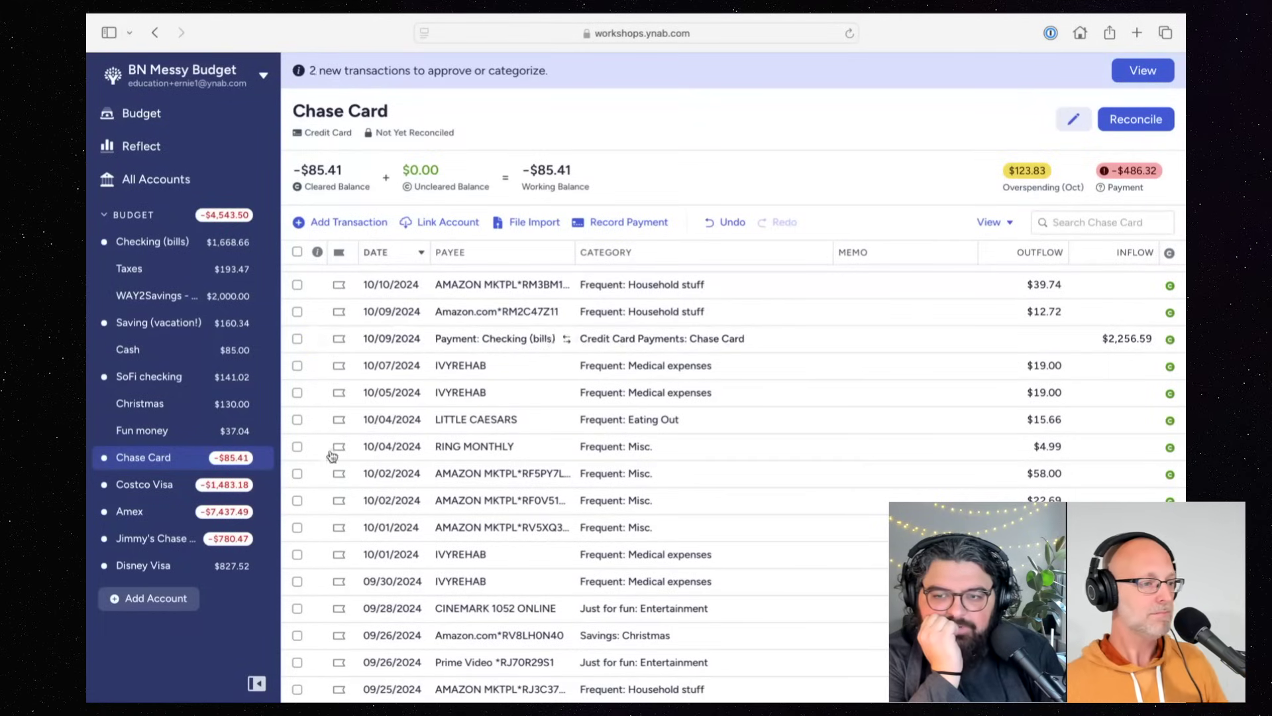
Step: Check the 09/09/2024 ONLINE PAYMENT CHASE transaction in Checking (bills) against the automatic payment of that date in the Chase Card register
click(149, 244)
click(538, 304)
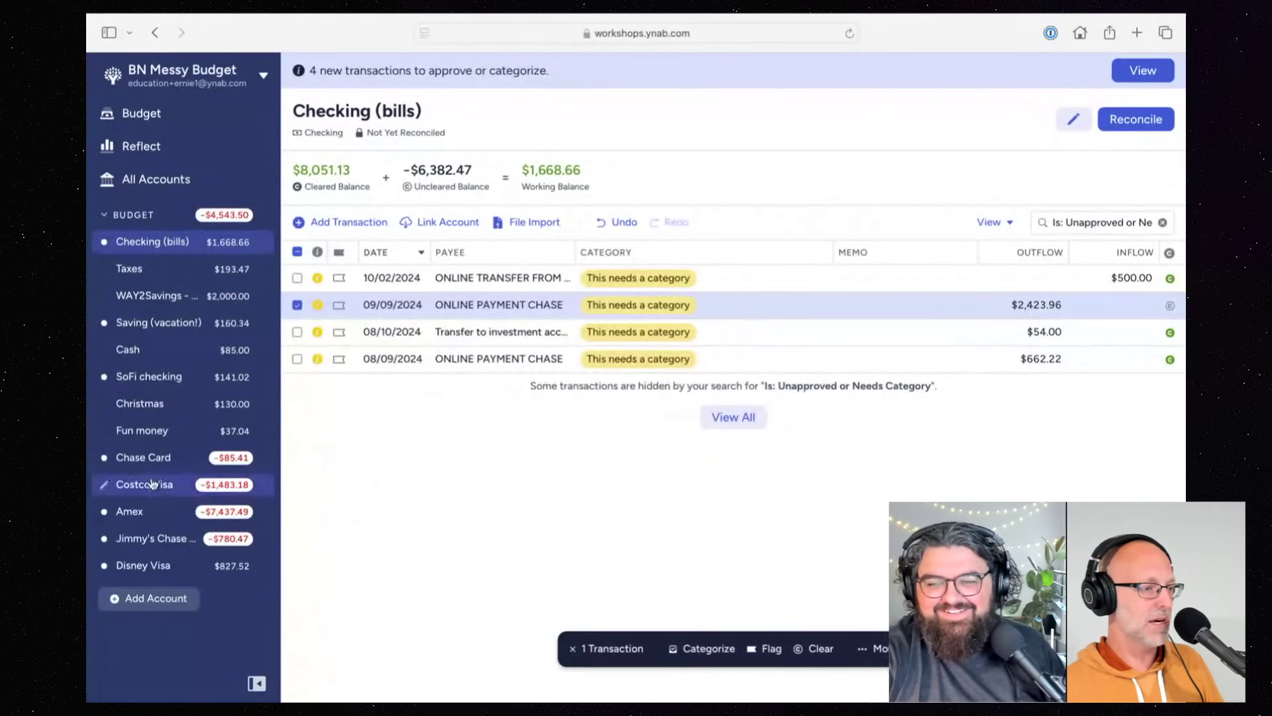
click(153, 459)
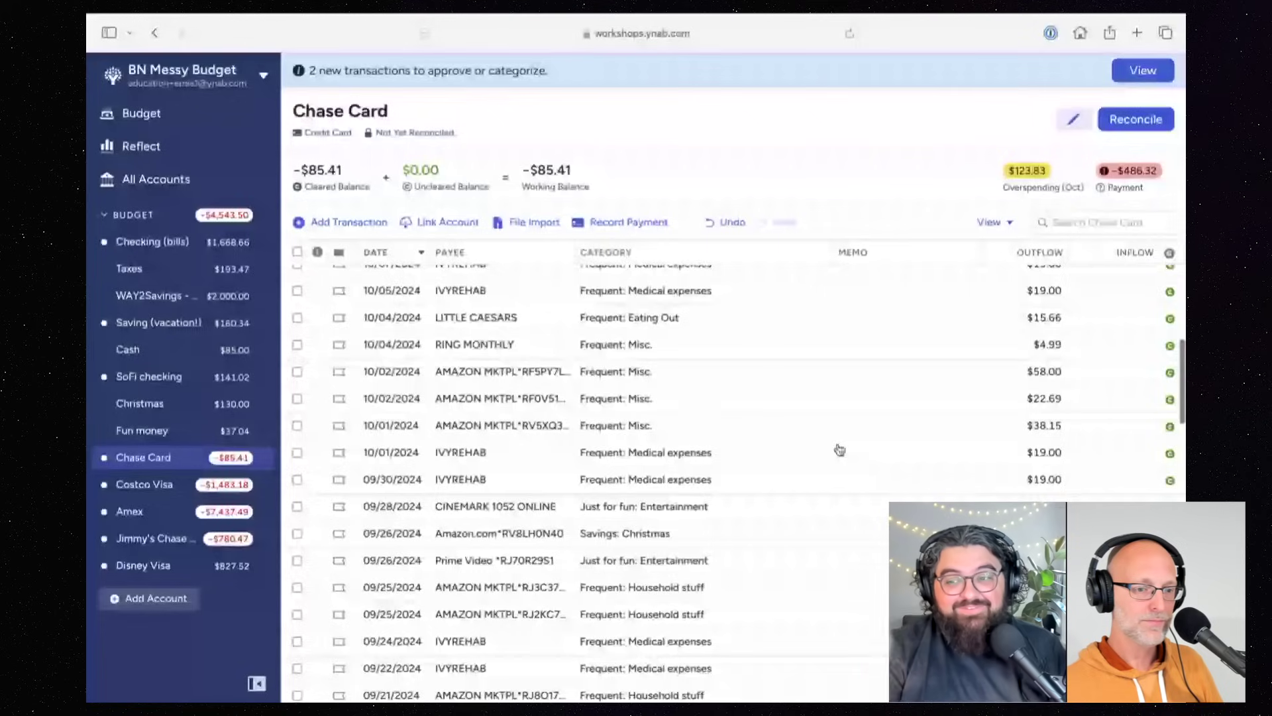
scroll(839, 449, down, 5)
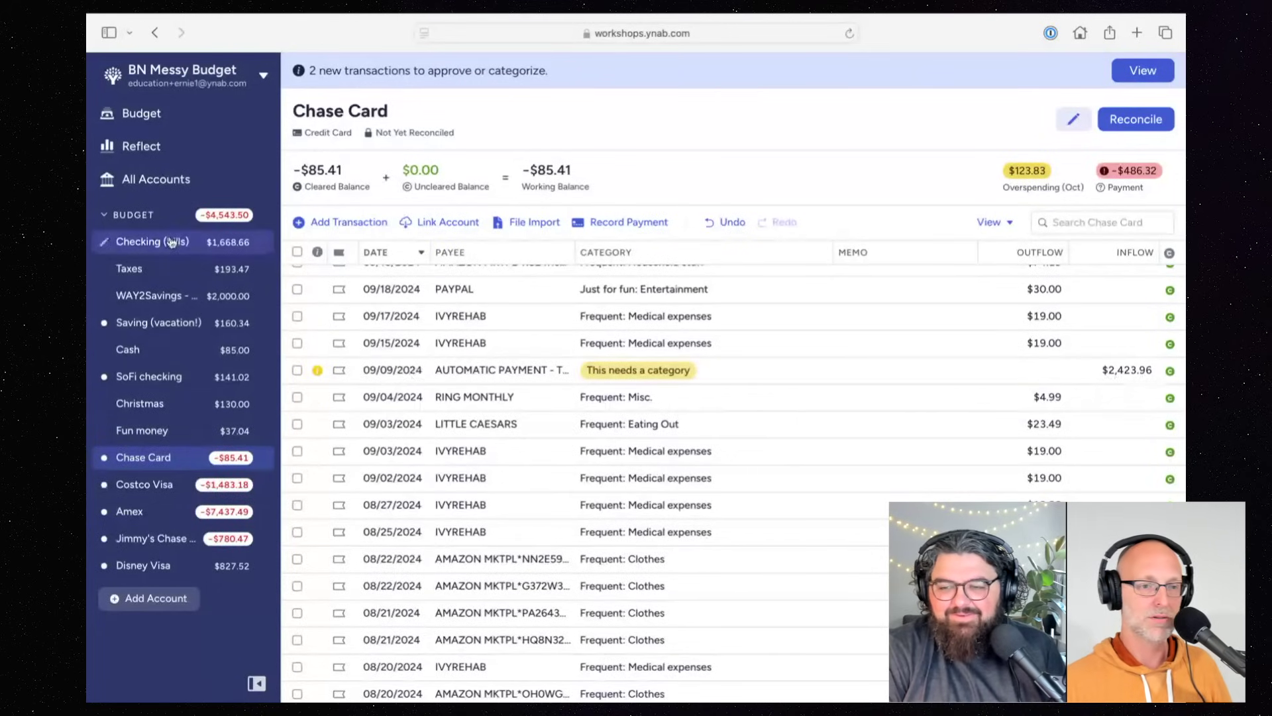
click(298, 370)
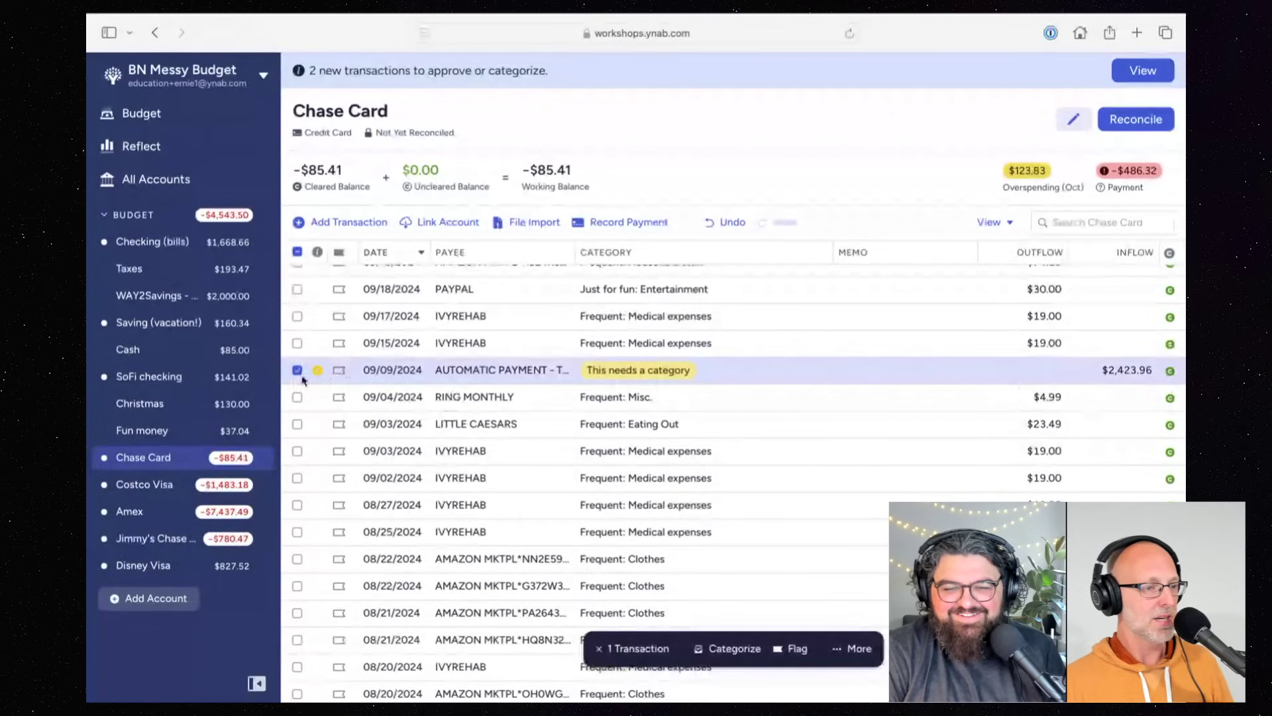
Step: In Checking (bills), set the payee of the 09/09/2024 ONLINE PAYMENT CHASE transaction to Payment to: Chase Card and save it
click(142, 248)
click(527, 314)
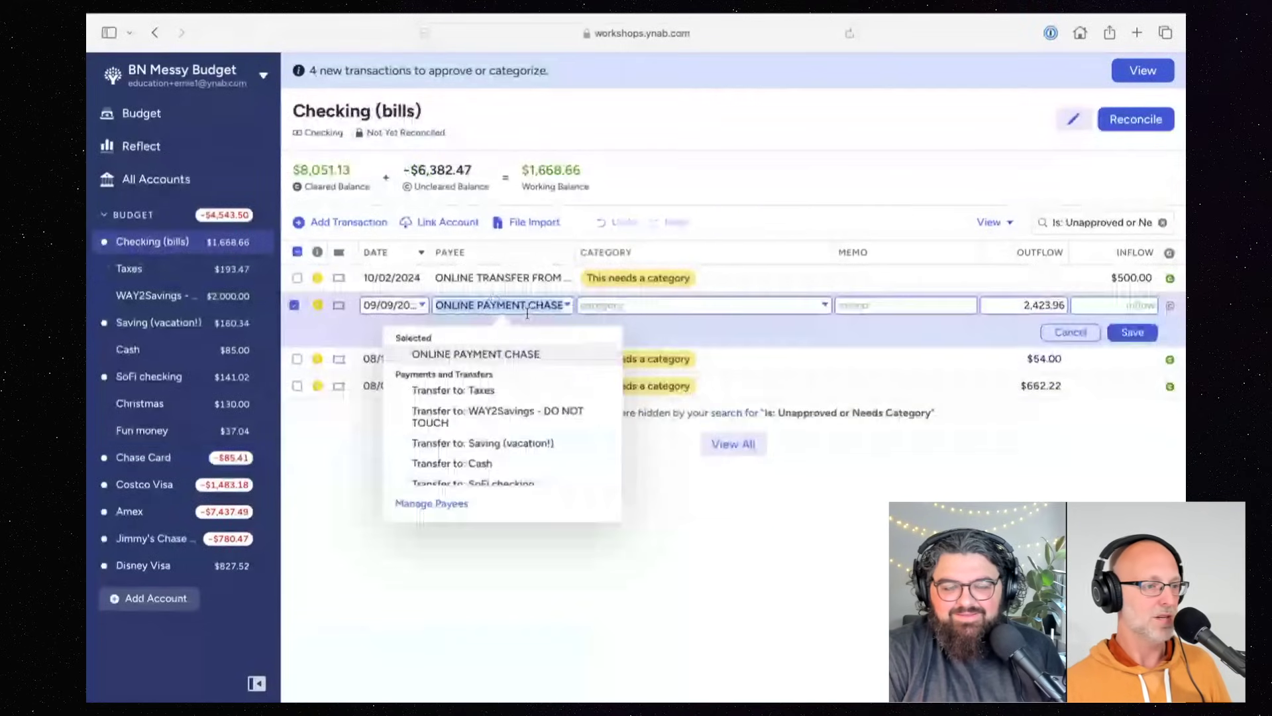
scroll(506, 438, down, 2)
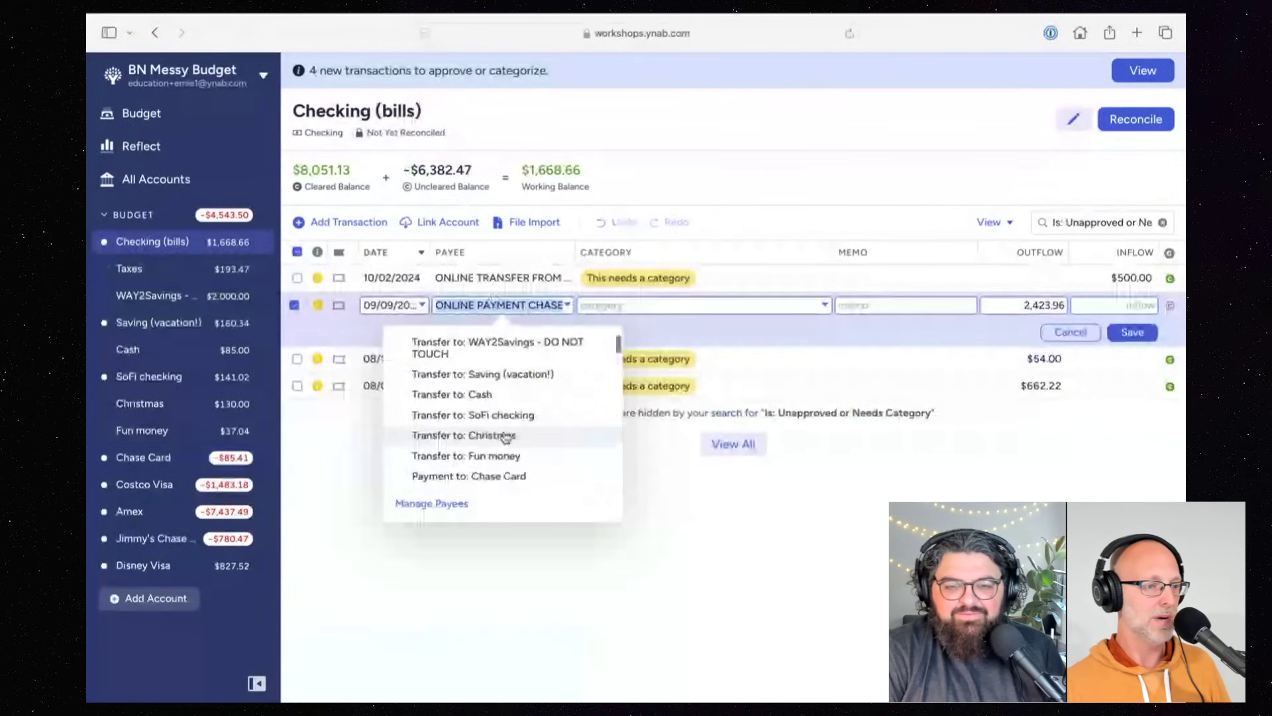
scroll(506, 437, down, 3)
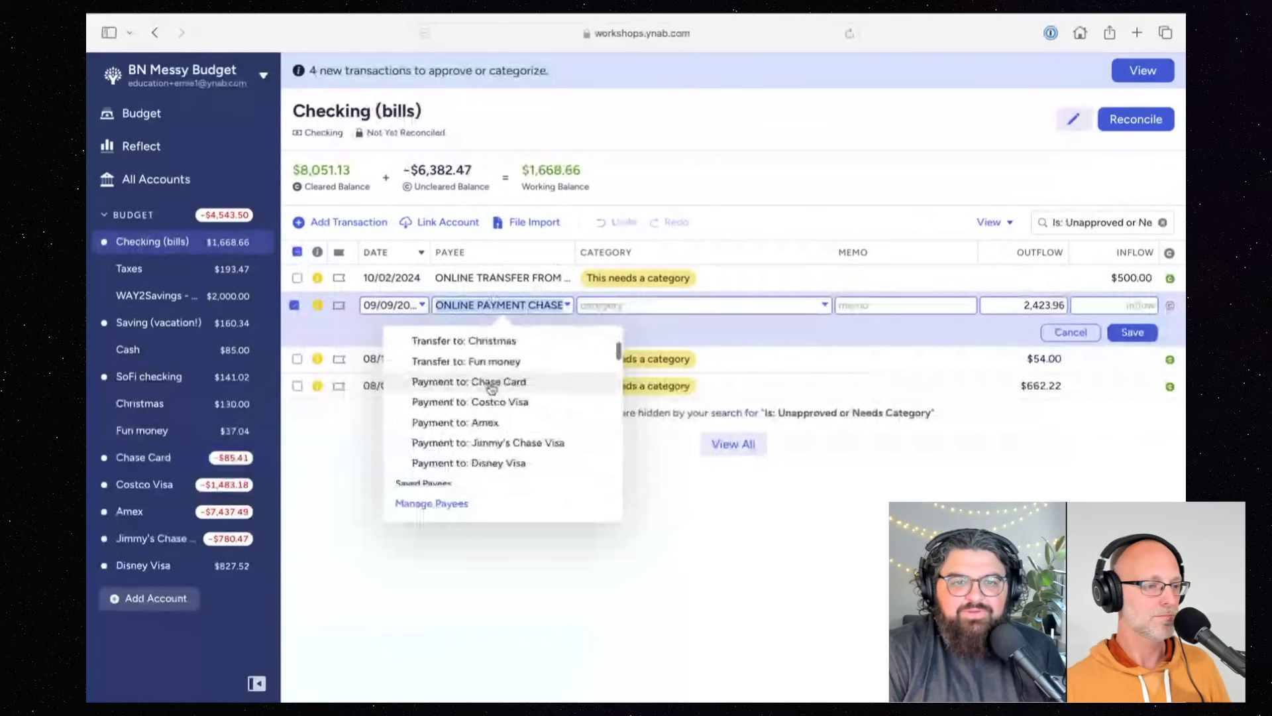
click(491, 388)
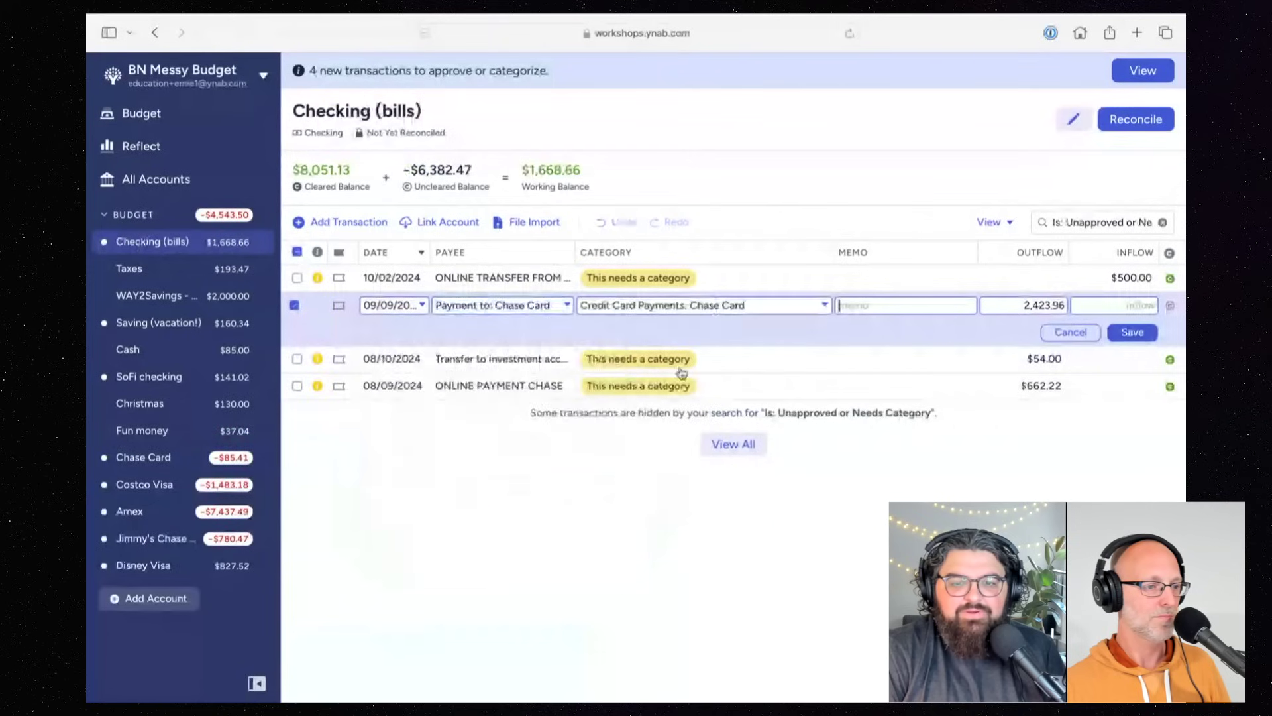
click(1133, 333)
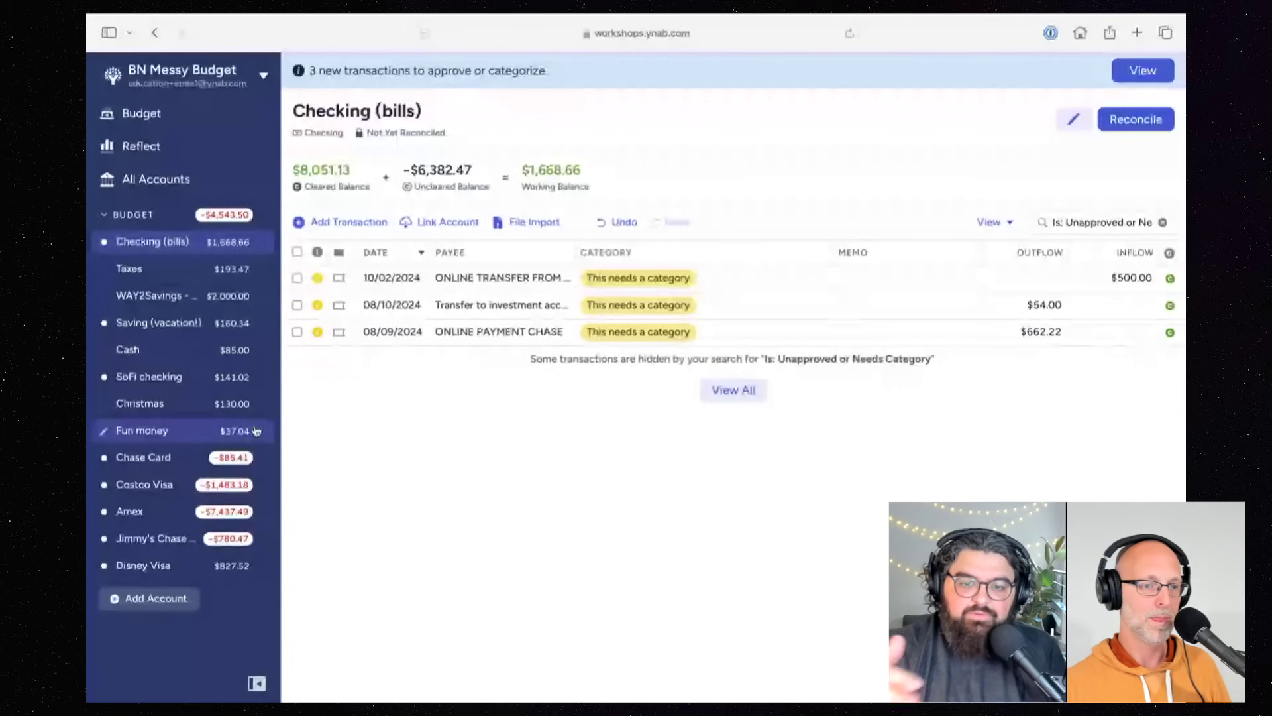
Step: Find the matched 09/09/2024 payment from Checking (bills) in the Chase Card register and approve the match
click(162, 458)
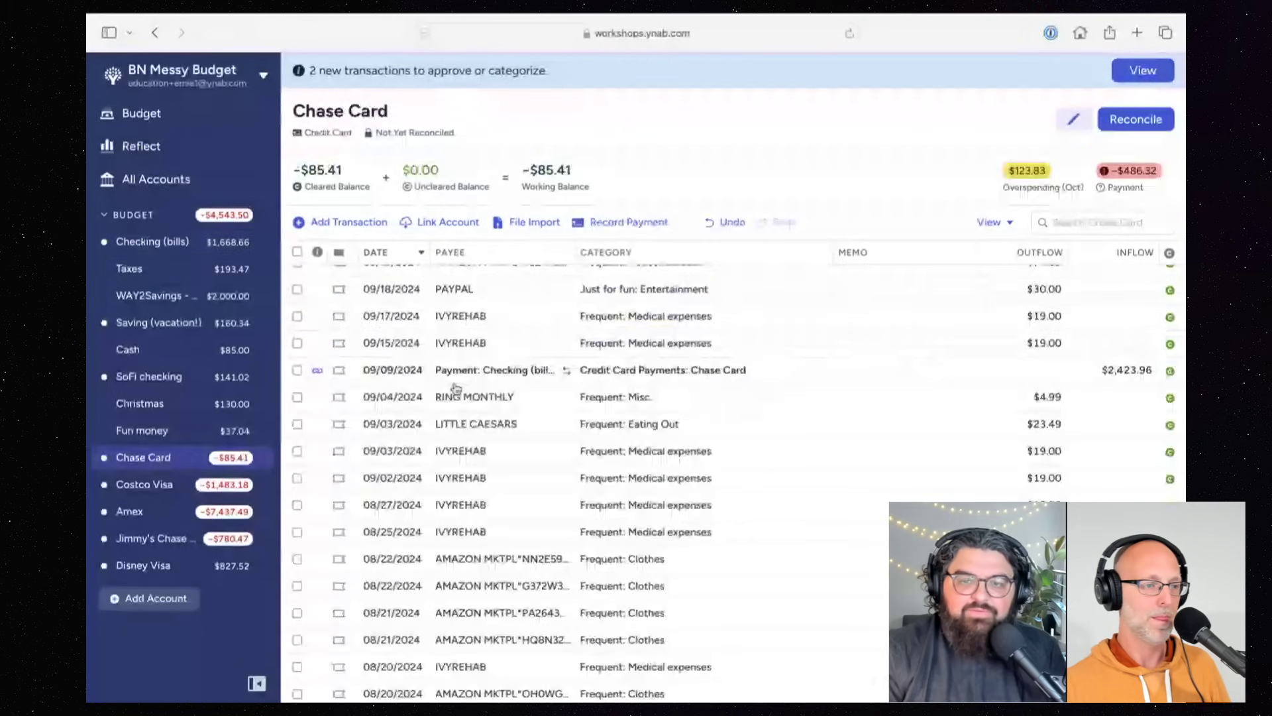
click(297, 371)
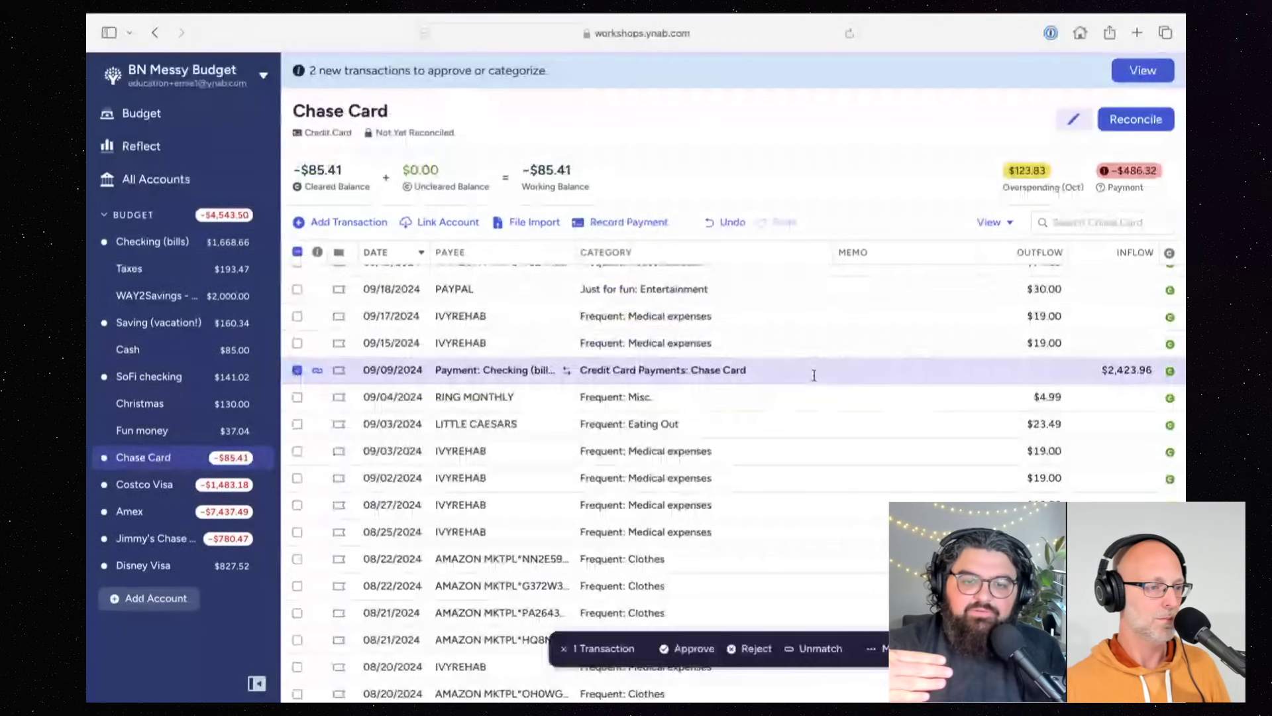
click(318, 375)
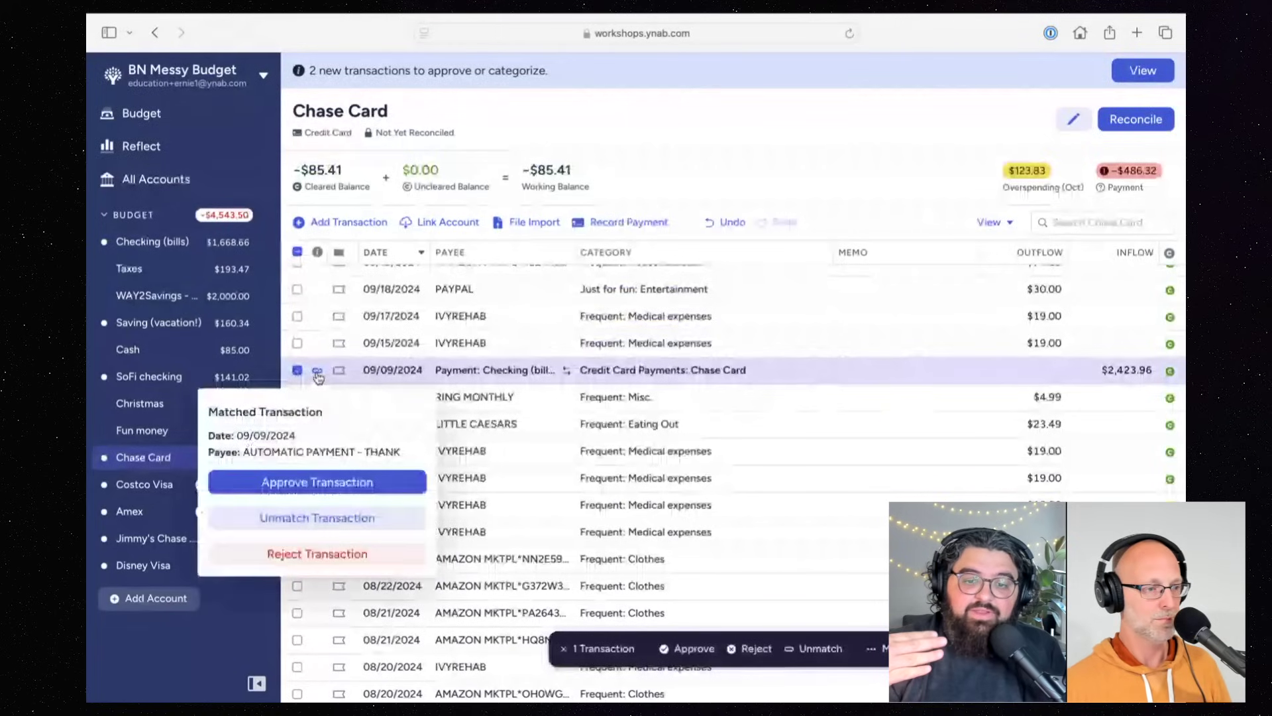
click(324, 484)
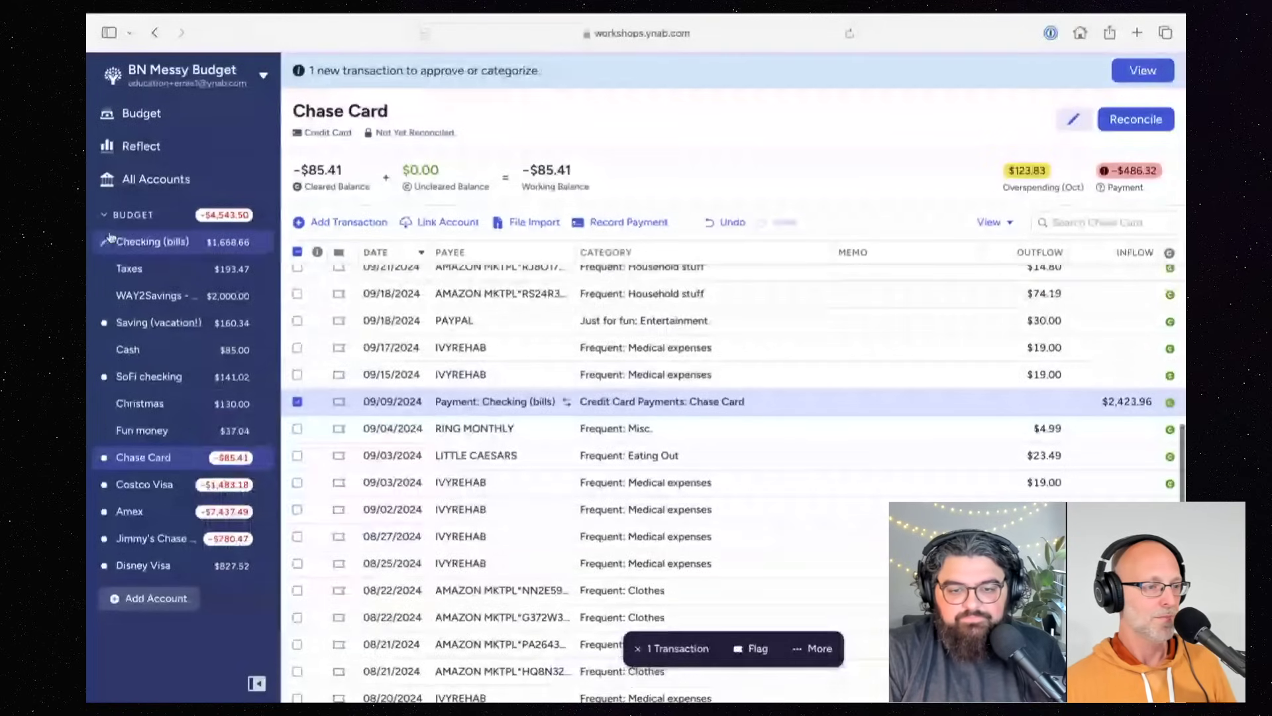
Step: Check the 08/09/2024 ONLINE PAYMENT CHASE transaction in Checking (bills) against the Chase Card register's entries around that date
click(119, 242)
click(960, 334)
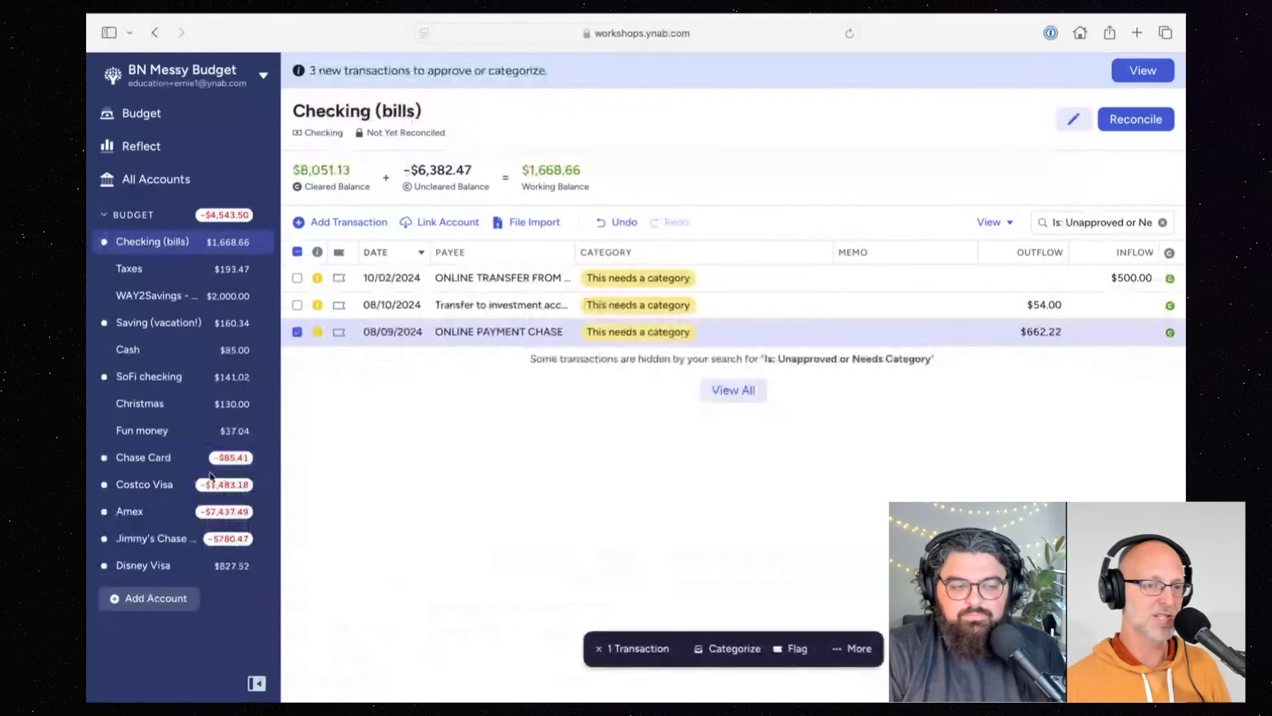
click(143, 457)
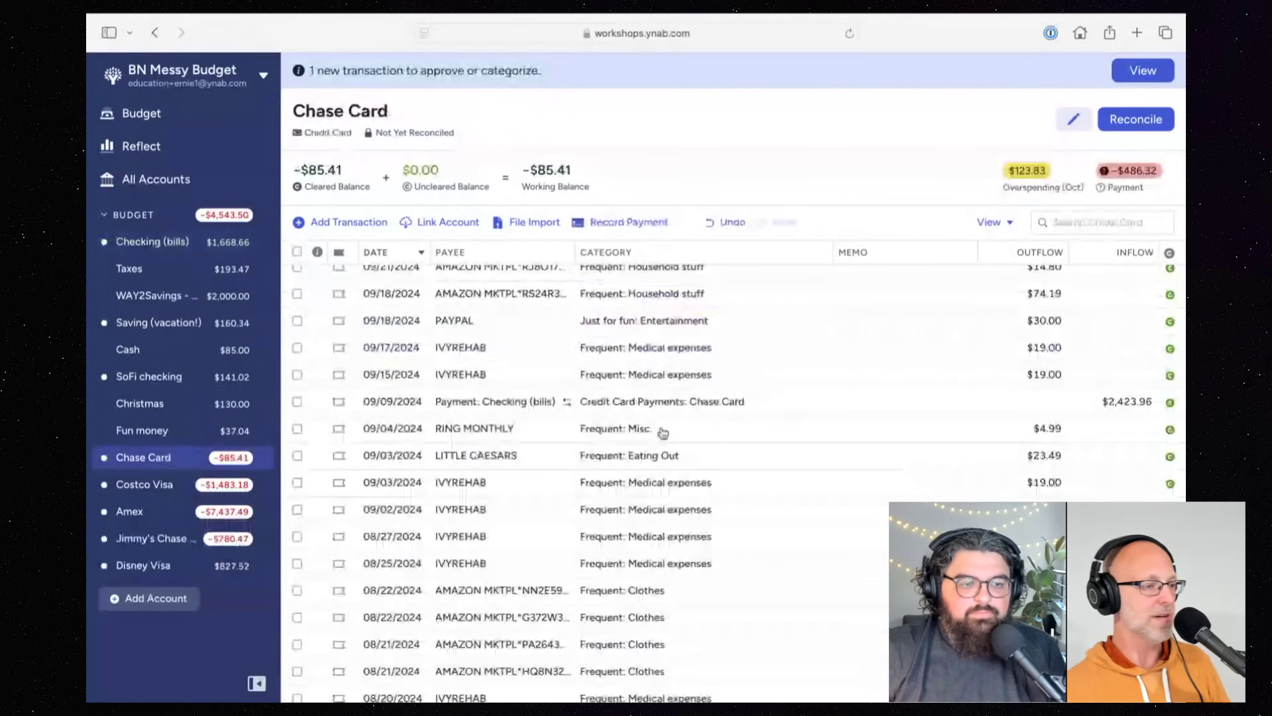
scroll(662, 432, down, 5)
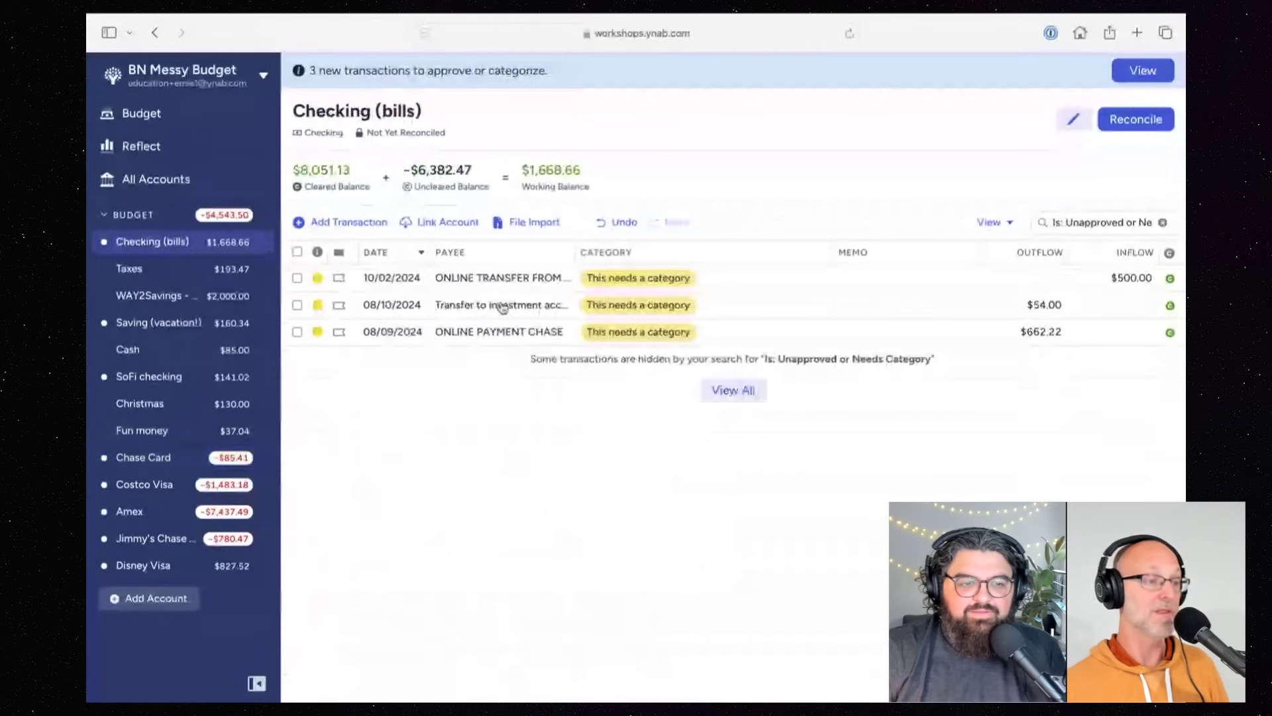
Step: In Checking (bills), set the payee of the 08/09/2024 ONLINE PAYMENT CHASE transaction to Payment to: Chase Card and save it
click(476, 331)
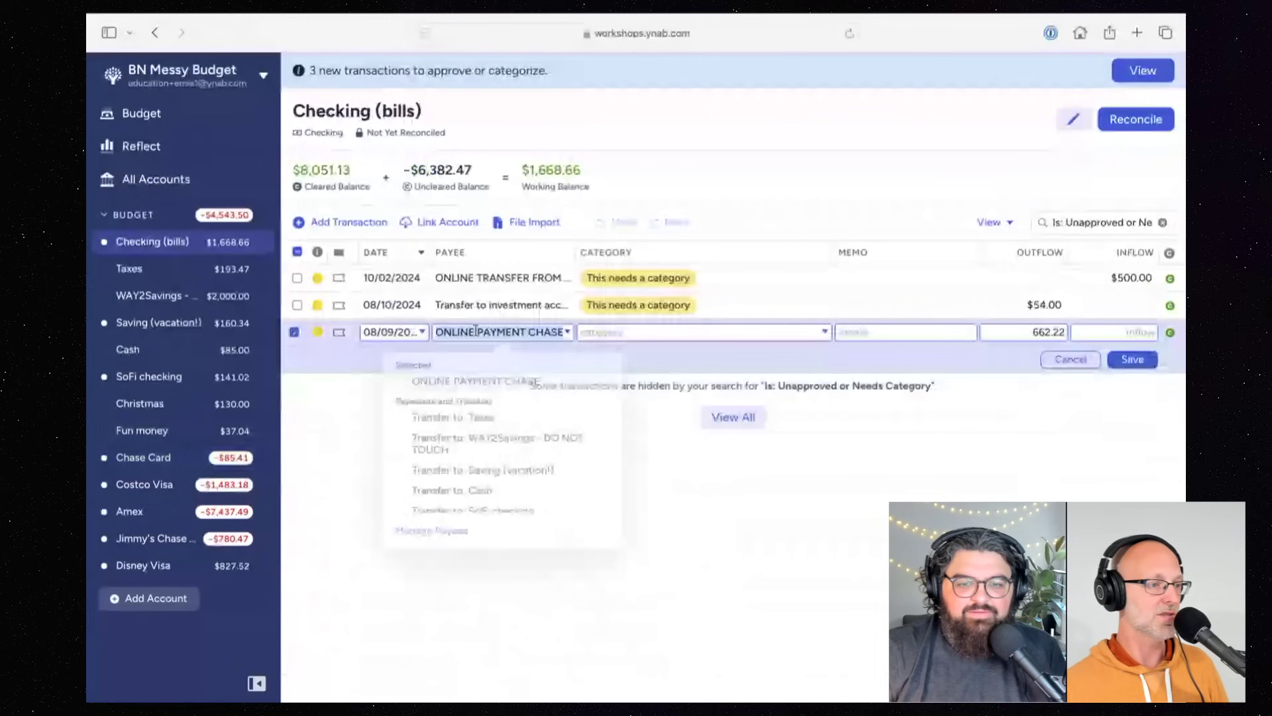
scroll(491, 487, down, 5)
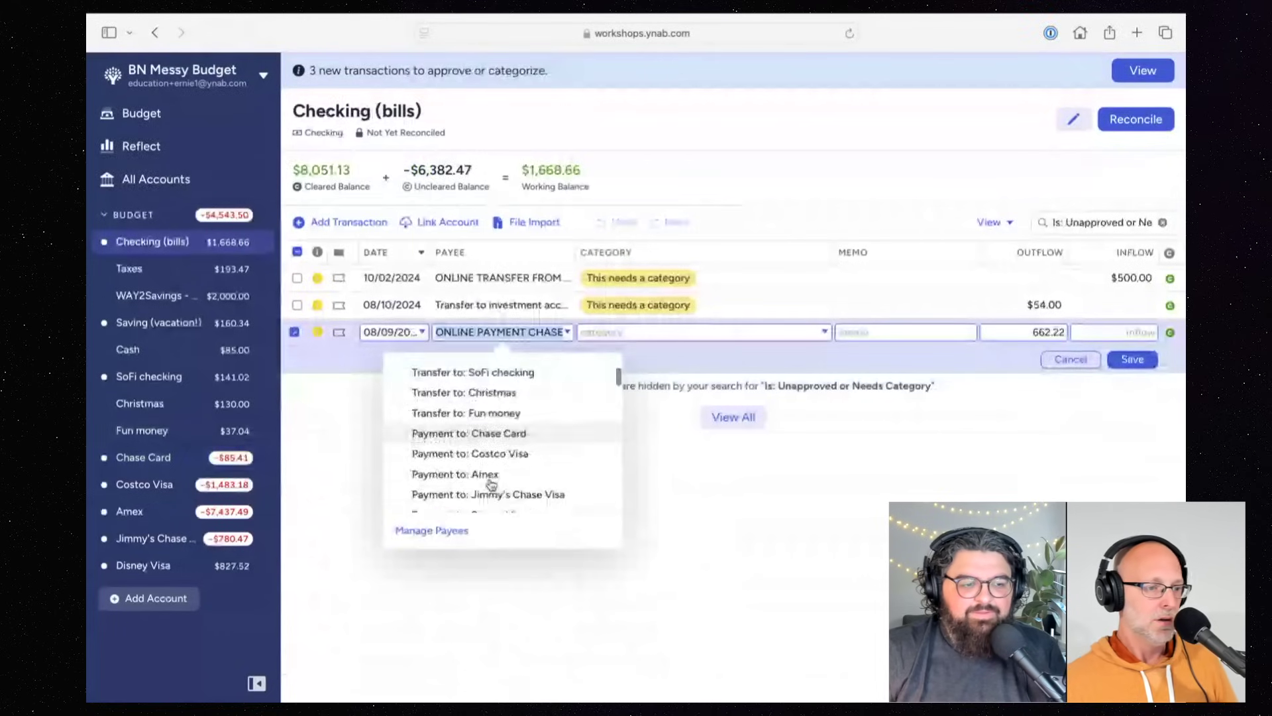
click(531, 429)
key(Return)
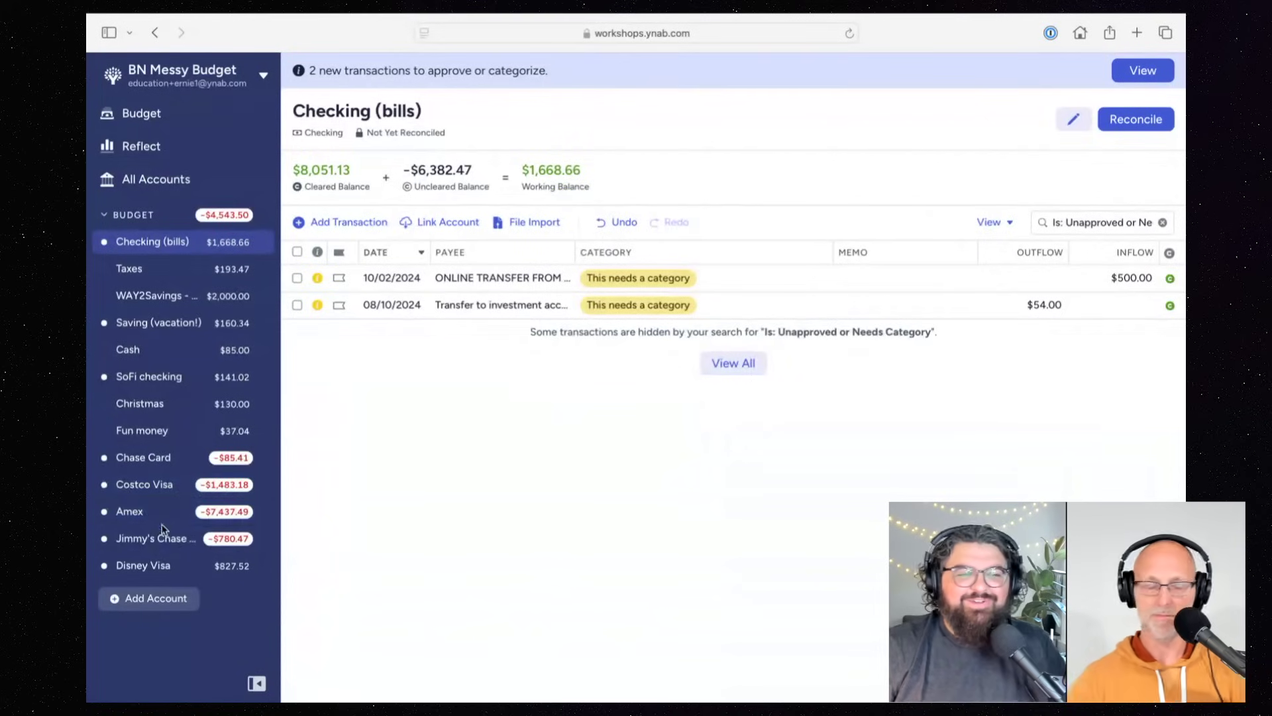
Step: Approve the matched 08/09/2024 payment from Checking (bills) in the Chase Card register and look through the register for remaining matches
click(150, 122)
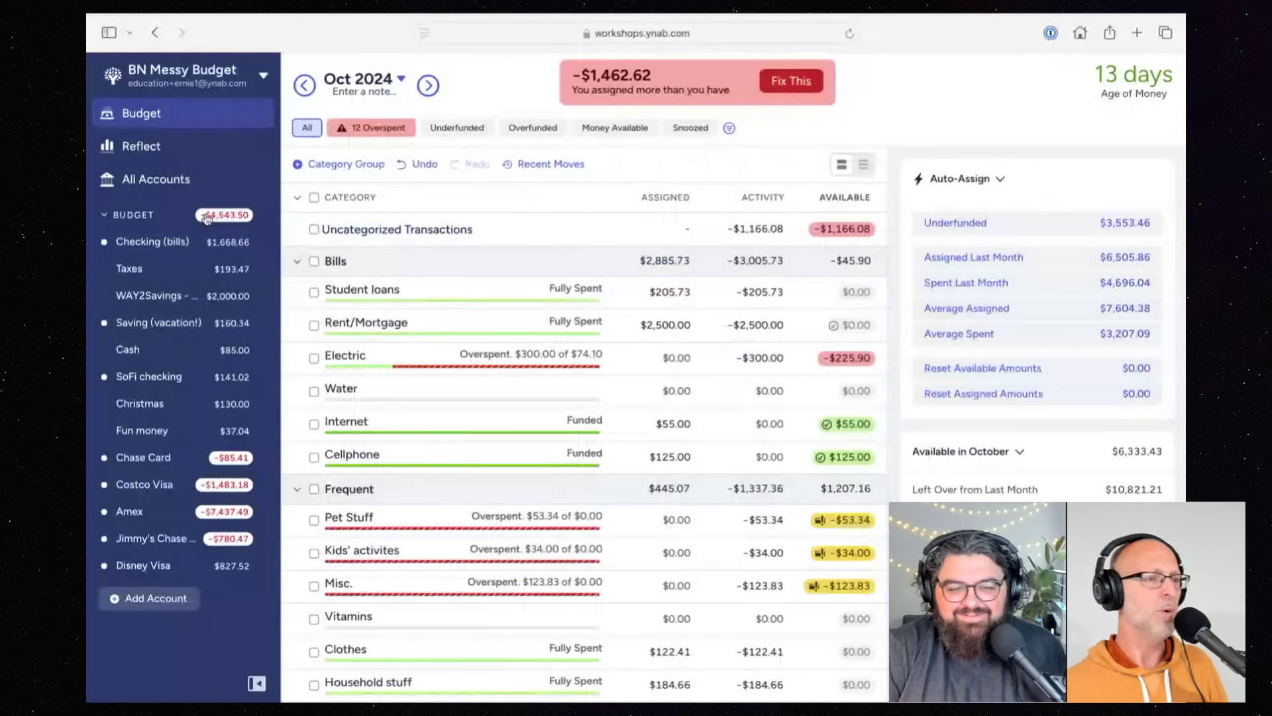
click(218, 241)
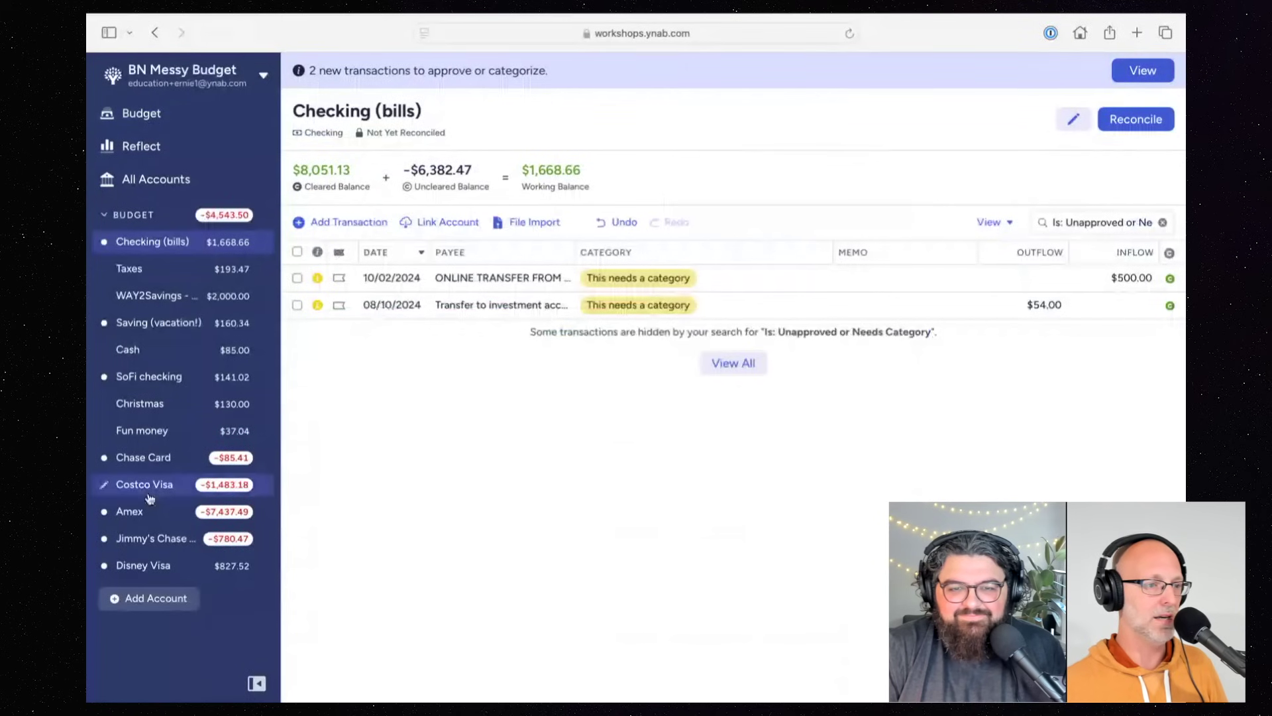
click(146, 458)
scroll(300, 356, down, 3)
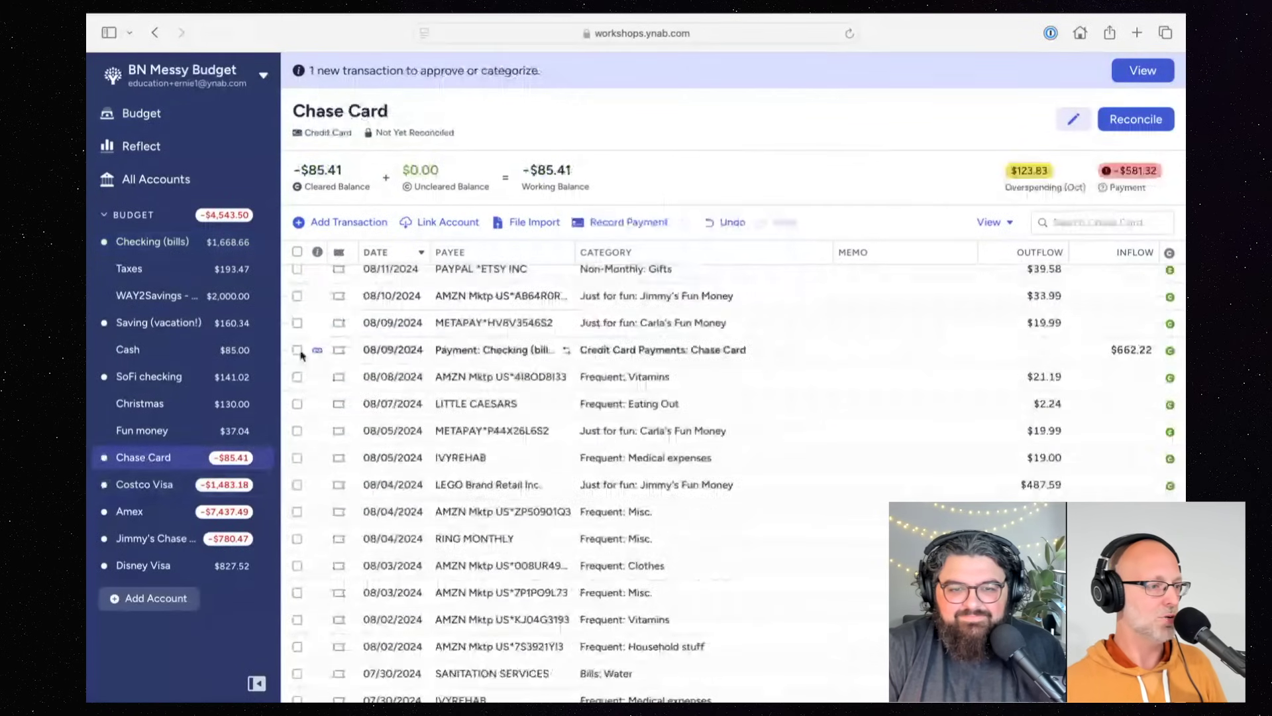
click(299, 352)
click(317, 350)
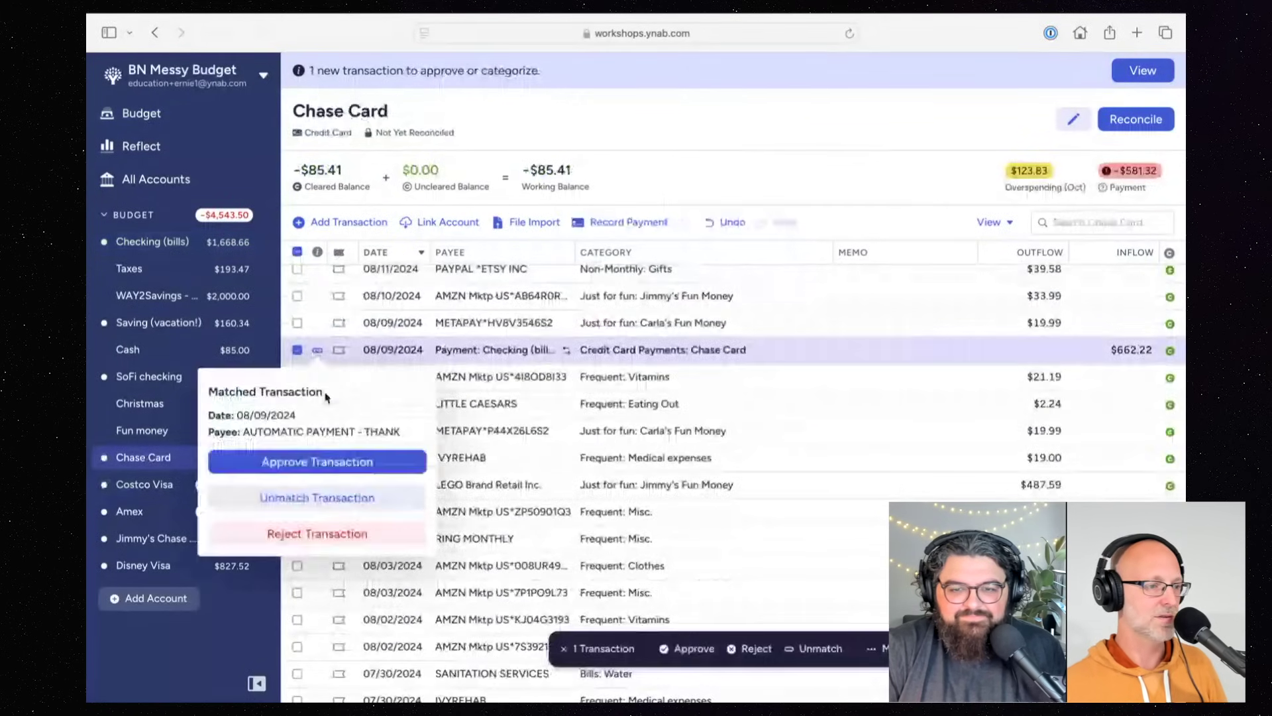
click(317, 461)
scroll(434, 406, down, 3)
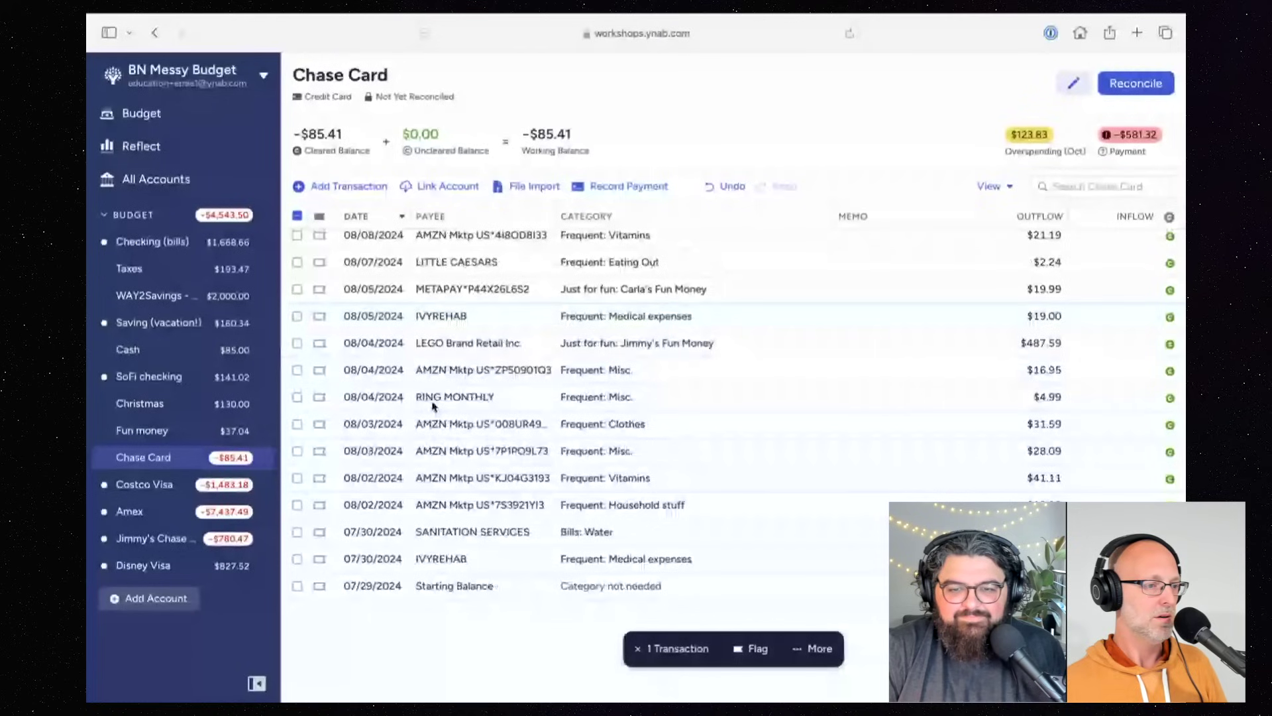
scroll(434, 406, up, 8)
scroll(434, 409, up, 10)
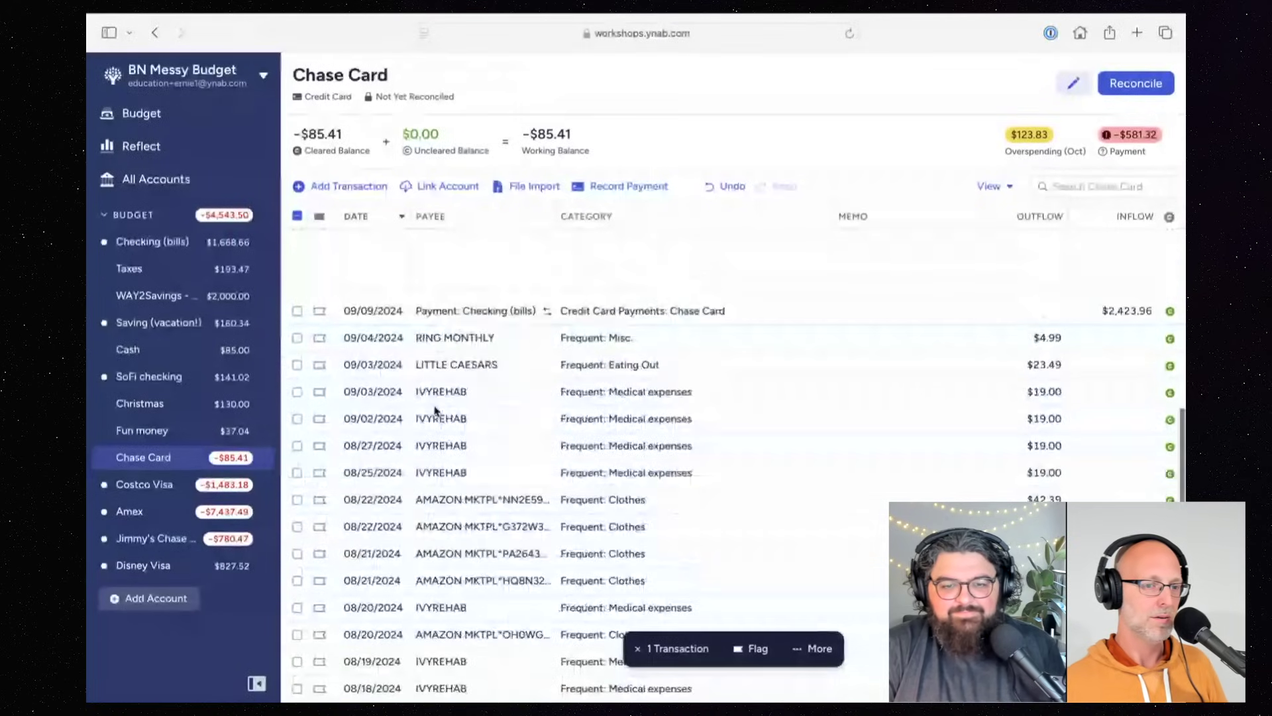
scroll(435, 410, up, 10)
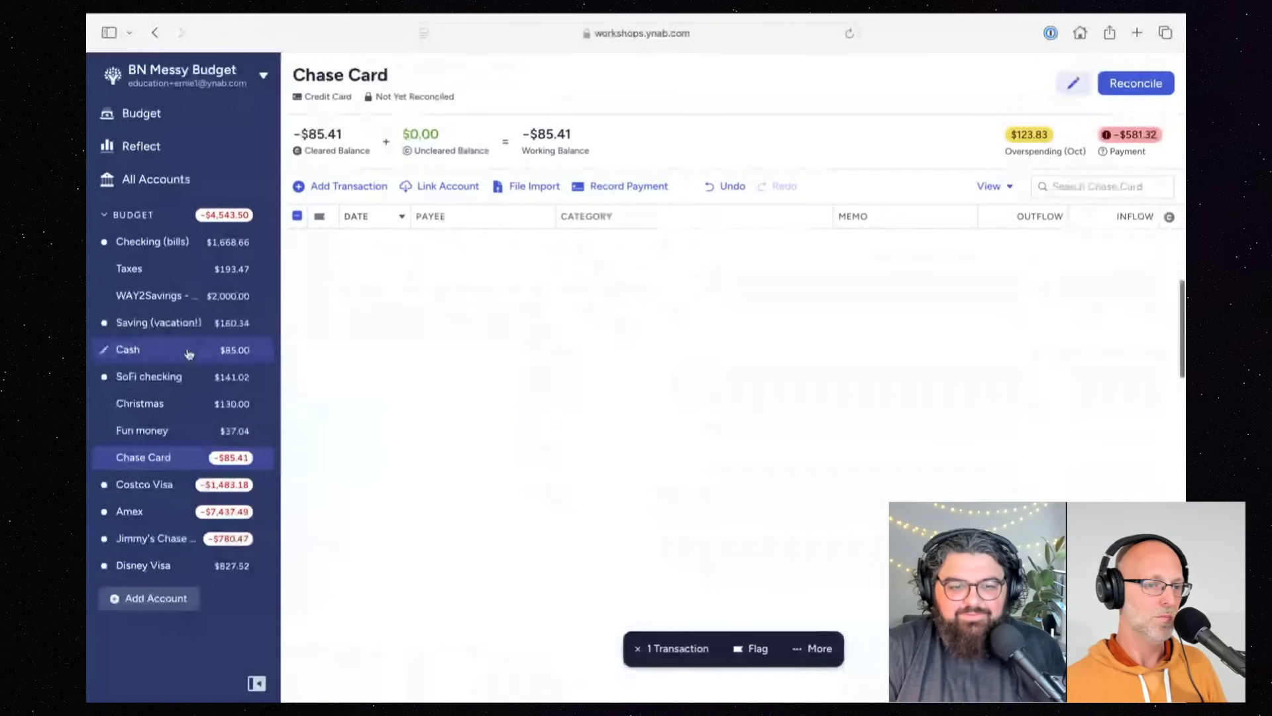
Step: Check the source of the 10/02/2024 ONLINE TRANSFER in Checking (bills) and look for its counterpart in the WAY2Savings register
click(154, 242)
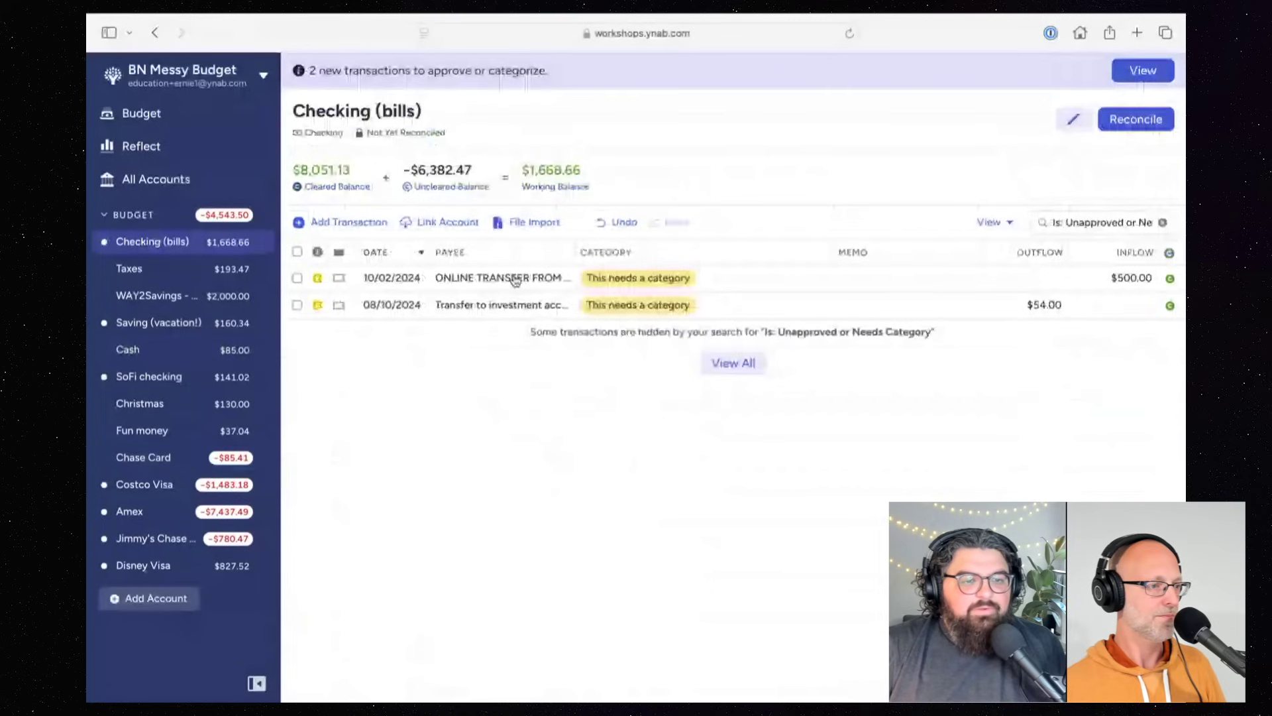
click(515, 281)
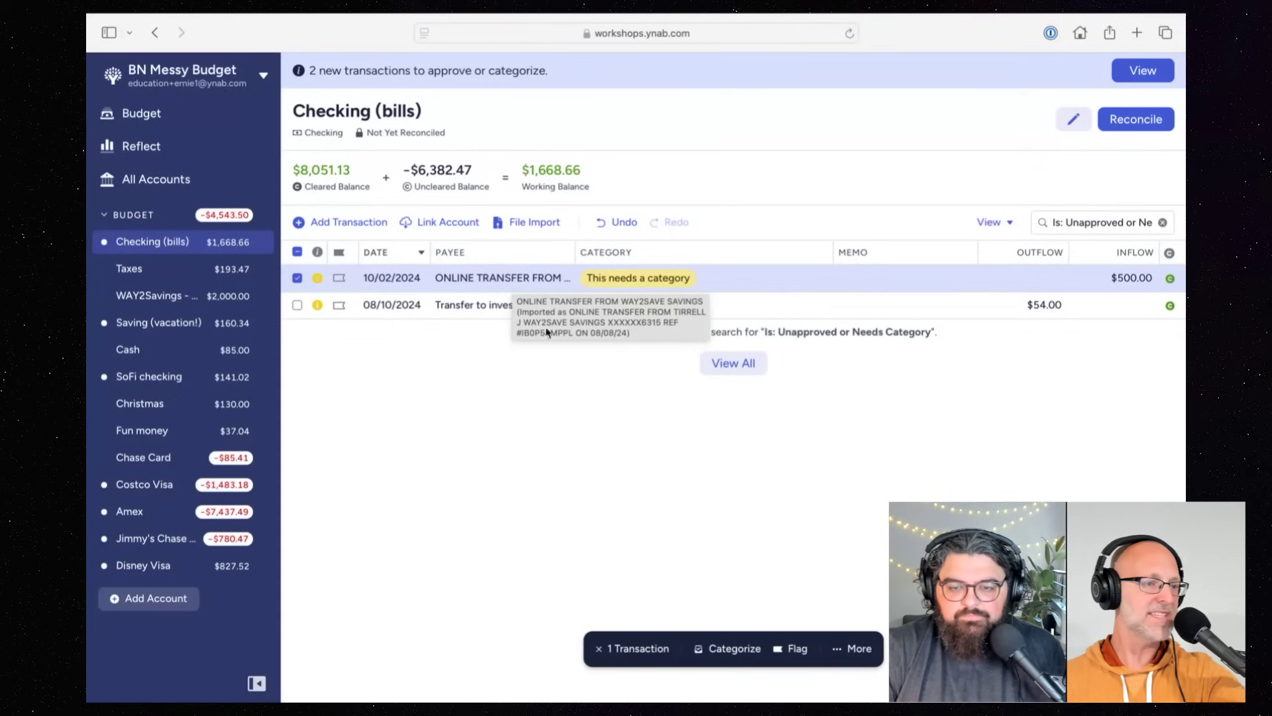
click(135, 295)
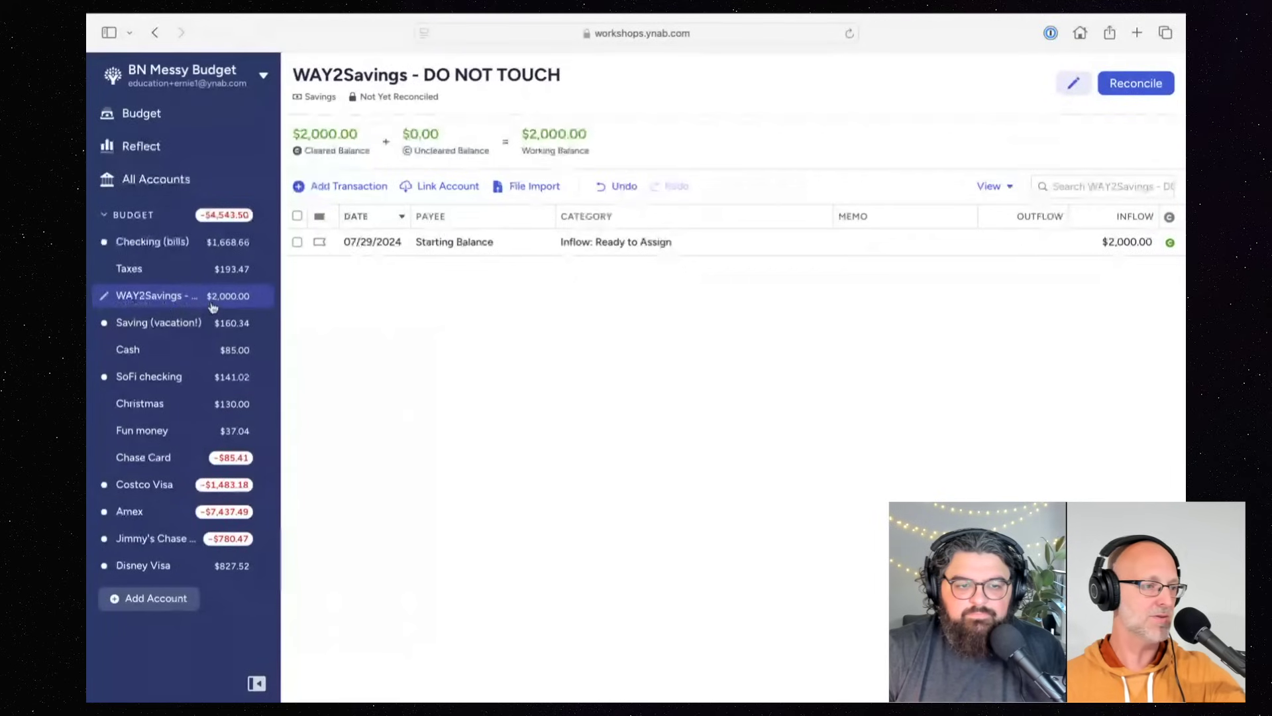
click(179, 323)
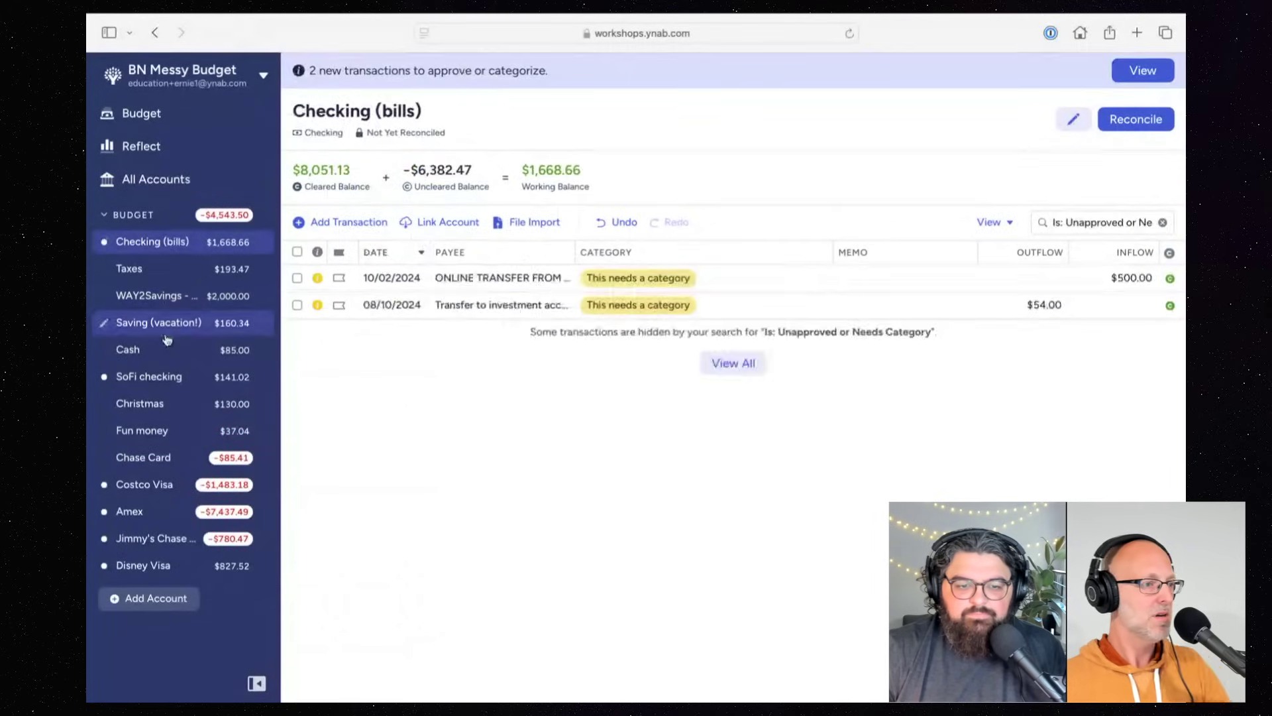
click(174, 295)
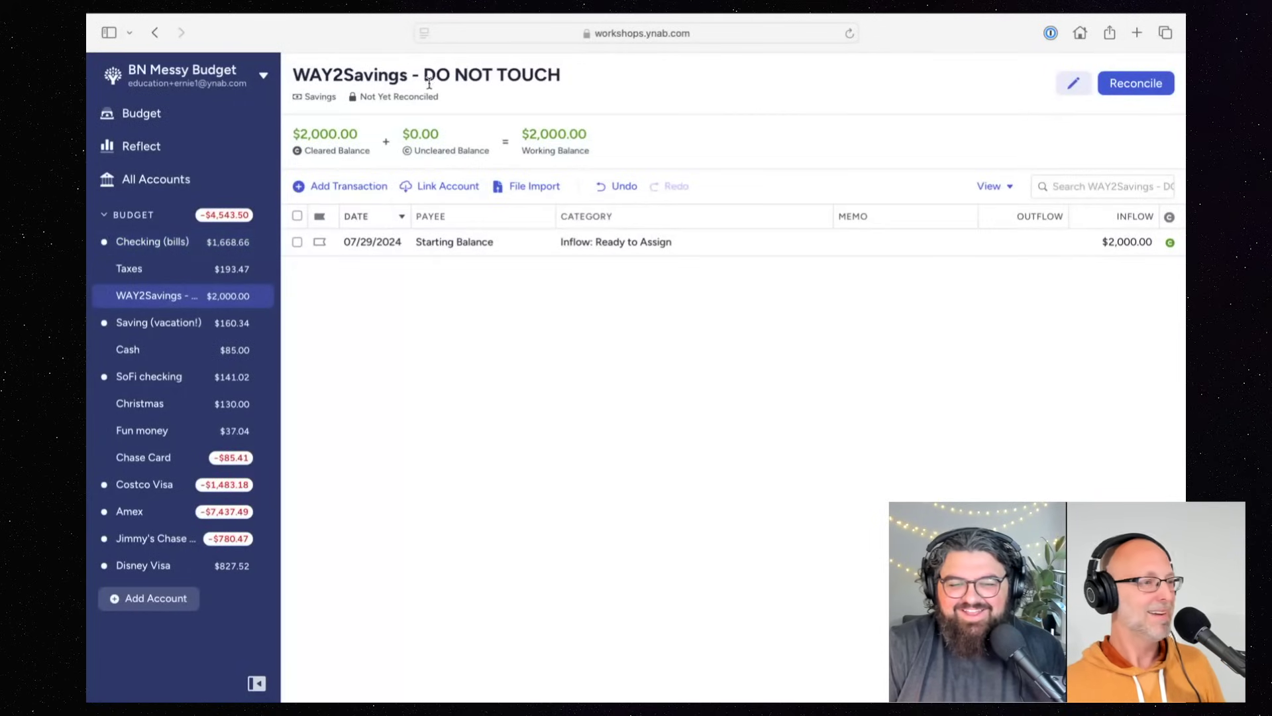
Step: In Checking (bills), set the 10/02/2024 online transfer's payee to Transfer from: WAY2Savings - DO NOT TOUCH and save it
click(181, 246)
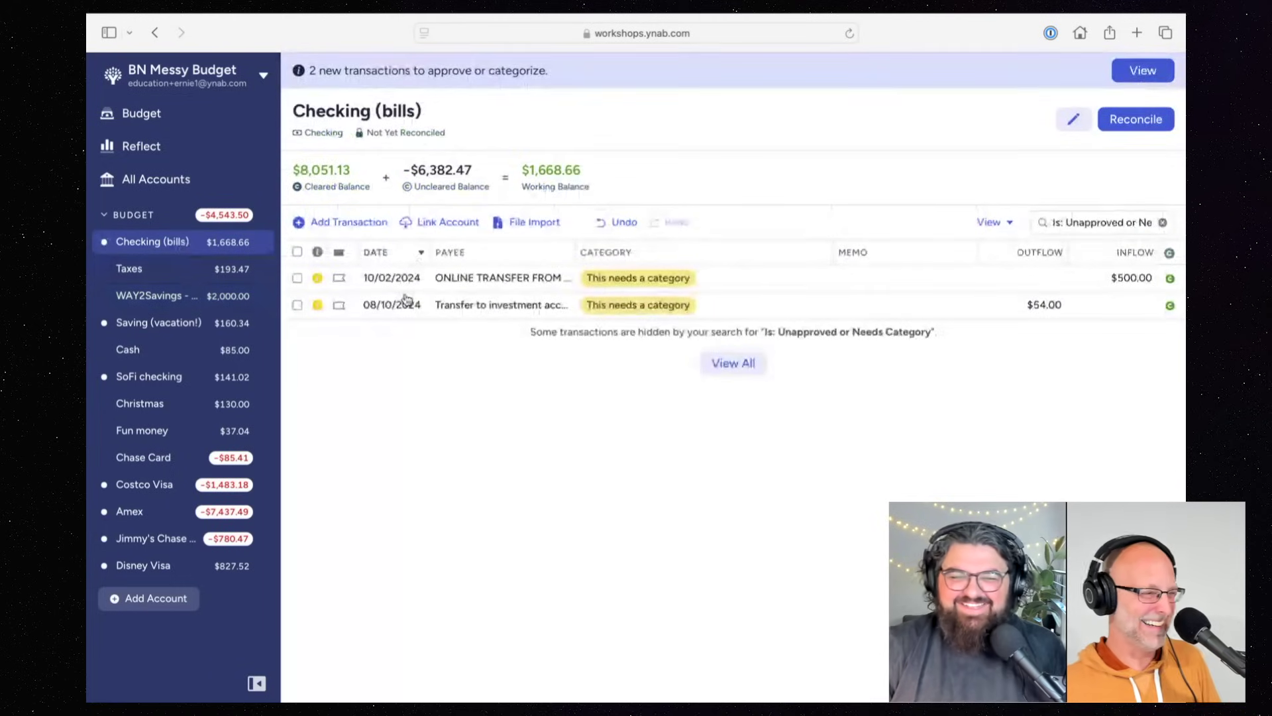
click(490, 278)
click(490, 278)
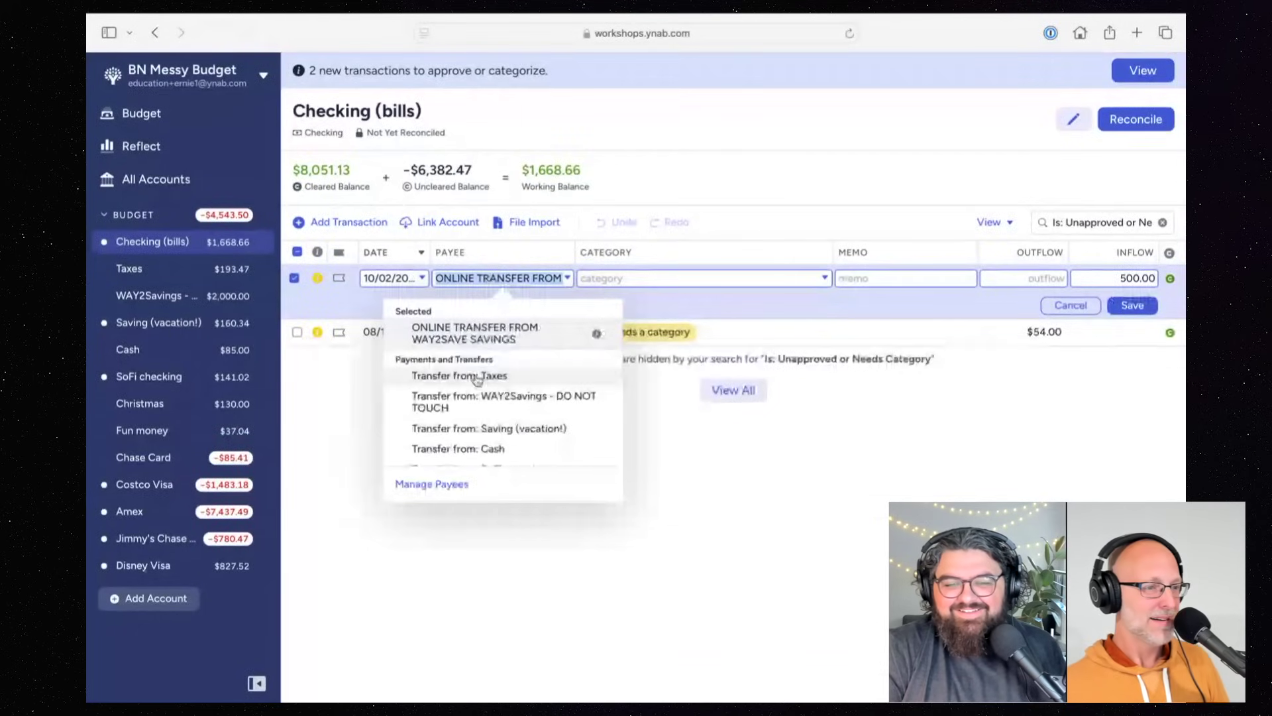
scroll(470, 387, down, 2)
scroll(472, 389, down, 1)
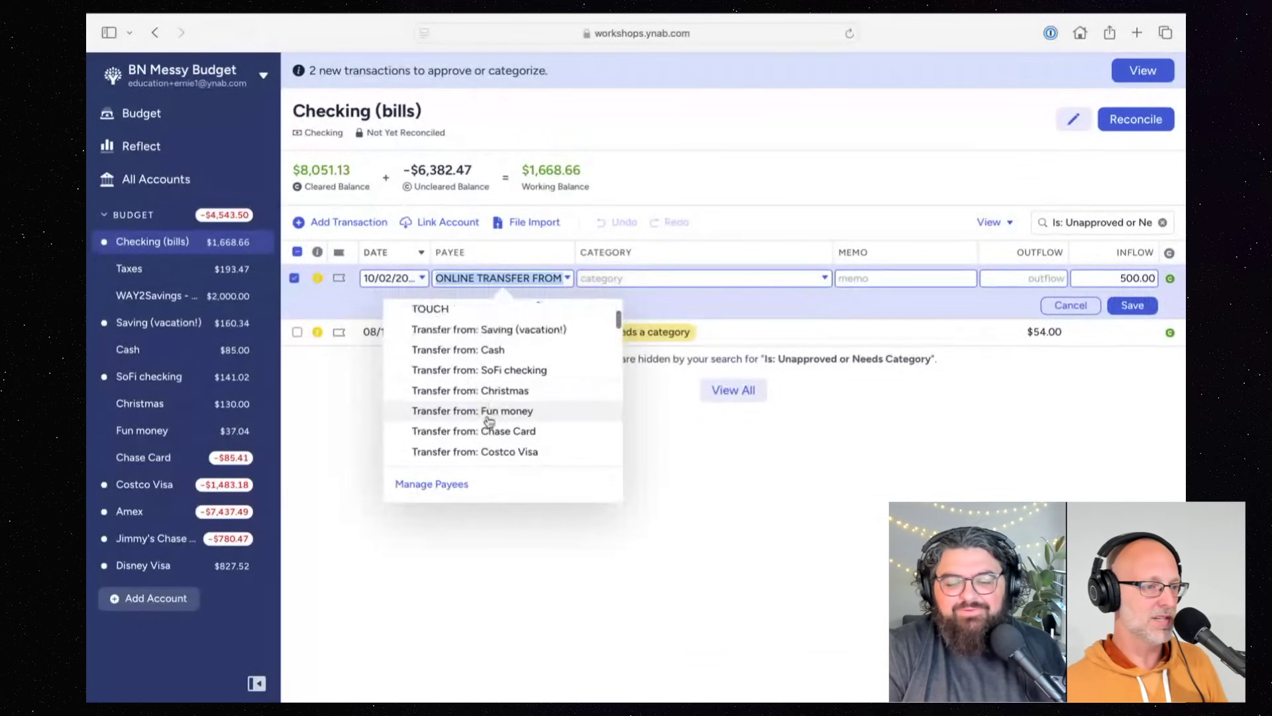
scroll(485, 374, down, 2)
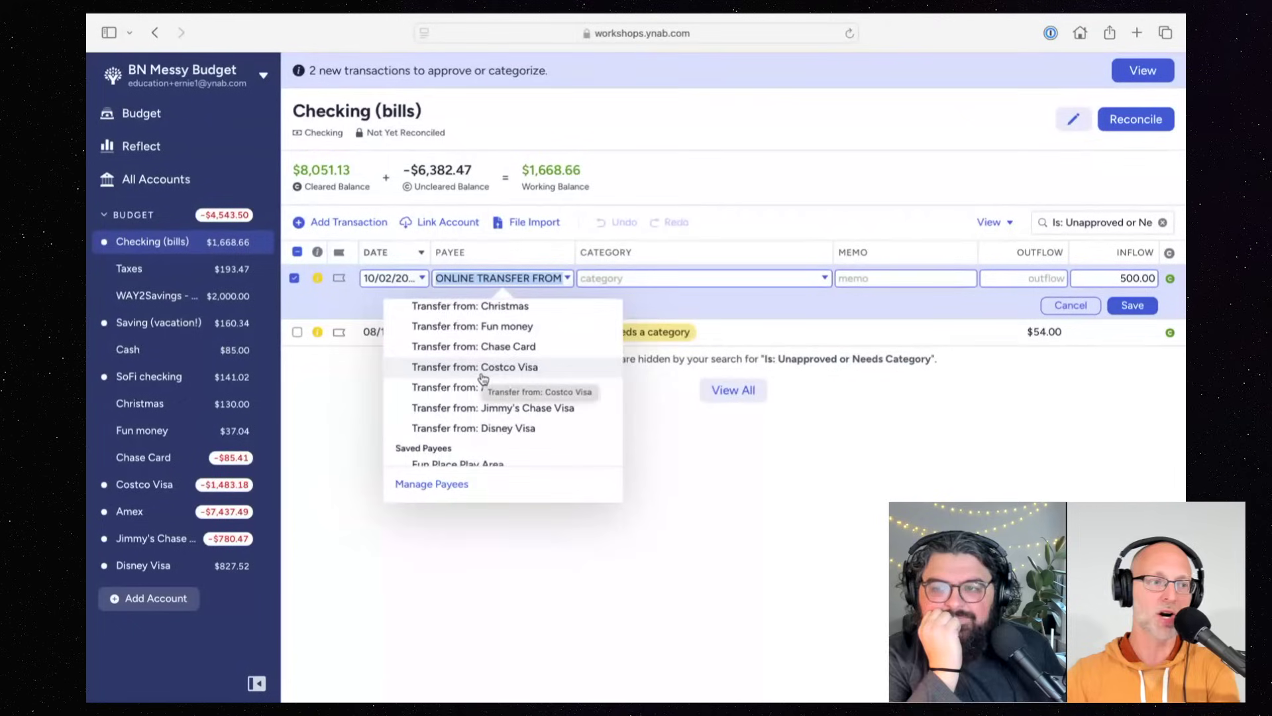
scroll(482, 378, up, 1)
scroll(483, 377, up, 4)
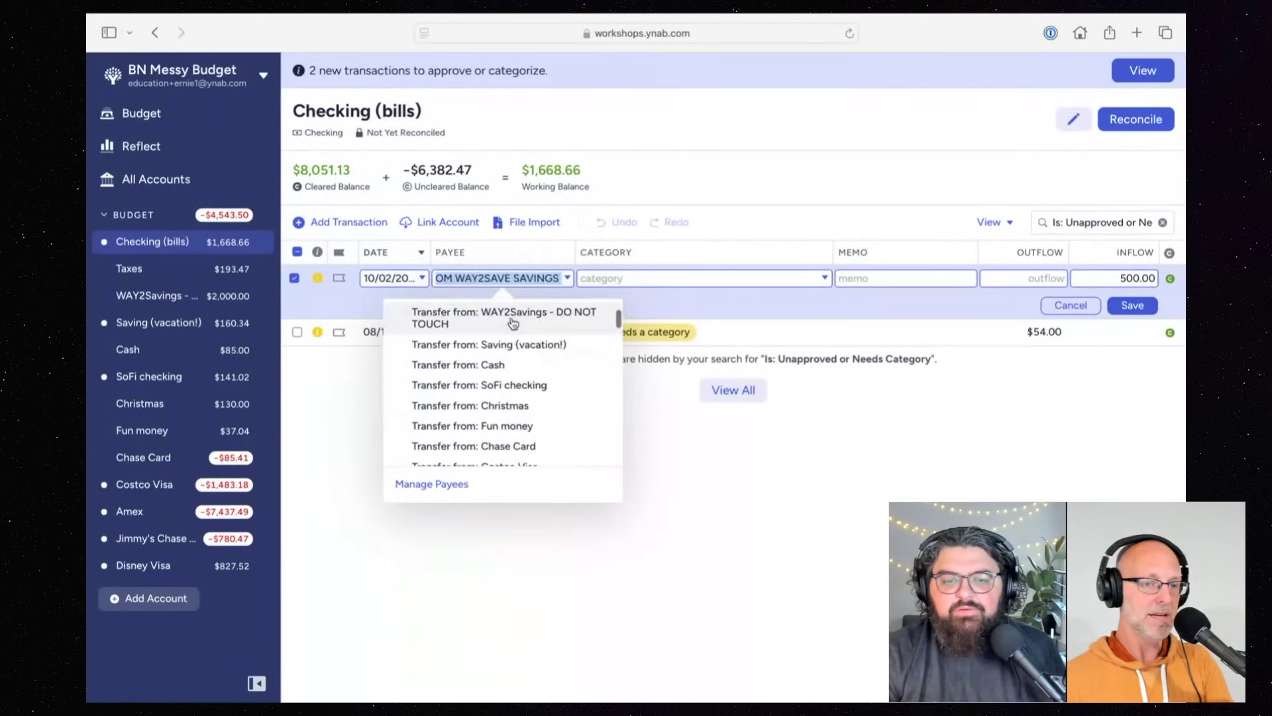
click(513, 326)
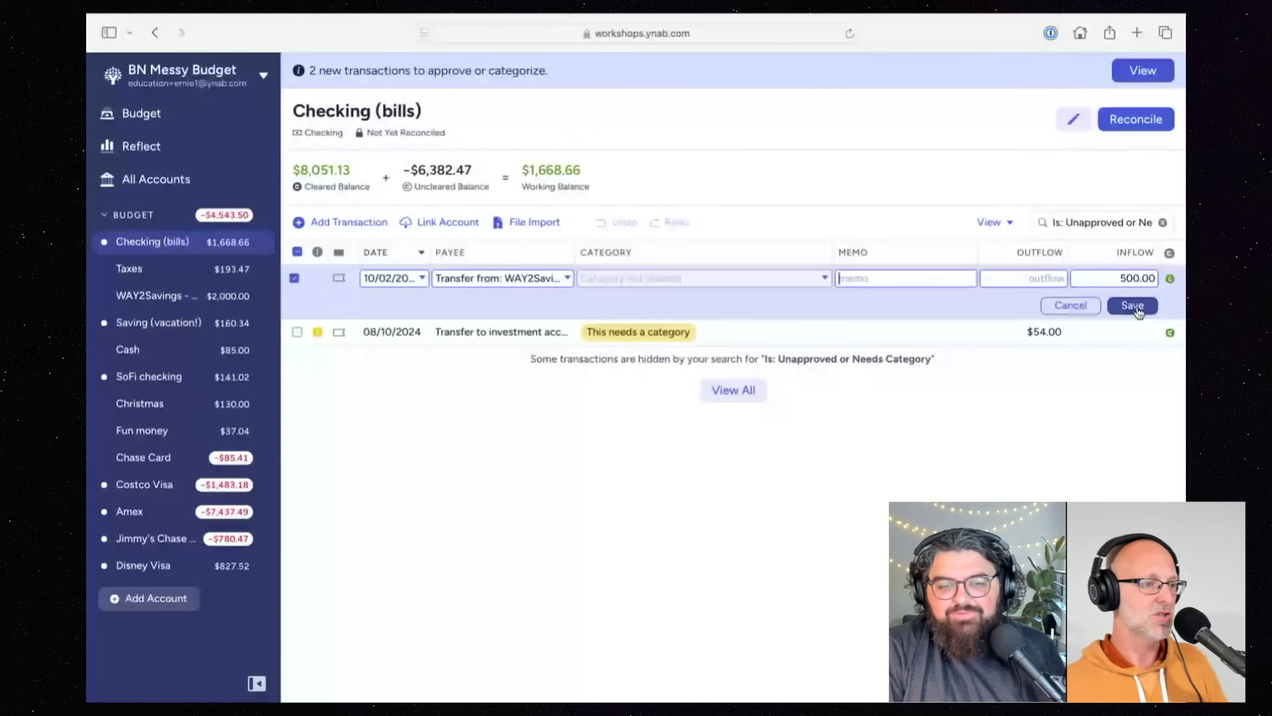
click(1132, 305)
Step: Open the payee management list and examine the renaming rules of the Transfer : Chase Card and Transfer : Checking (bills) payees
click(182, 75)
click(163, 211)
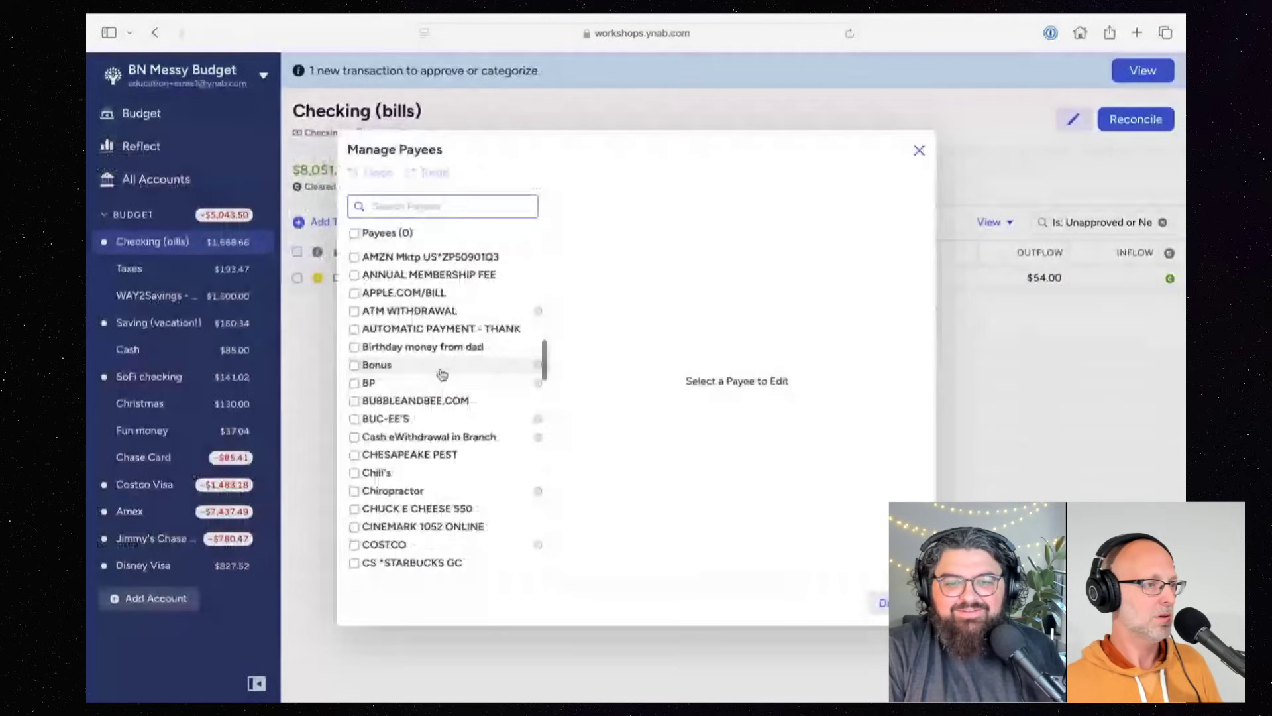
scroll(442, 375, down, 5)
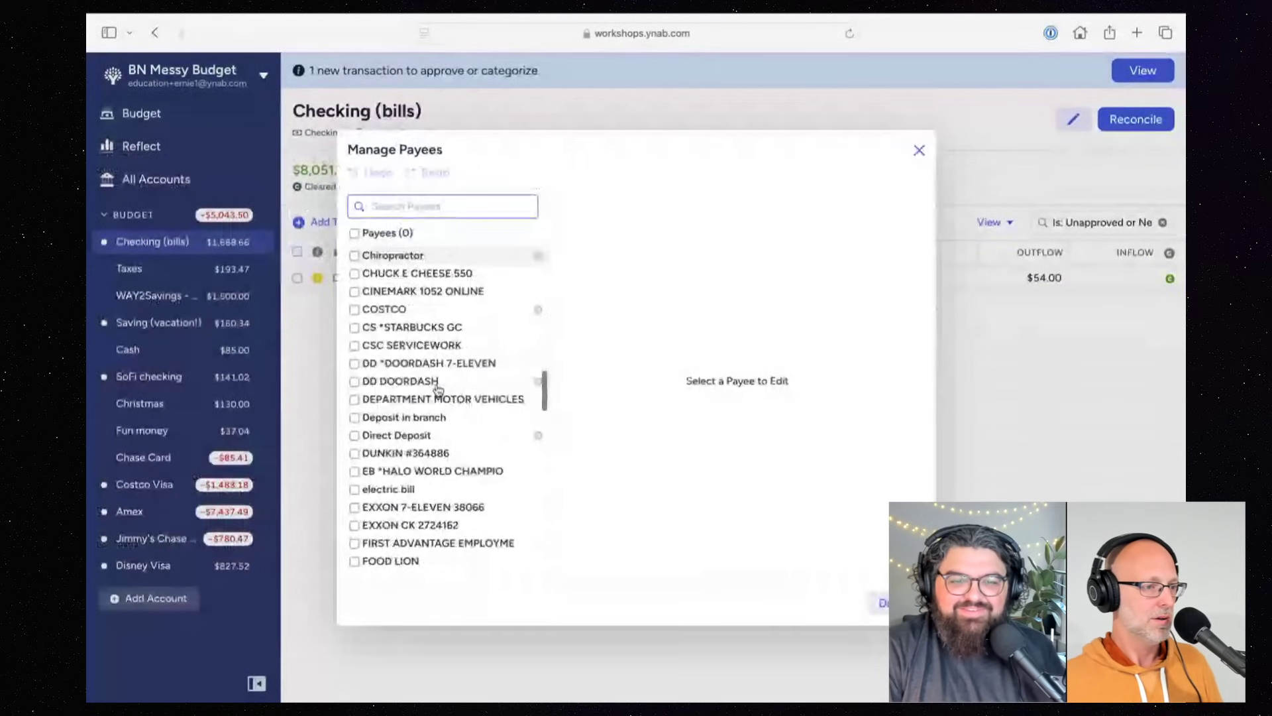
scroll(438, 390, down, 10)
scroll(438, 389, down, 10)
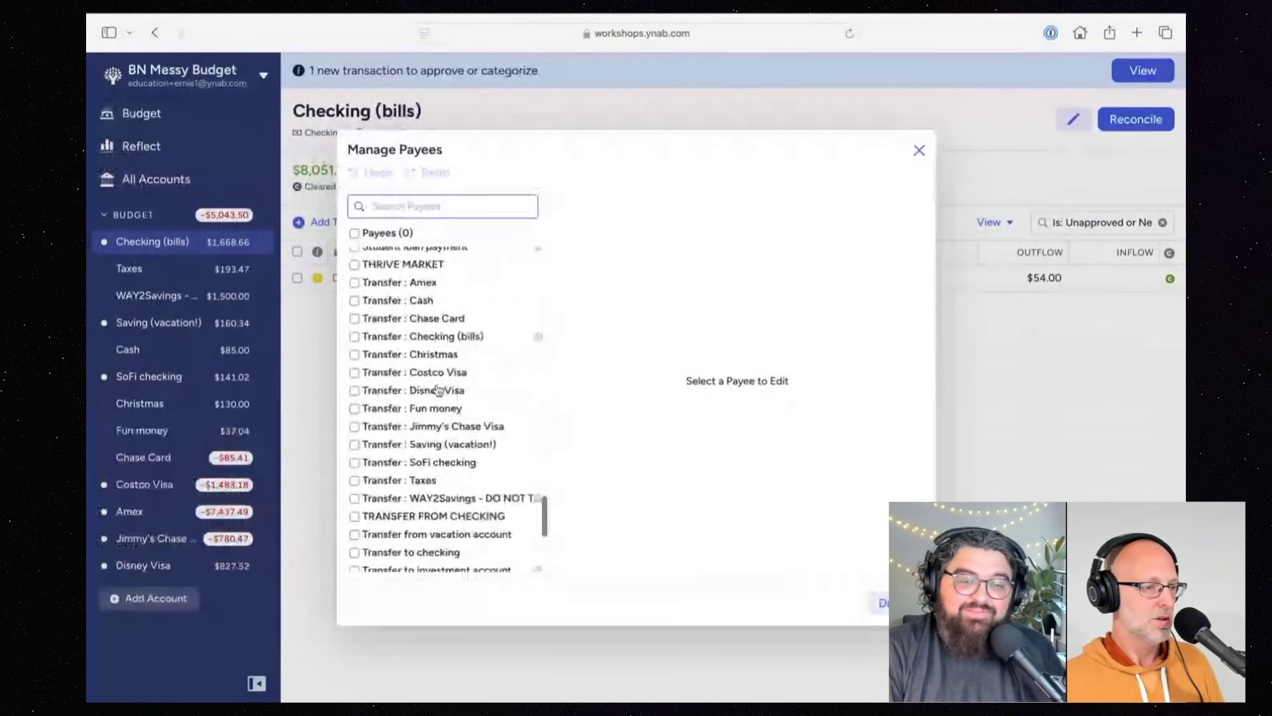
click(431, 312)
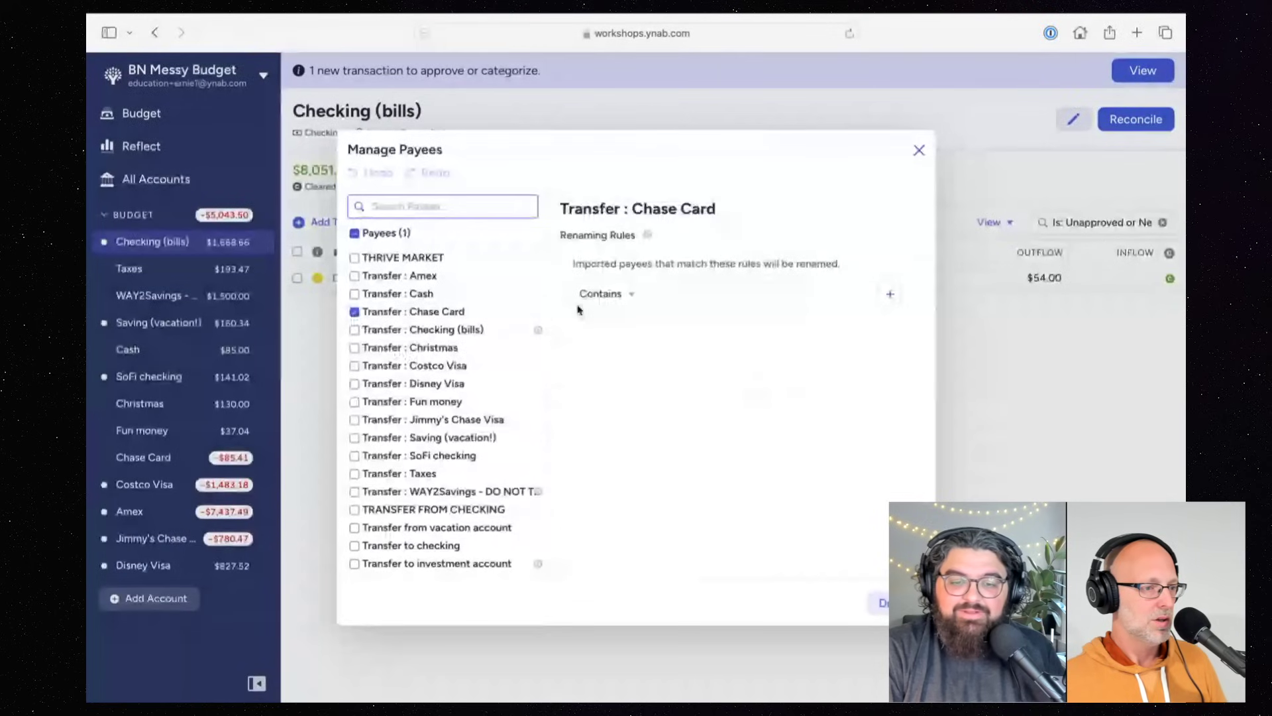
click(354, 311)
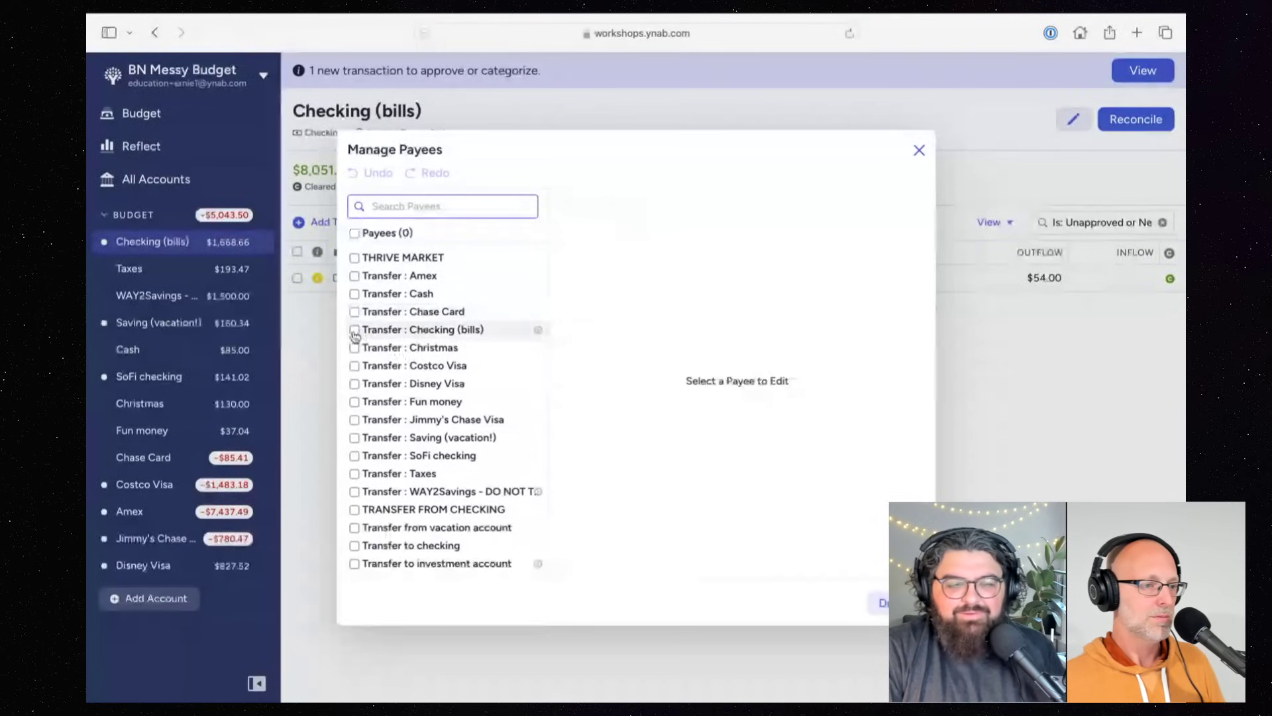
click(355, 330)
click(689, 296)
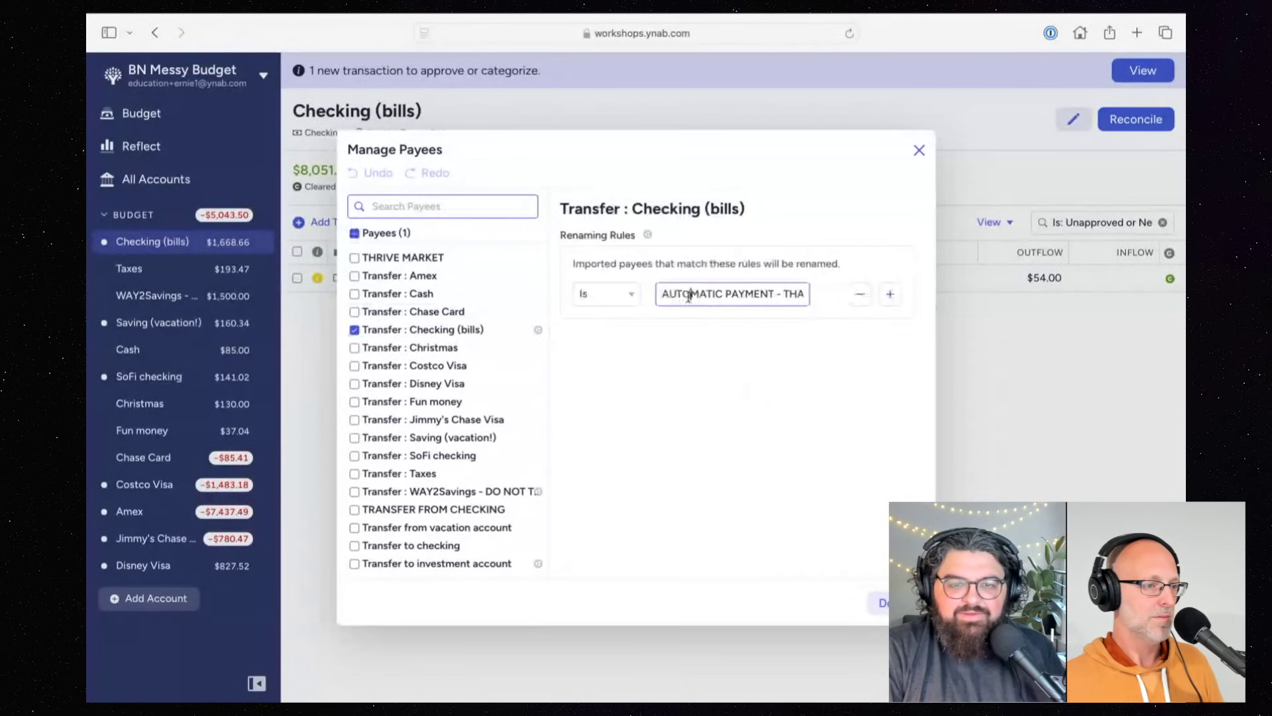
triple_click(691, 296)
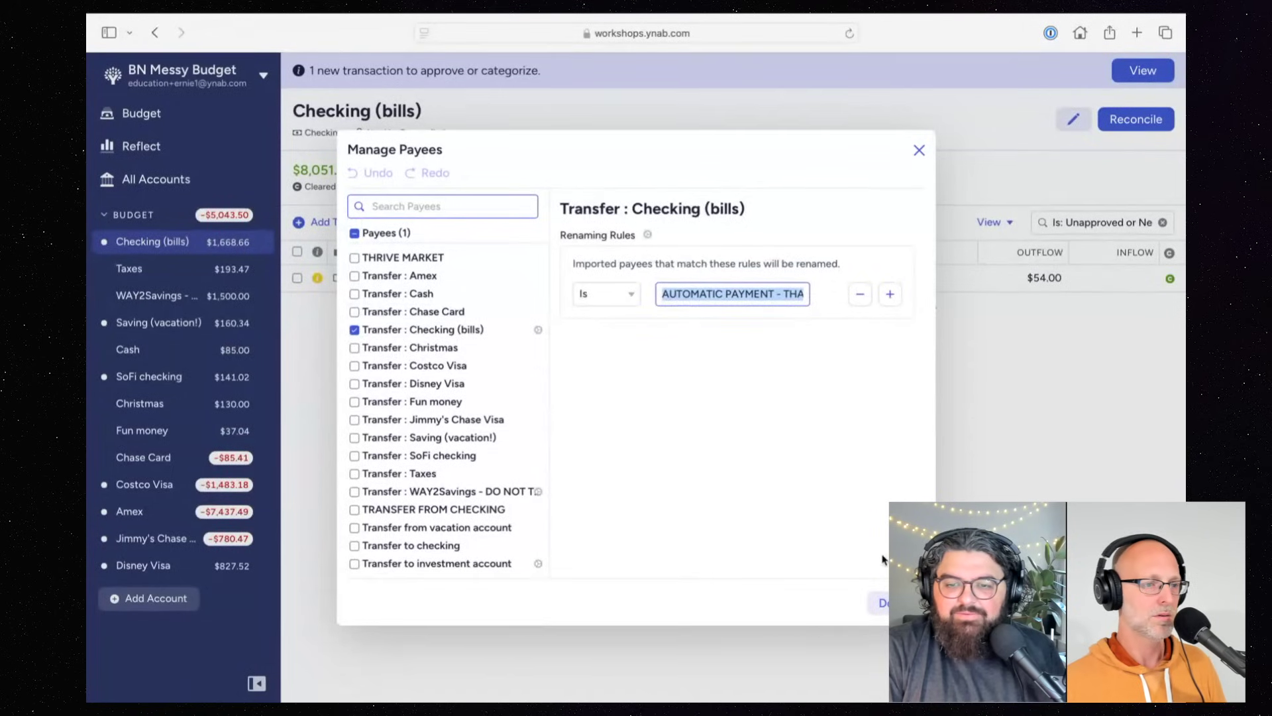
Step: Close the payee management list, check the WAY2Savings - DO NOT TOUCH register and return to Checking (bills)
click(673, 295)
key(Escape)
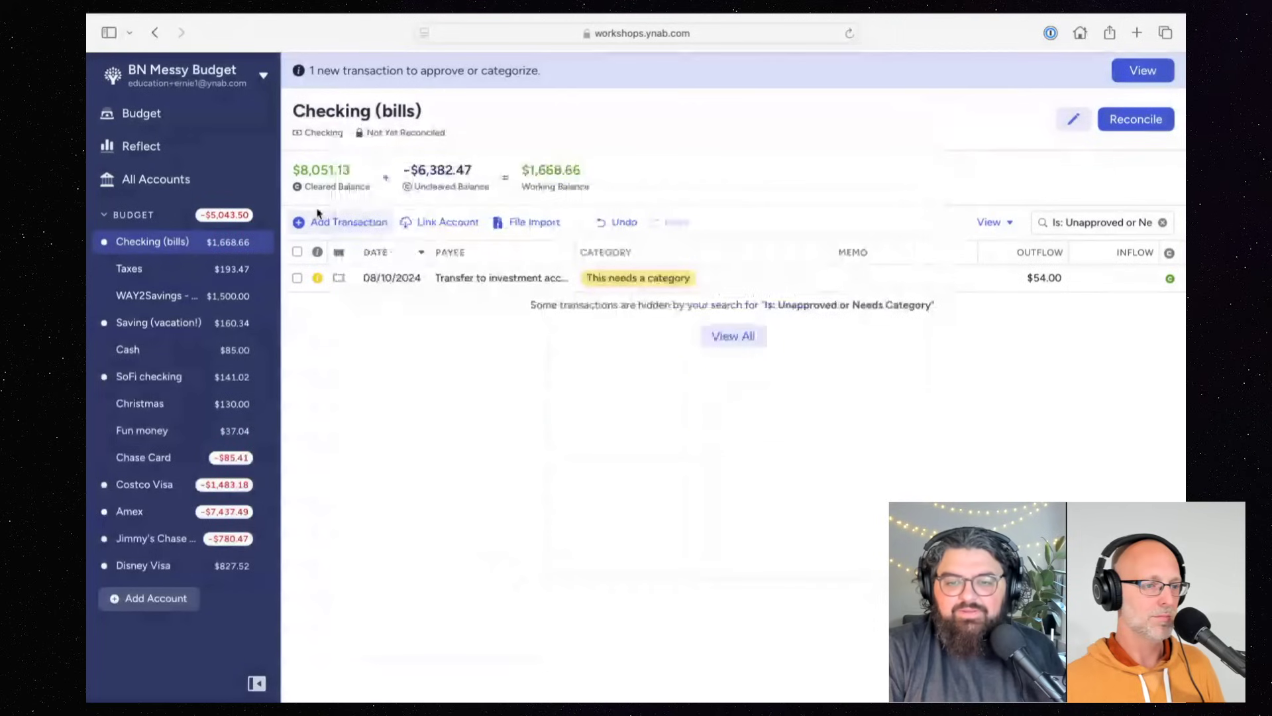
click(139, 296)
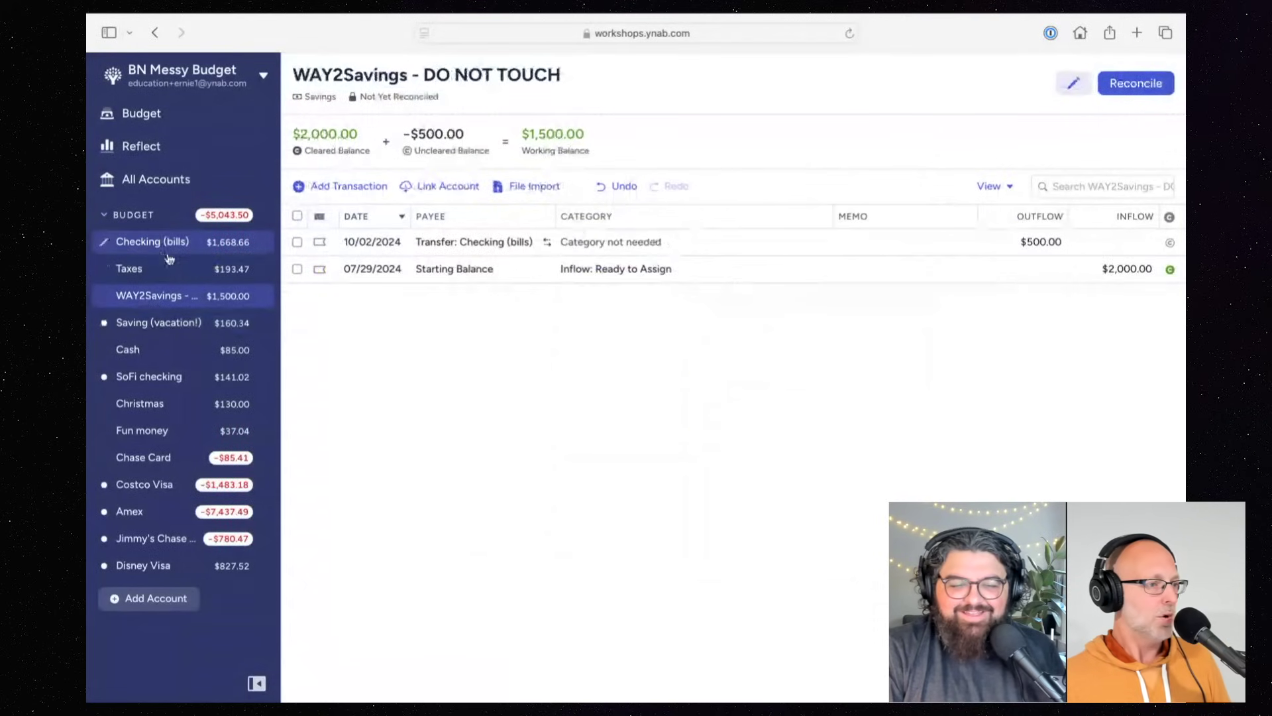
click(148, 243)
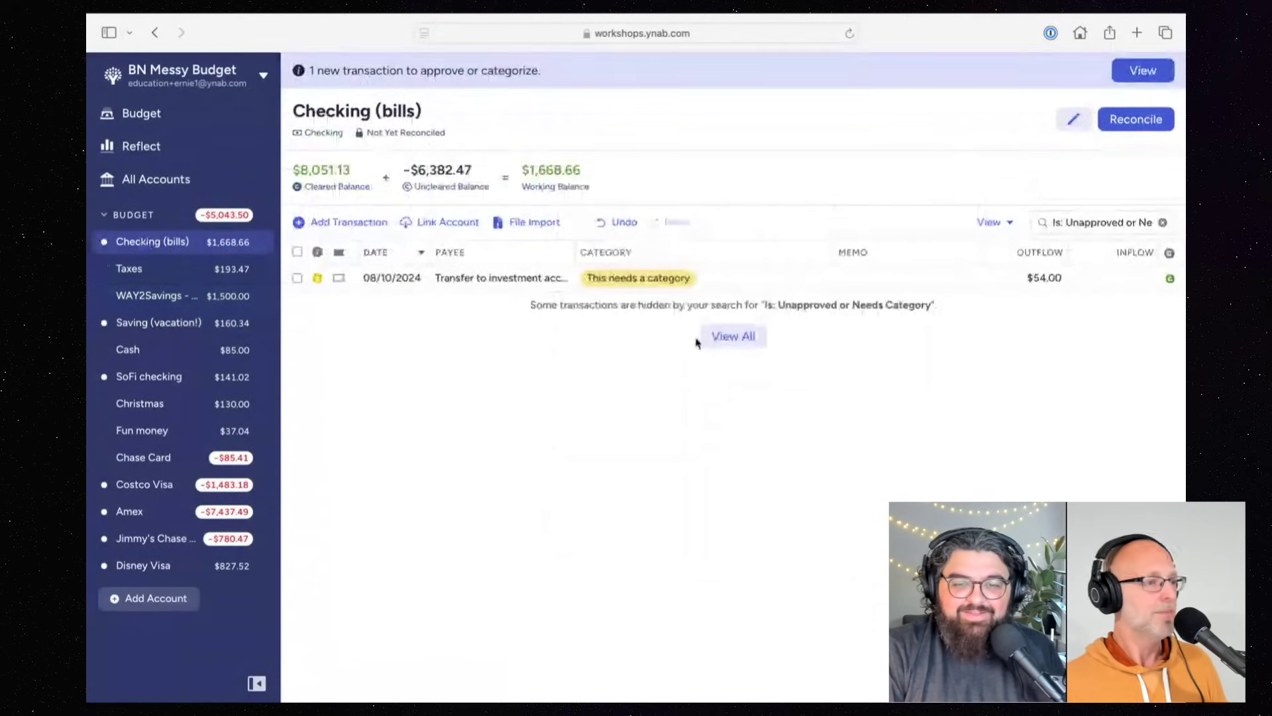
Step: Open the 08/10/2024 transfer to investment account for editing and check its payee options against the budget's accounts
click(452, 282)
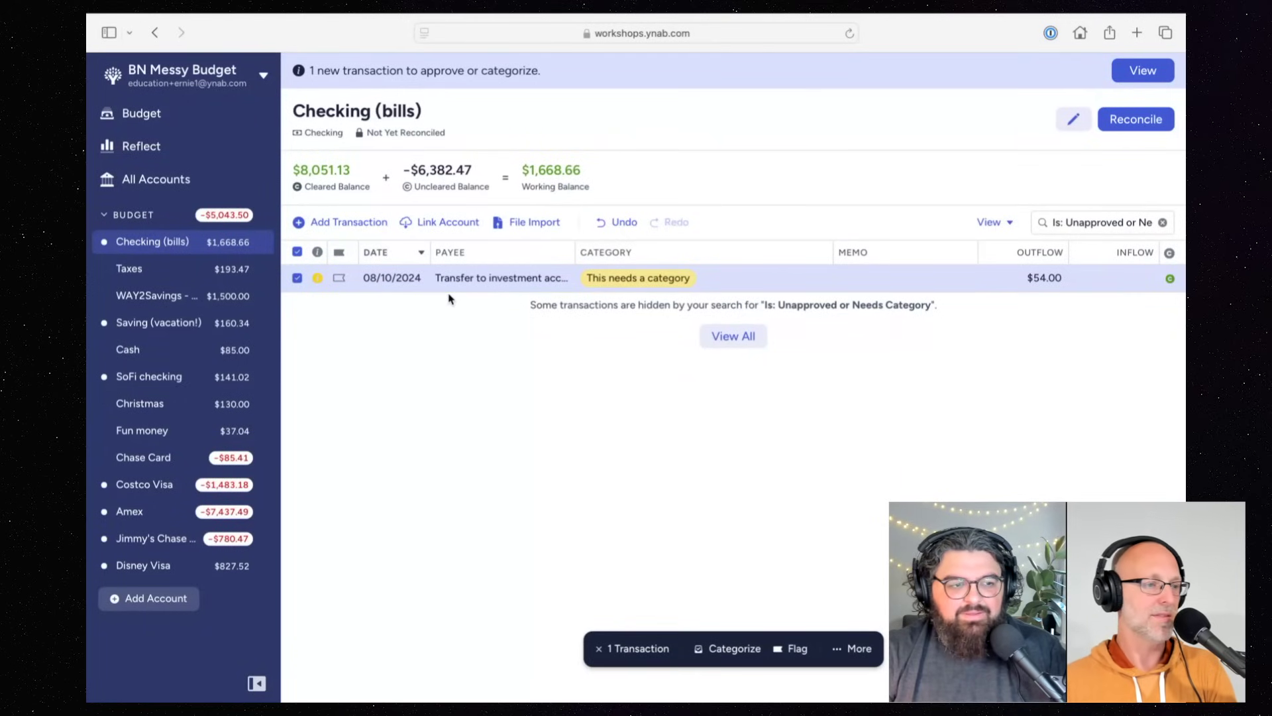
click(458, 283)
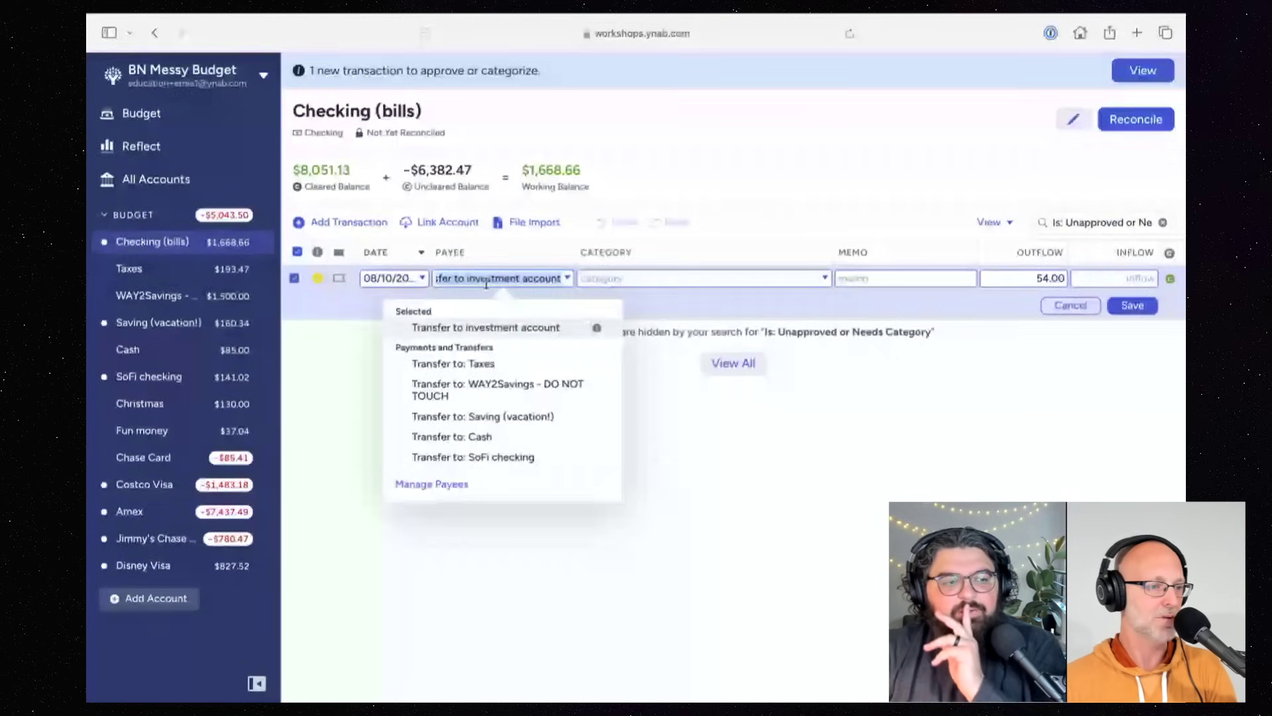
click(629, 227)
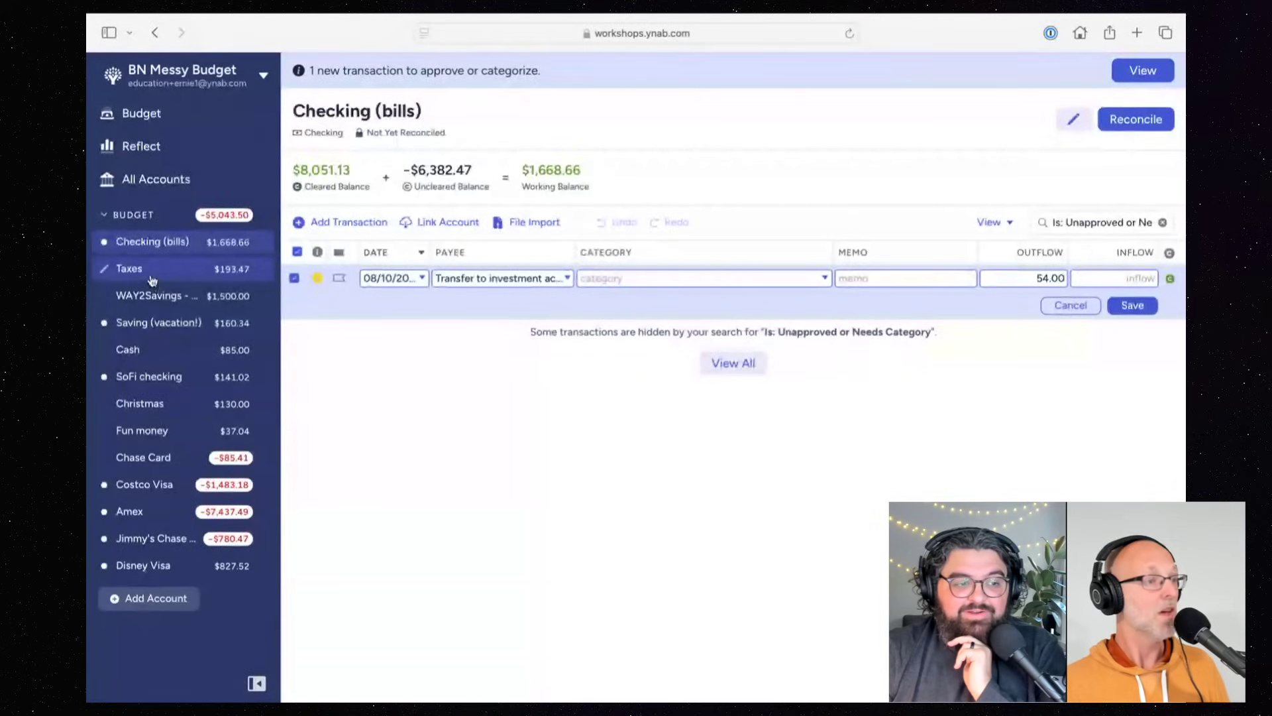
drag(152, 280, 147, 362)
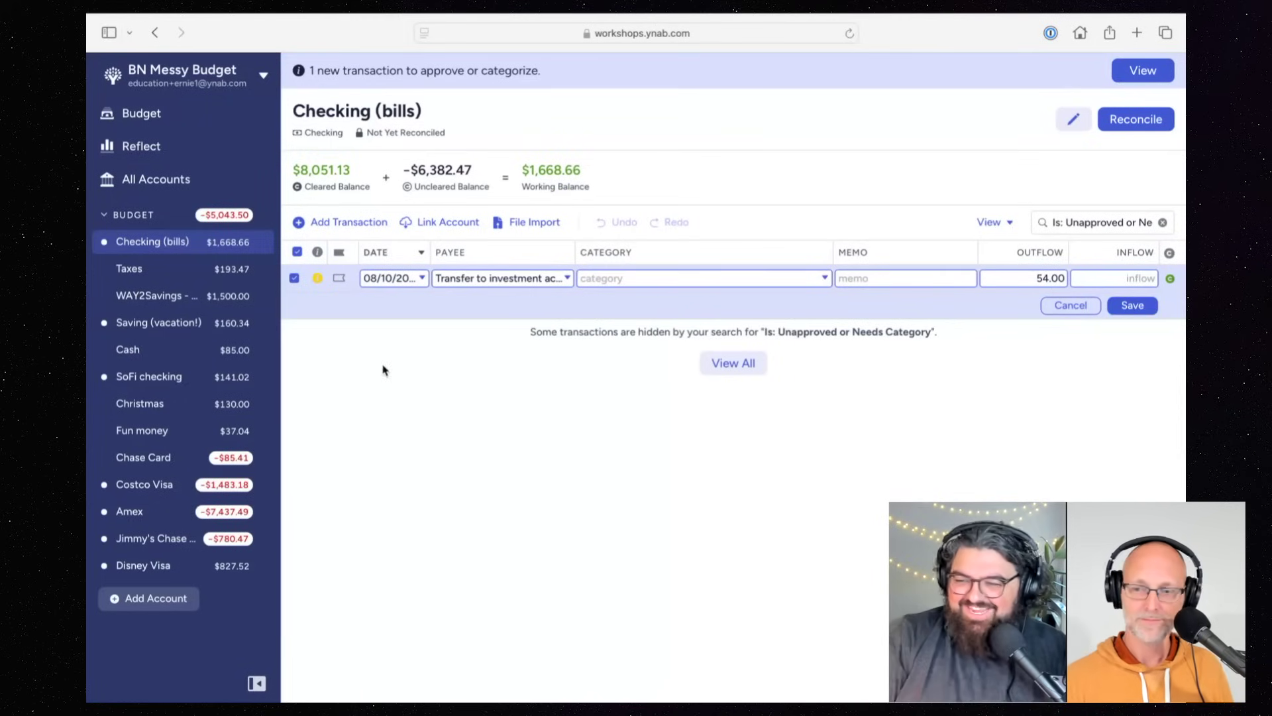
Step: Look through the whole category list for one that suits the 08/10/2024 transfer to investment account
click(616, 279)
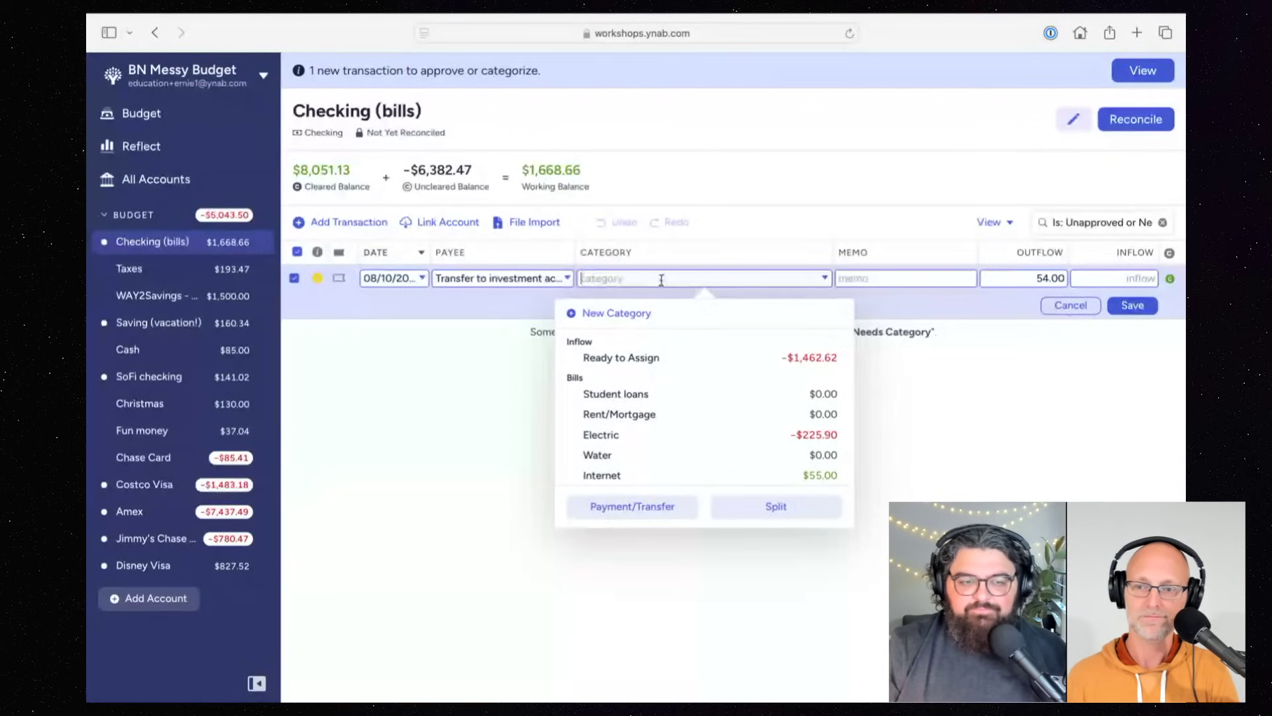
scroll(653, 361, down, 5)
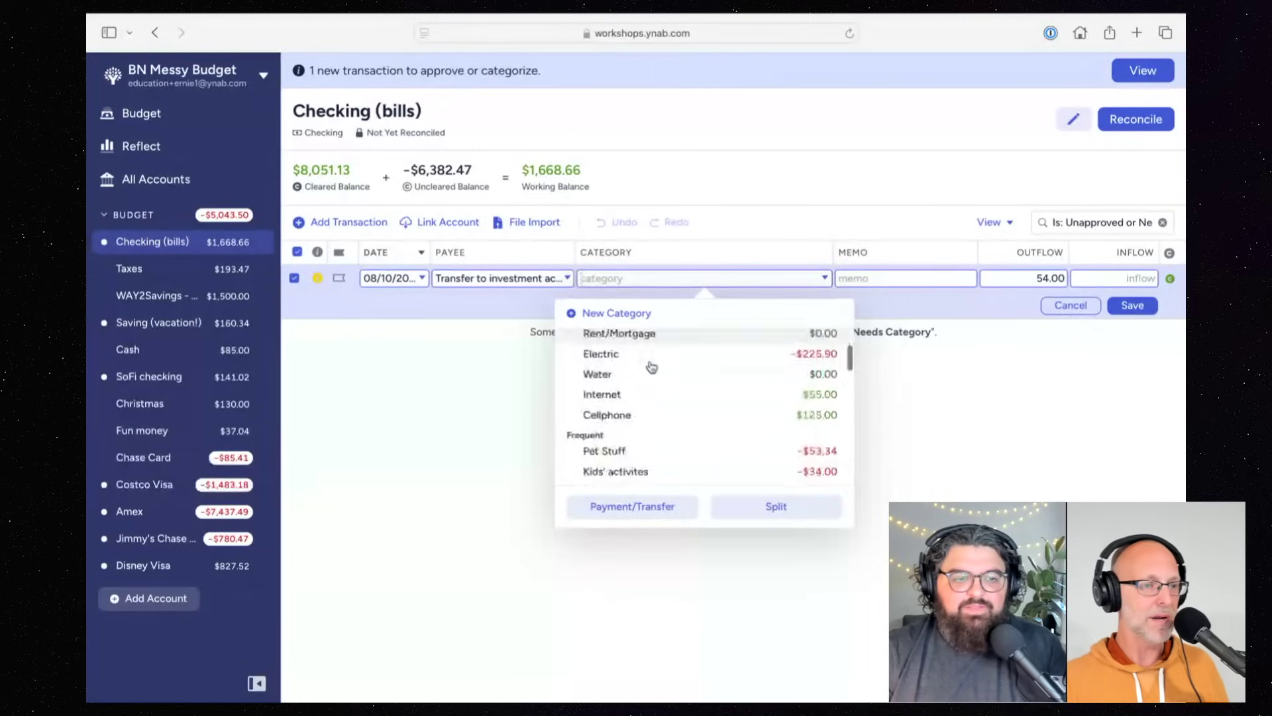
scroll(651, 367, down, 2)
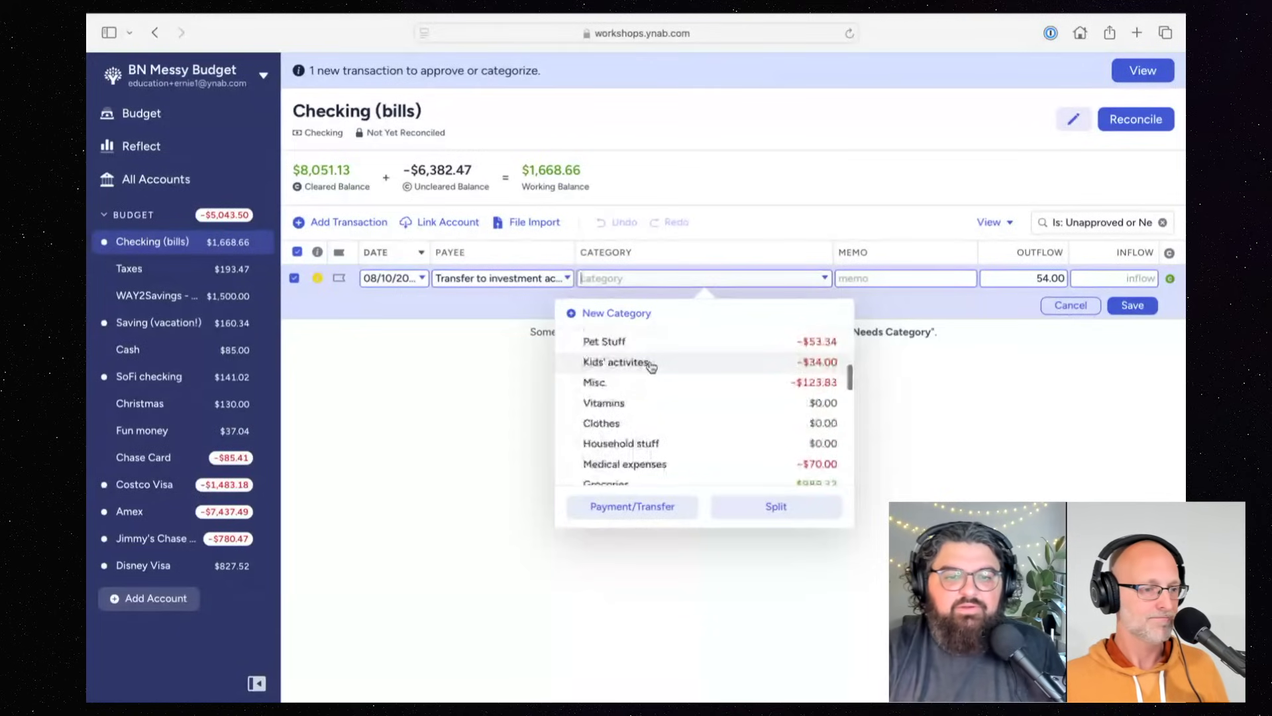
scroll(652, 366, down, 1)
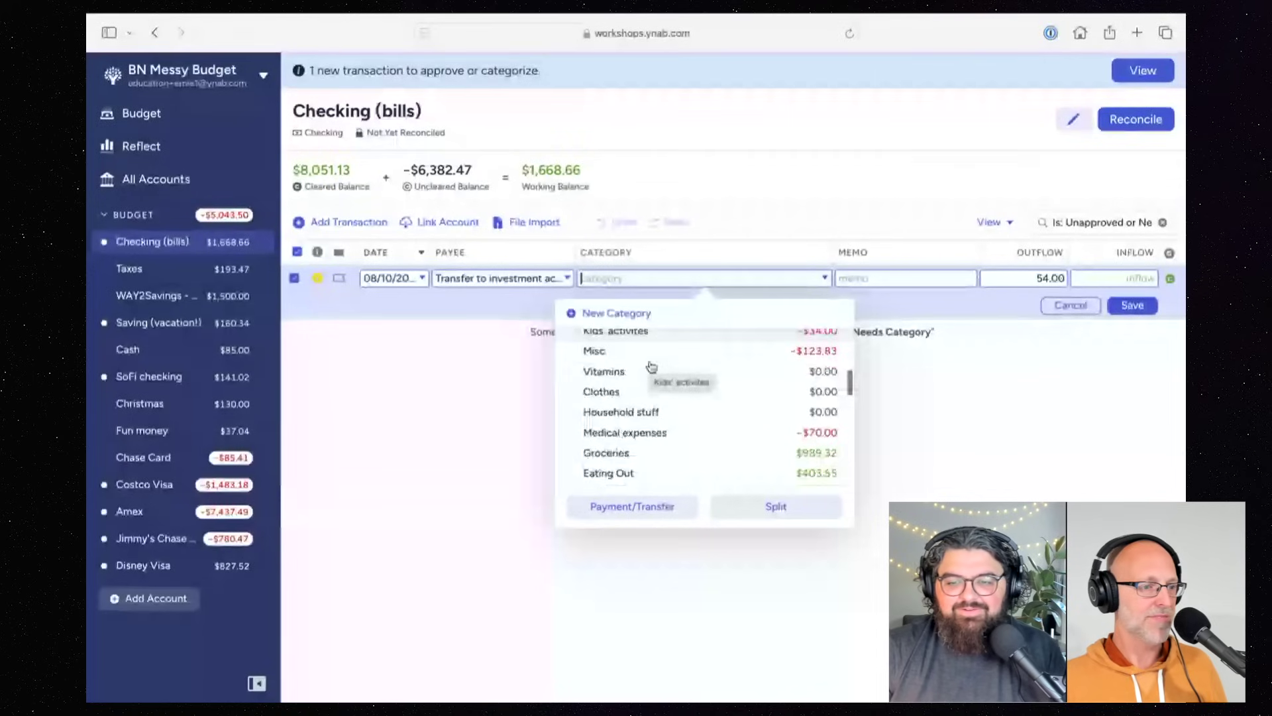
scroll(651, 366, down, 2)
scroll(652, 366, down, 2)
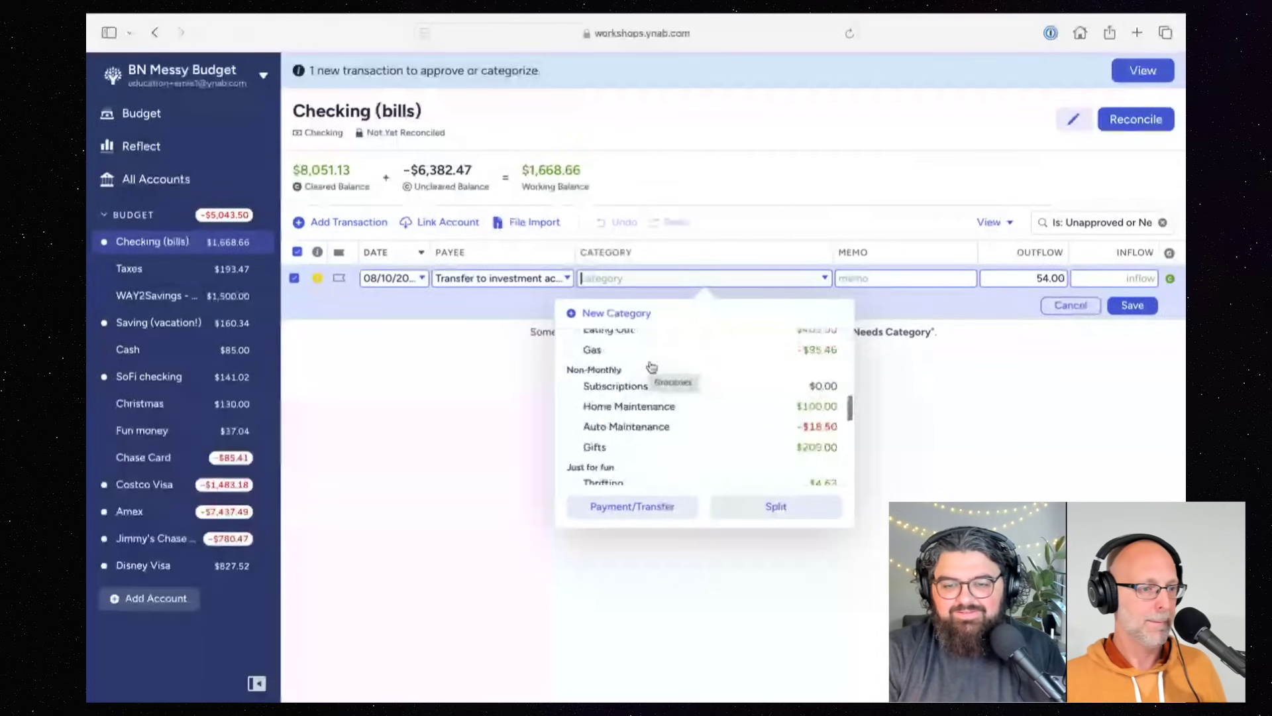
scroll(651, 363, down, 1)
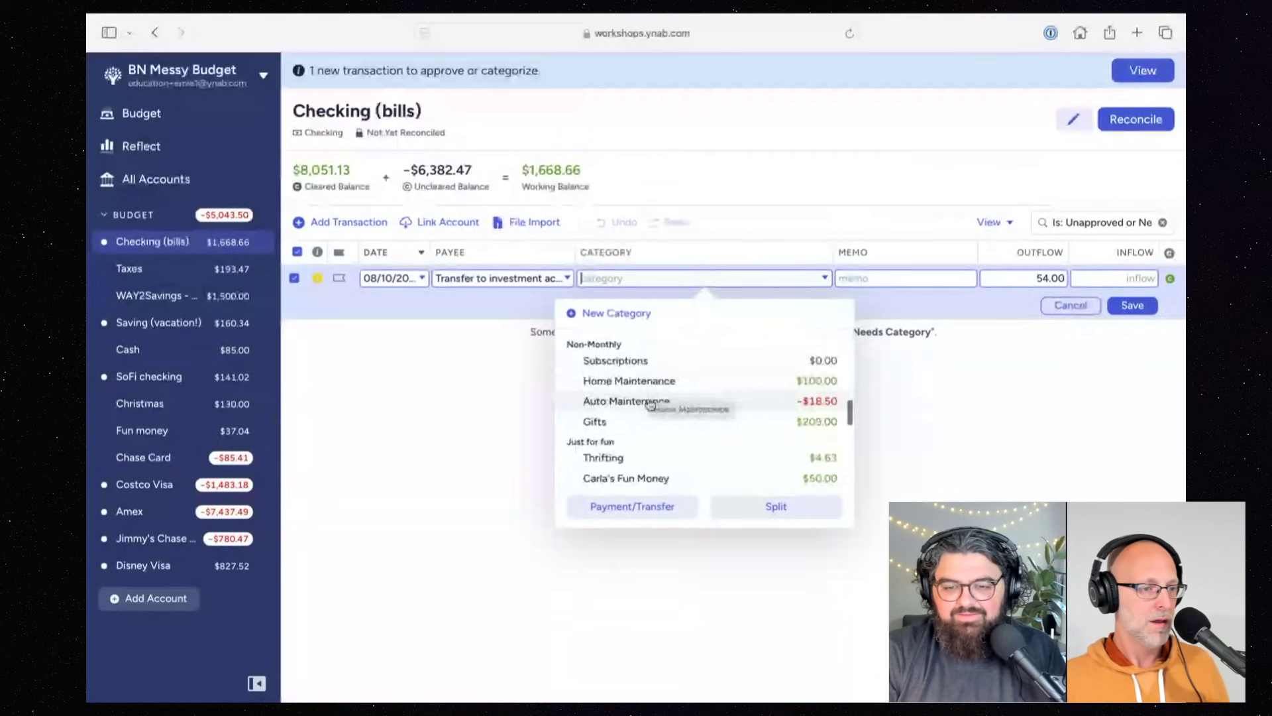
scroll(650, 403, down, 2)
scroll(651, 407, down, 1)
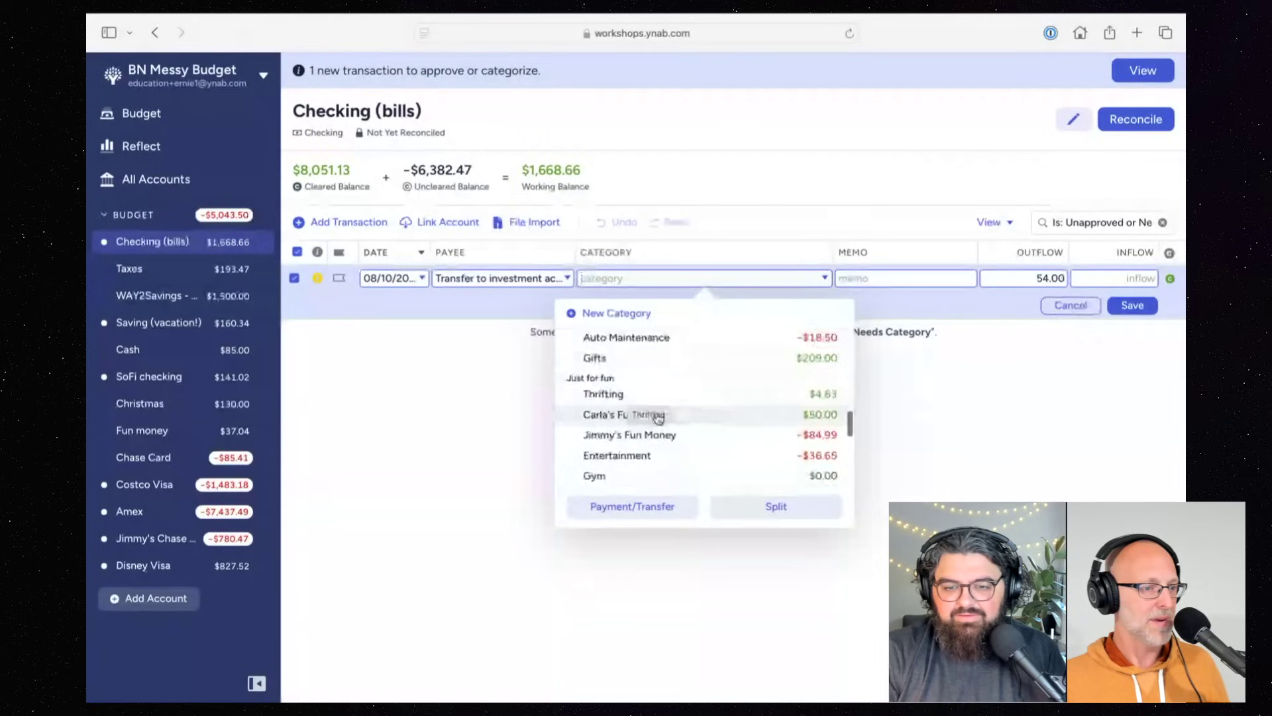
scroll(658, 416, down, 3)
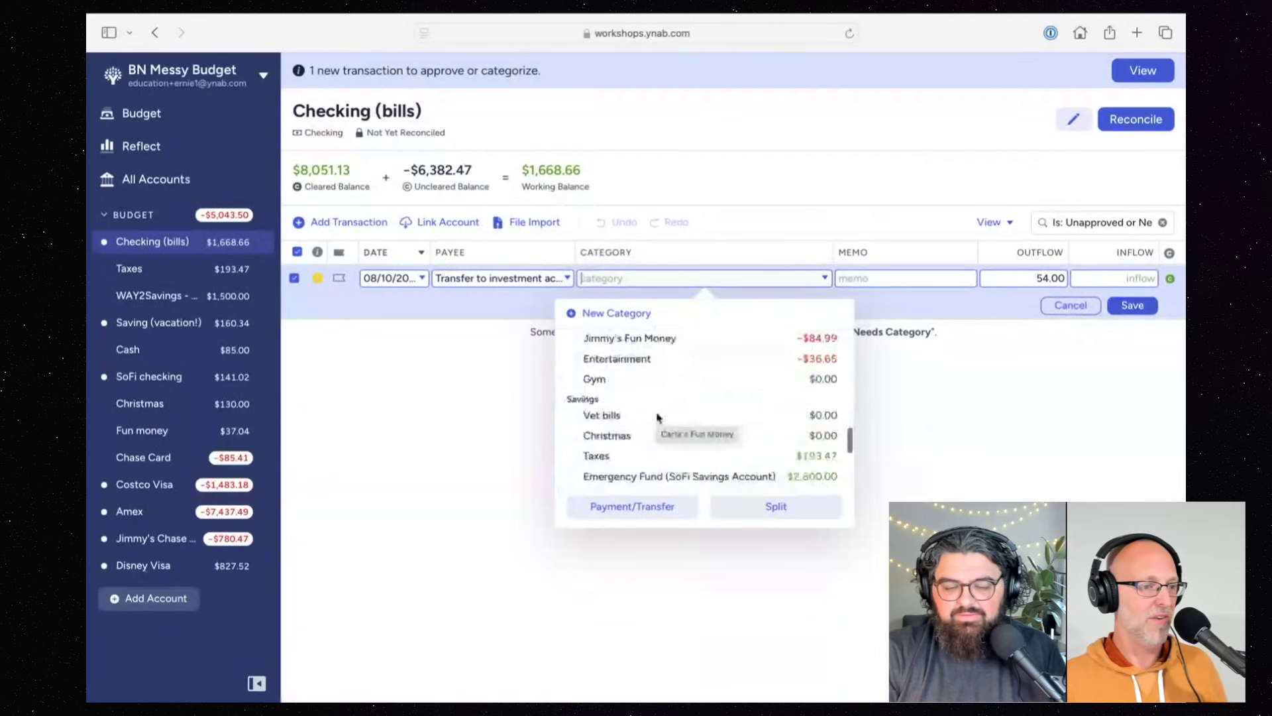
scroll(658, 416, down, 2)
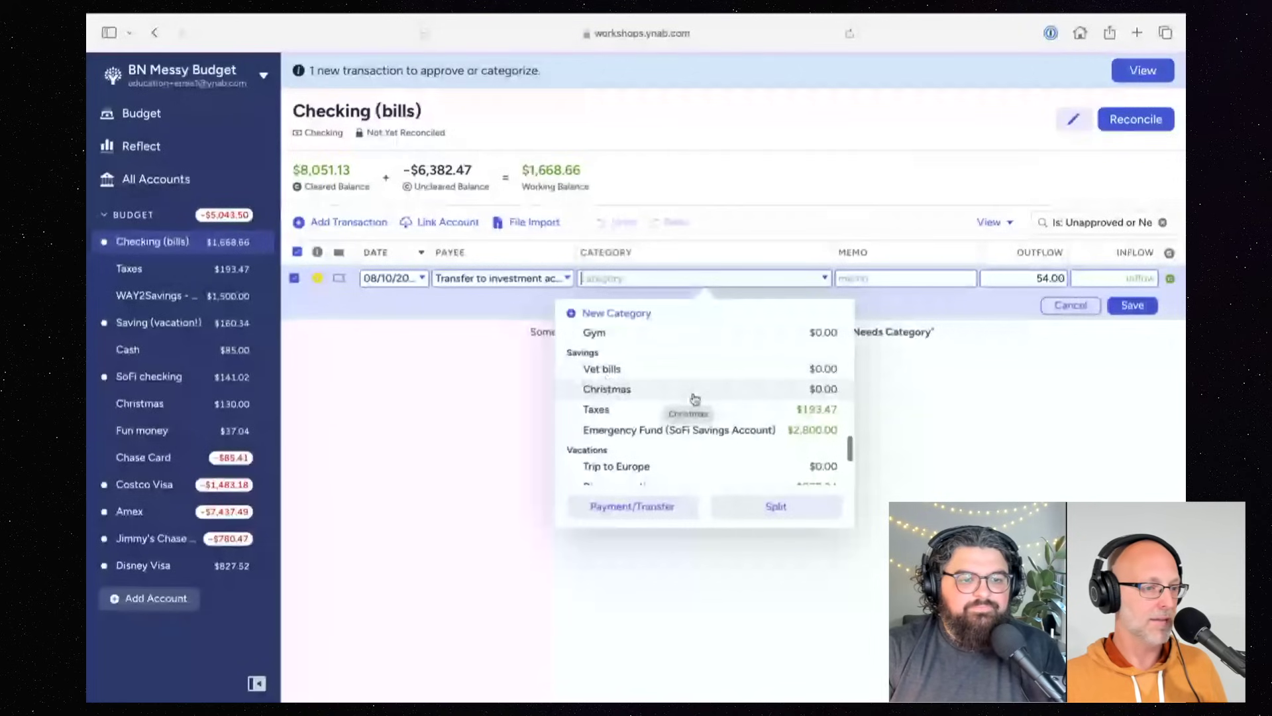
scroll(694, 398, down, 3)
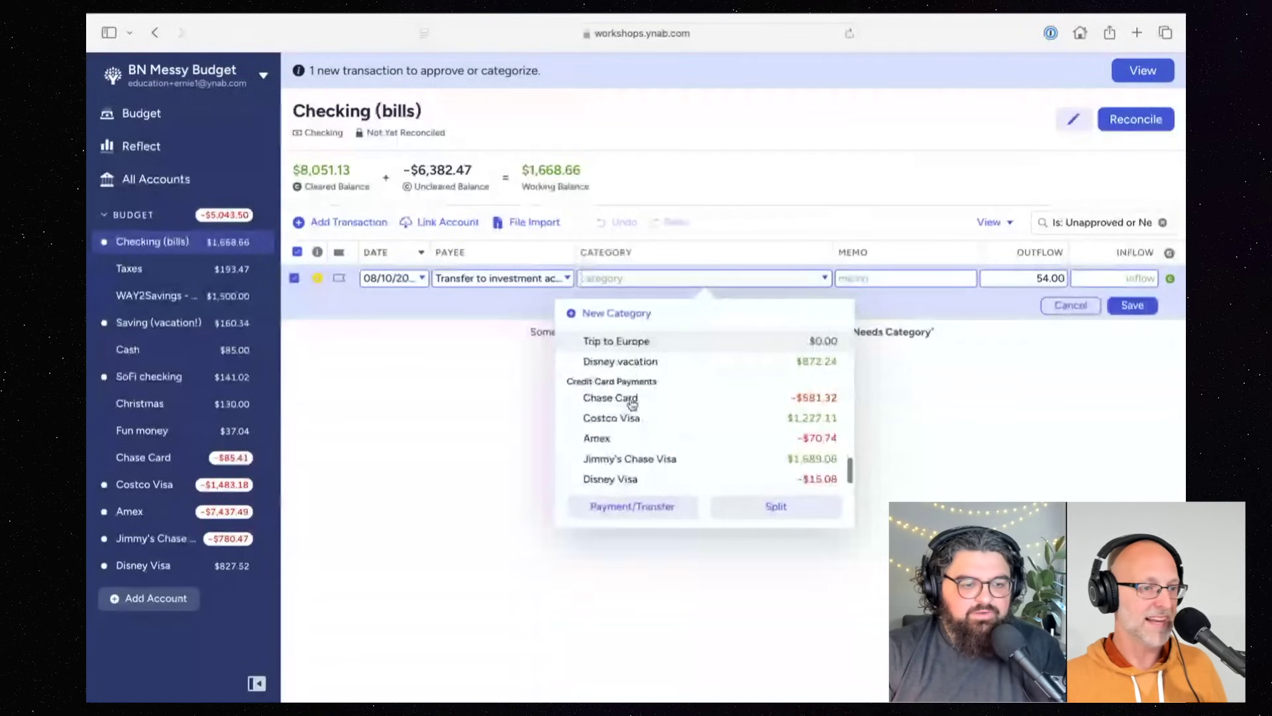
scroll(629, 398, up, 10)
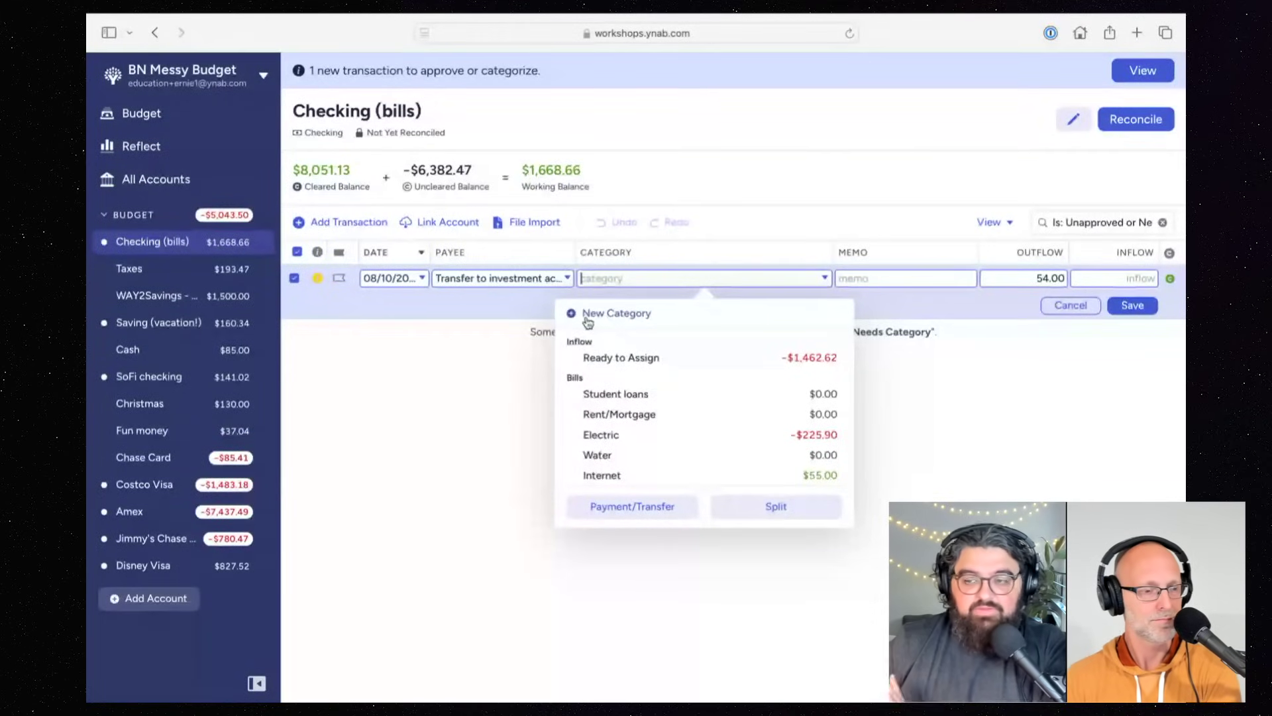
Step: Create a Retirement category in the Savings group, assign it to the 08/10/2024 transfer to investment account and save the transaction
click(627, 323)
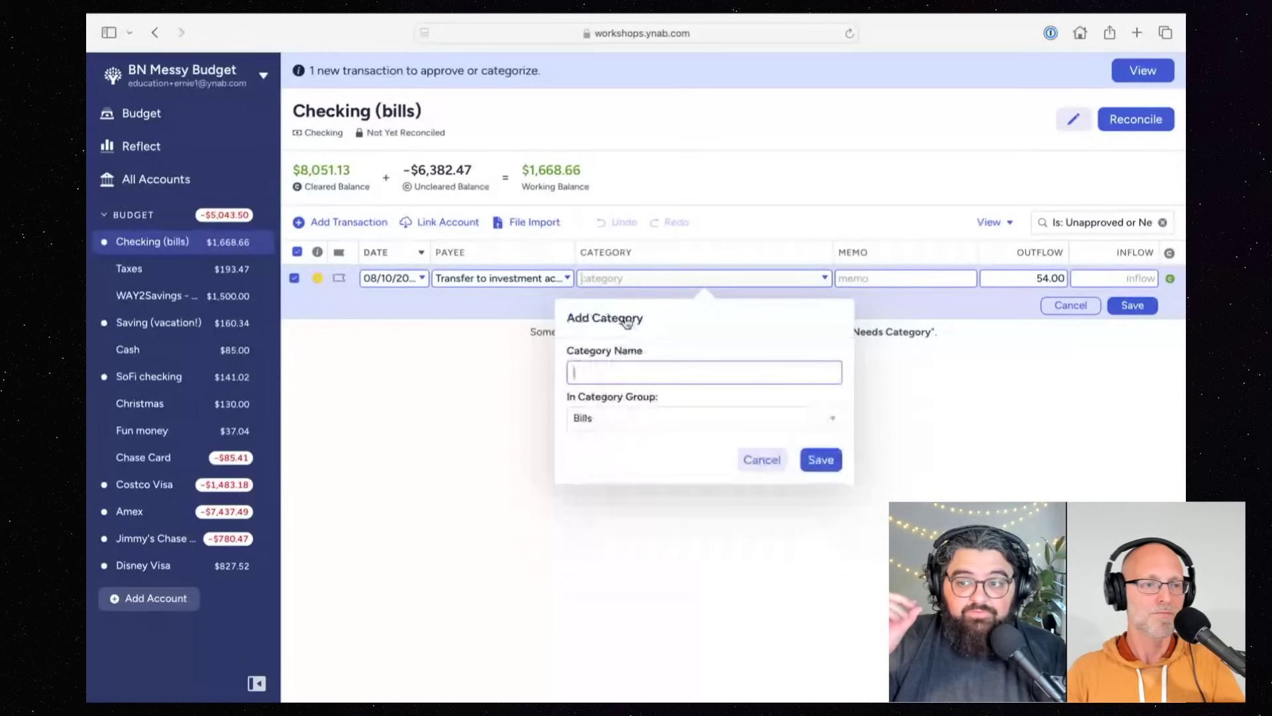
click(763, 459)
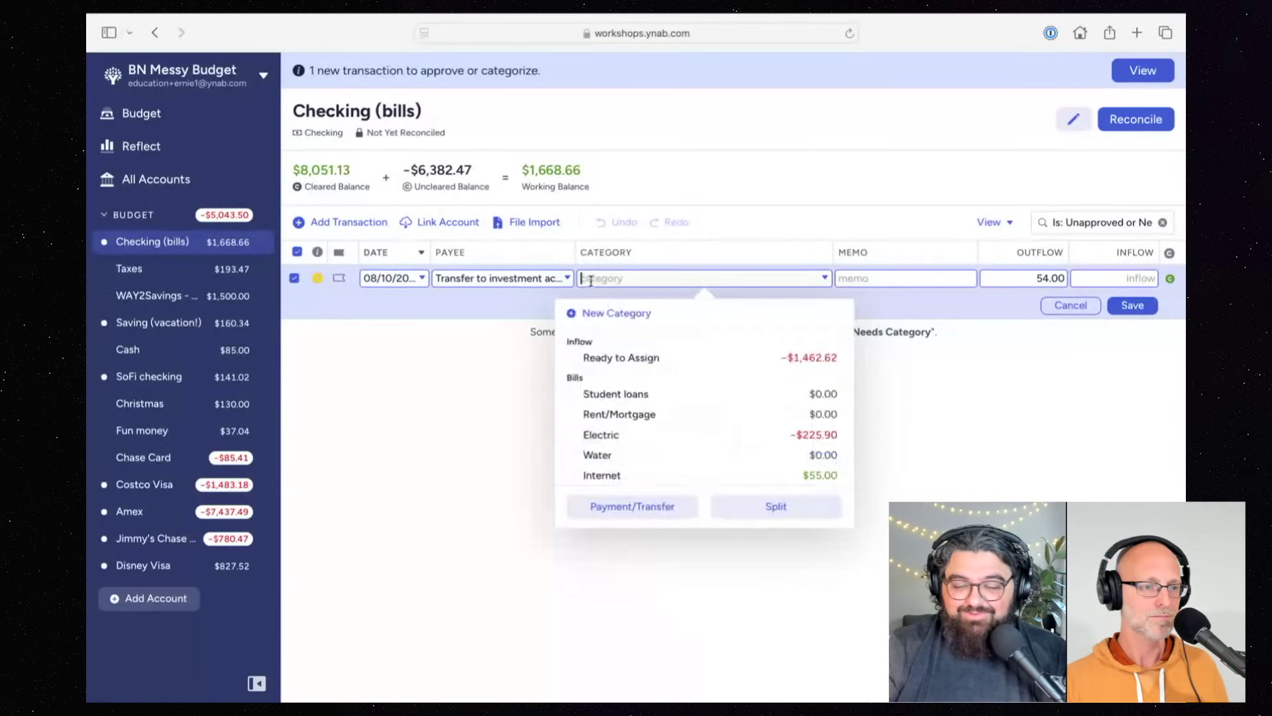
click(609, 316)
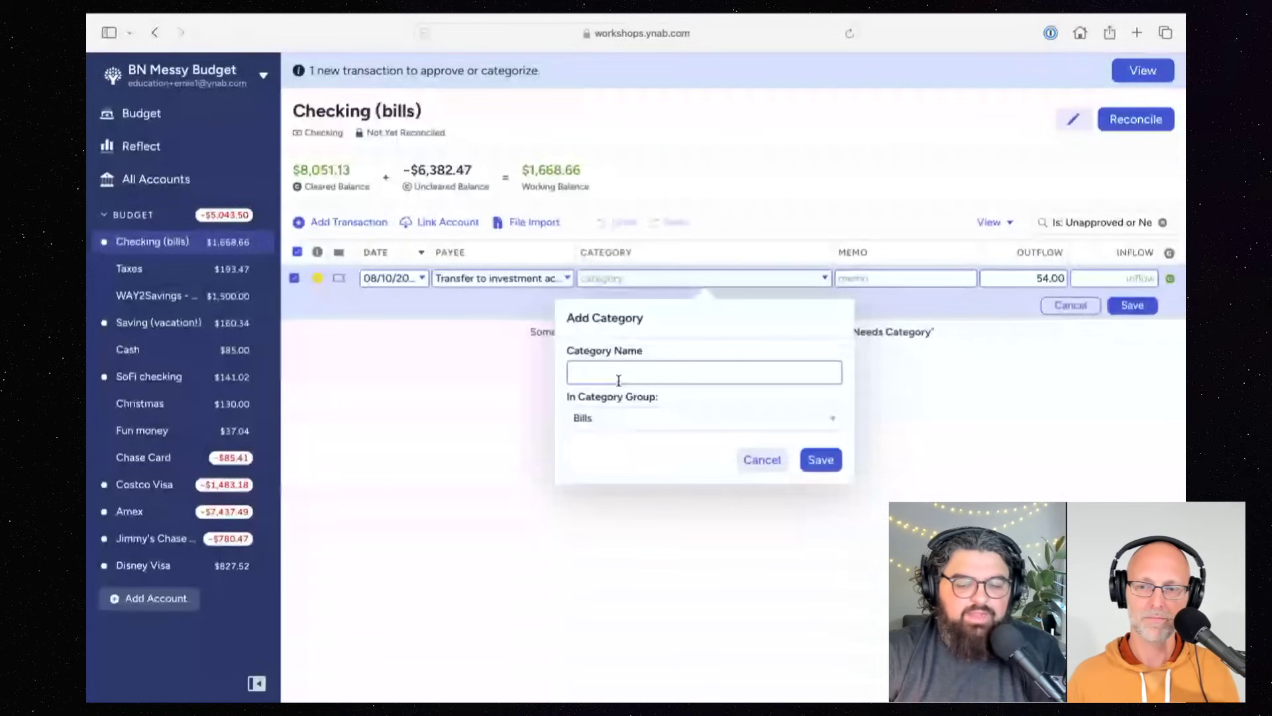
text(Re)
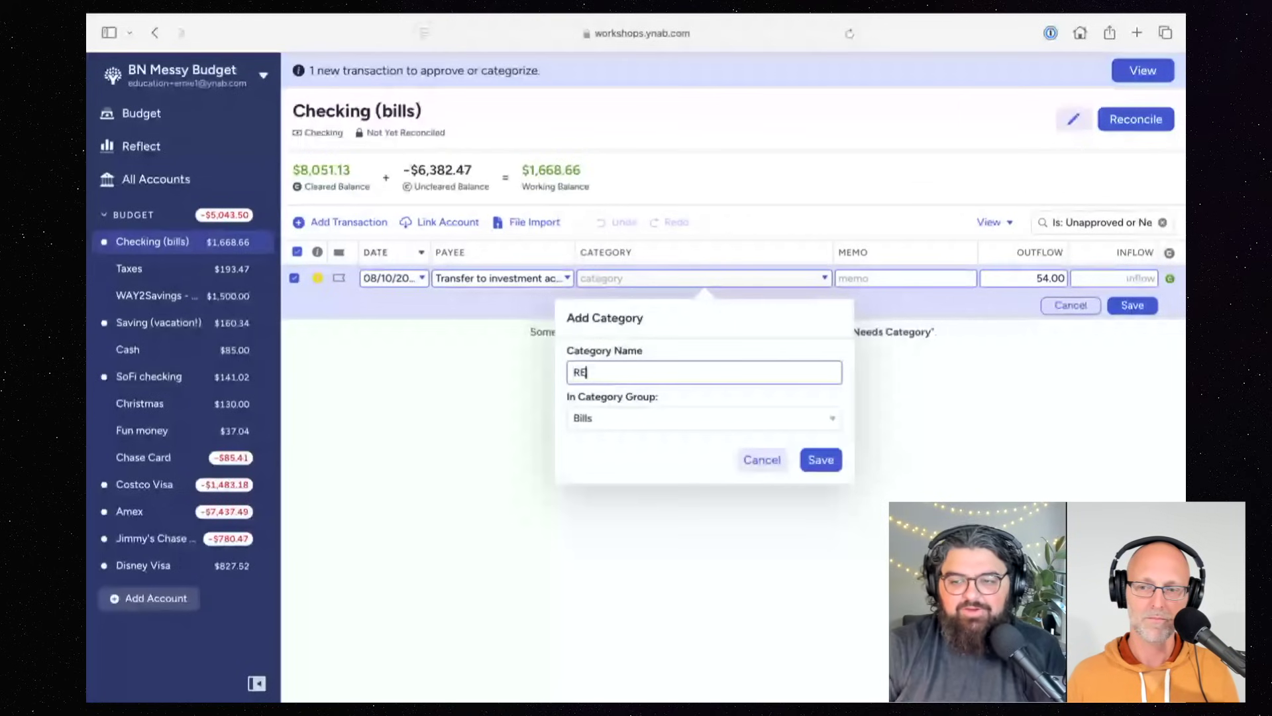
text(tirement)
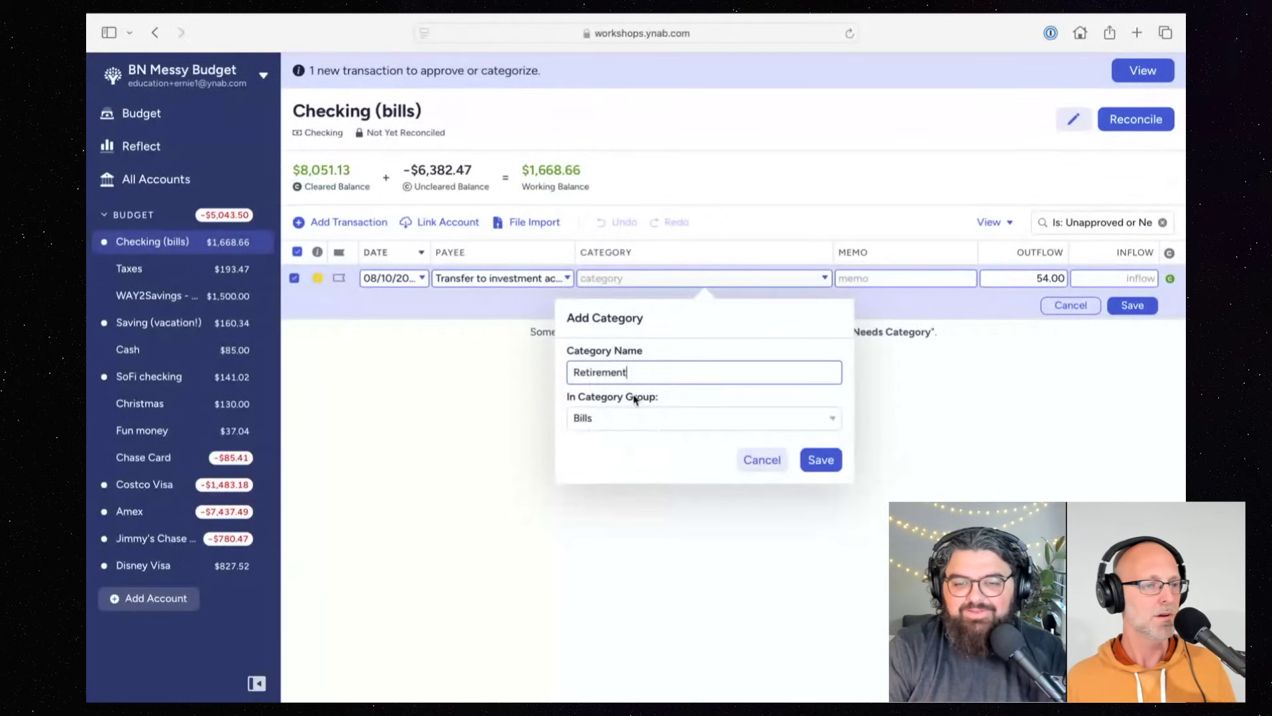
click(615, 423)
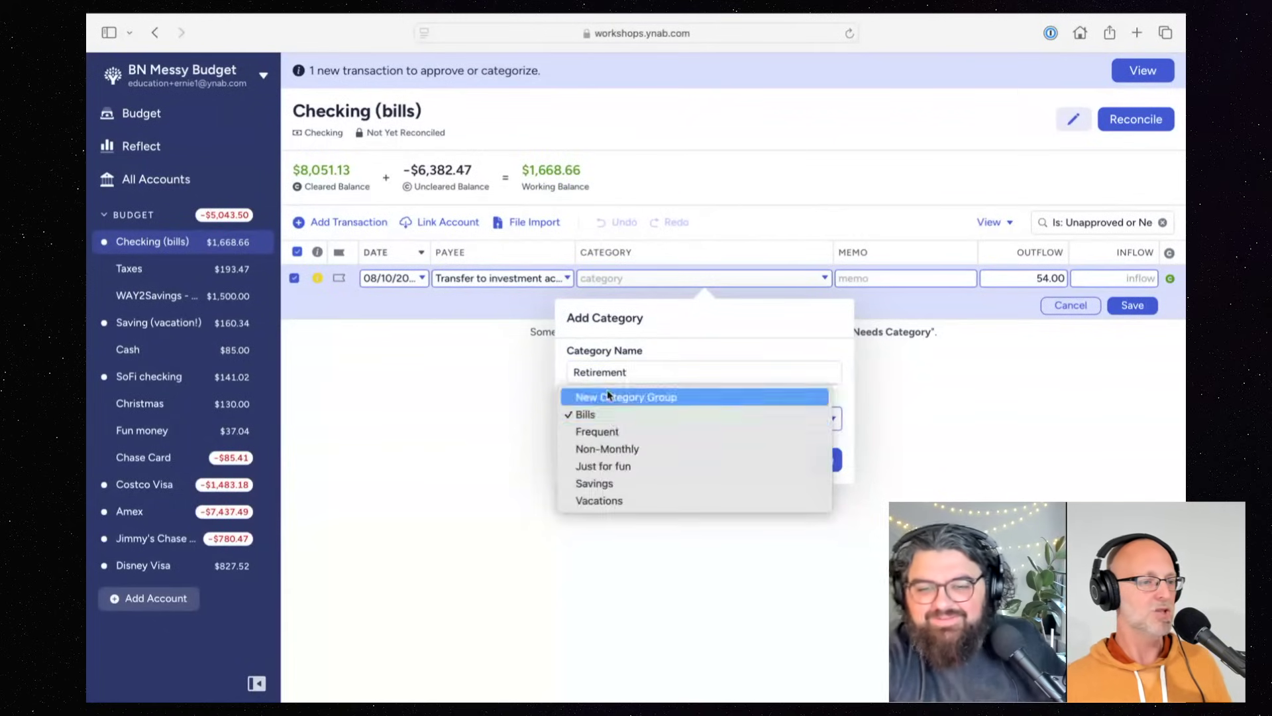
click(583, 491)
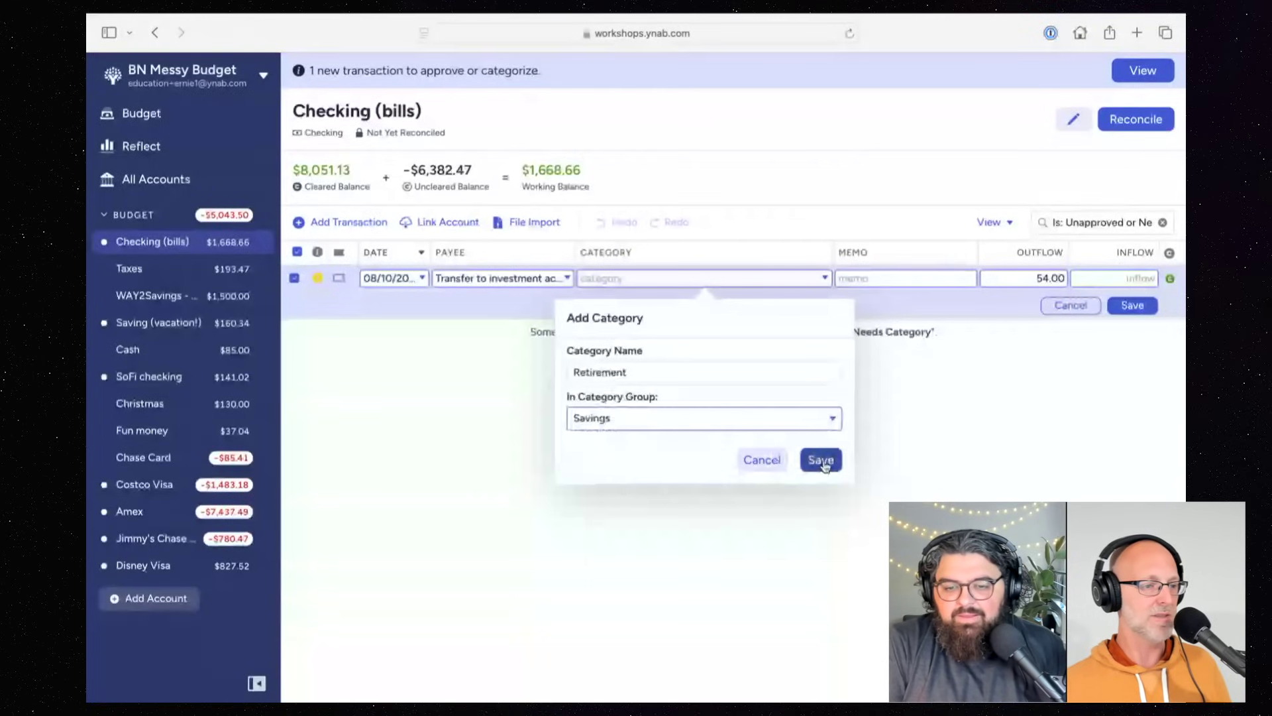
click(822, 462)
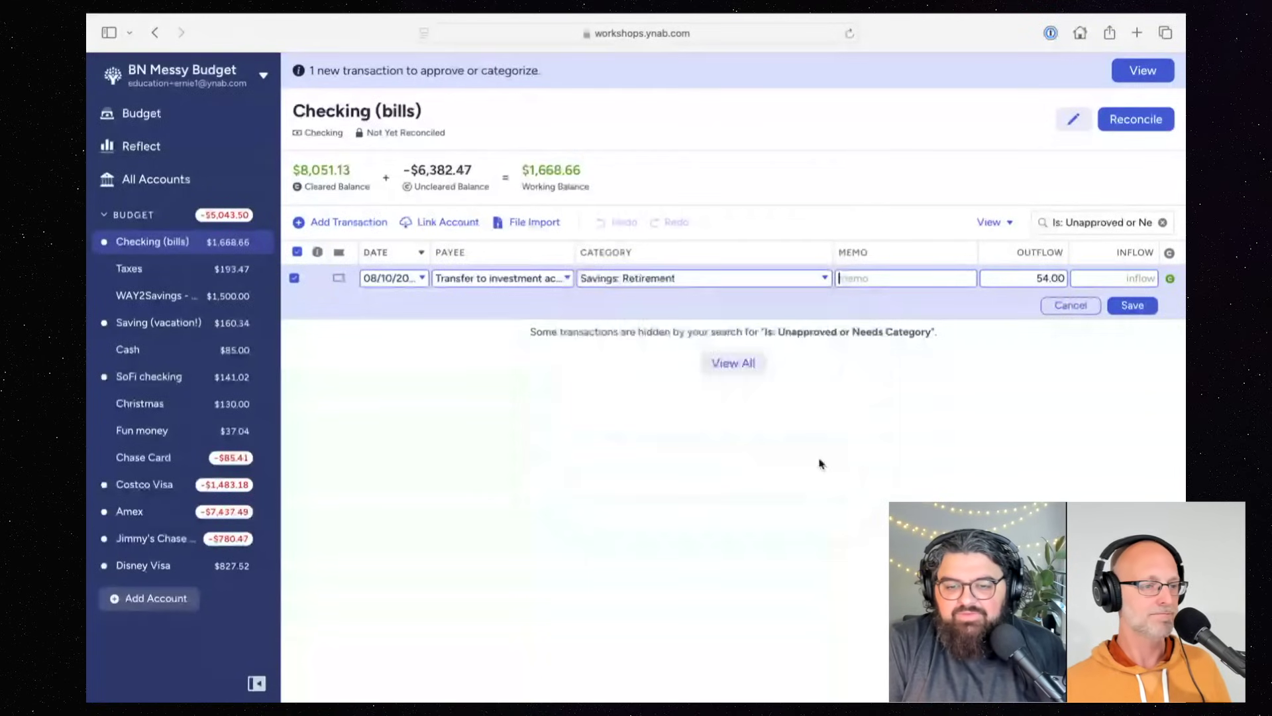
click(1133, 306)
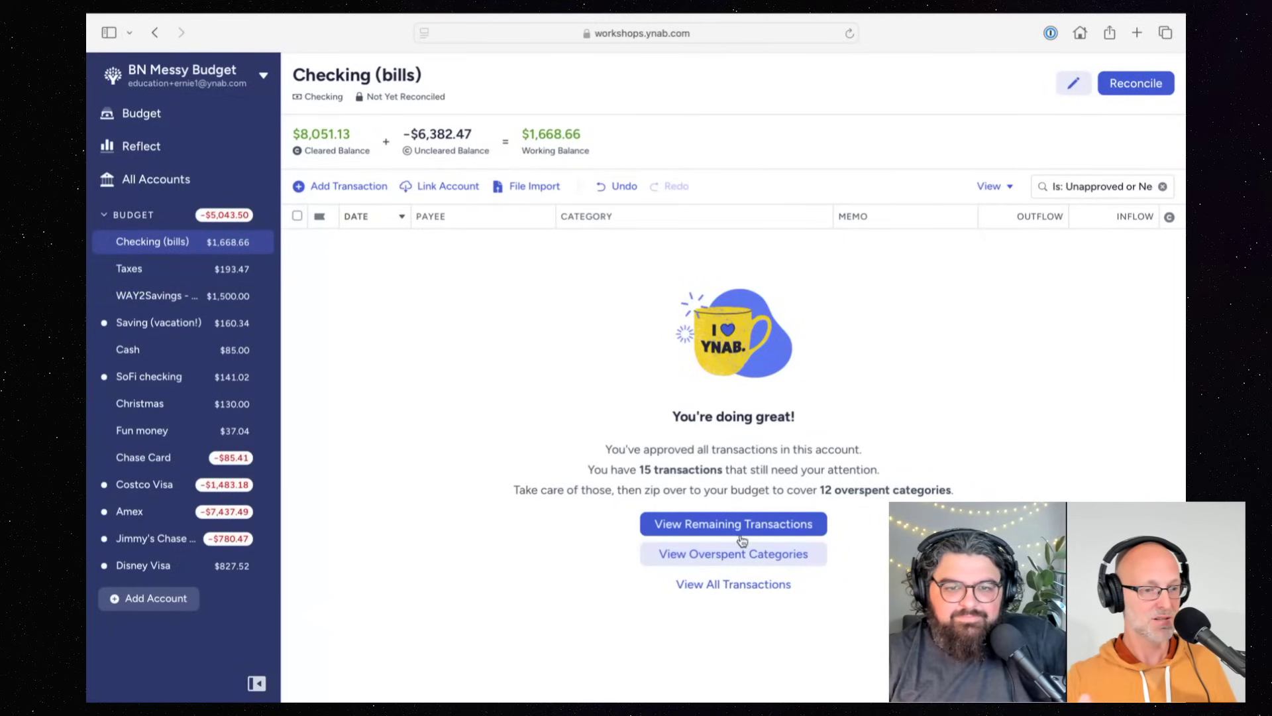
Step: Show all transactions in Checking (bills) and review which ones are cleared or uncleared
click(734, 584)
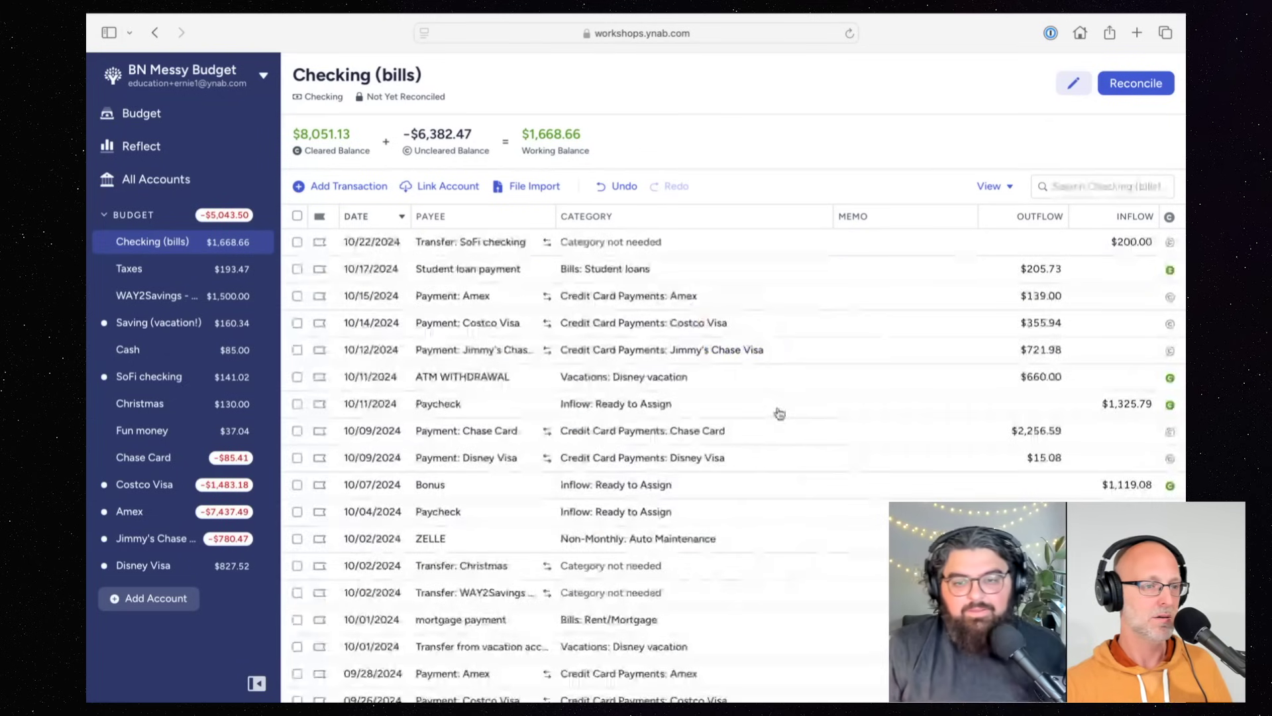
scroll(780, 412, down, 3)
scroll(779, 424, down, 8)
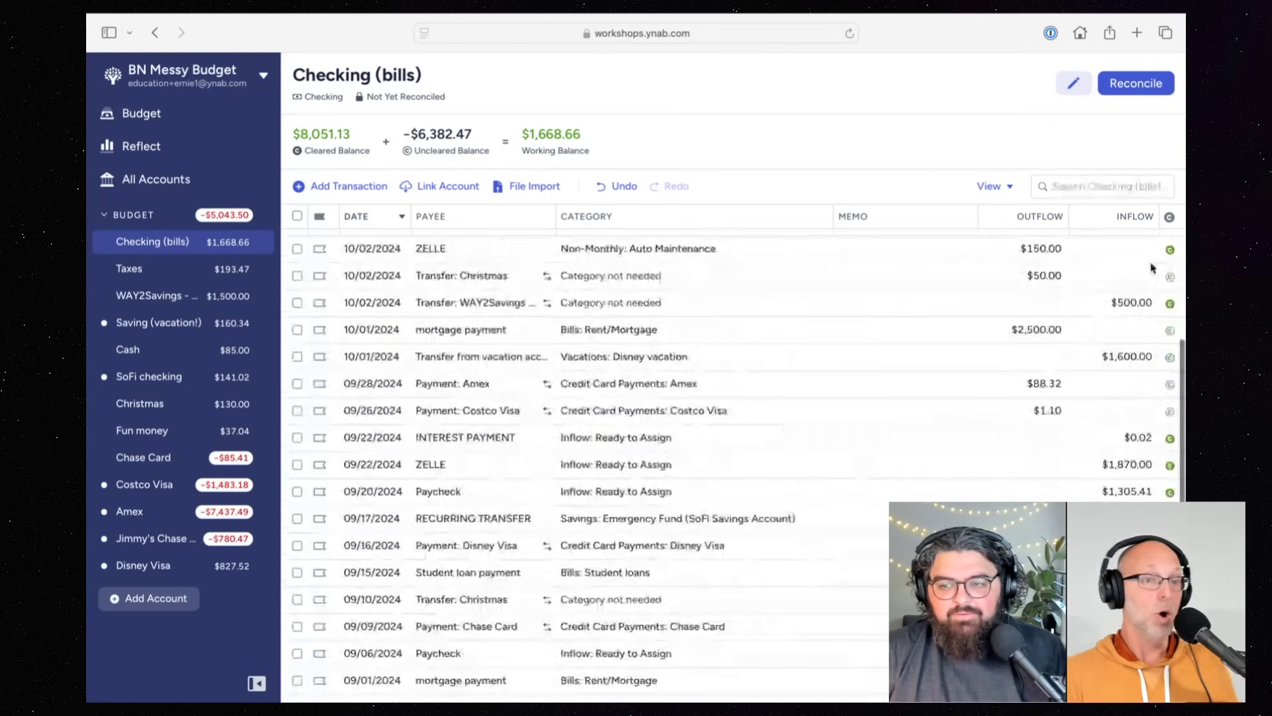
scroll(1151, 268, up, 3)
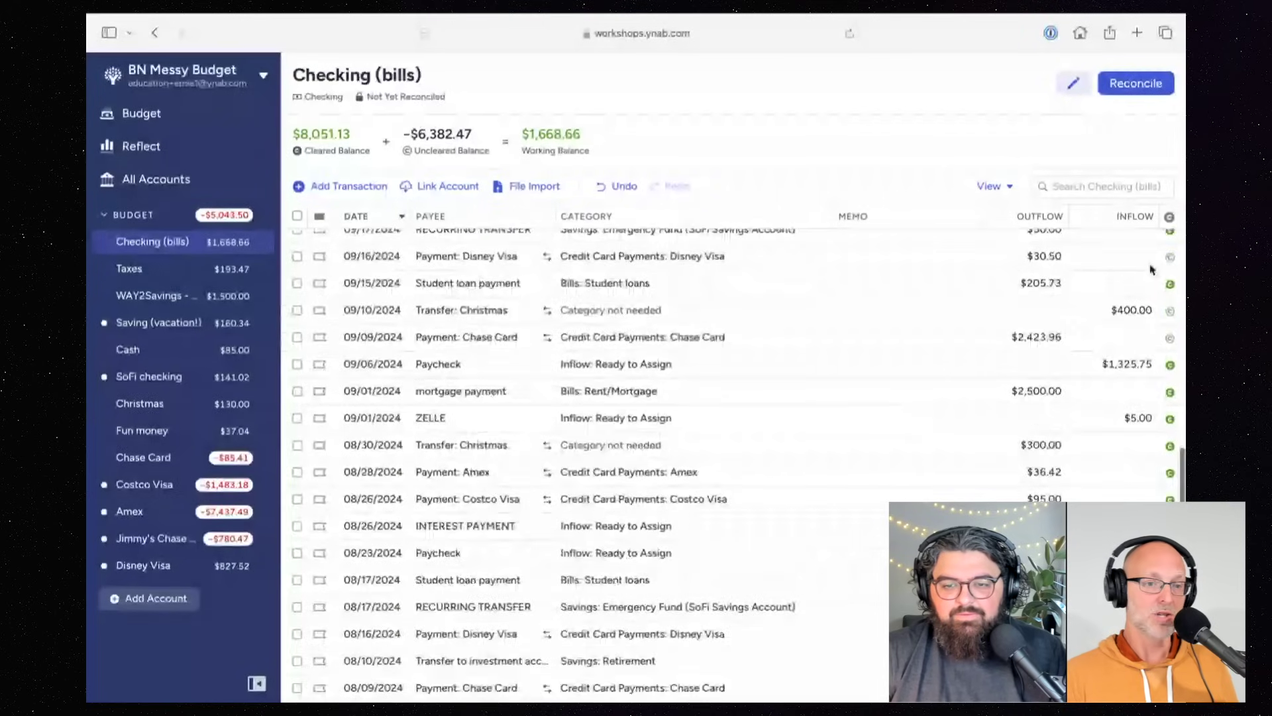
scroll(1152, 268, up, 5)
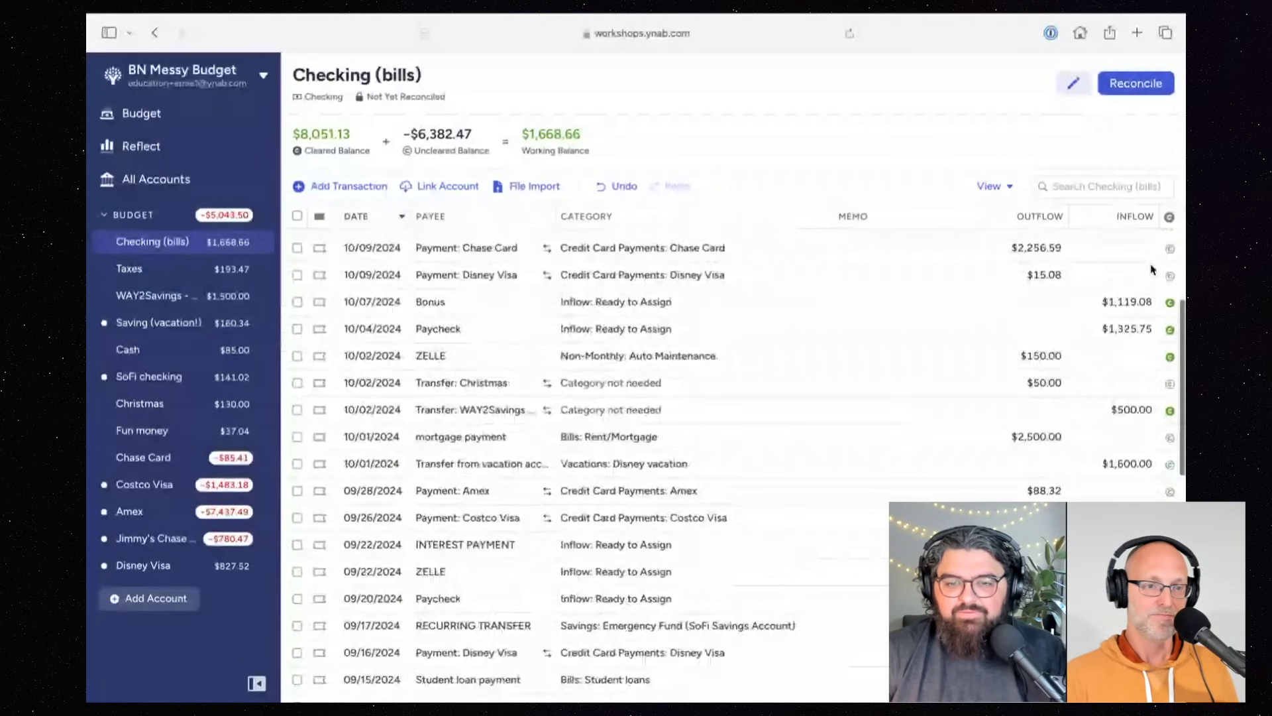
scroll(1152, 269, up, 3)
Step: Start reconciling Checking (bills), reject the suggested current balance, enter 1,468.66 as the bank balance and continue to the register
click(1135, 84)
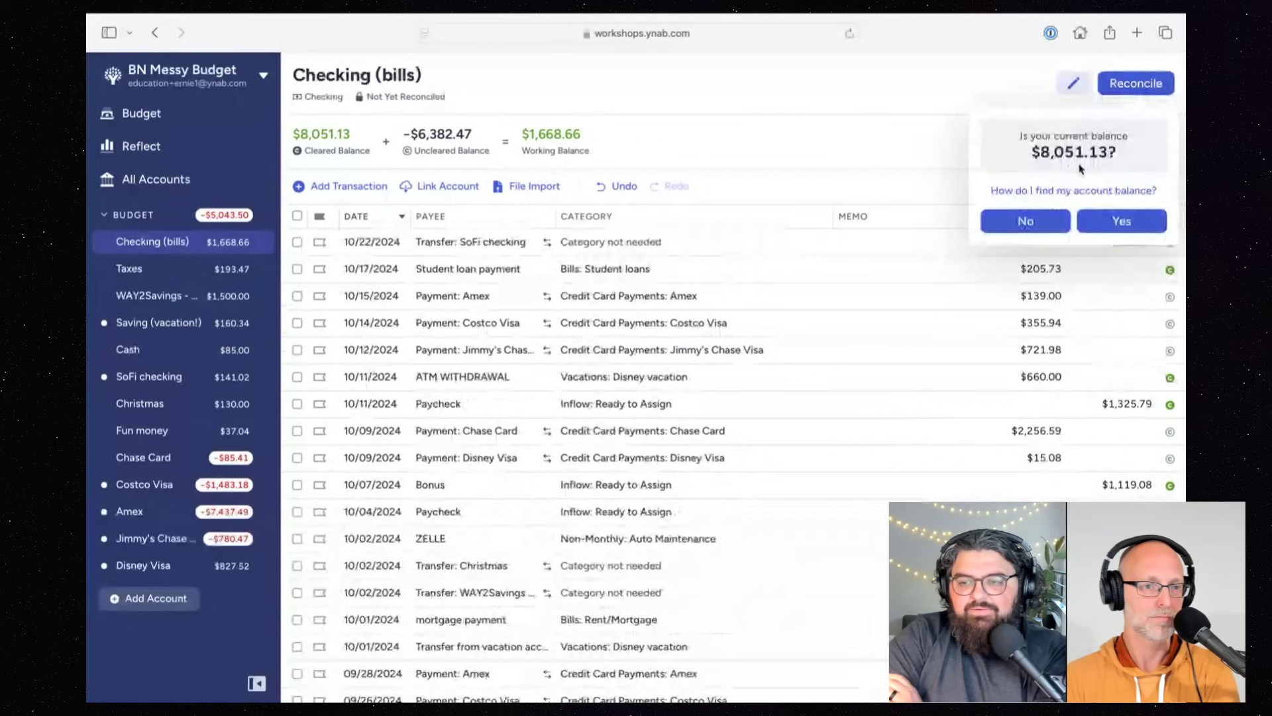
click(1060, 213)
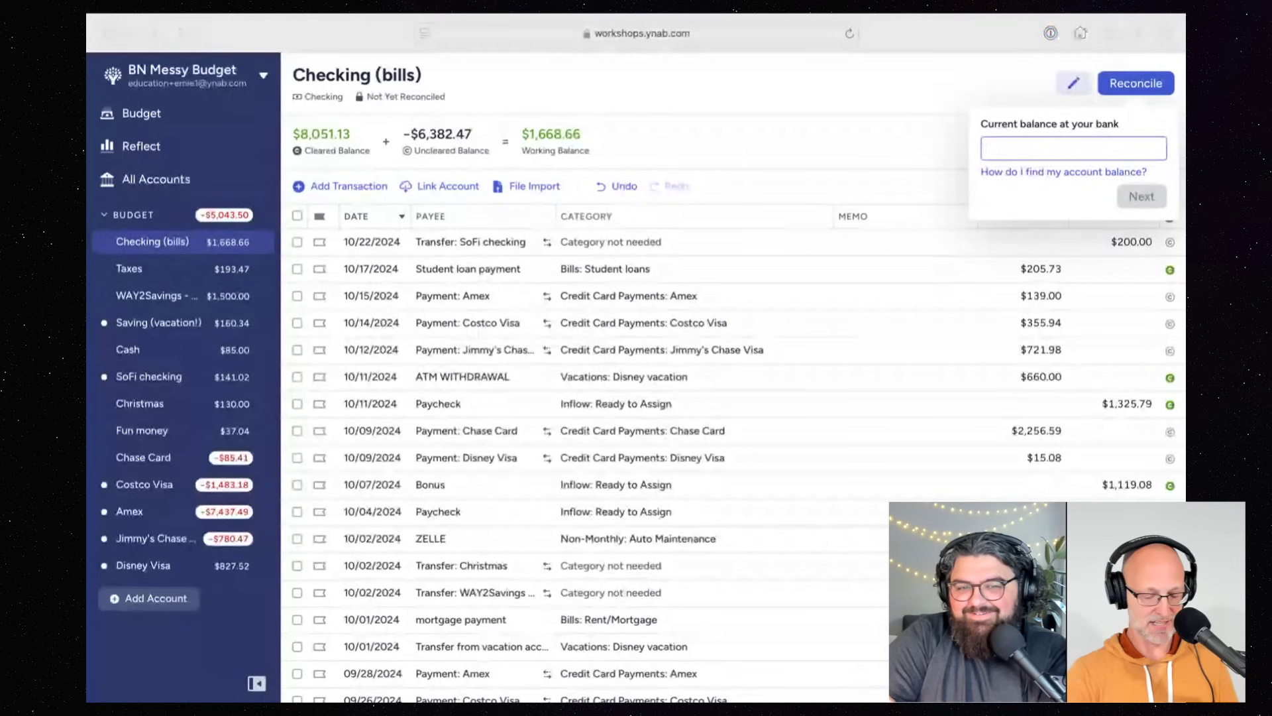
click(1136, 180)
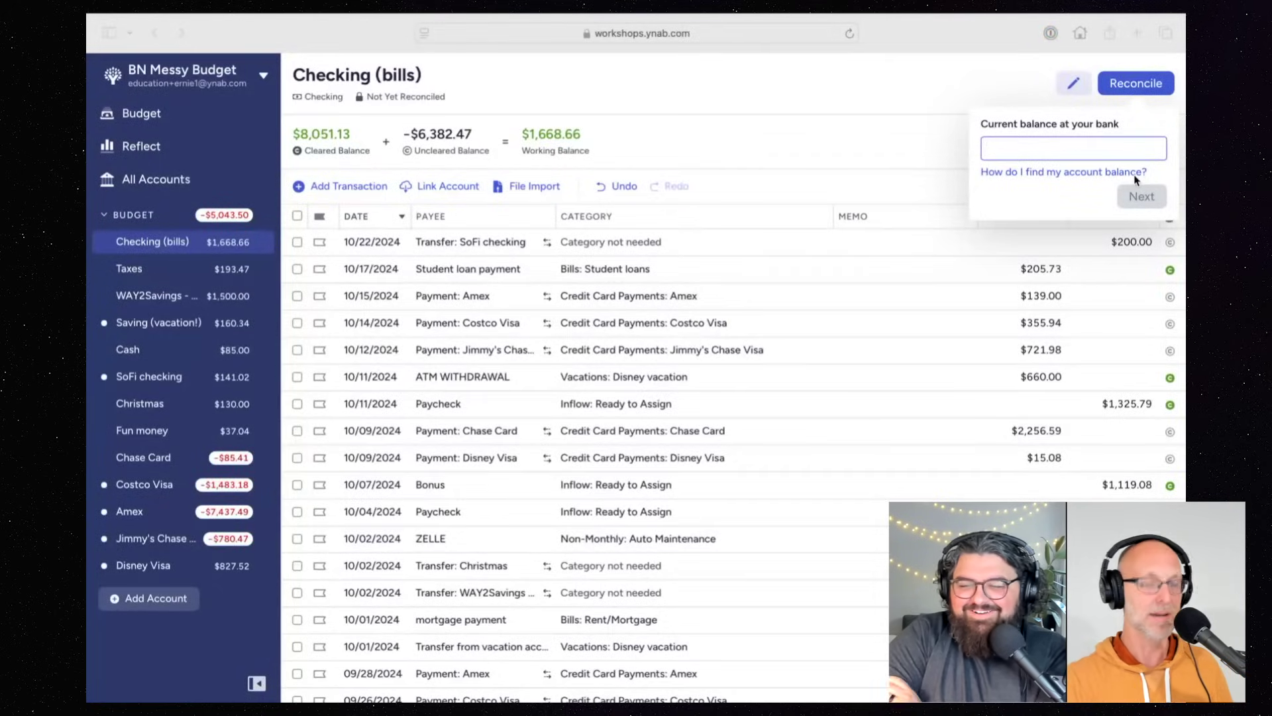
click(1077, 143)
text(1,468.66)
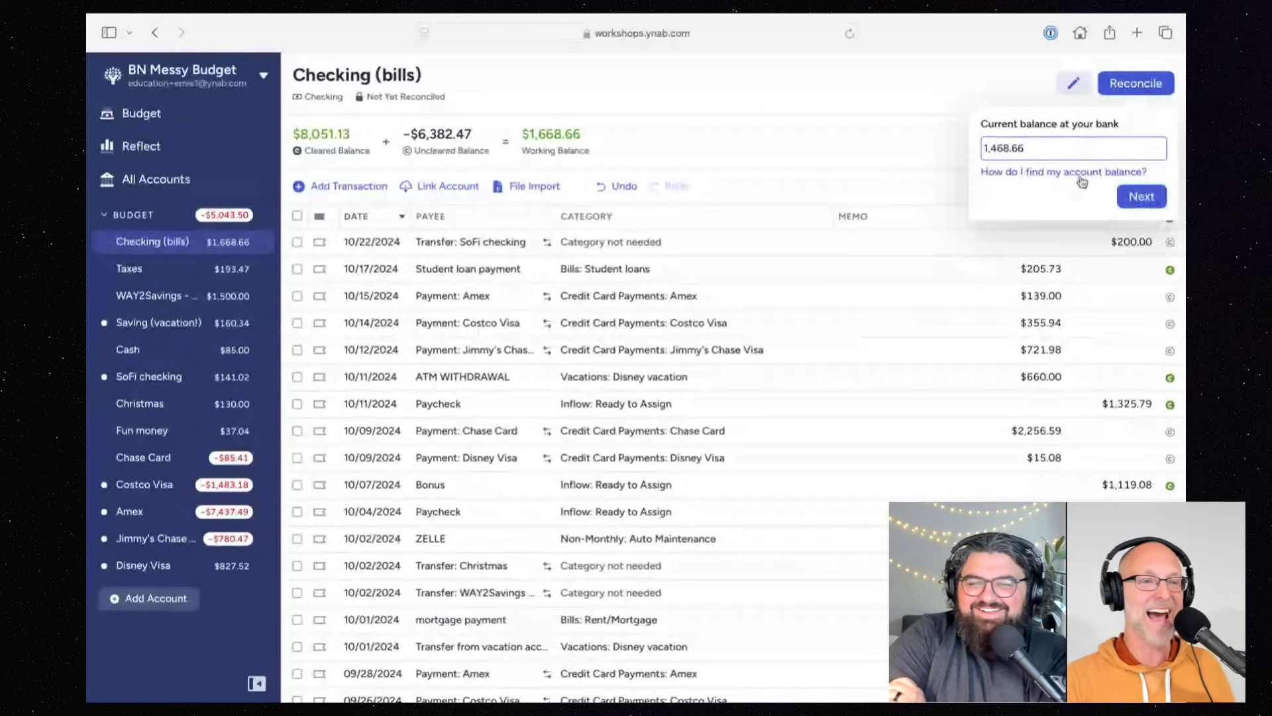
click(1143, 200)
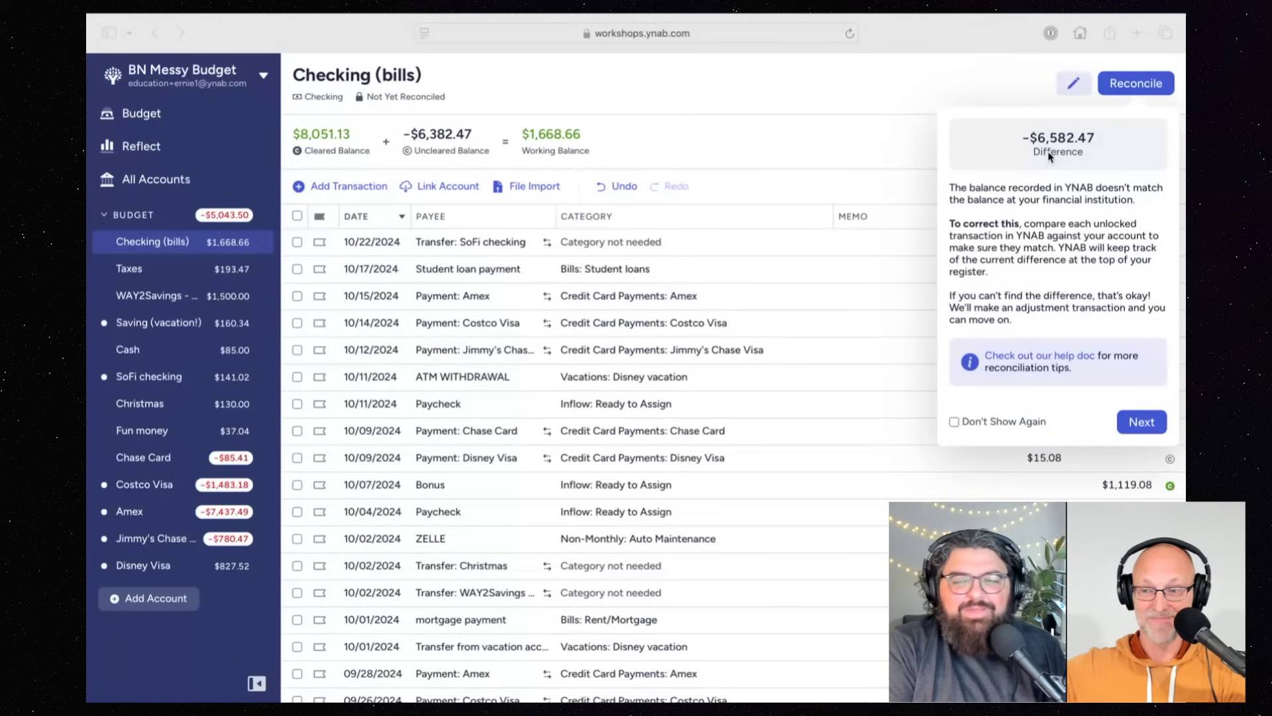
click(1147, 425)
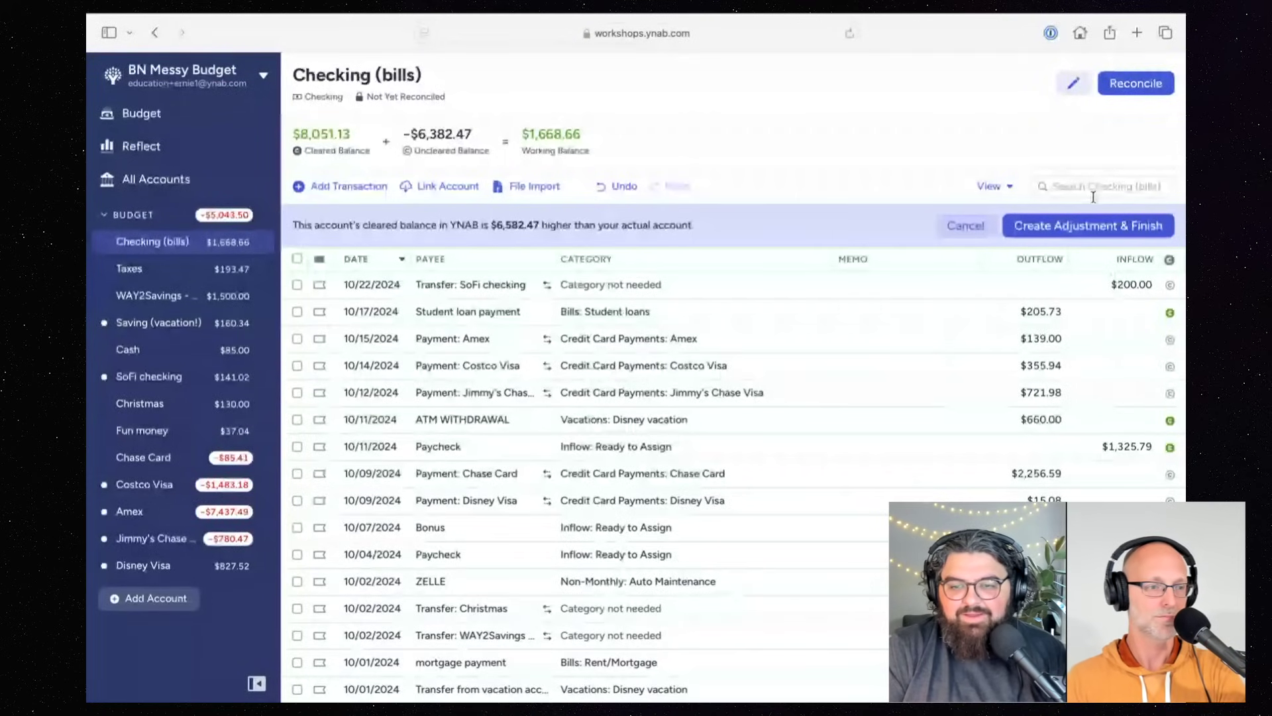
click(1074, 187)
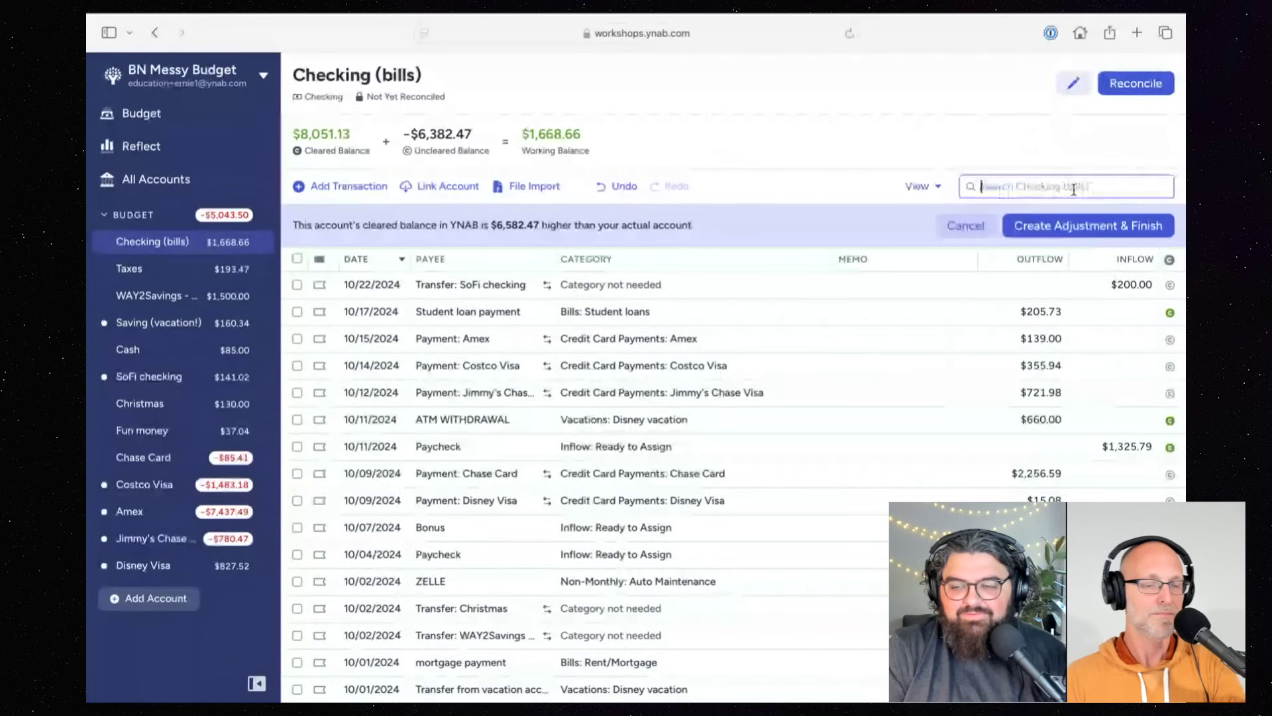
text(unc)
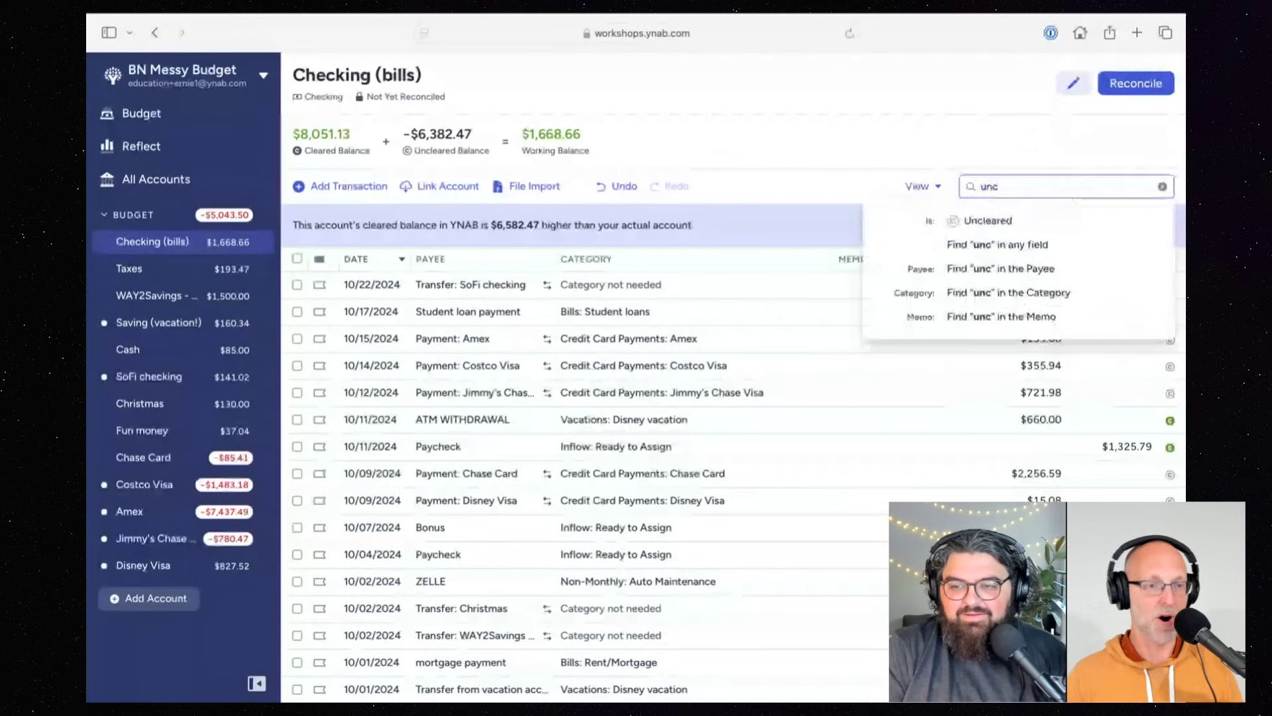
key(BackSpace)
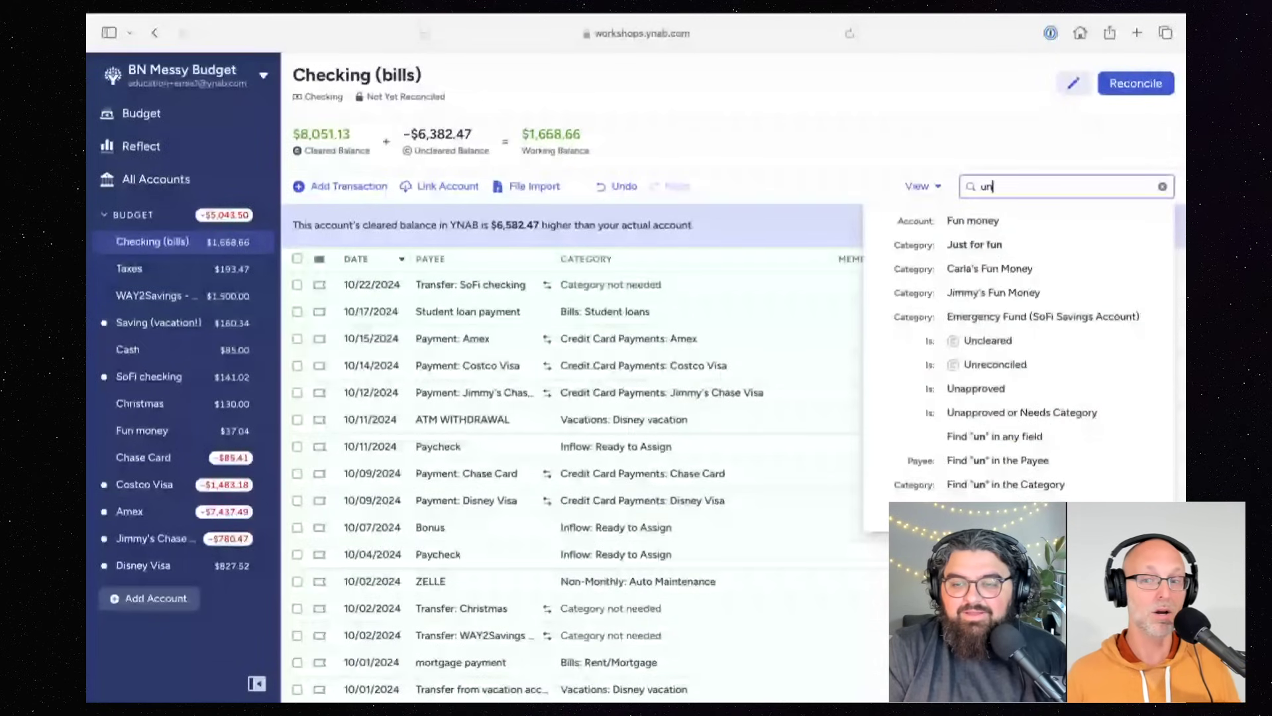
key(BackSpace)
key(BackSpace)
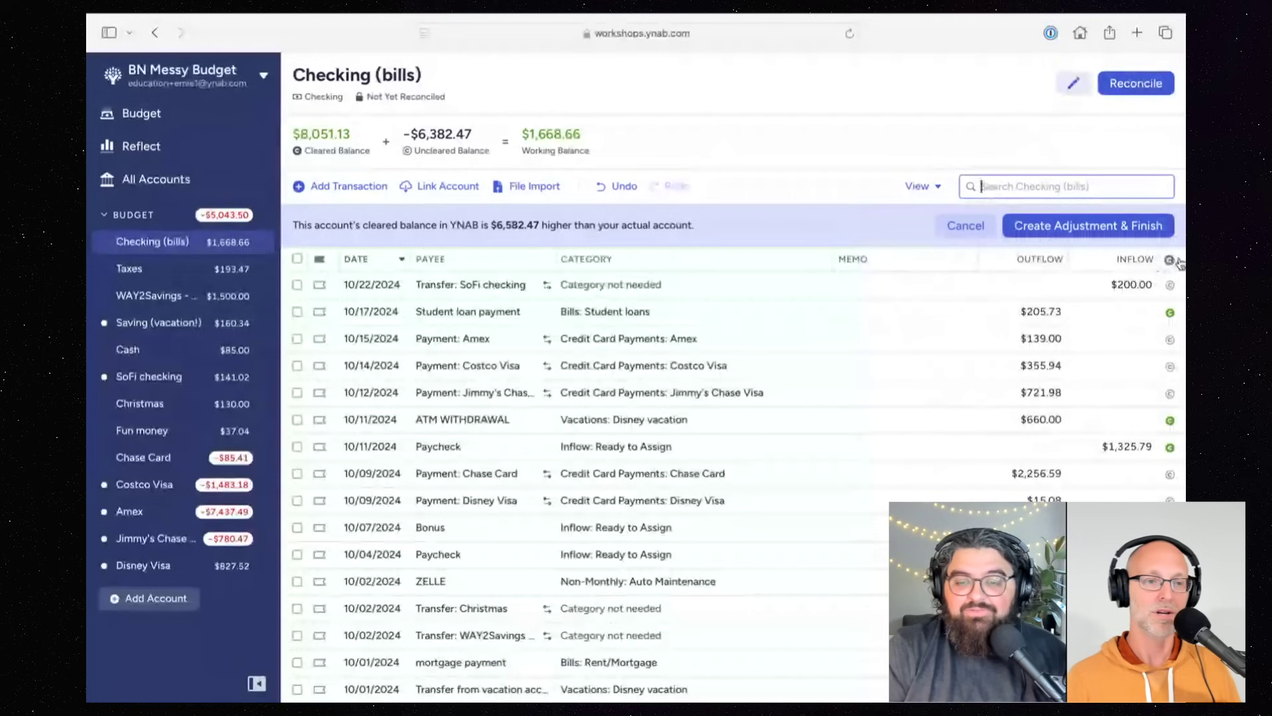
Step: Sort the Checking (bills) transactions by cleared status and review the uncleared ones against the reconciliation difference
click(1178, 264)
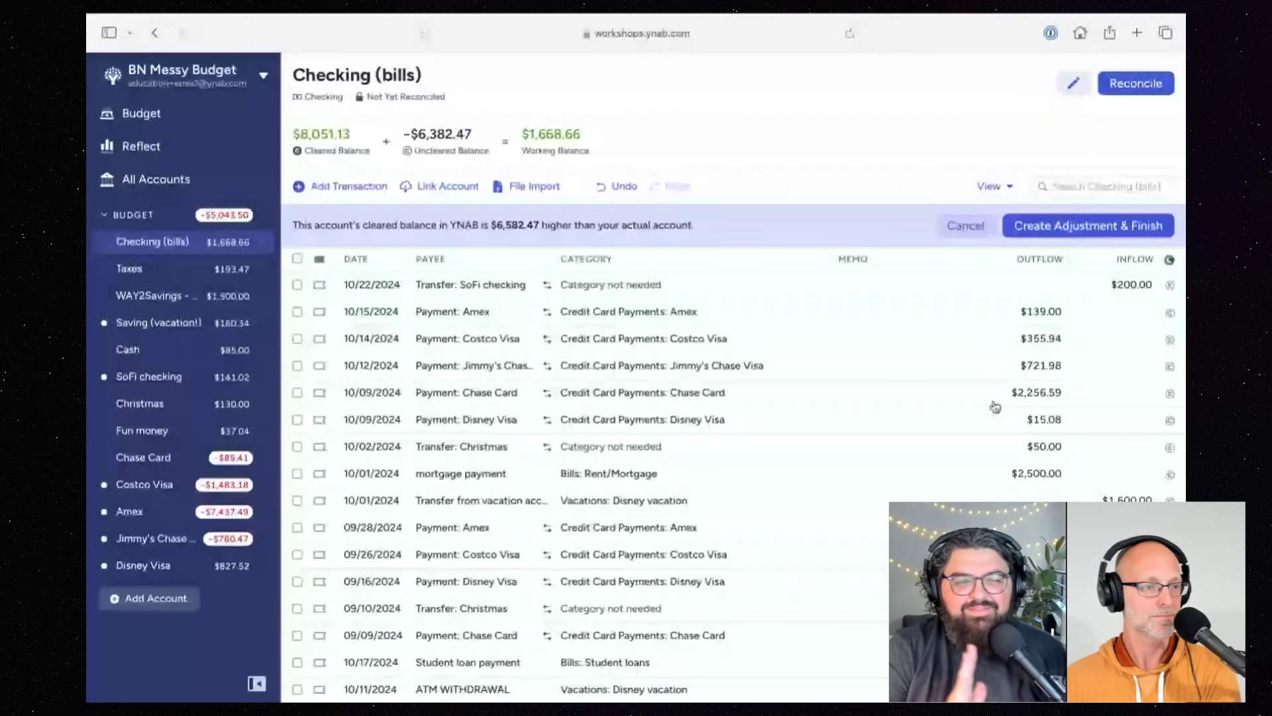
scroll(995, 406, down, 1)
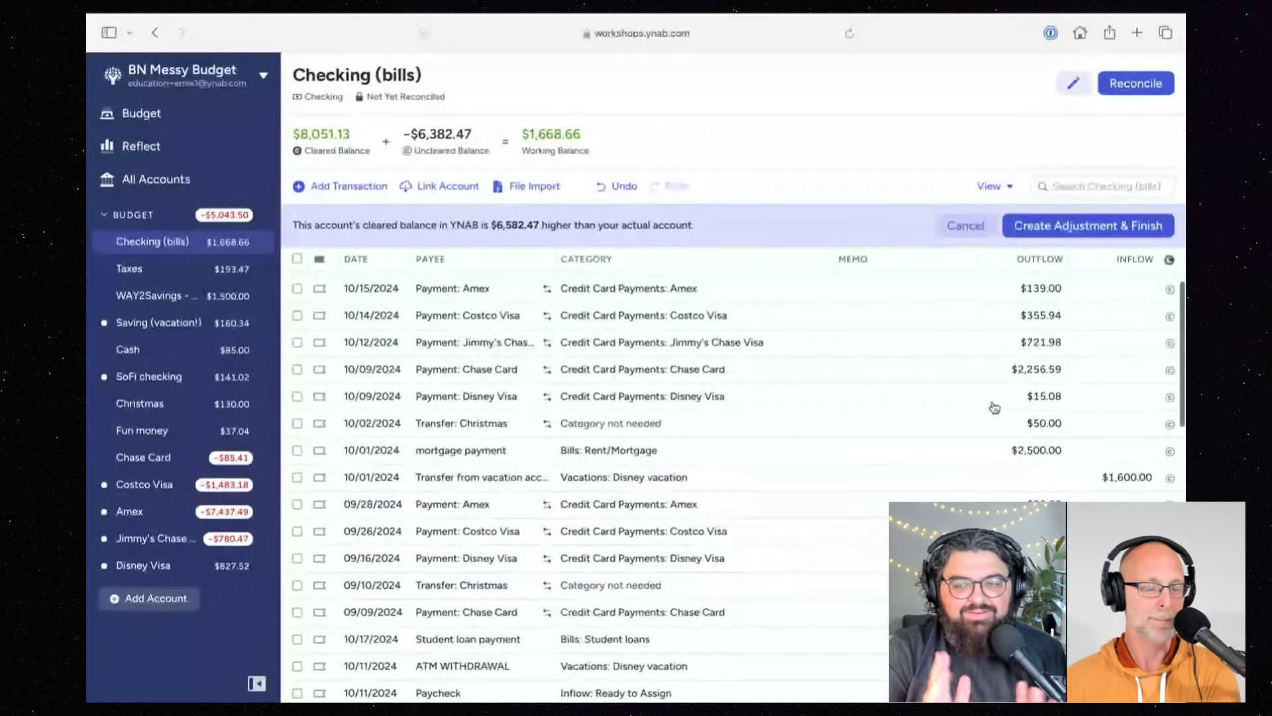
scroll(995, 407, down, 1)
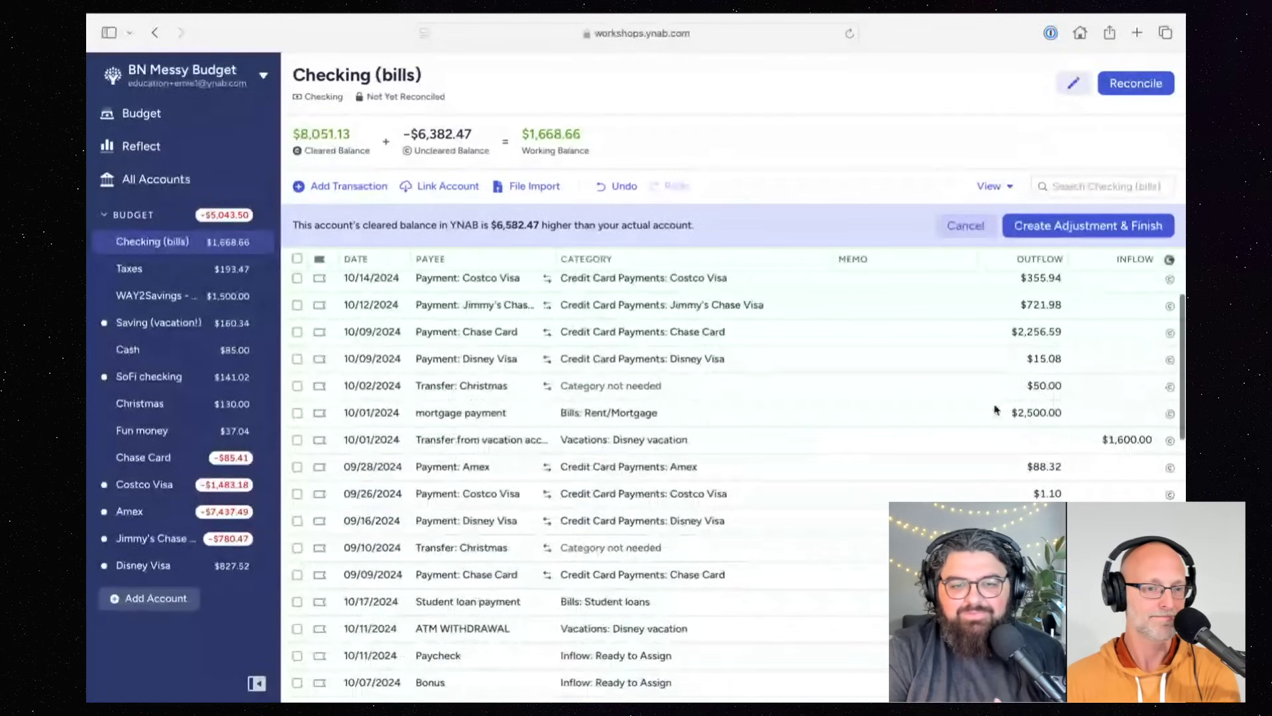
scroll(995, 407, up, 2)
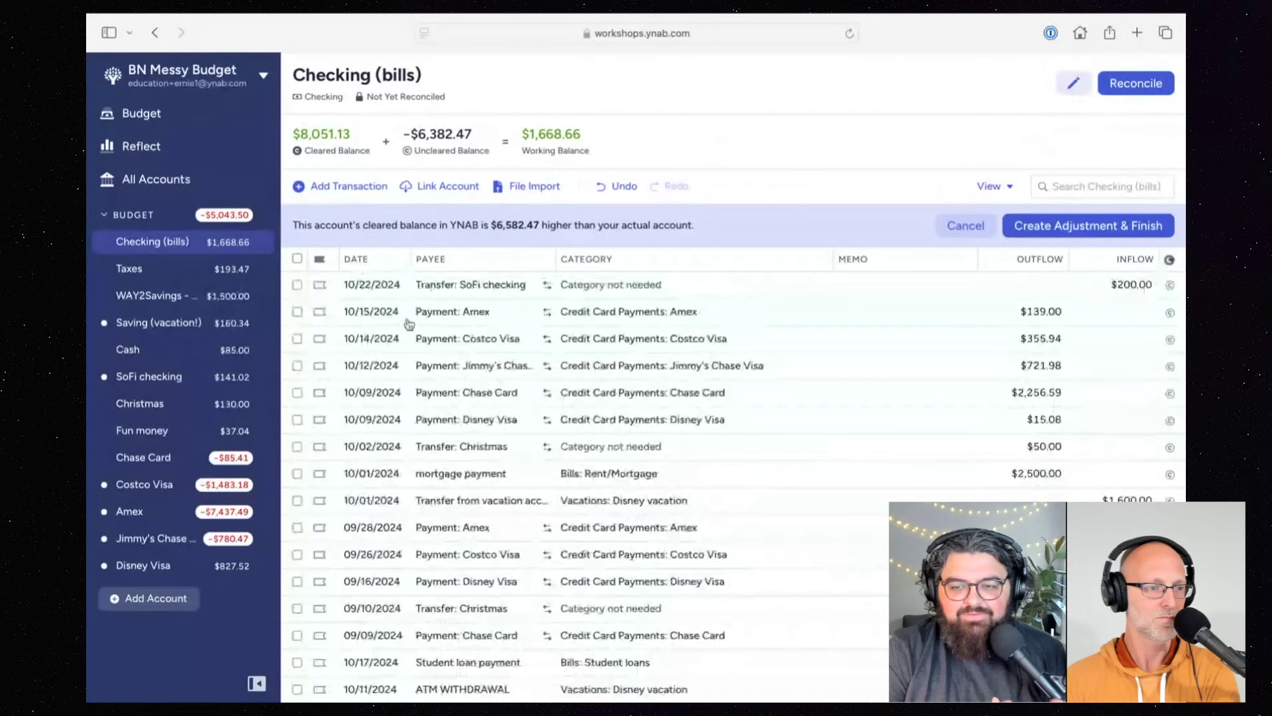
scroll(578, 431, up, 1)
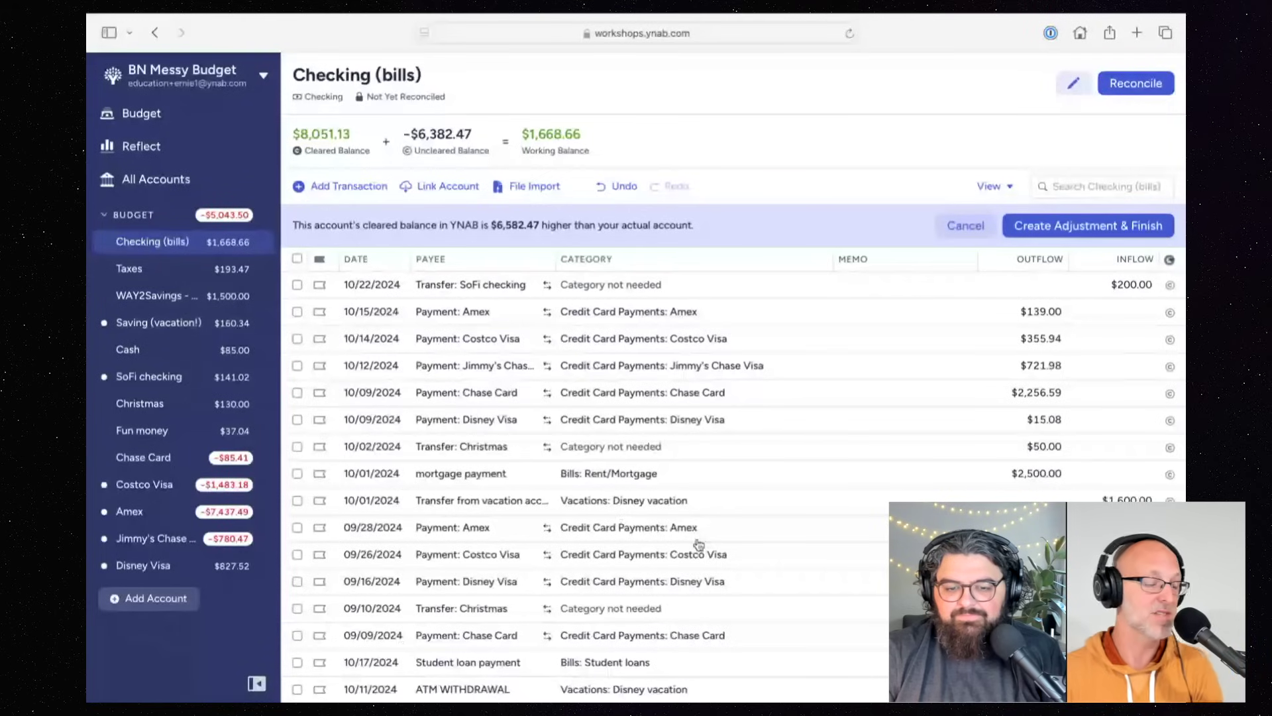
scroll(802, 546, down, 5)
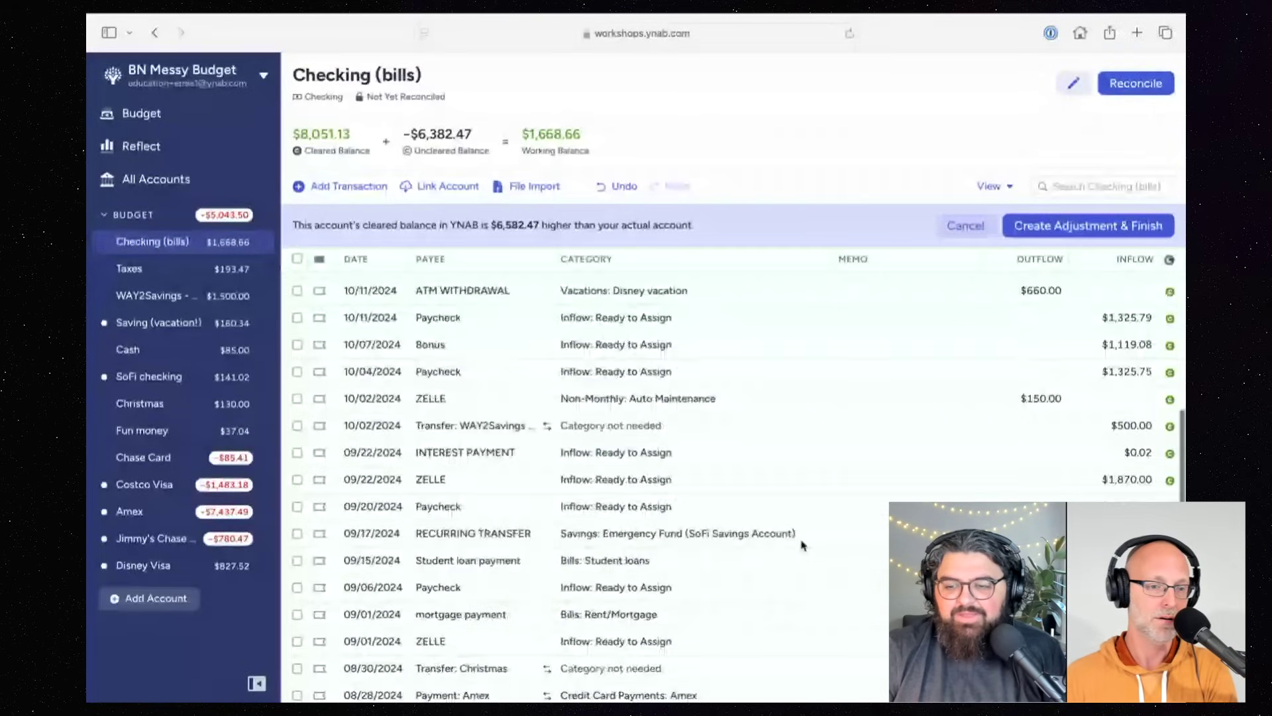
scroll(802, 546, down, 3)
scroll(803, 541, up, 10)
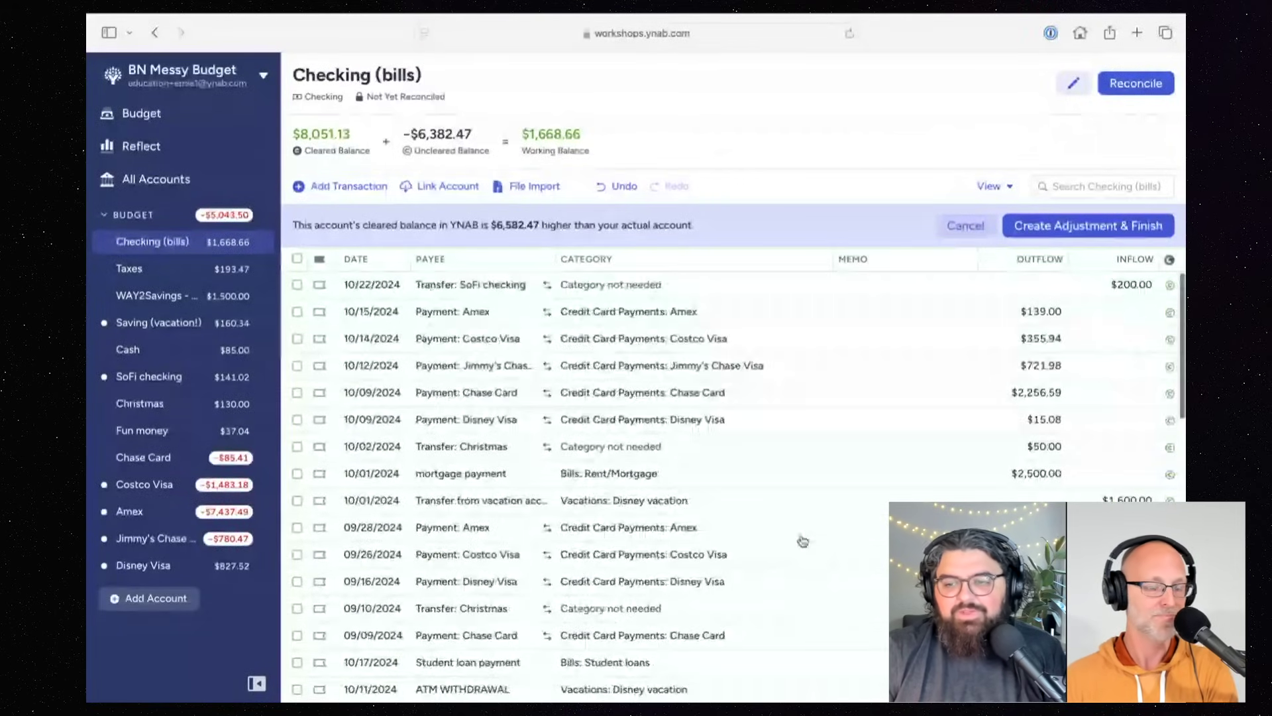
scroll(824, 530, down, 1)
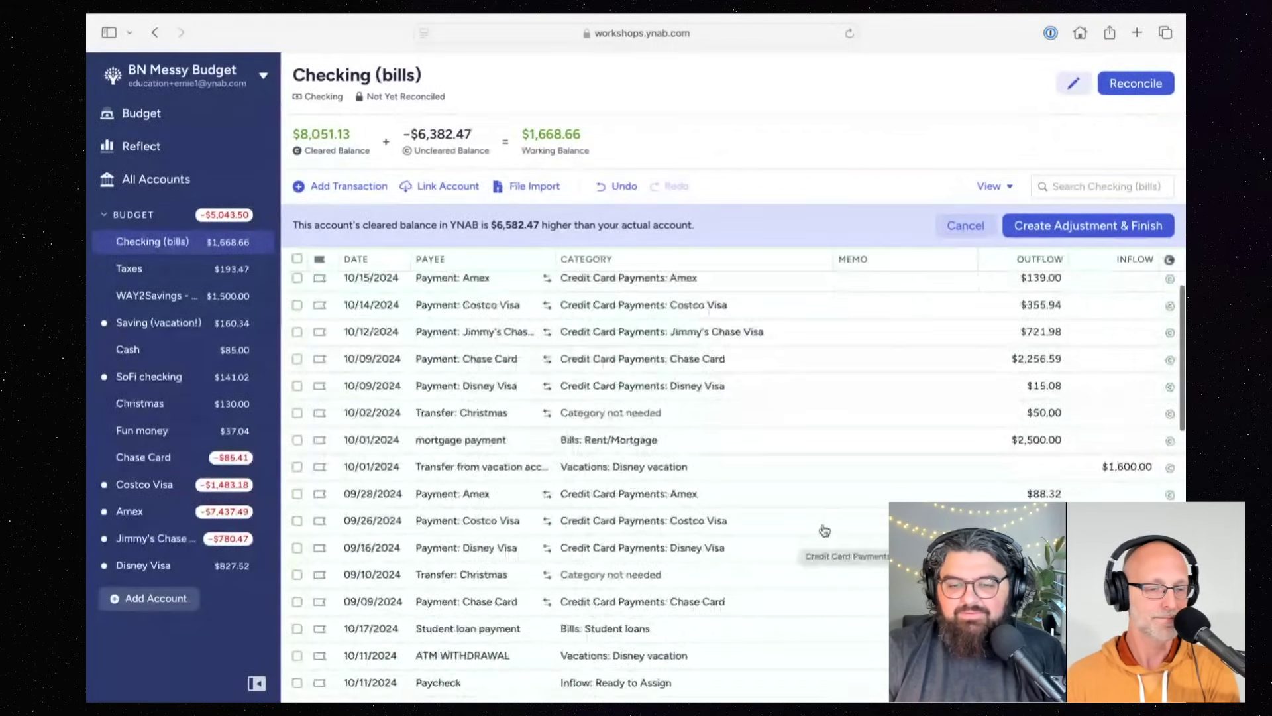
scroll(824, 530, down, 2)
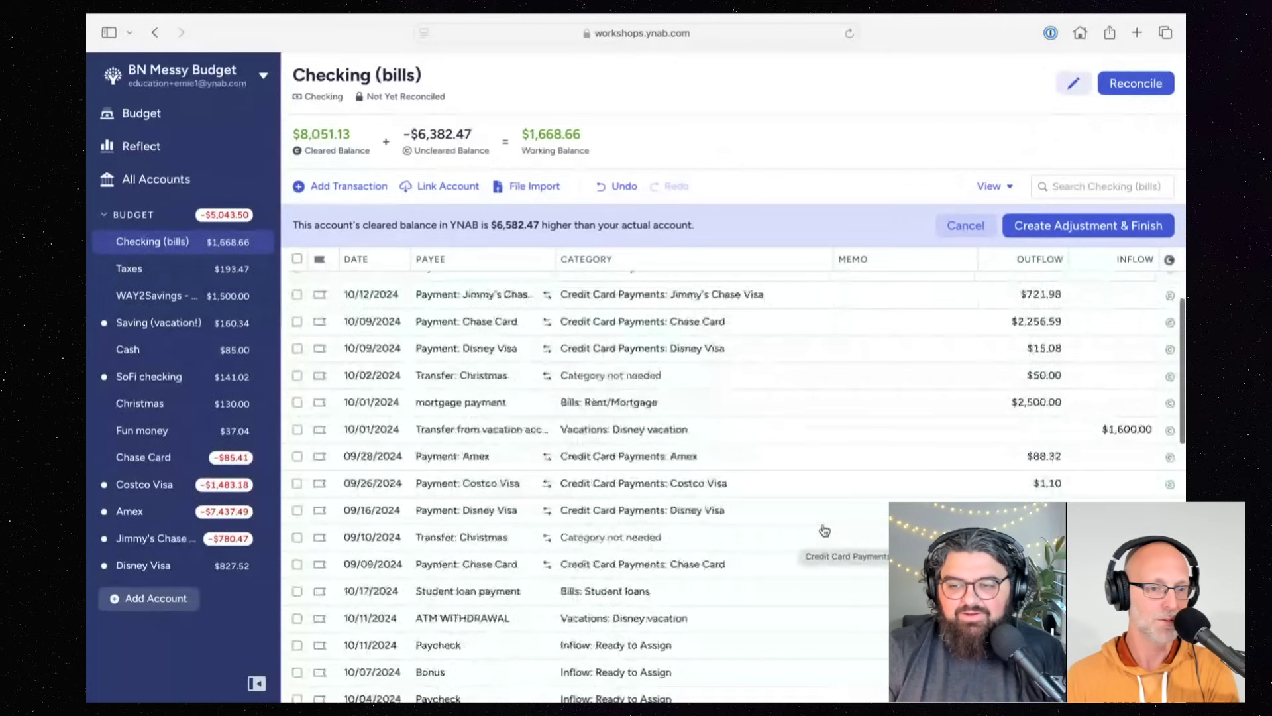
scroll(817, 534, up, 3)
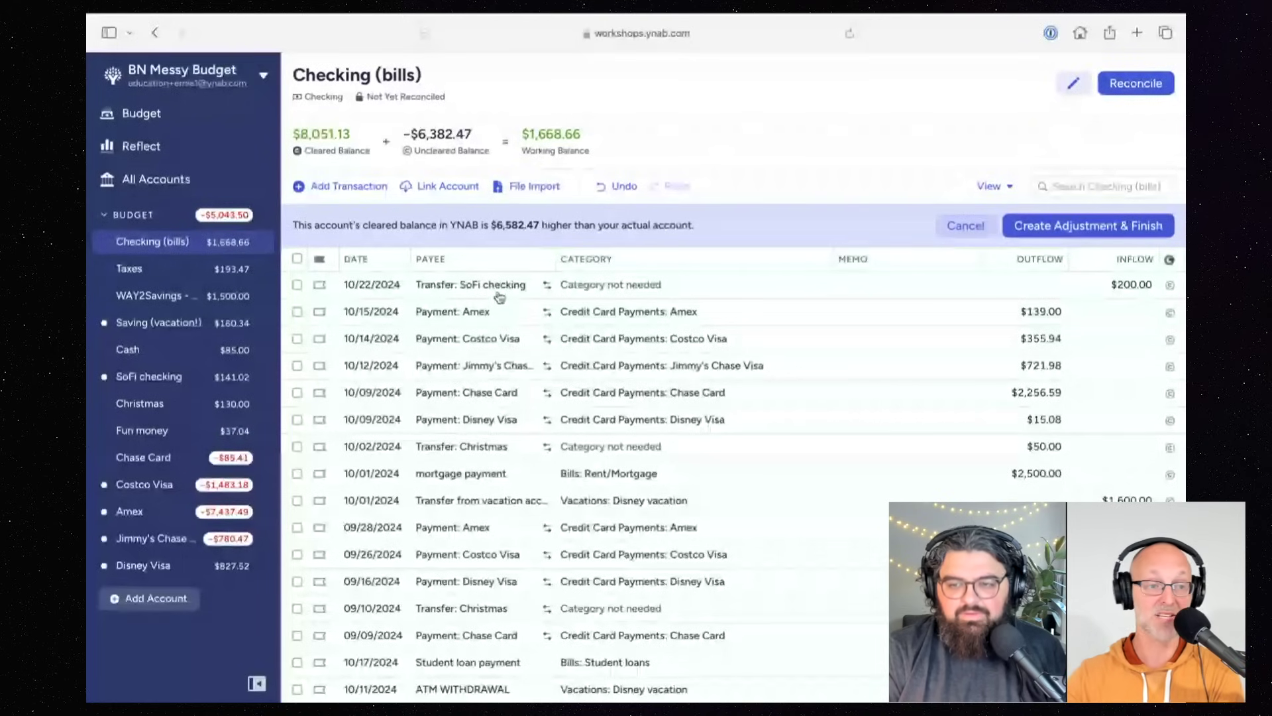
click(297, 312)
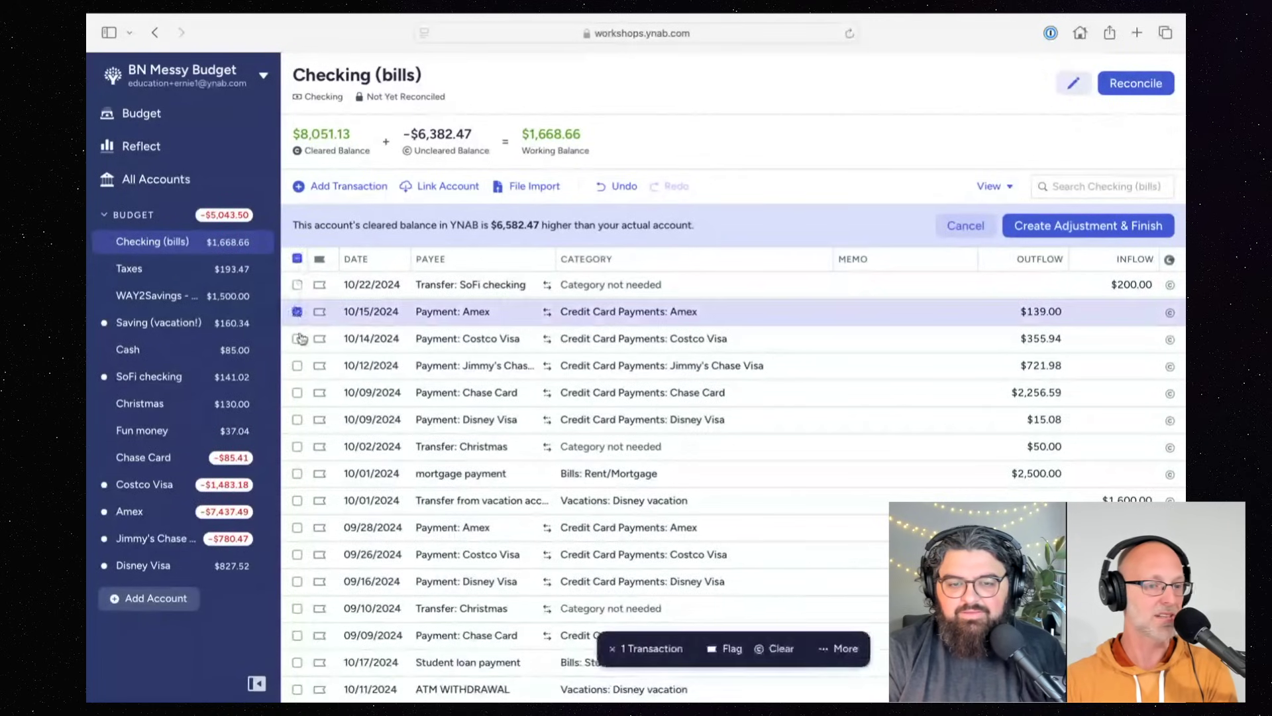
click(296, 338)
click(296, 365)
click(297, 392)
click(296, 420)
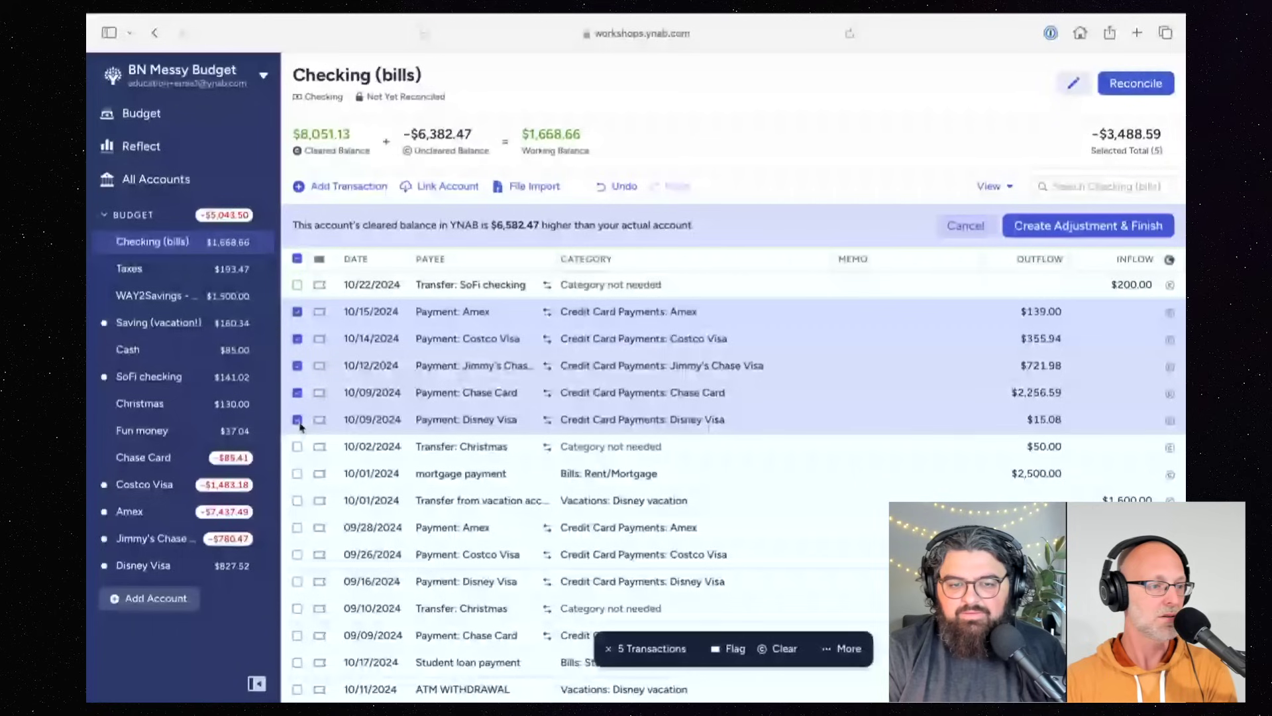
click(297, 446)
click(297, 473)
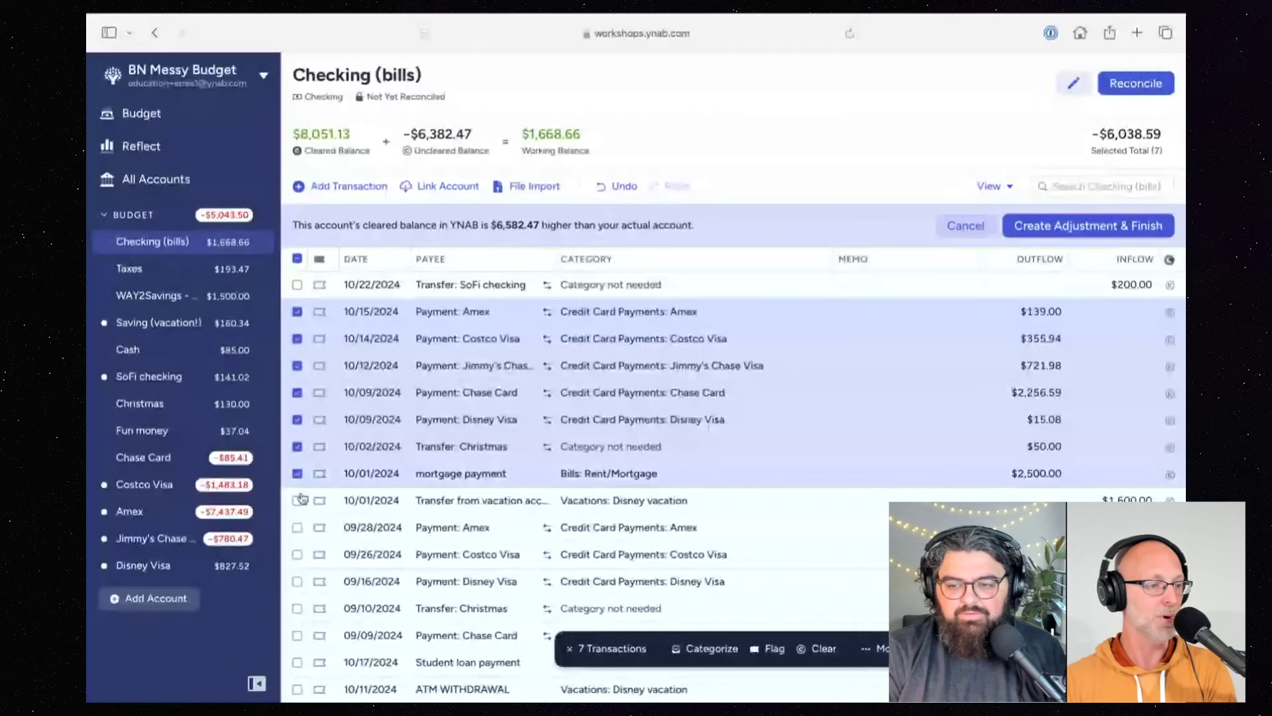
click(297, 500)
click(297, 527)
click(297, 554)
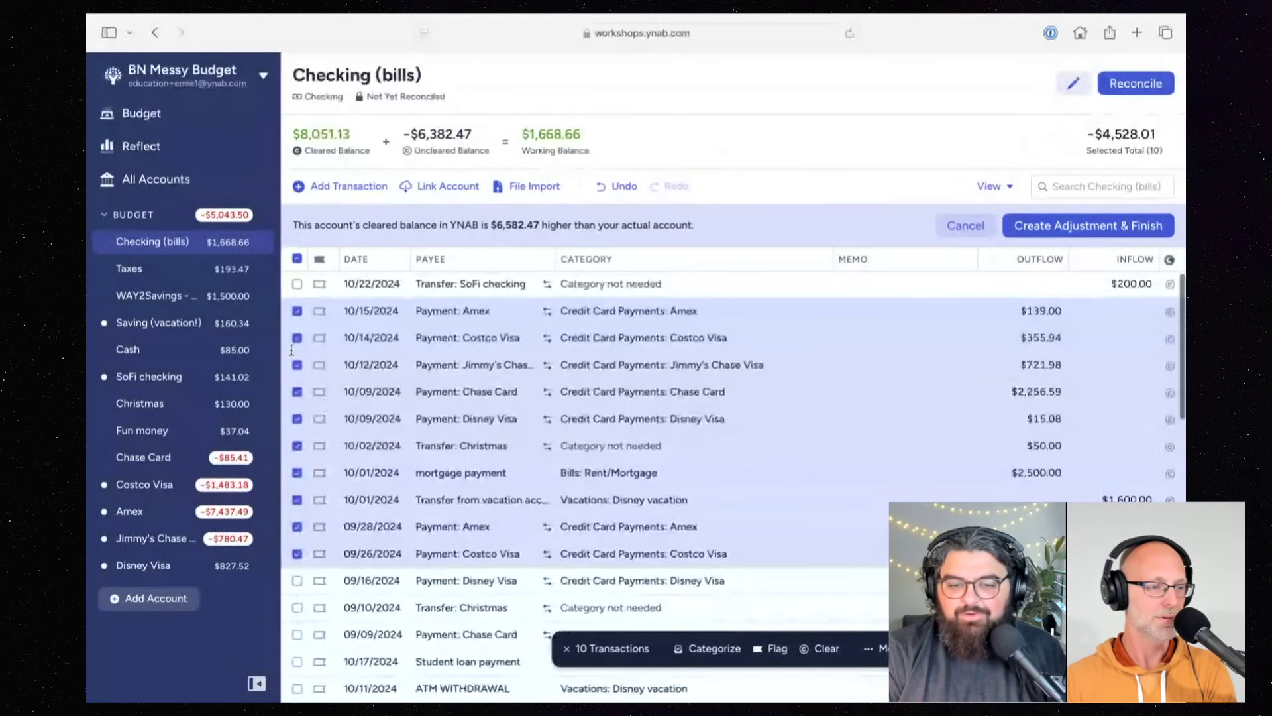
click(297, 311)
click(296, 338)
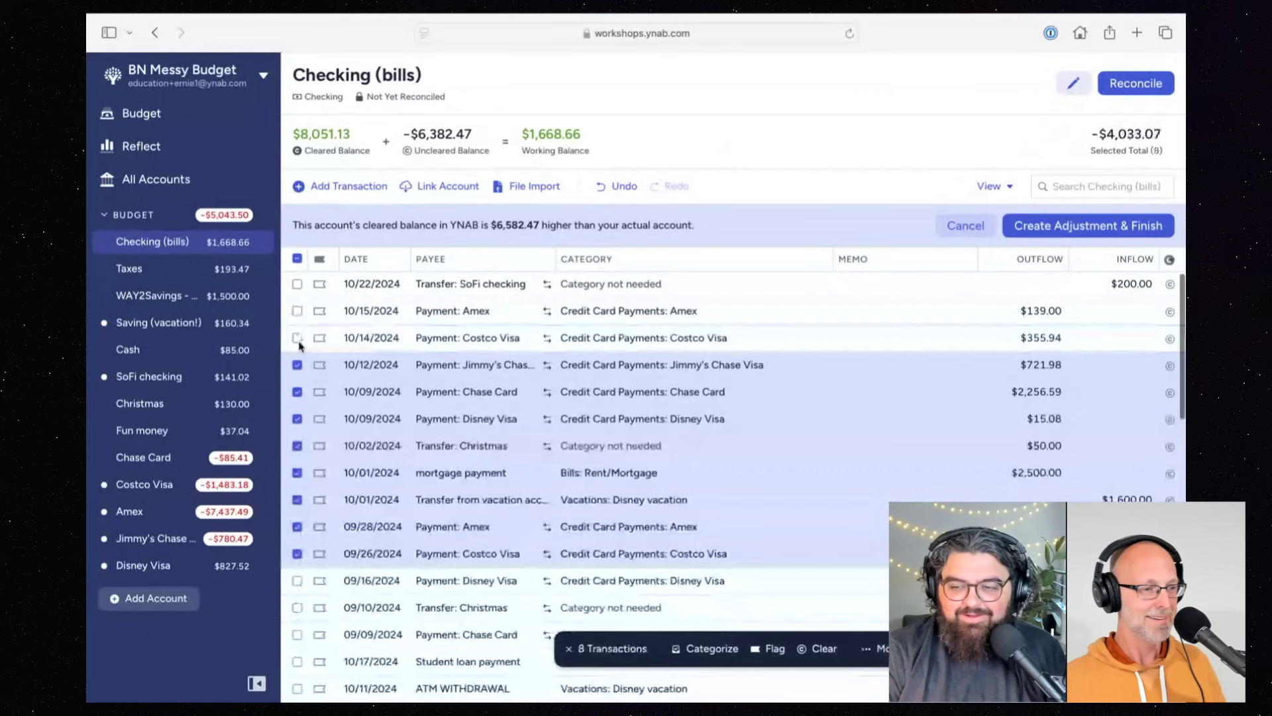
click(297, 258)
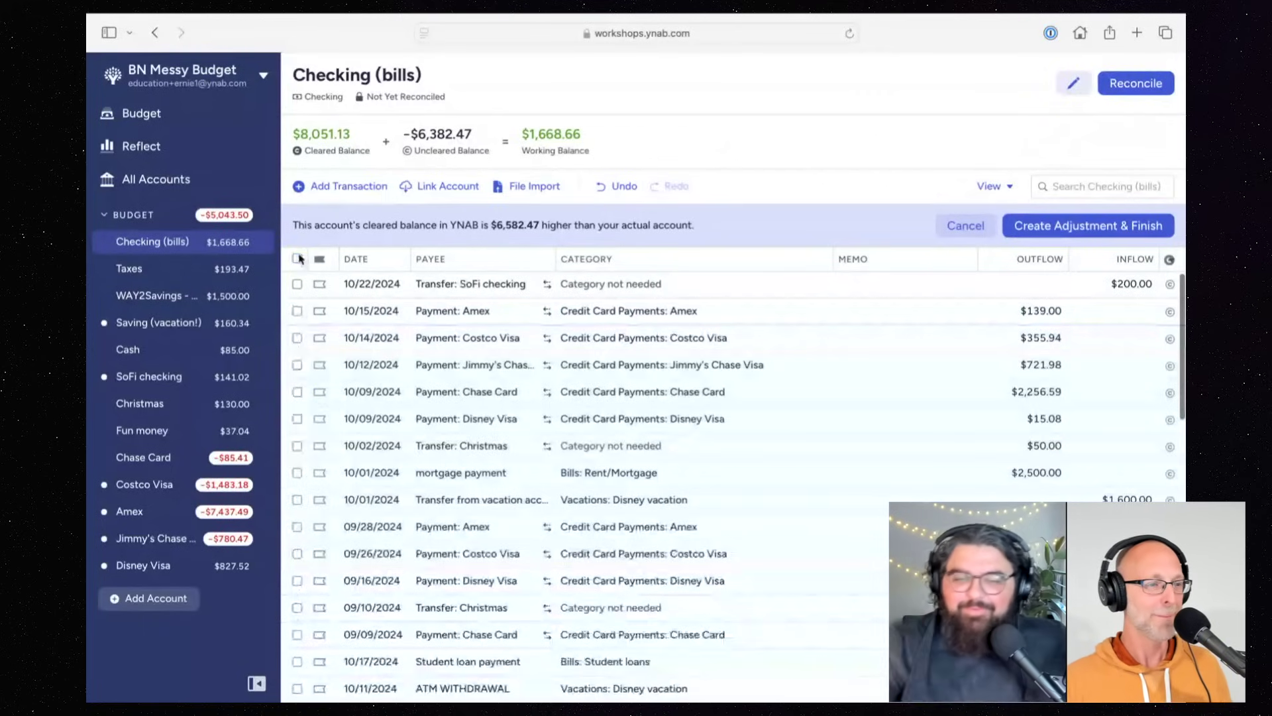
Step: Mark all uncleared transactions from the 10/15/2024 Amex payment through the 09/09/2024 Chase Card payment as cleared, then deselect them
click(298, 313)
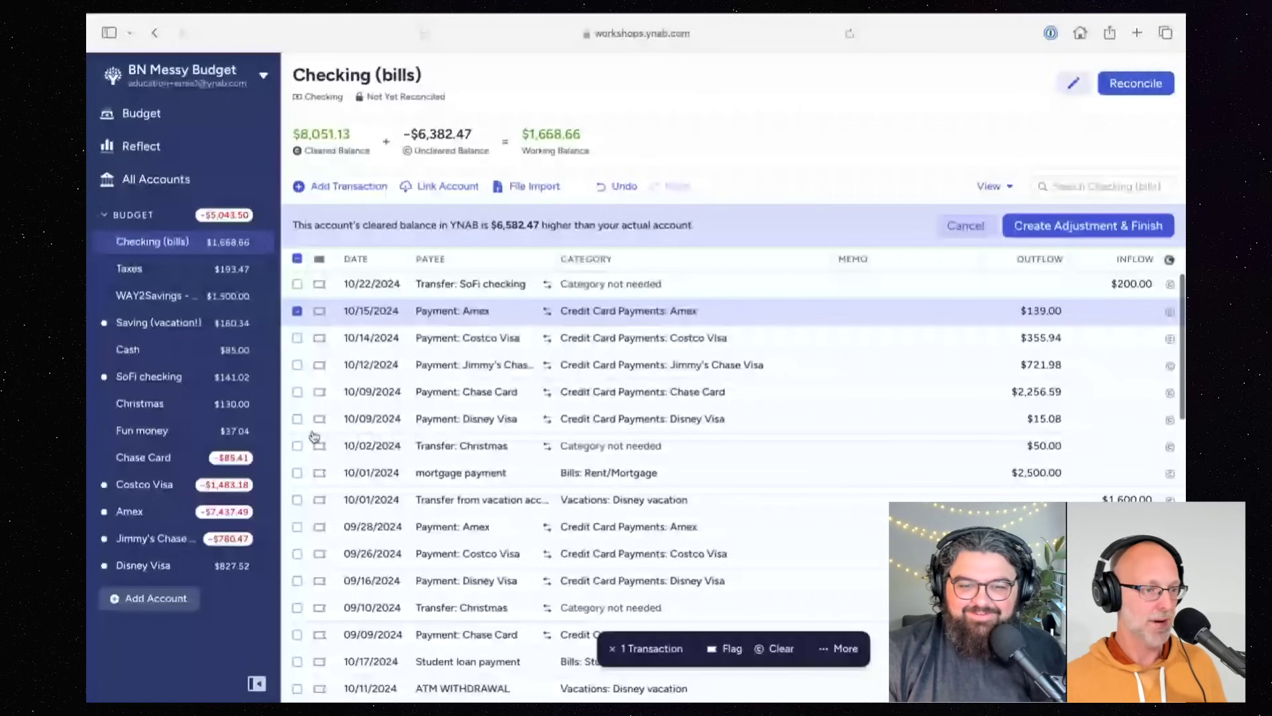
scroll(316, 464, down, 1)
scroll(317, 497, down, 1)
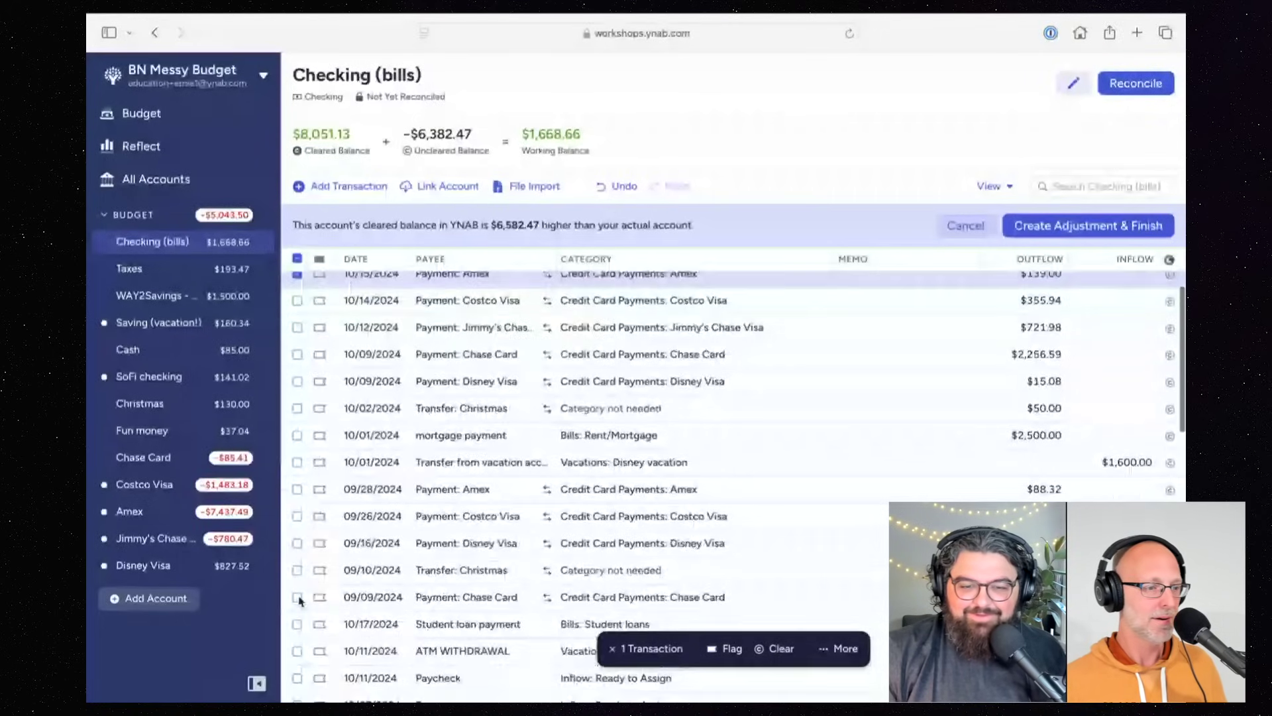
shift+click(298, 598)
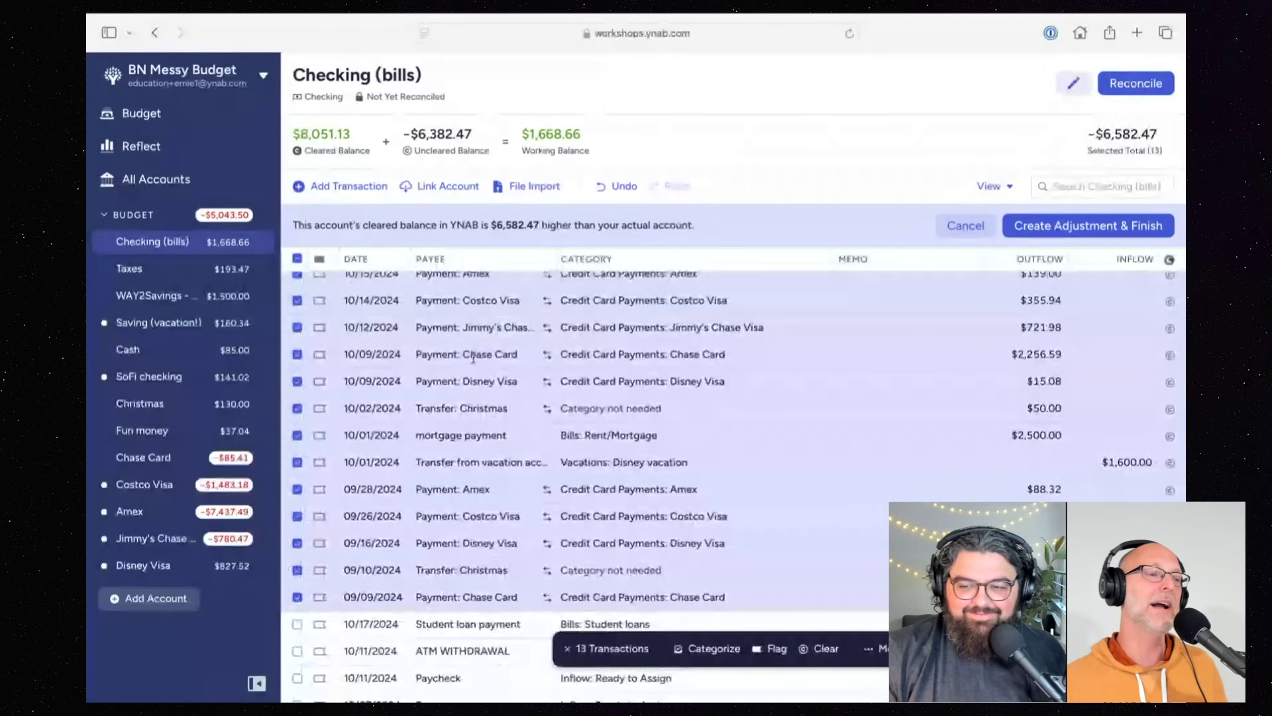
scroll(474, 359, up, 2)
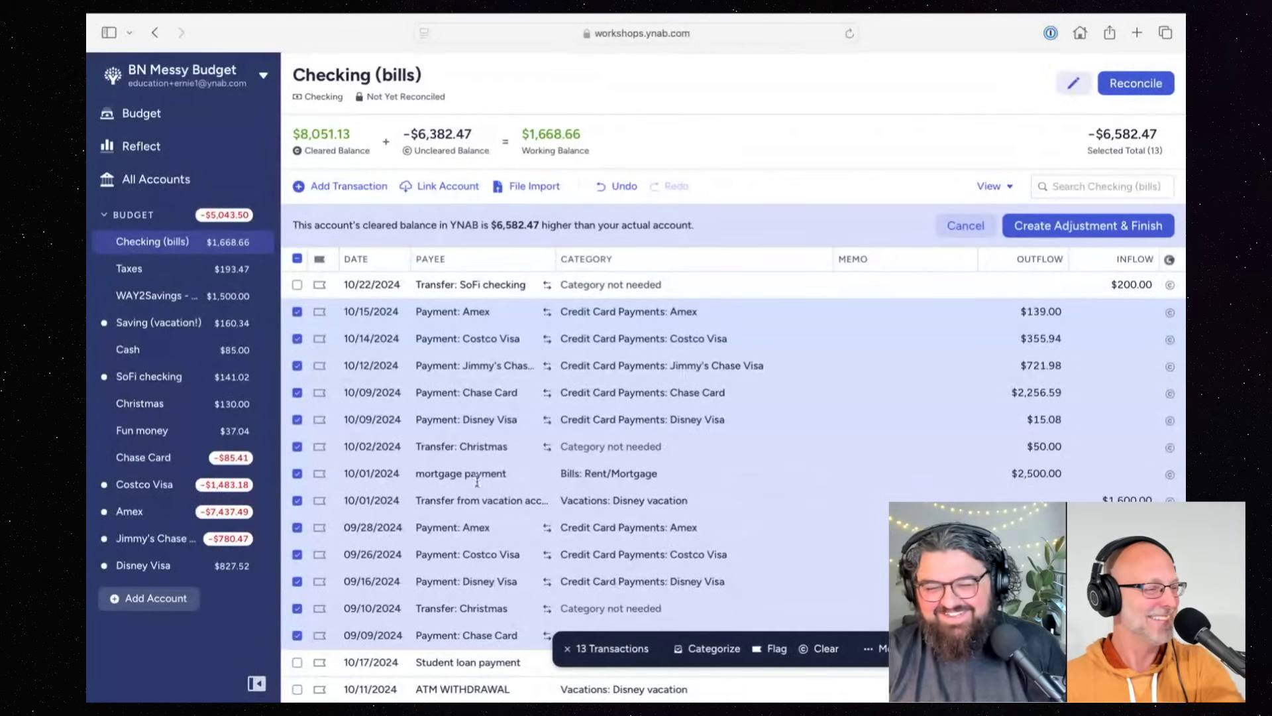
click(822, 656)
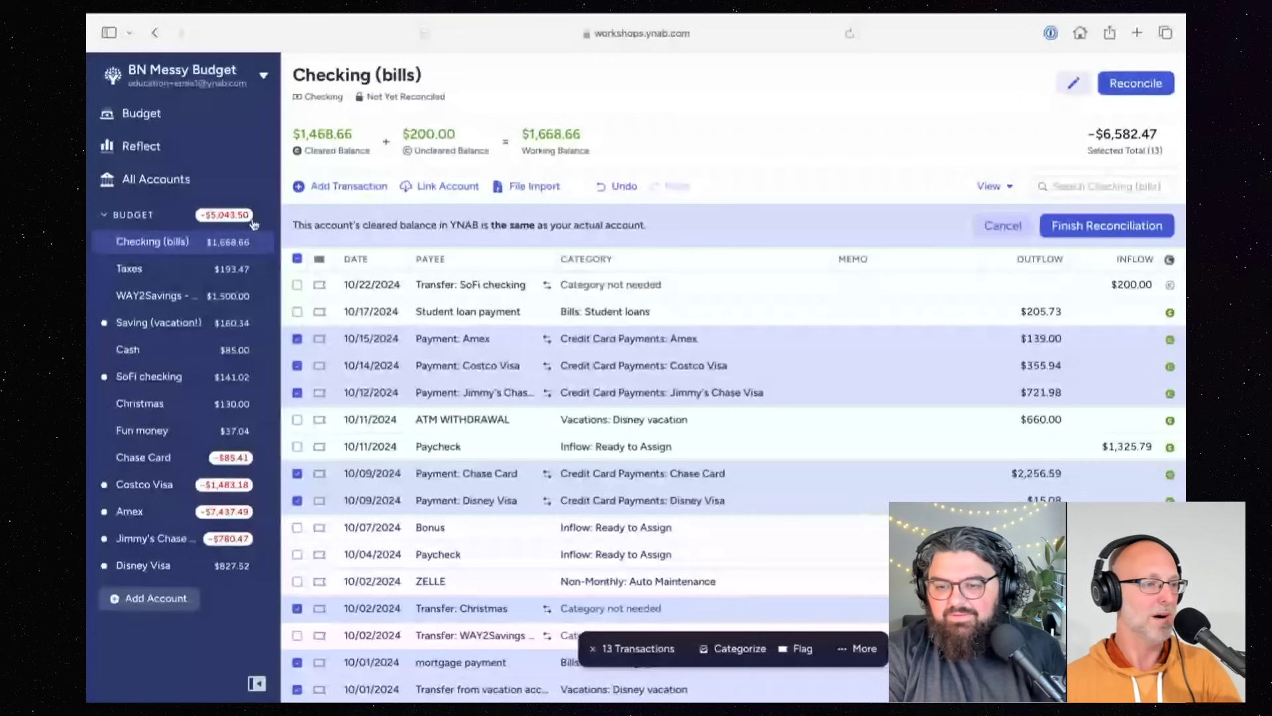
click(297, 259)
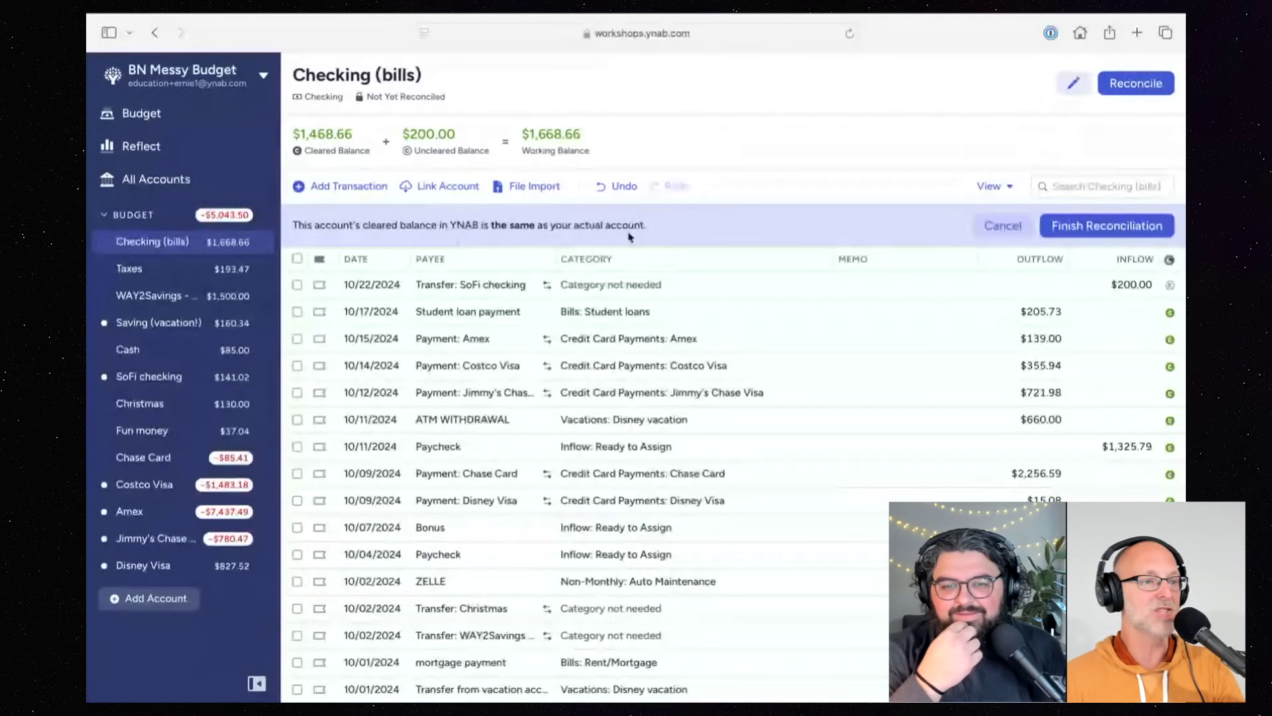
scroll(743, 412, up, 1)
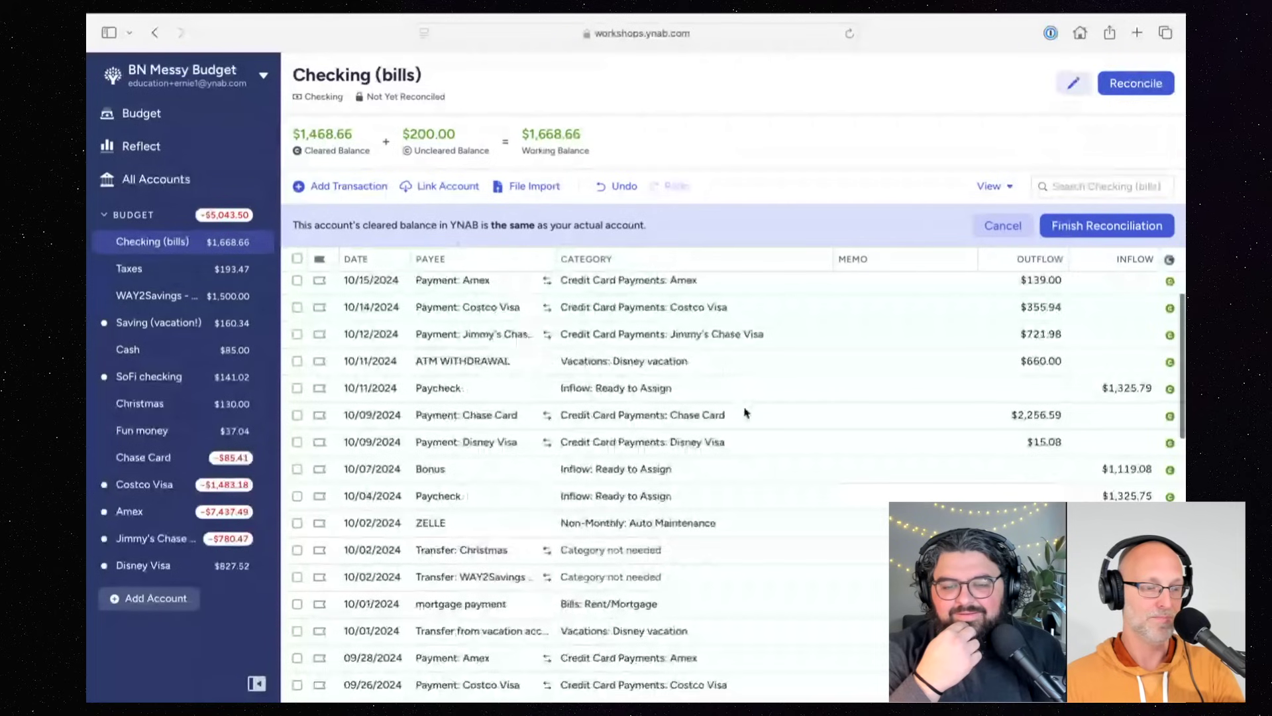
scroll(747, 412, down, 1)
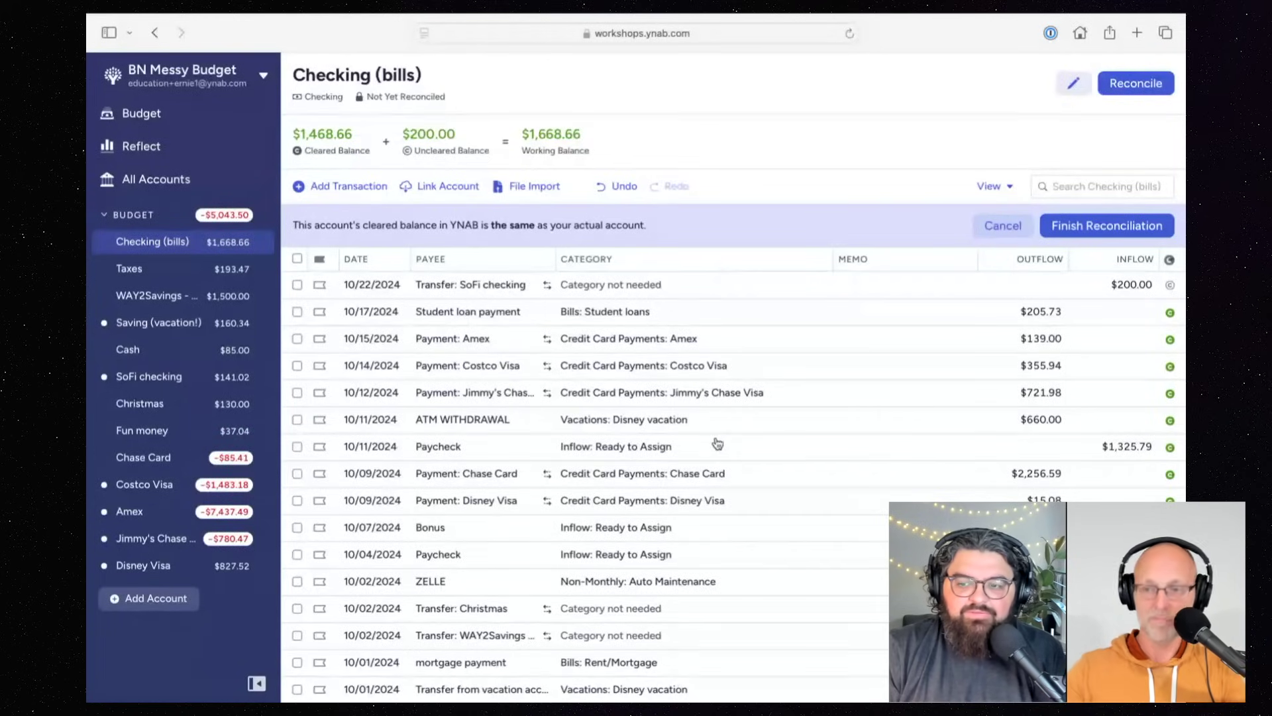
scroll(718, 444, down, 4)
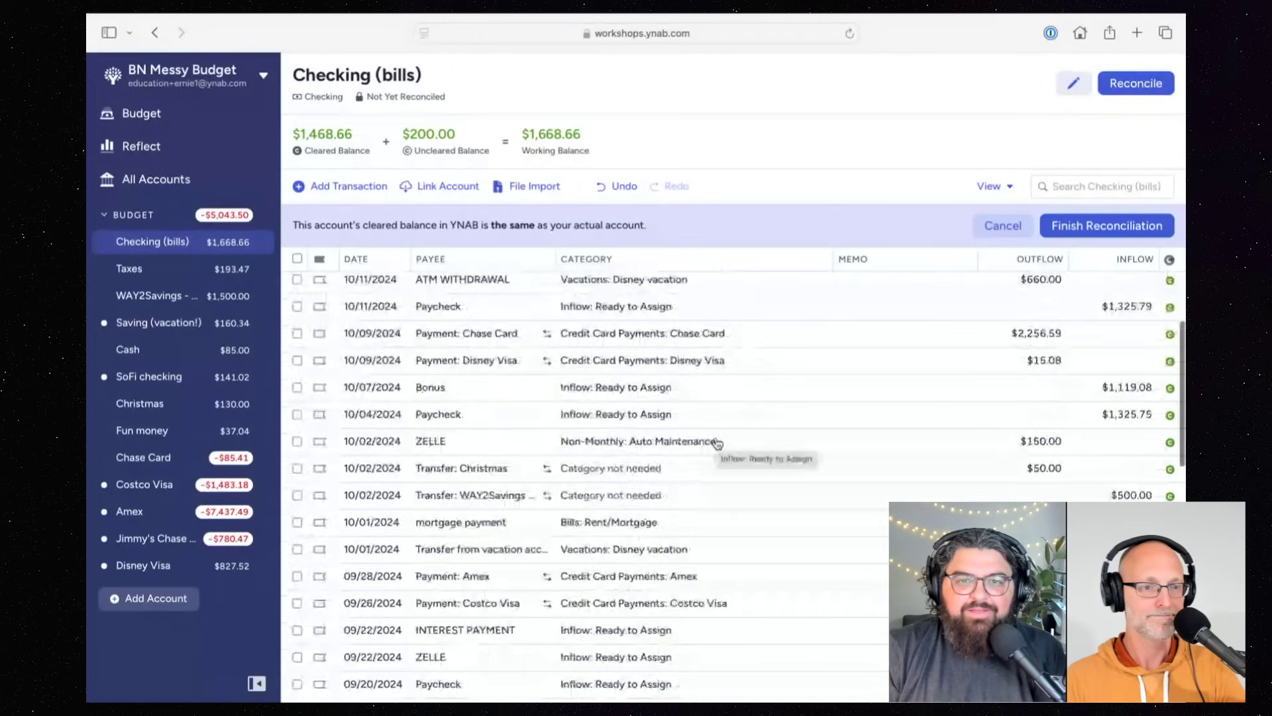
Step: Check that the older Checking (bills) transactions are cleared, then finish the account's reconciliation
scroll(718, 444, down, 2)
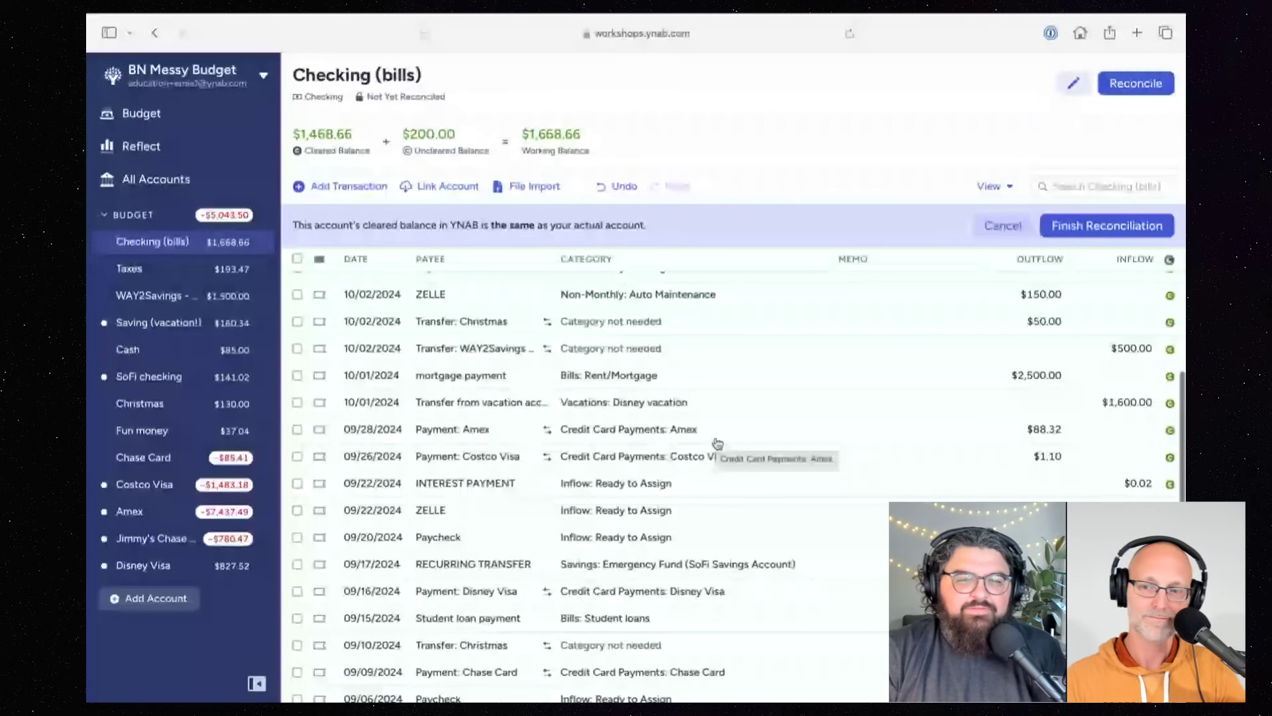
scroll(718, 444, down, 6)
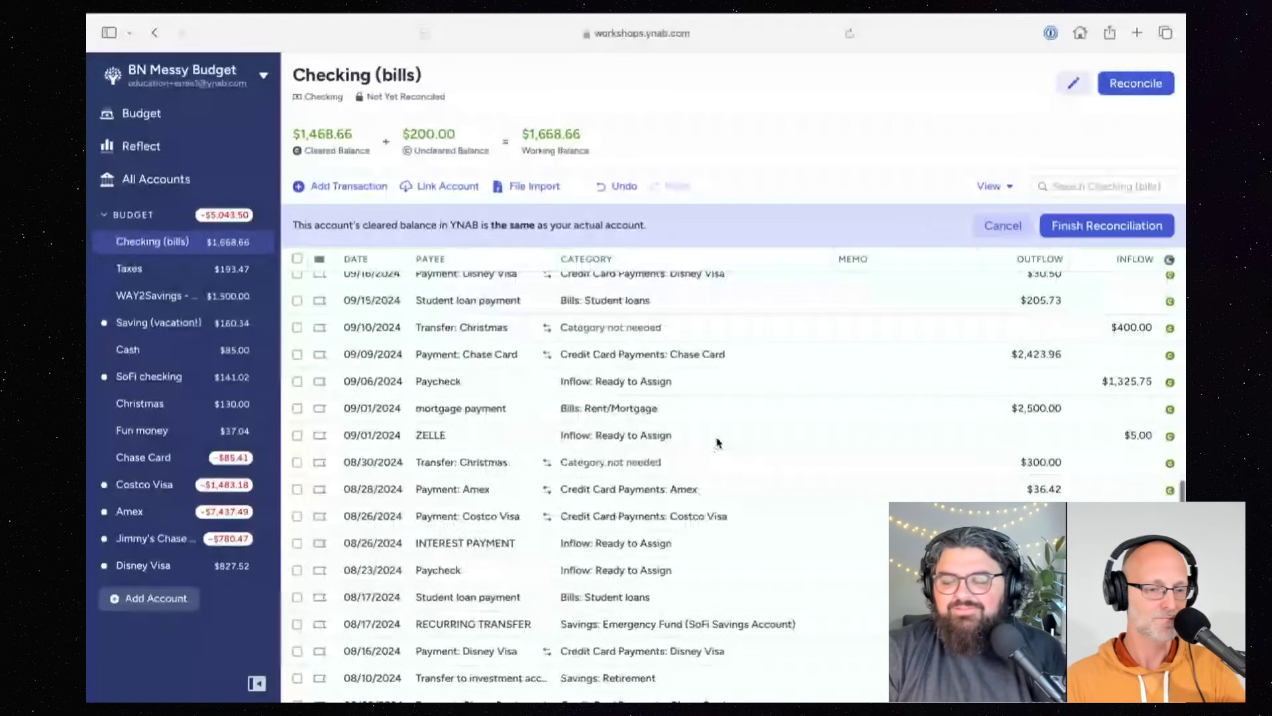
scroll(717, 444, up, 12)
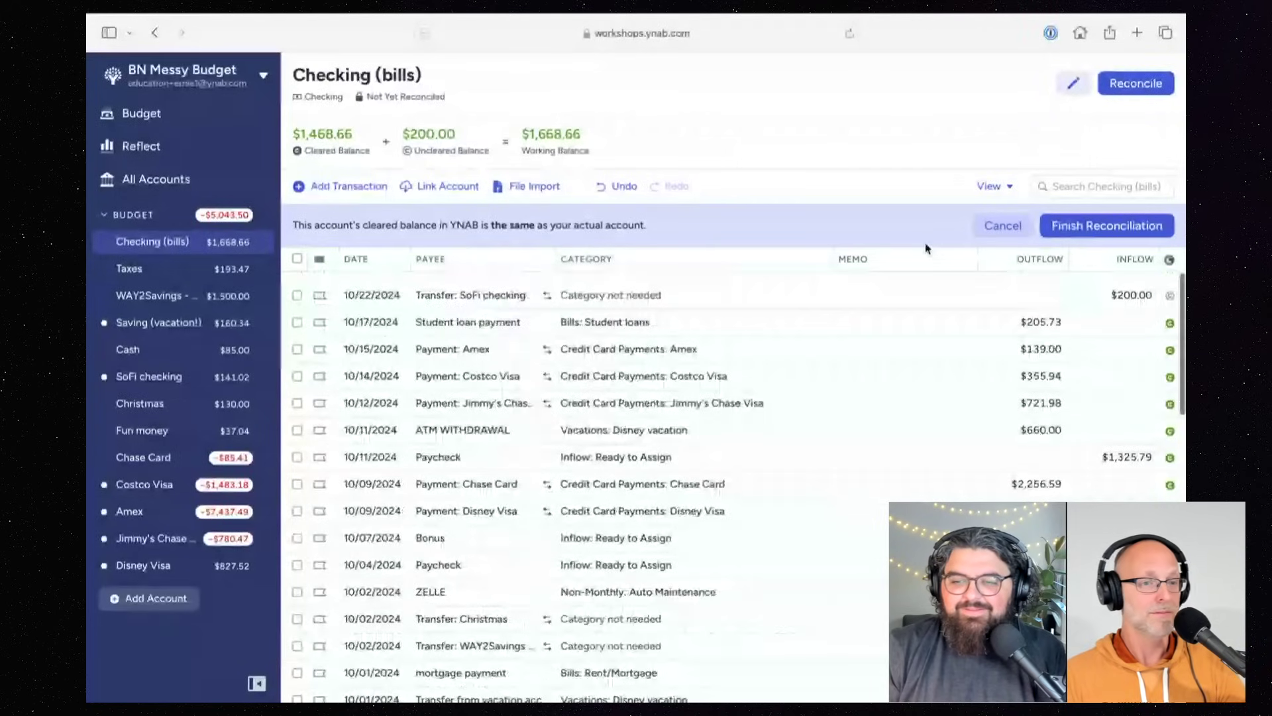
click(1098, 228)
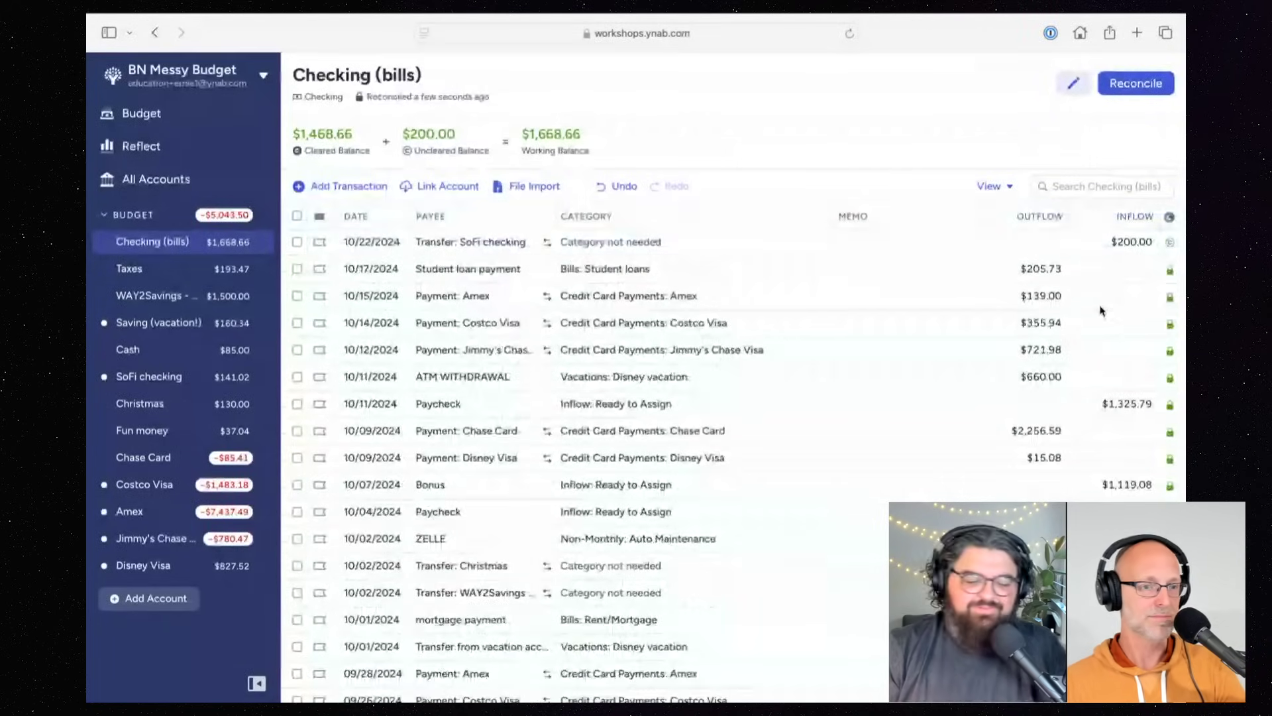
Step: Hide reconciled transactions in the account register and apply the view options
click(1004, 194)
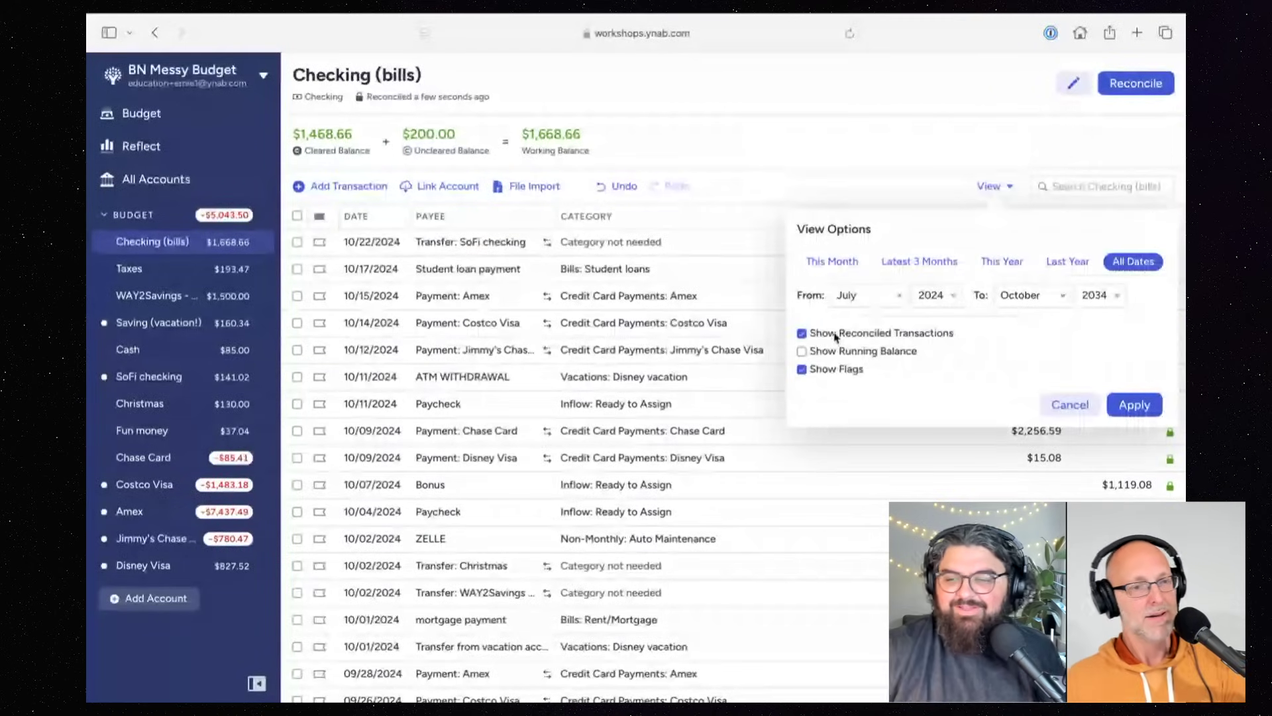
click(821, 338)
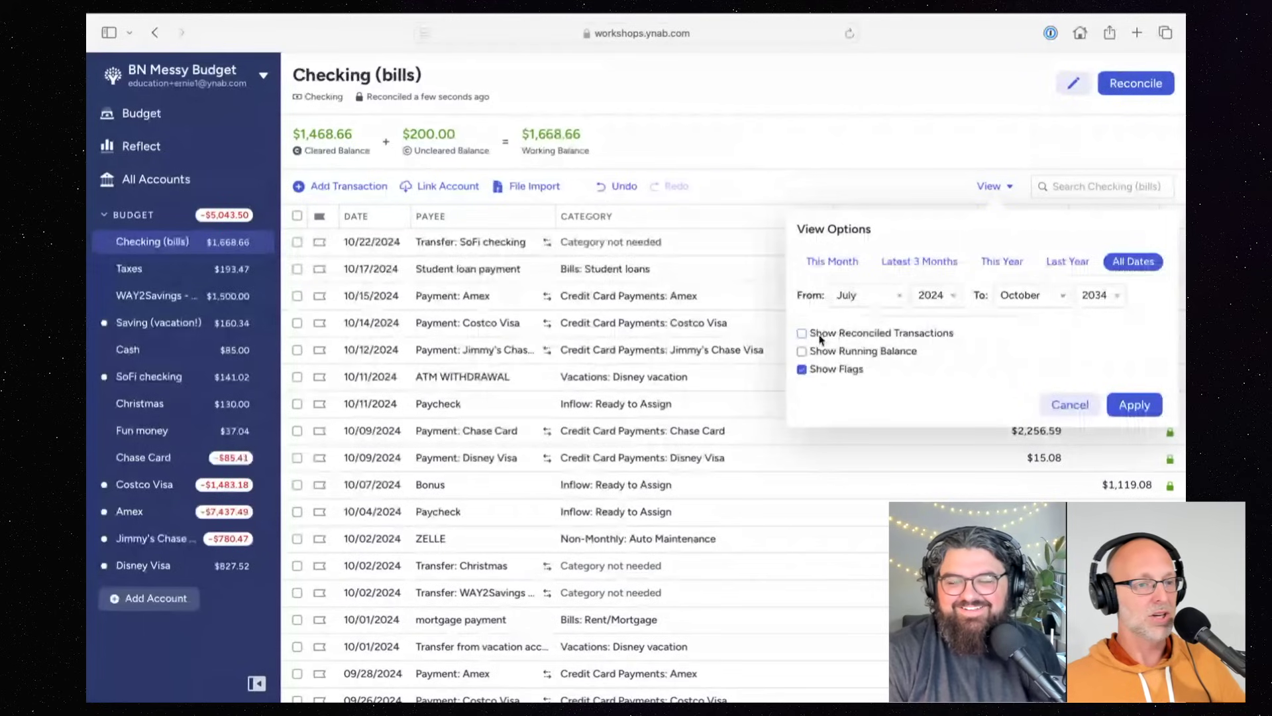
click(1133, 404)
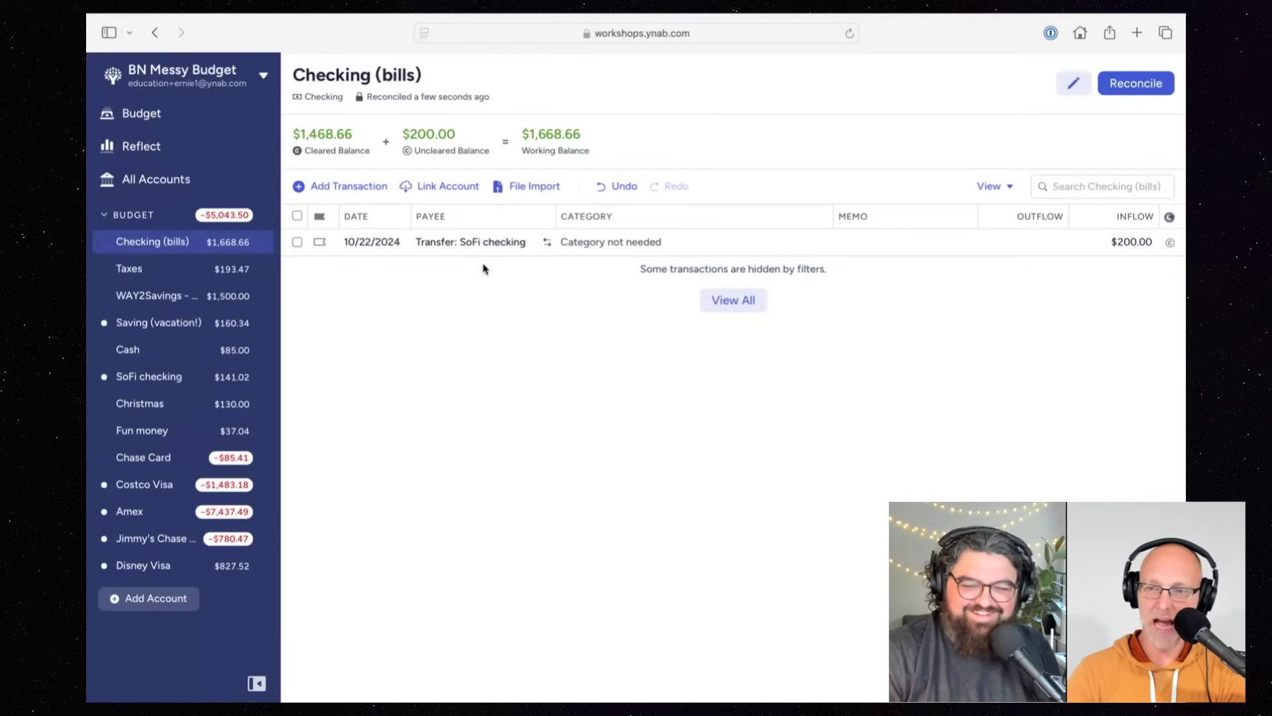
Step: Show all Checking (bills) transactions again, then reapply the view options that hide reconciled ones
click(150, 273)
click(205, 242)
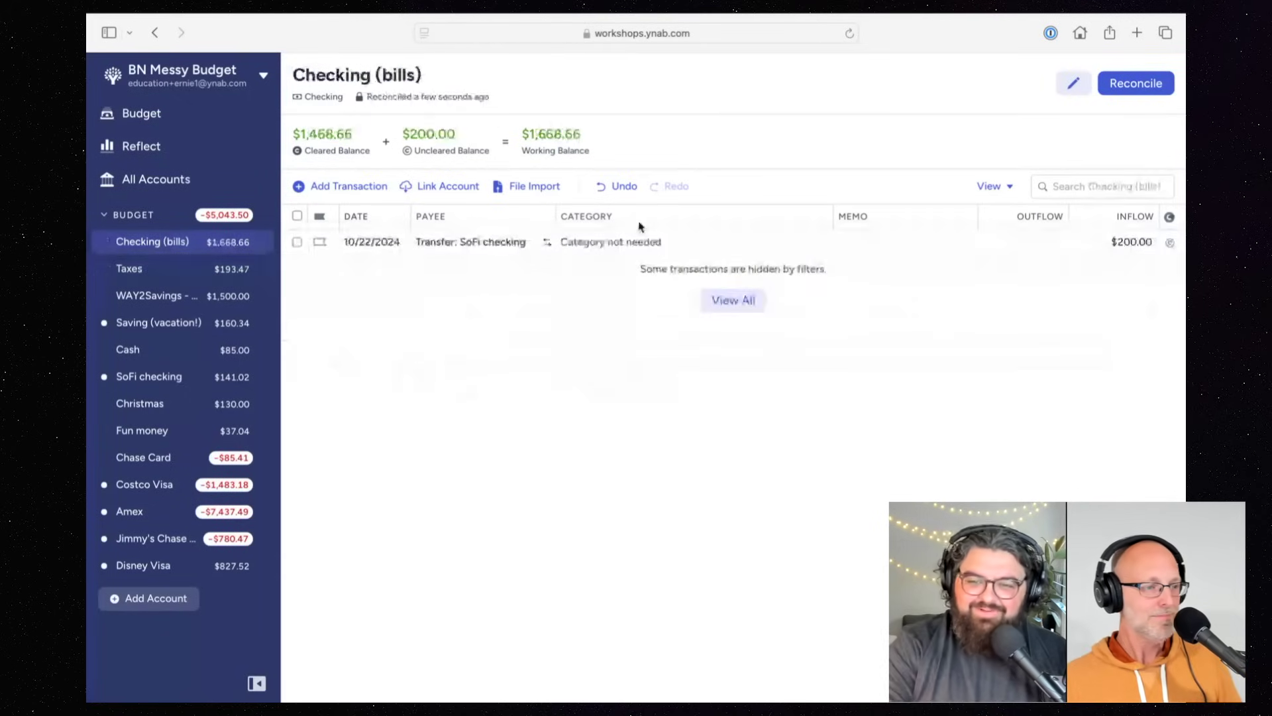
click(733, 306)
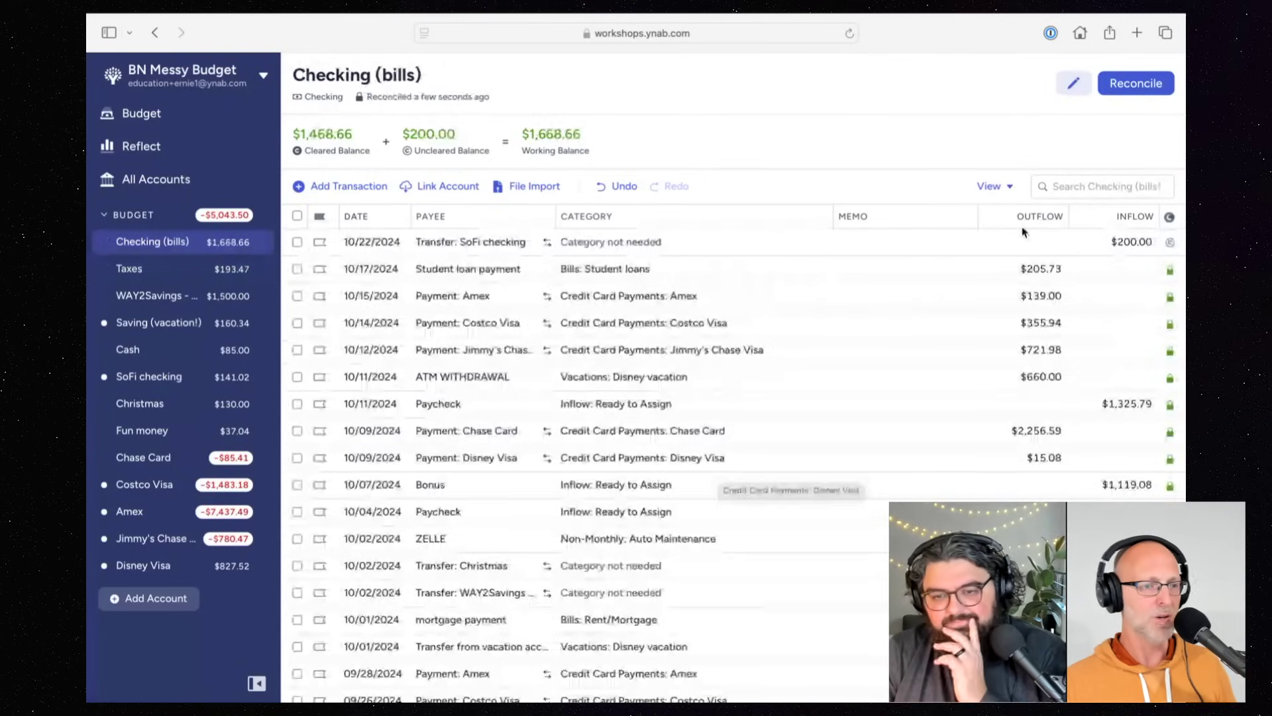
click(995, 186)
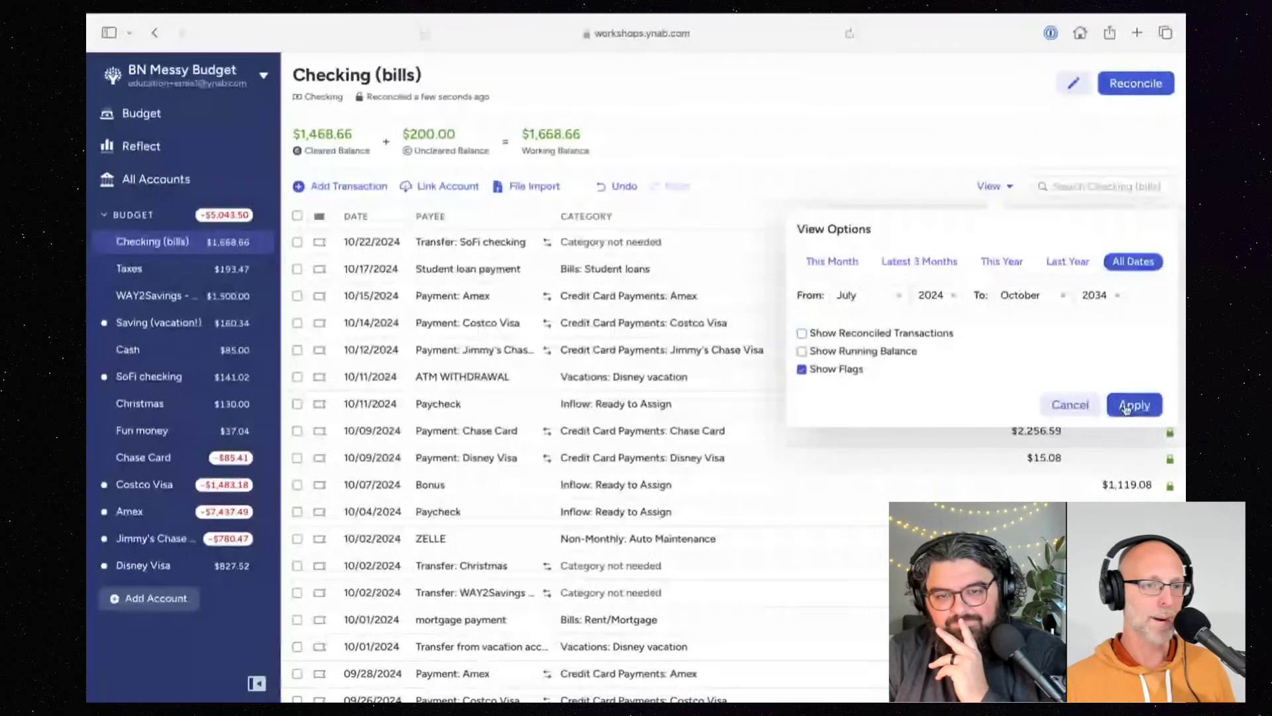
click(1126, 405)
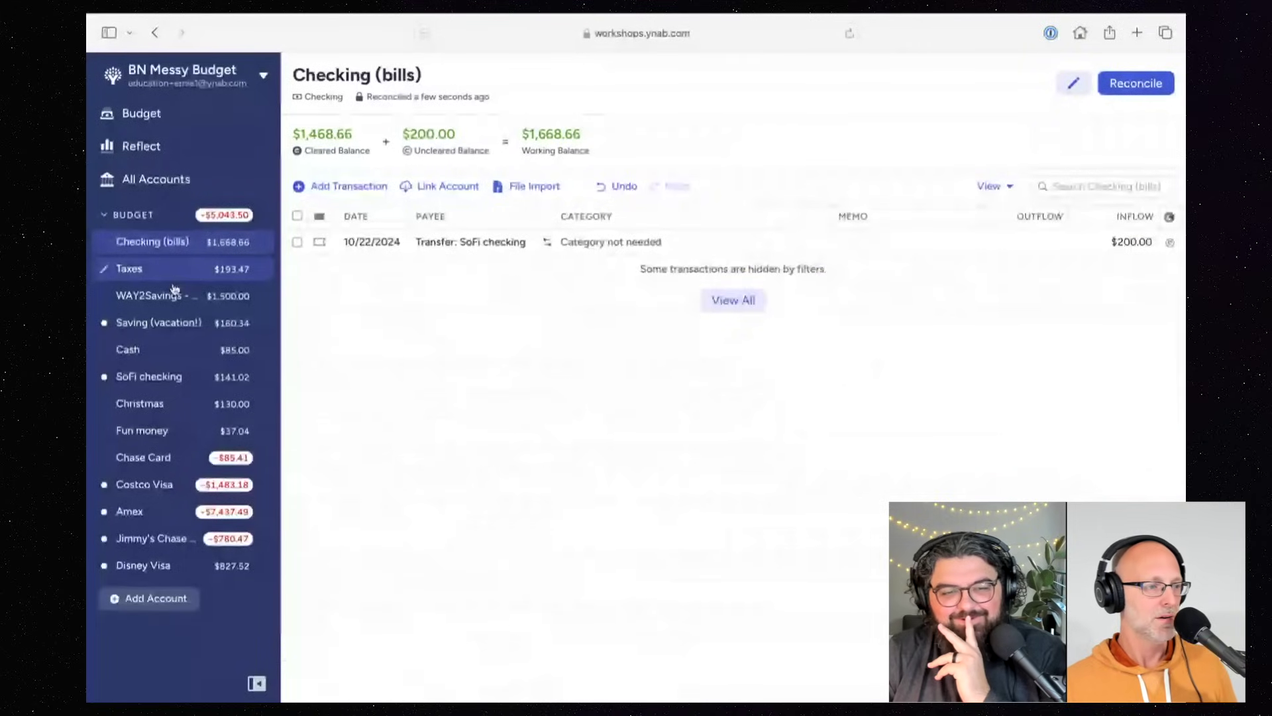
Step: Open the Taxes account, collapse its scheduled transactions and reconcile it by confirming $193.47 as the current balance
drag(174, 288, 178, 277)
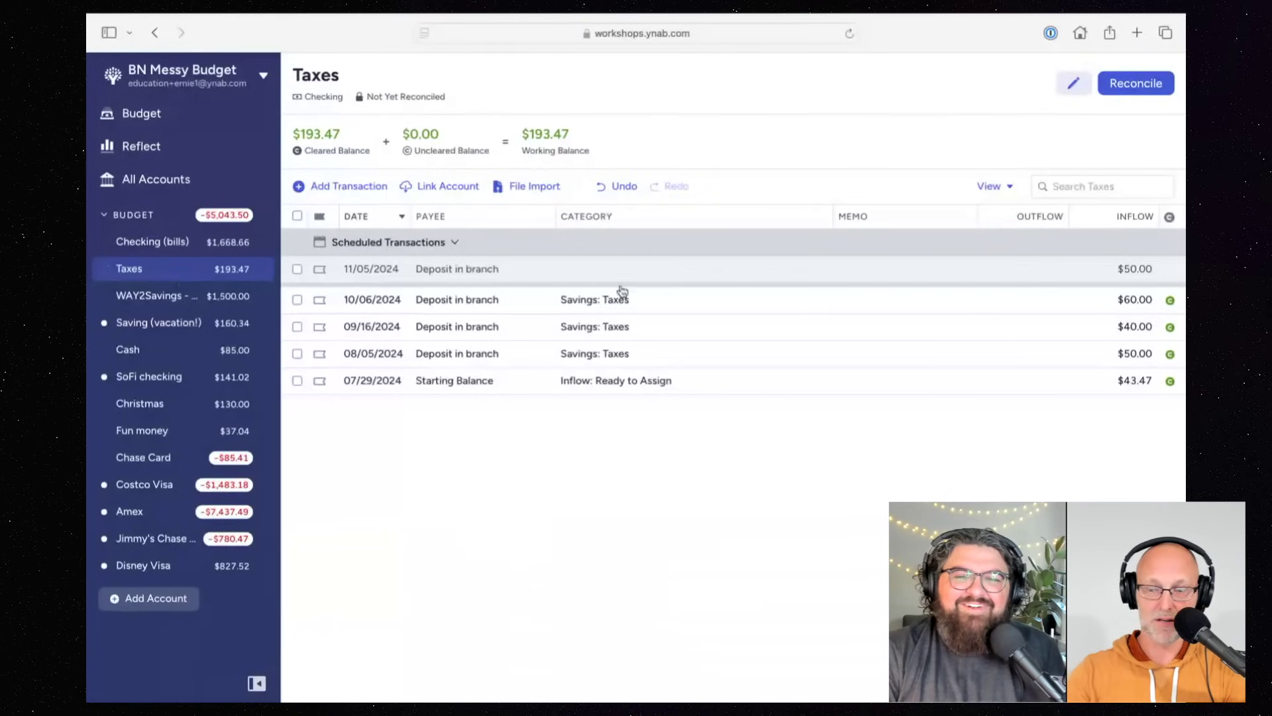
click(456, 244)
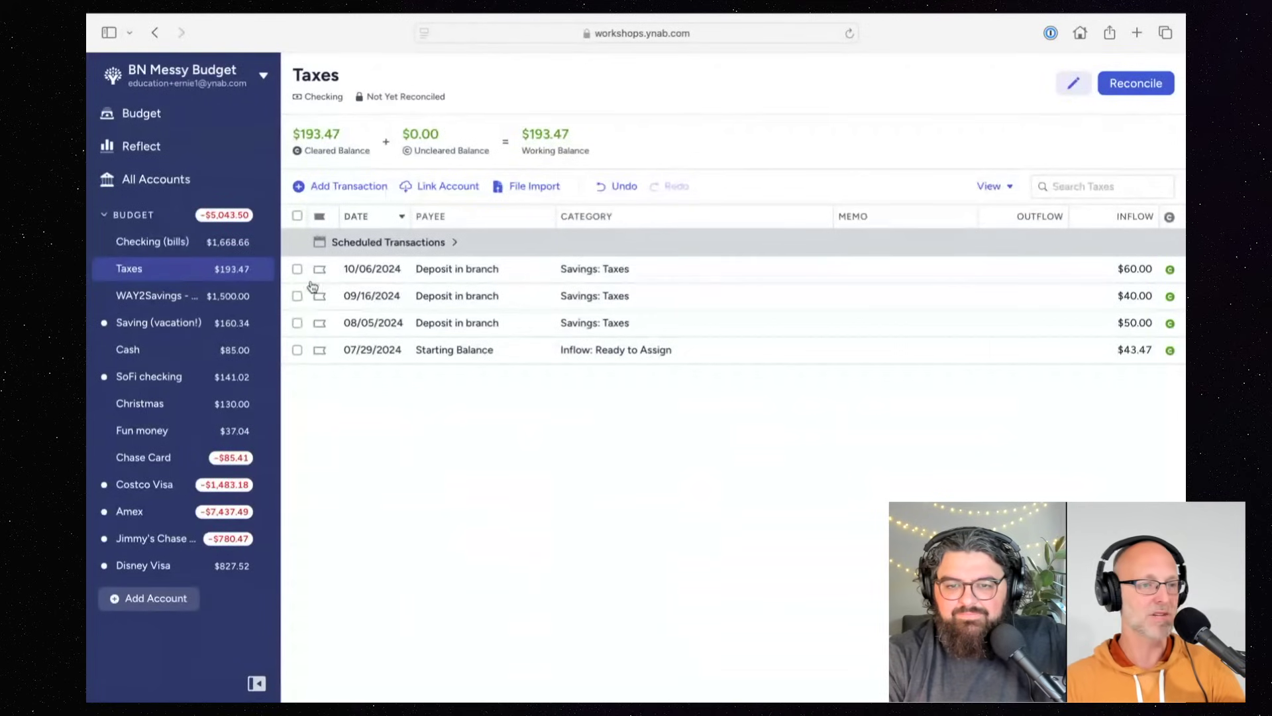
click(1138, 80)
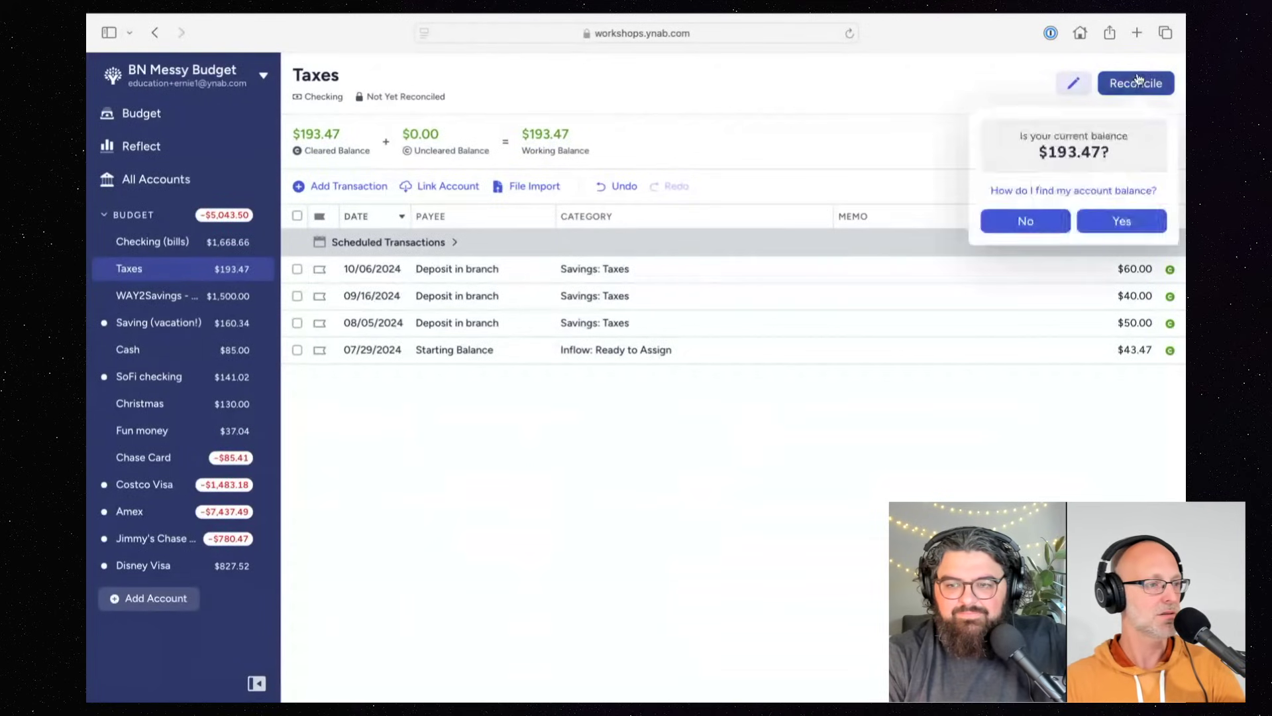
click(1127, 224)
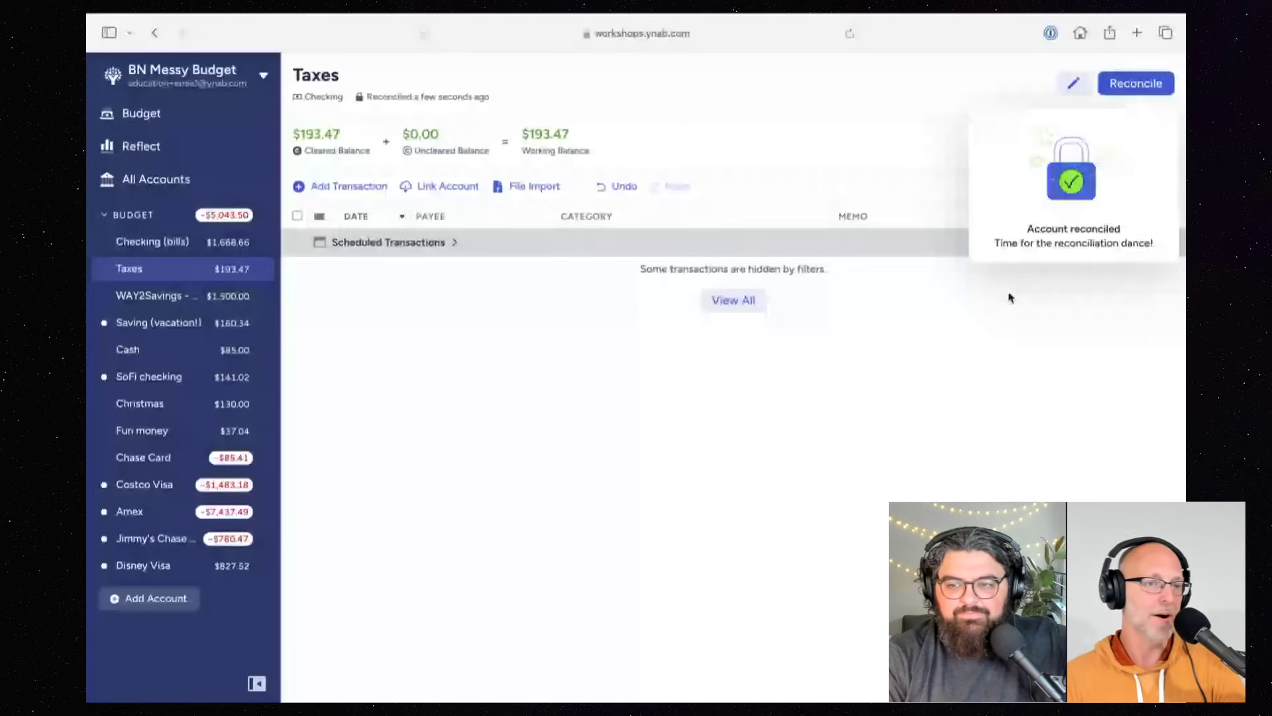
Step: Review the WAY2Savings and Saving (vacation!) registers, then search All Accounts for 1600
click(182, 300)
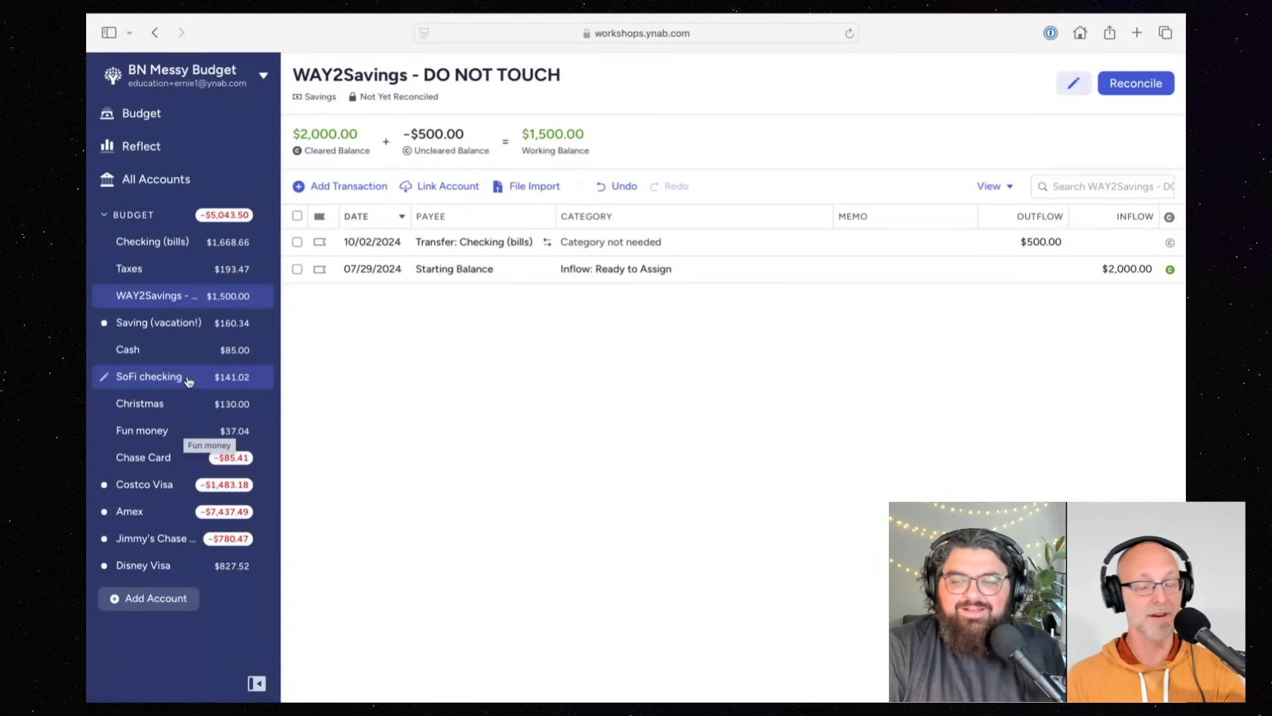
click(174, 323)
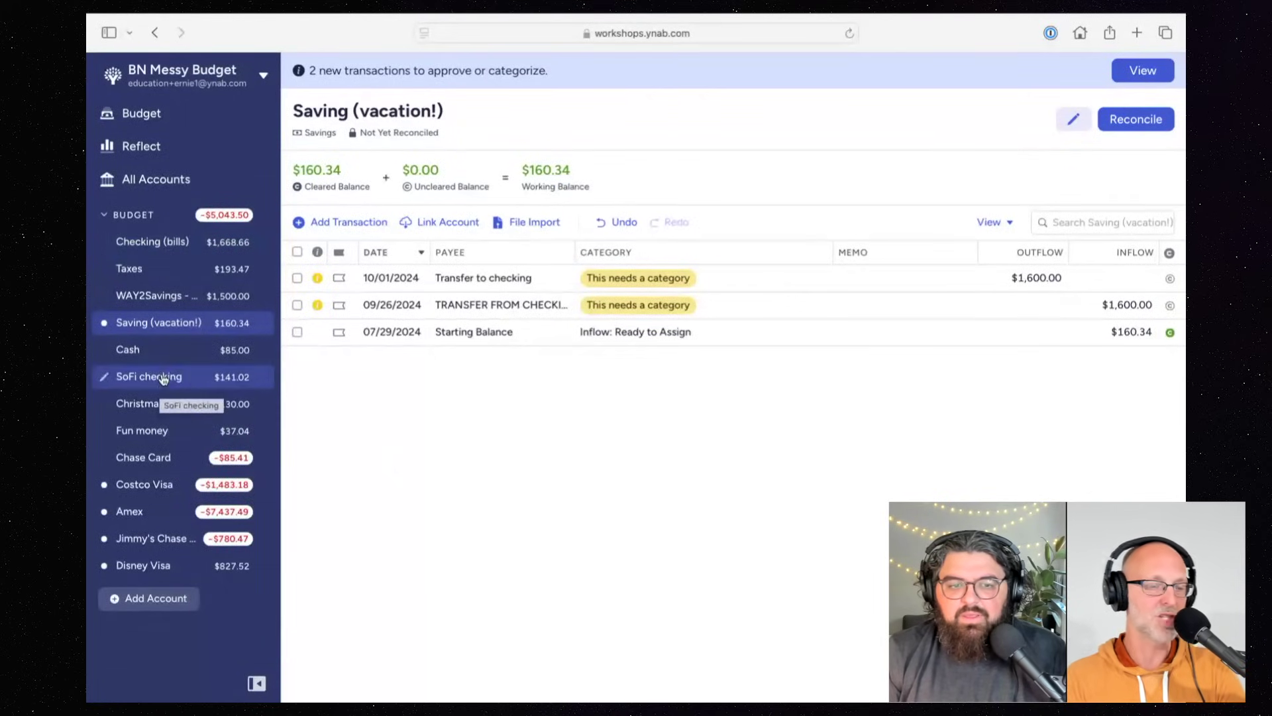
click(145, 179)
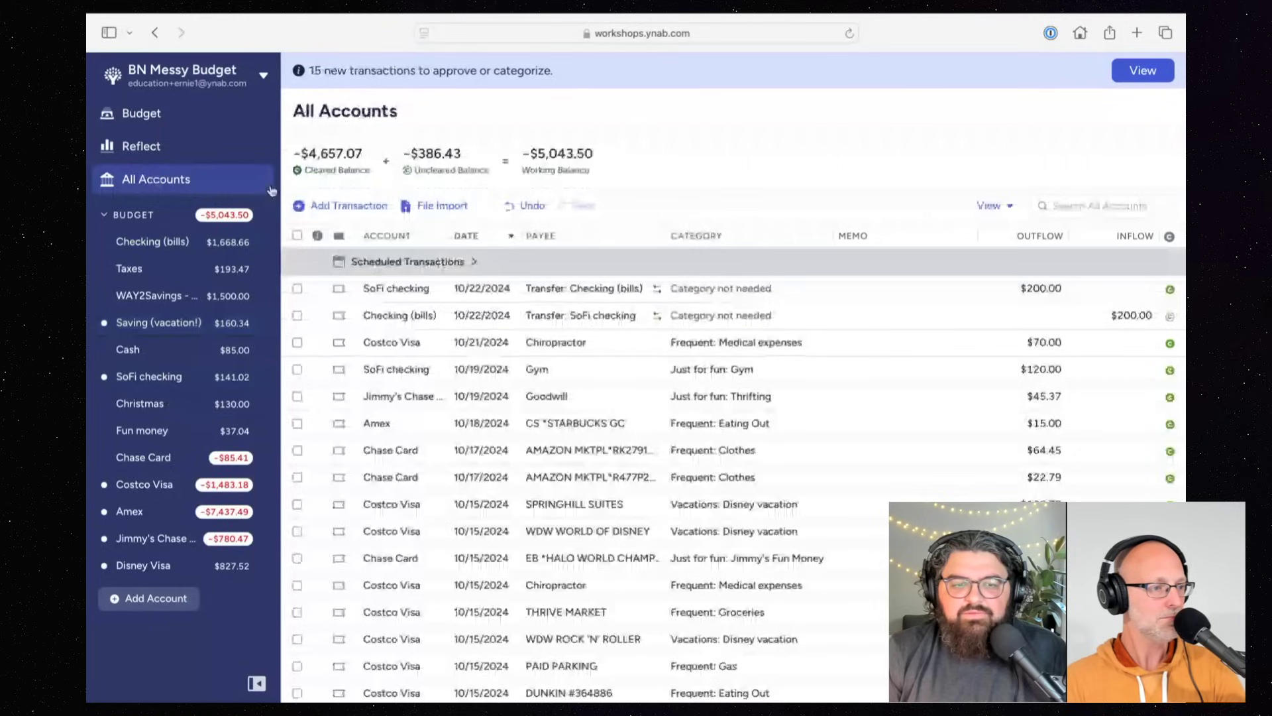
click(1096, 204)
text(1600,)
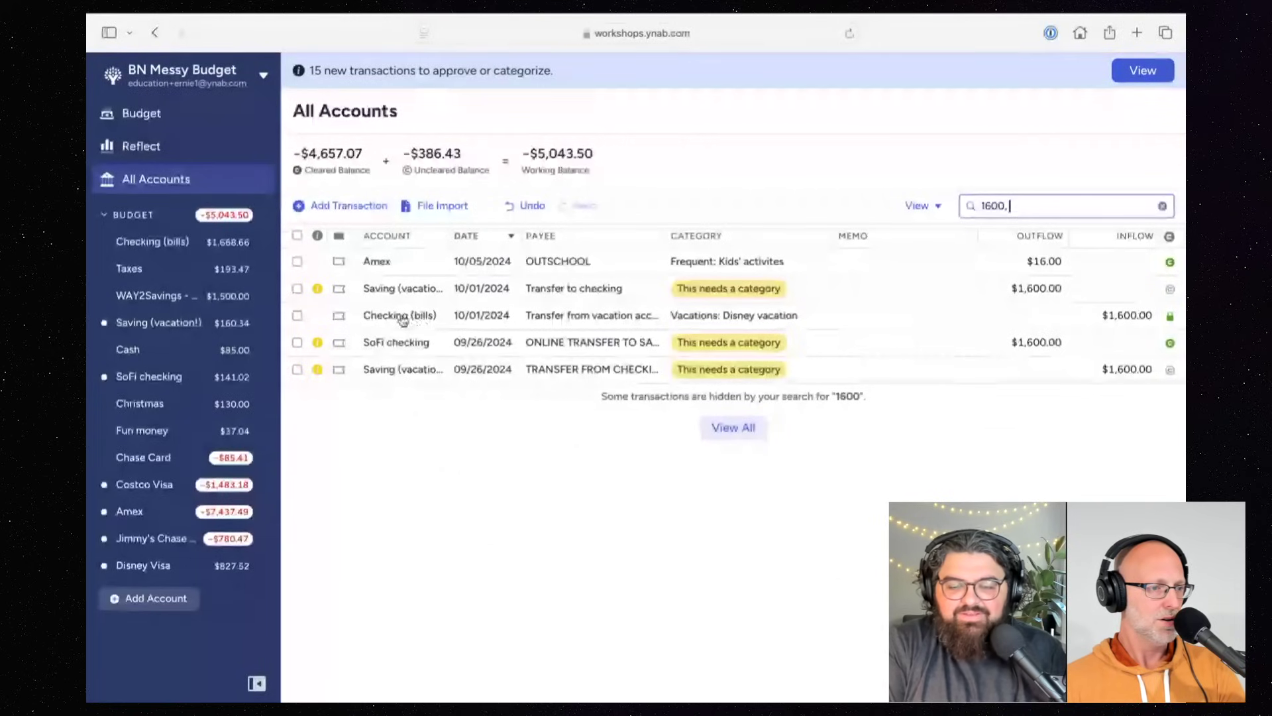
Step: Change the payee of the 10/01/2024 Checking (bills) $1,600.00 inflow to Transfer from: Saving (vacation!) and save the reconciled transaction
click(401, 316)
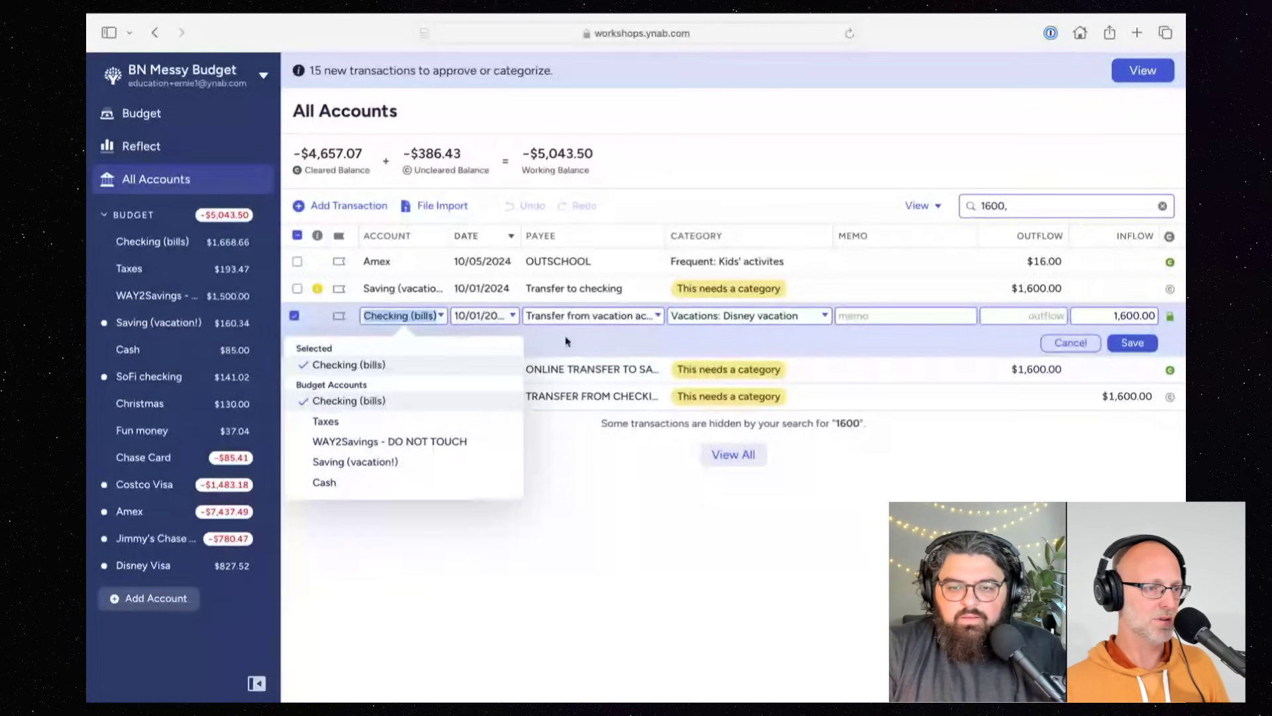
key(Return)
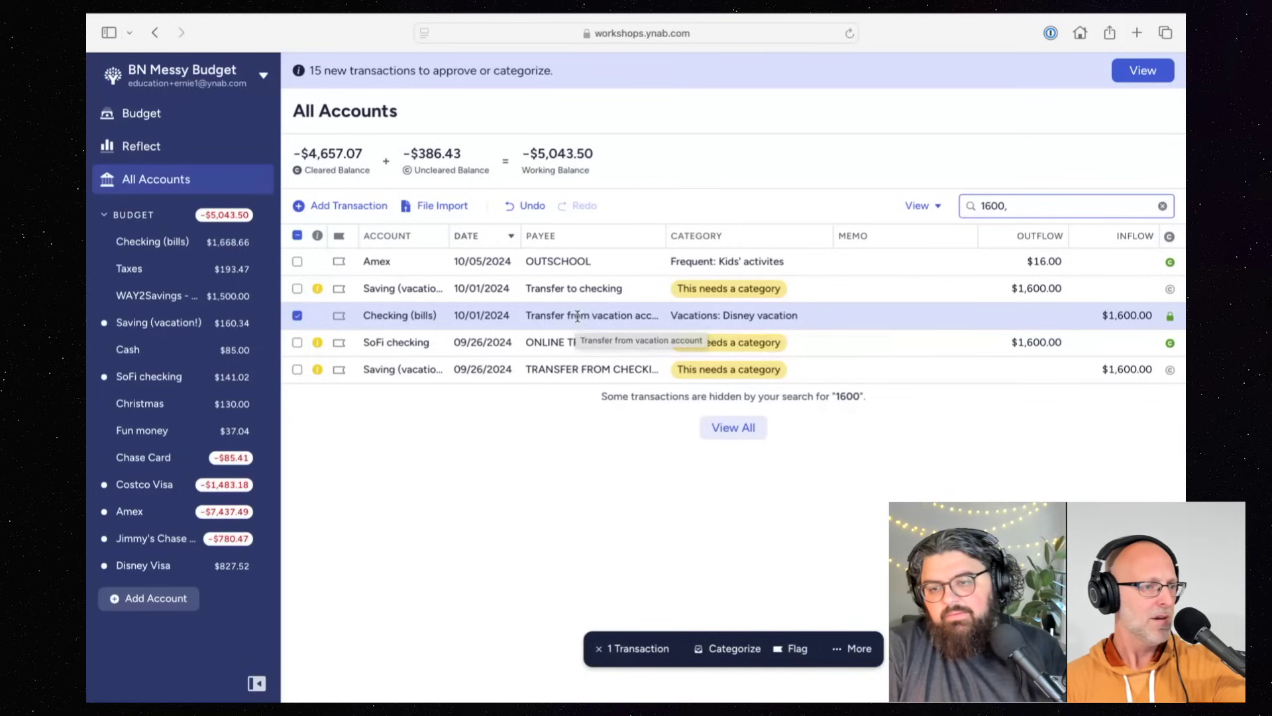
click(582, 318)
scroll(578, 438, down, 2)
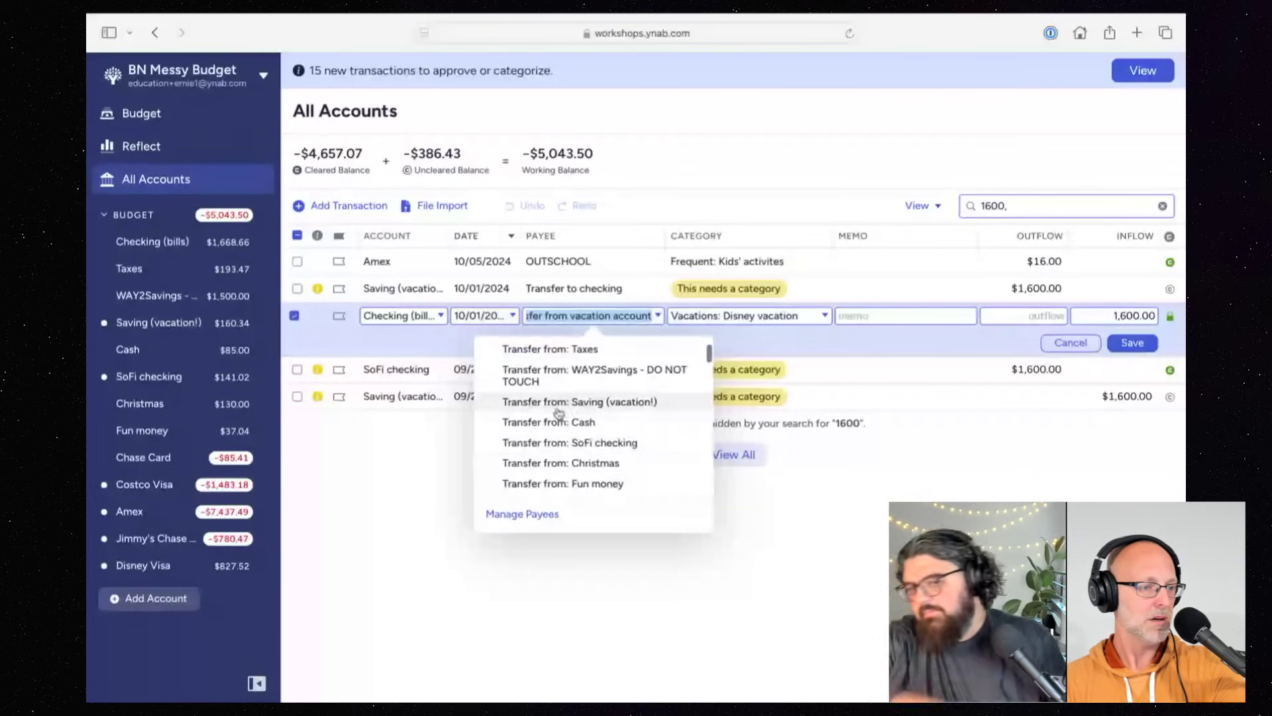
click(620, 403)
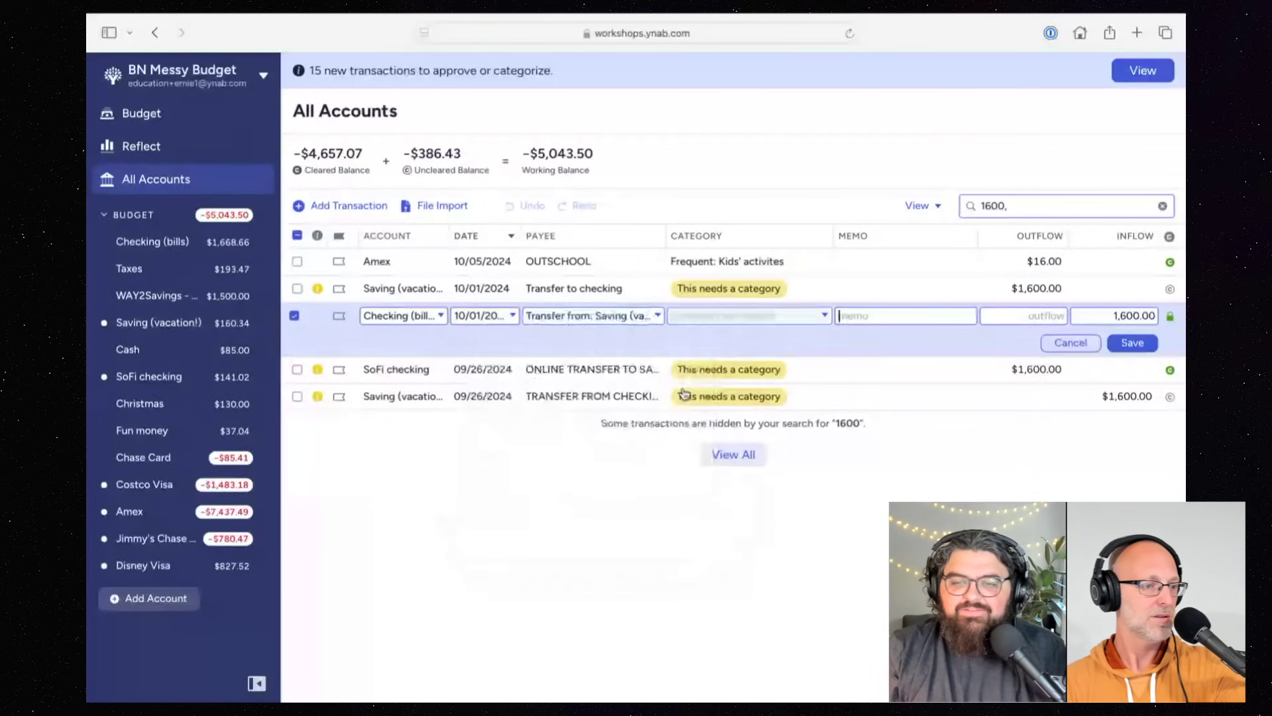
click(1134, 343)
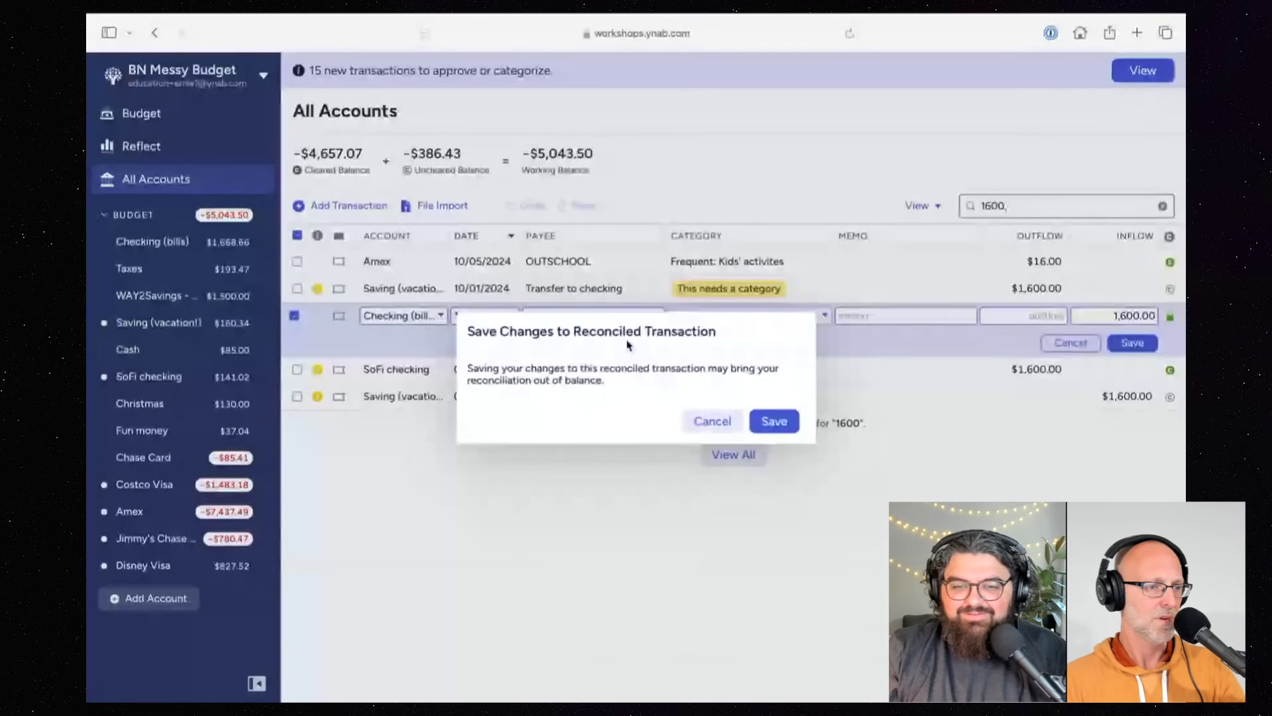
click(776, 422)
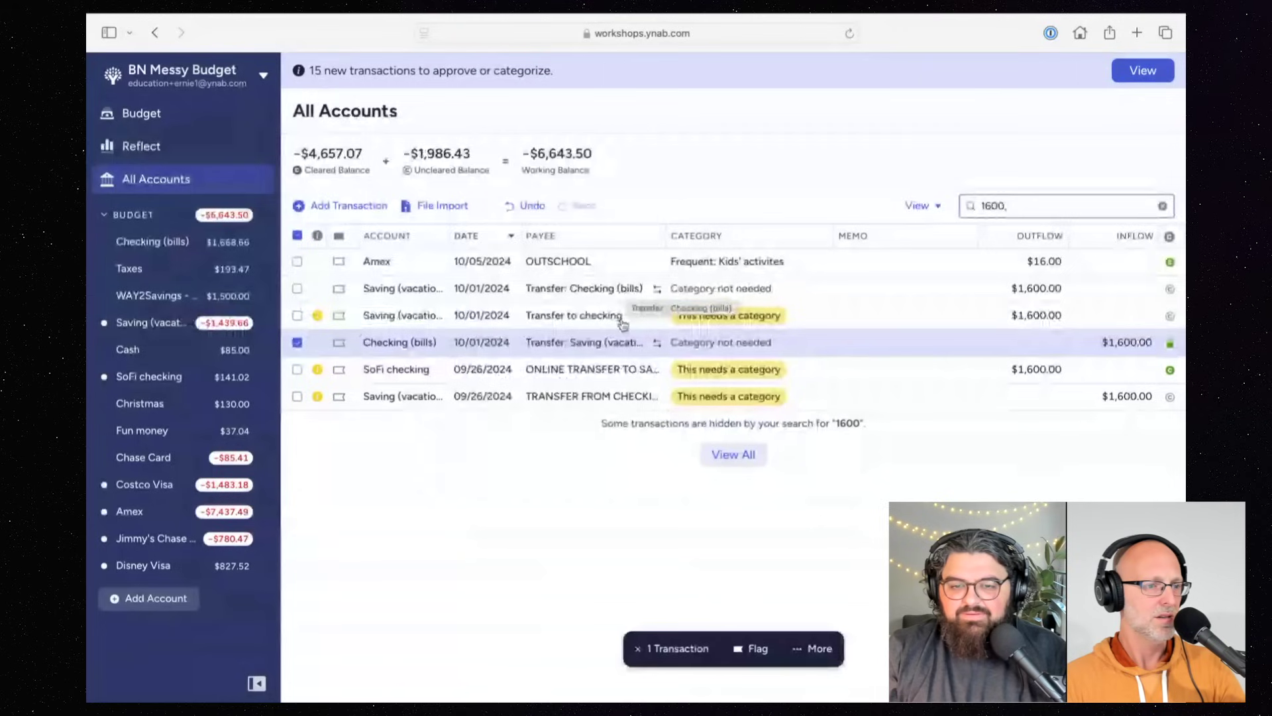
Step: Try to match the two 10/01/2024 $1,600.00 outflows in Saving (vacation!), then deselect them
click(298, 288)
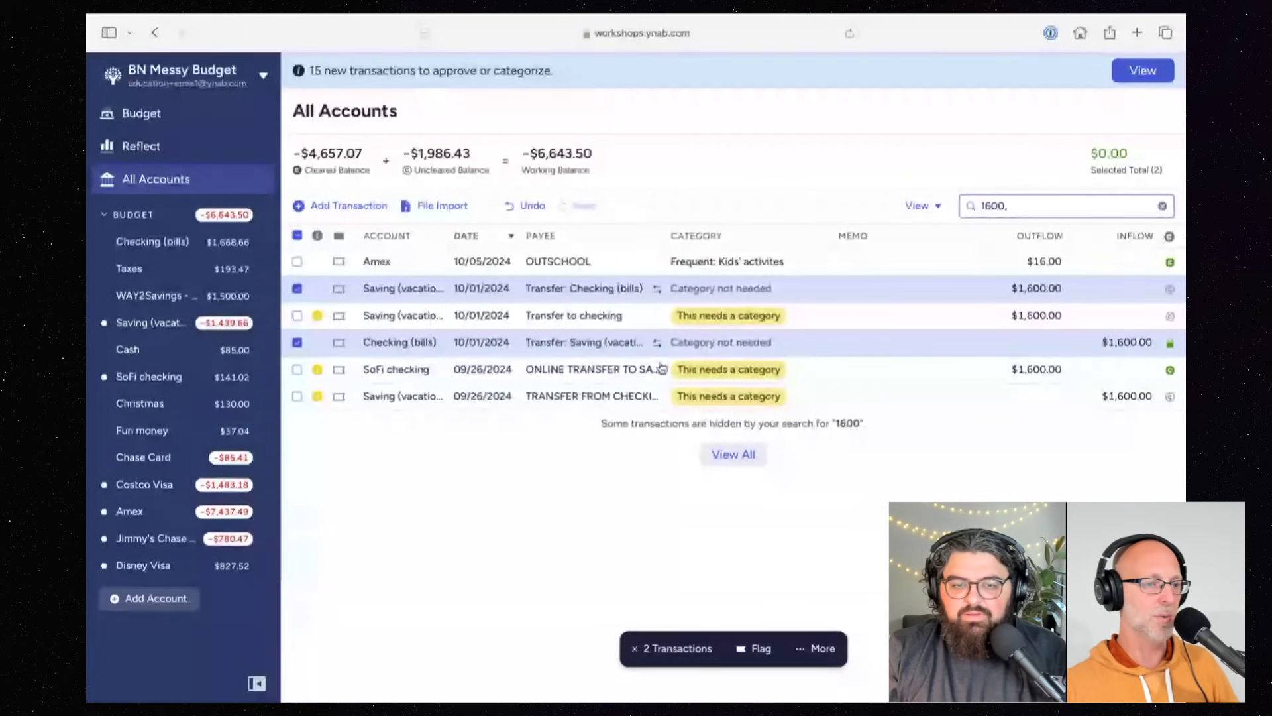
click(298, 289)
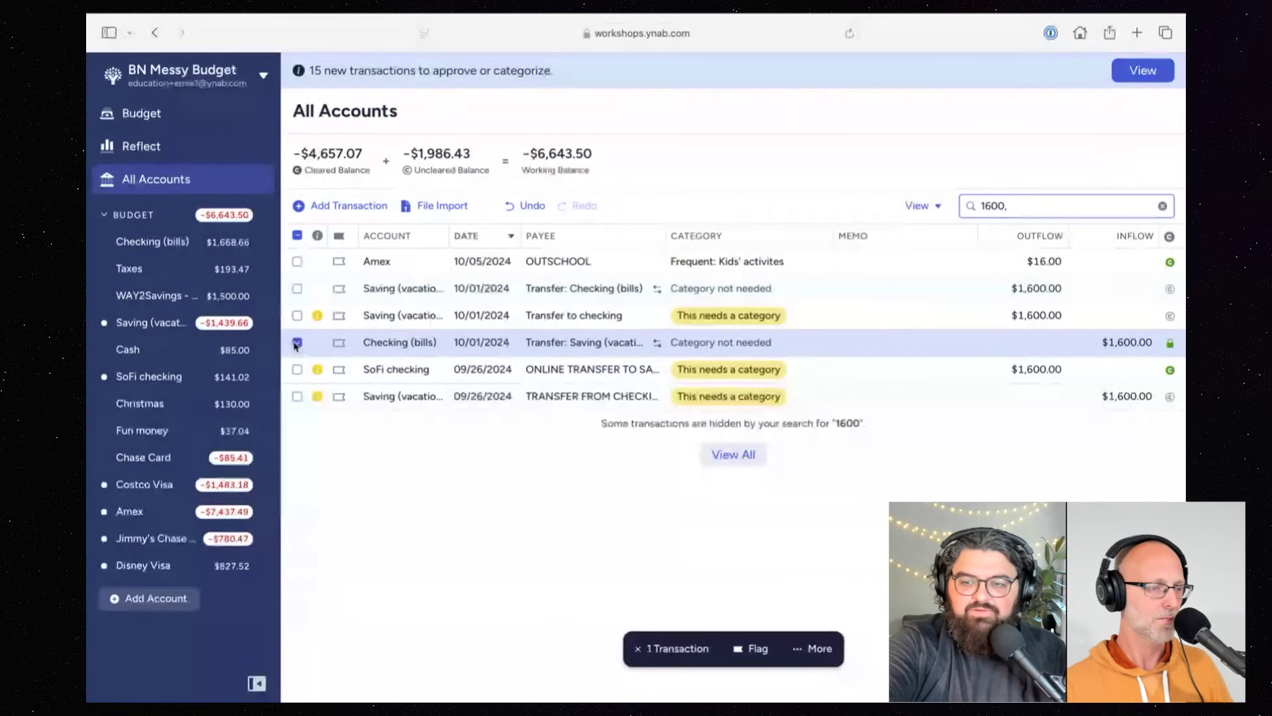
click(504, 289)
shift+click(516, 312)
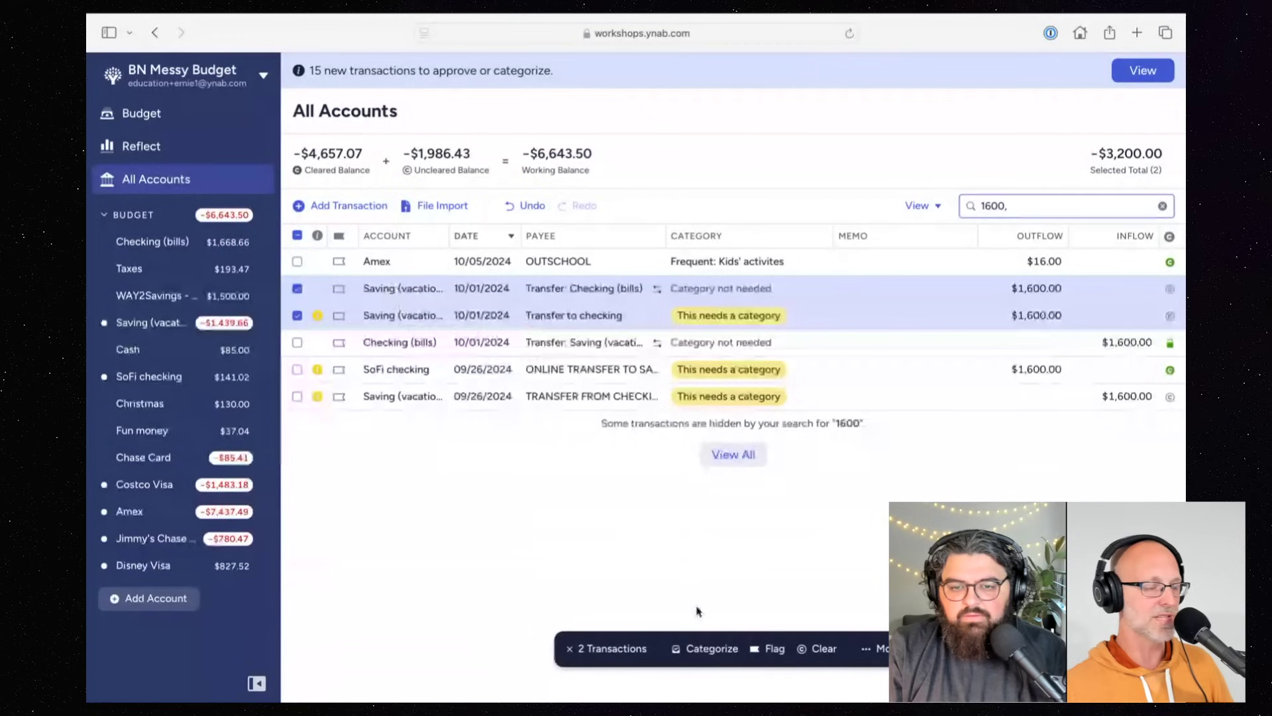
click(868, 650)
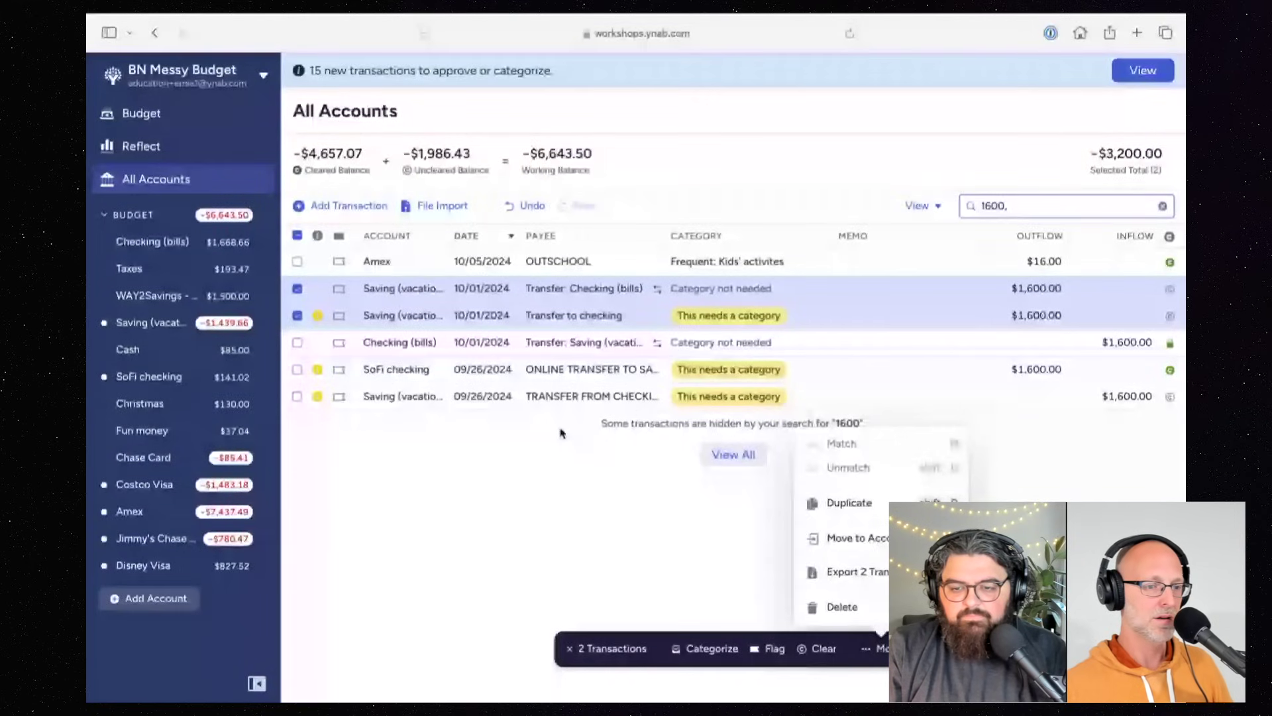
click(299, 316)
click(297, 315)
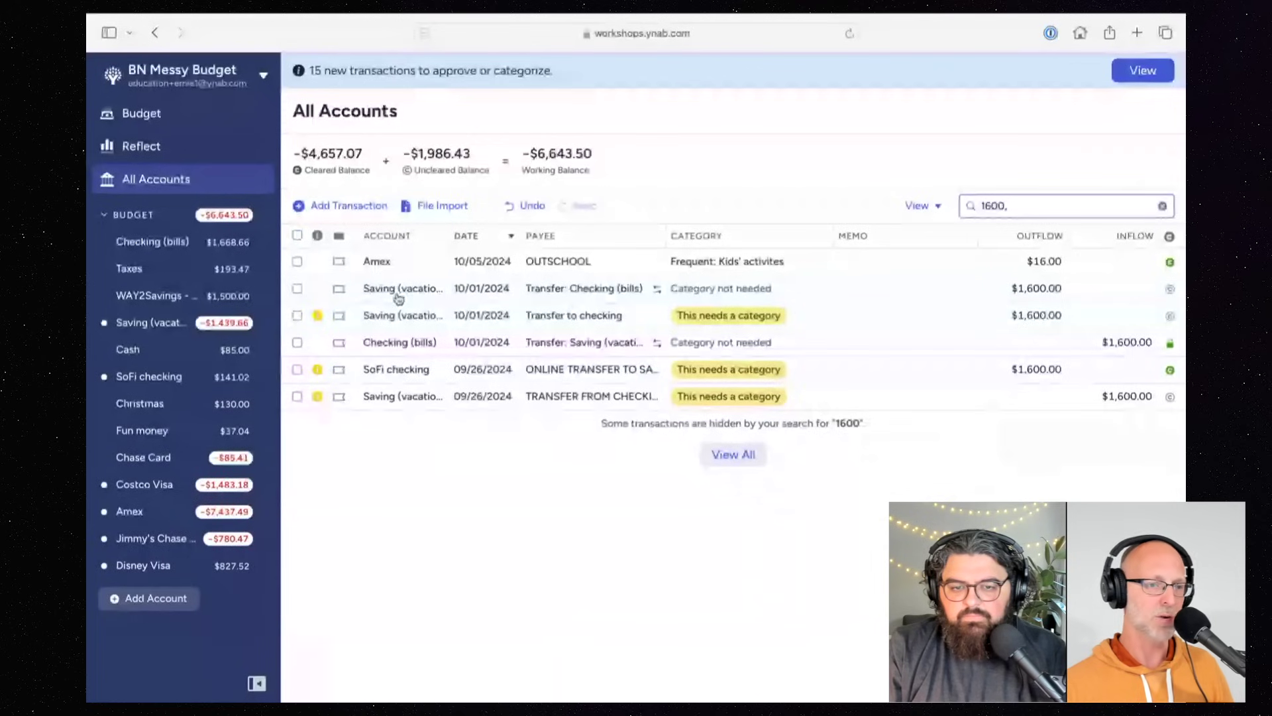
Step: Delete the uncategorized 10/01/2024 "Transfer to checking" outflow of $1,600.00 in Saving (vacation!)
click(297, 316)
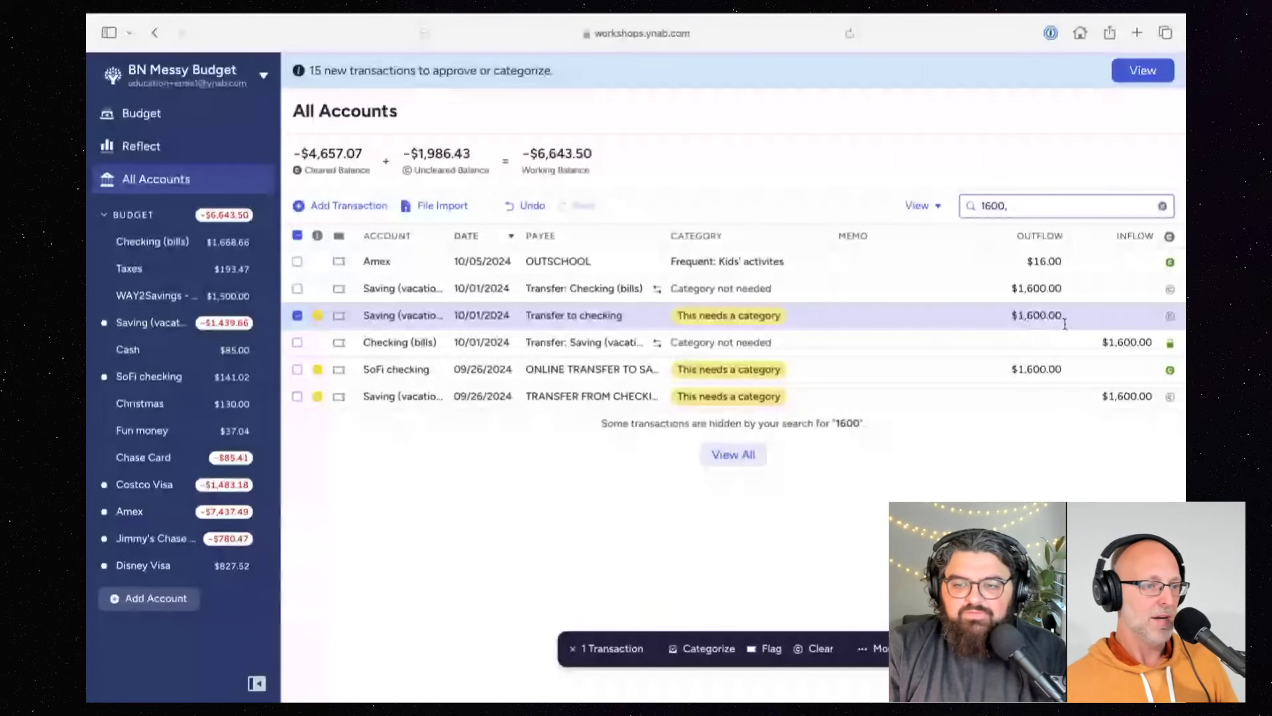
click(878, 649)
click(858, 613)
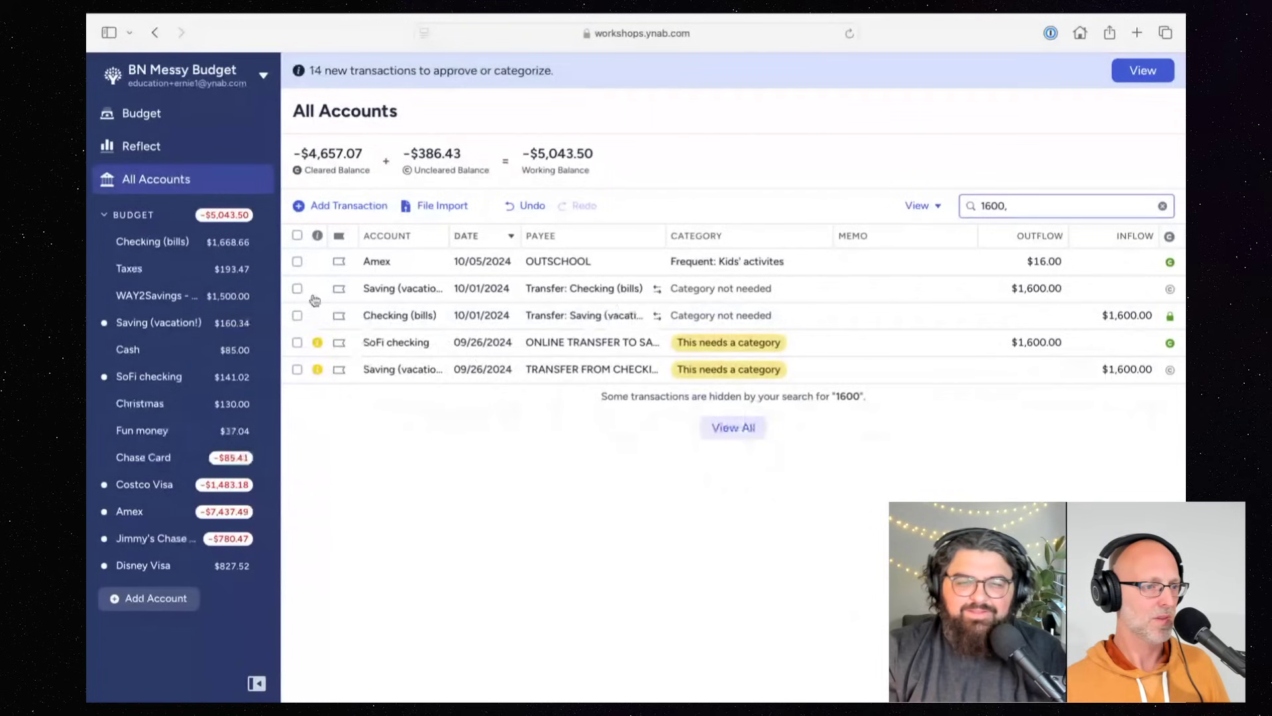
Step: Select both sides of the 10/01/2024 transfer from Saving (vacation!) to Checking (bills) to check their total, then deselect them
click(297, 288)
click(297, 316)
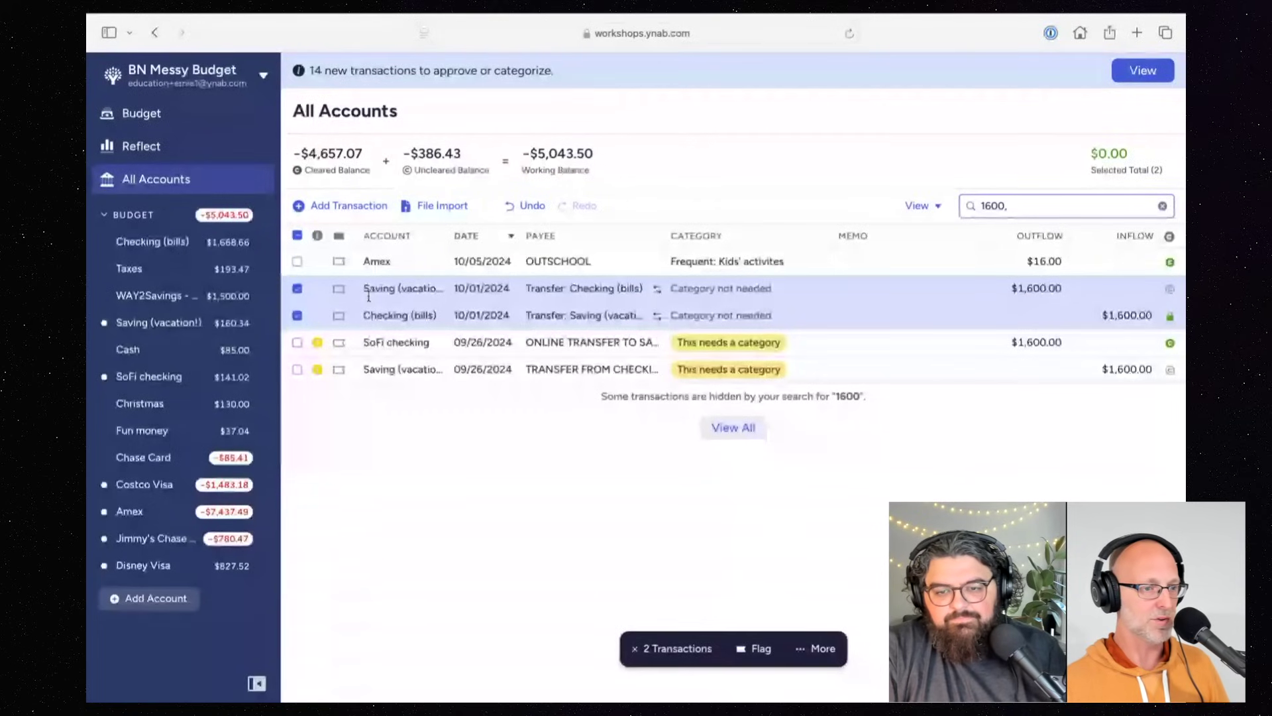
click(297, 288)
click(297, 316)
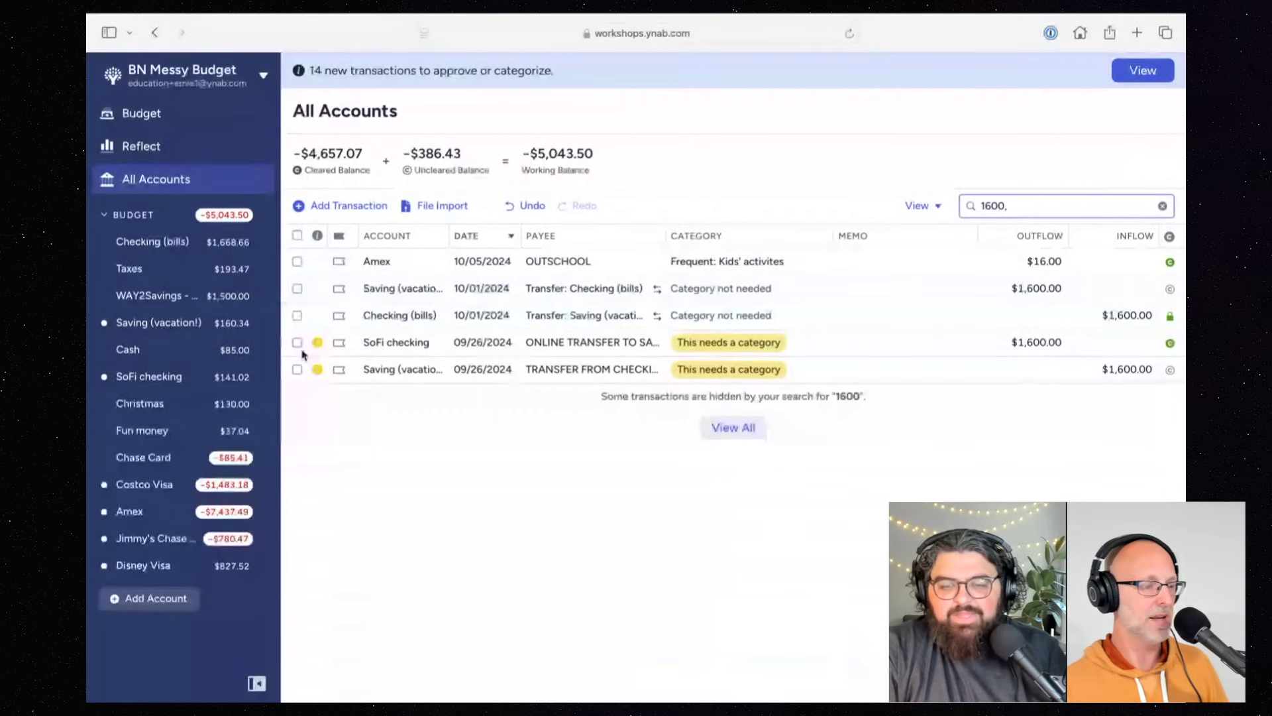
Step: Change the payee of the 09/26/2024 Saving (vacation!) $1,600.00 inflow to Transfer from: SoFi checking, save it, and approve the matched SoFi checking outflow
click(567, 373)
scroll(580, 431, down, 3)
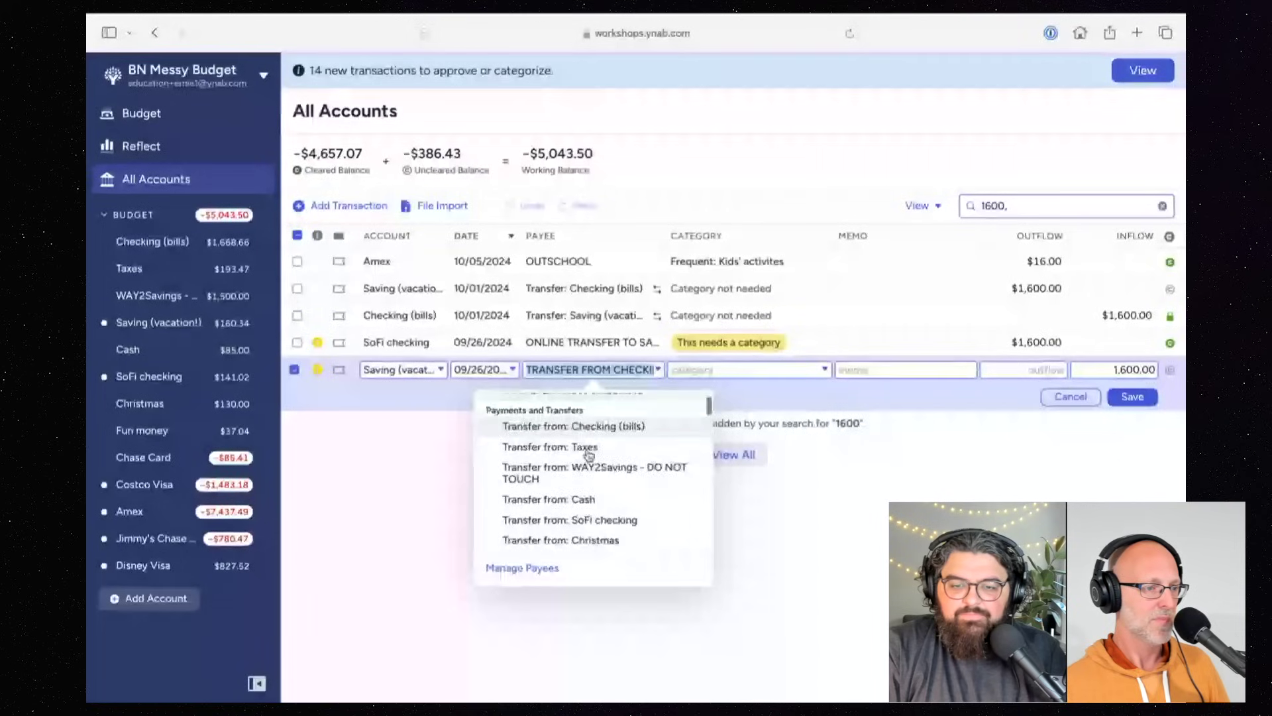
click(577, 494)
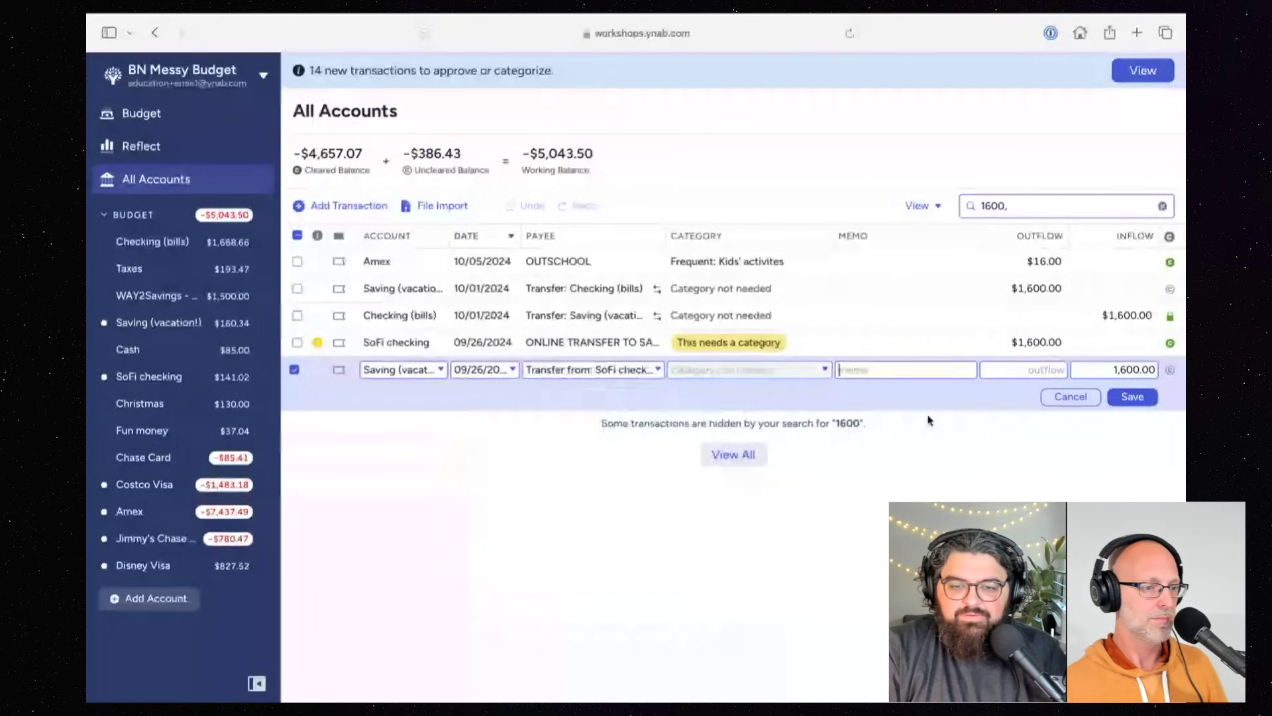
click(1131, 396)
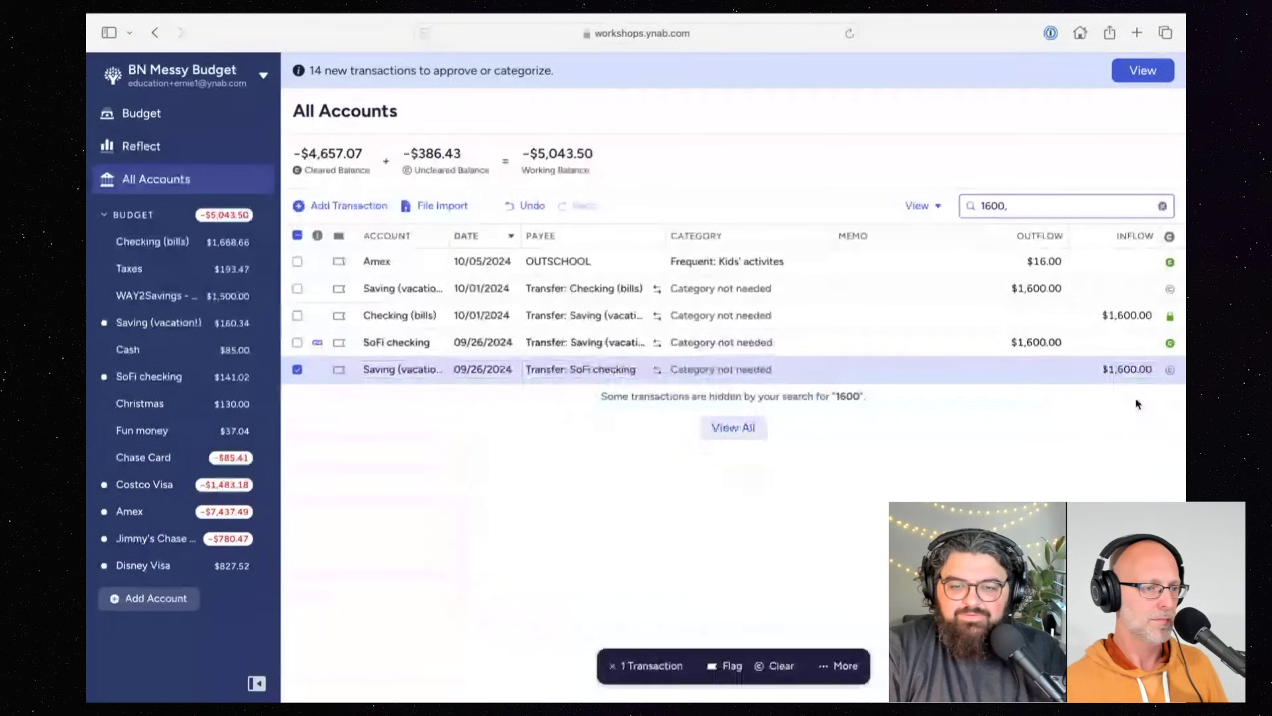
click(297, 368)
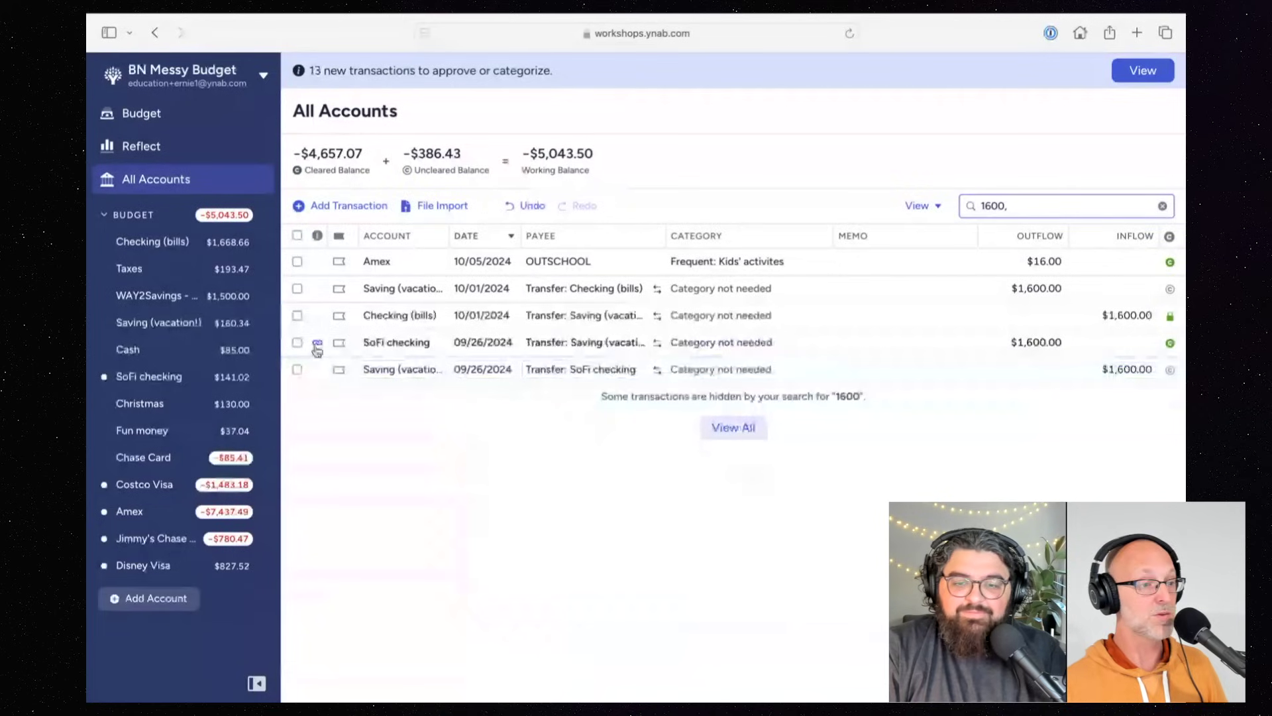
click(317, 344)
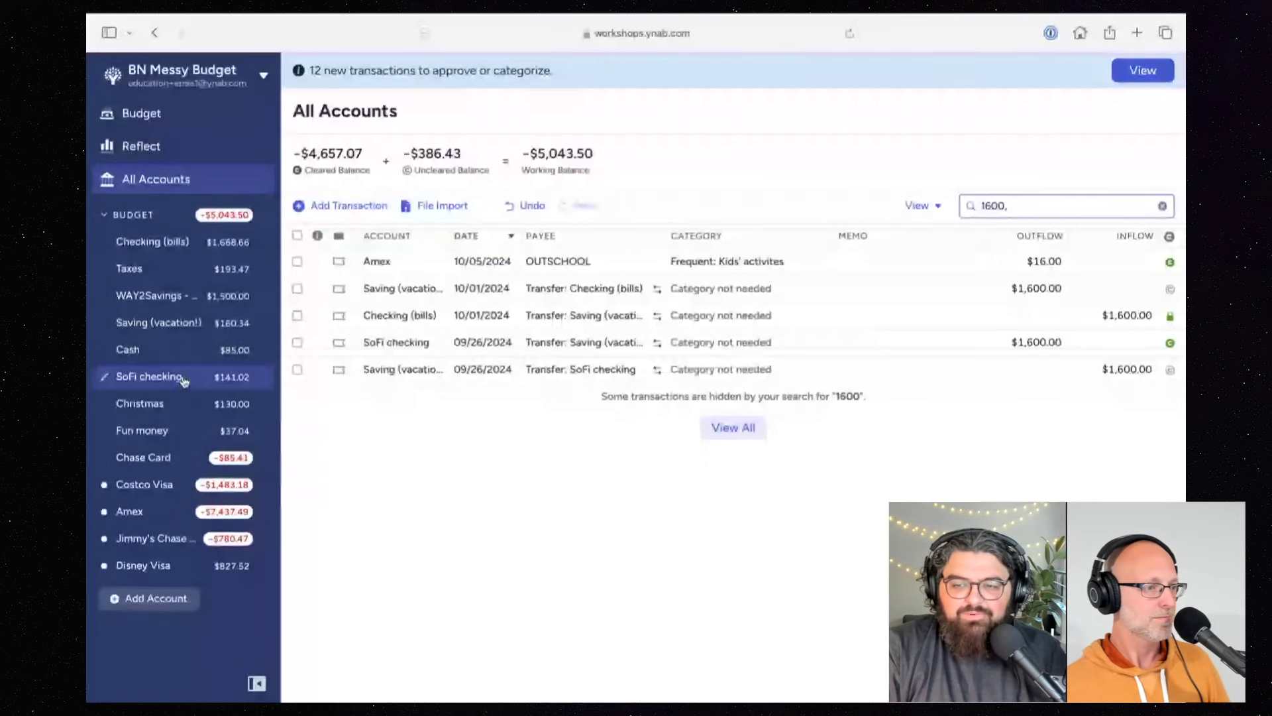
Step: Mark both $1,600.00 transfers in Saving (vacation!) as cleared and reconcile the account at a current balance of $160.34
click(165, 324)
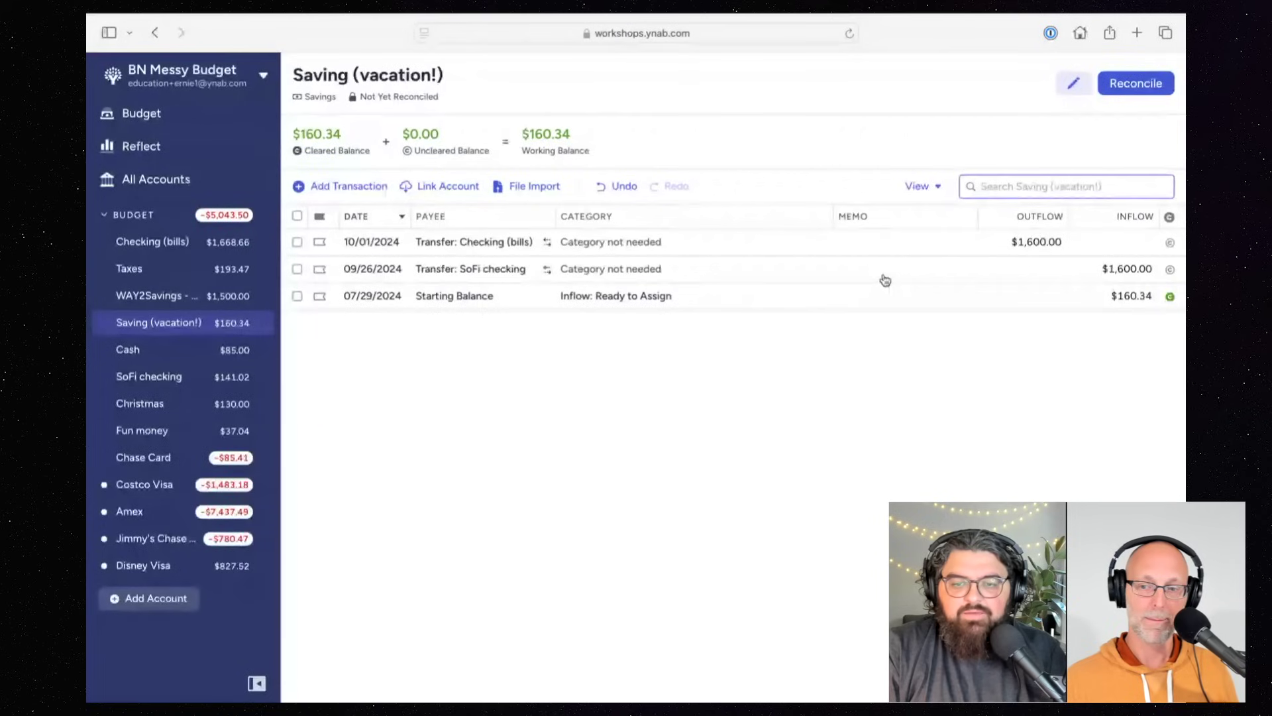
click(1170, 242)
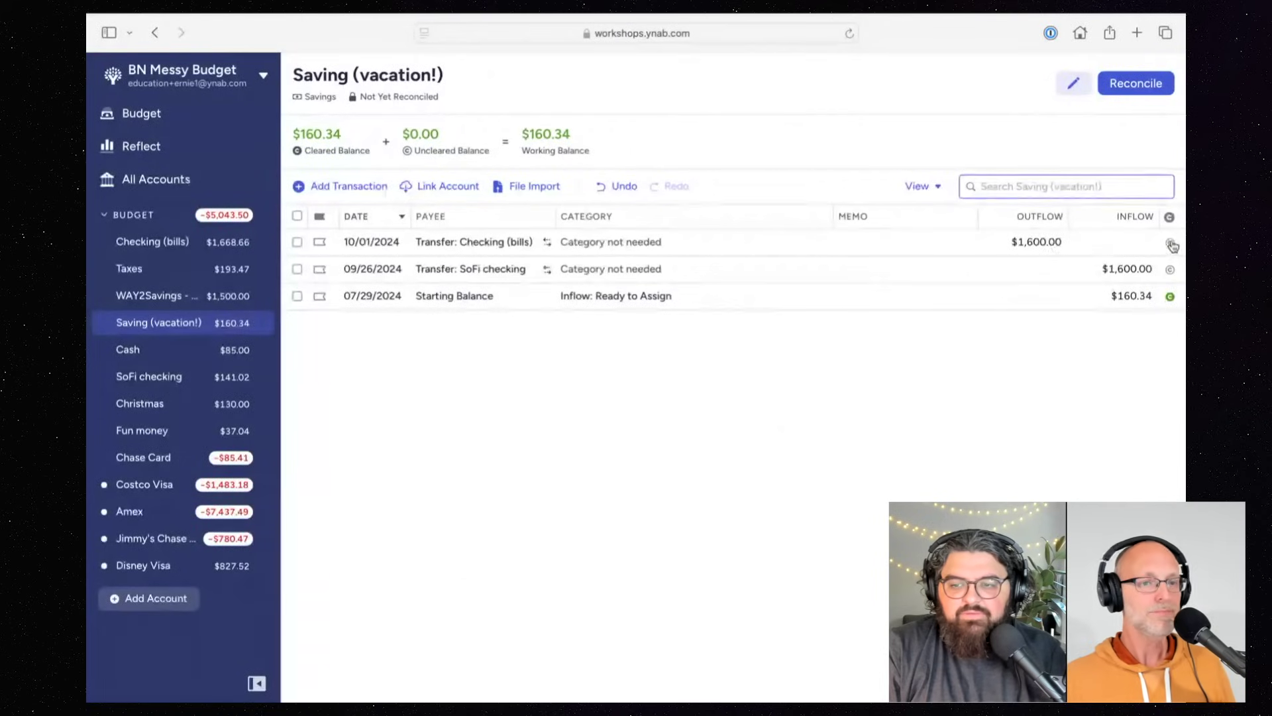
click(1171, 270)
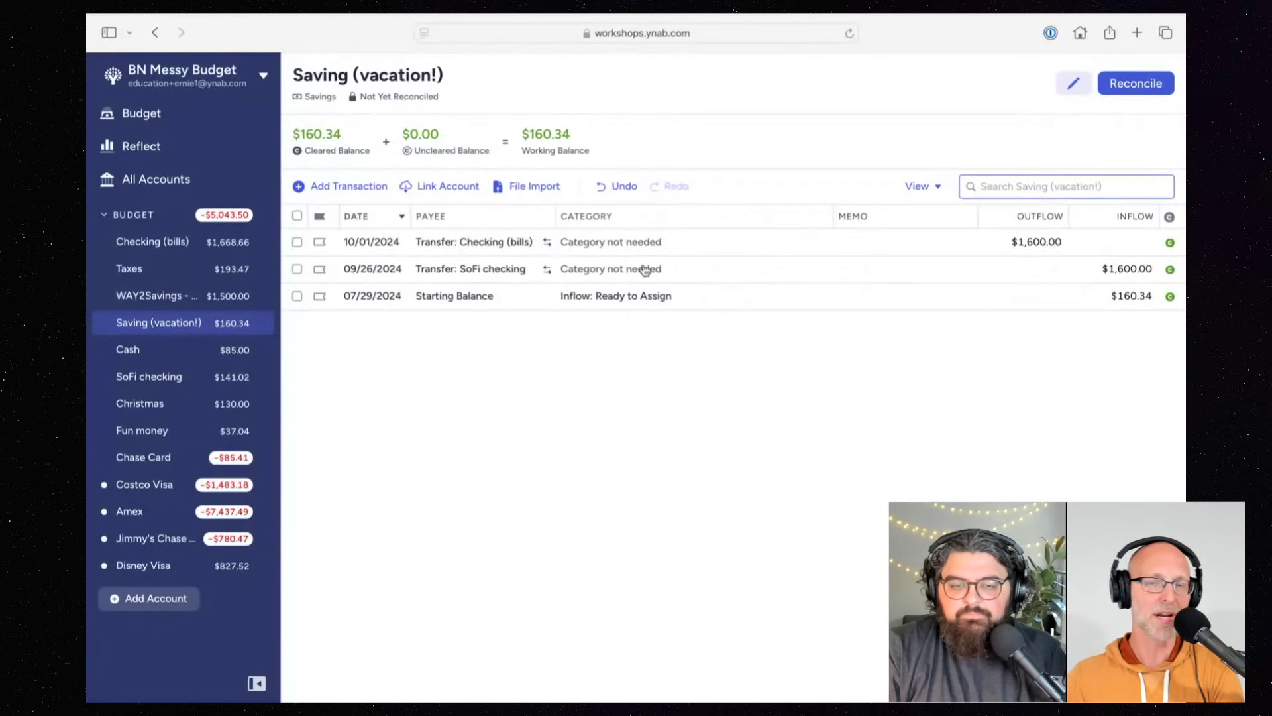
click(1143, 88)
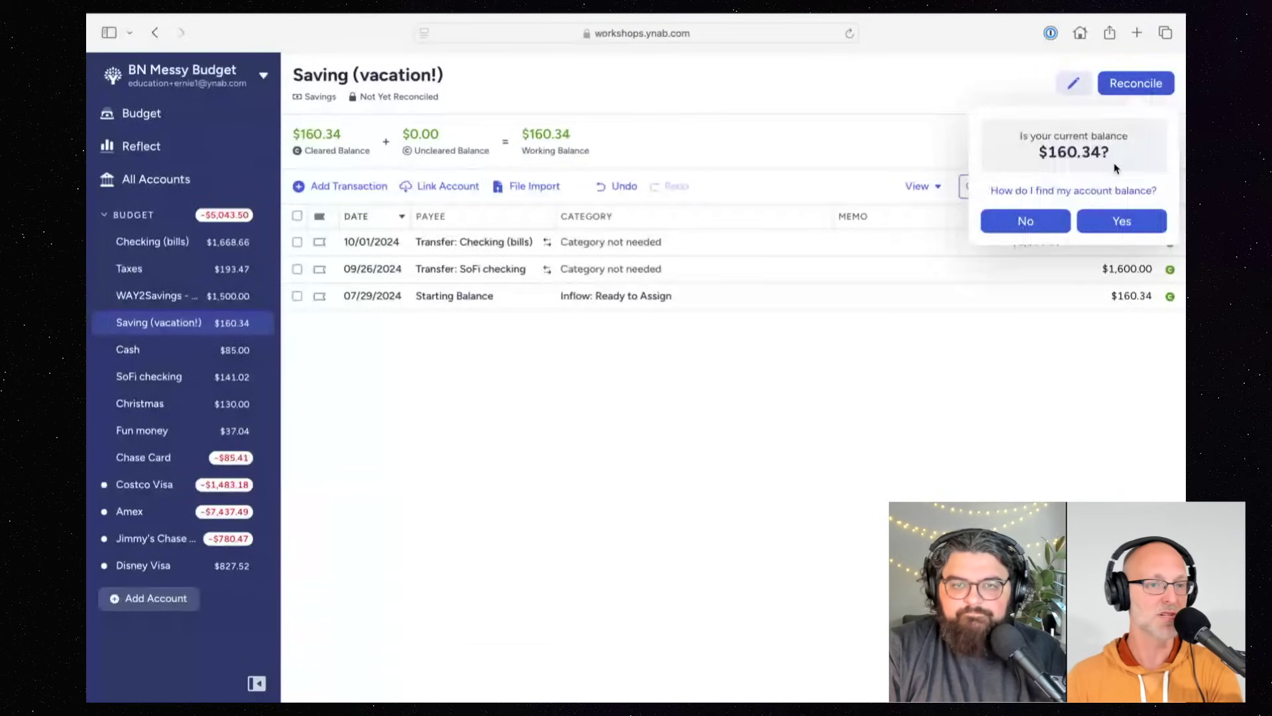
click(1125, 226)
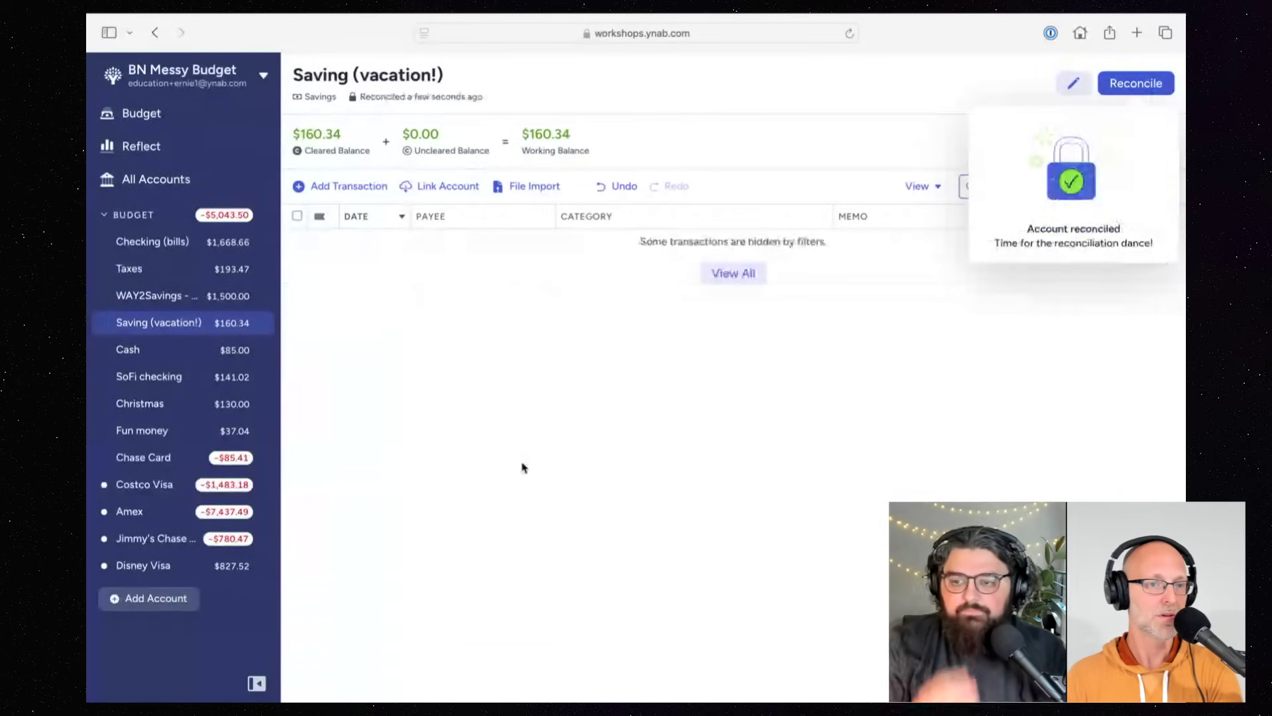
Step: Collapse the 08/15/2024 Garage sale stuff split in the Cash account and reconcile the account at a current balance of $85.00
click(150, 354)
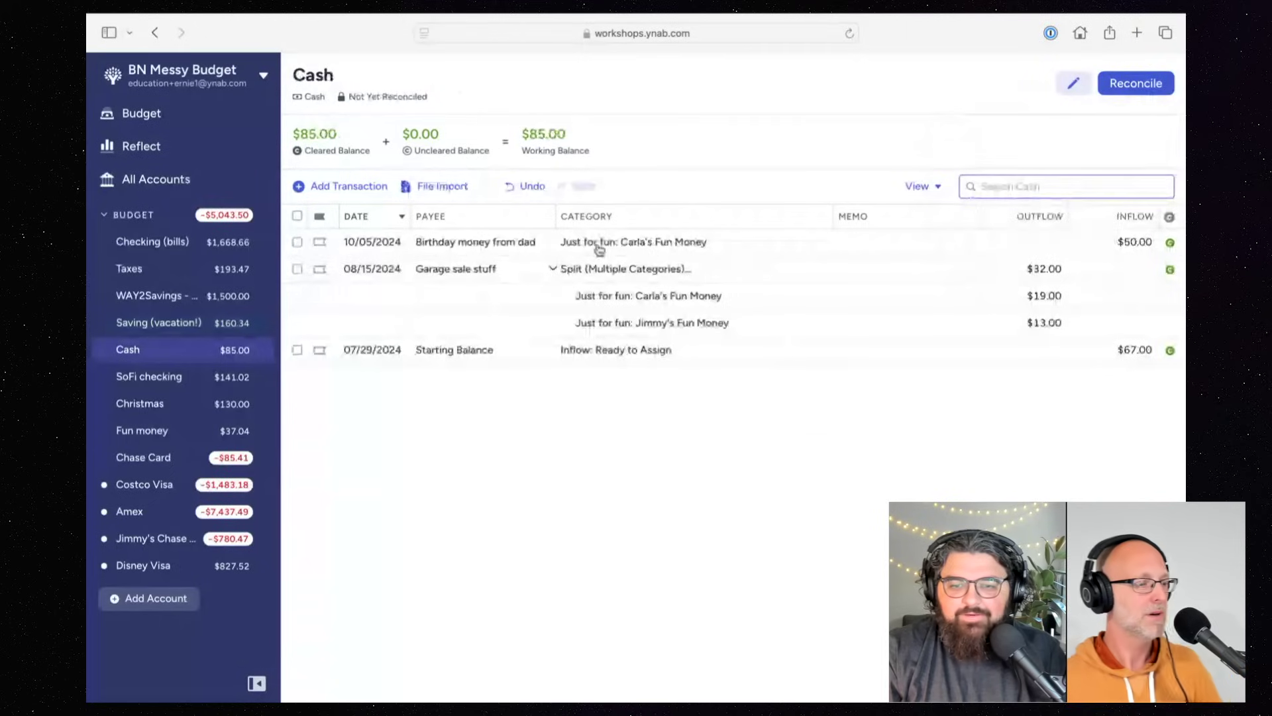
click(553, 269)
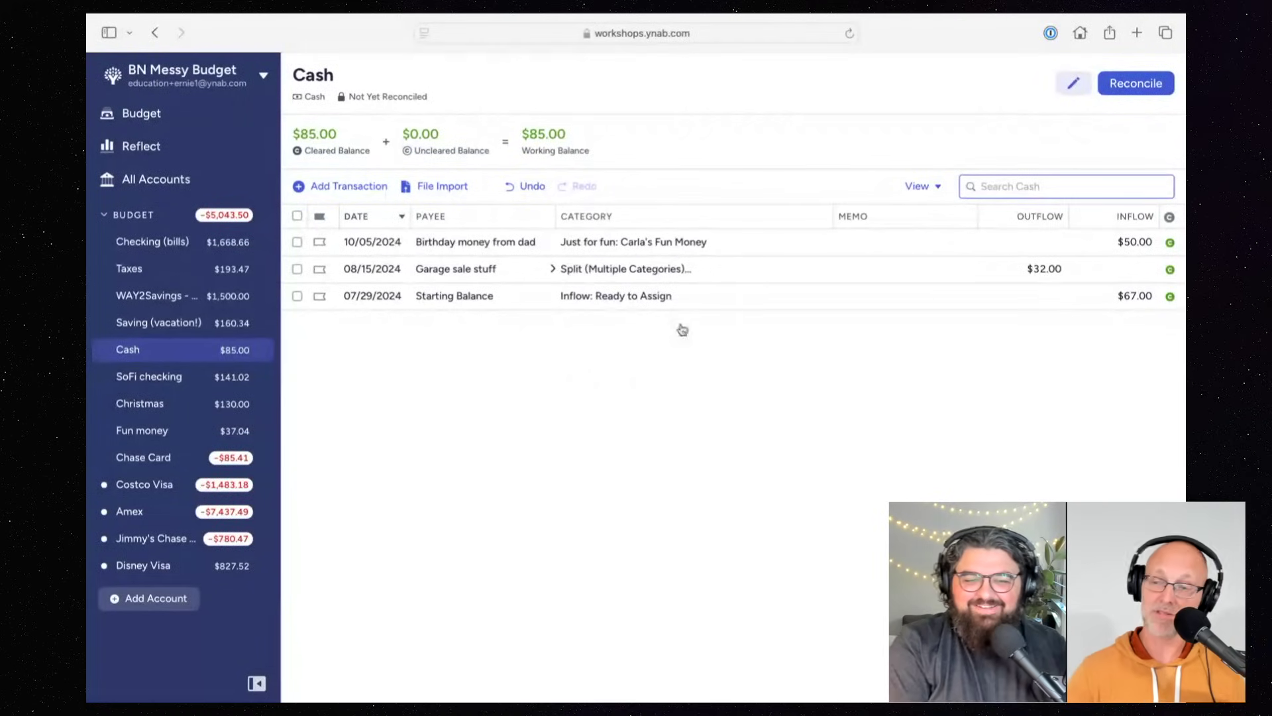
click(1150, 86)
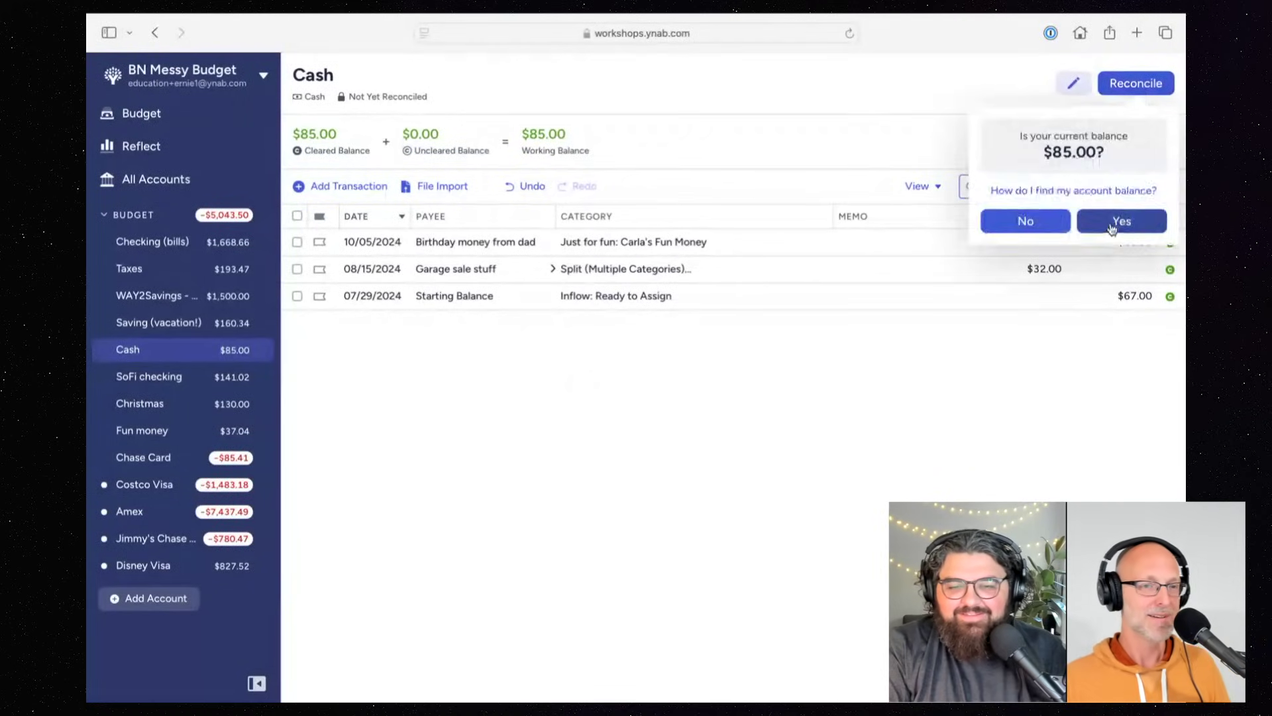
click(1114, 229)
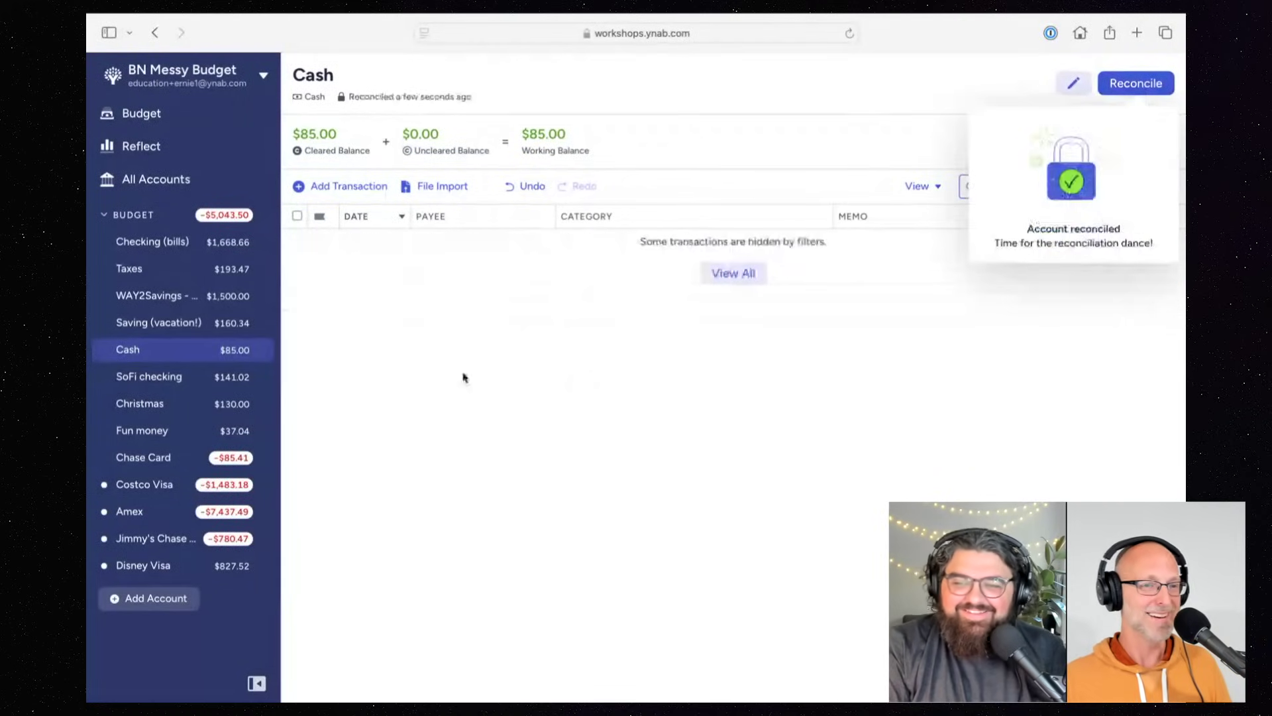
Step: Look through the SoFi checking transactions, then compare the Disney Visa, Amex and Costco Visa registers
click(140, 378)
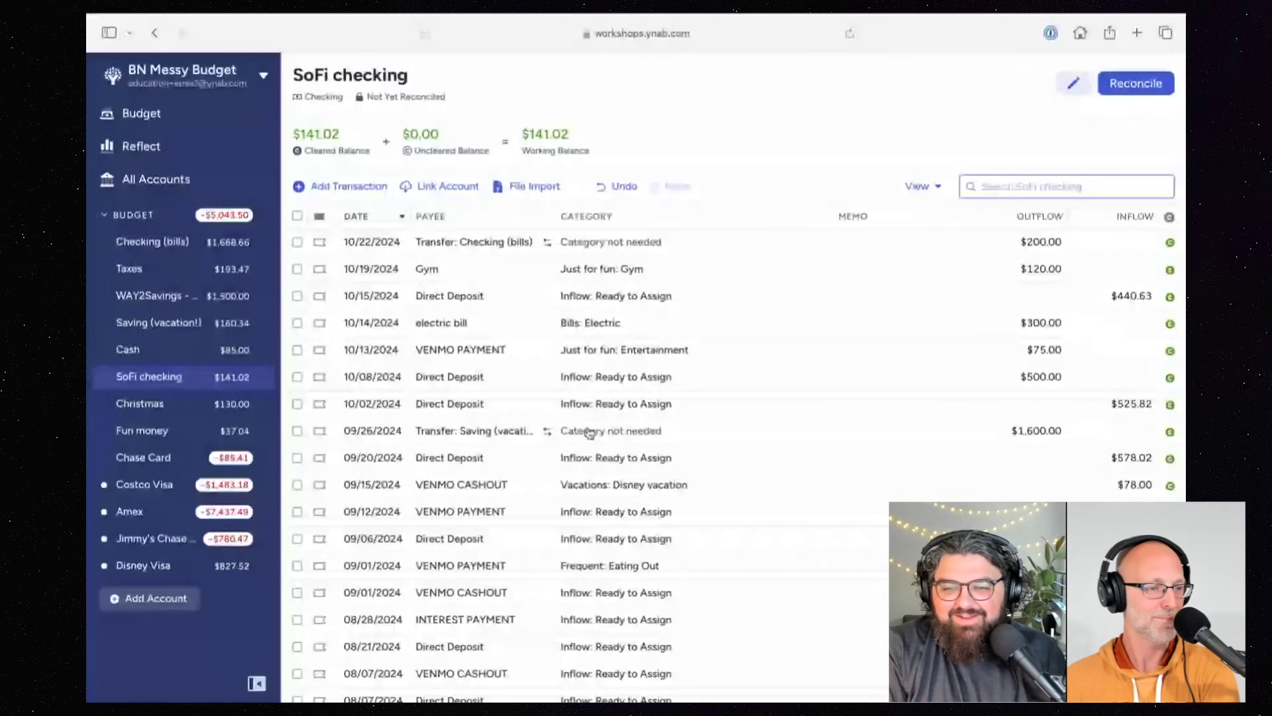
scroll(589, 433, down, 3)
scroll(589, 433, down, 2)
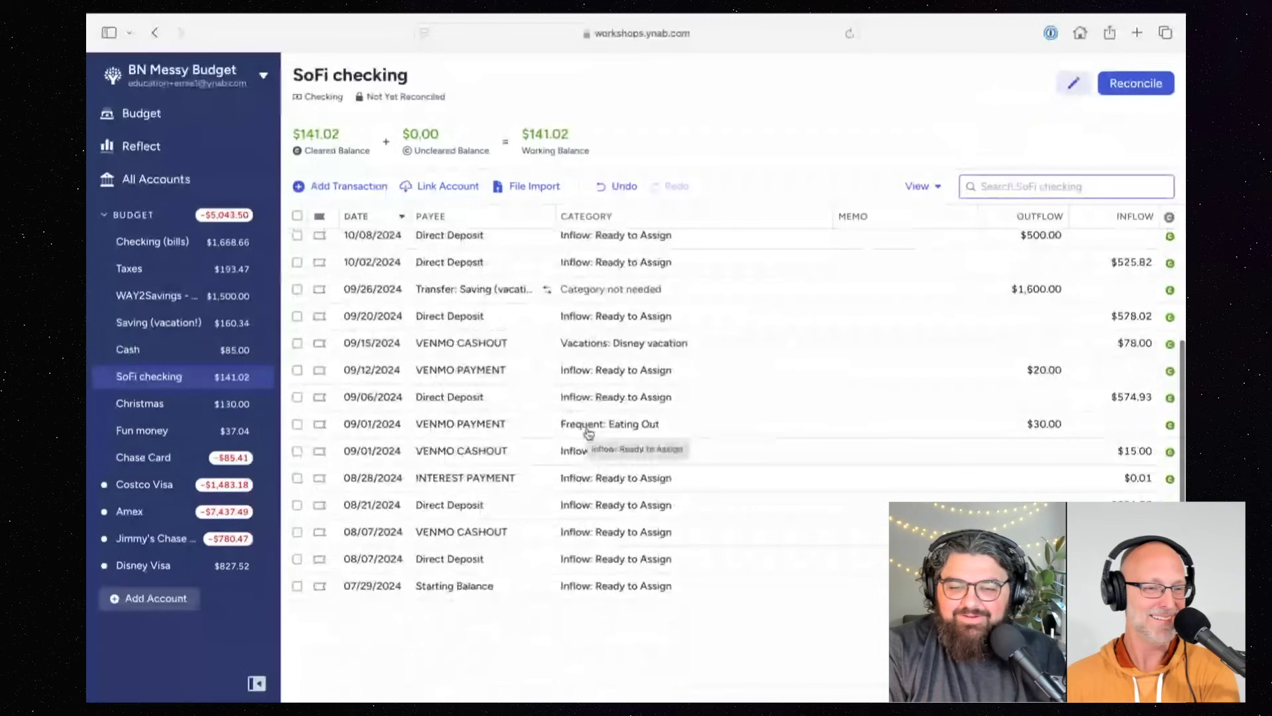
scroll(589, 432, up, 2)
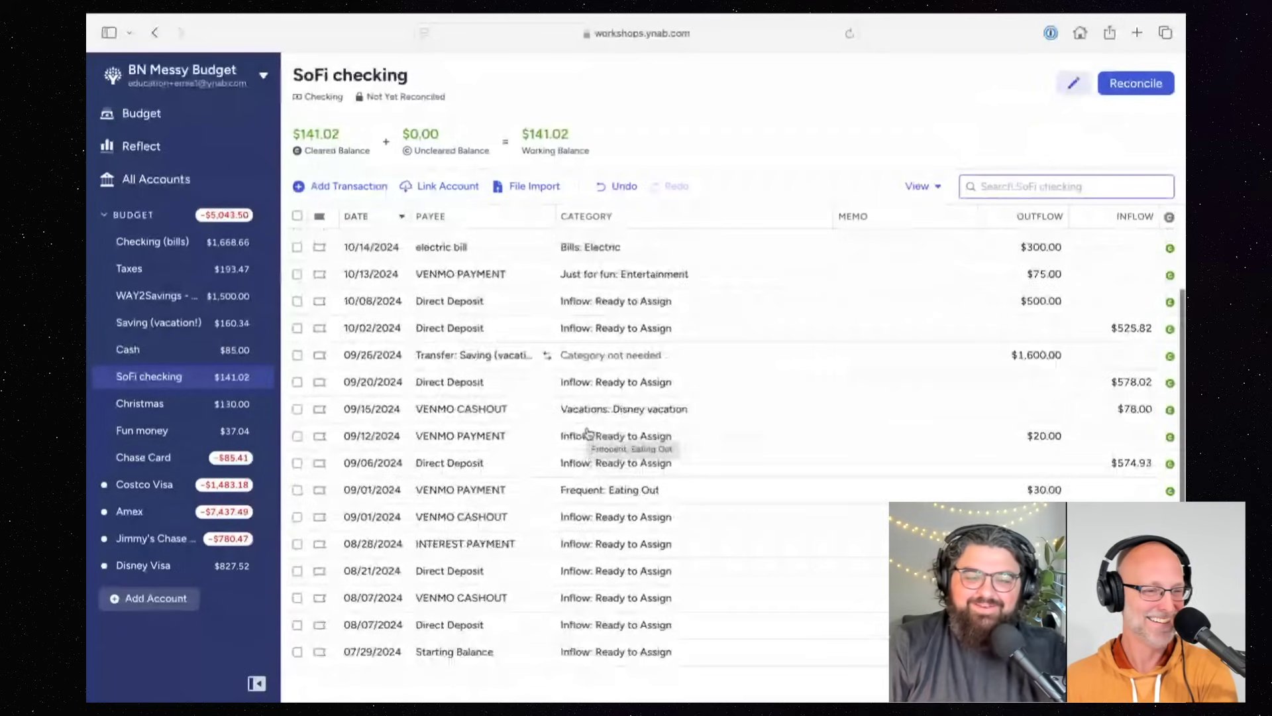
scroll(590, 433, up, 3)
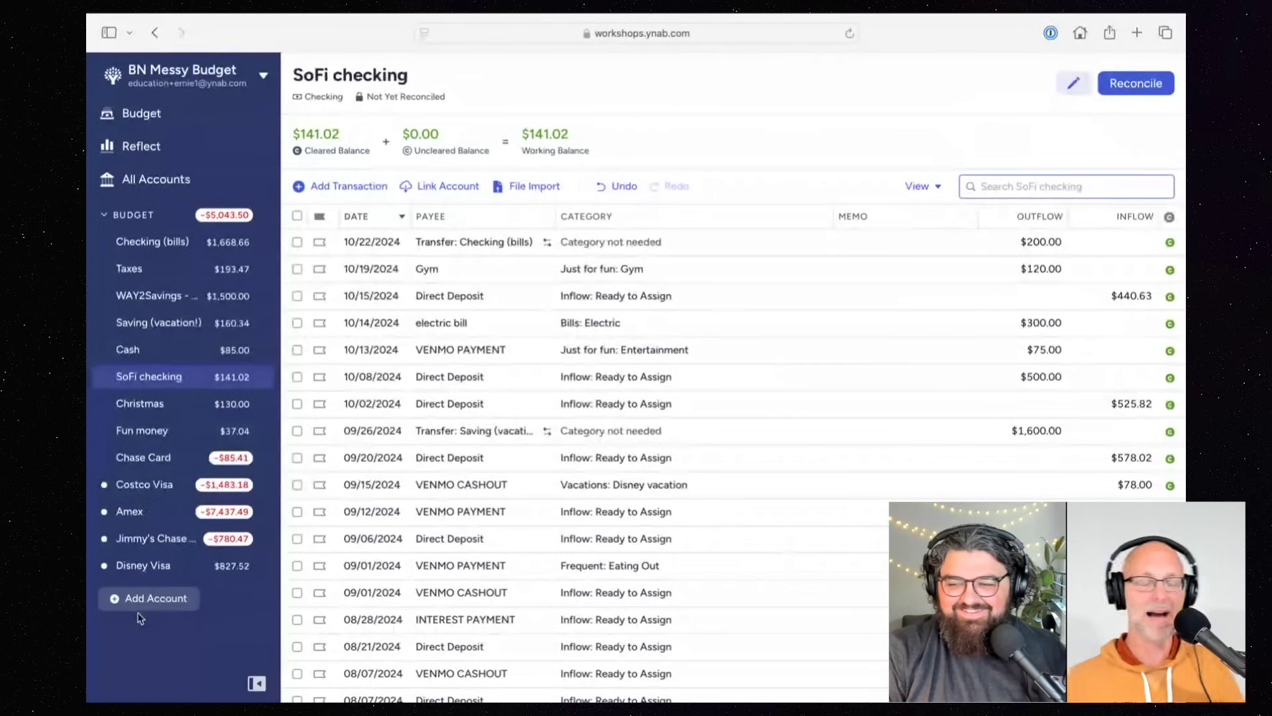
click(153, 567)
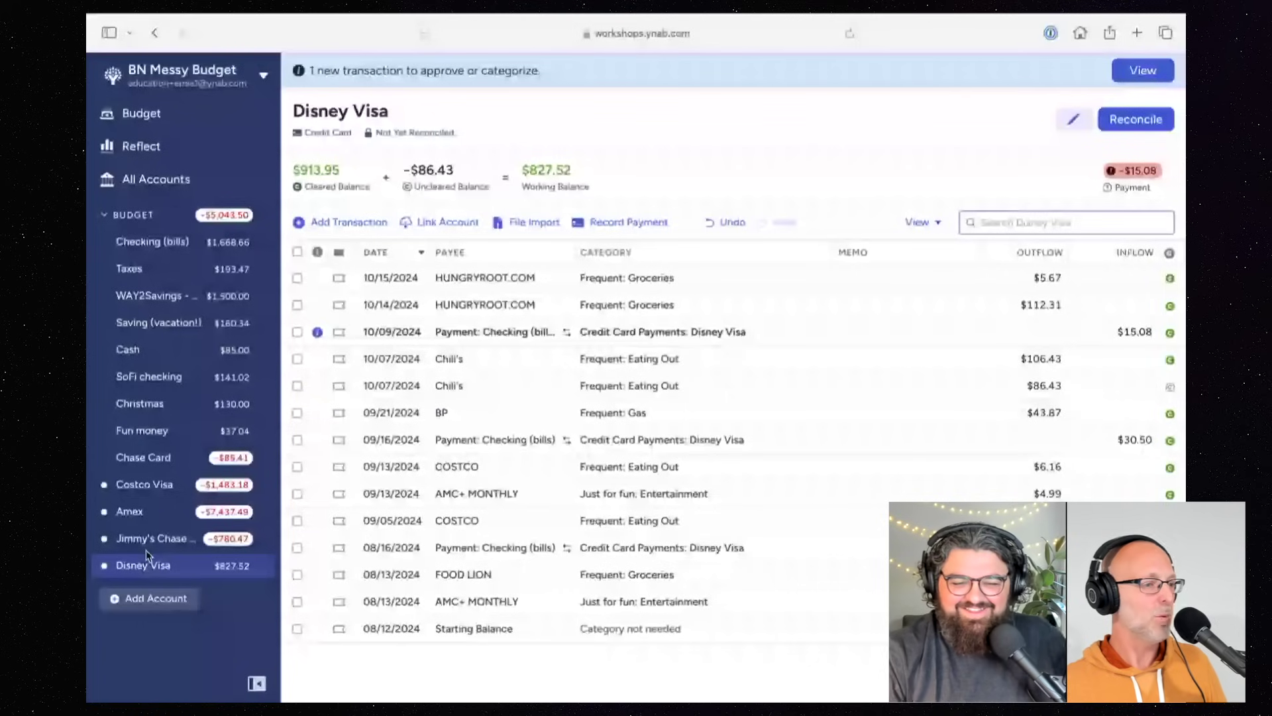
click(133, 511)
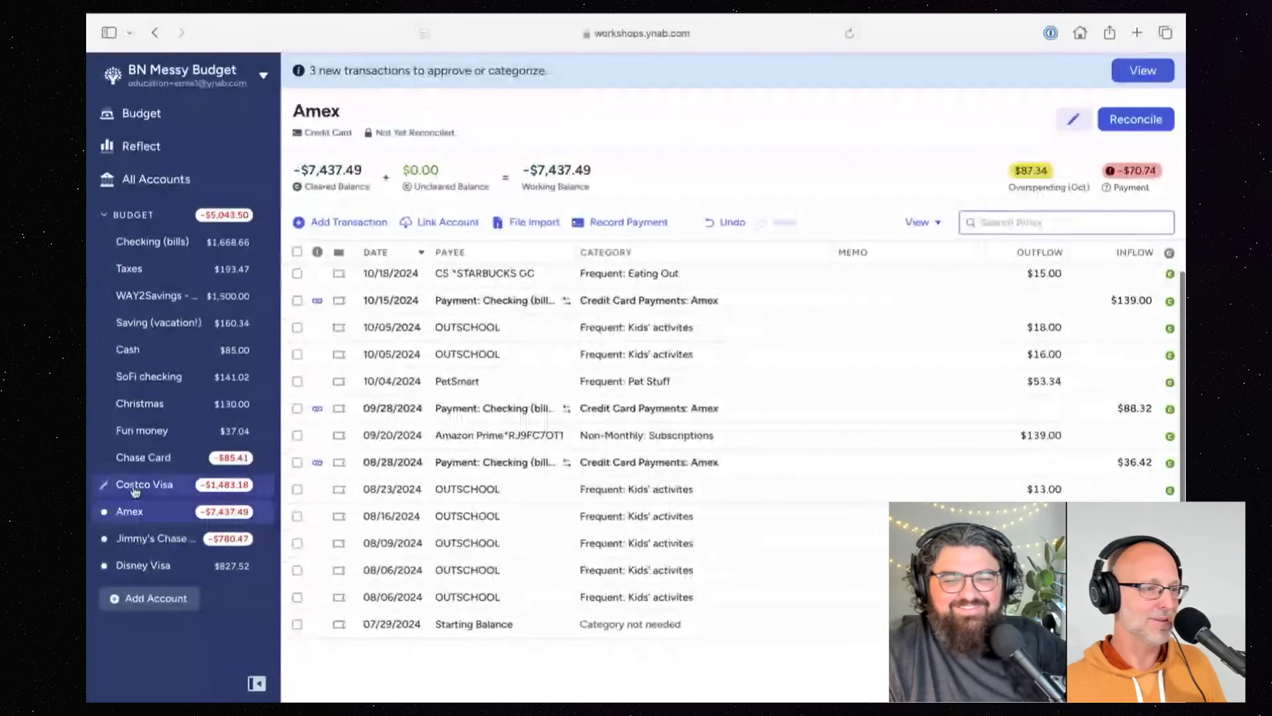
click(134, 487)
scroll(603, 475, down, 3)
scroll(603, 475, down, 3)
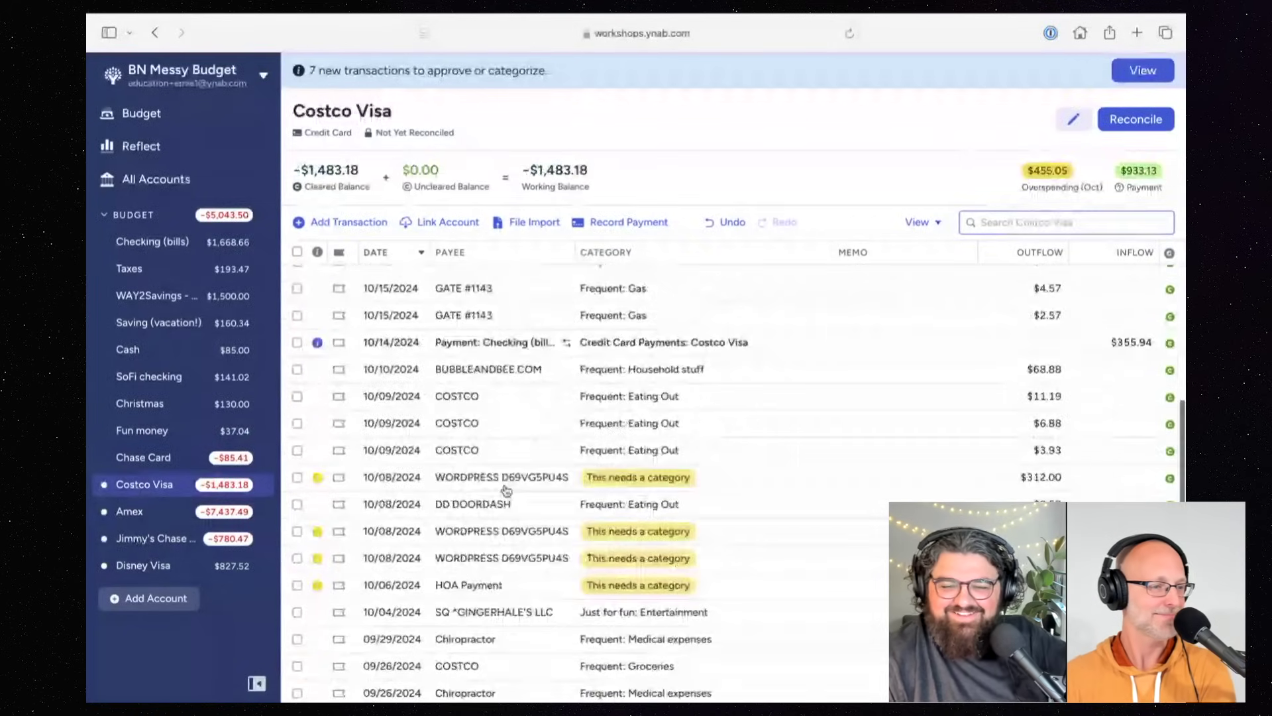
Step: Examine the dates, inflows, outflows and categories of the SoFi checking transactions back to the starting balance
click(149, 377)
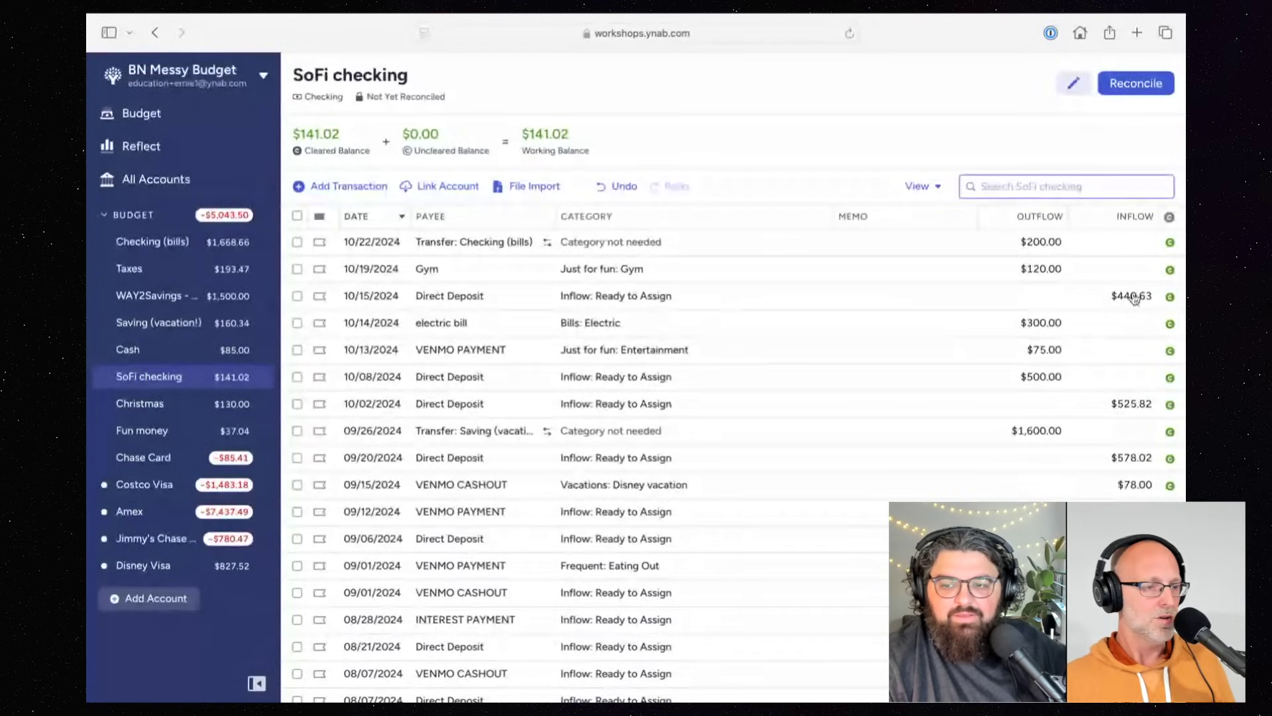
scroll(1133, 295, down, 3)
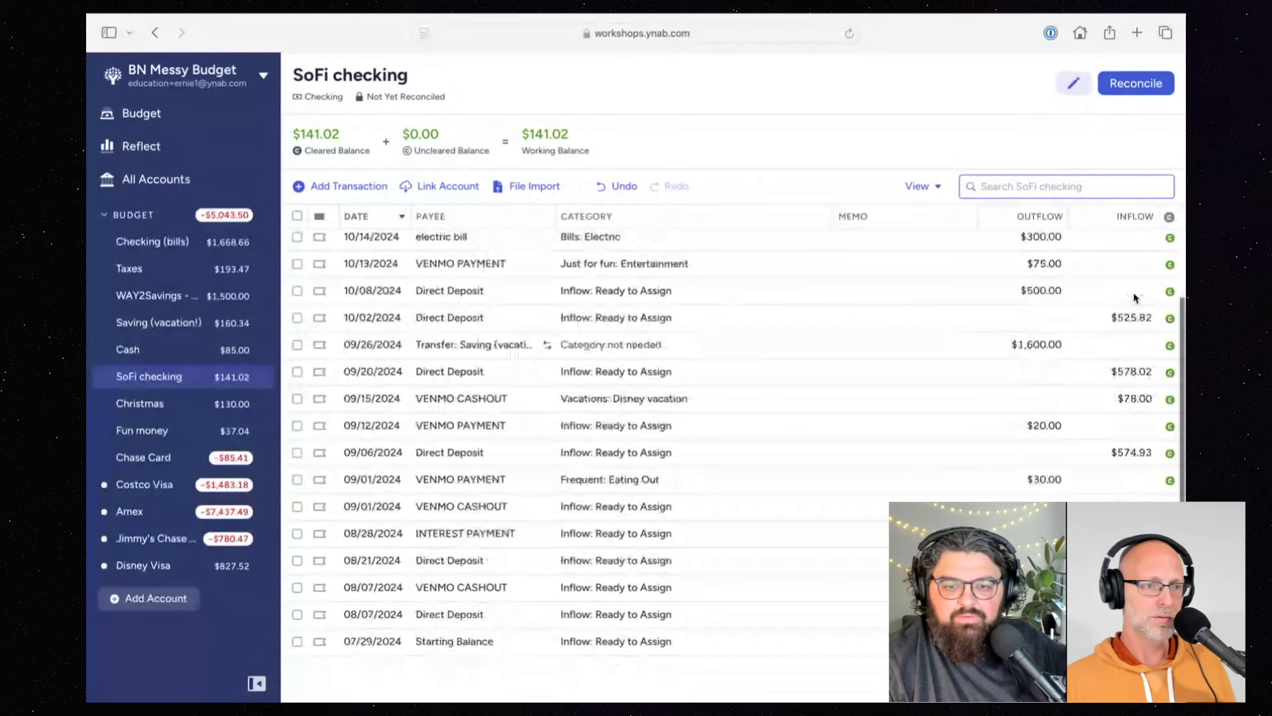
scroll(1136, 298, down, 2)
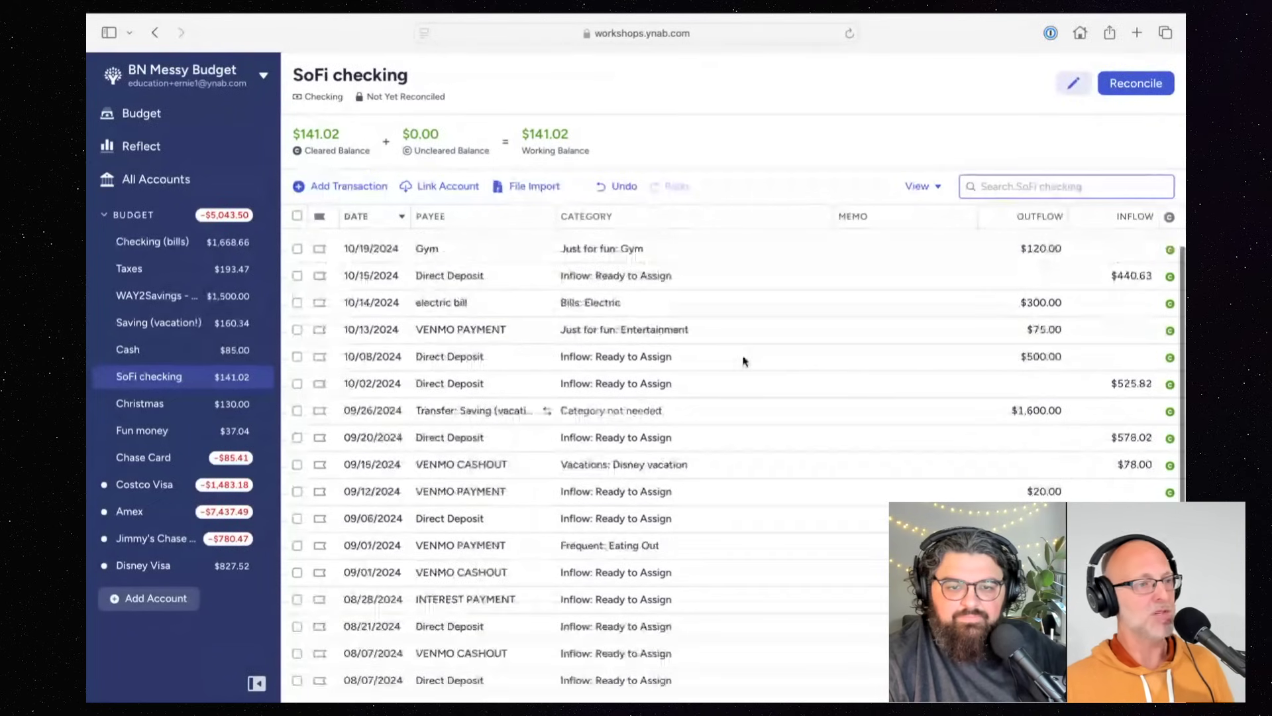
scroll(1160, 305, down, 1)
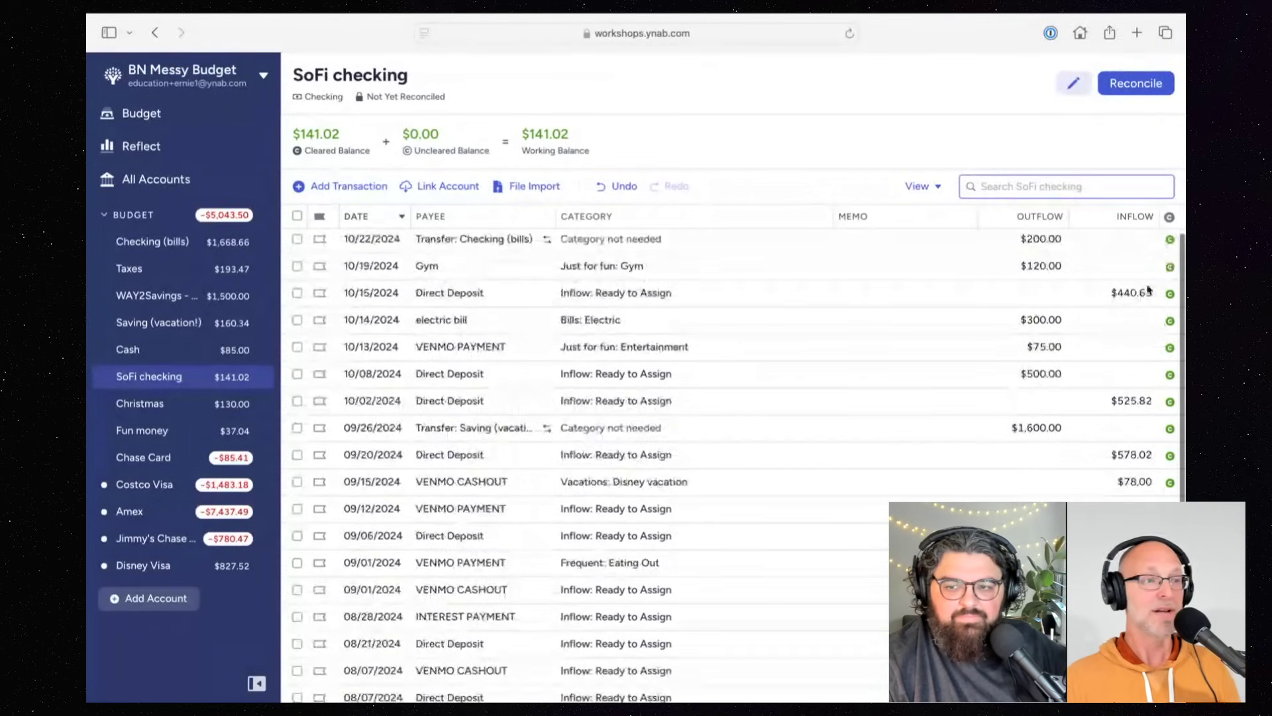
scroll(1150, 292, down, 2)
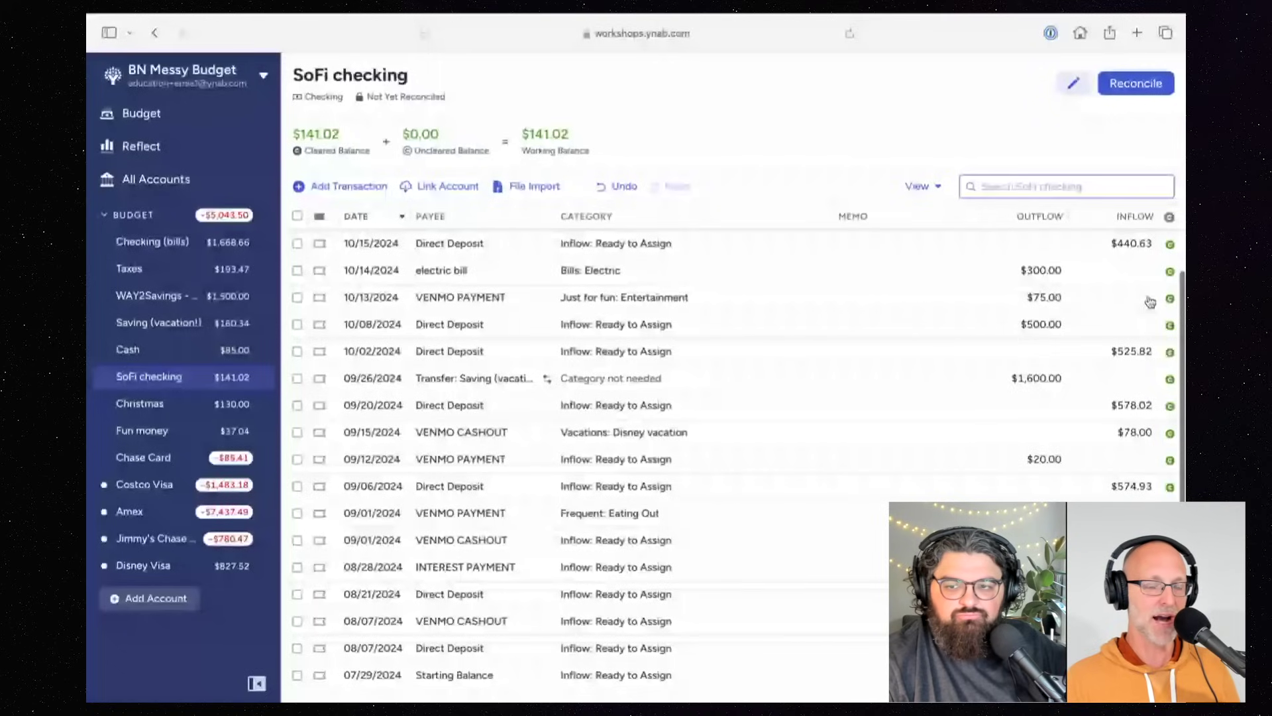
scroll(1151, 303, down, 3)
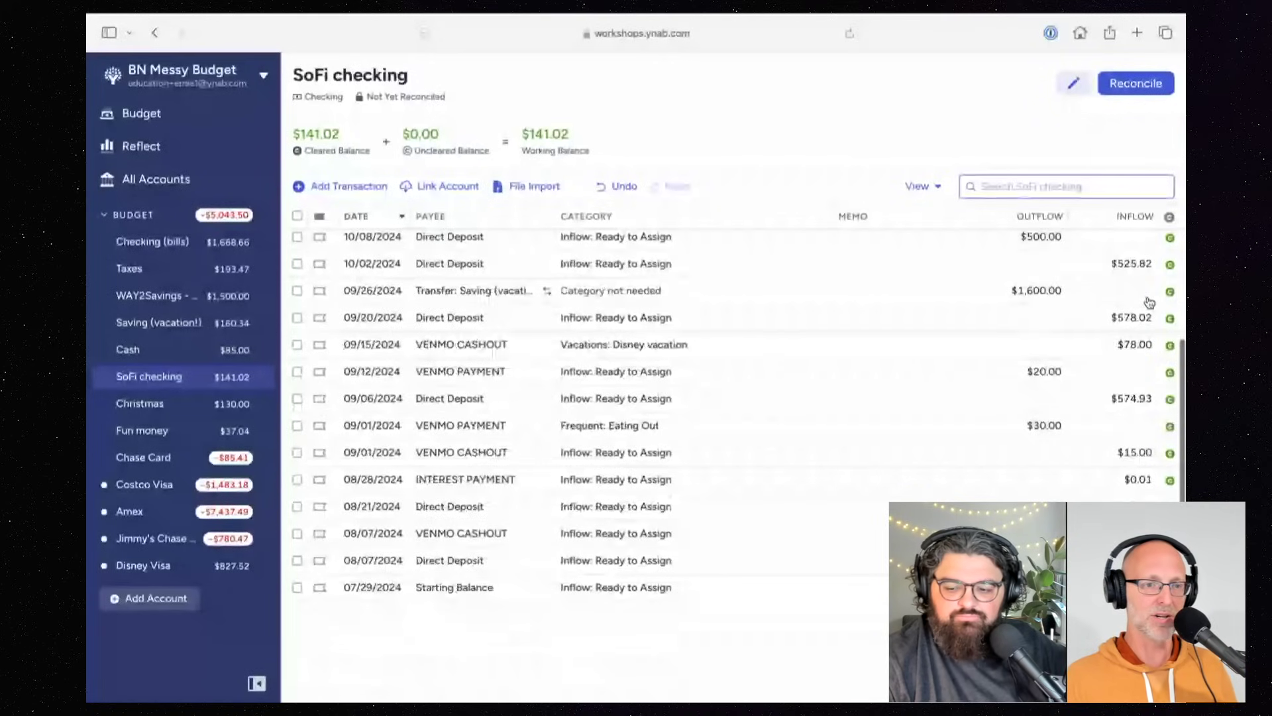
scroll(1151, 272, up, 5)
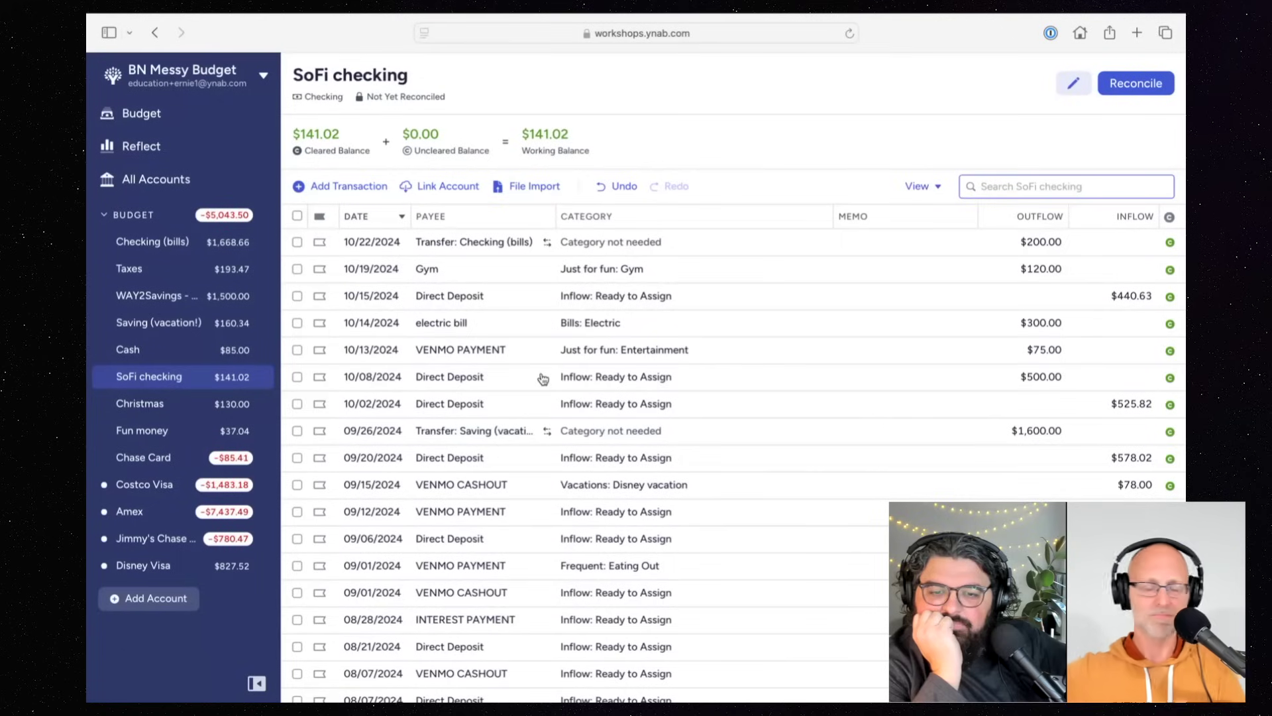
scroll(542, 379, down, 1)
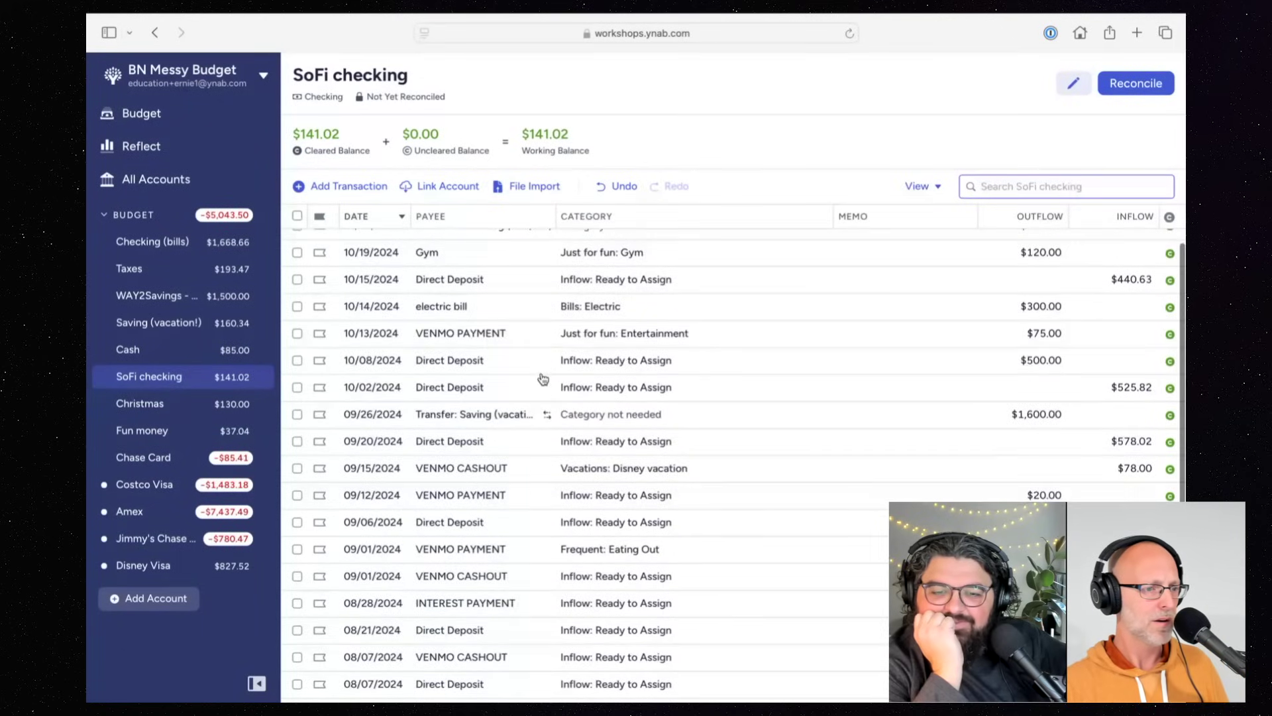
scroll(543, 379, down, 2)
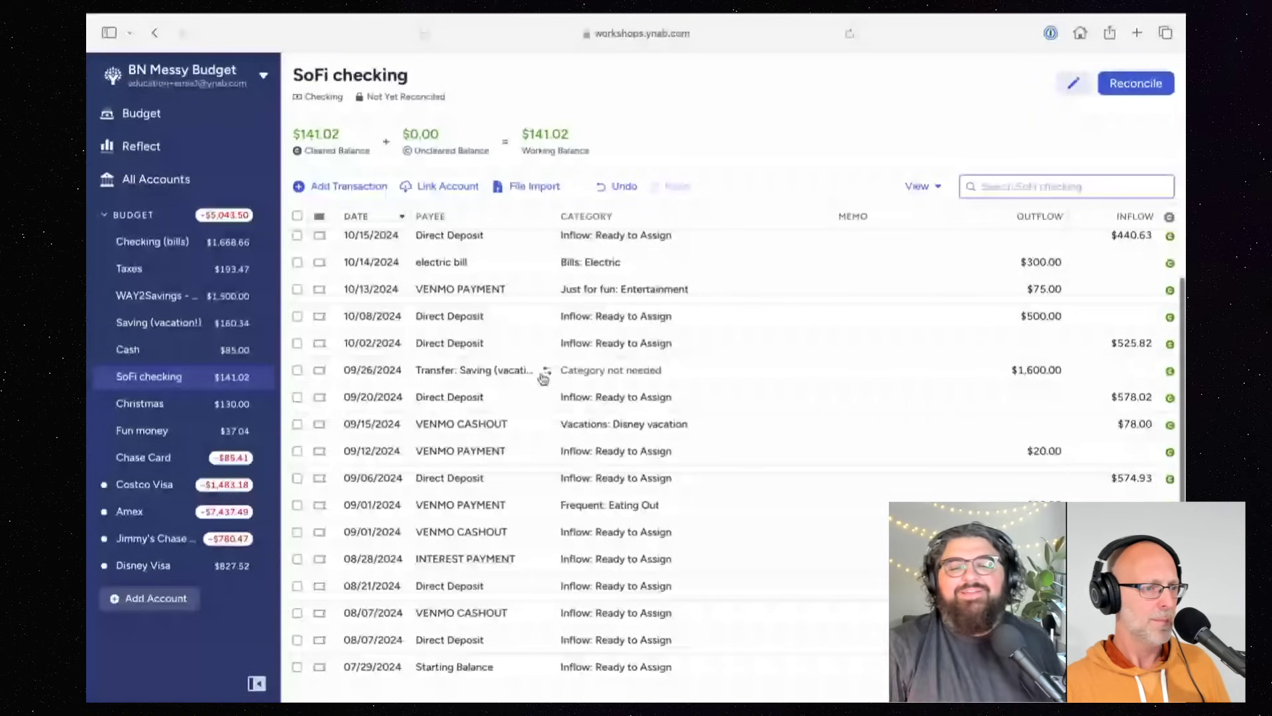
scroll(543, 379, down, 3)
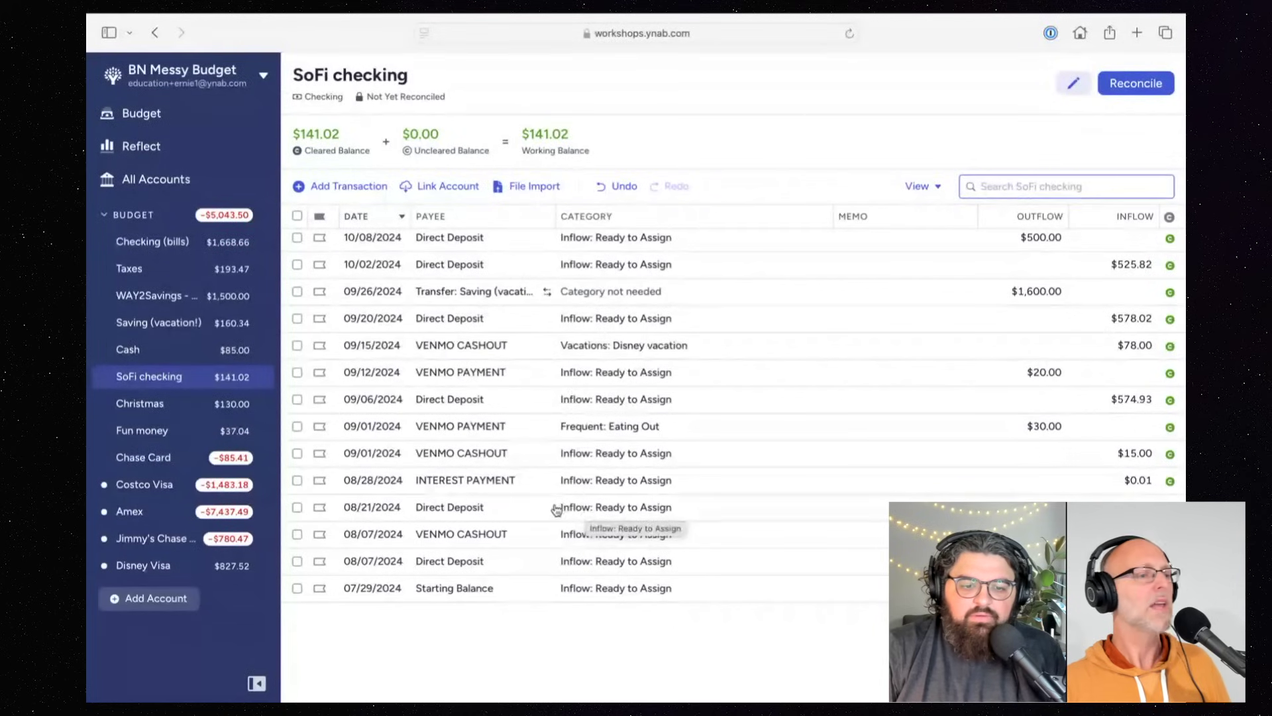
Step: Select the 08/28/2024 INTEREST PAYMENT in SoFi checking while reviewing nearby transactions, then deselect it
click(297, 479)
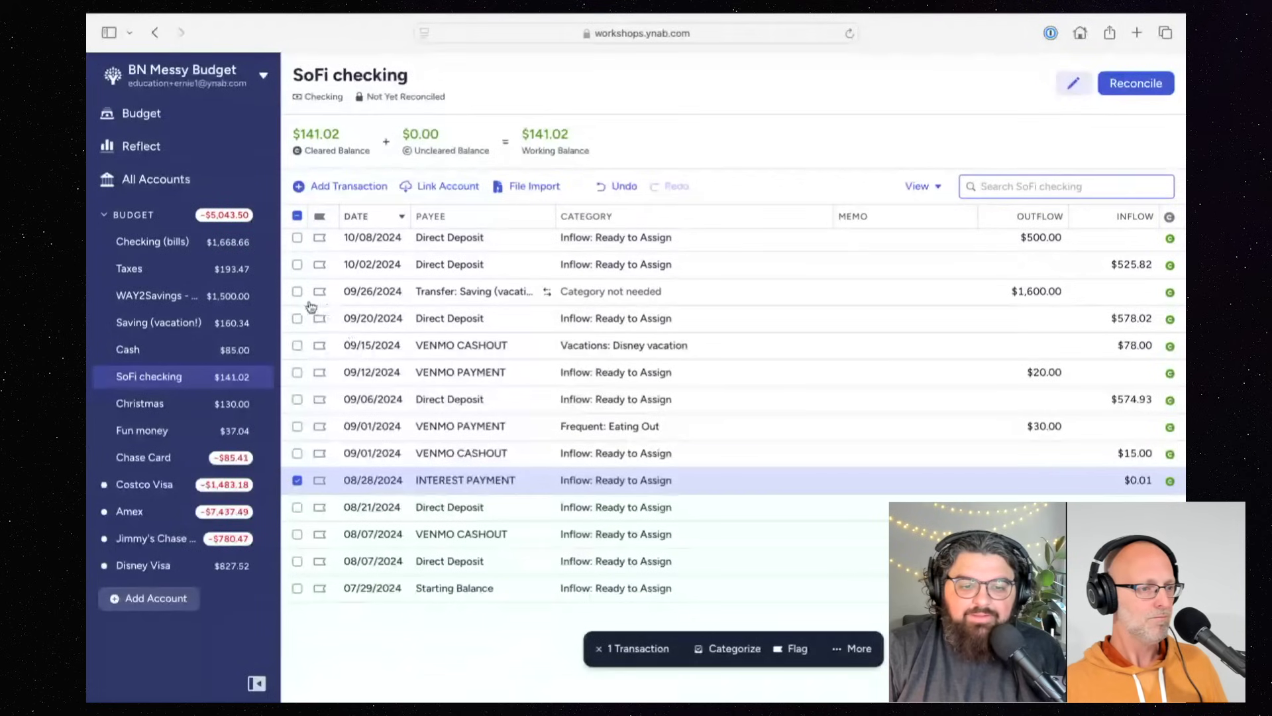
scroll(454, 380, up, 2)
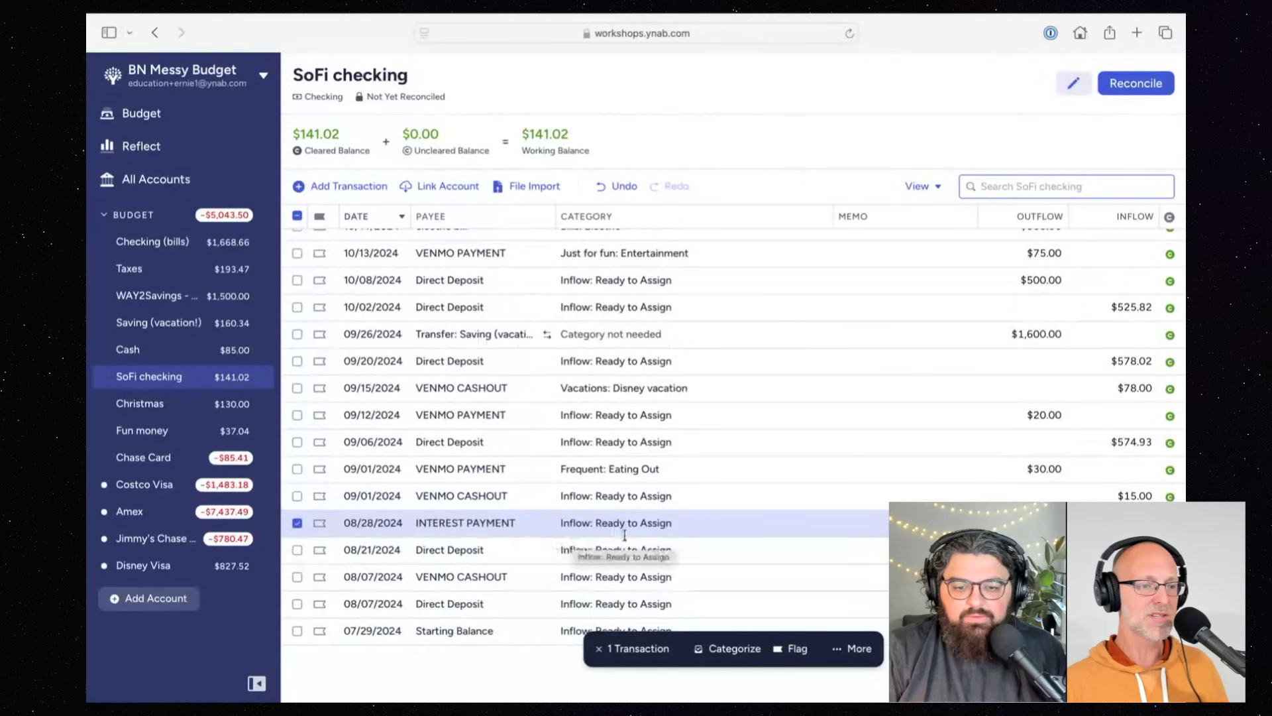
click(298, 523)
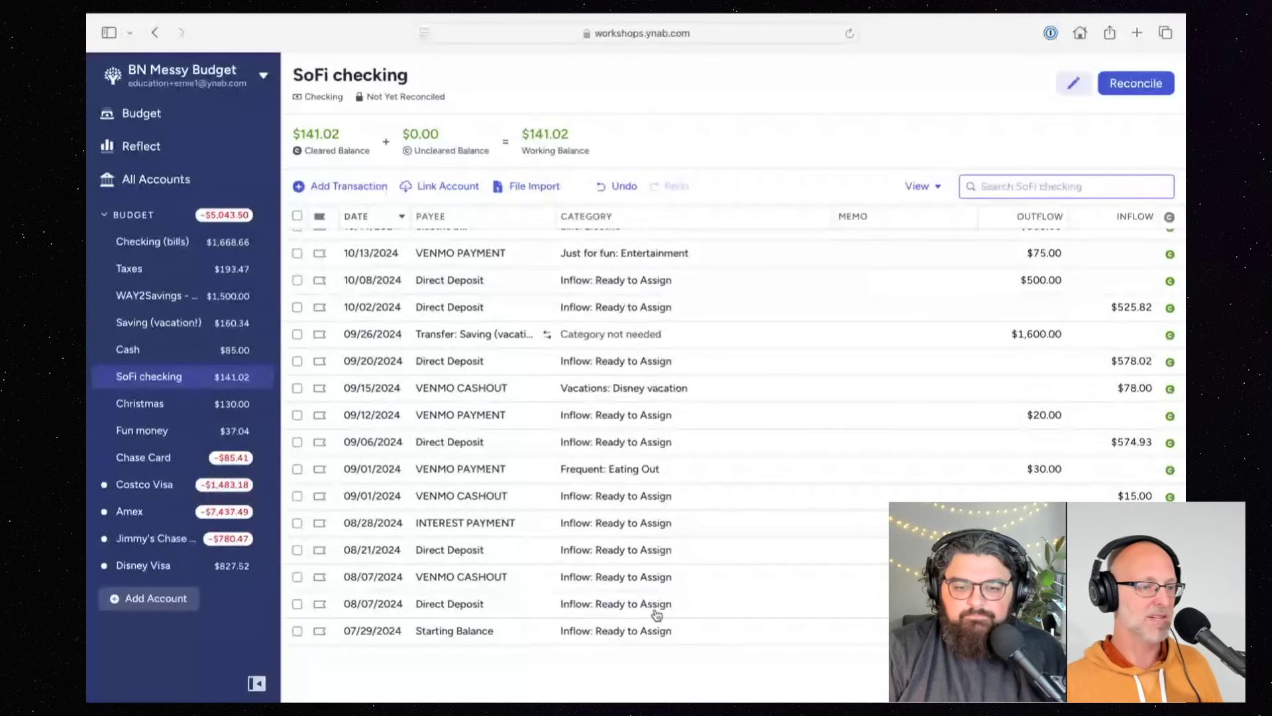
scroll(656, 610, up, 3)
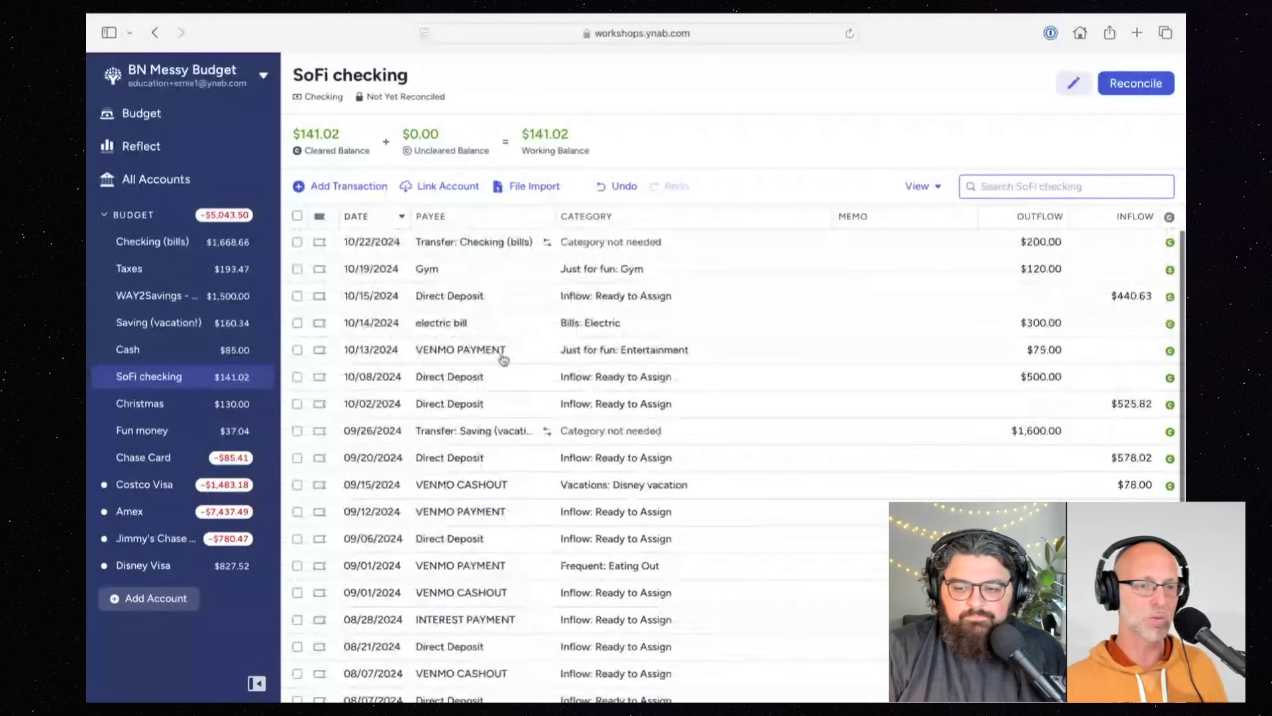
Step: Check the SoFi checking transactions once more and reconcile the account at a current balance of $141.02
scroll(506, 377, down, 5)
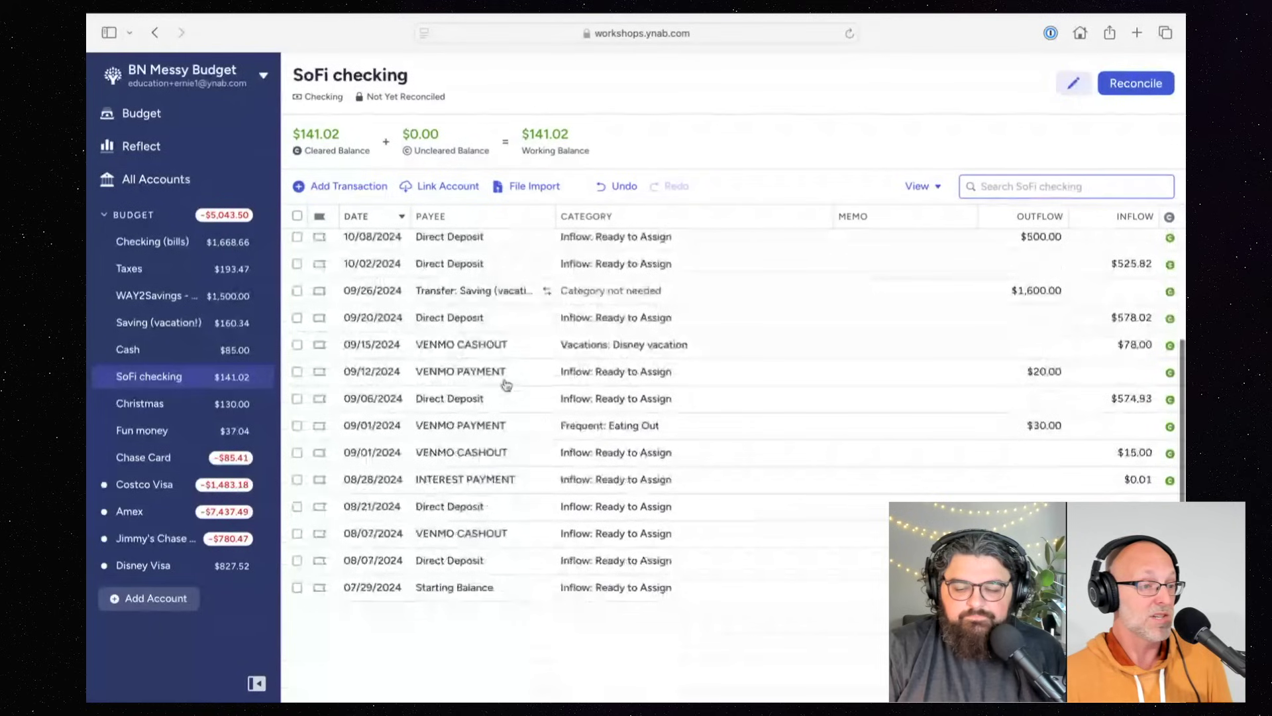
scroll(506, 385, up, 5)
click(1136, 86)
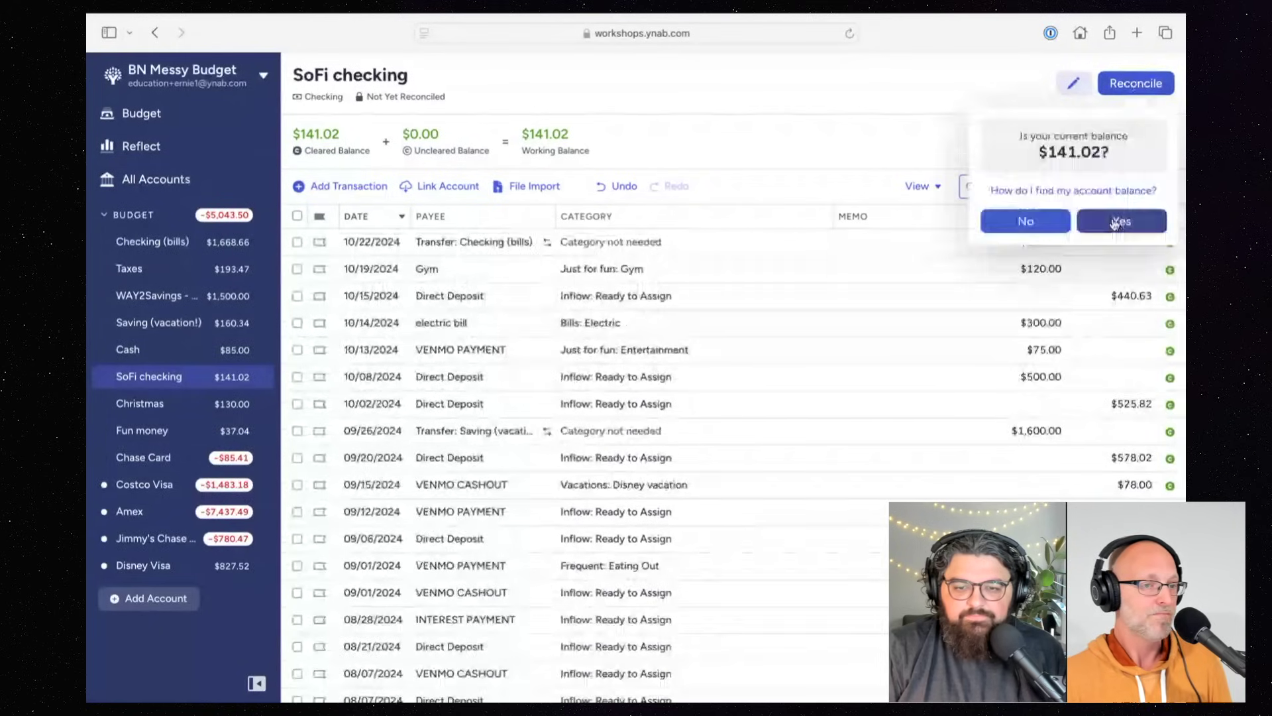
click(1119, 218)
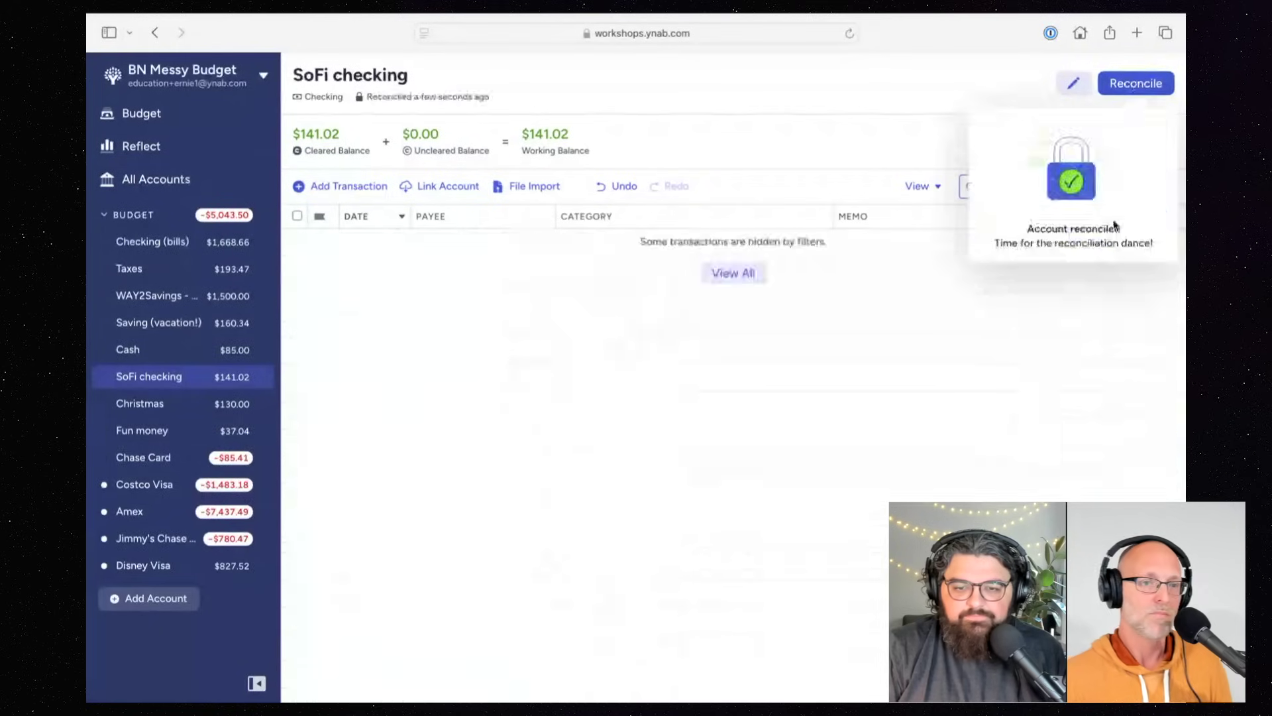
Step: Reconcile the Christmas savings account at a current balance of $130.00
click(166, 409)
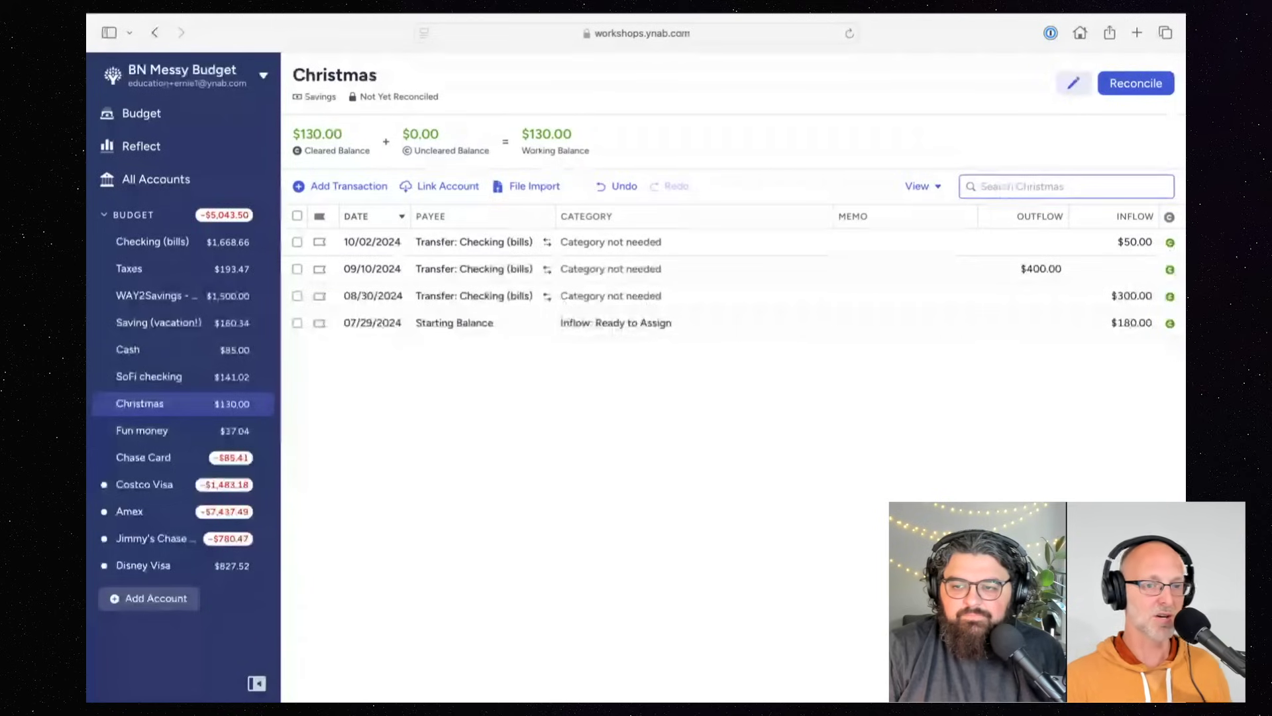
click(1138, 88)
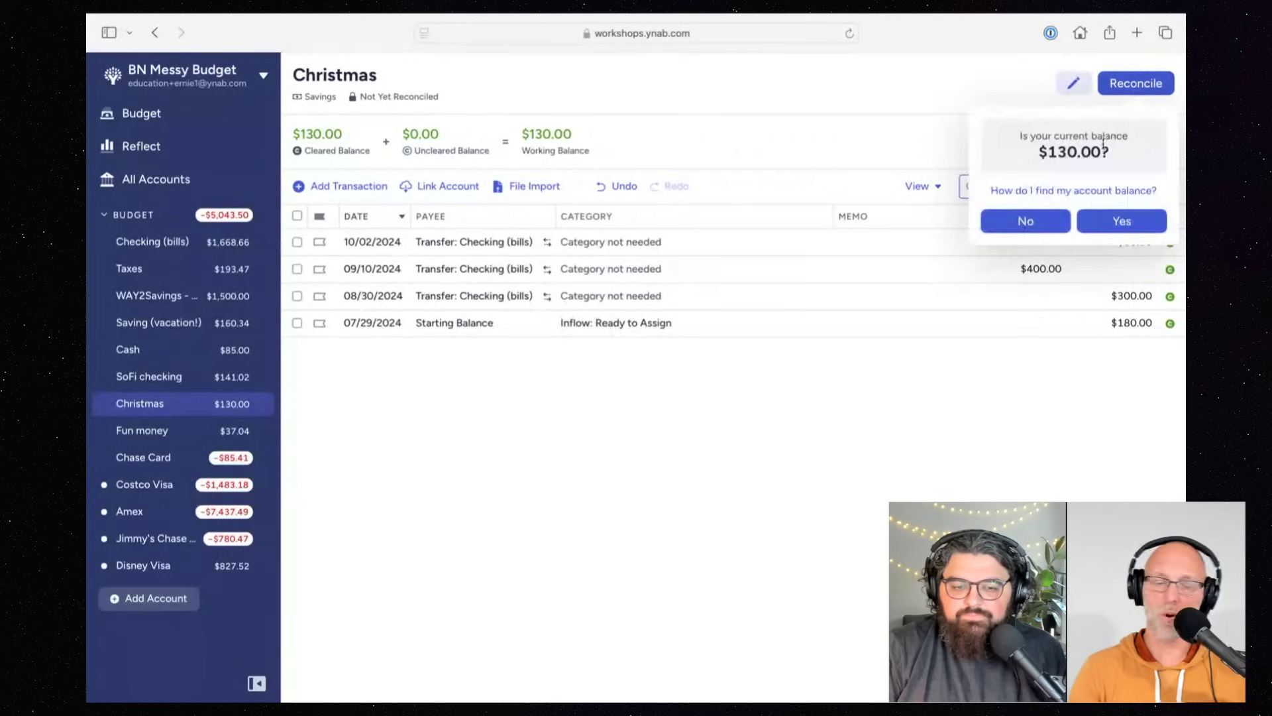
click(1108, 226)
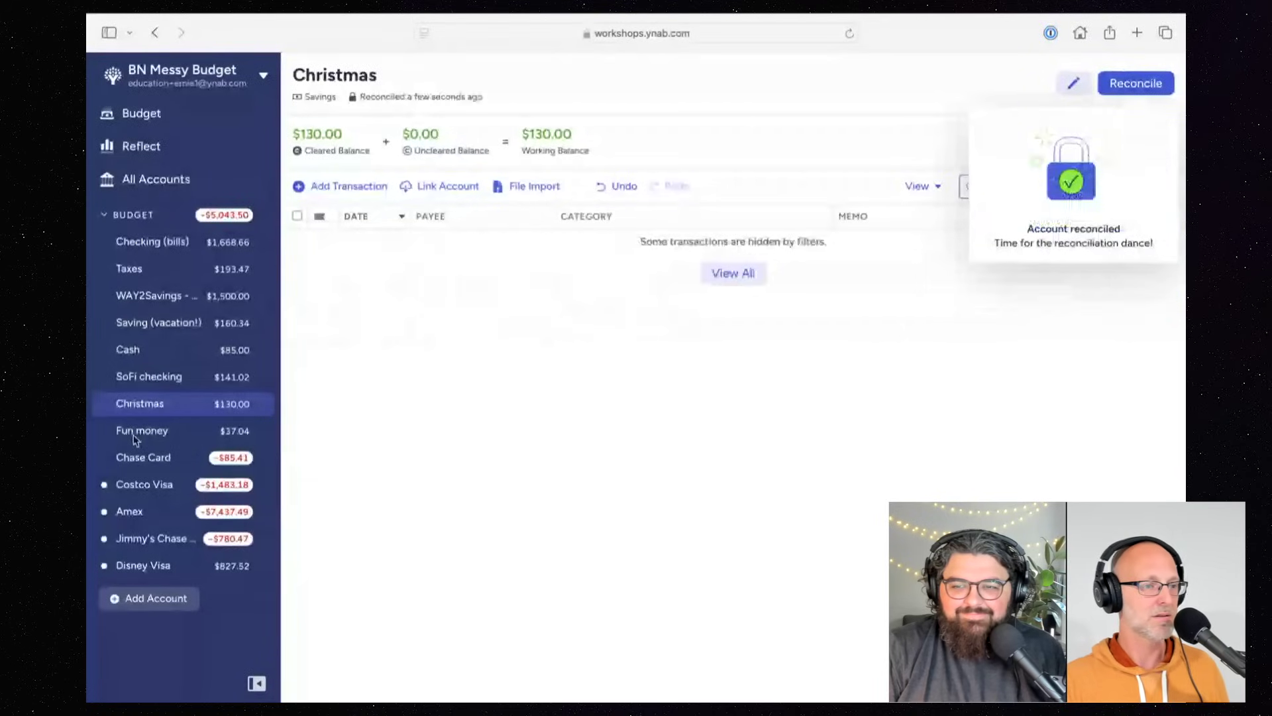
Step: Reconcile the Fun money account at a current balance of $37.04
click(139, 434)
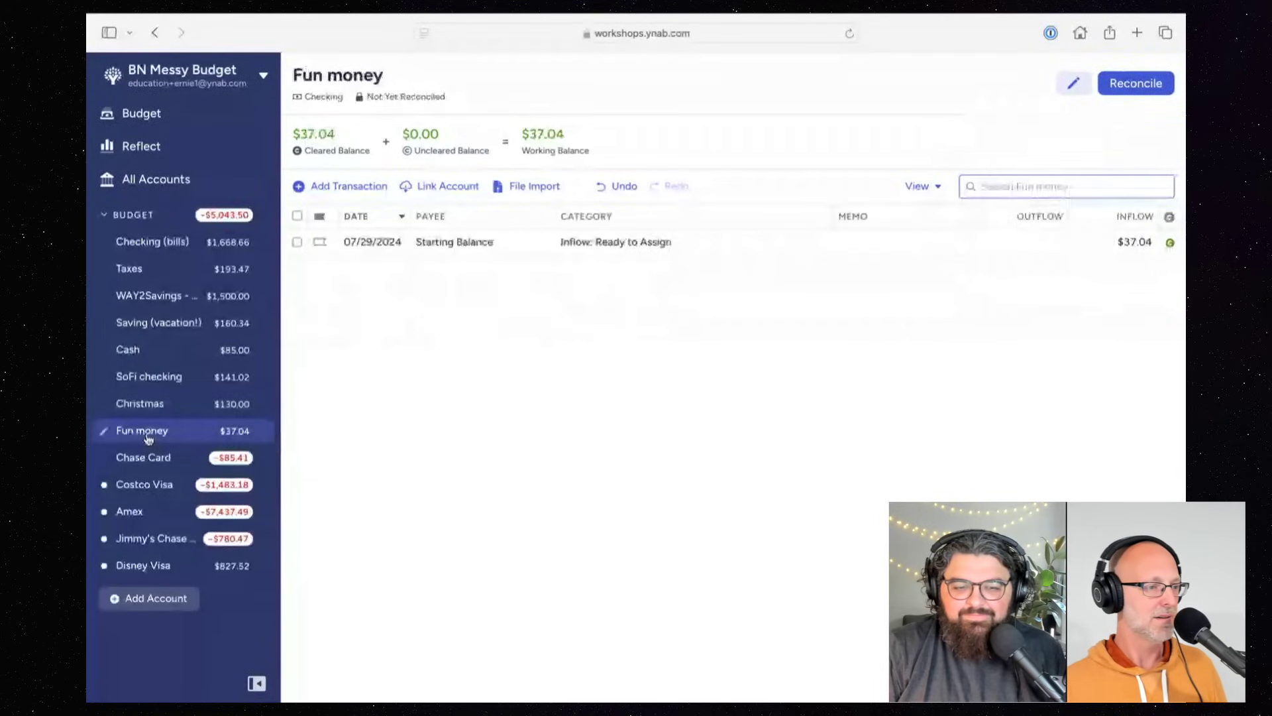
click(1137, 89)
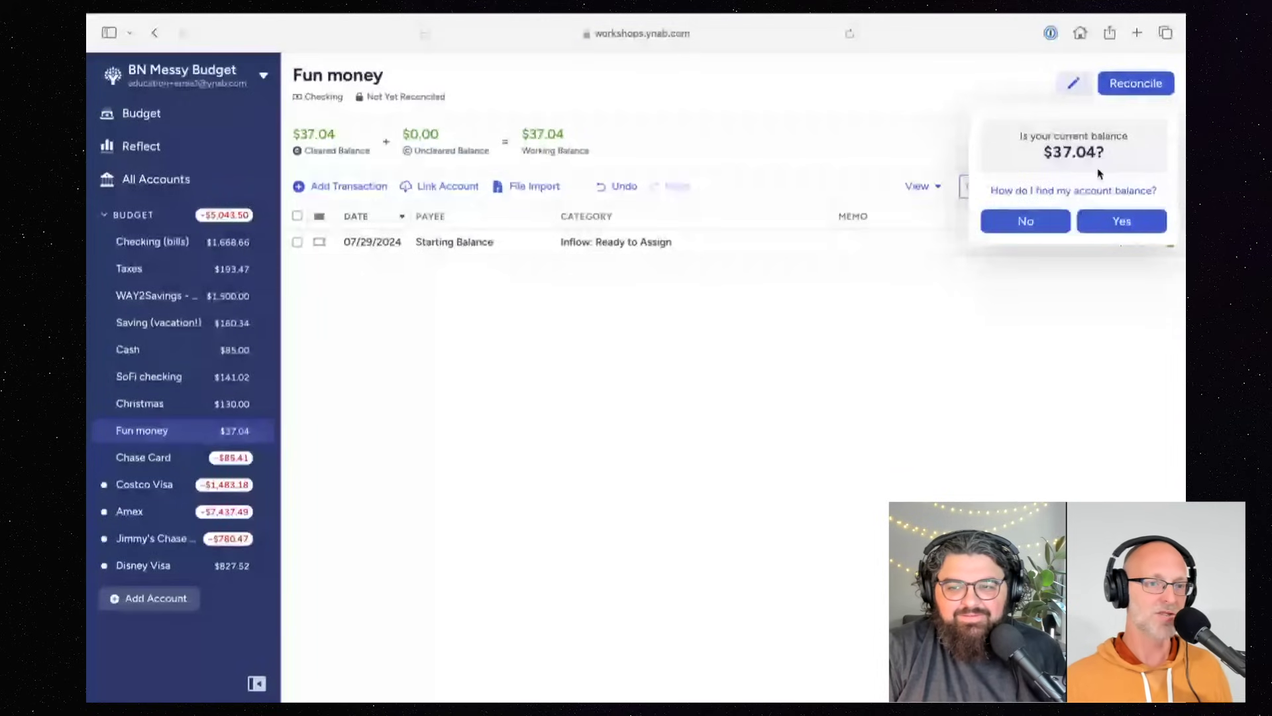
click(1136, 229)
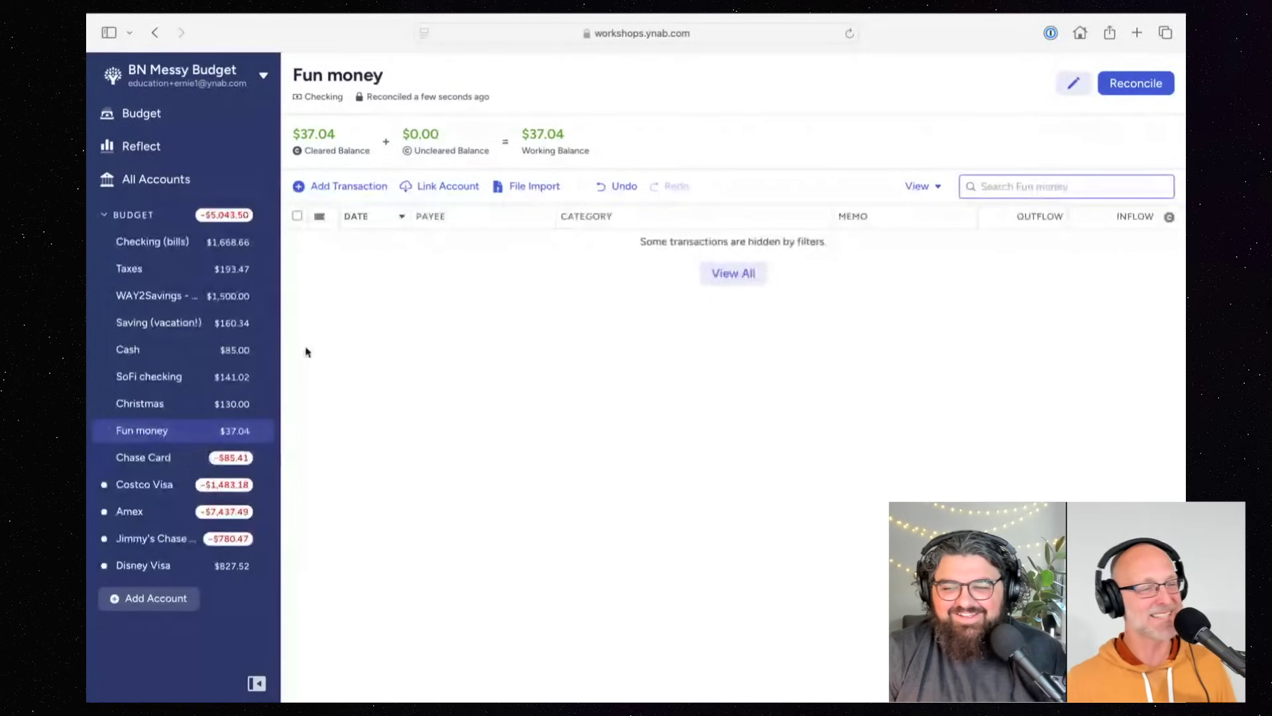
Step: Examine the Chase Card transactions from October back to early August, checking their payees, categories and card payments
click(170, 459)
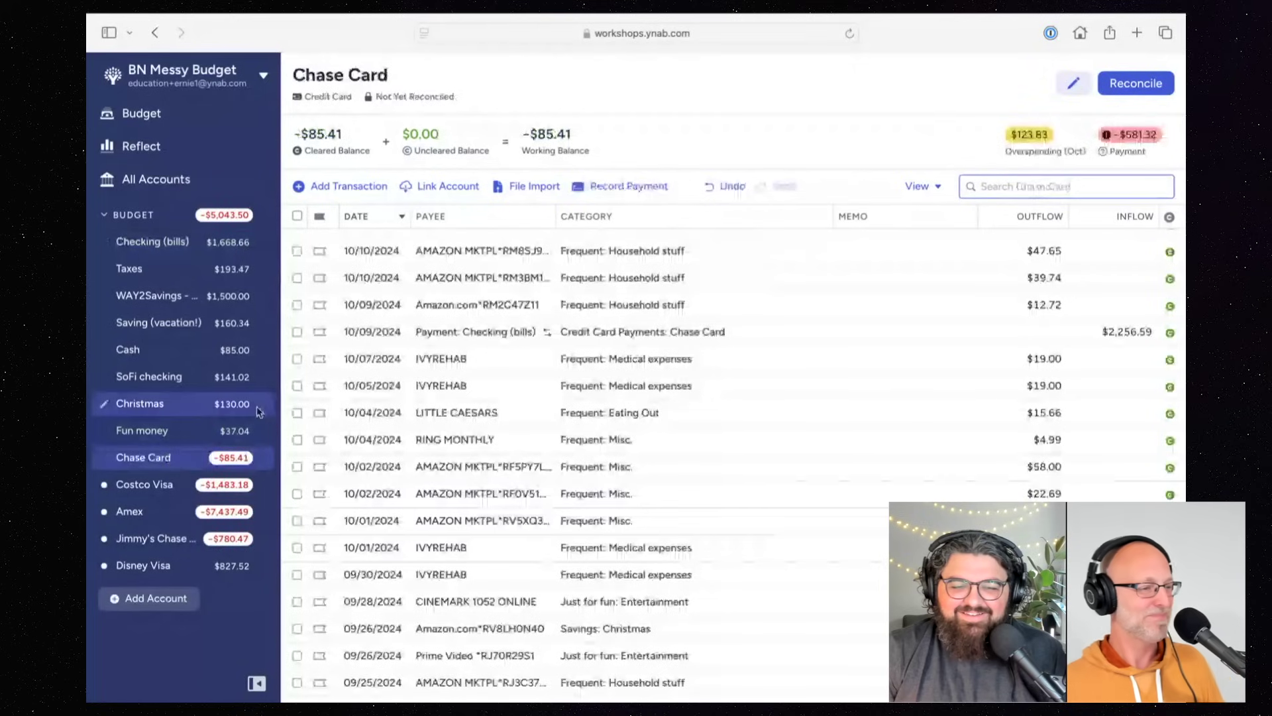
scroll(782, 502, up, 3)
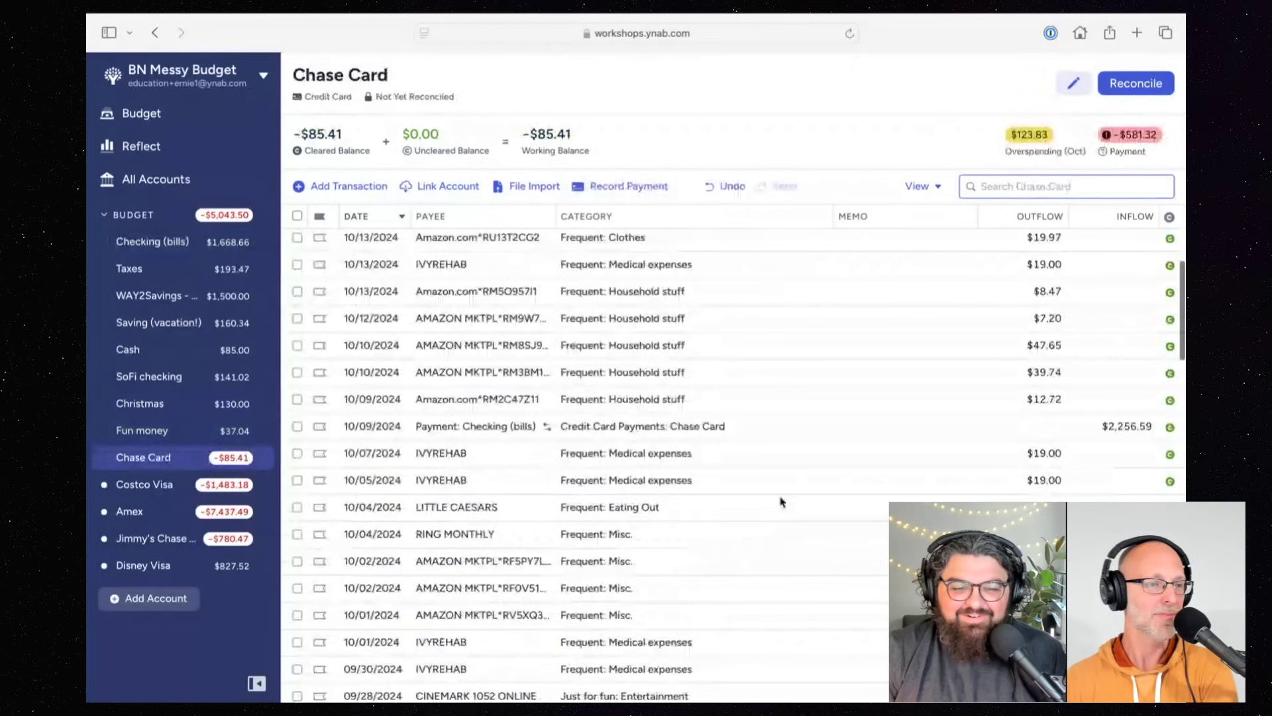
scroll(782, 502, up, 4)
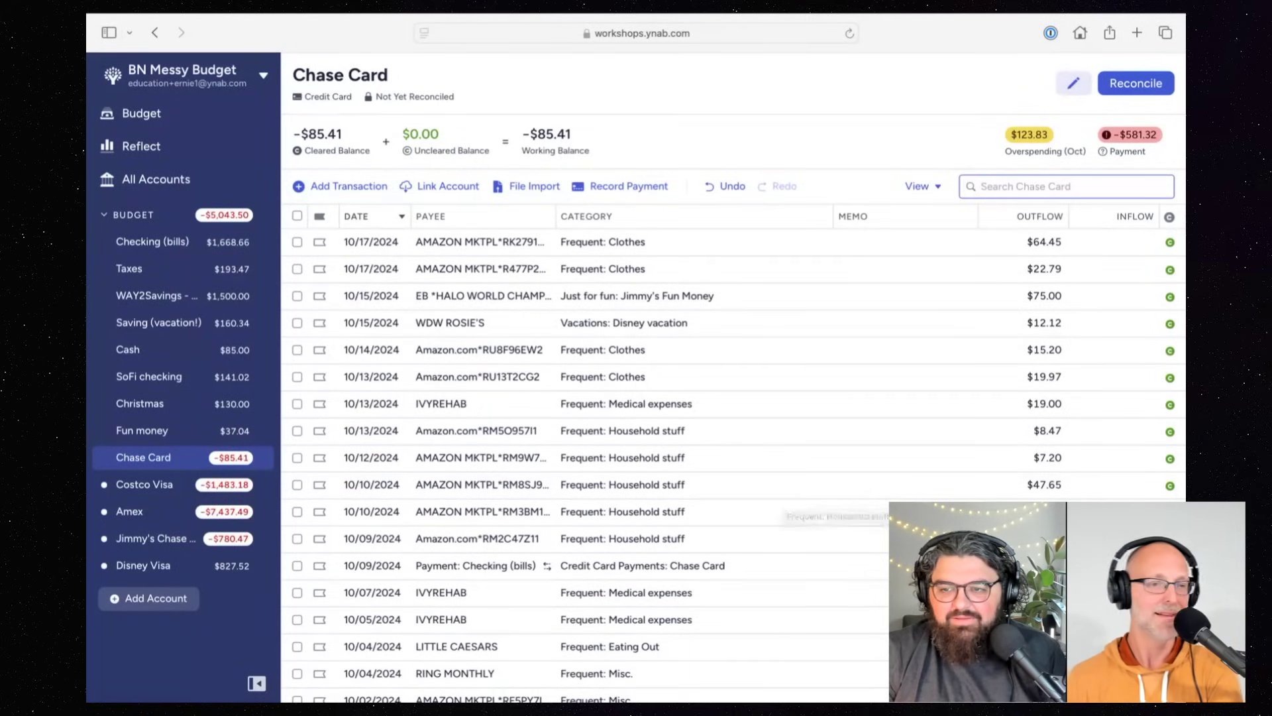
scroll(954, 446, down, 3)
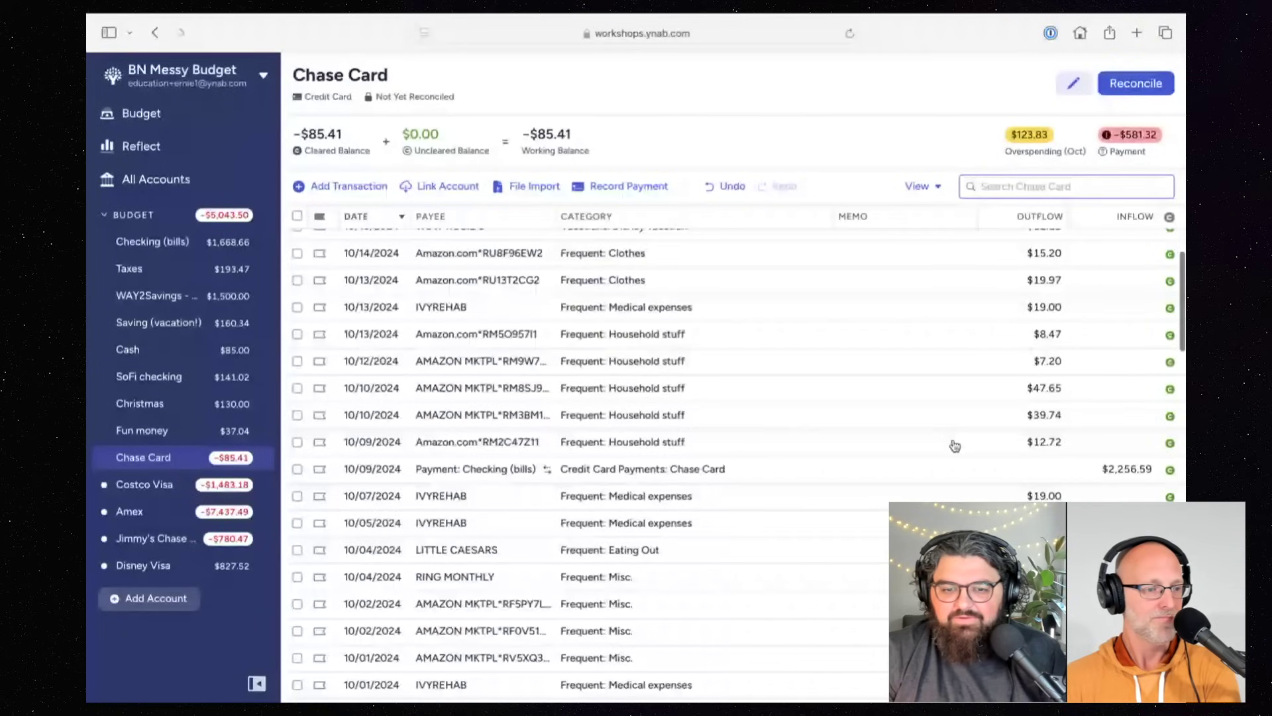
scroll(954, 446, down, 2)
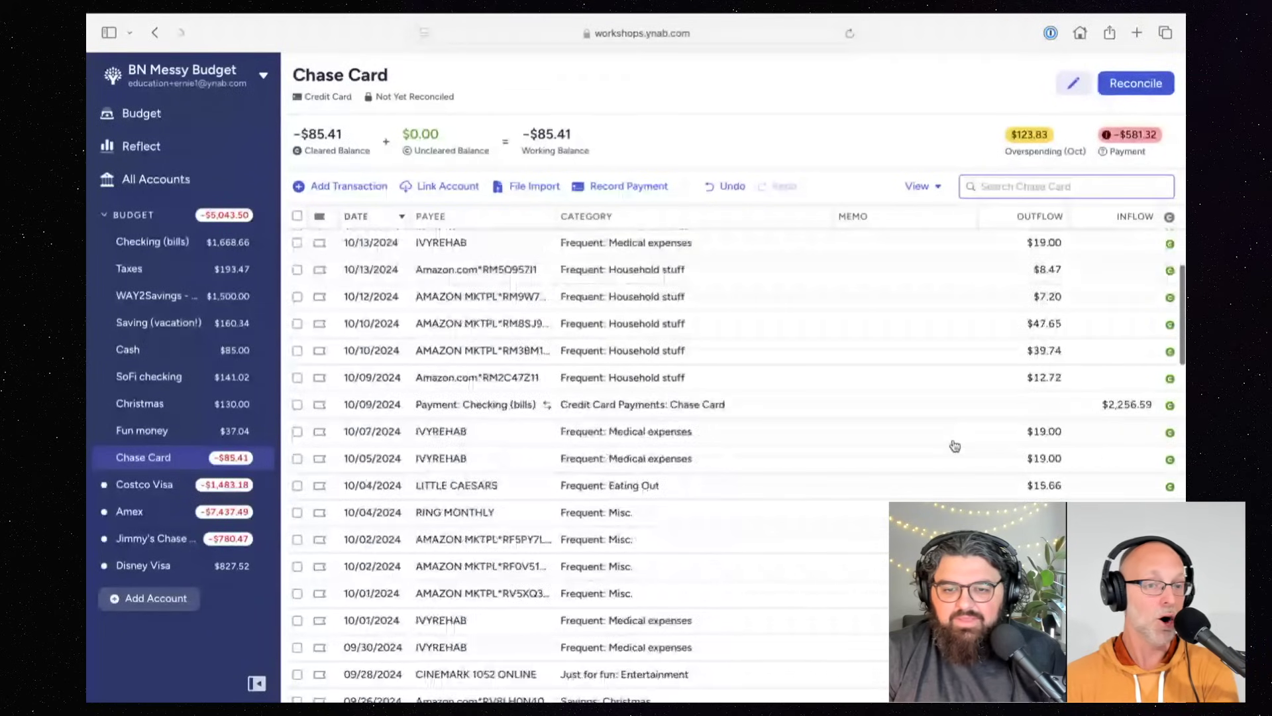
scroll(954, 446, down, 10)
scroll(954, 446, down, 20)
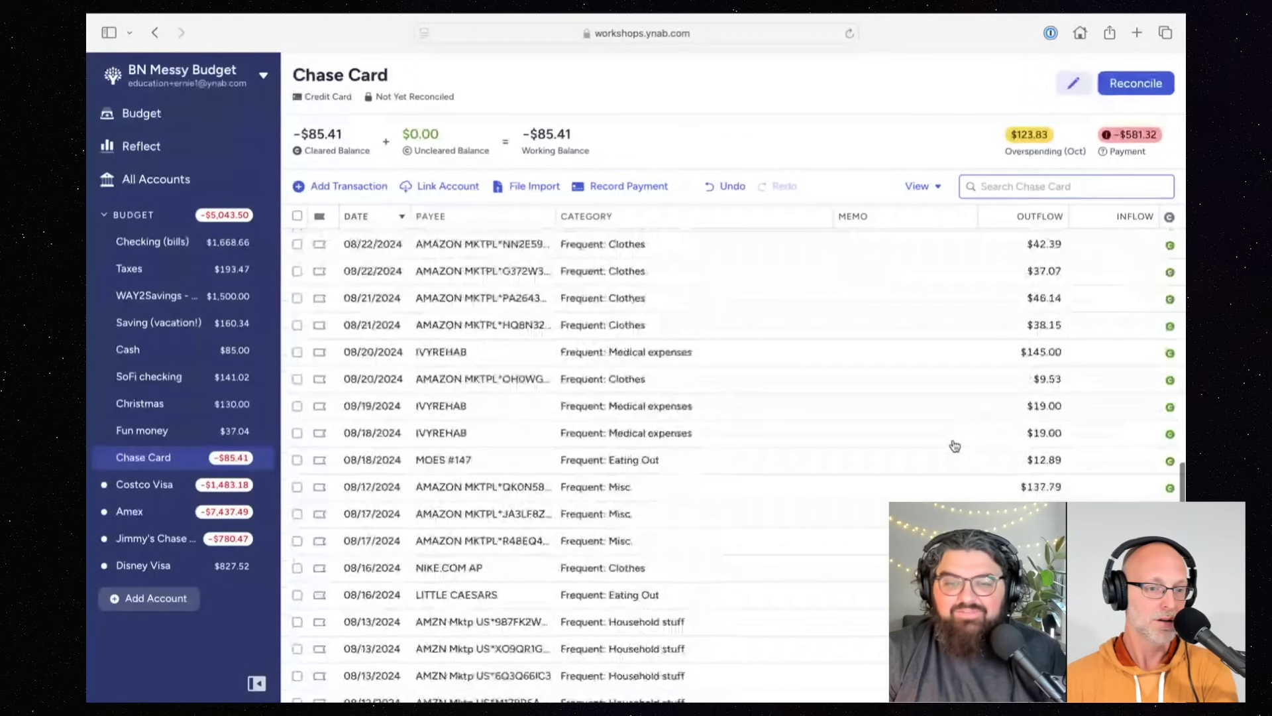
scroll(954, 446, down, 3)
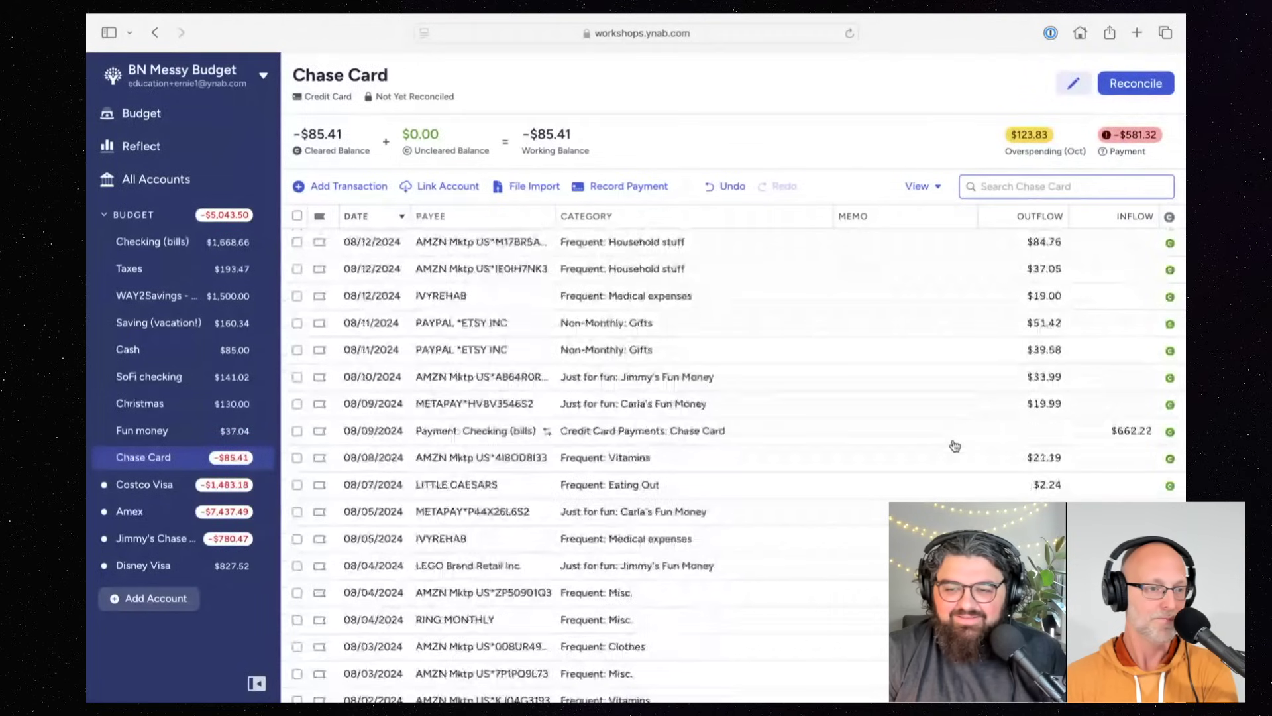
scroll(955, 446, down, 5)
scroll(954, 446, up, 4)
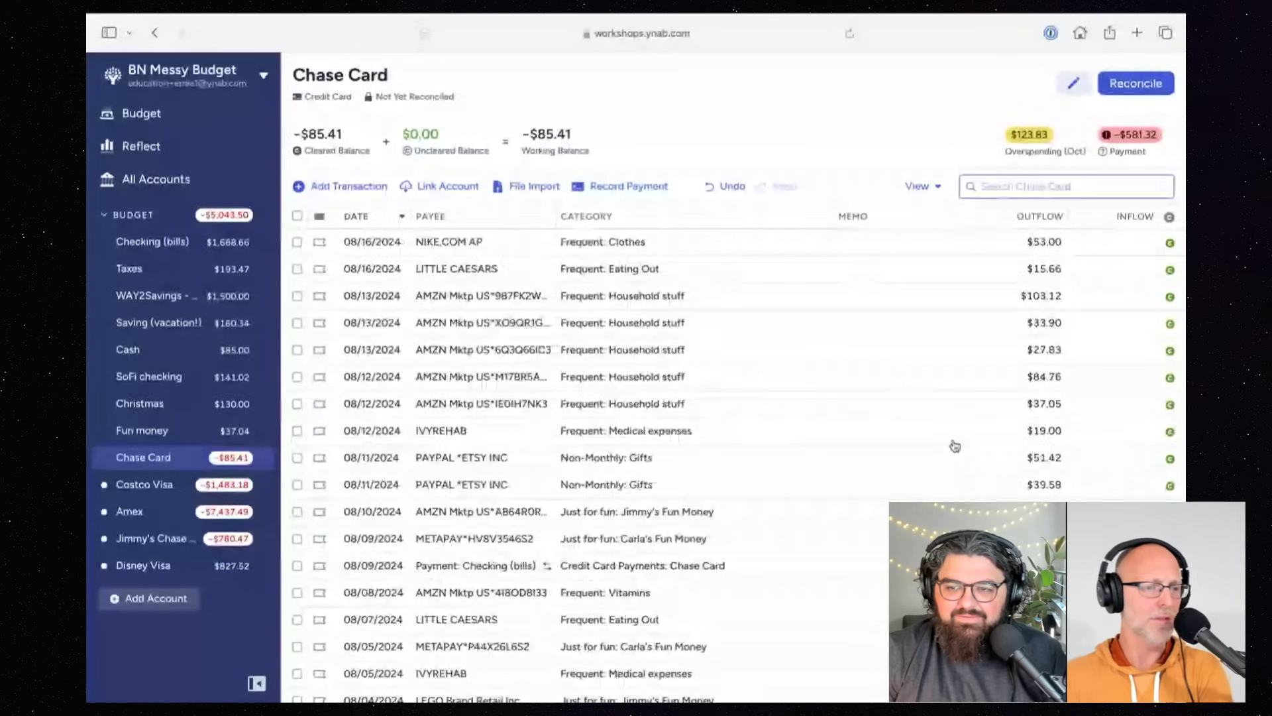
scroll(954, 446, up, 10)
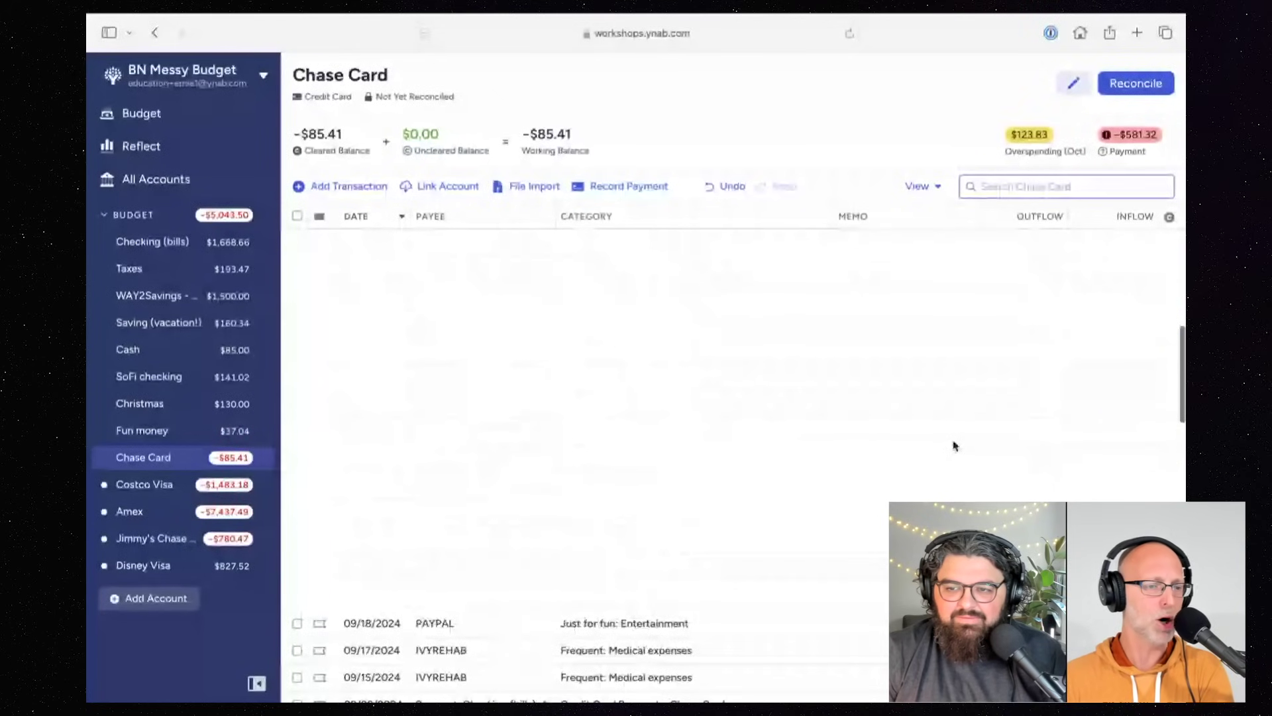
scroll(954, 446, up, 1)
scroll(955, 446, up, 1)
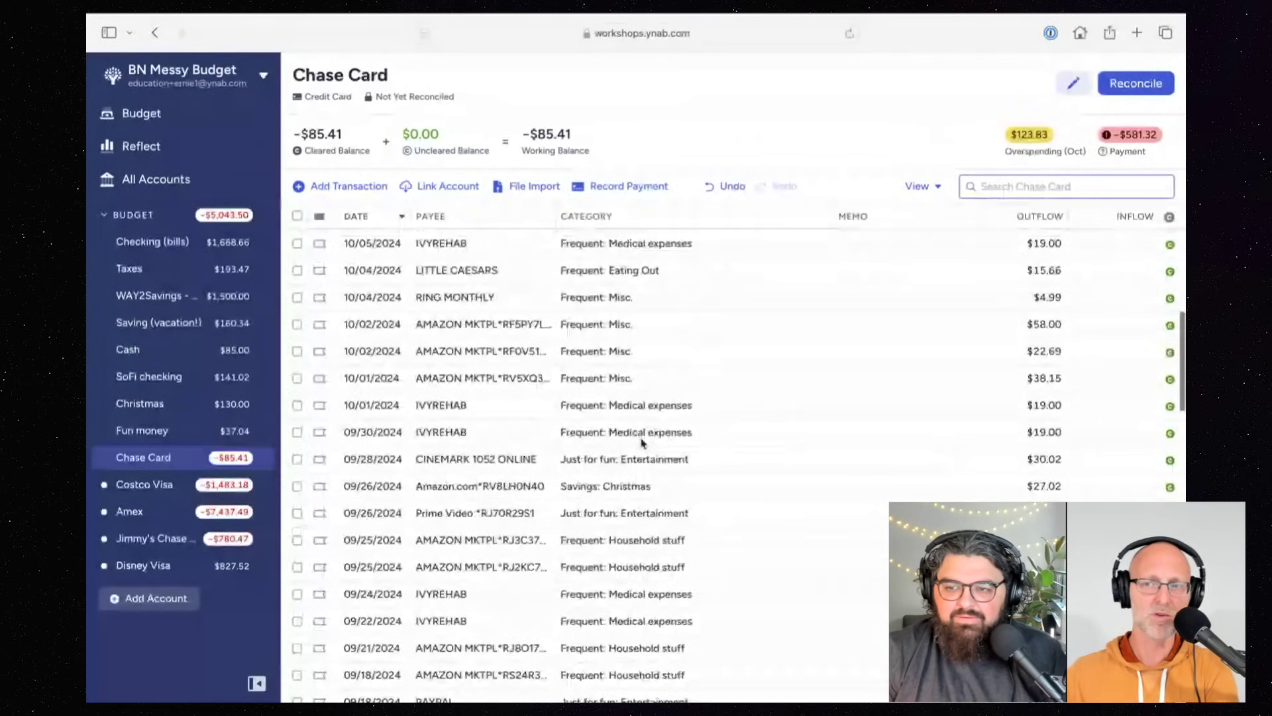
Step: Reconcile the Chase Card account at a current balance of -$85.41
scroll(646, 444, up, 4)
scroll(646, 444, up, 2)
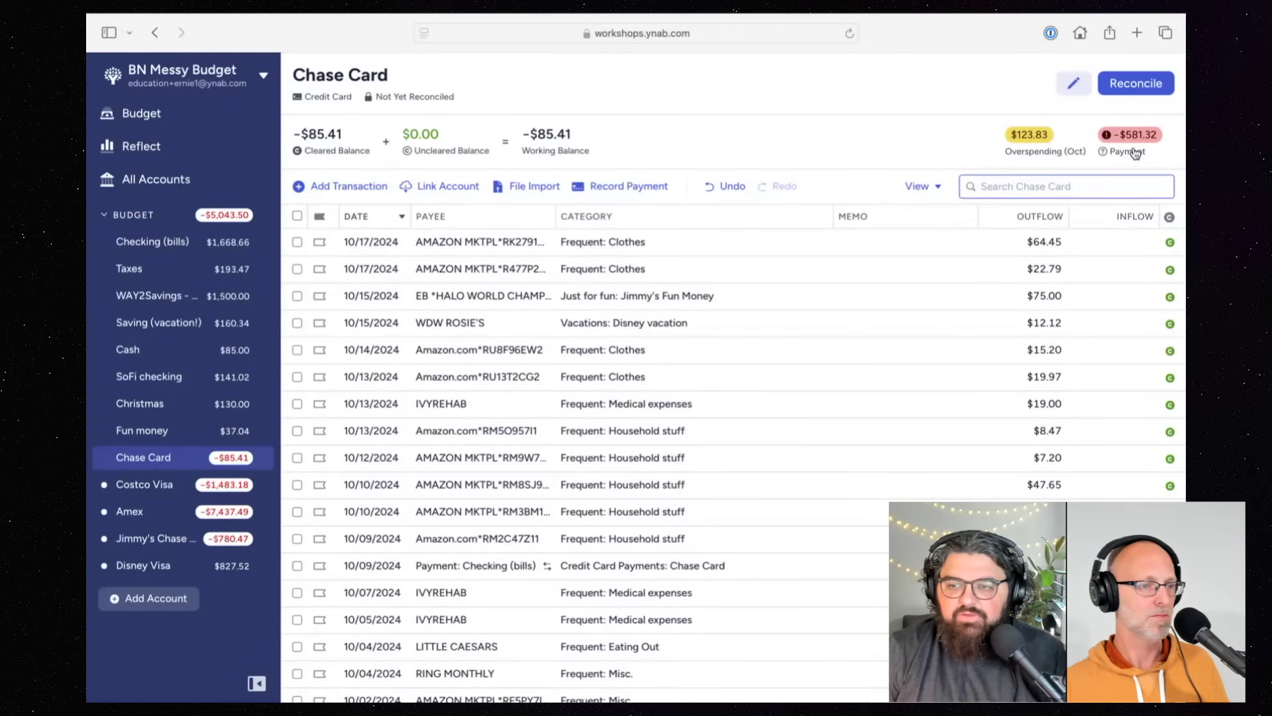
click(1128, 91)
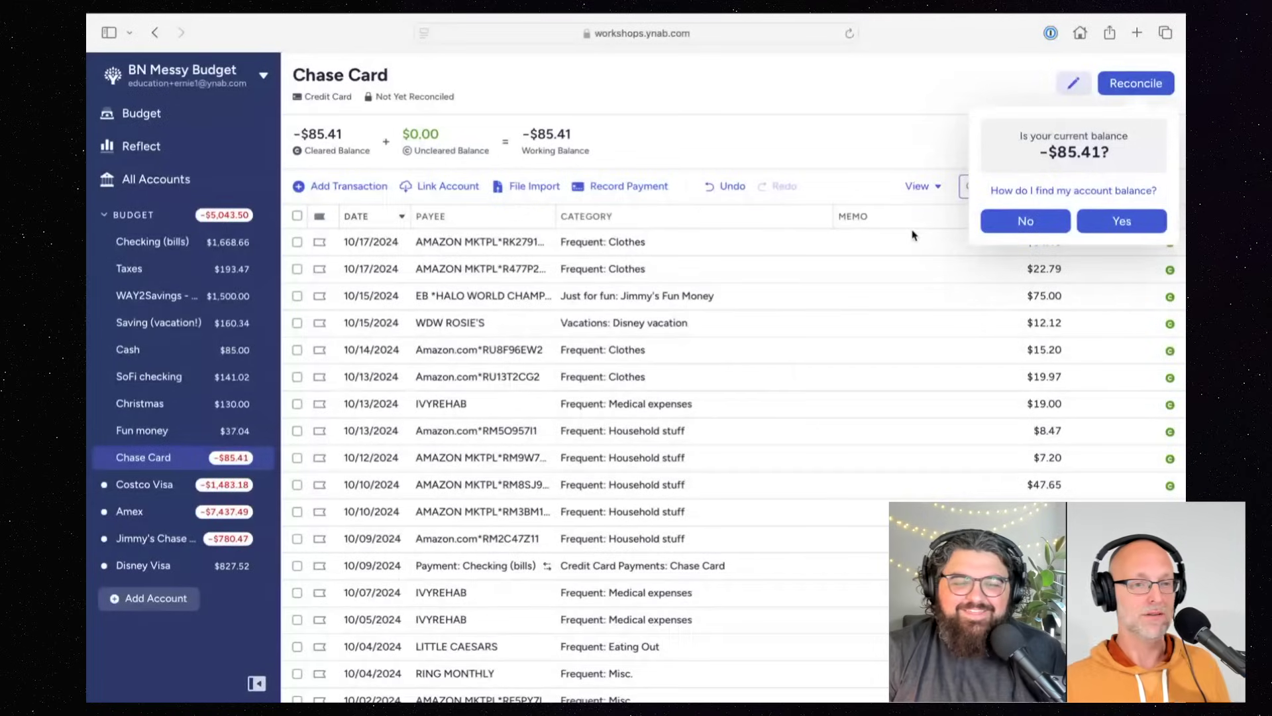
click(1123, 223)
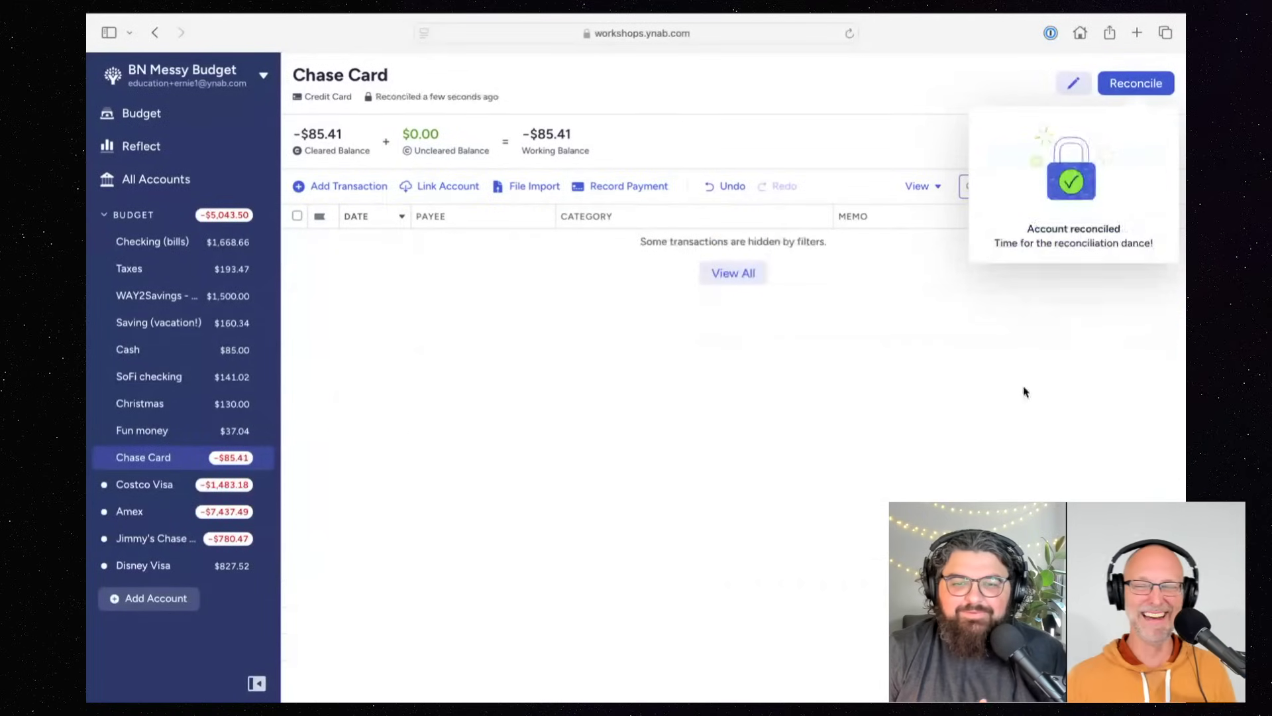
Step: Look over the Costco Visa register and filter it to the transactions that are unapproved or need a category
click(153, 484)
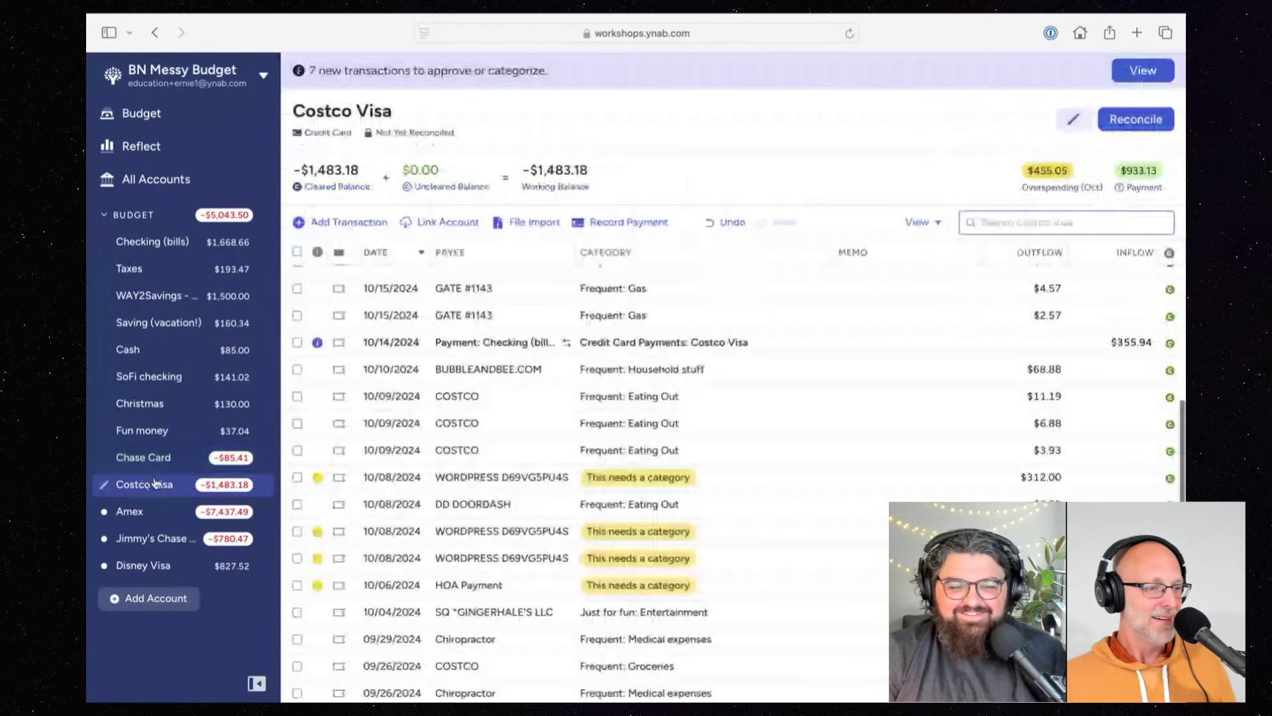
scroll(605, 398, up, 3)
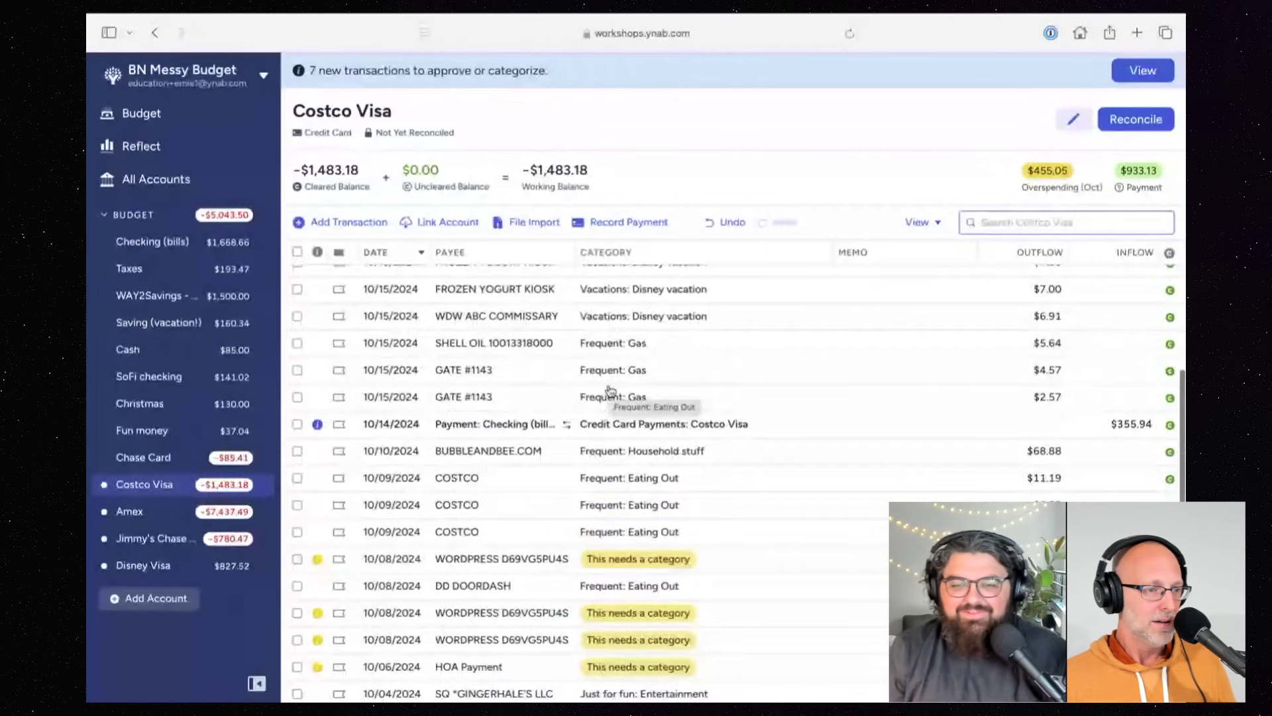
scroll(611, 391, up, 4)
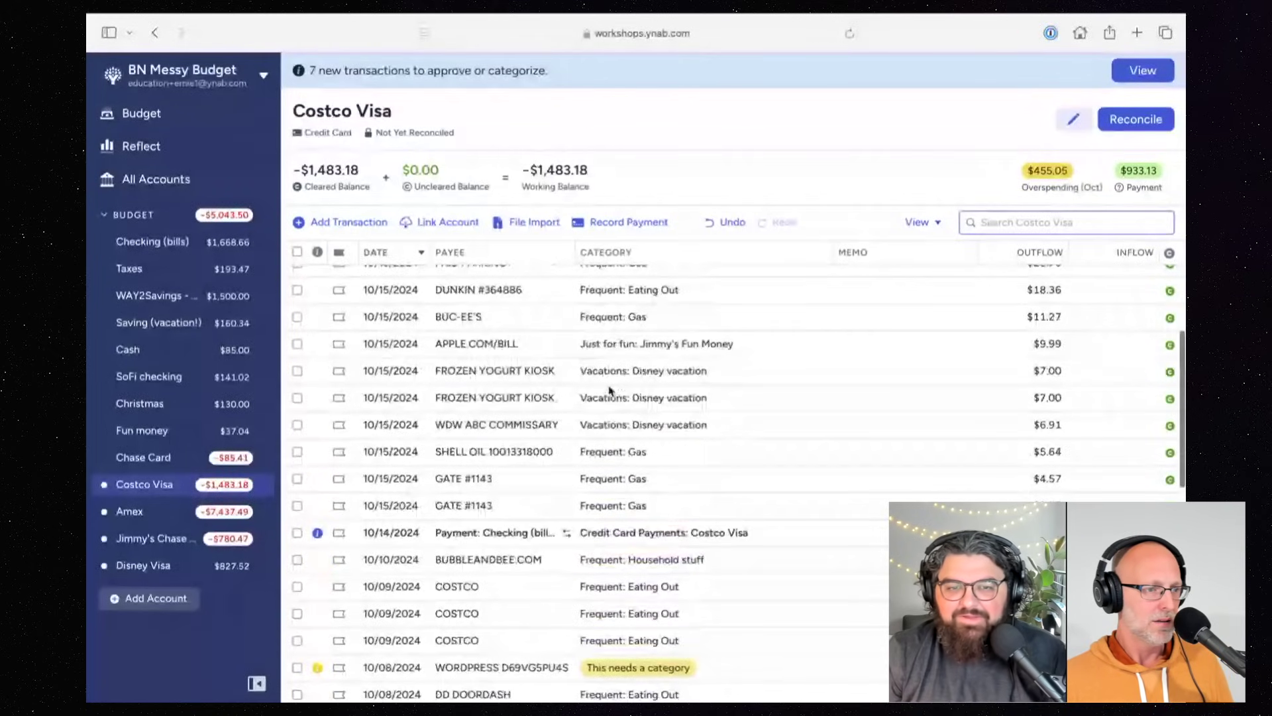
scroll(610, 390, up, 5)
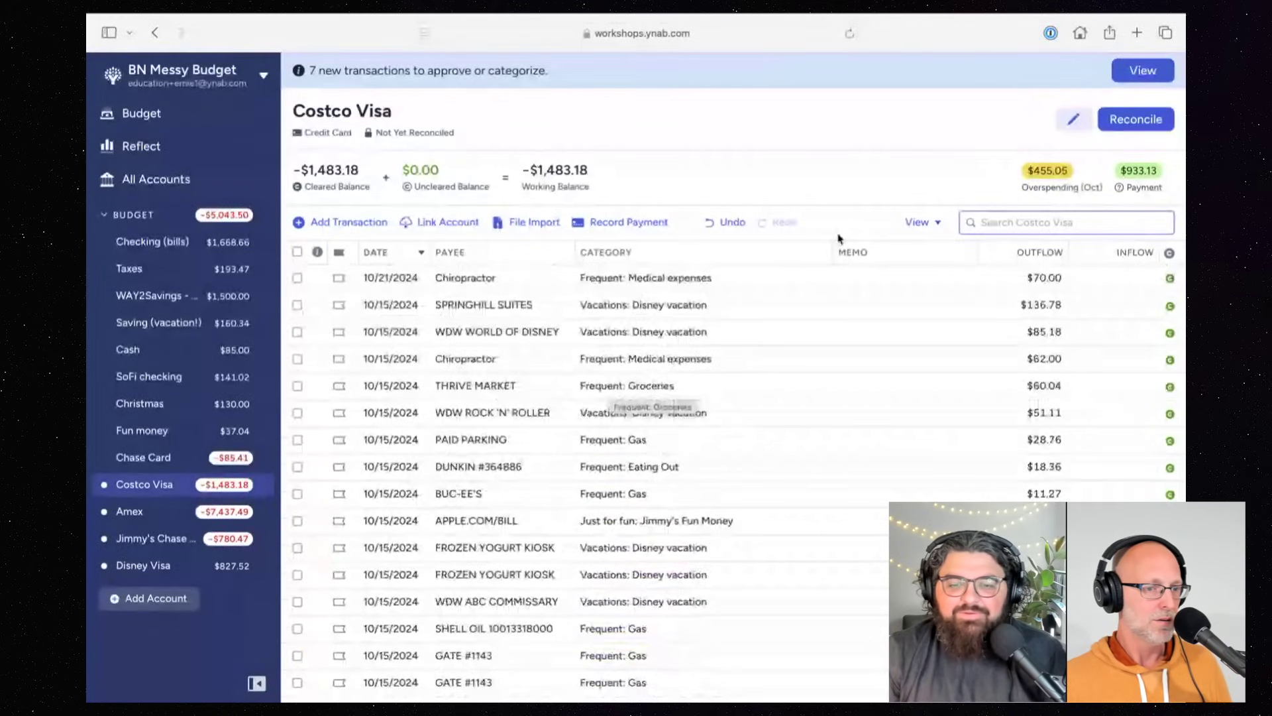
click(1137, 78)
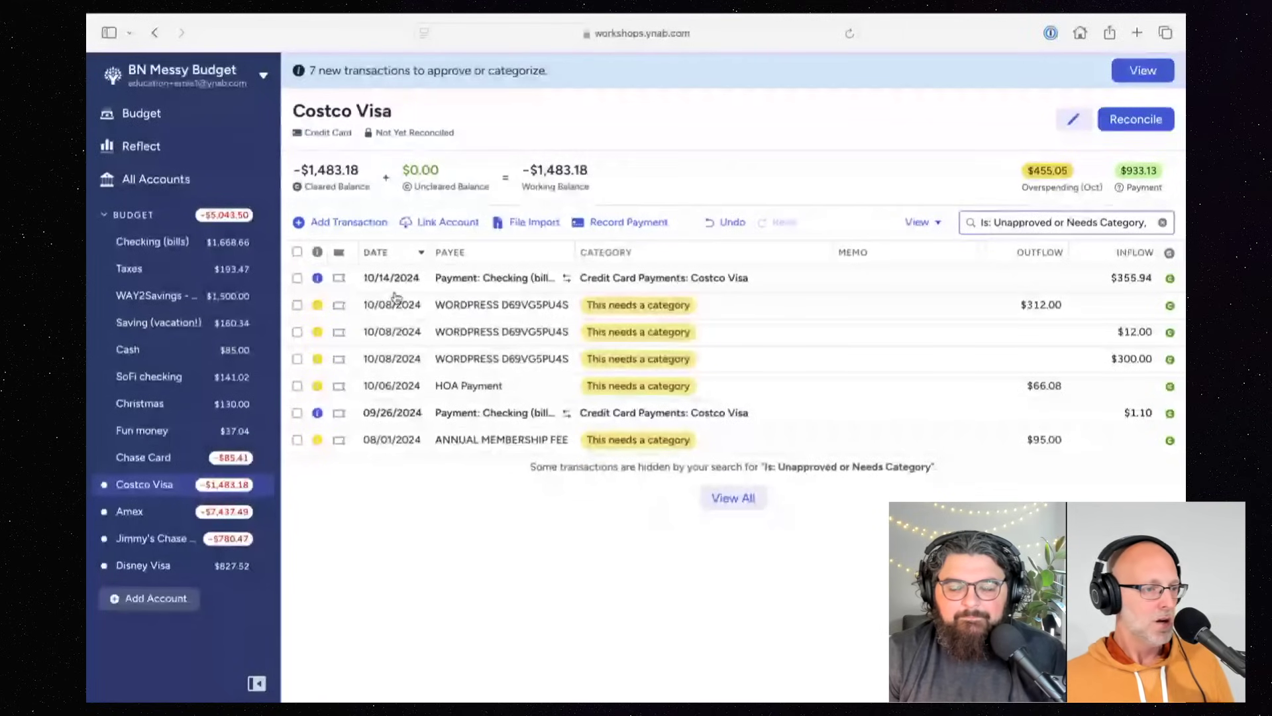
Step: Approve the 10/14/2024 and 09/26/2024 Costco Visa payments from Checking (bills)
click(296, 279)
click(296, 412)
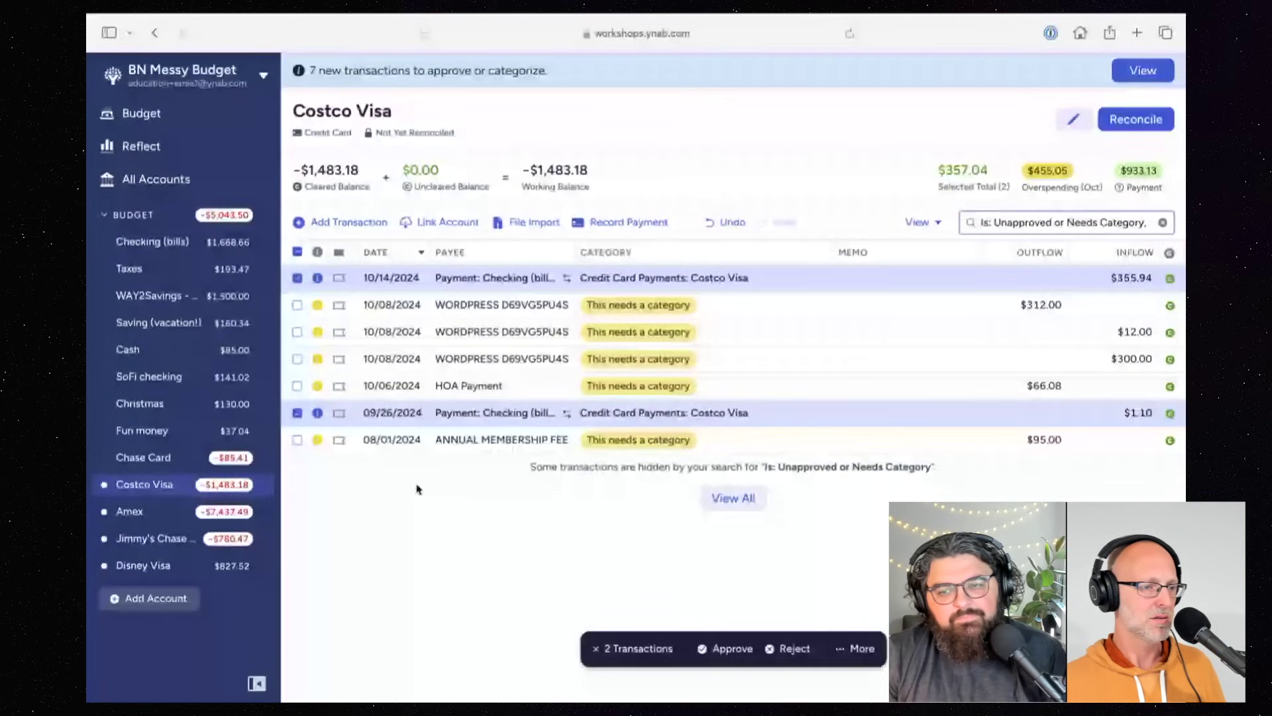
click(297, 413)
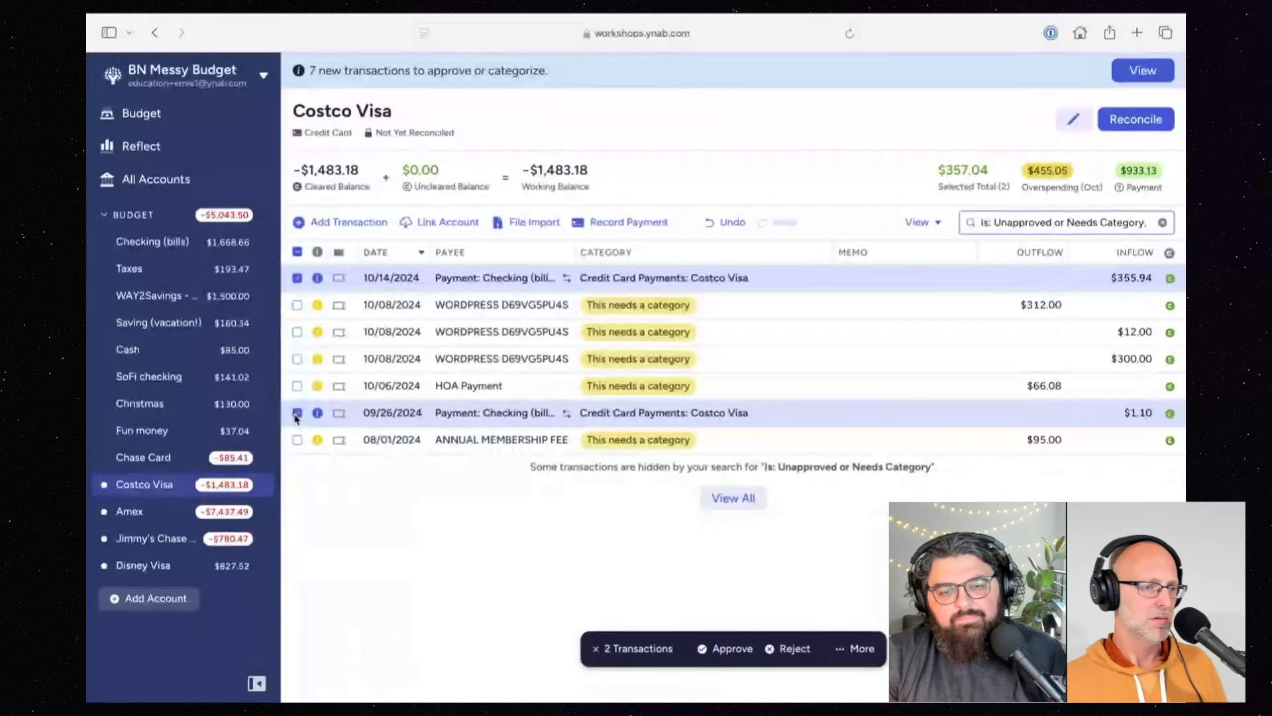
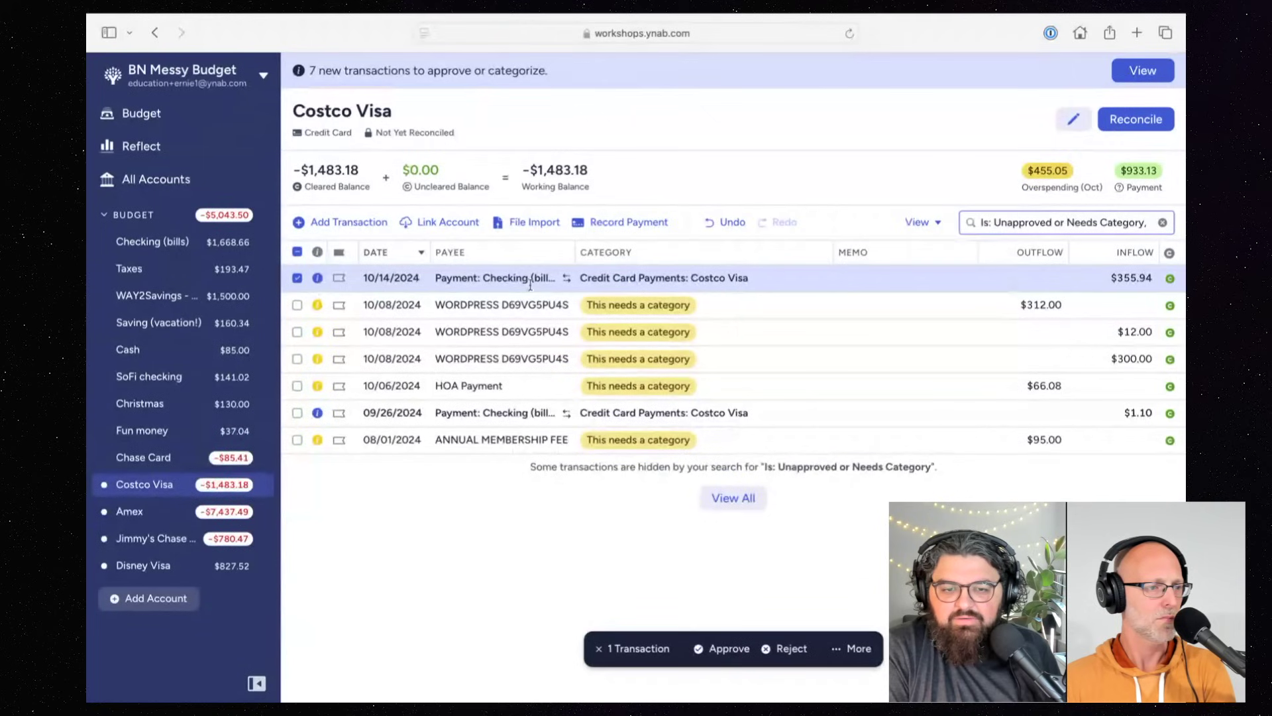
click(318, 280)
click(331, 319)
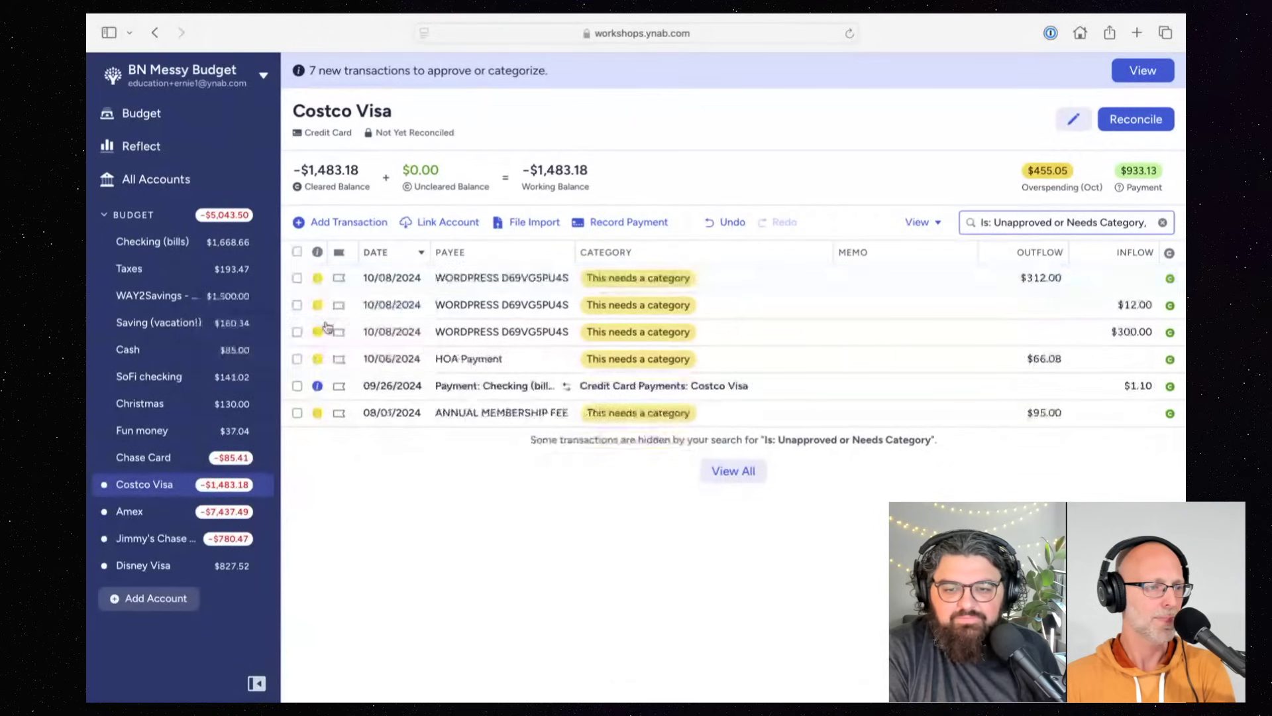
click(318, 389)
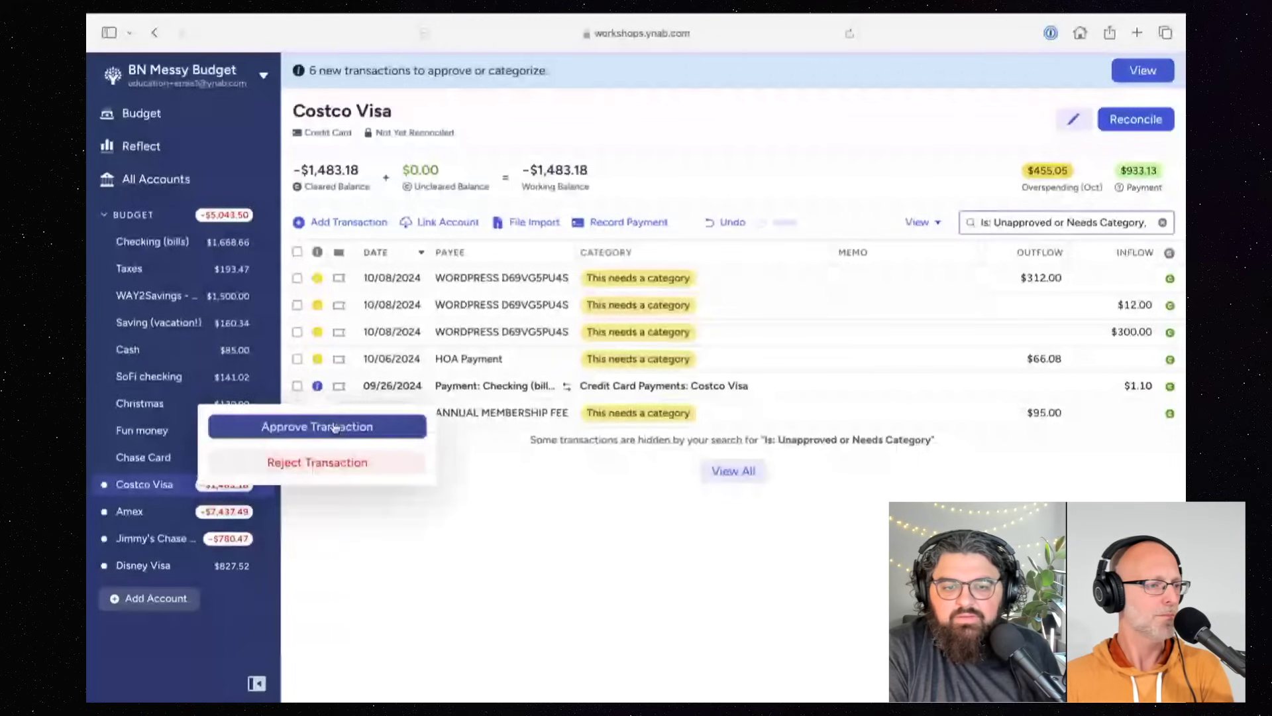
click(335, 428)
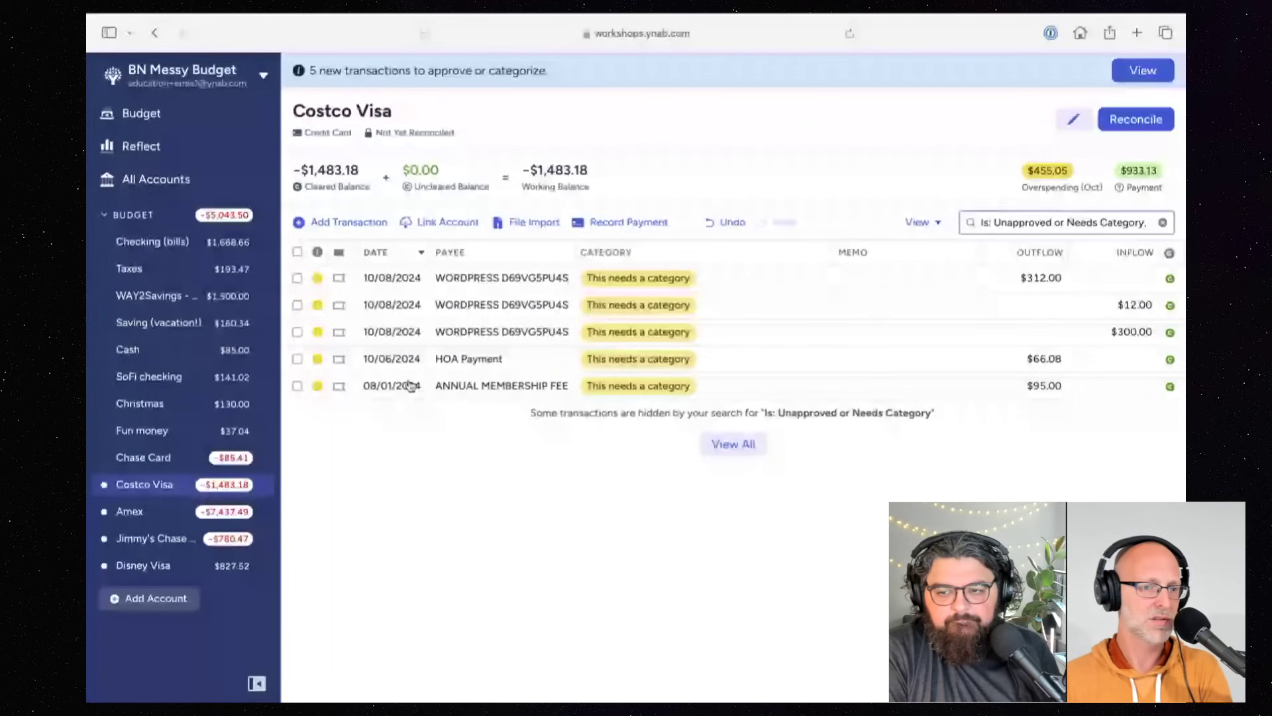
Step: Select the two 10/08/2024 WORDPRESS inflows of $12.00 and $300.00 to compare their total with the $312.00 outflow
click(298, 279)
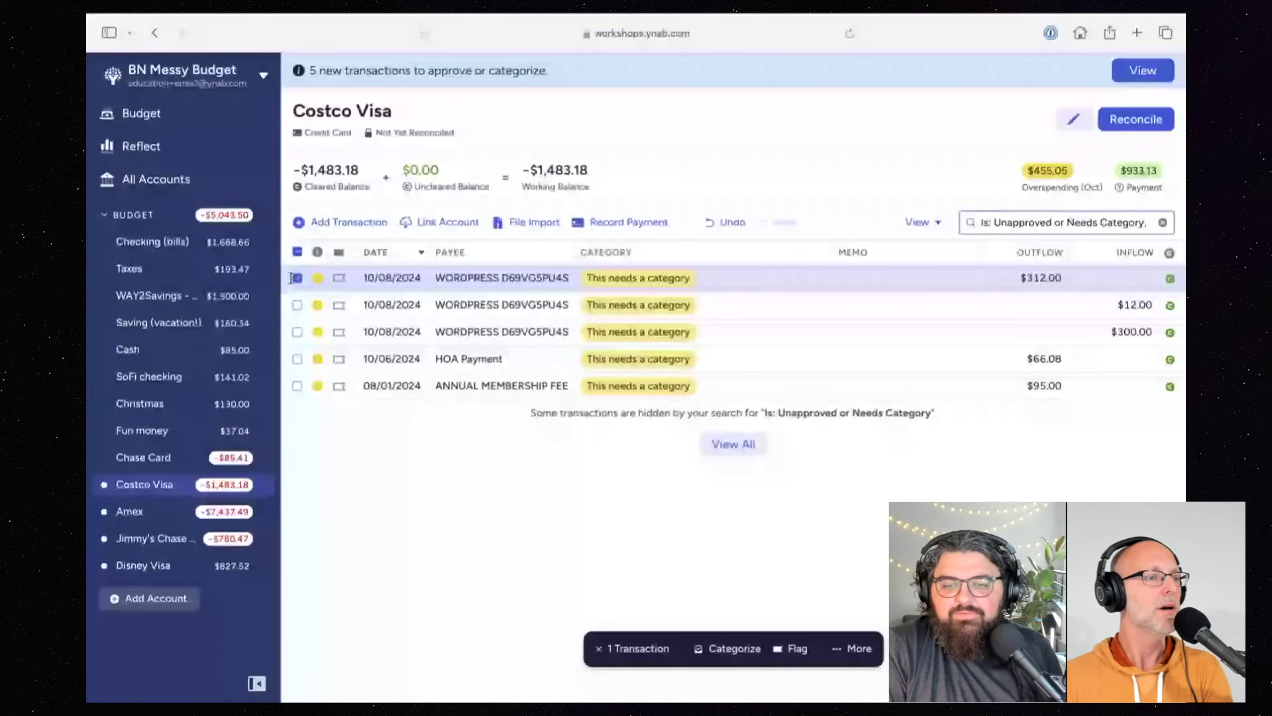
click(322, 305)
shift+click(348, 331)
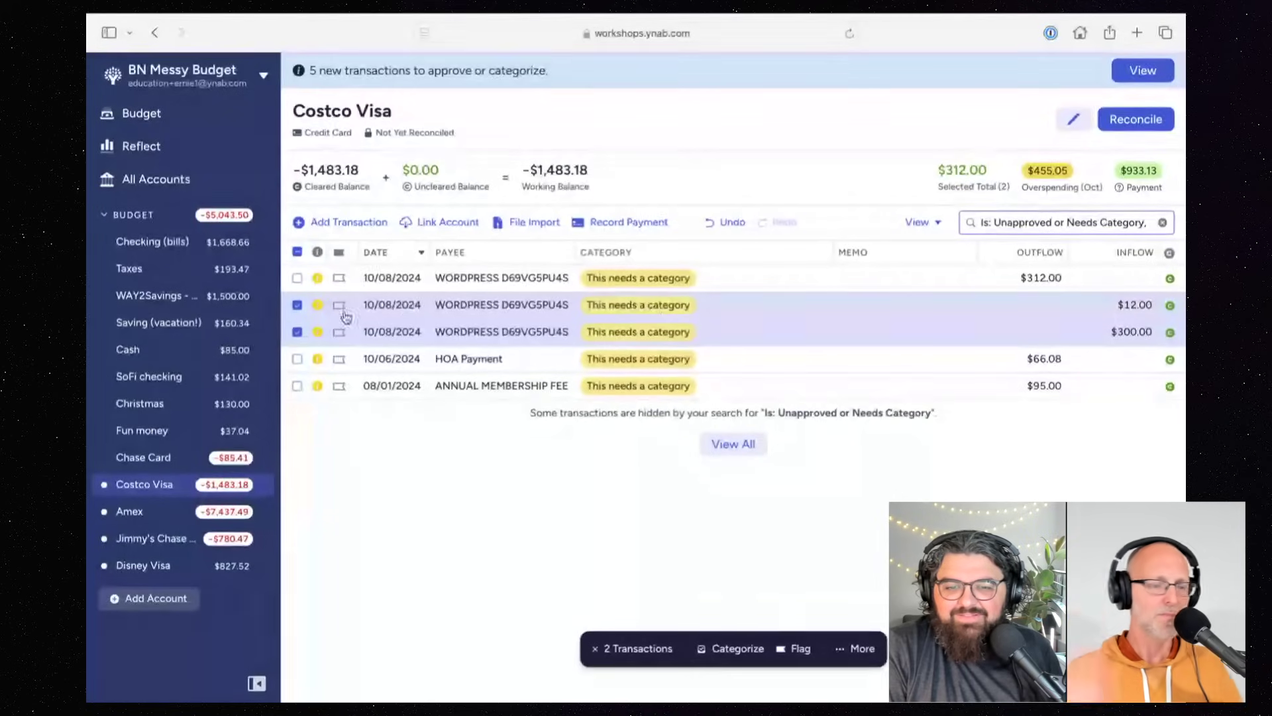
Step: Deselect the two WORDPRESS inflows and look through the category choices for the 10/08/2024 WORDPRESS outflow of $312.00
click(296, 304)
click(297, 332)
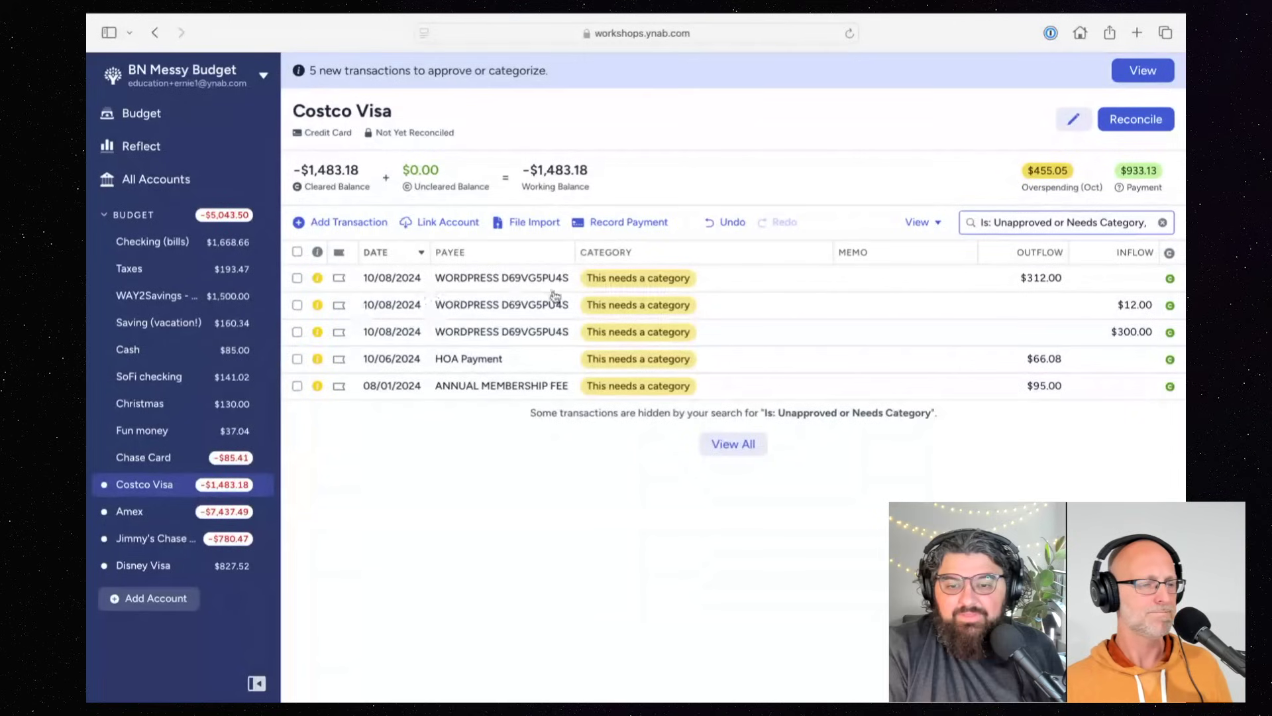
click(653, 279)
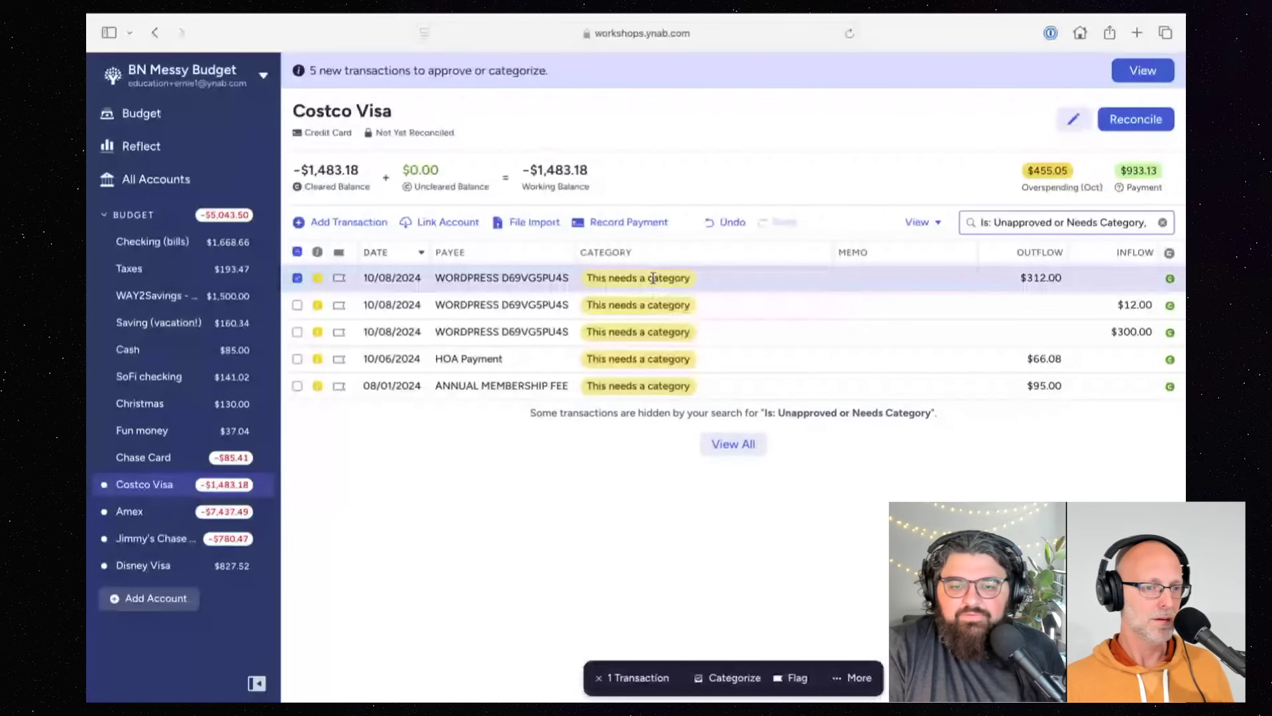
click(653, 278)
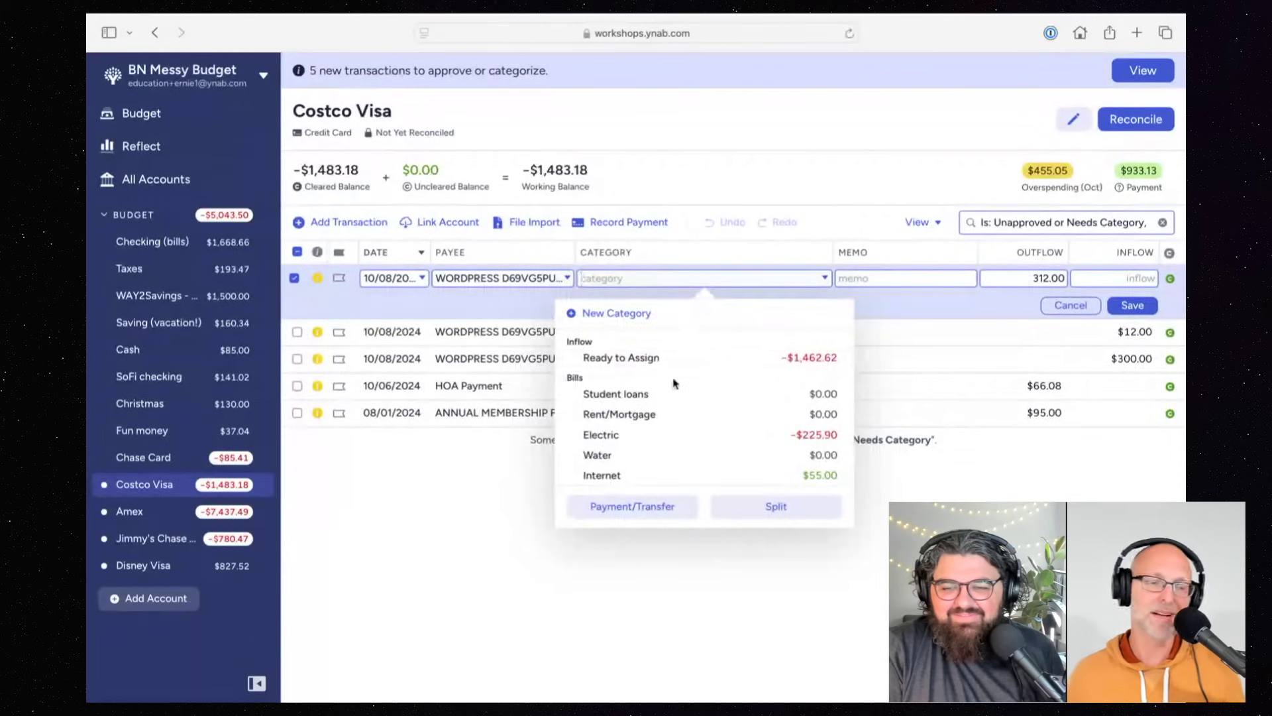
scroll(674, 379, down, 2)
scroll(675, 385, down, 3)
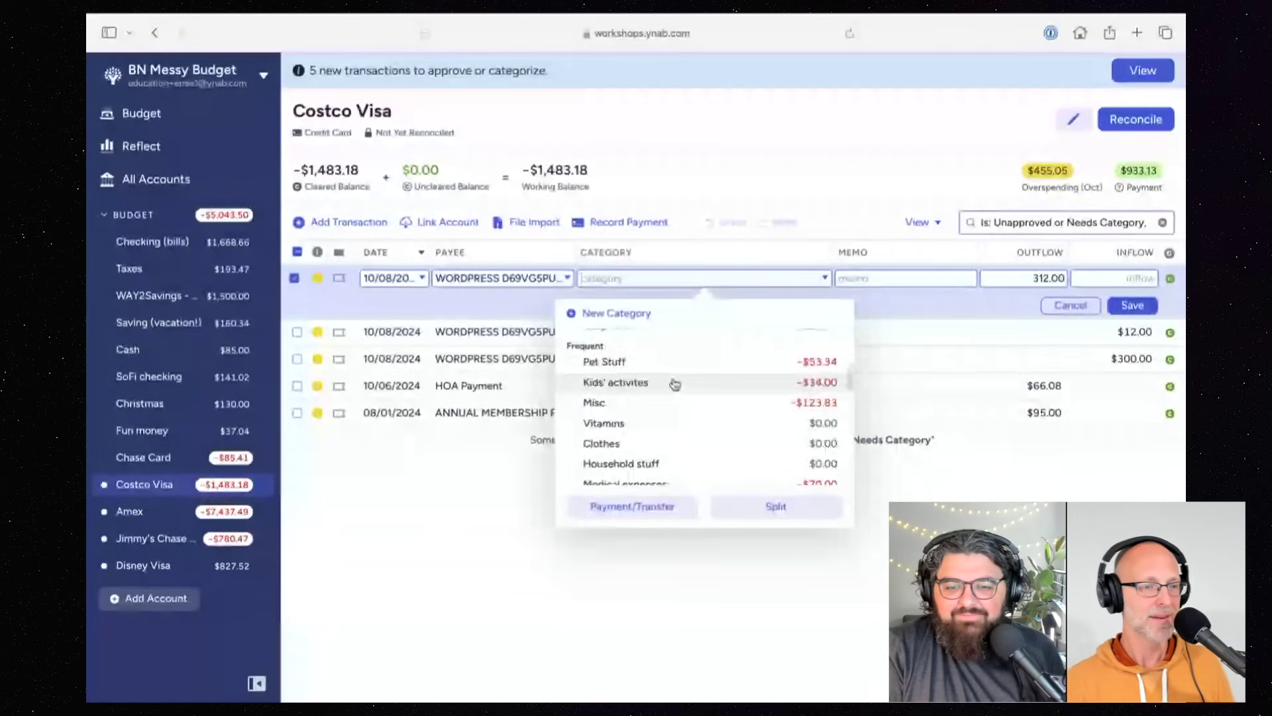
scroll(674, 385, down, 3)
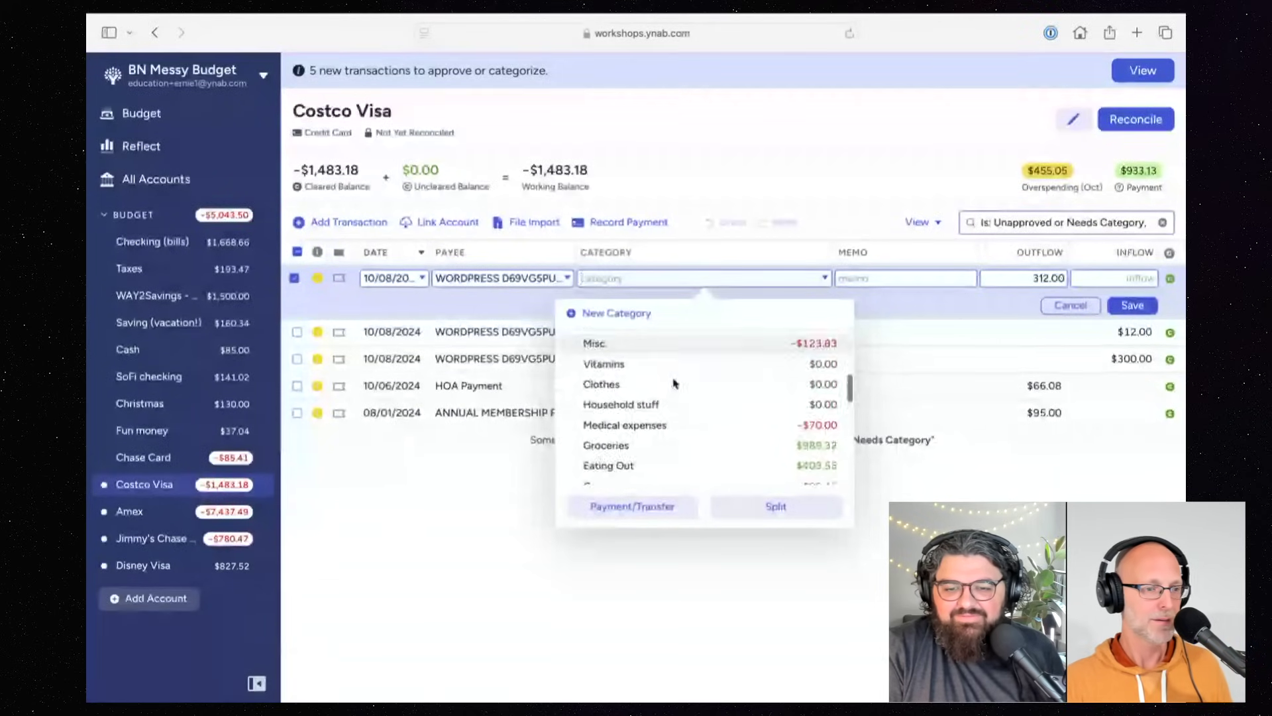
scroll(674, 383, up, 2)
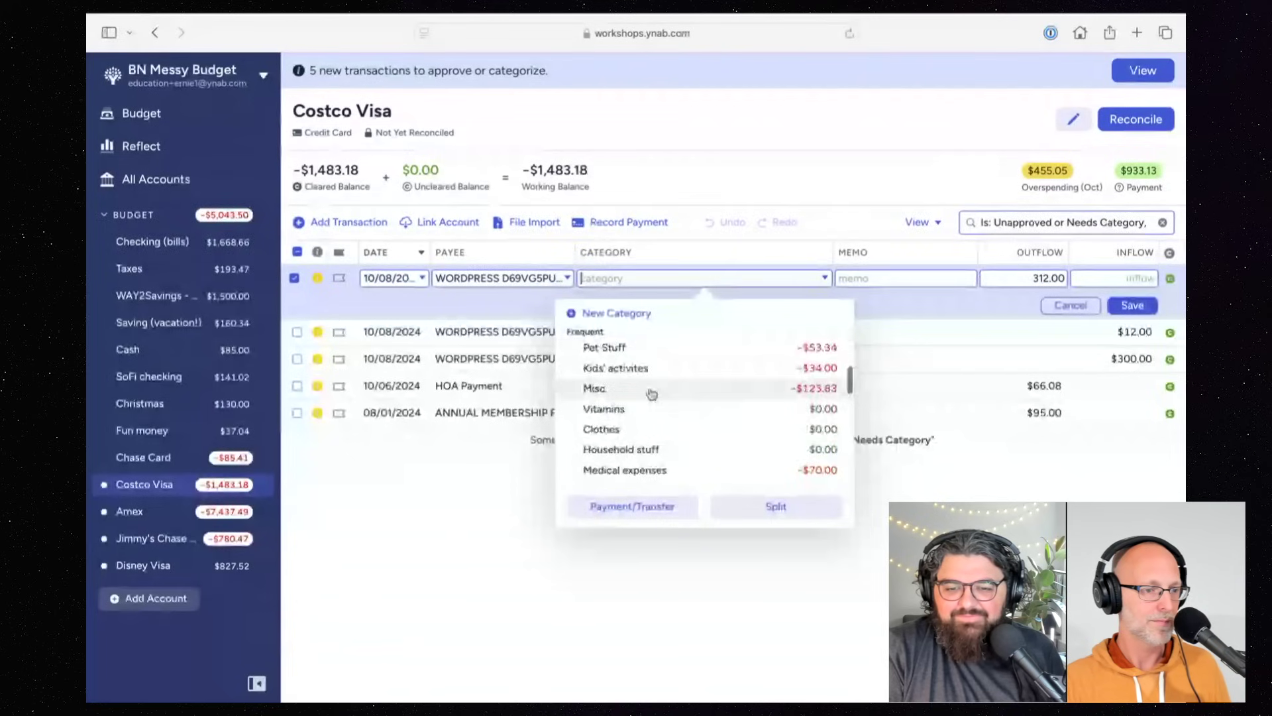
scroll(643, 400, down, 3)
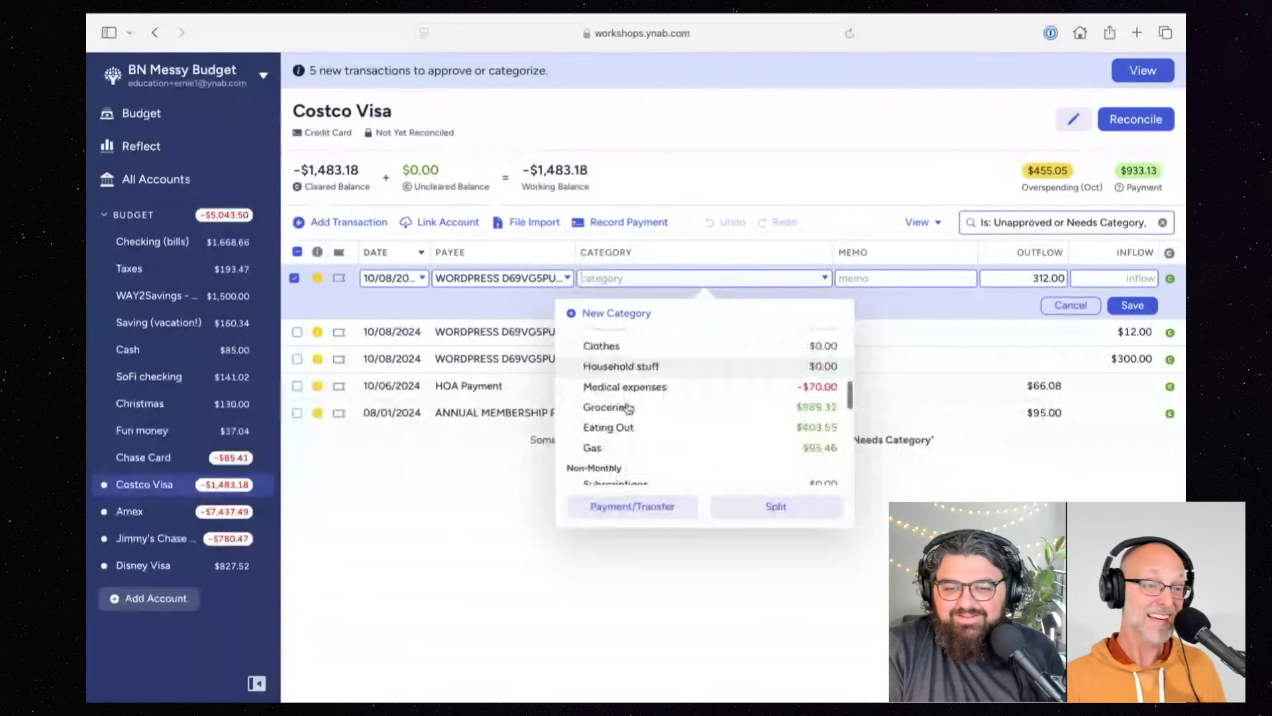
scroll(628, 408, down, 3)
scroll(629, 407, down, 2)
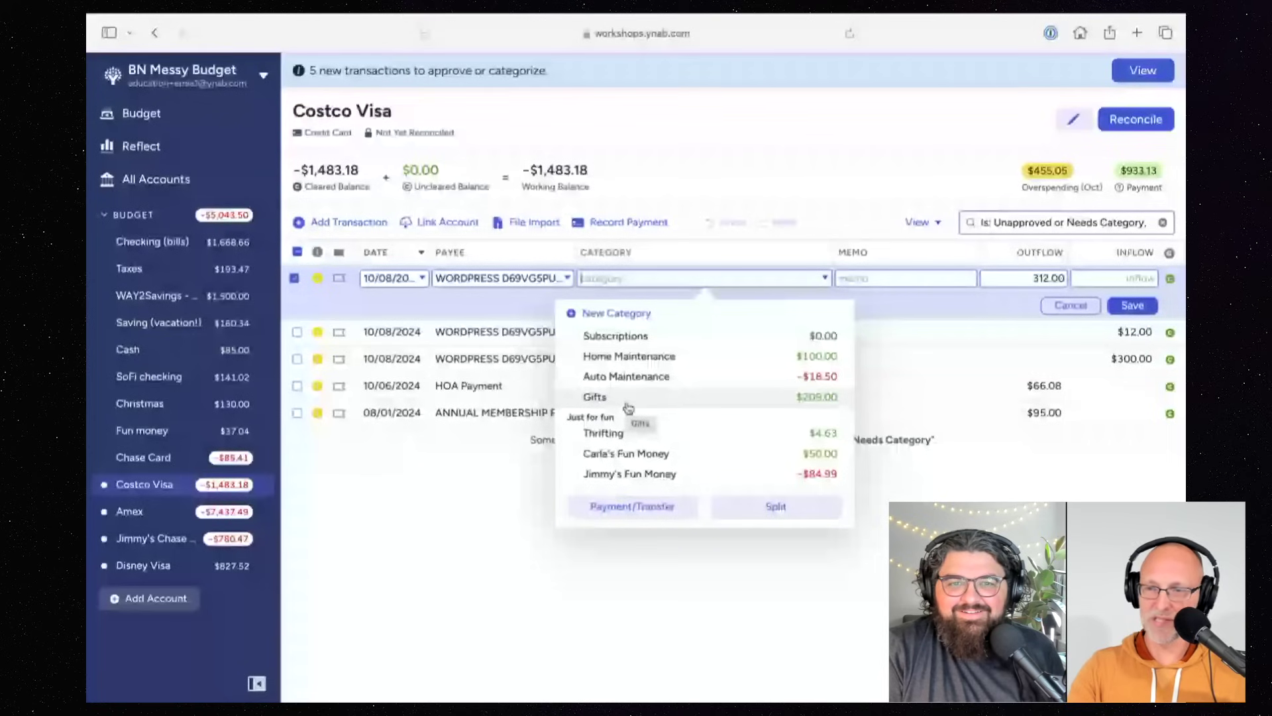
scroll(627, 404, up, 8)
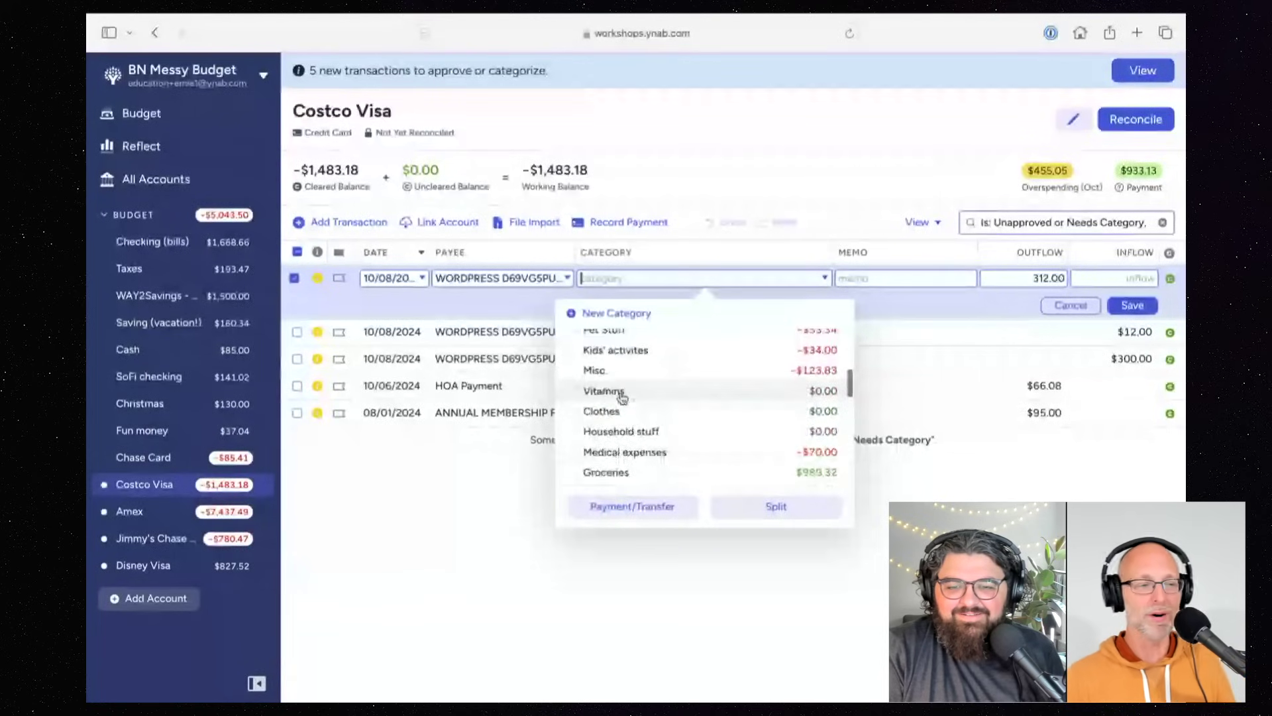
Step: Select the three 10/08/2024 WORDPRESS transactions and assign them together to the Misc. category in the Frequent group
click(599, 370)
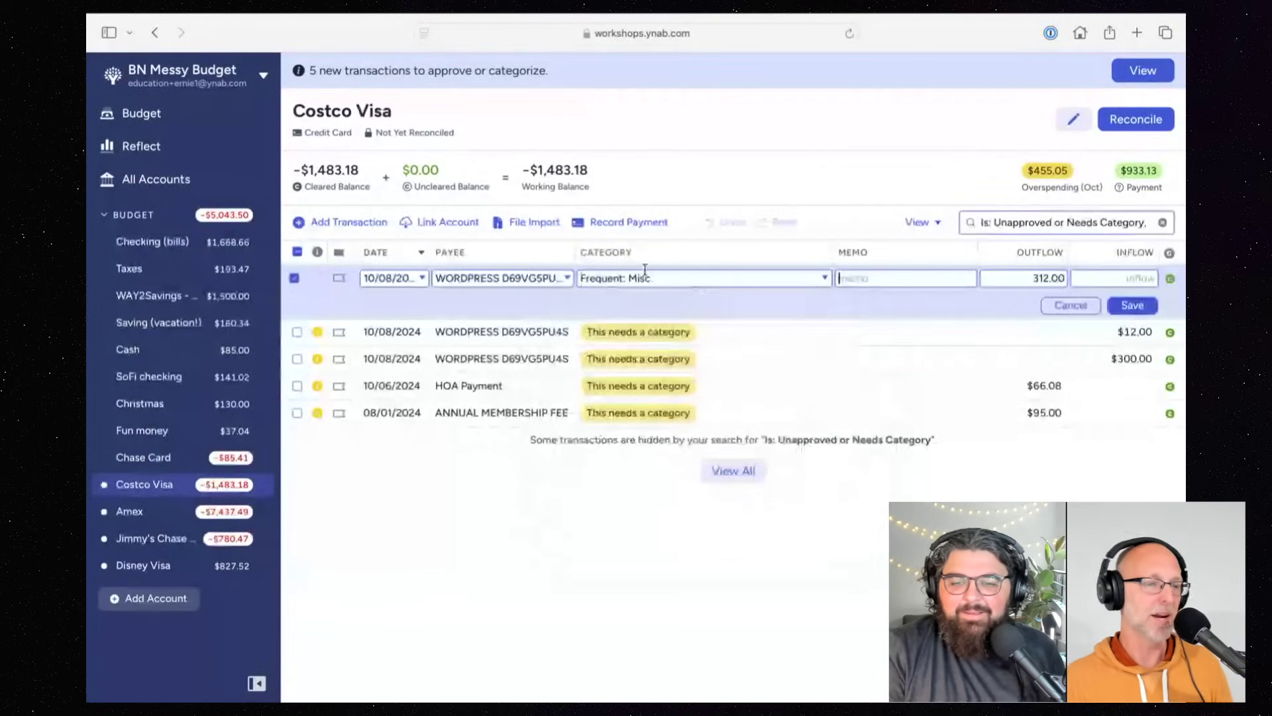
click(1087, 306)
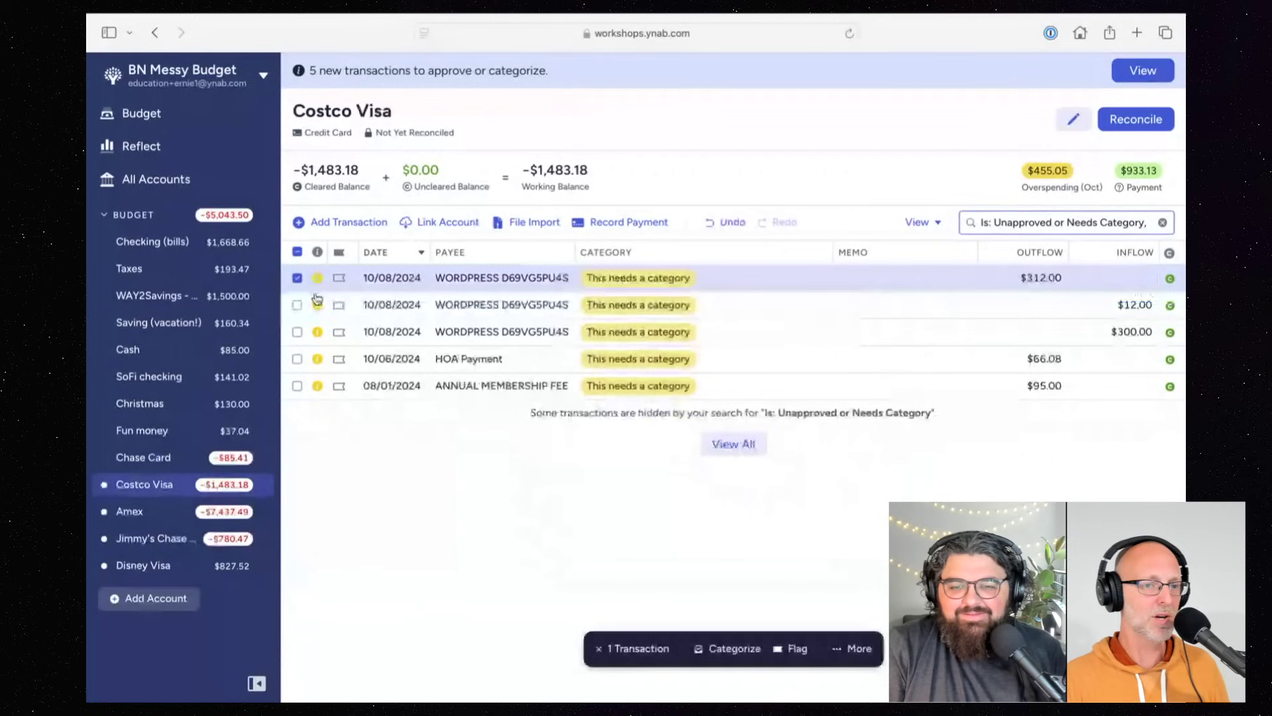
shift+click(298, 332)
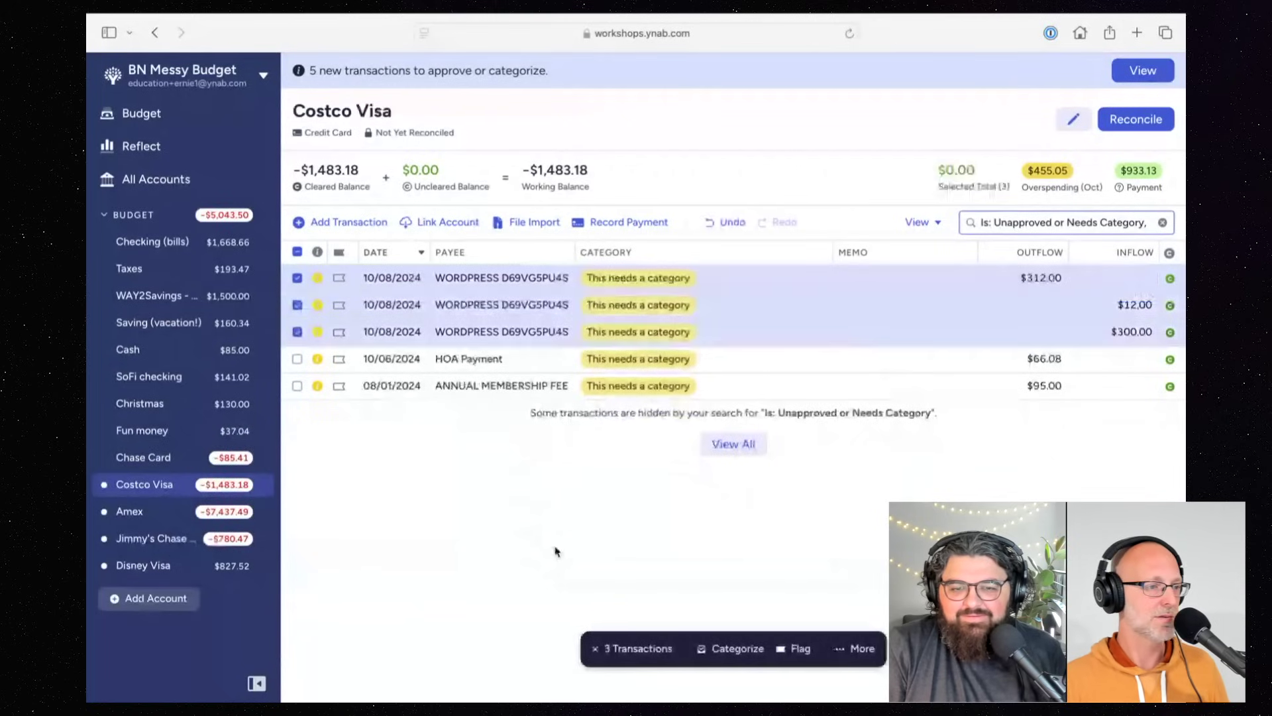
click(732, 648)
mouse_move(738, 535)
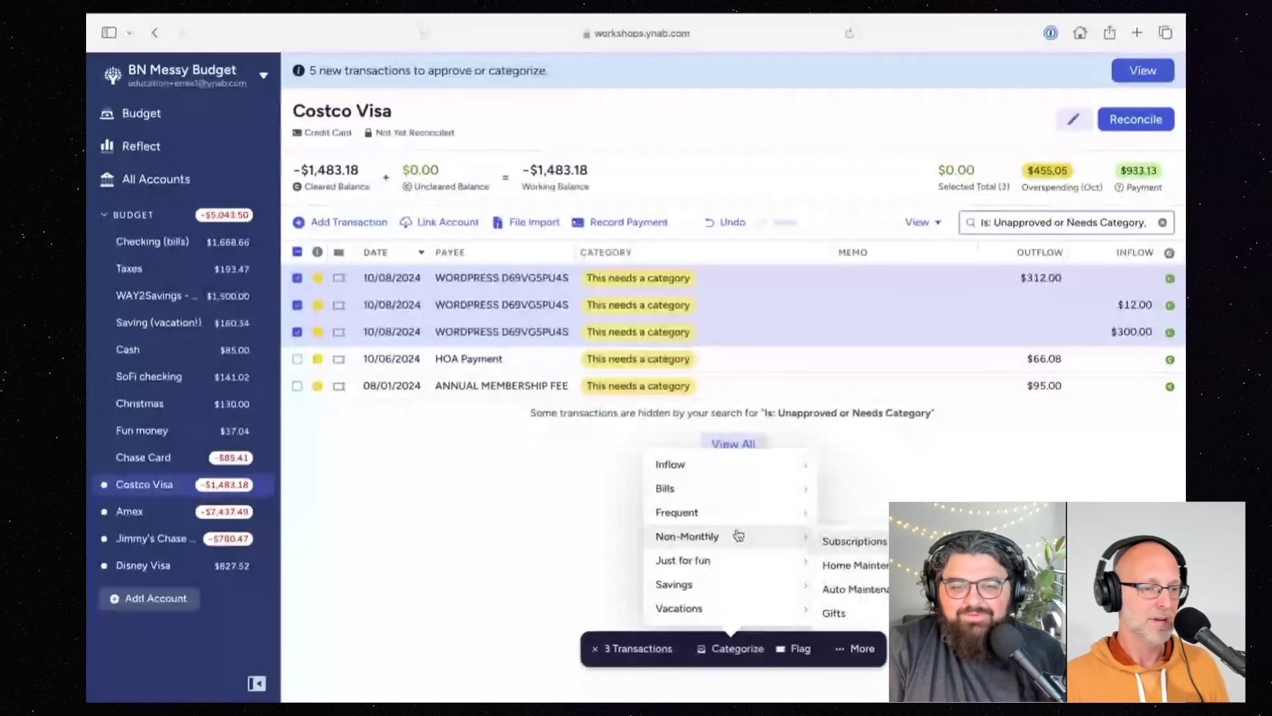
mouse_move(782, 512)
click(836, 514)
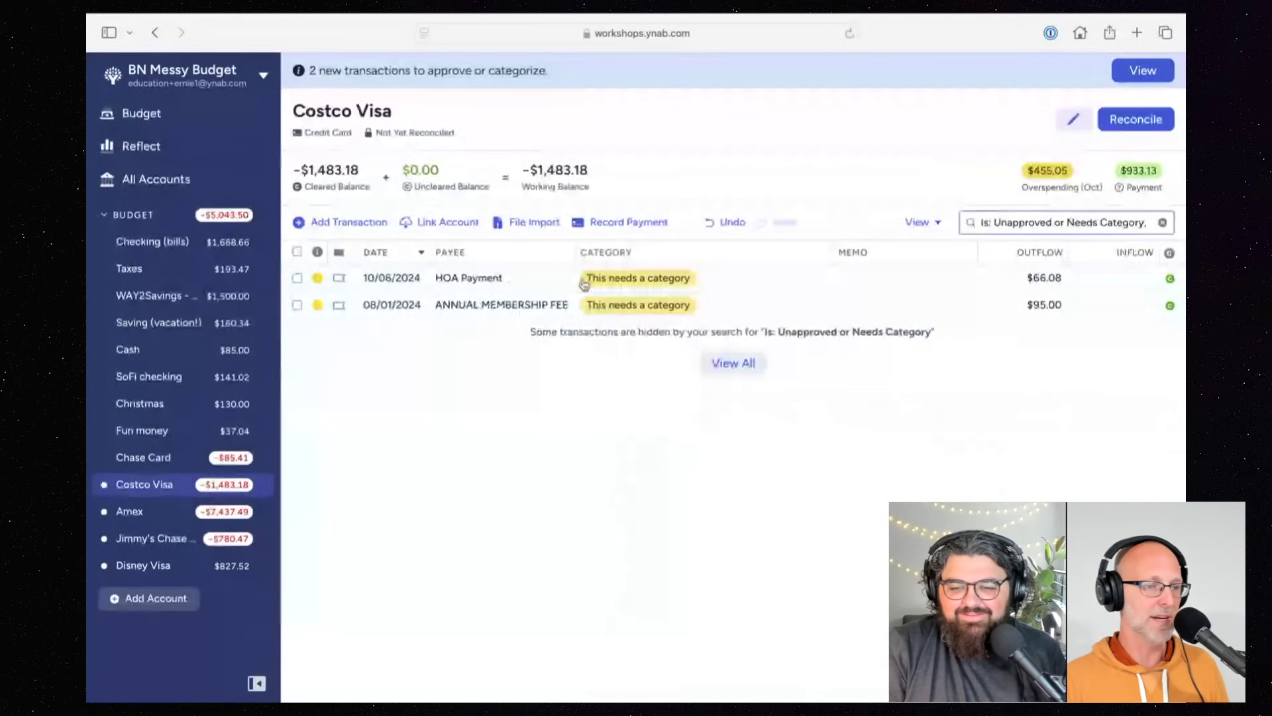
Step: Look through the existing budget categories for one that fits the HOA Payment transaction
click(635, 285)
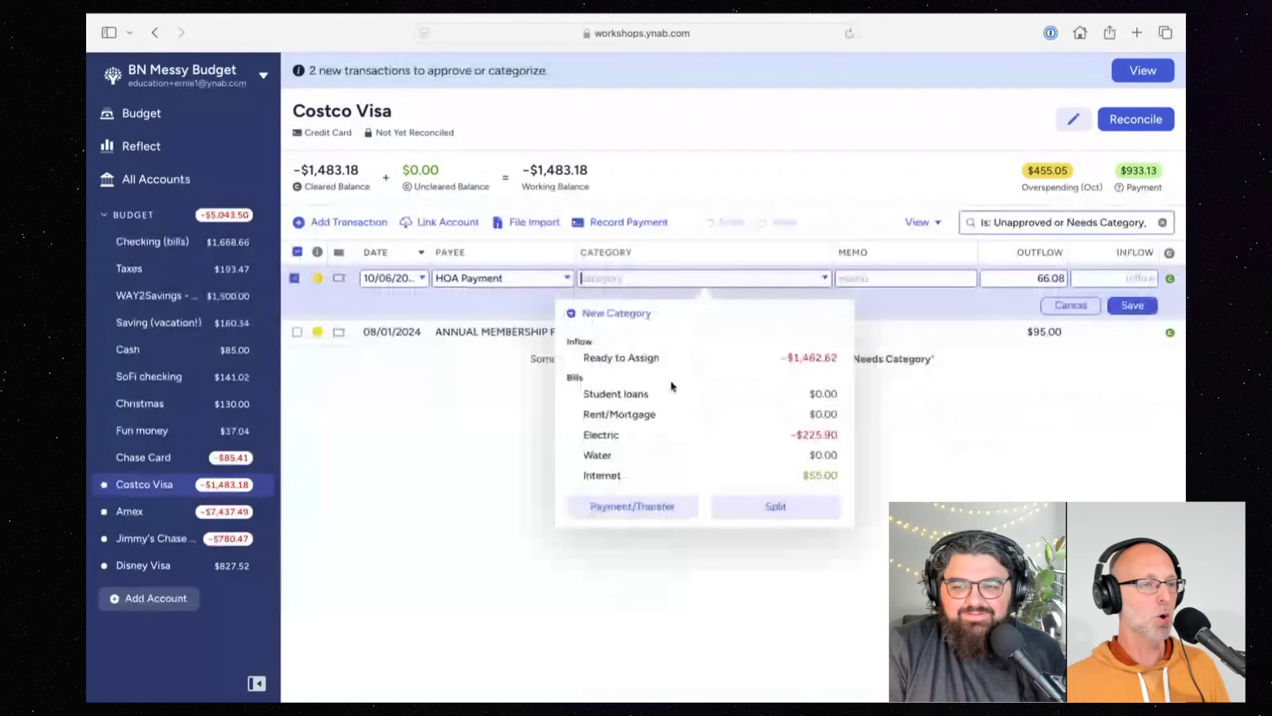
scroll(673, 385, down, 1)
scroll(673, 387, down, 3)
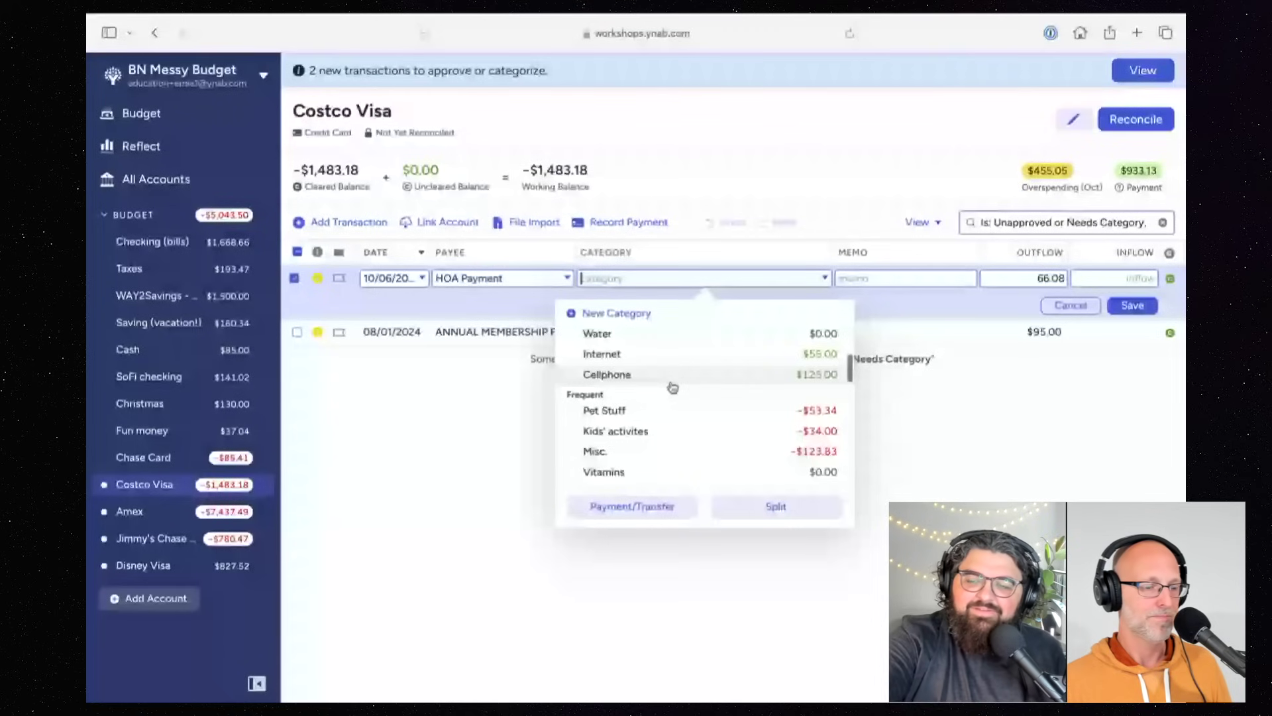
scroll(673, 387, down, 2)
scroll(671, 386, down, 1)
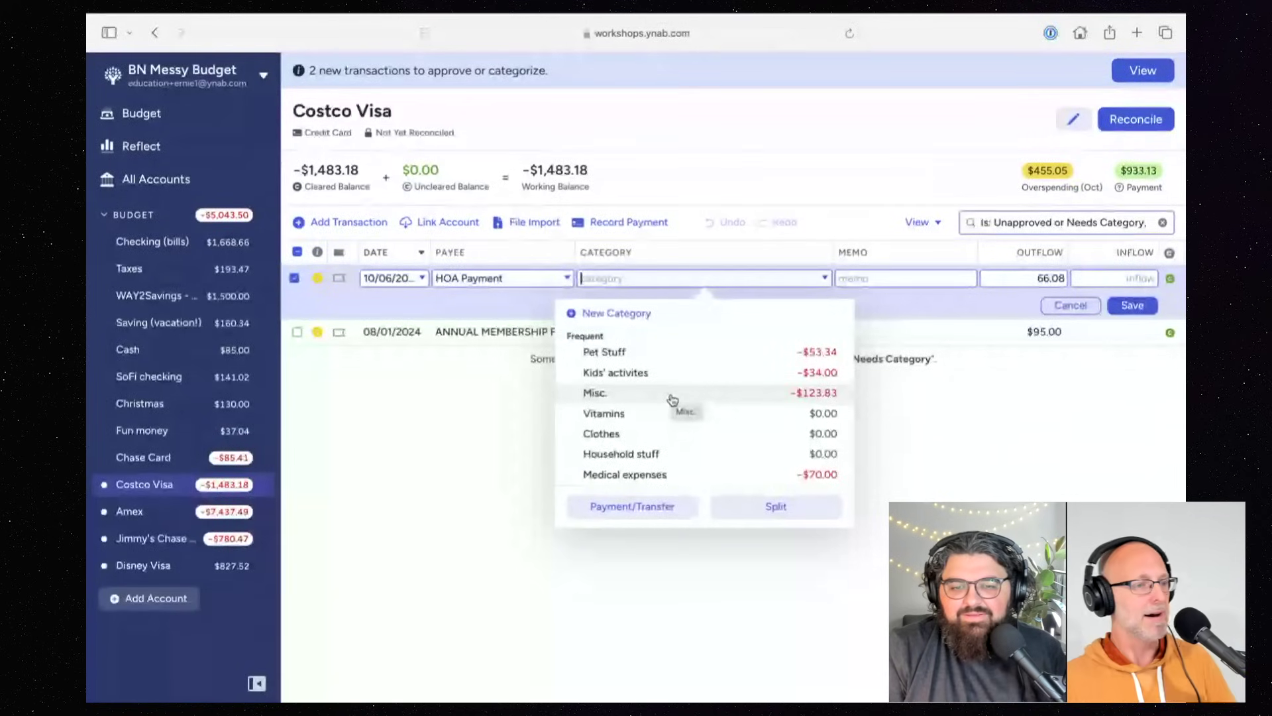
scroll(672, 398, down, 1)
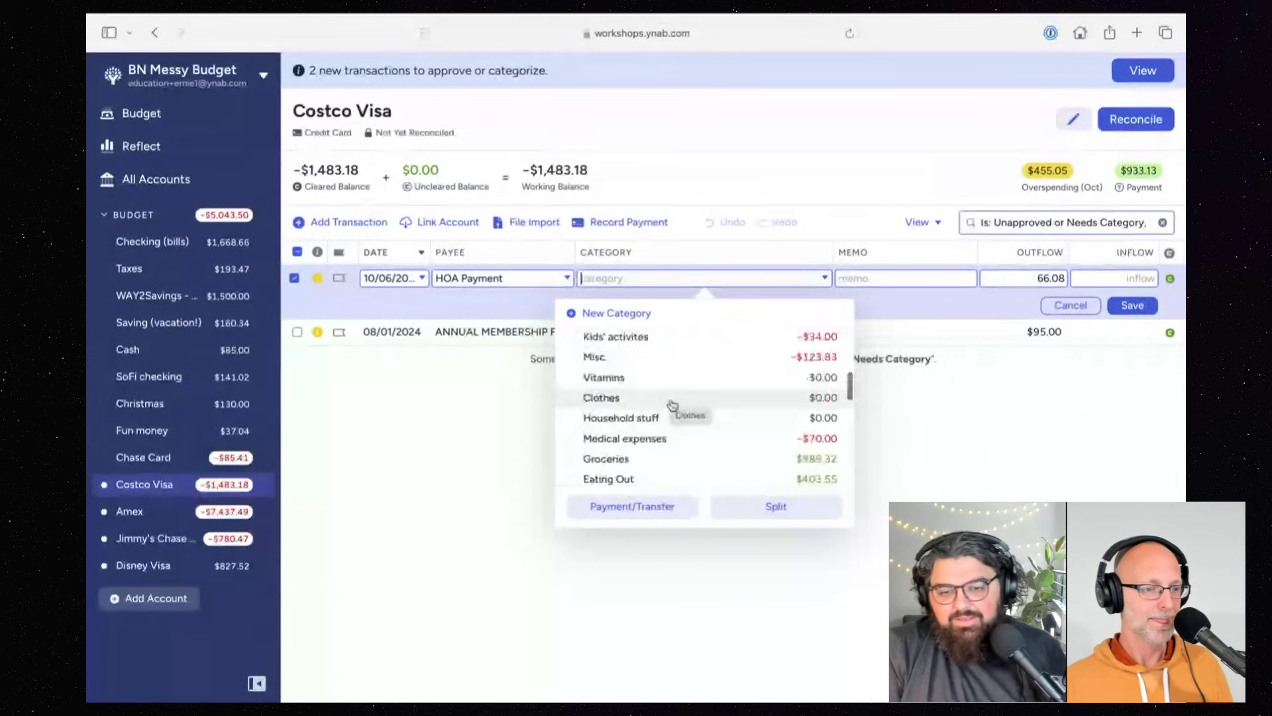
scroll(672, 405, down, 5)
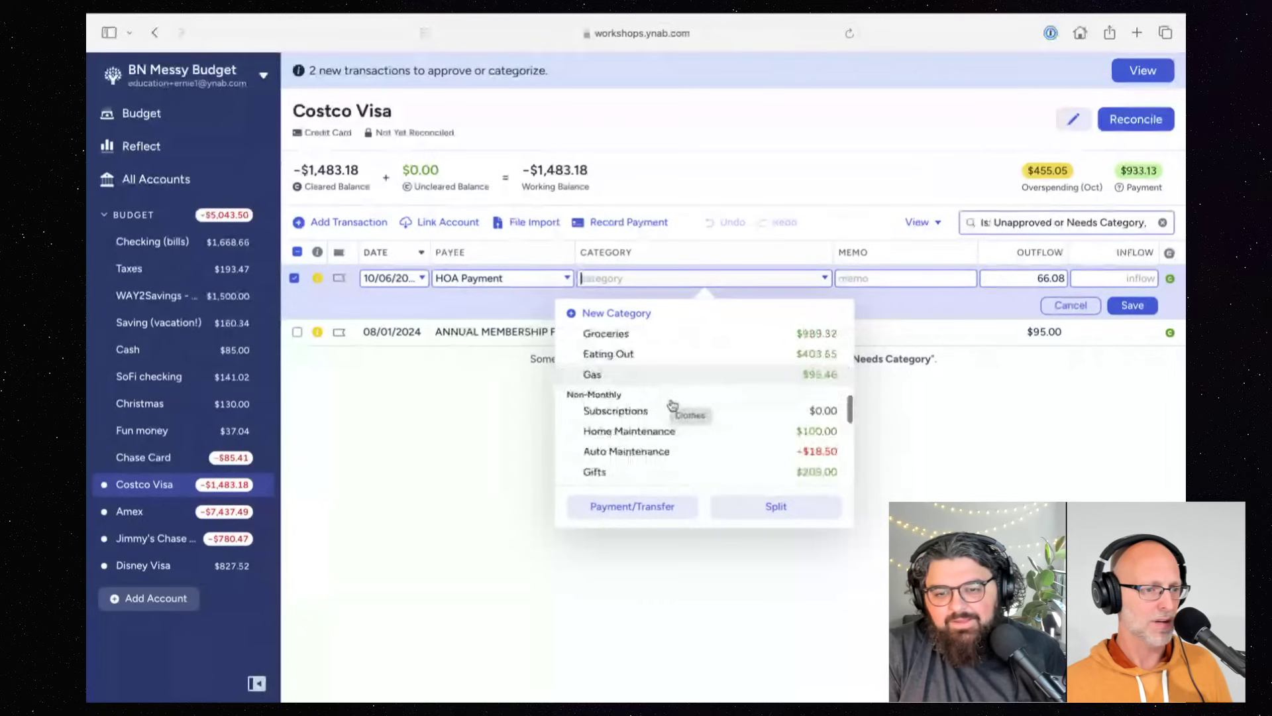
scroll(672, 406, down, 1)
scroll(632, 409, down, 1)
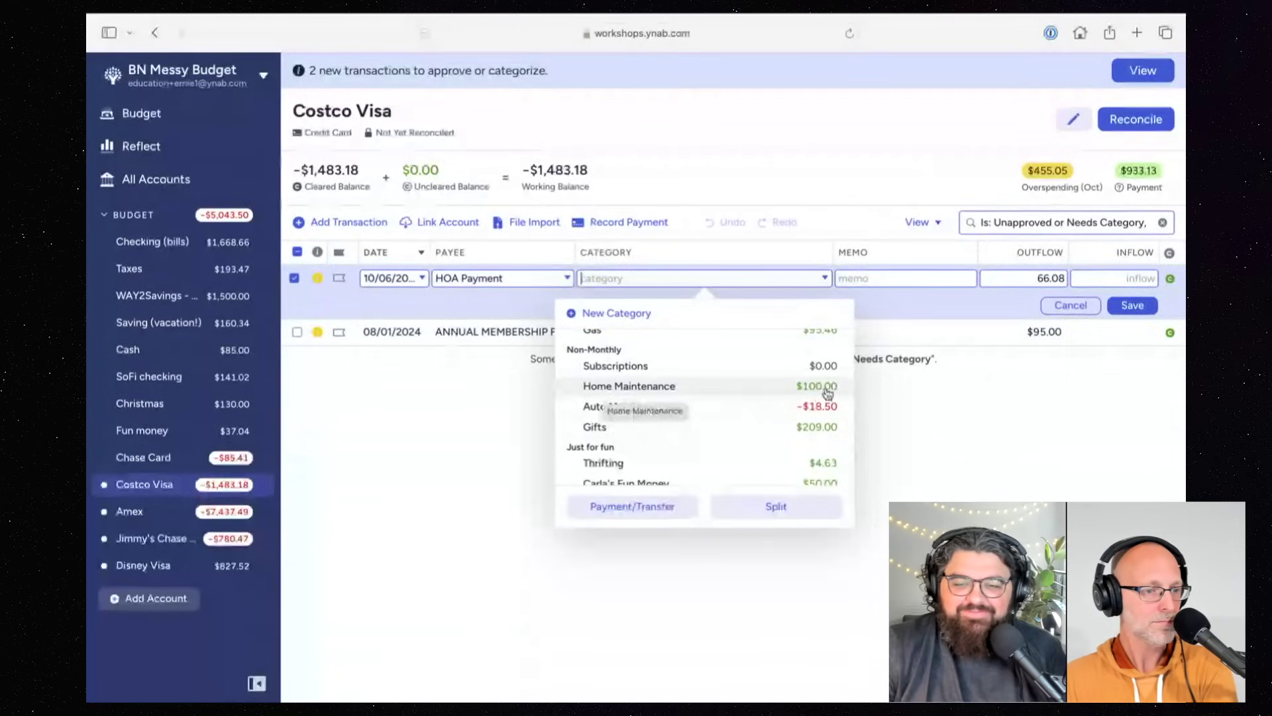
scroll(747, 424, down, 2)
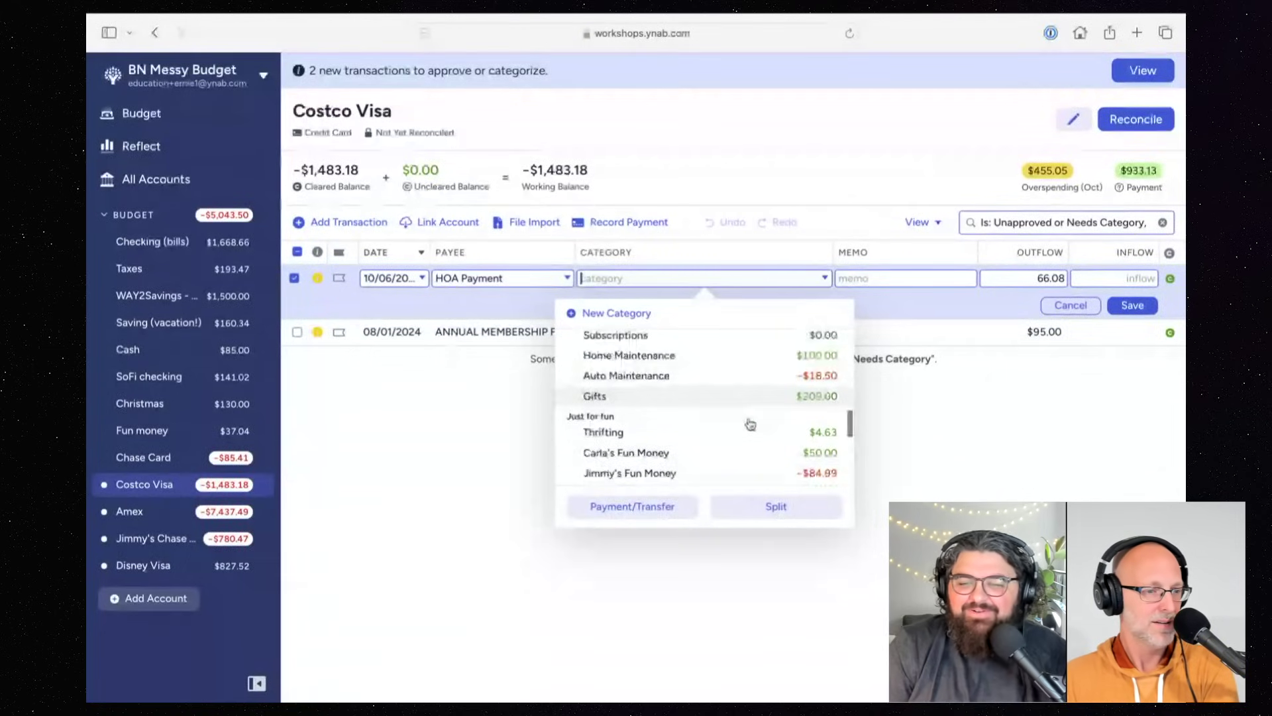
scroll(750, 424, down, 3)
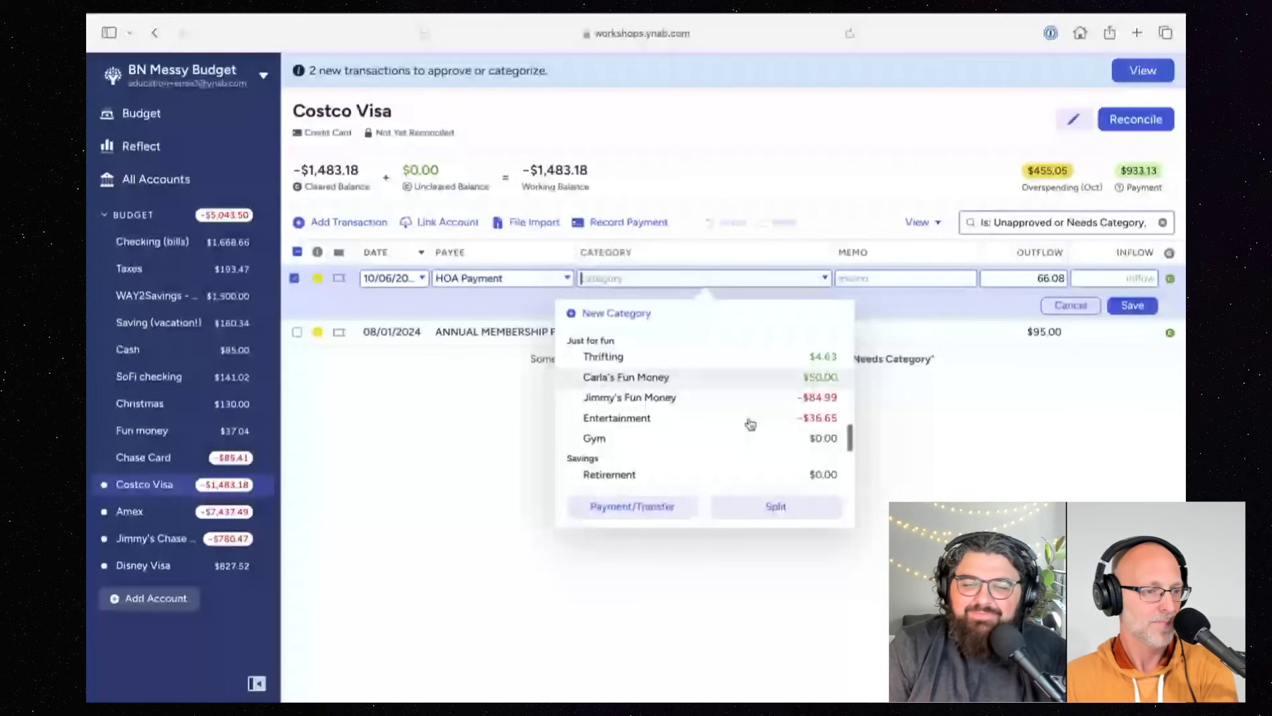
scroll(750, 425, down, 5)
scroll(750, 424, up, 5)
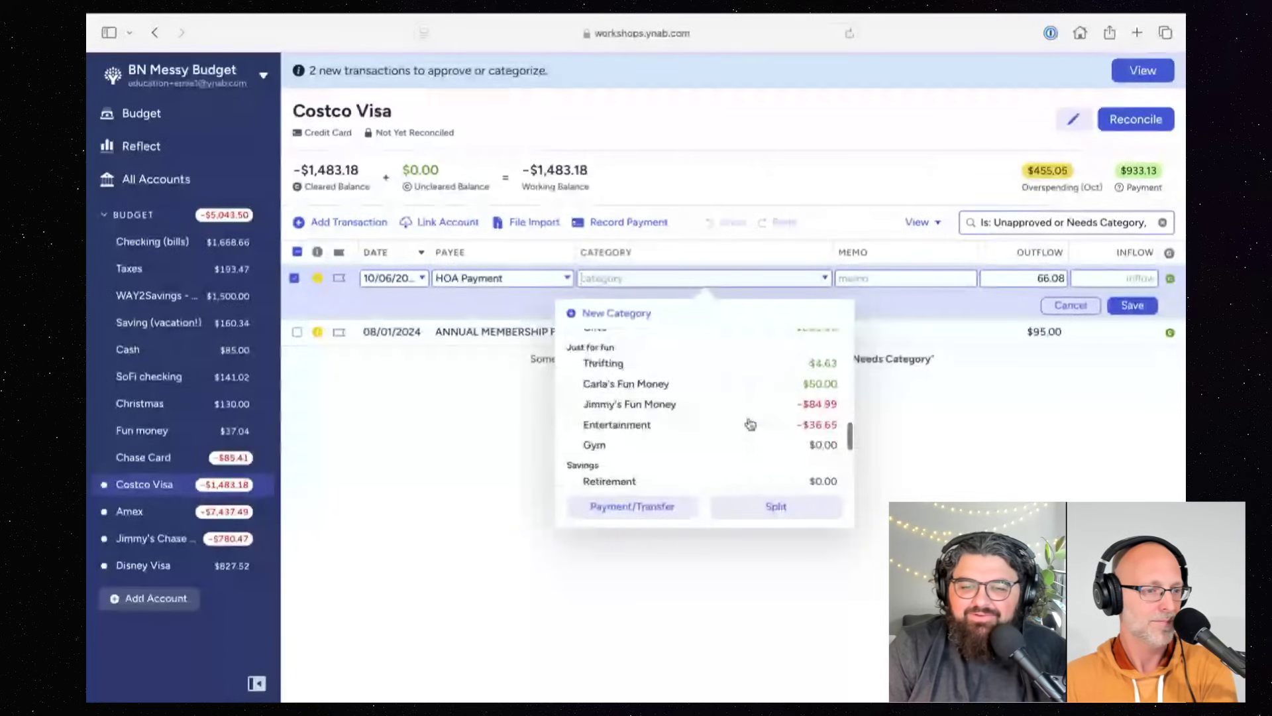
scroll(750, 424, down, 3)
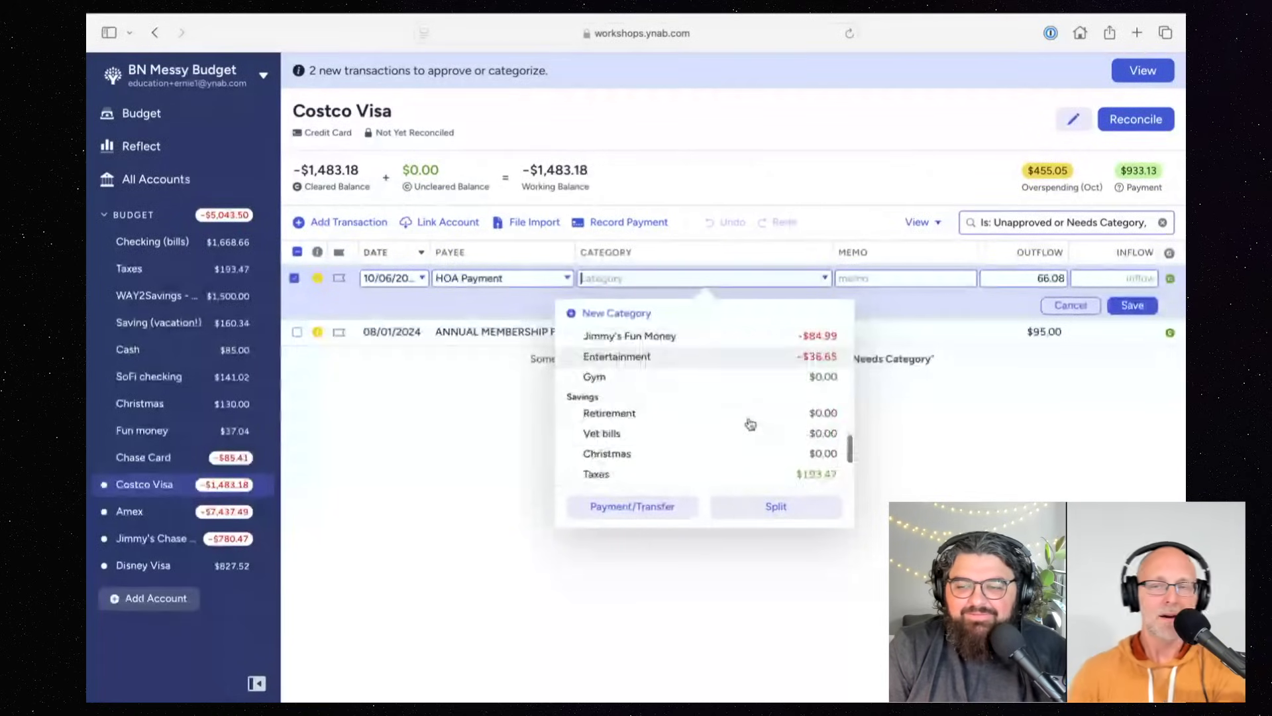
scroll(750, 424, down, 3)
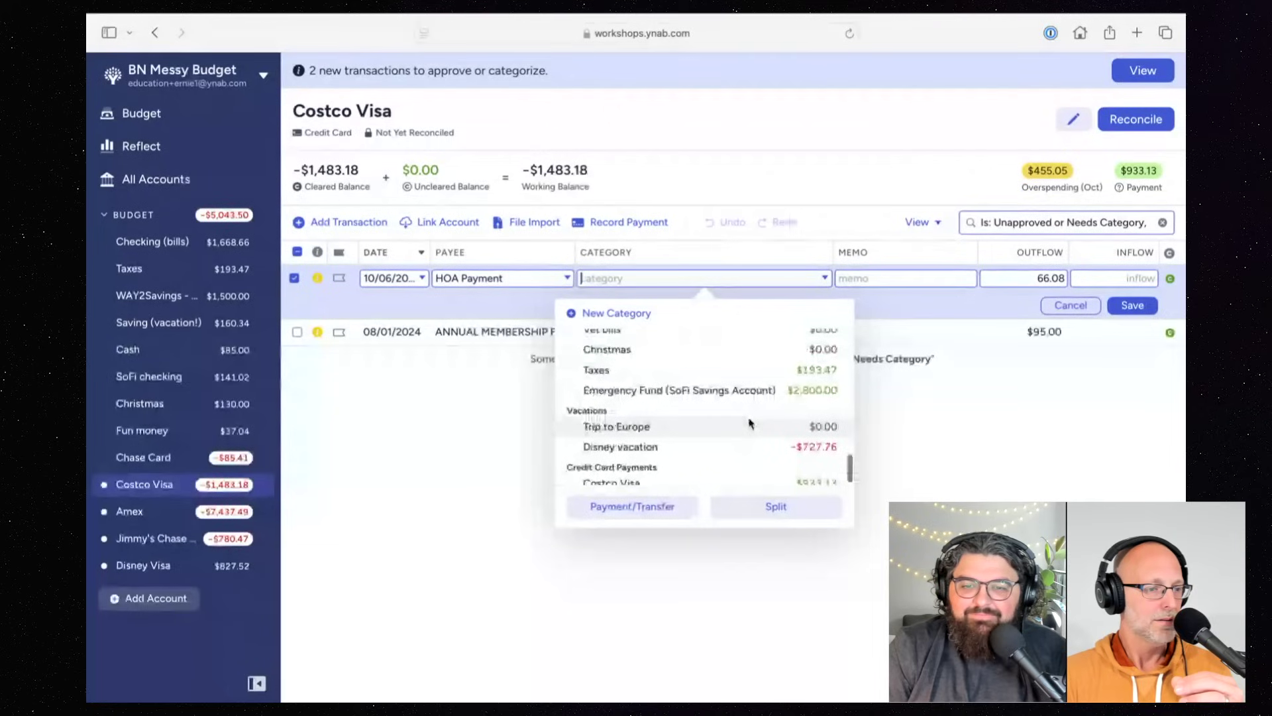
scroll(750, 424, up, 3)
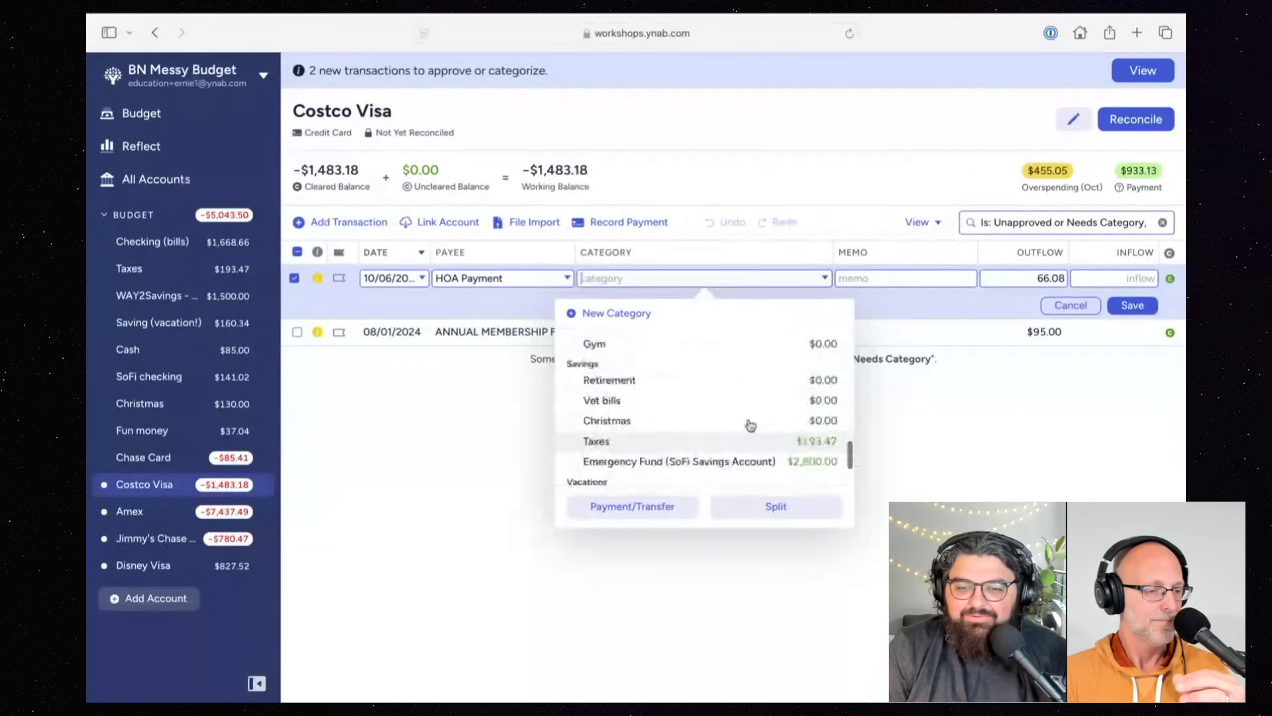
scroll(751, 426, up, 2)
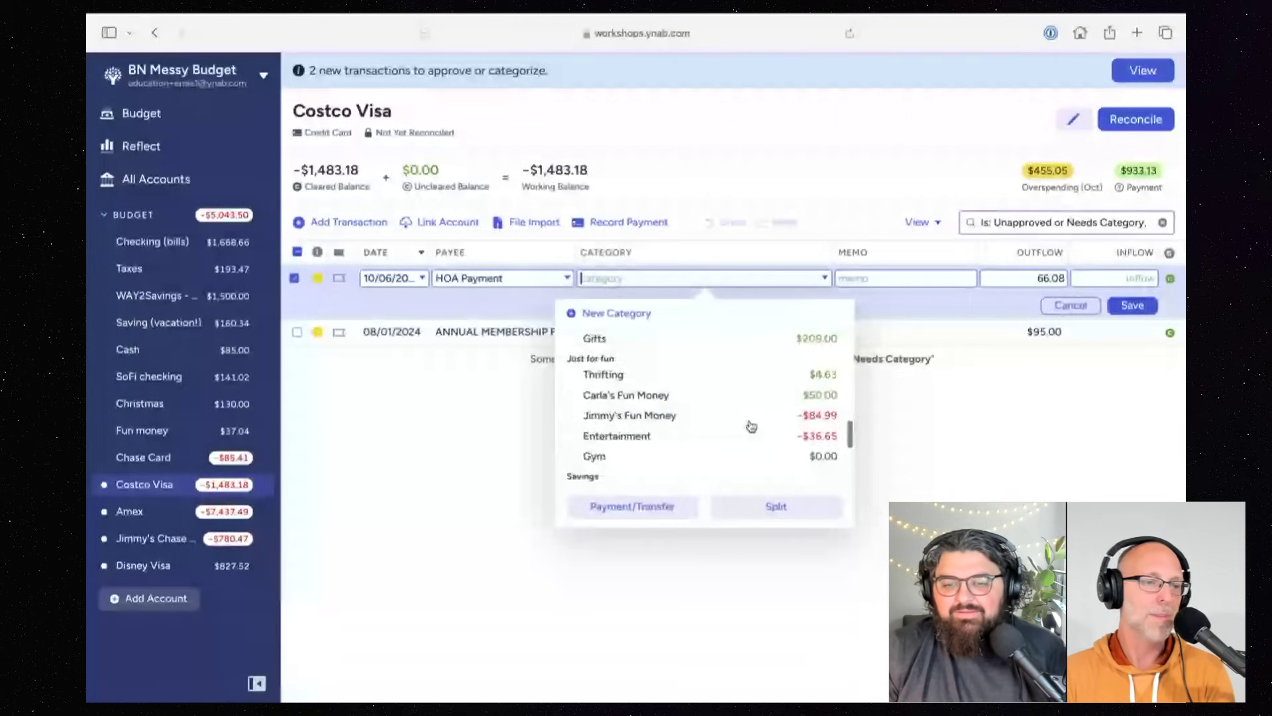
scroll(753, 423, down, 1)
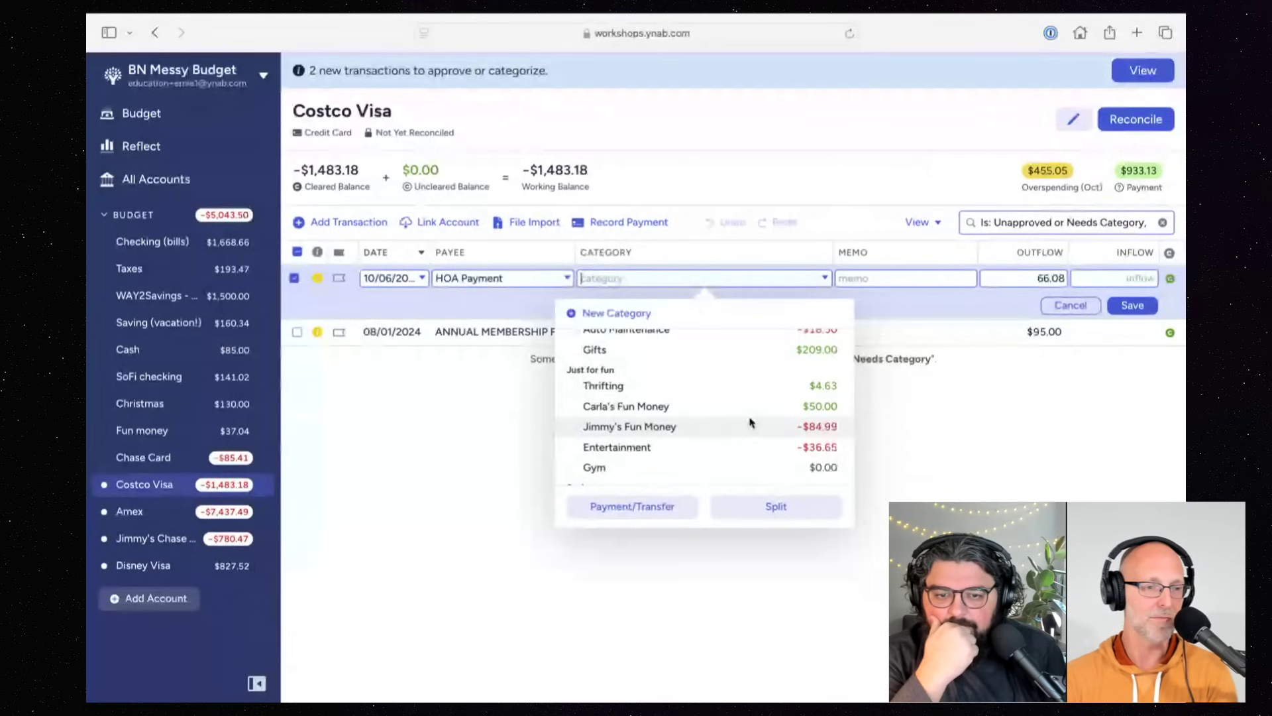
scroll(751, 422, up, 4)
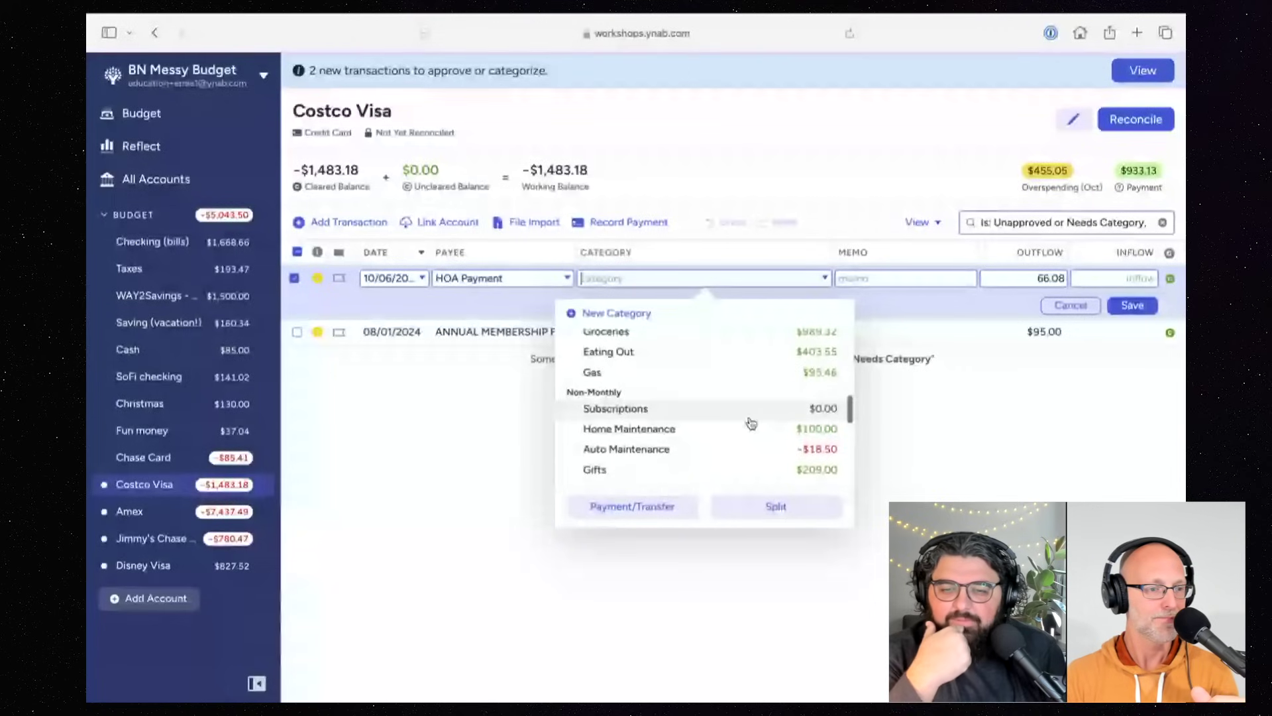
scroll(751, 422, up, 2)
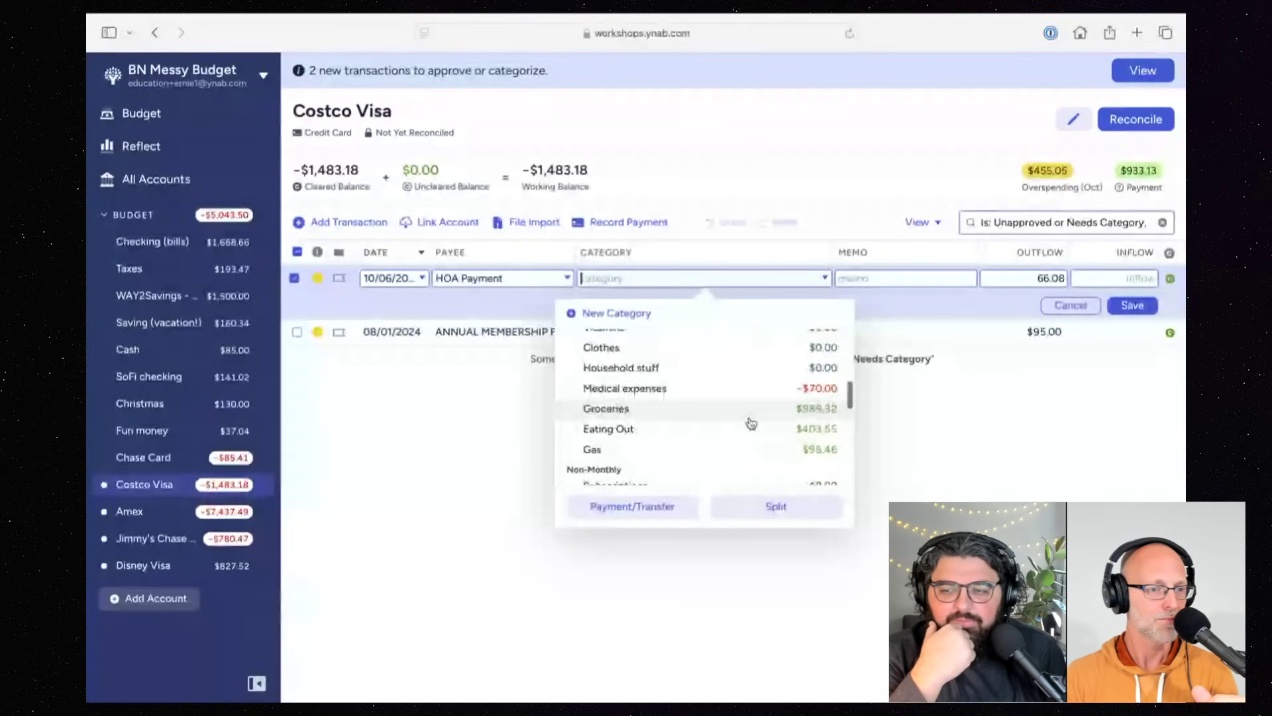
scroll(751, 422, up, 6)
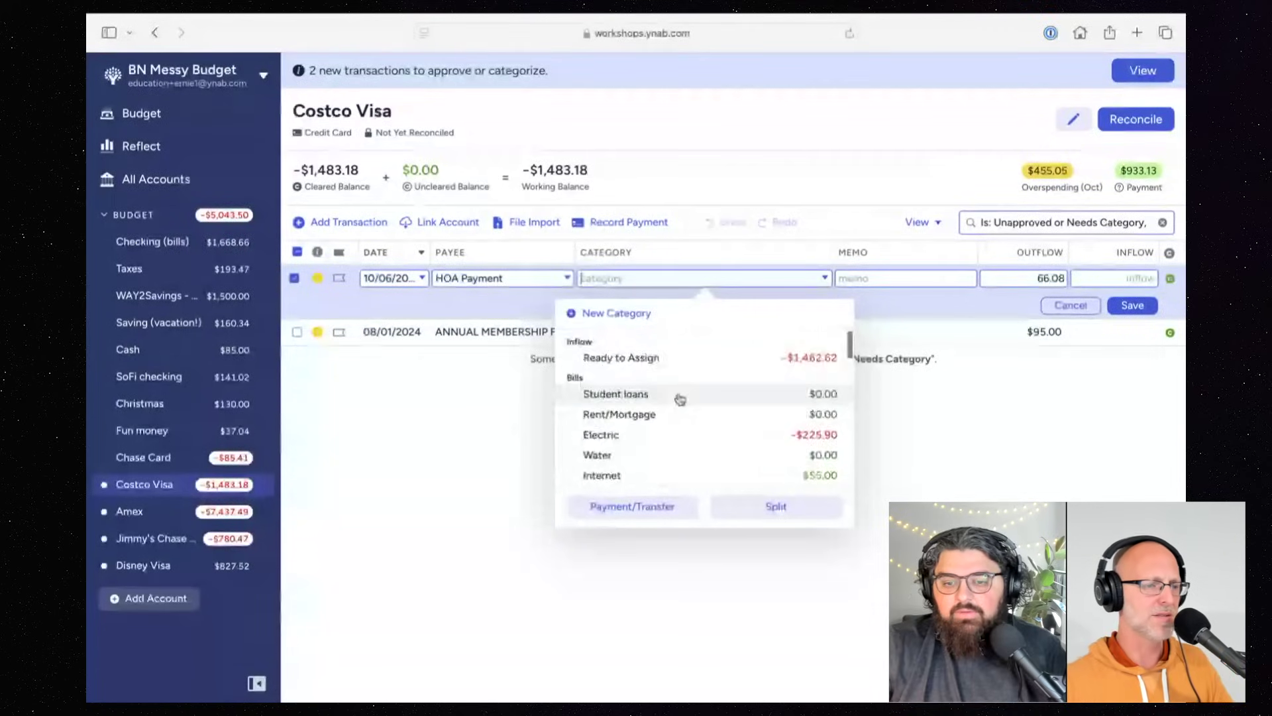
Step: Create a category named HOA in the Bills group for the HOA Payment transaction and save the transaction
scroll(617, 396, down, 1)
scroll(617, 396, down, 3)
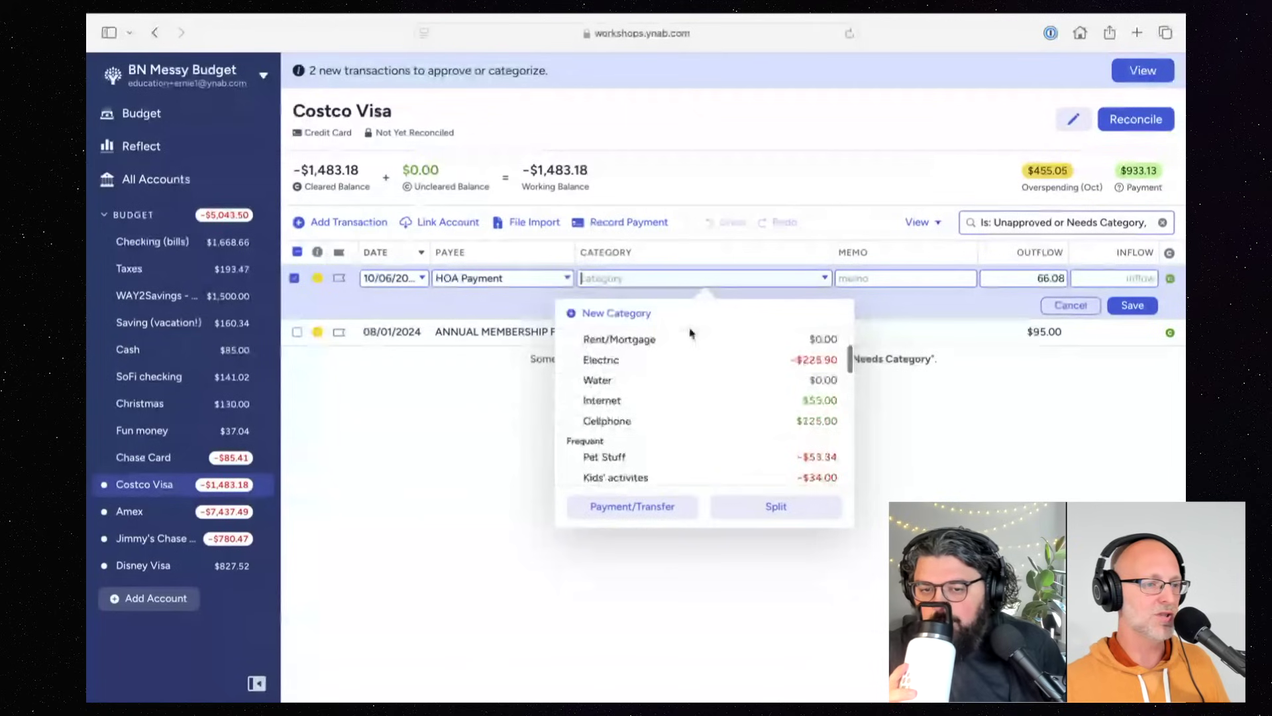
click(626, 313)
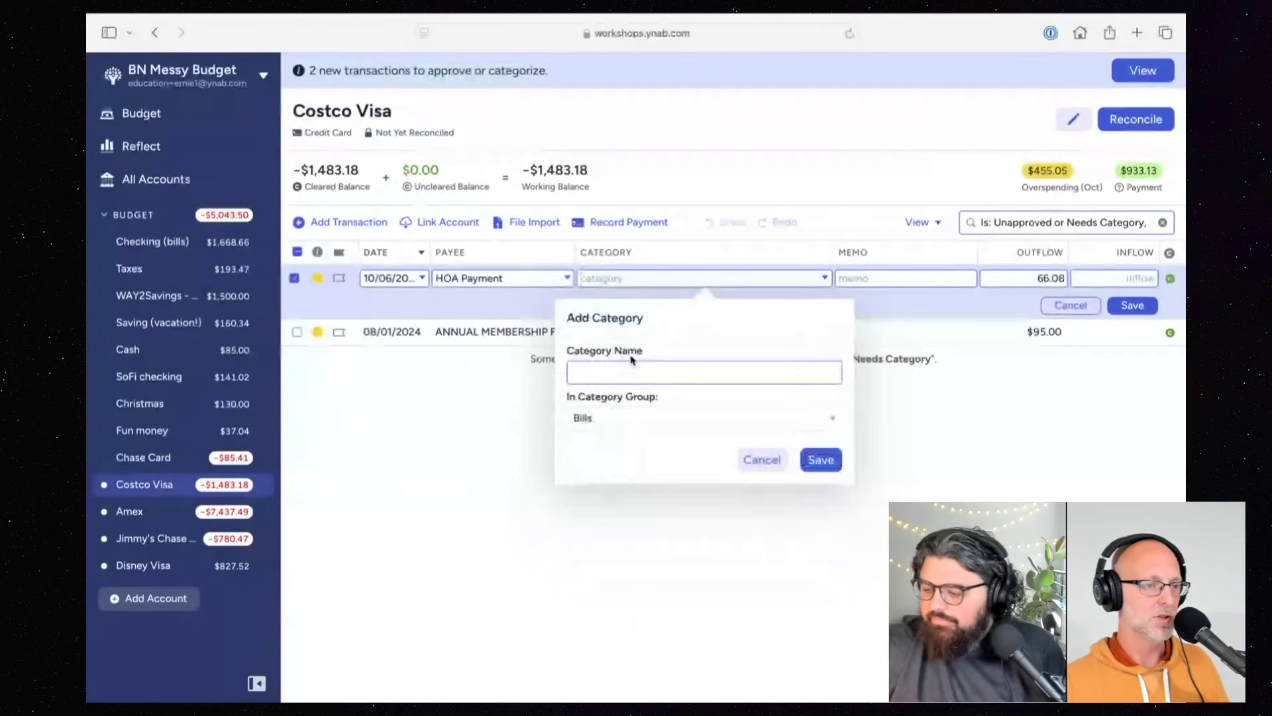
text(HOA)
click(822, 459)
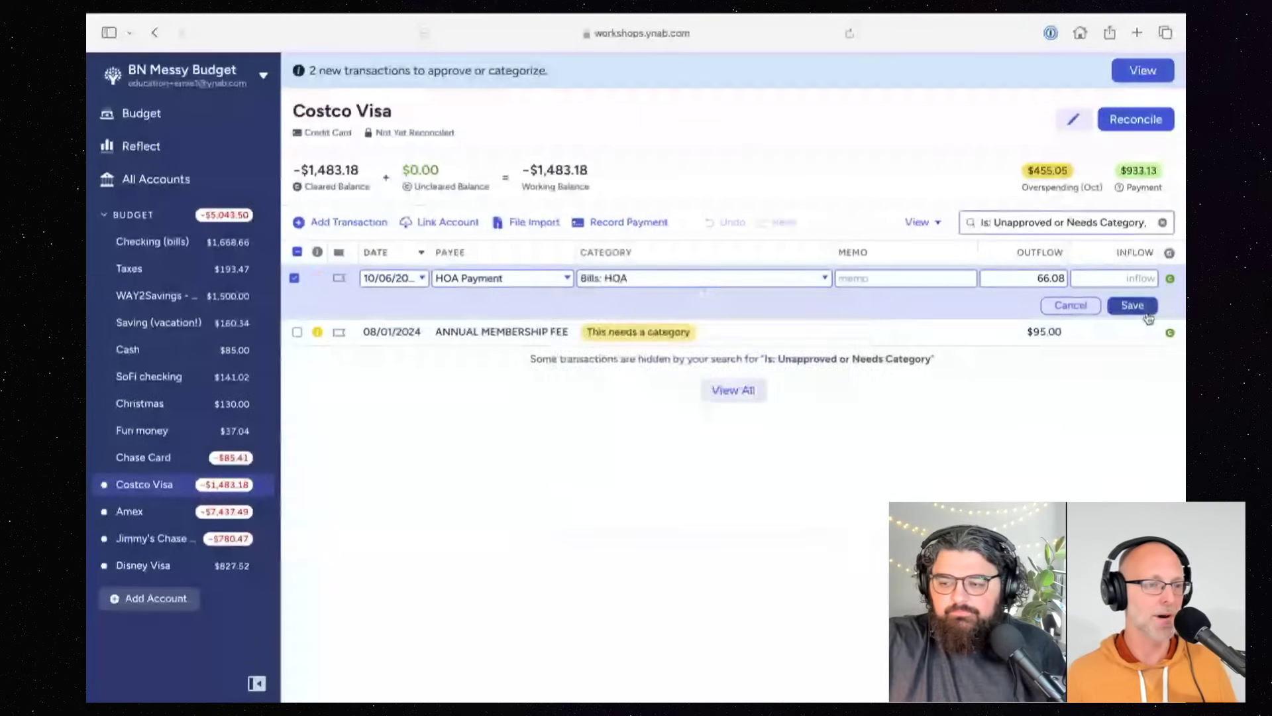
click(1134, 307)
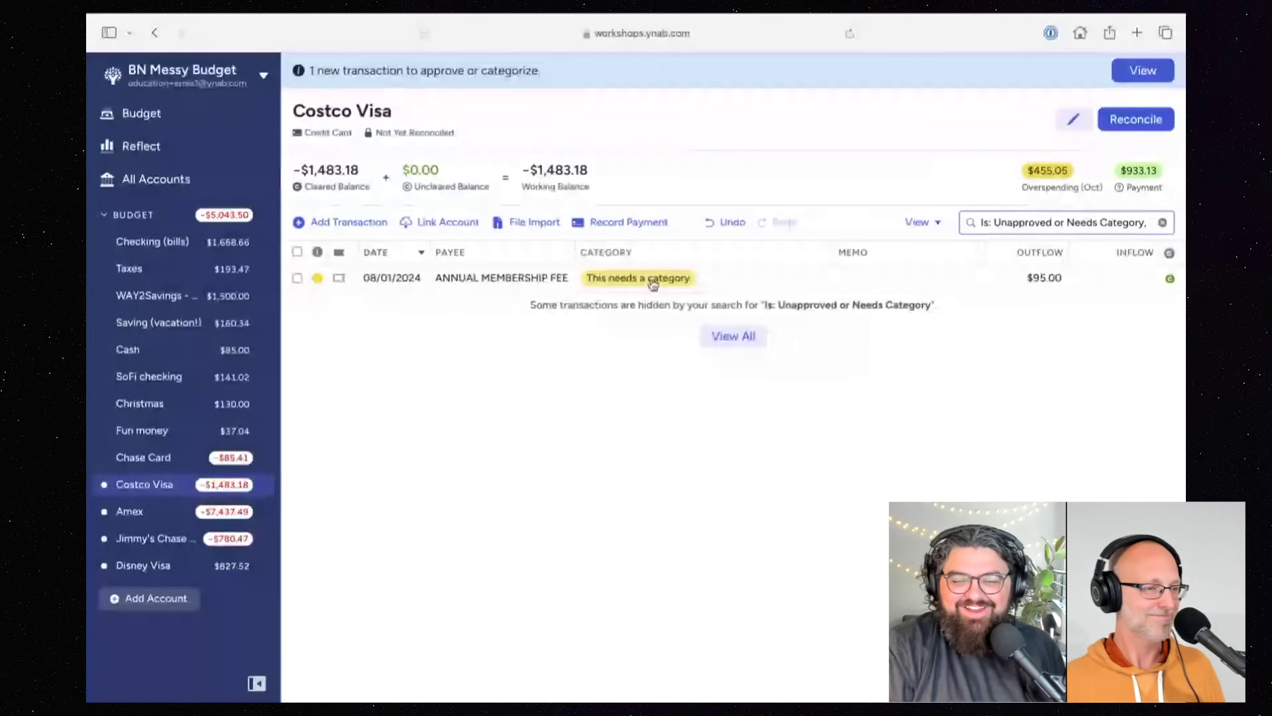
Step: Look through the existing budget categories for one that fits the ANNUAL MEMBERSHIP FEE transaction
click(525, 278)
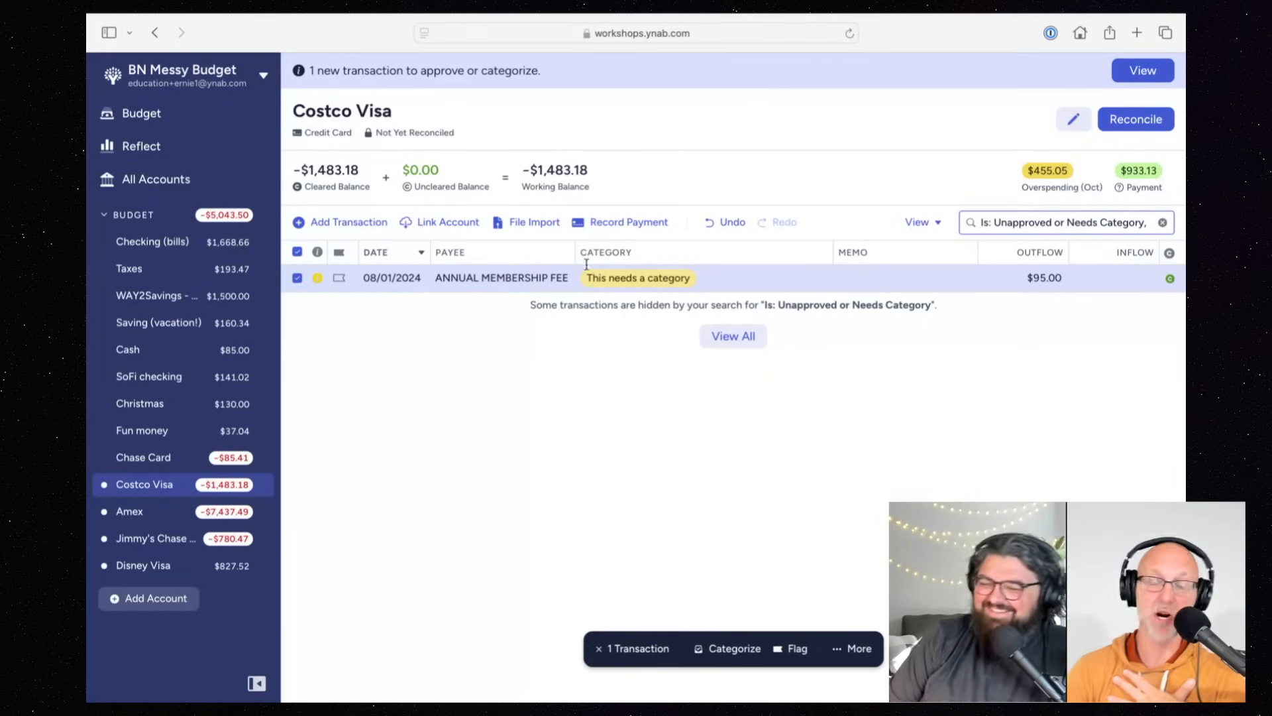
click(635, 276)
scroll(658, 368, down, 2)
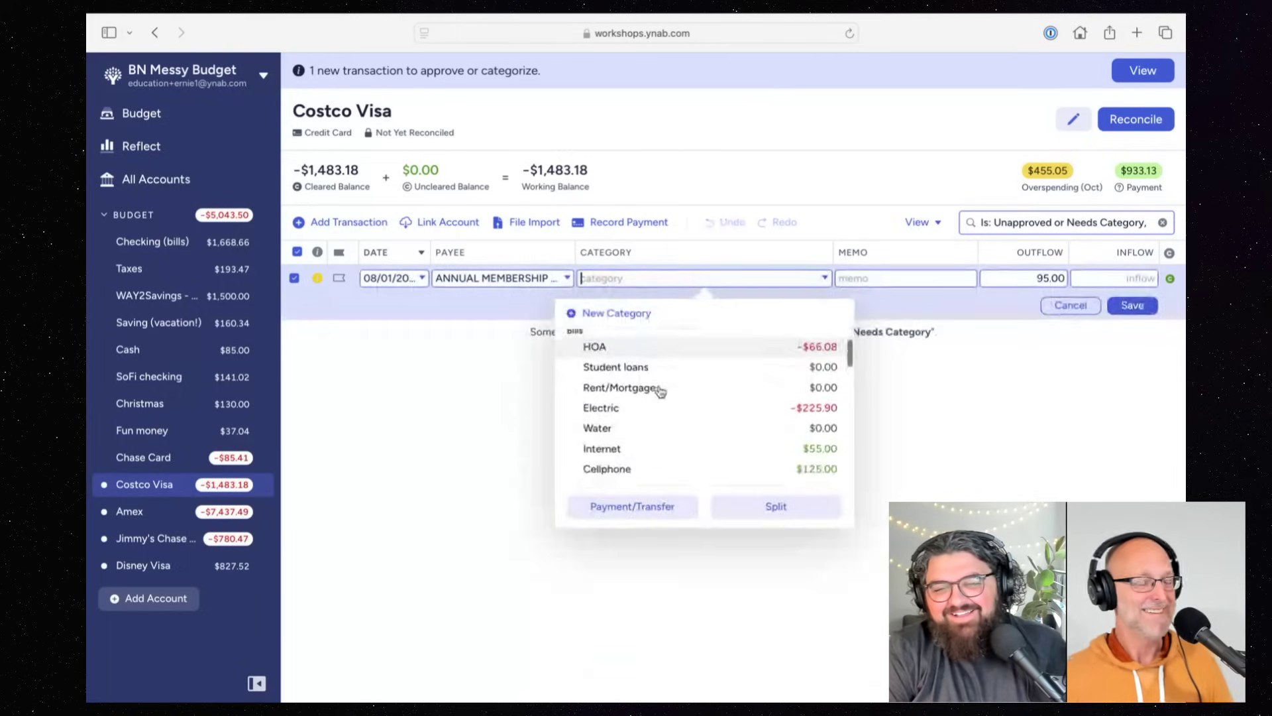
scroll(661, 391, down, 4)
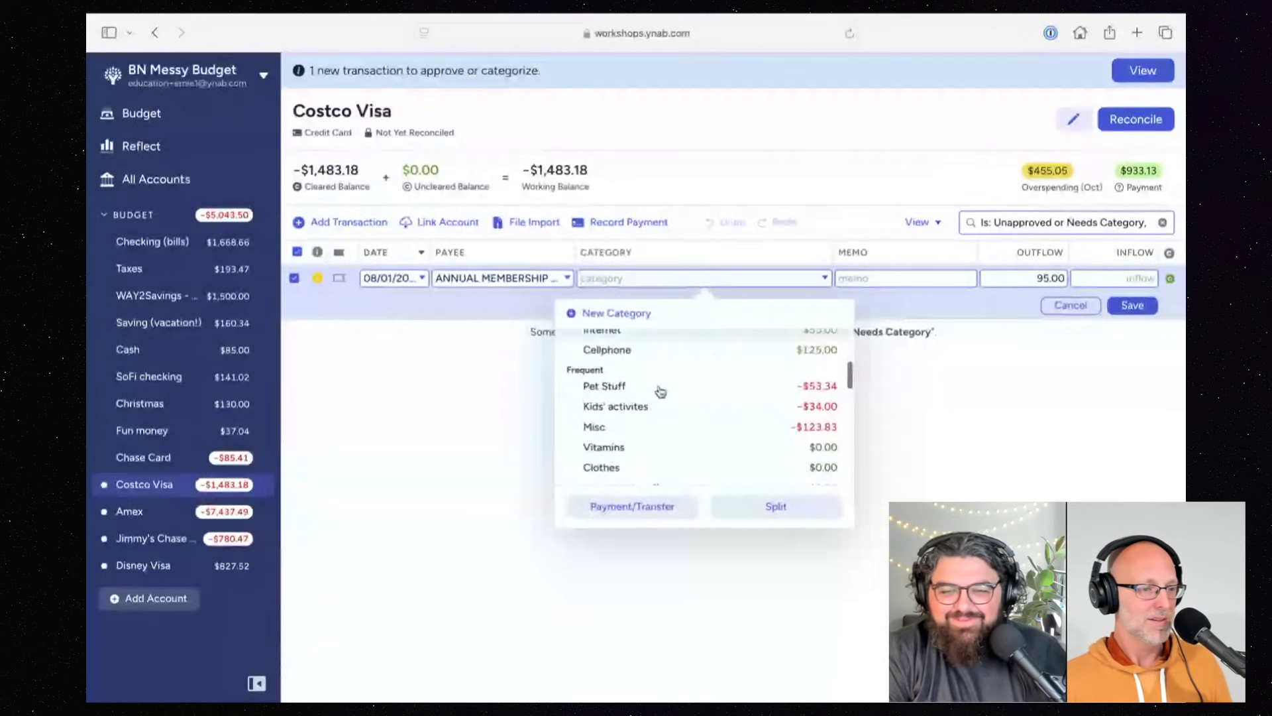
scroll(661, 391, down, 2)
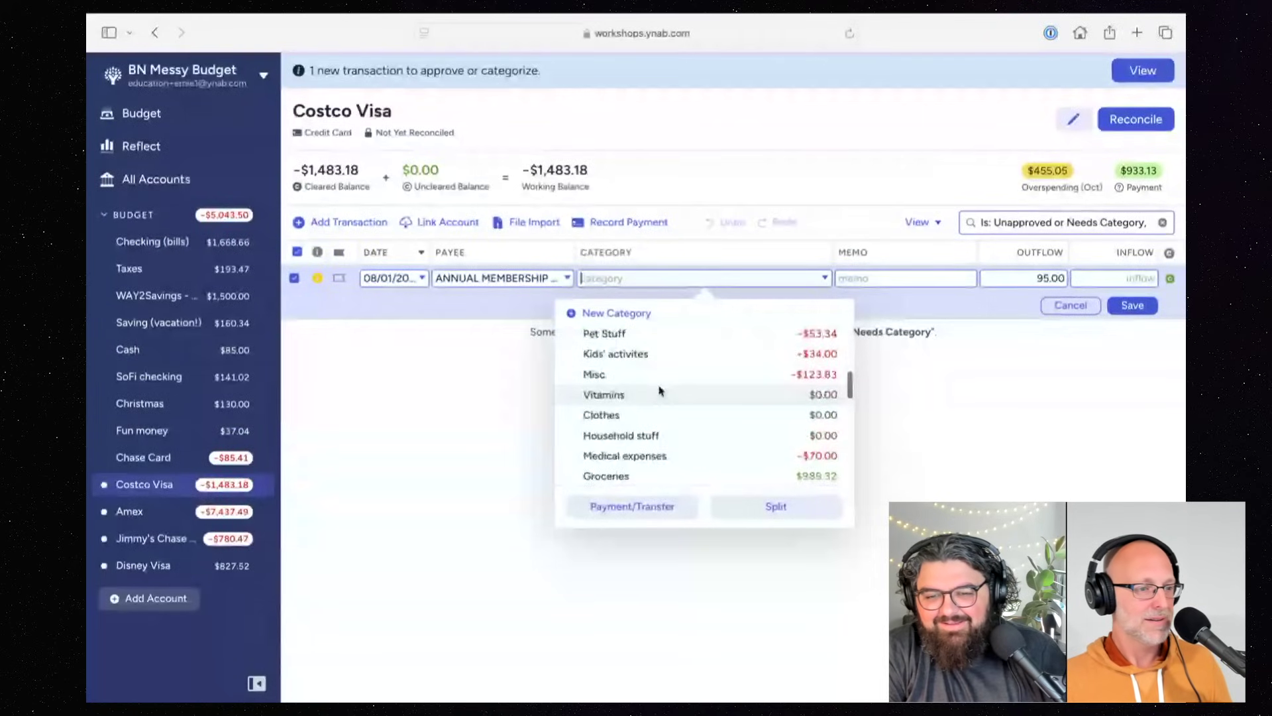
scroll(661, 391, down, 4)
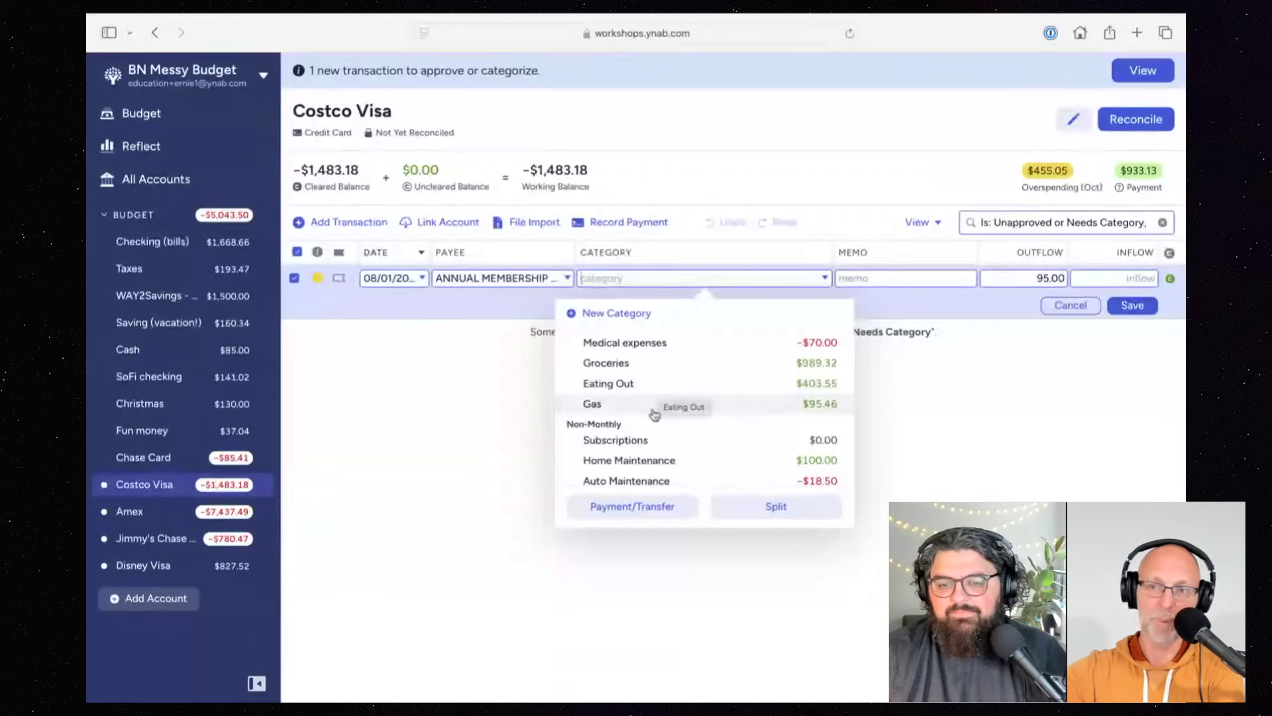
scroll(651, 420, down, 1)
scroll(651, 420, down, 3)
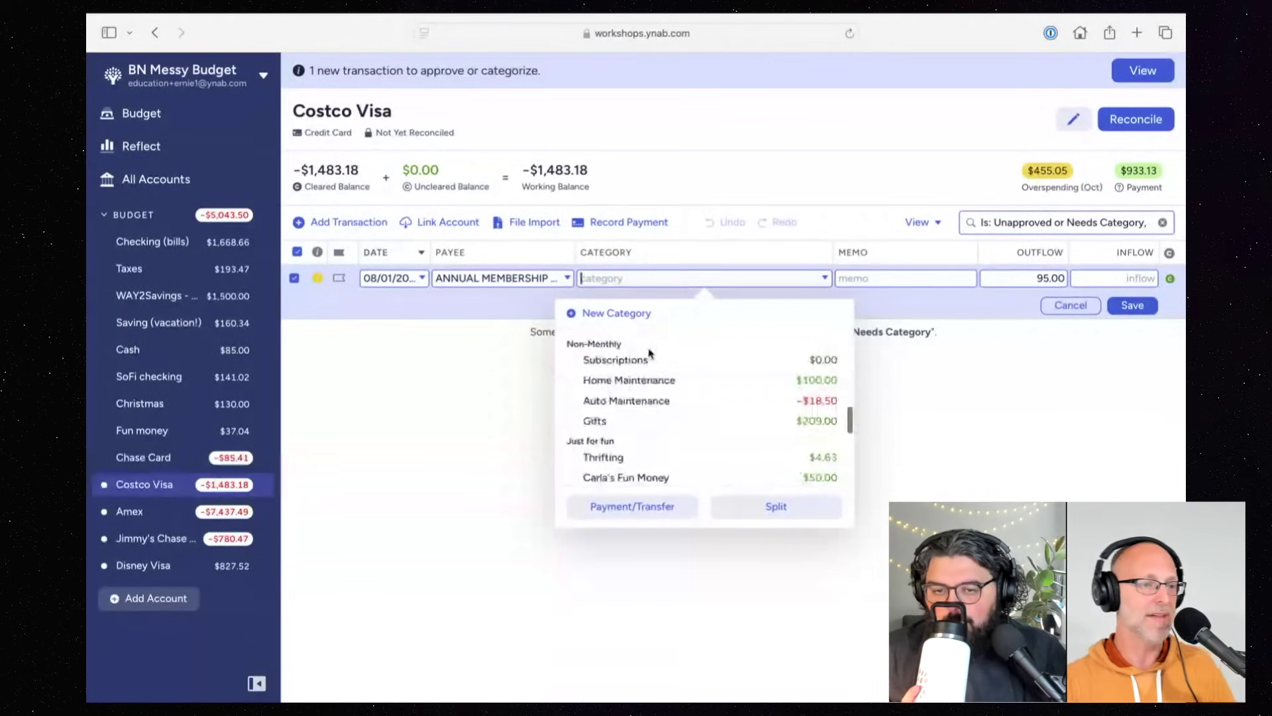
scroll(689, 430, up, 5)
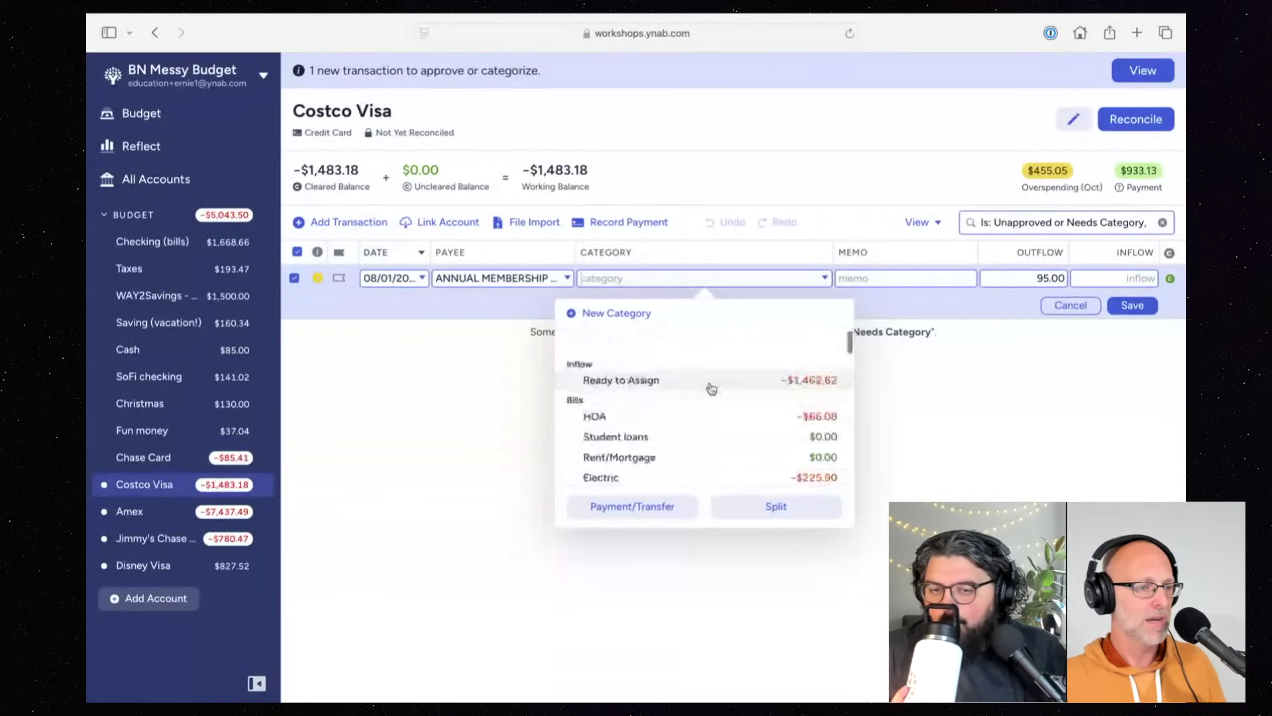
Step: Create a category named Annual CC Fee in the Non-Monthly group for the ANNUAL MEMBERSHIP FEE transaction and save the transaction
click(618, 312)
text(Annu)
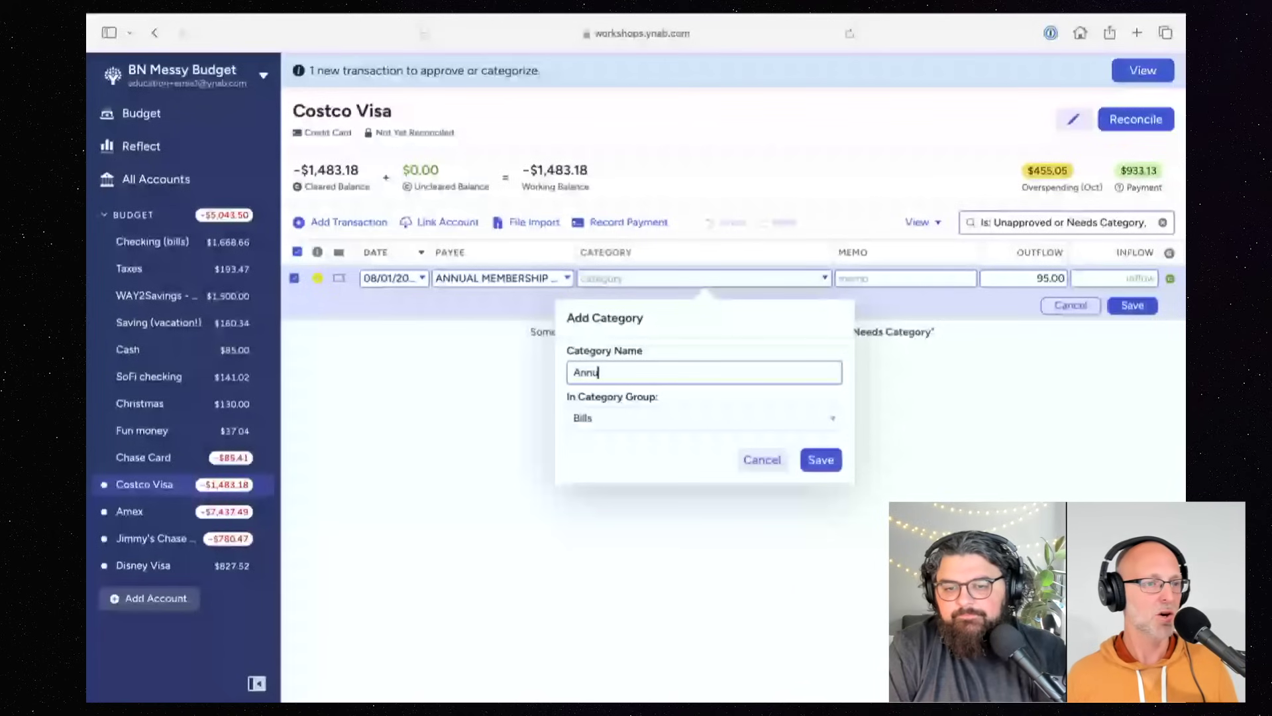
text(al CC Fee)
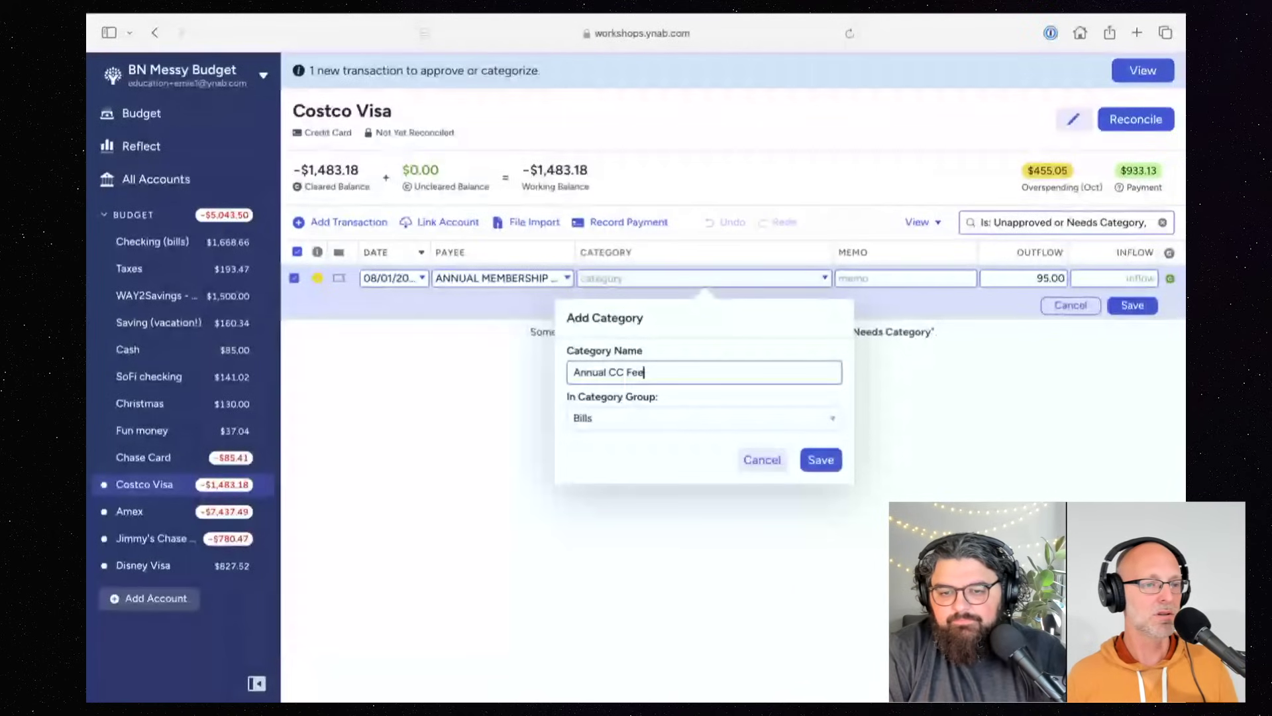
click(633, 417)
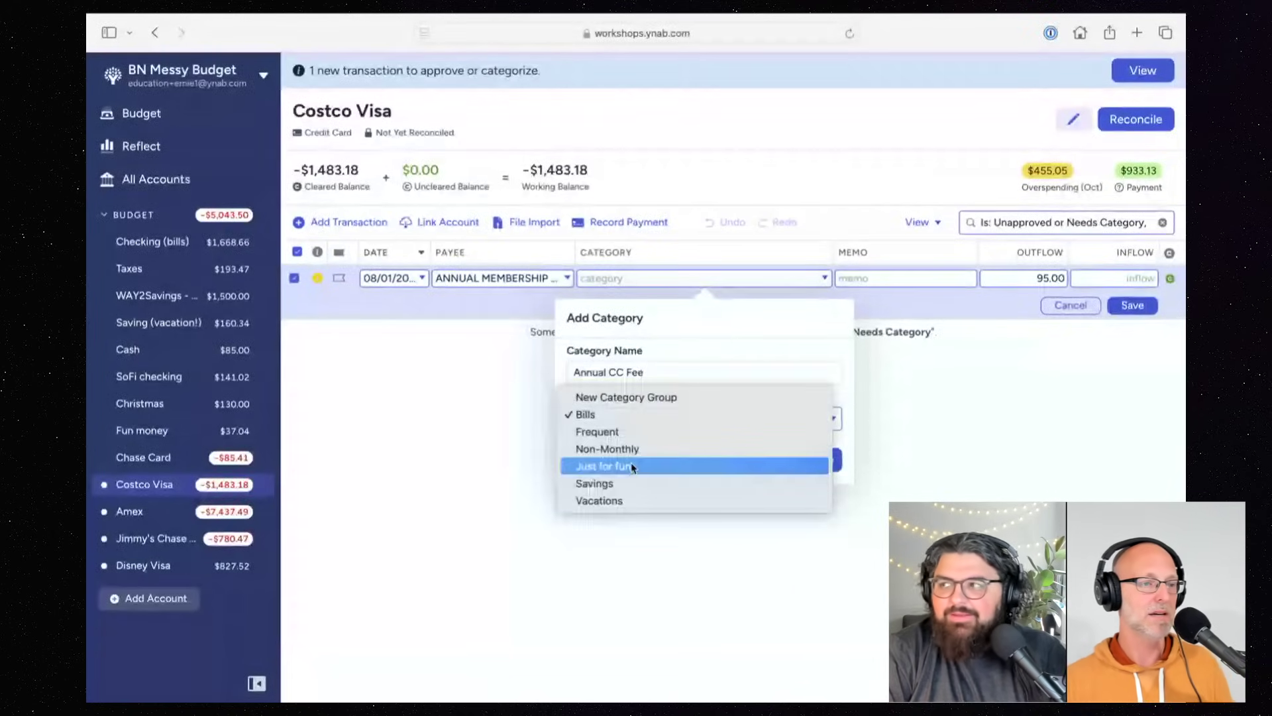
click(809, 448)
click(830, 462)
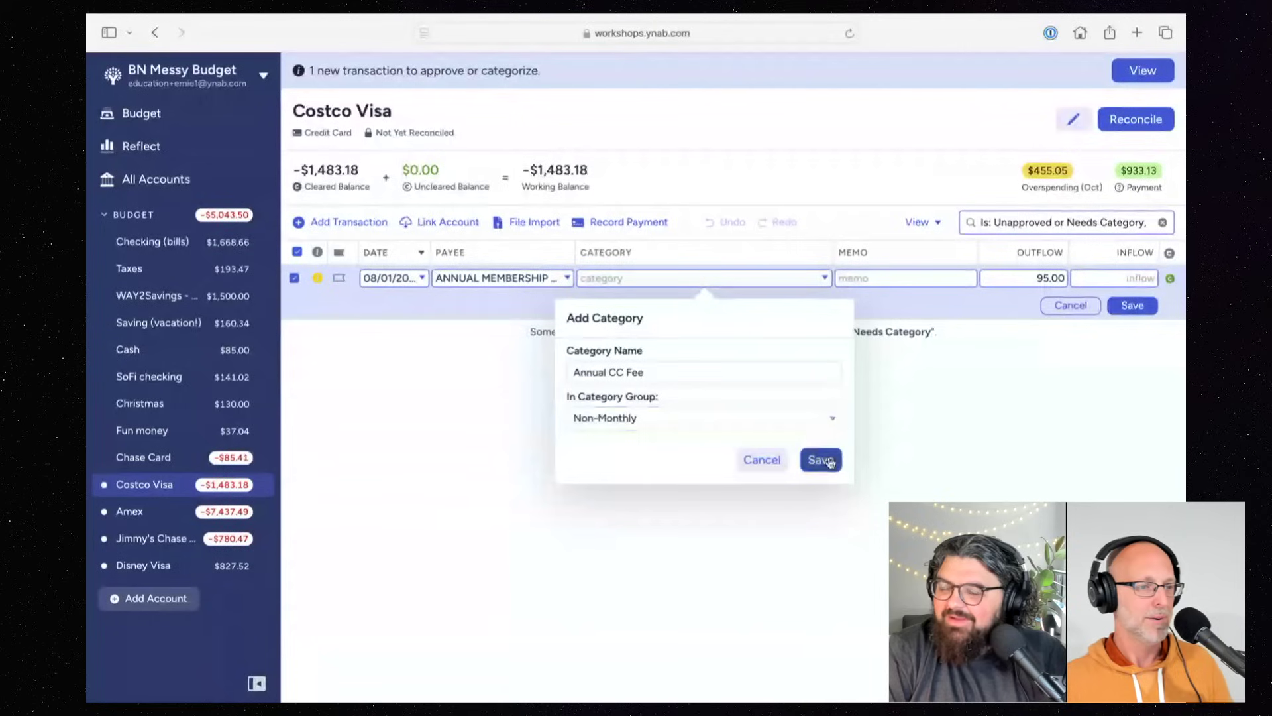
click(1132, 306)
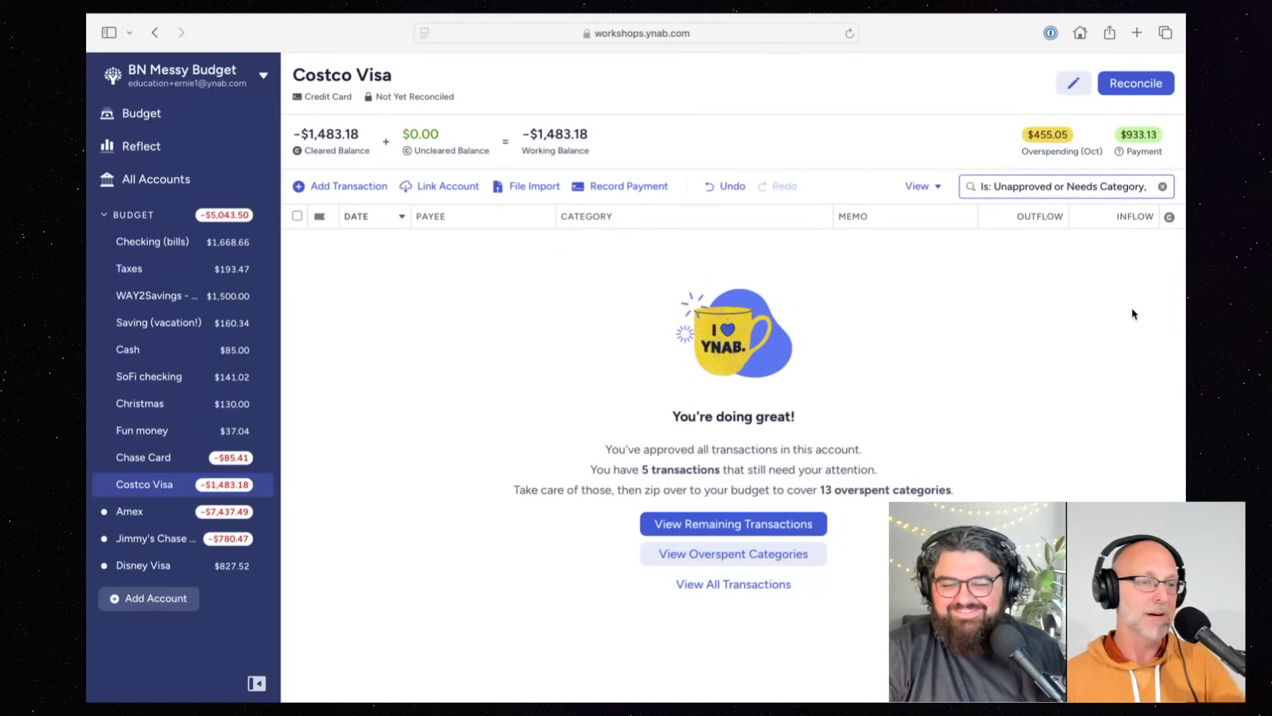
Step: Review all Costco Visa transactions and reconcile the account against a current bank balance of 1483.18
click(749, 584)
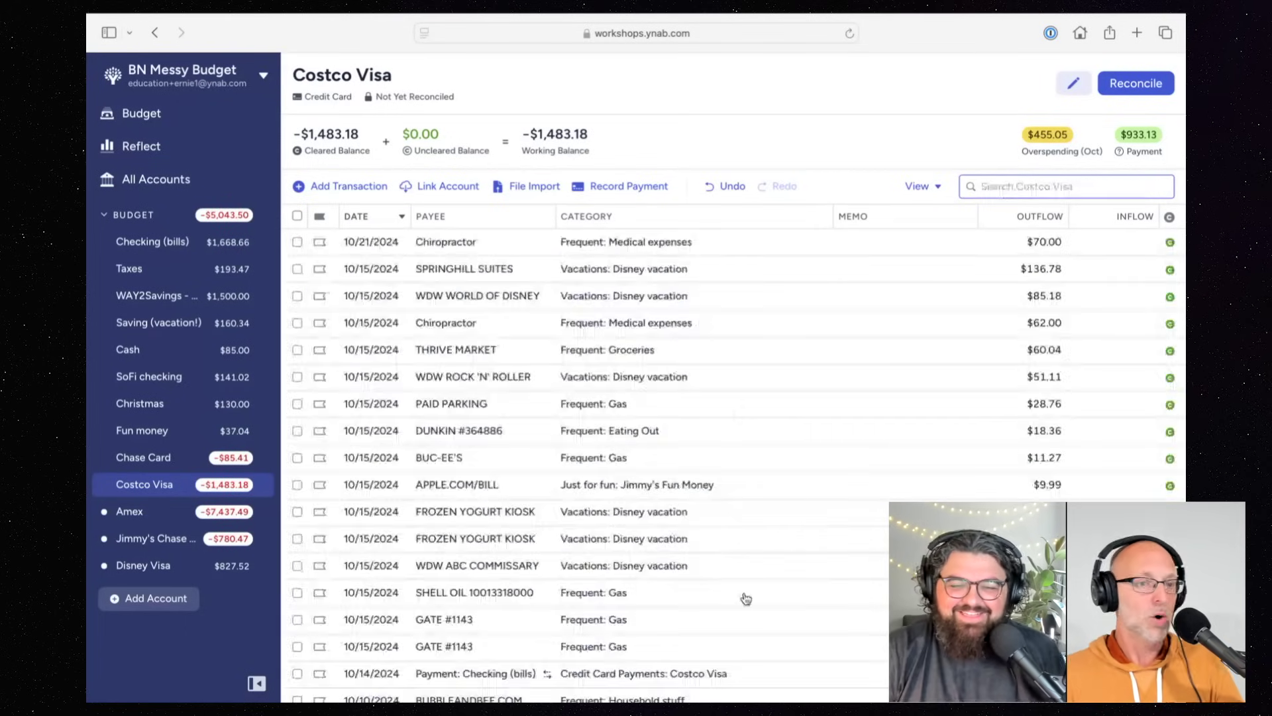
scroll(775, 497, down, 5)
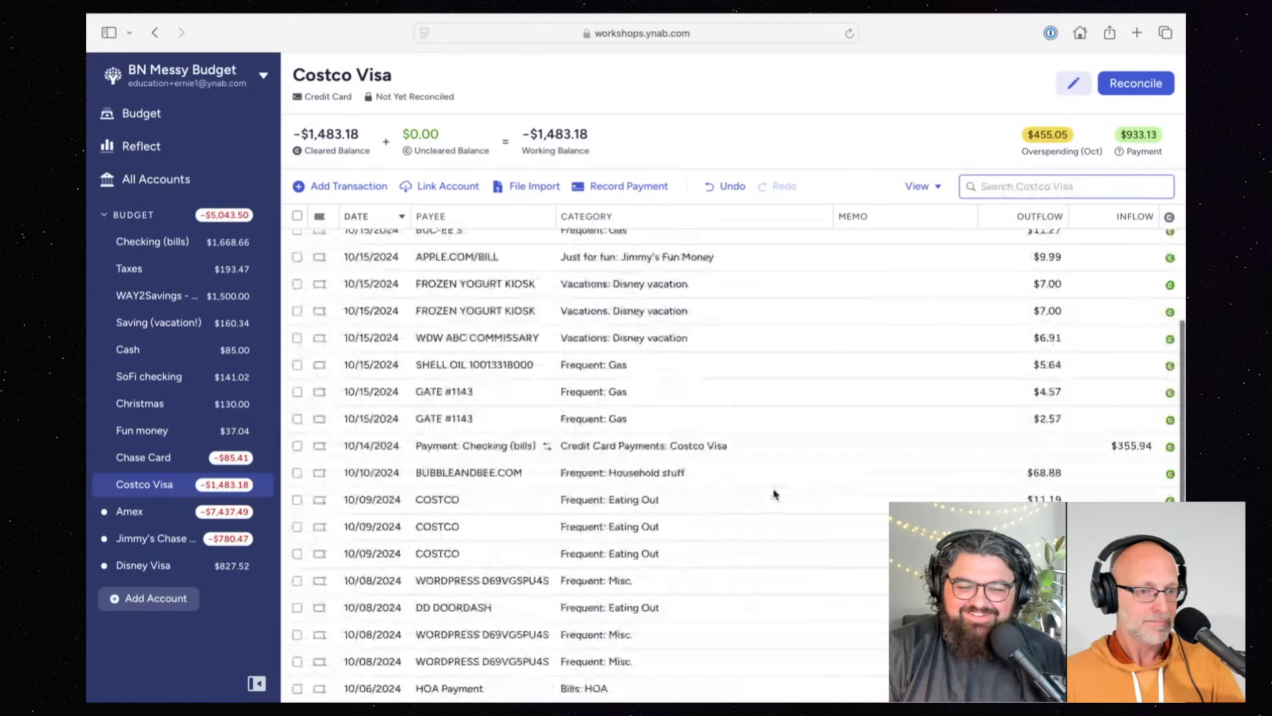
scroll(775, 496, down, 10)
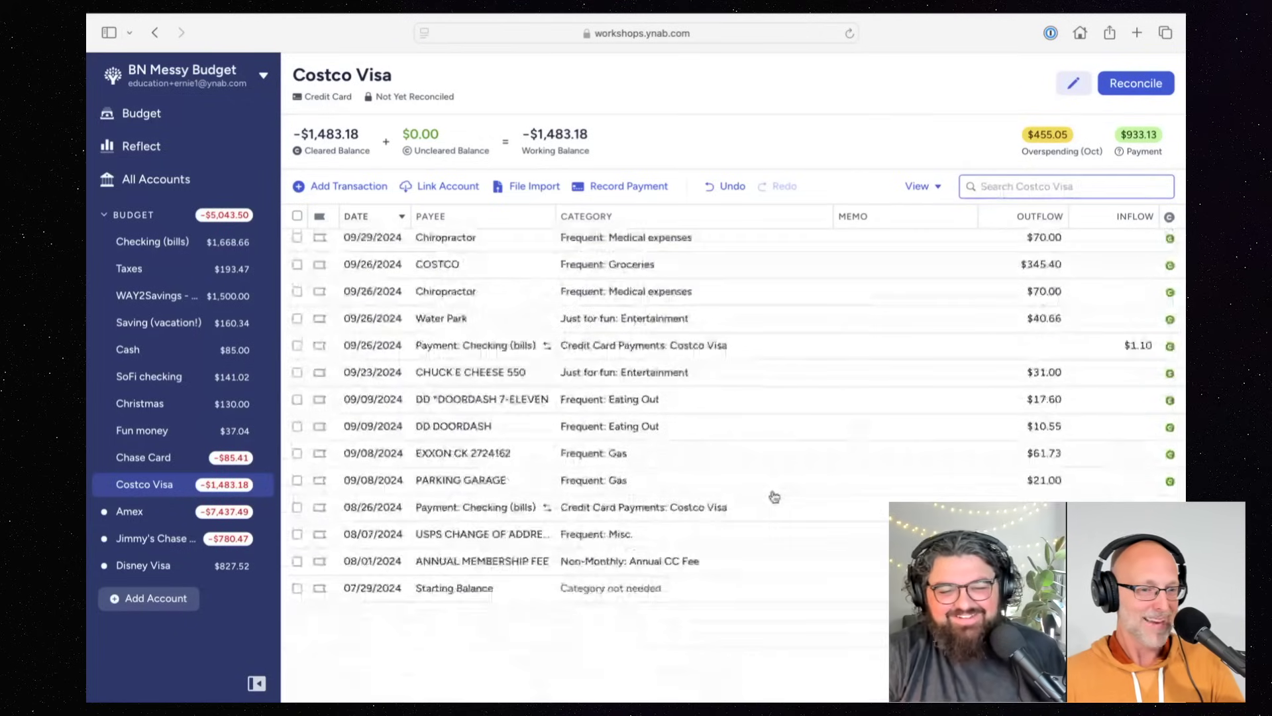
scroll(775, 497, up, 15)
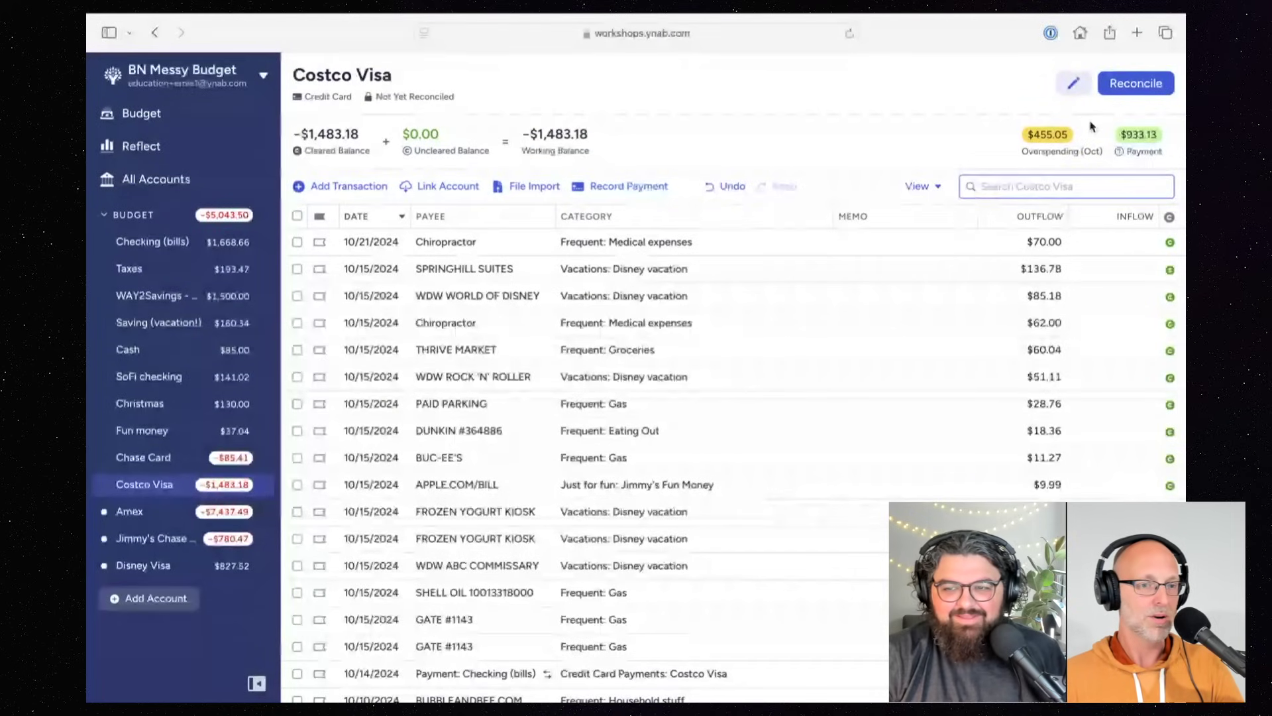
click(1127, 92)
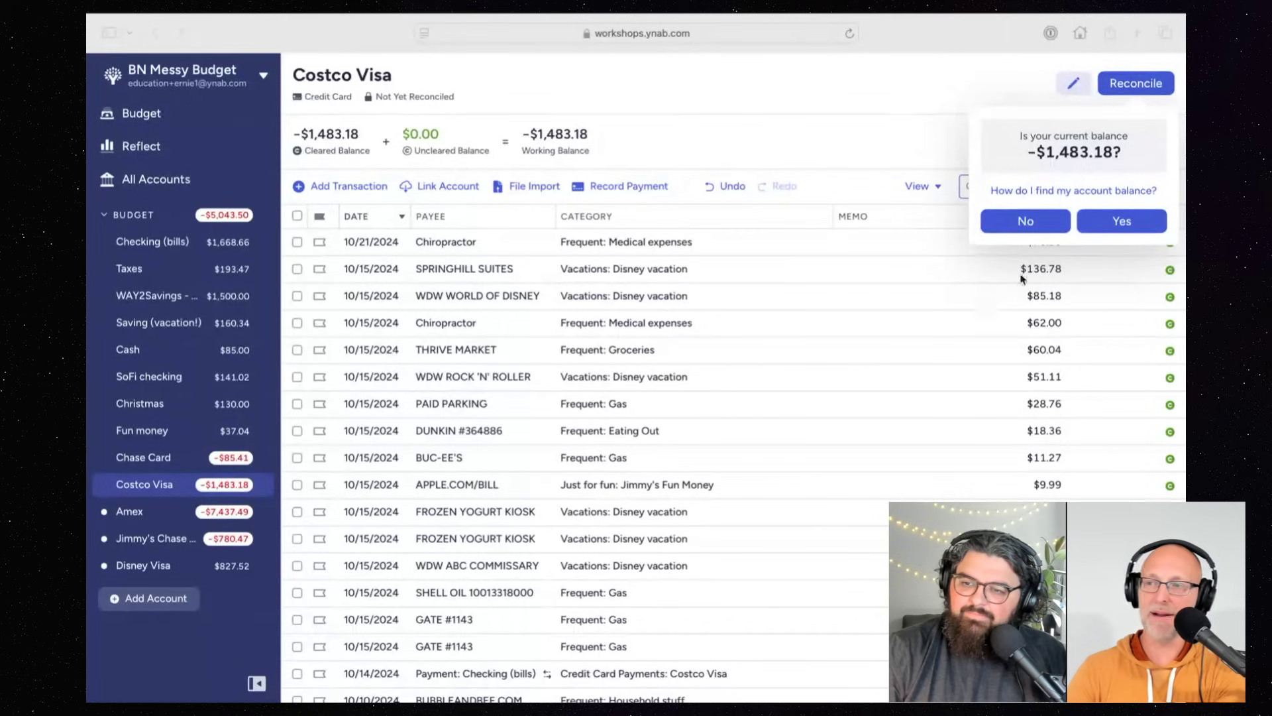
click(1032, 225)
click(1026, 222)
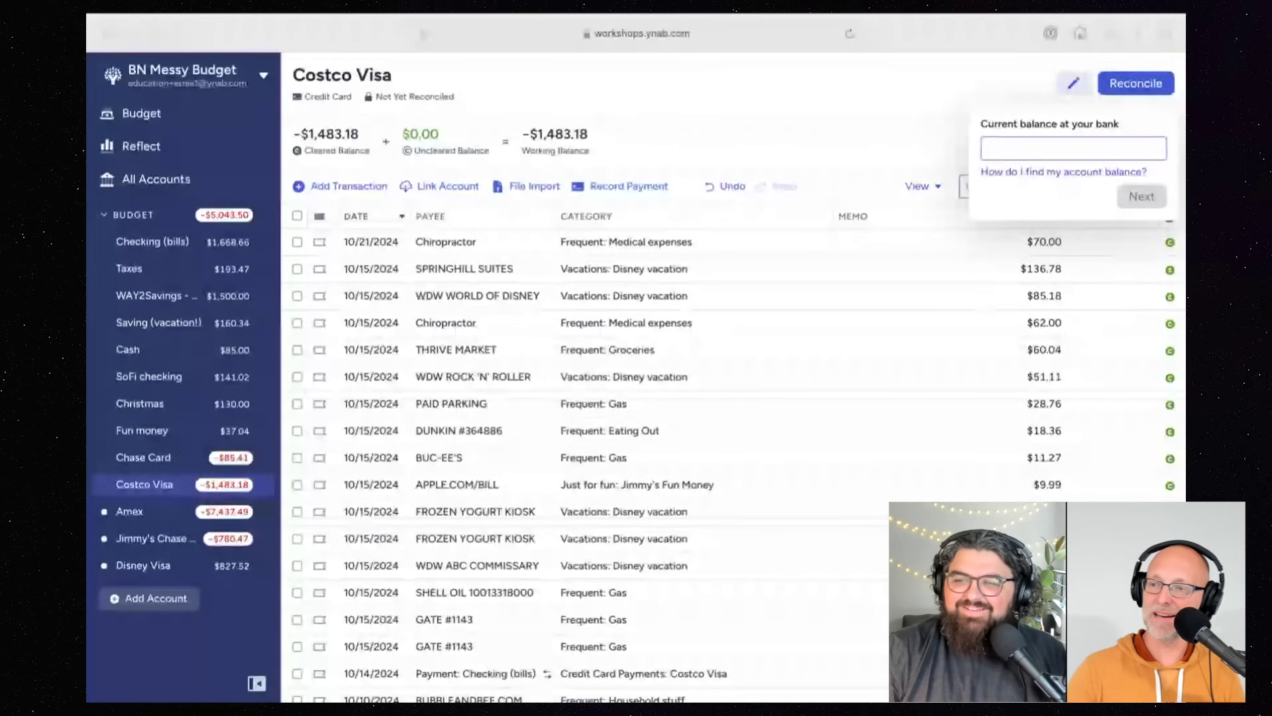
click(1008, 151)
text(1483.18)
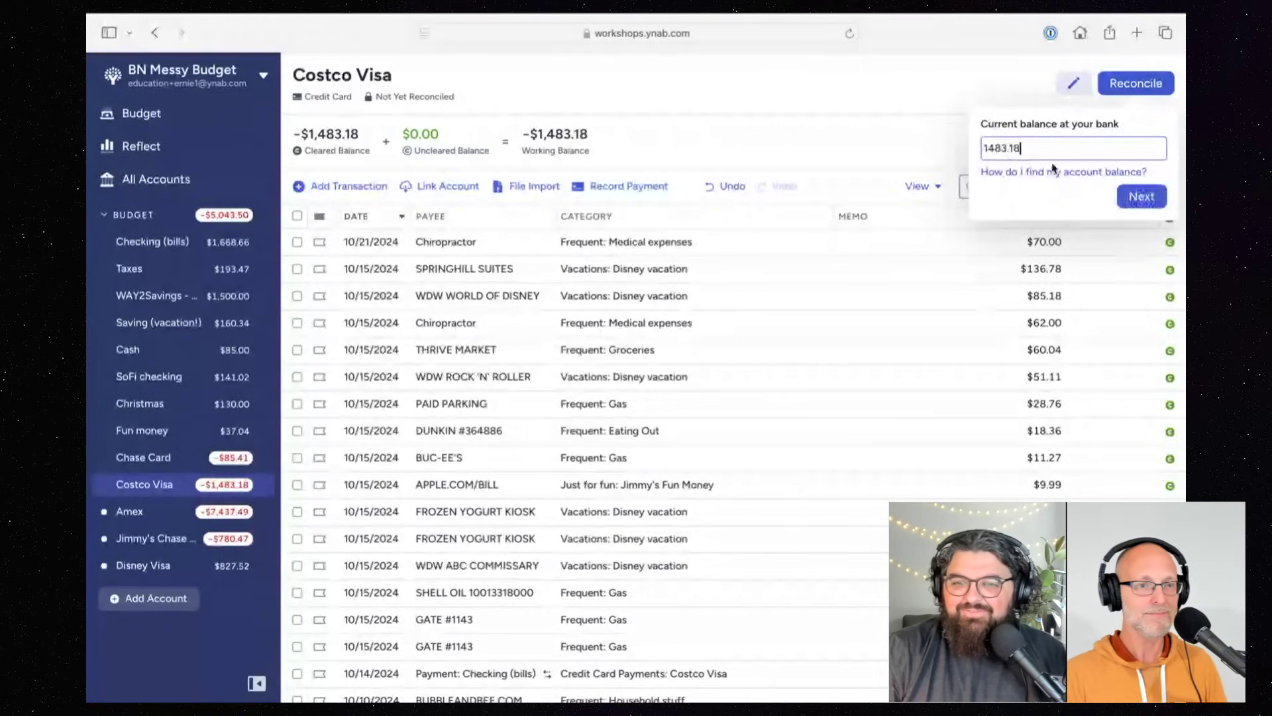
click(1165, 196)
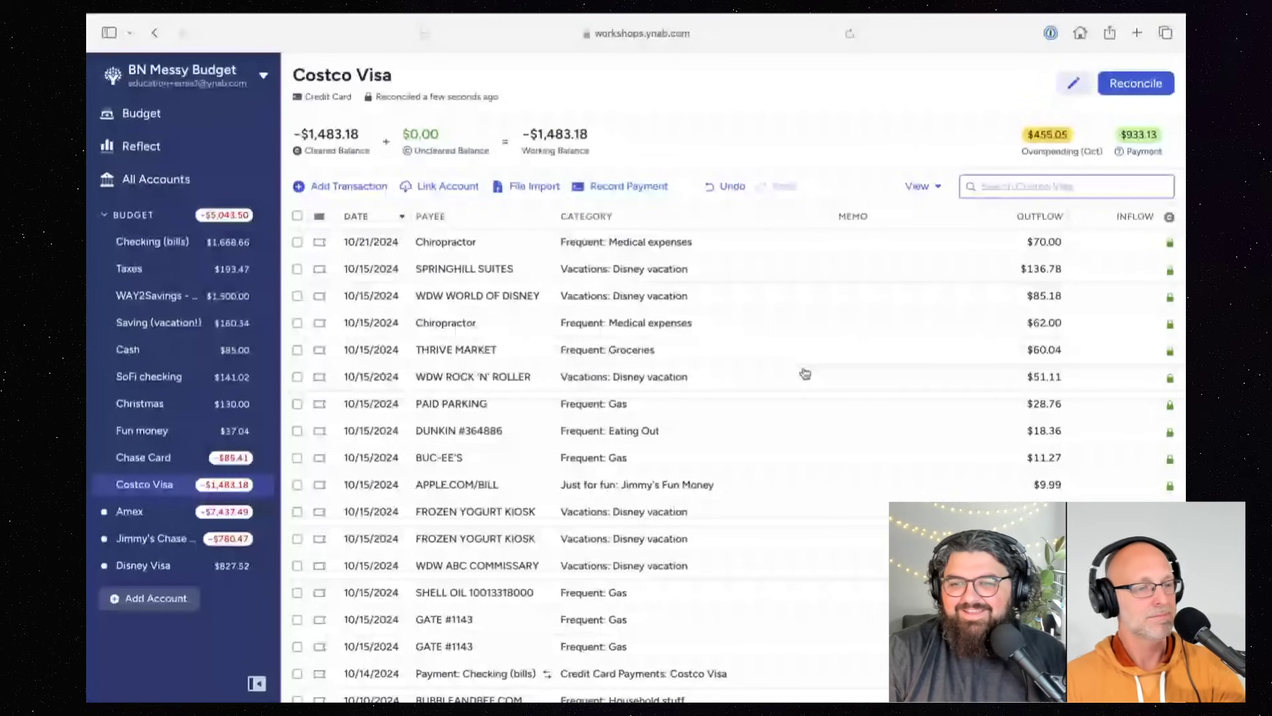
Step: Hide the reconciled transactions in the Costco Visa register
click(918, 187)
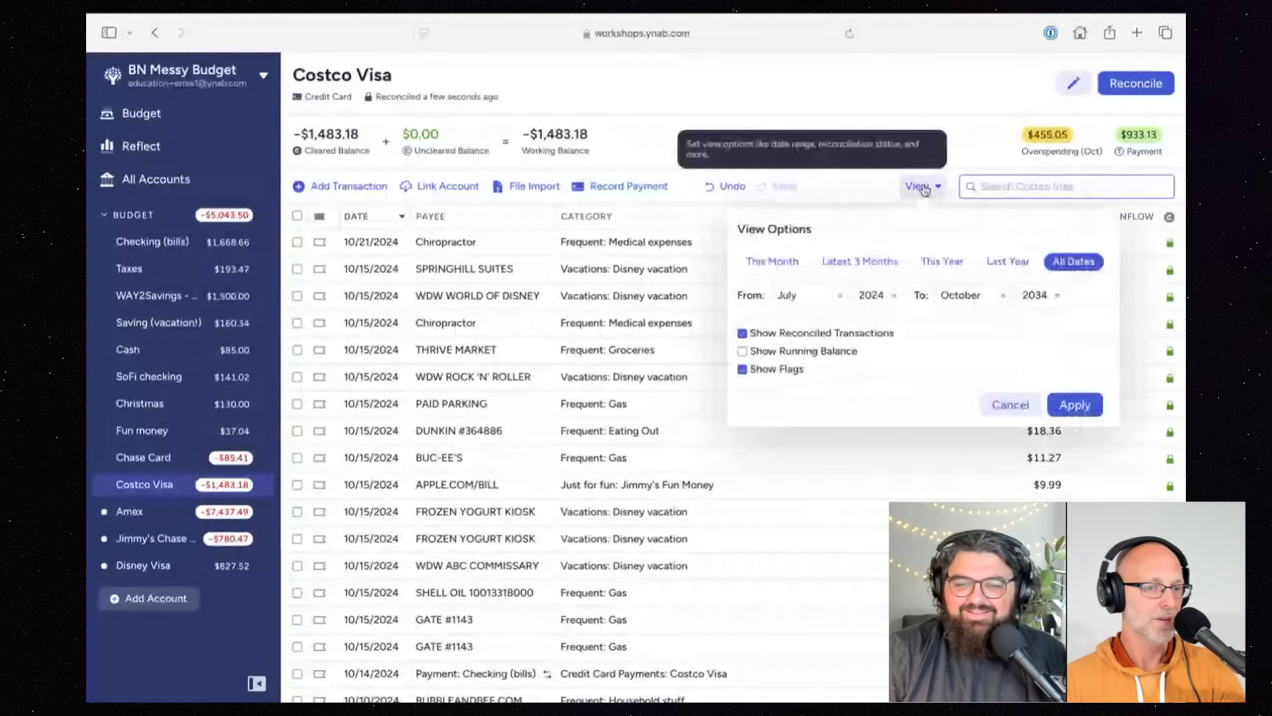
click(805, 336)
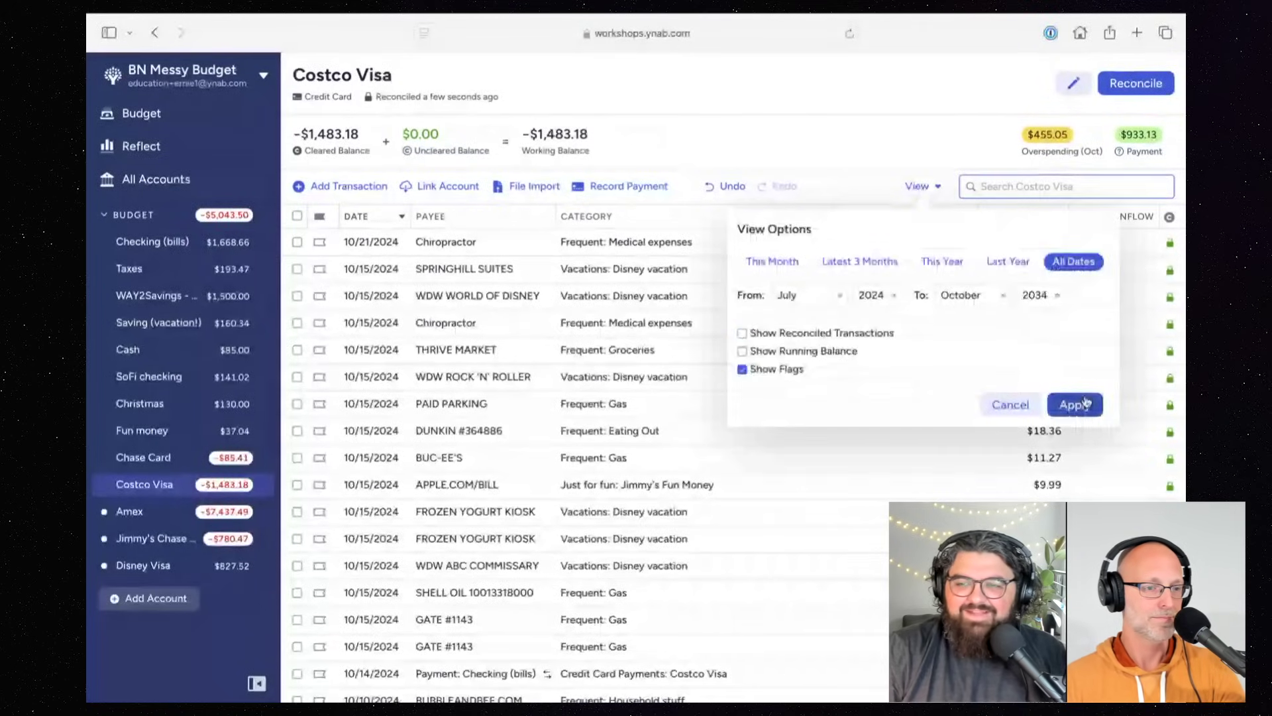
click(1075, 404)
Step: Filter the Amex account to its new transactions and approve all three matched payments from Checking (bills)
click(154, 519)
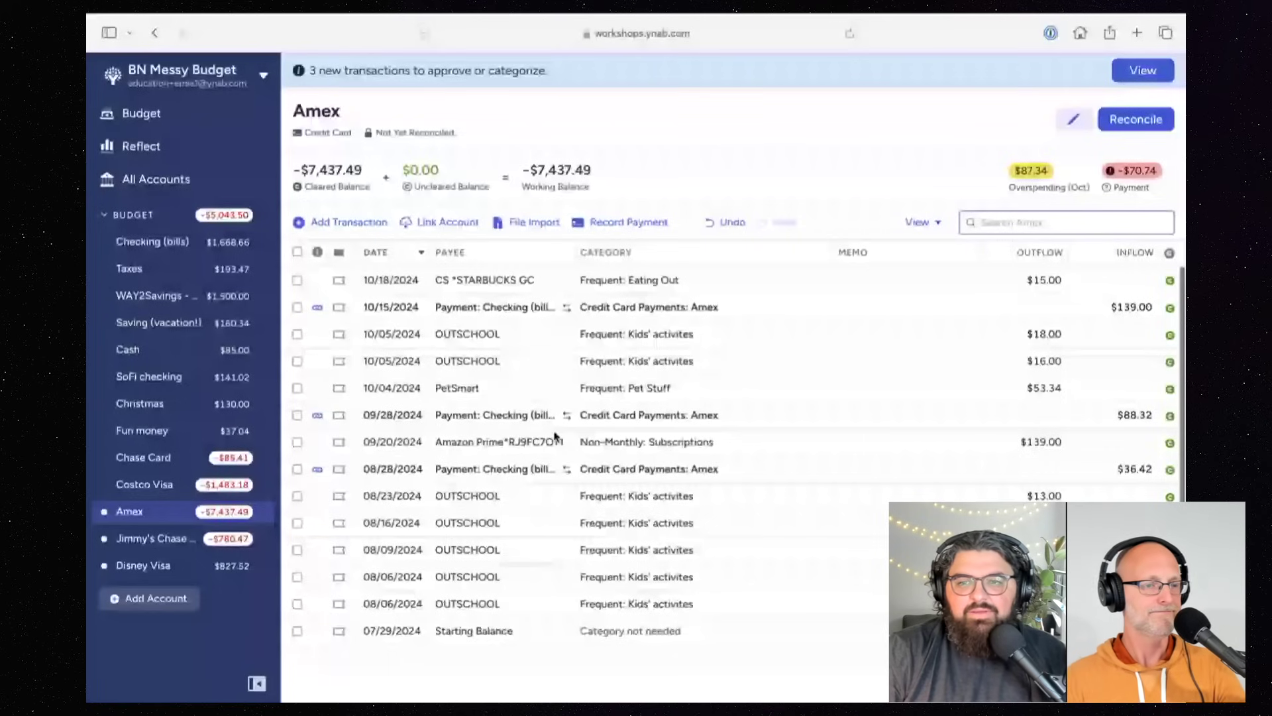
scroll(555, 437, down, 2)
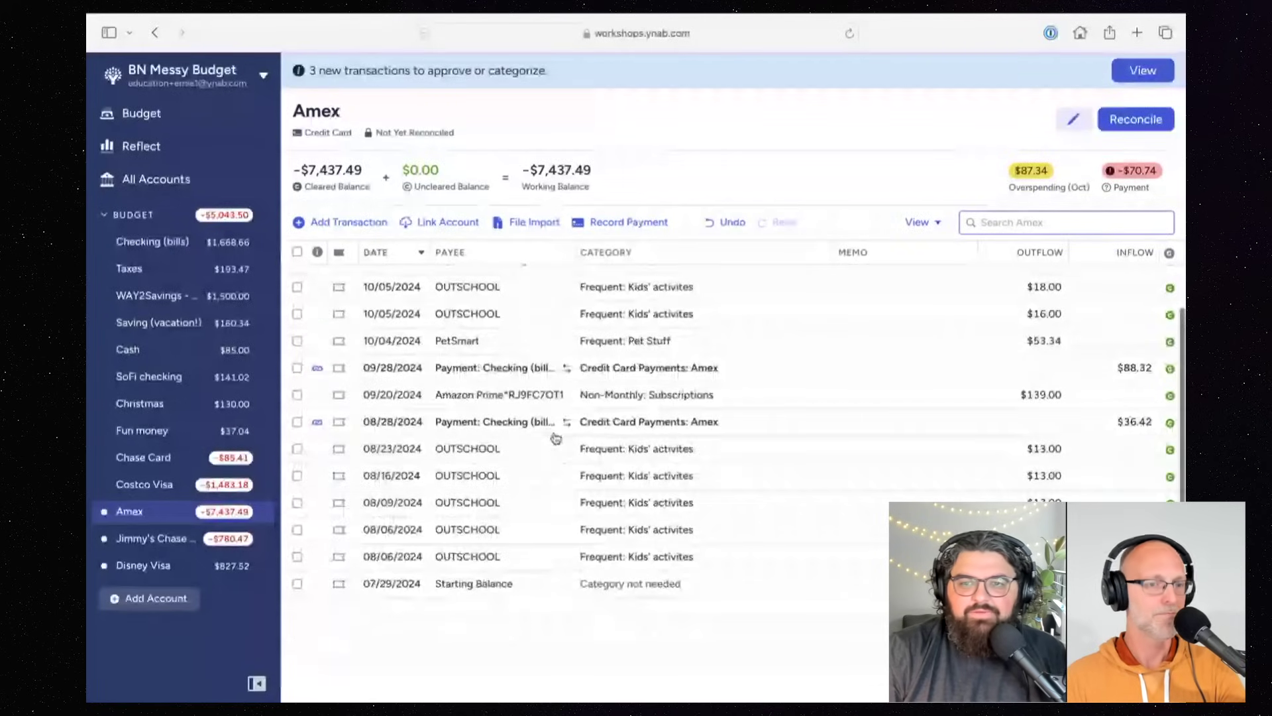
scroll(557, 434, up, 2)
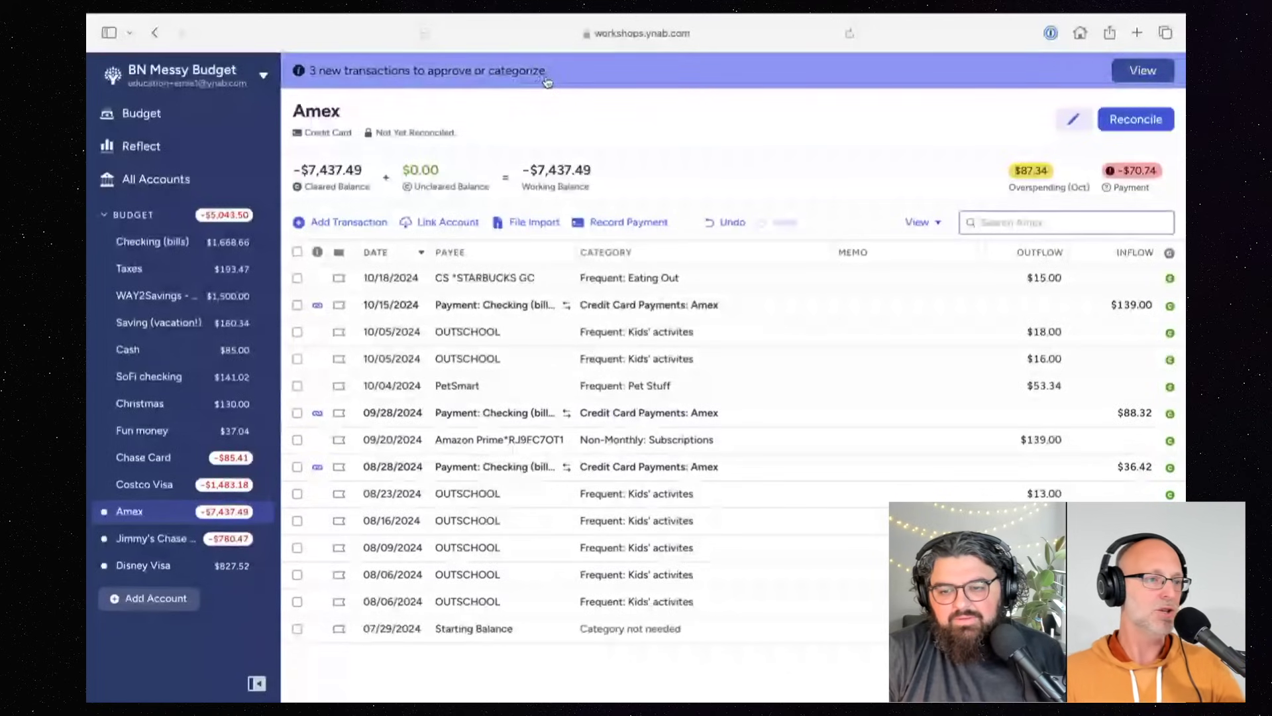
click(1130, 71)
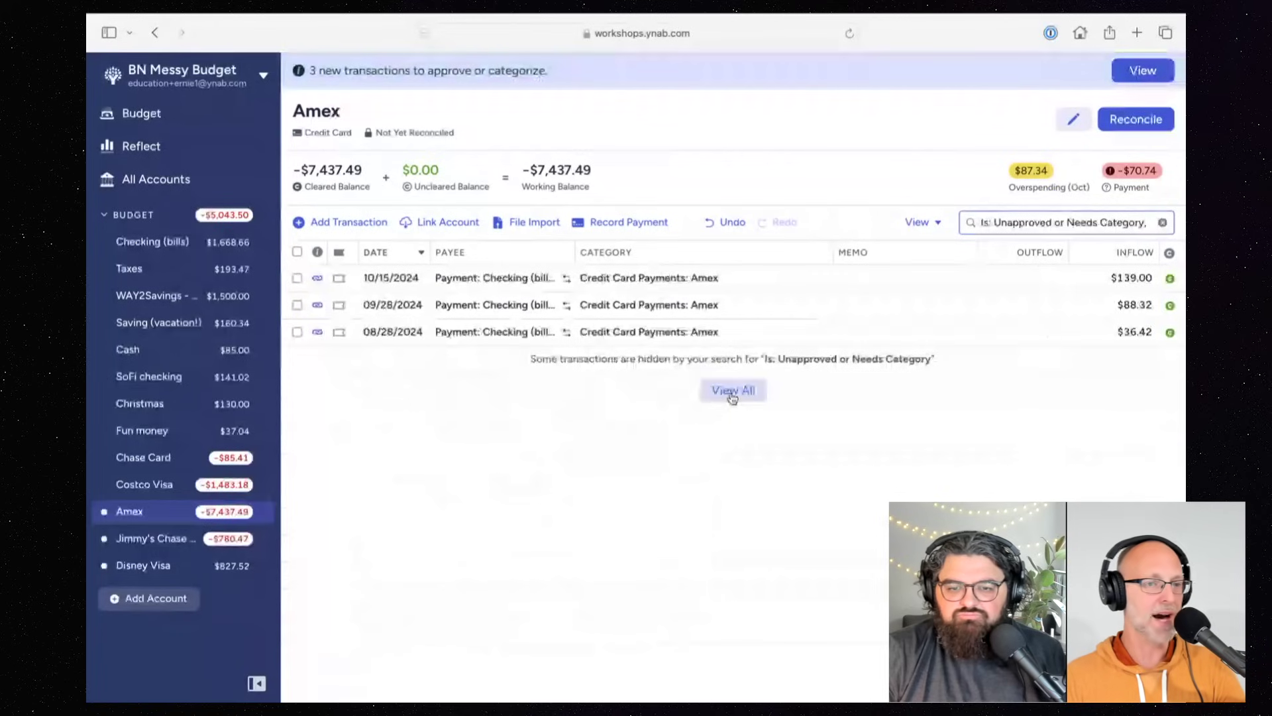
click(297, 252)
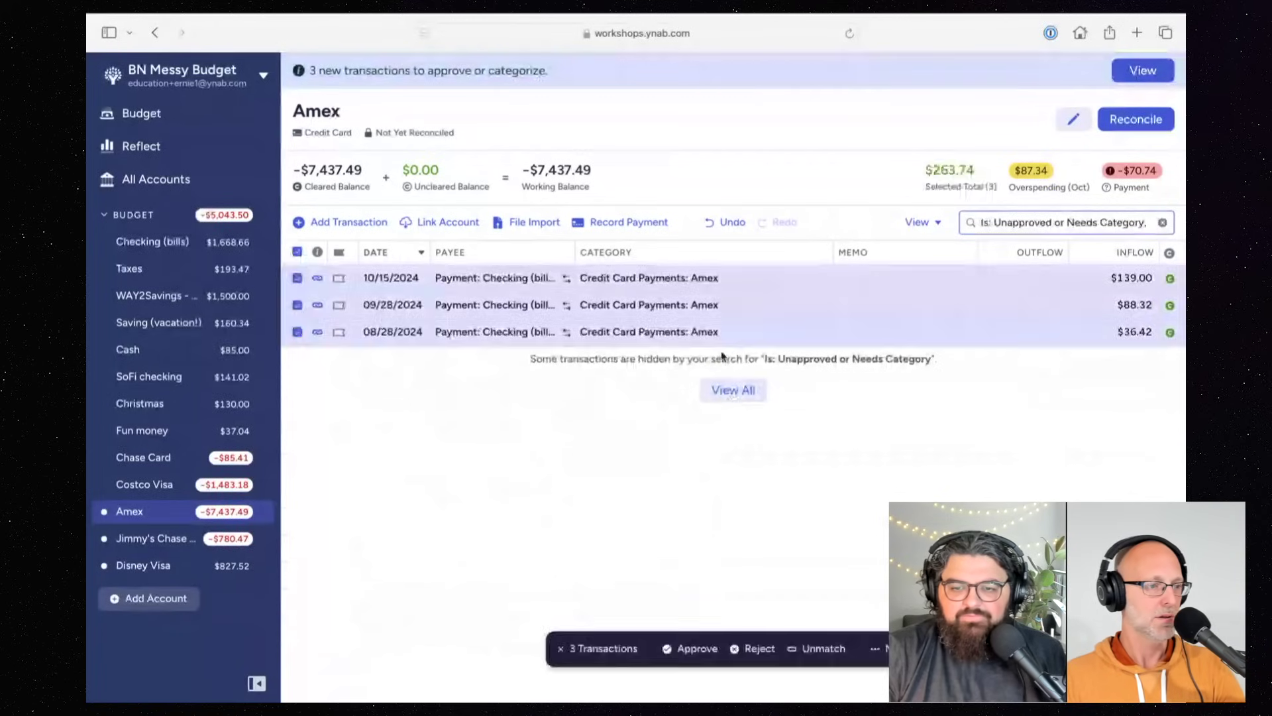
click(689, 650)
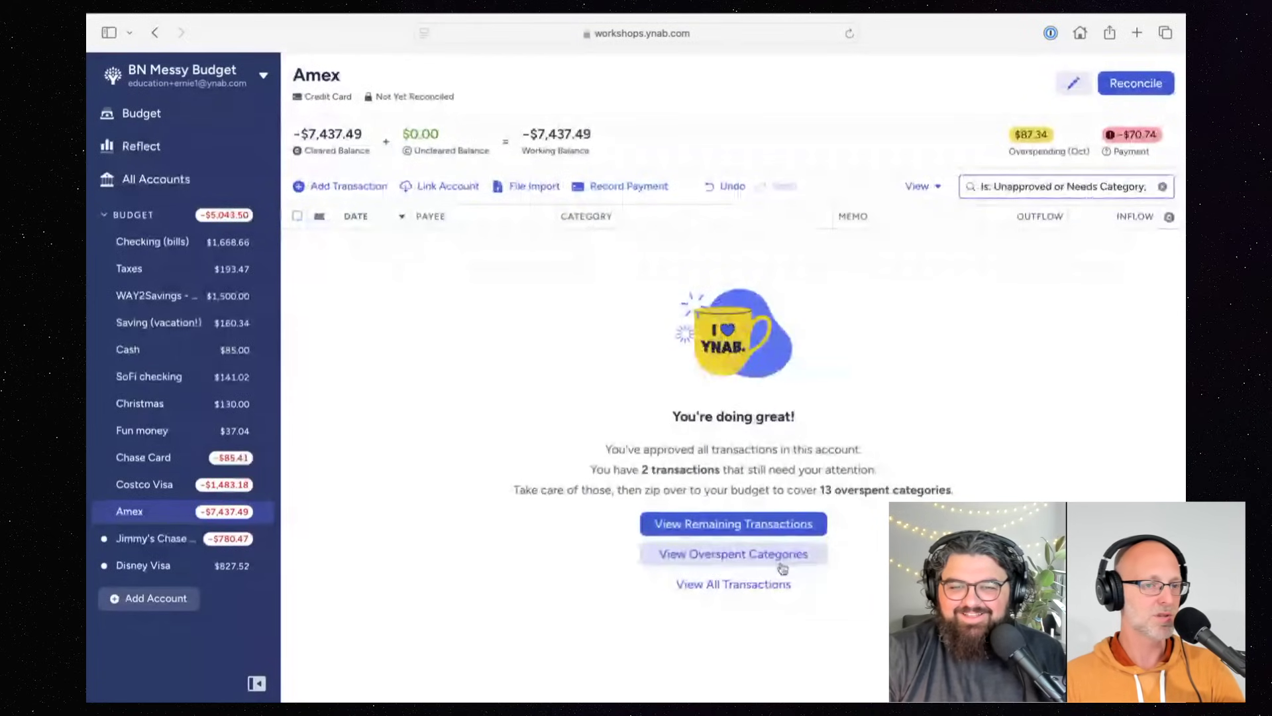
Step: Show all Amex transactions and check the account against a current bank balance of 6,270.34, leaving the reconciliation without an adjustment
click(768, 584)
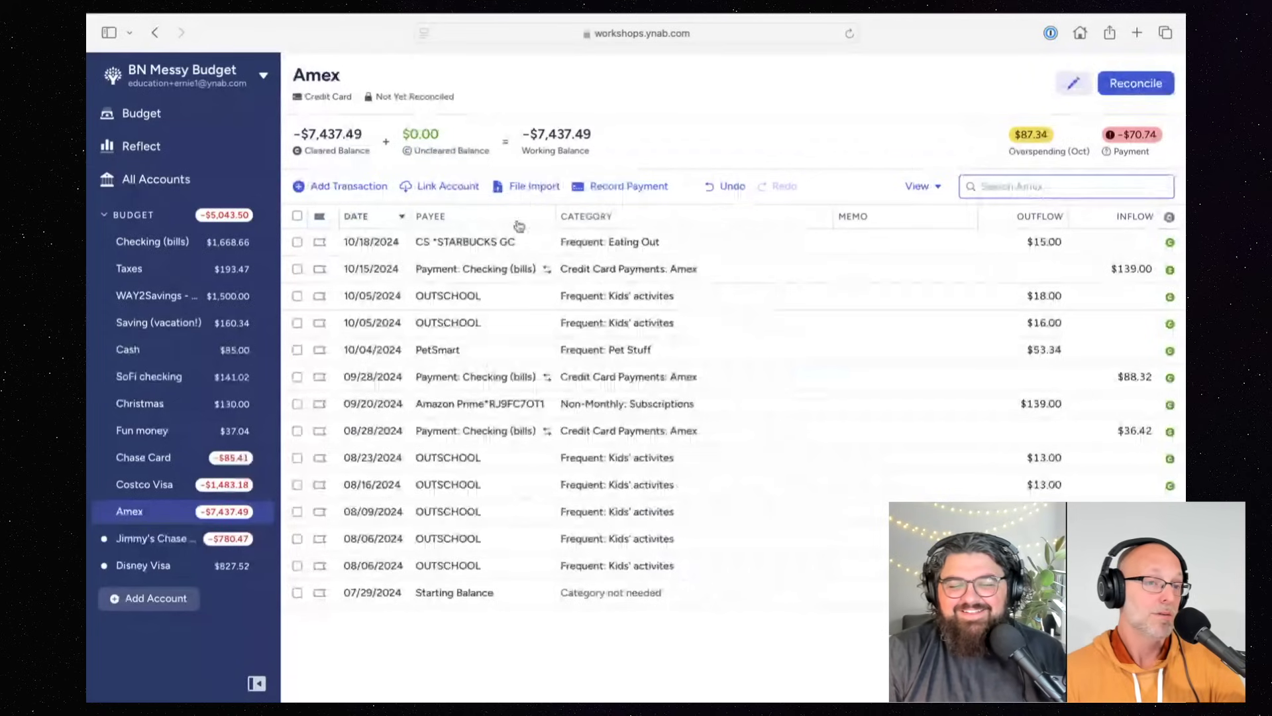
mouse_move(457, 679)
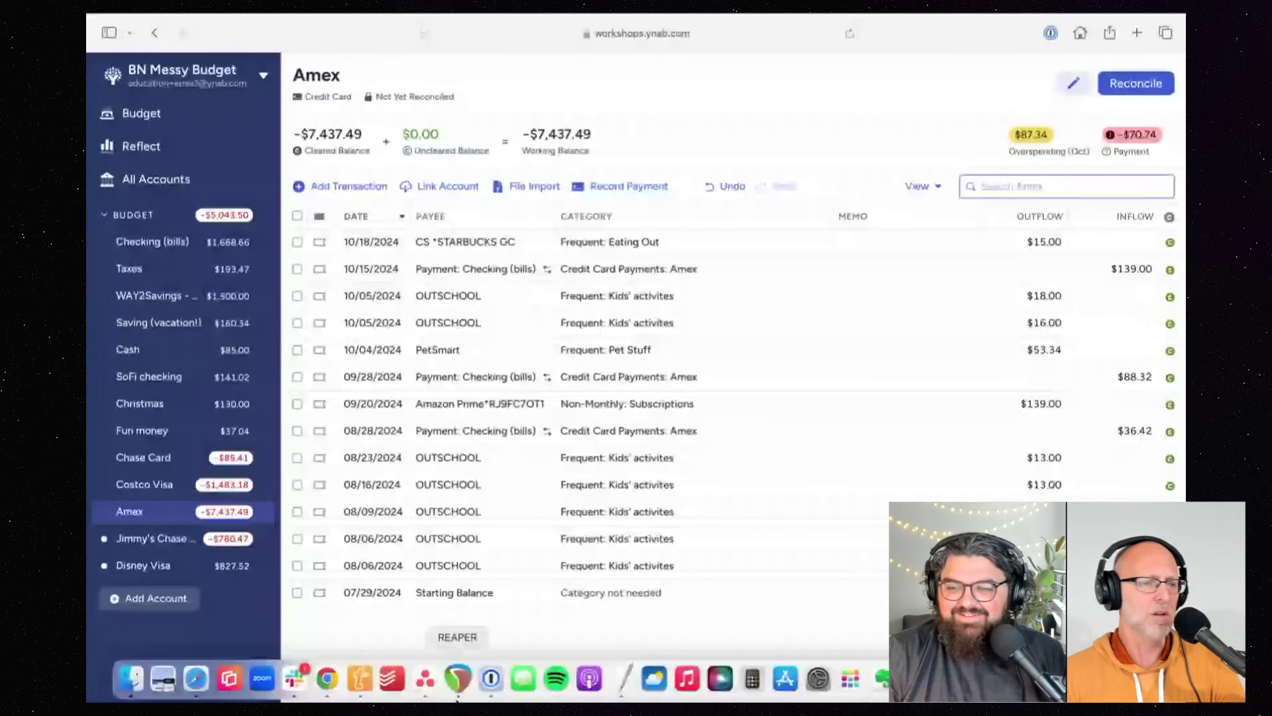
click(1150, 85)
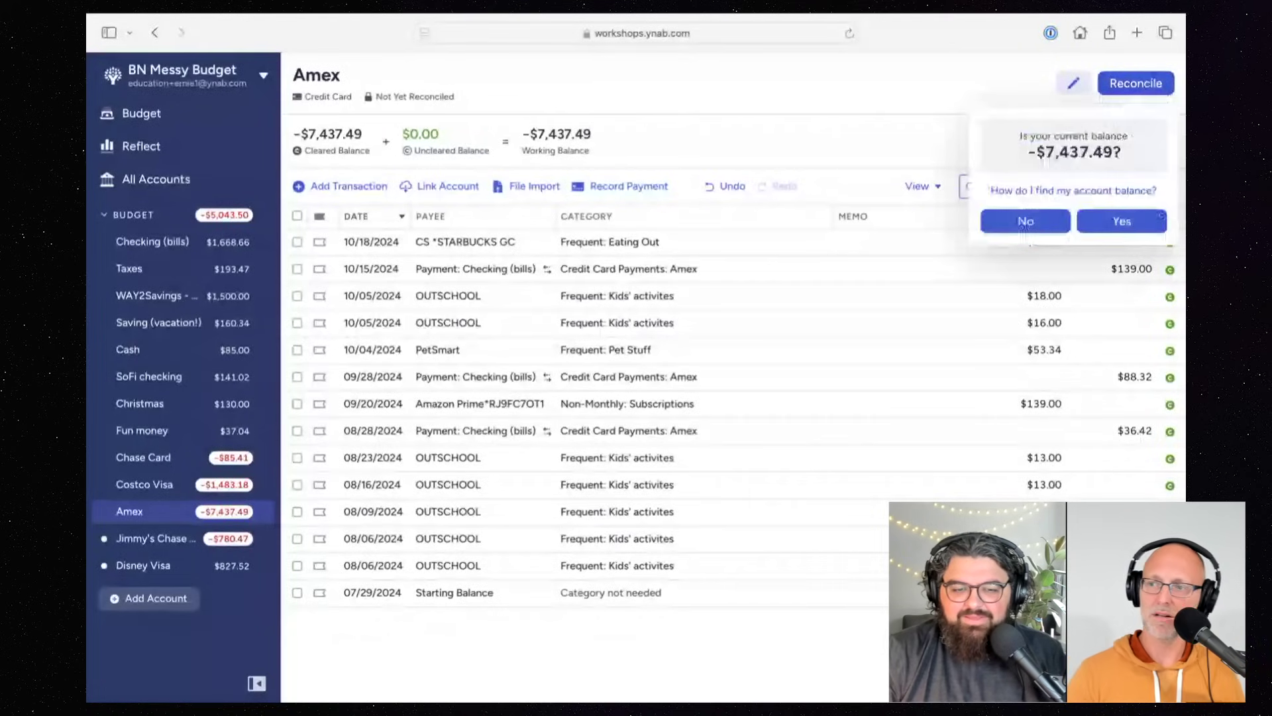
click(1044, 224)
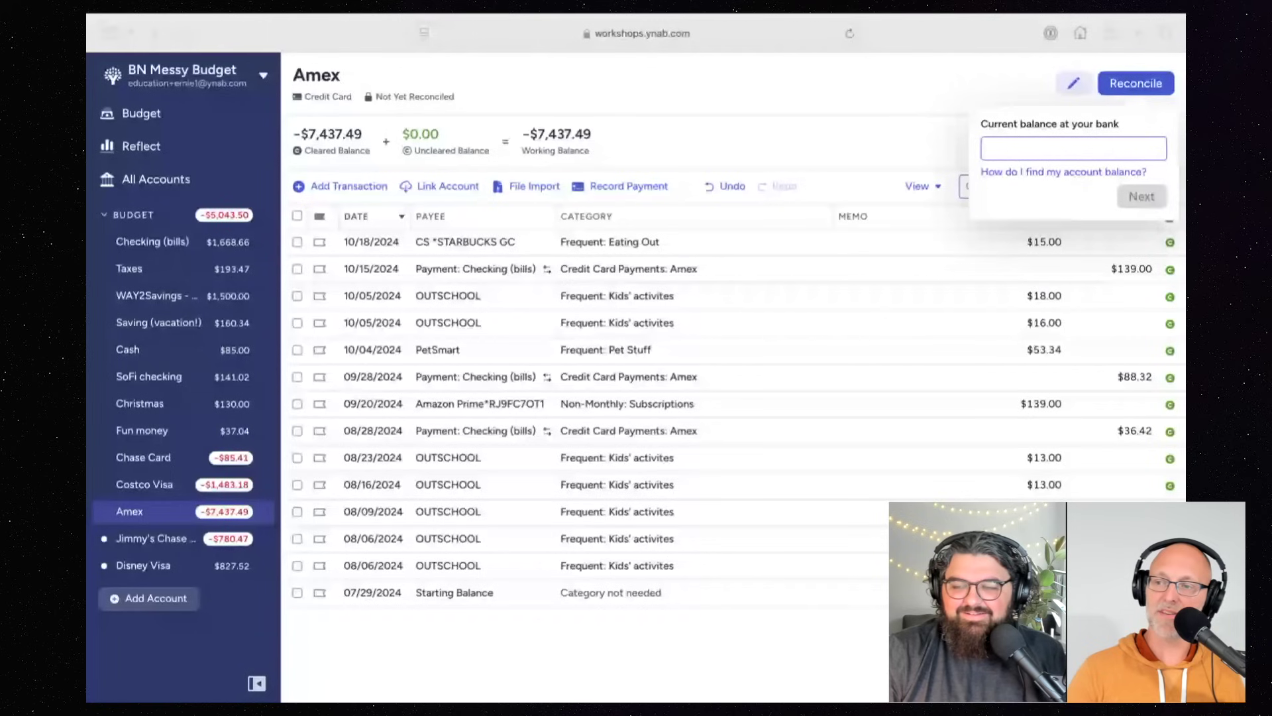
click(1008, 154)
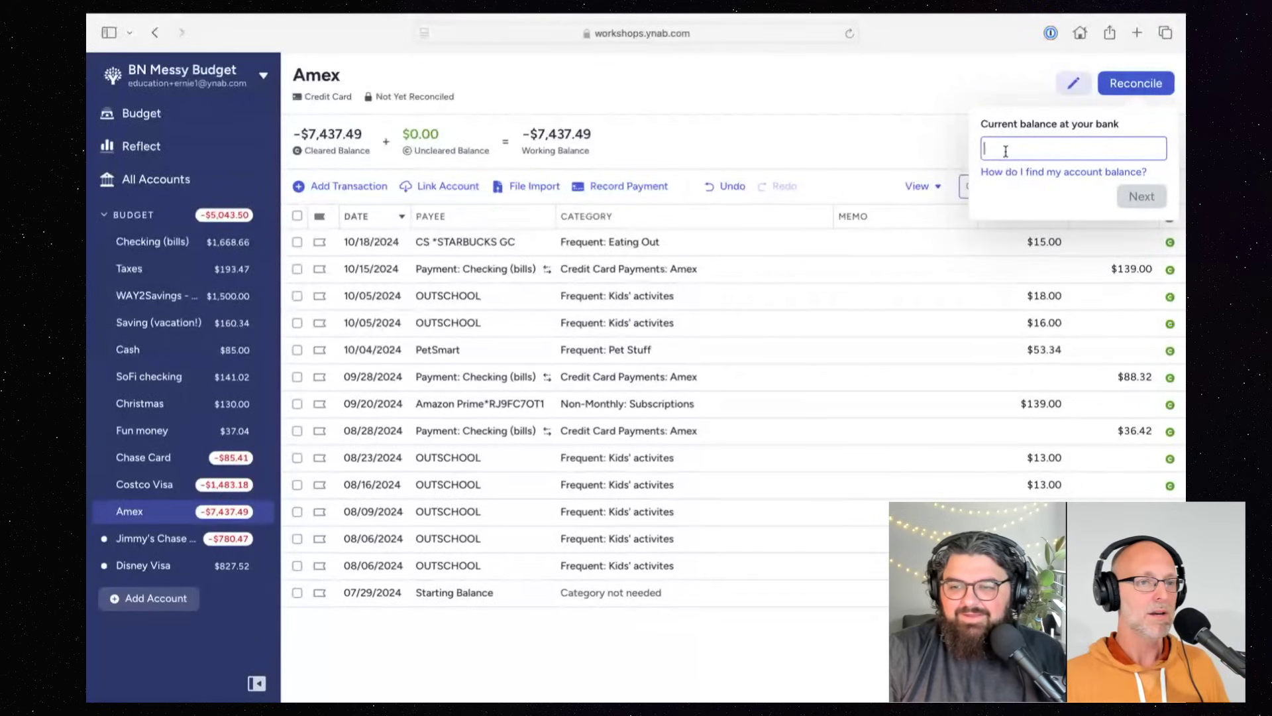
text(6,270.34)
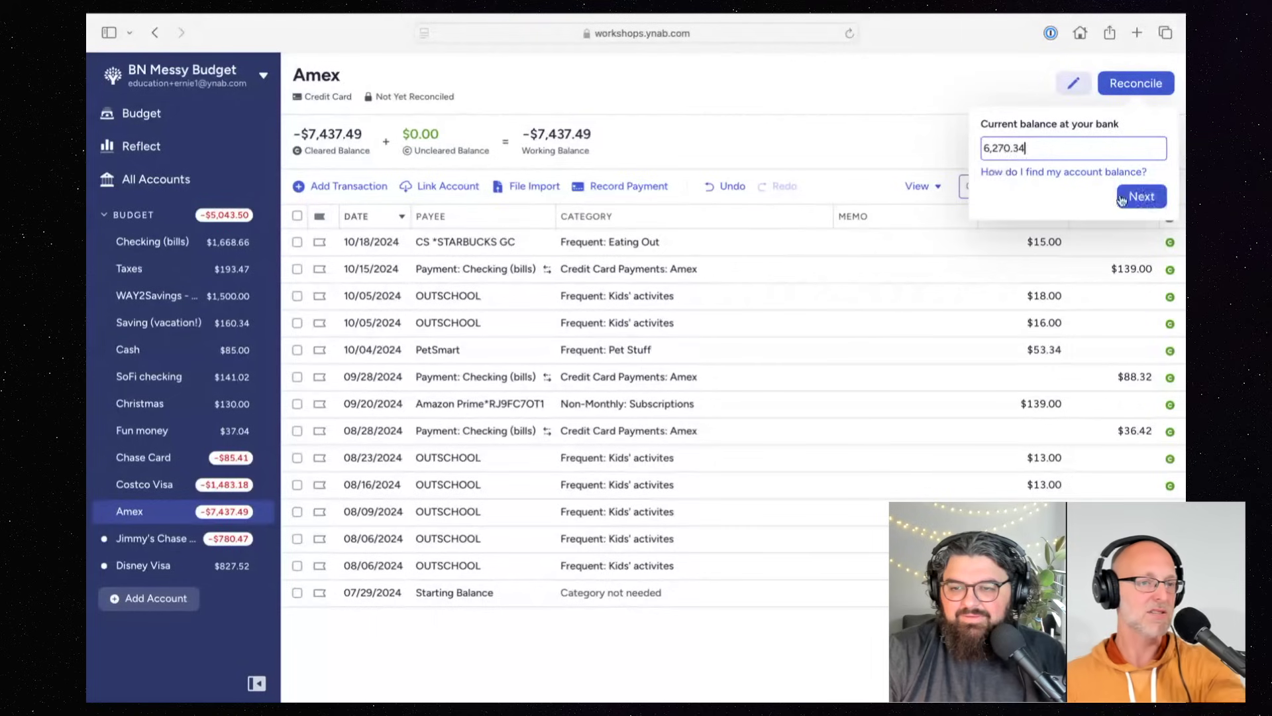
click(1144, 196)
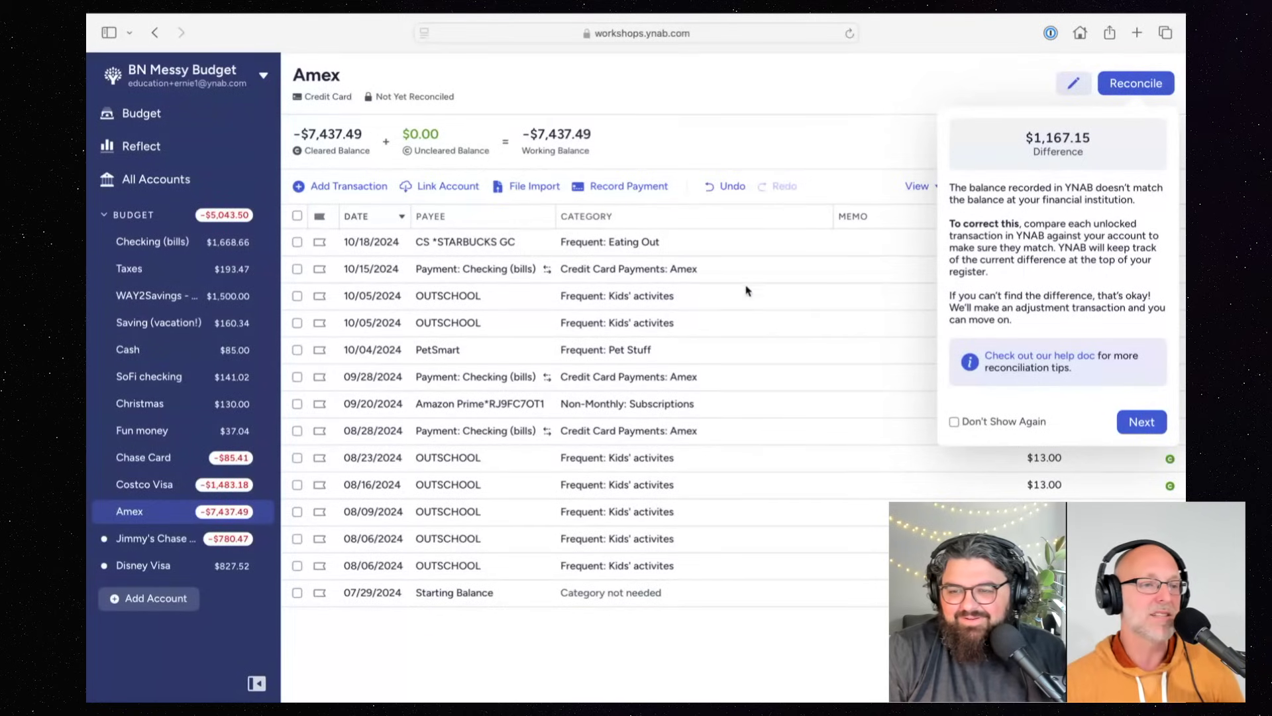
click(843, 136)
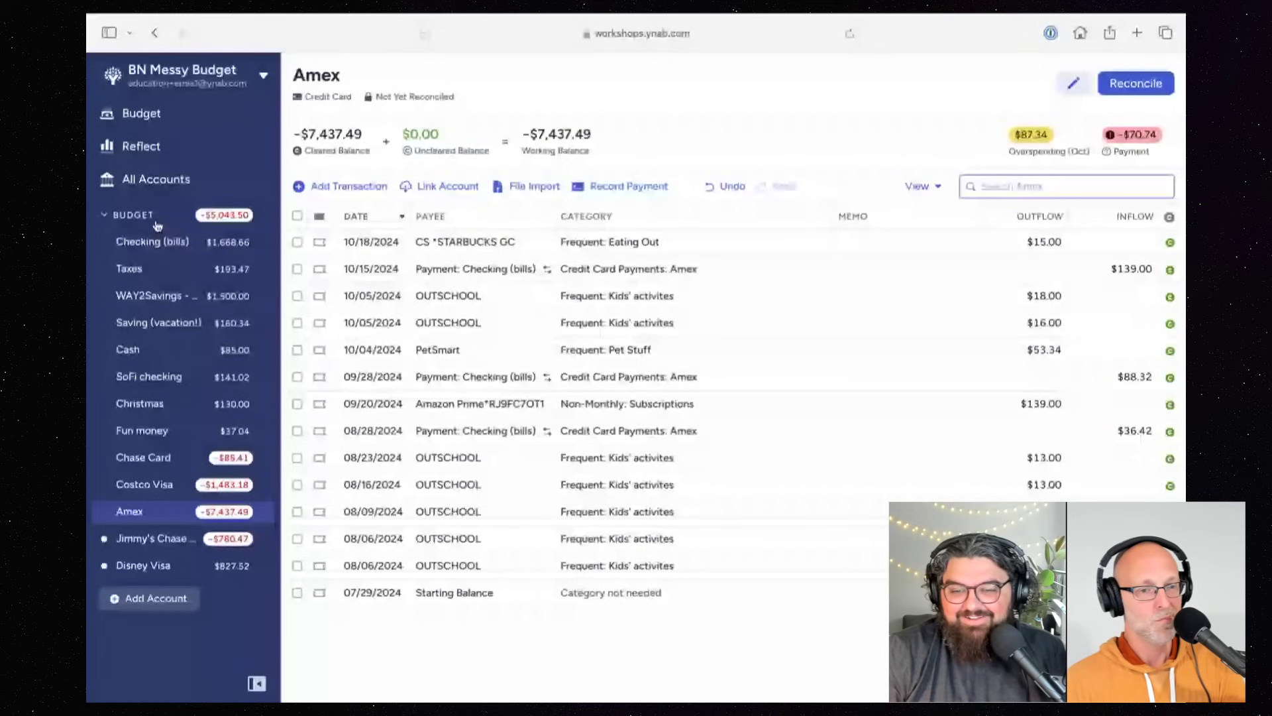
Step: Examine the Checking (bills) payments in the Amex register and the Chase Visa register for the cause of the balance difference
click(161, 181)
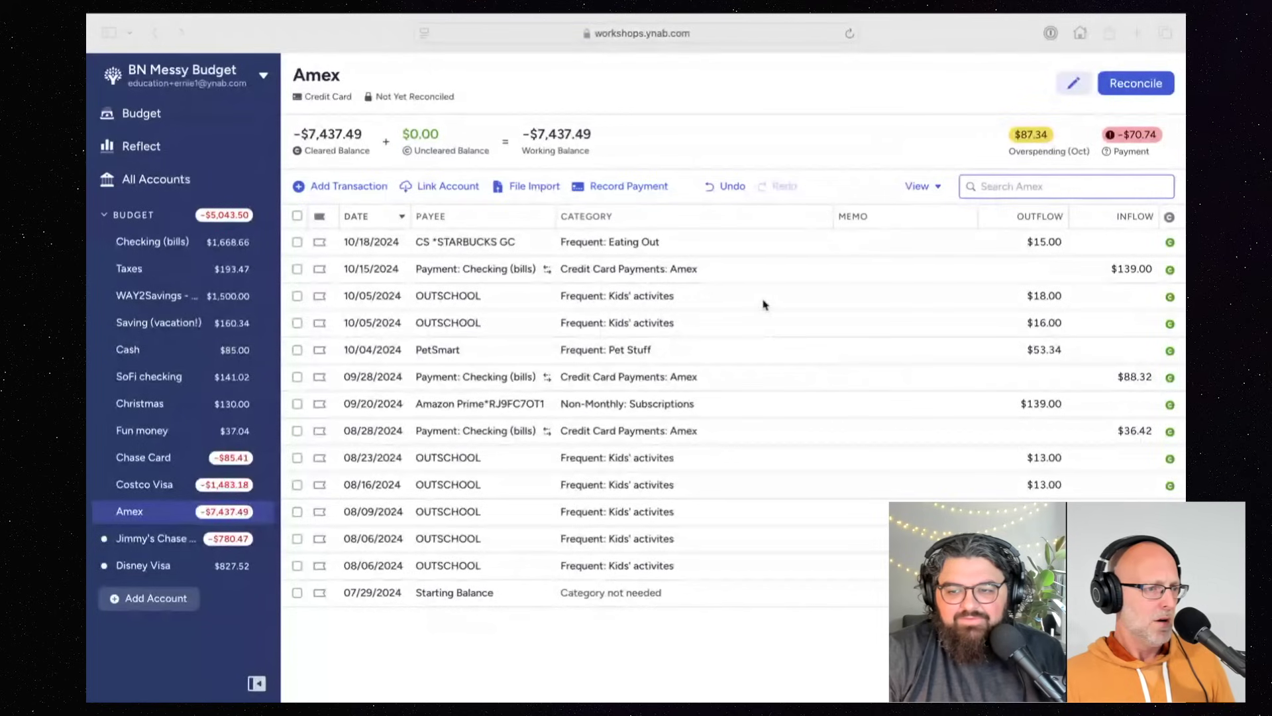
click(298, 269)
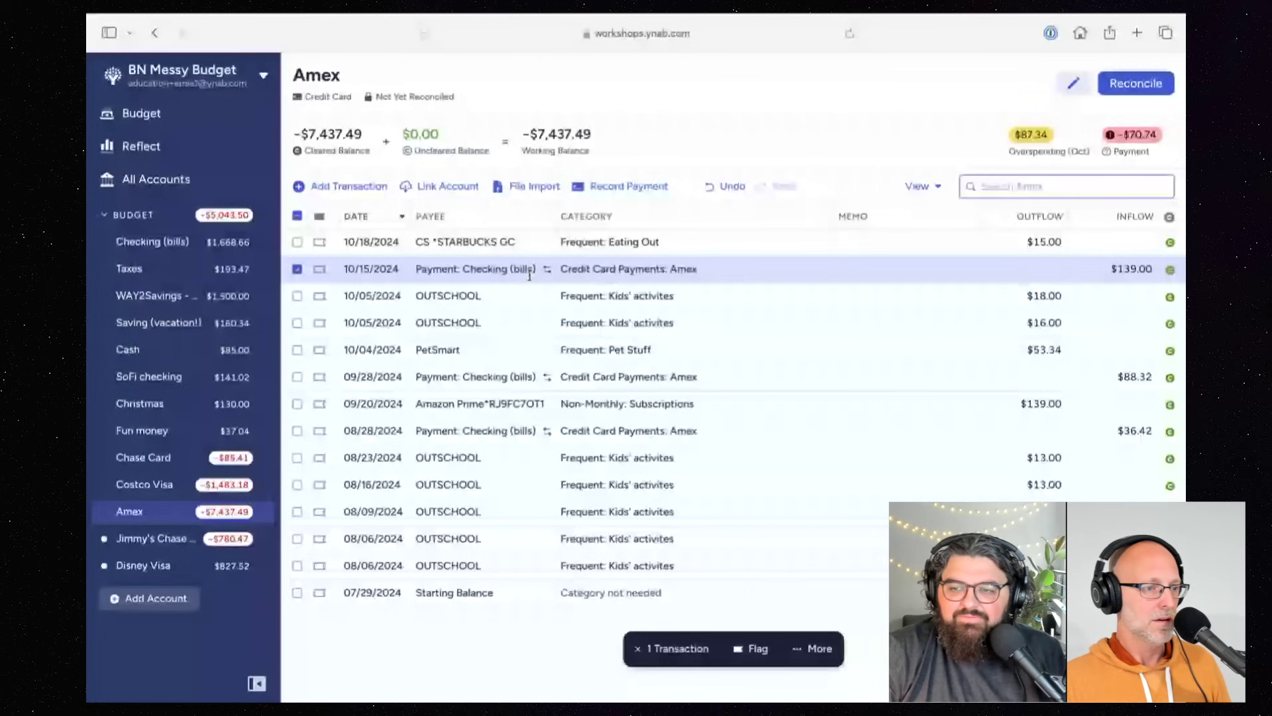
click(297, 376)
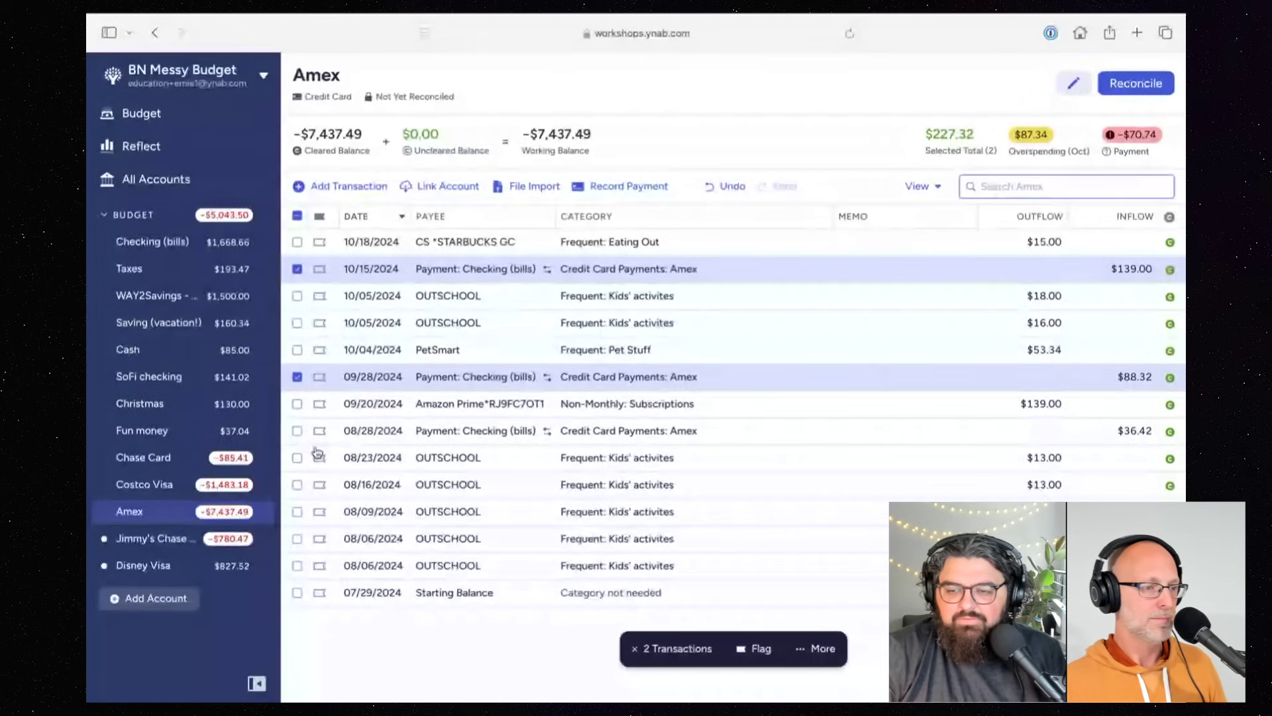
click(297, 377)
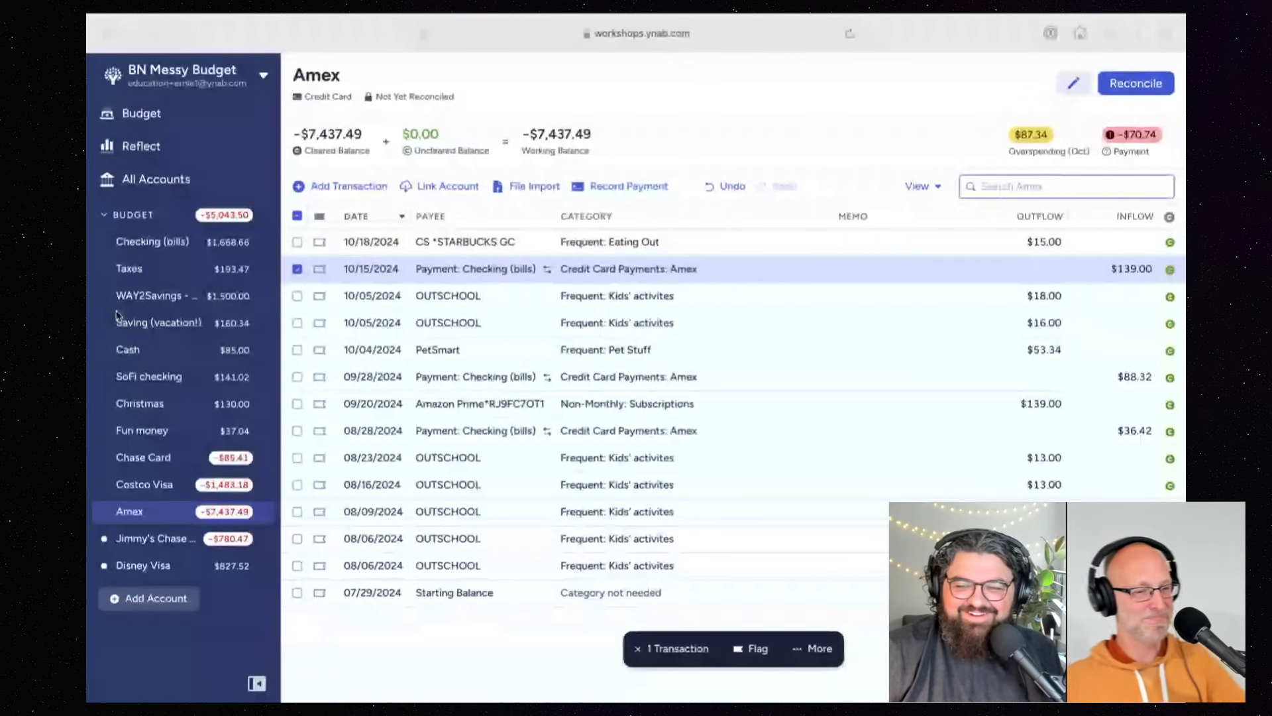
click(297, 269)
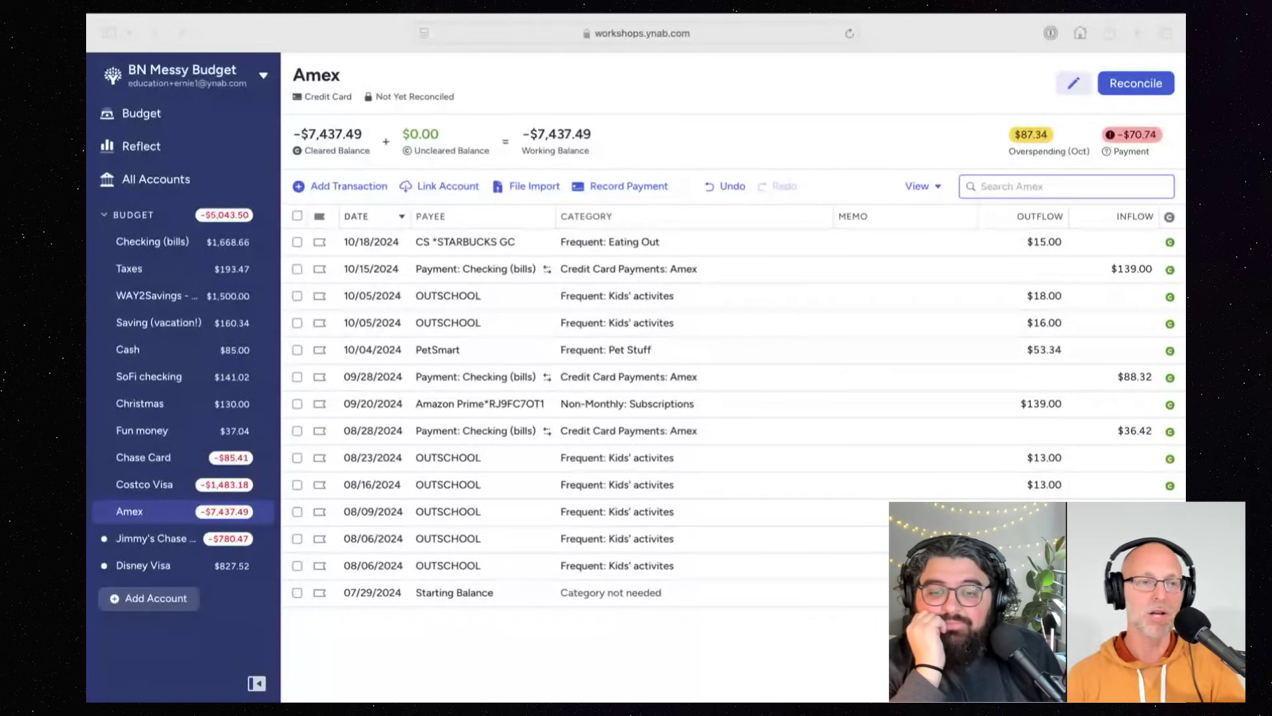
click(169, 543)
click(169, 543)
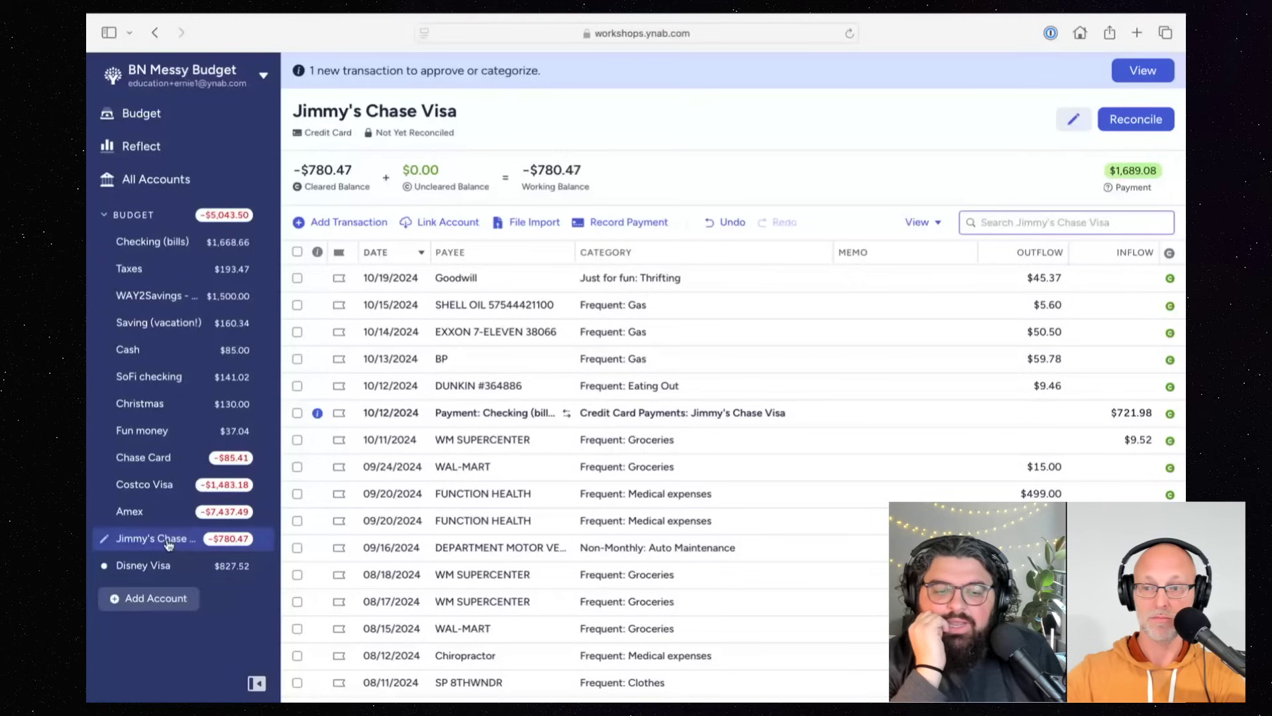
Step: Move the 08/16/2024 payment from Checking (bills) out of the Disney Visa account and into the Amex account
click(159, 567)
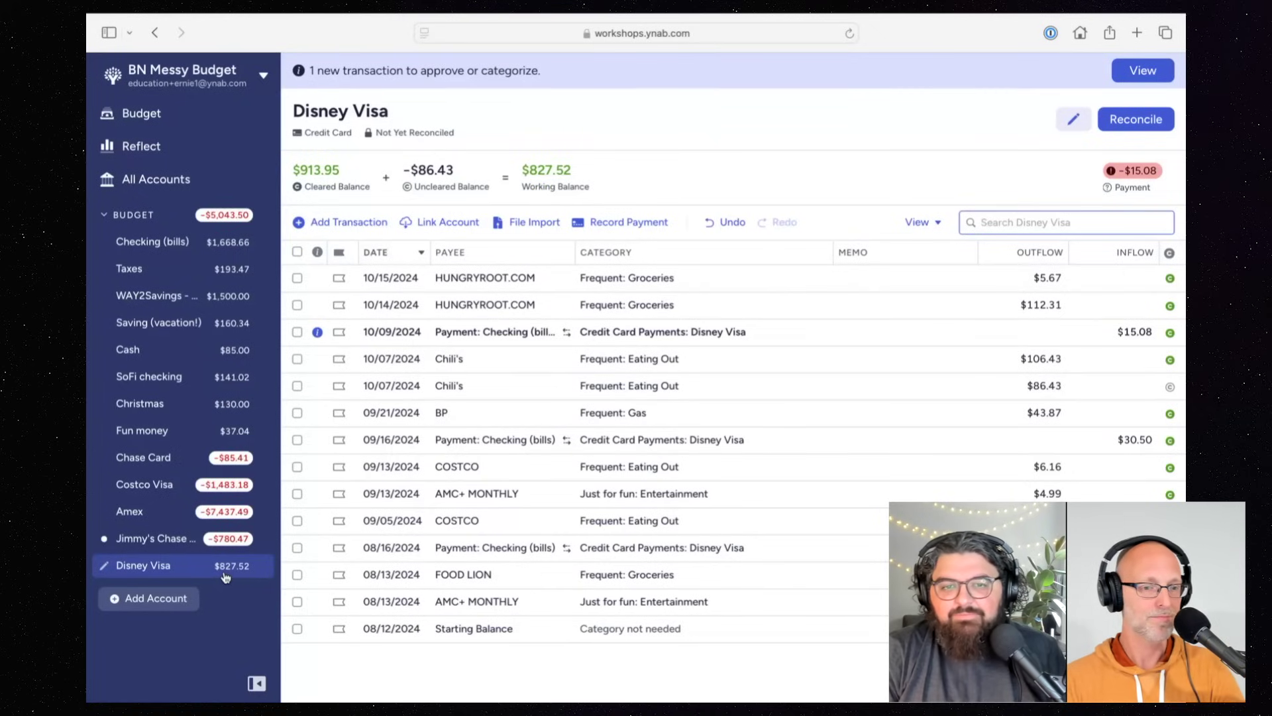
click(379, 550)
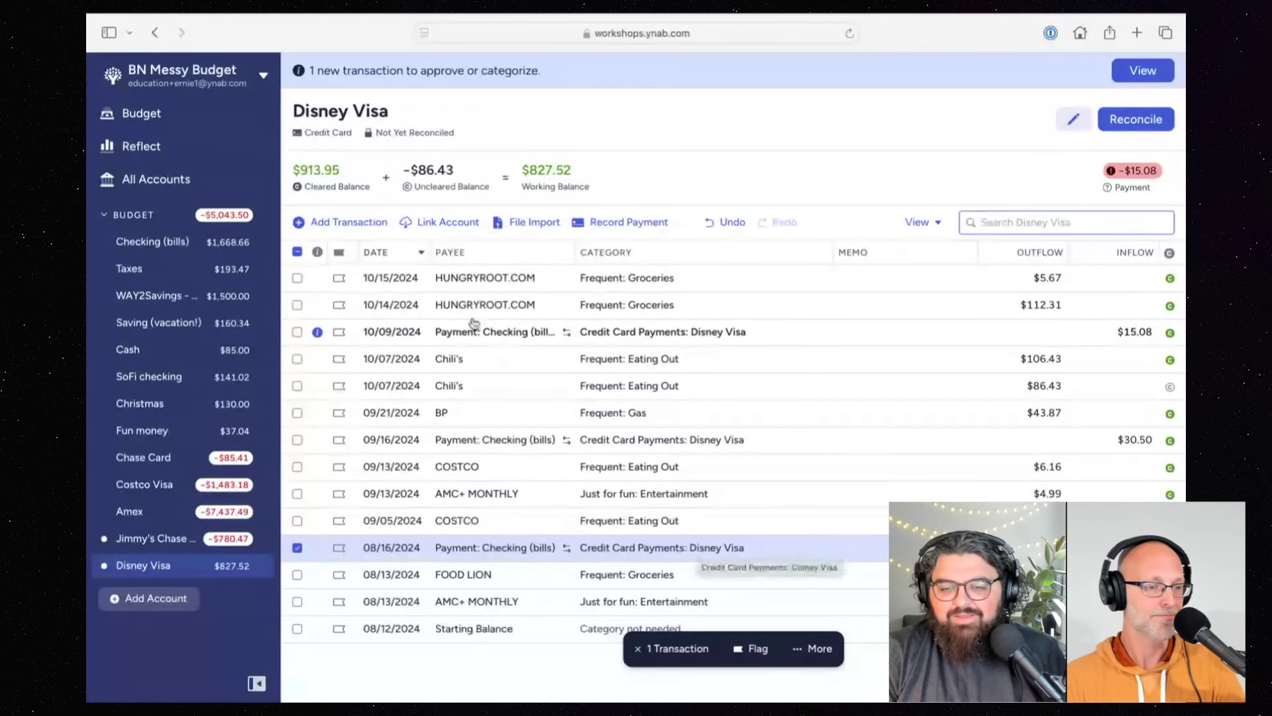
click(799, 652)
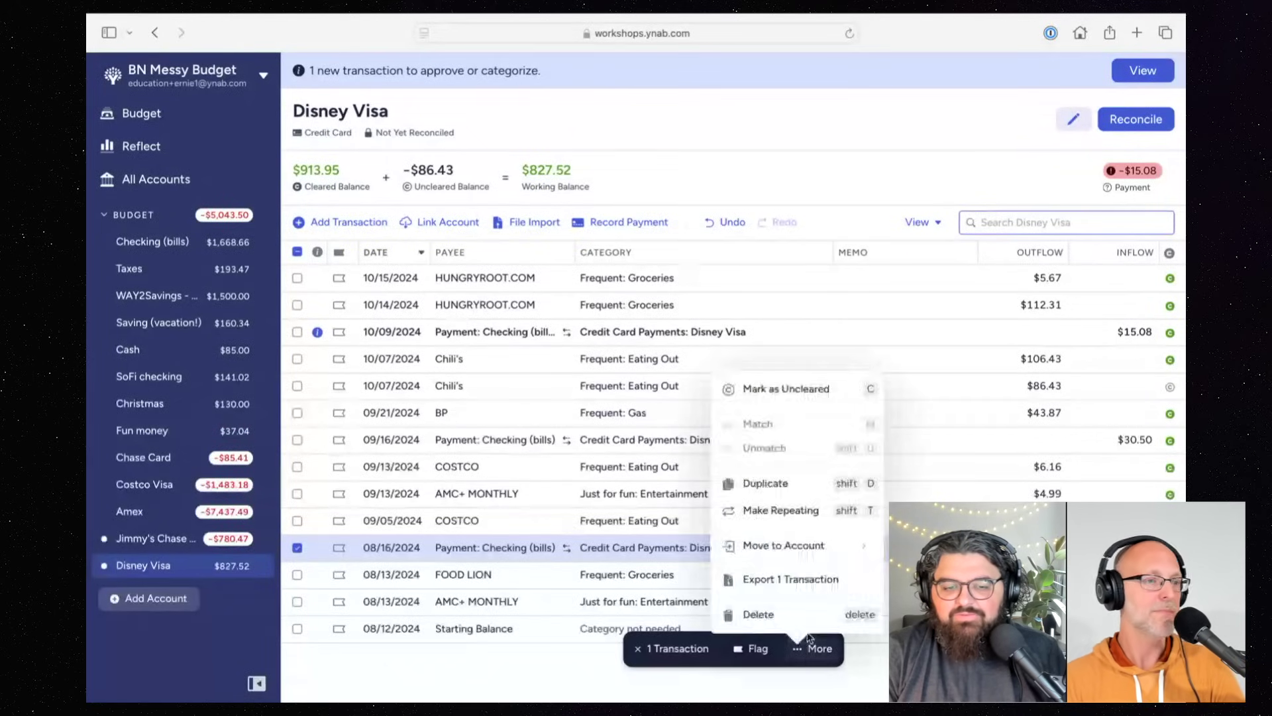
mouse_move(818, 546)
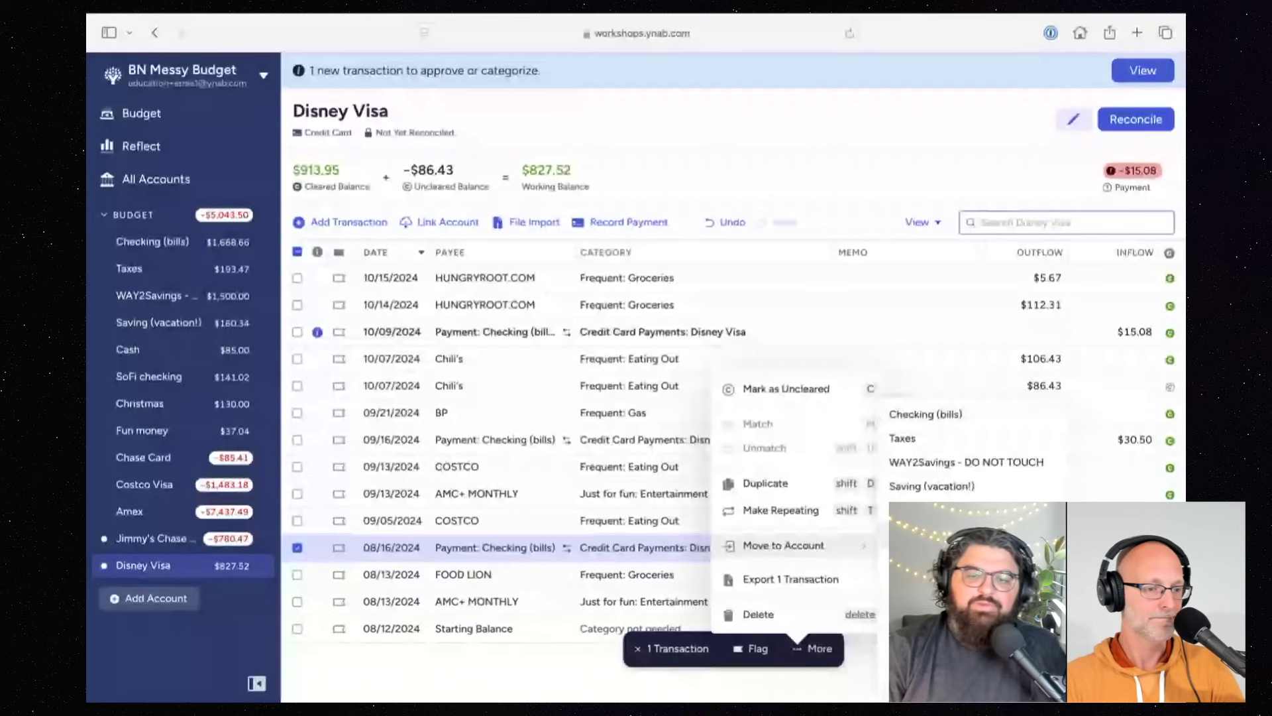
click(927, 653)
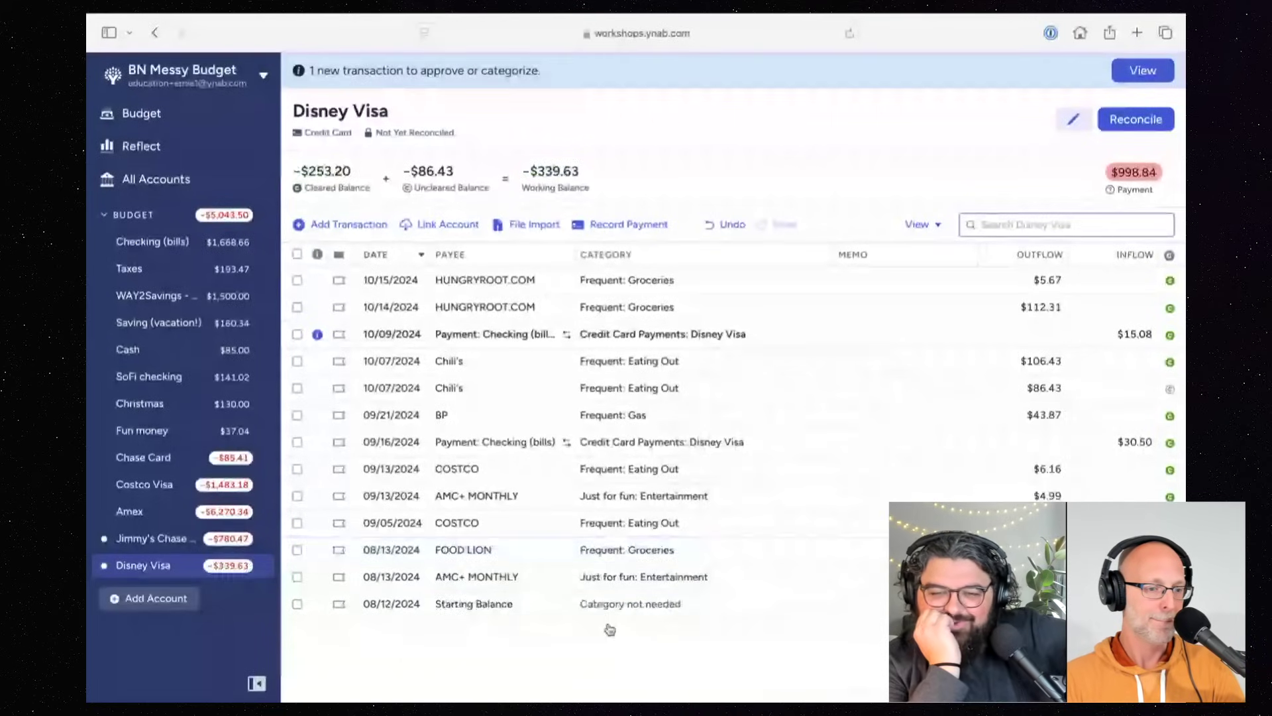
Step: Reconcile the Amex account by accepting a current balance of -$6,270.34, and clear the selection of the 08/16/2024 payment
click(125, 514)
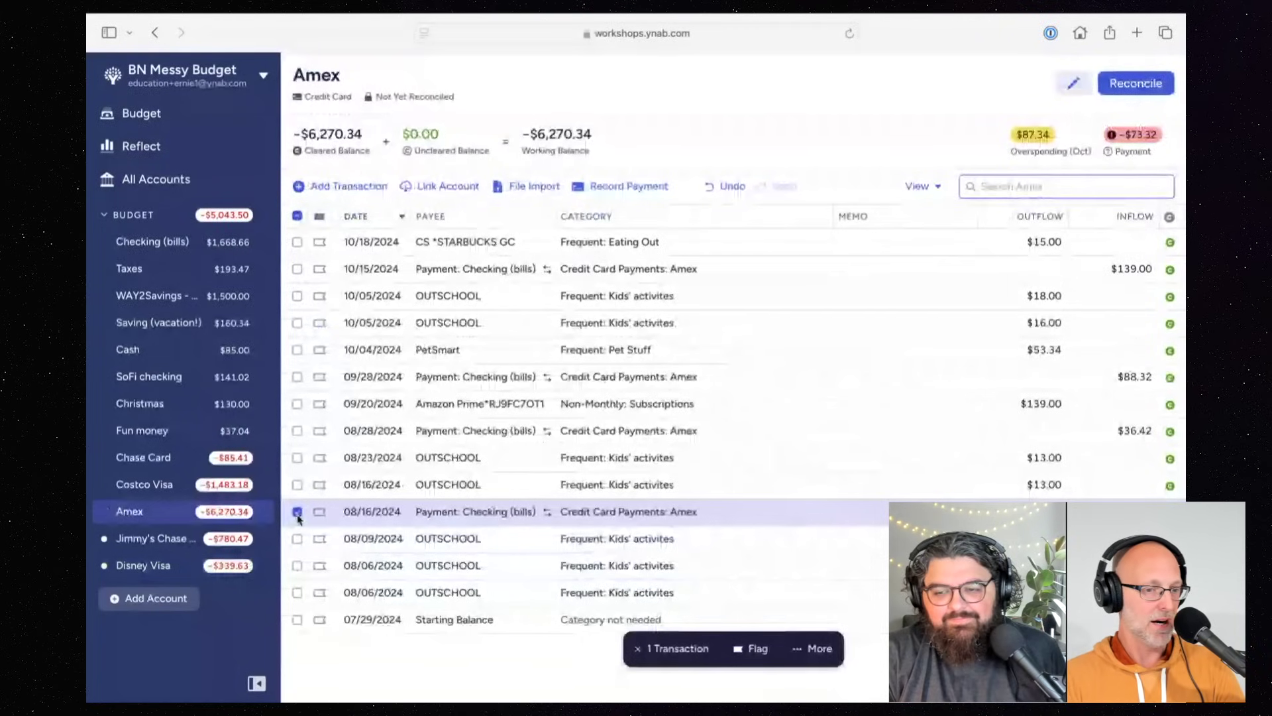
click(1141, 87)
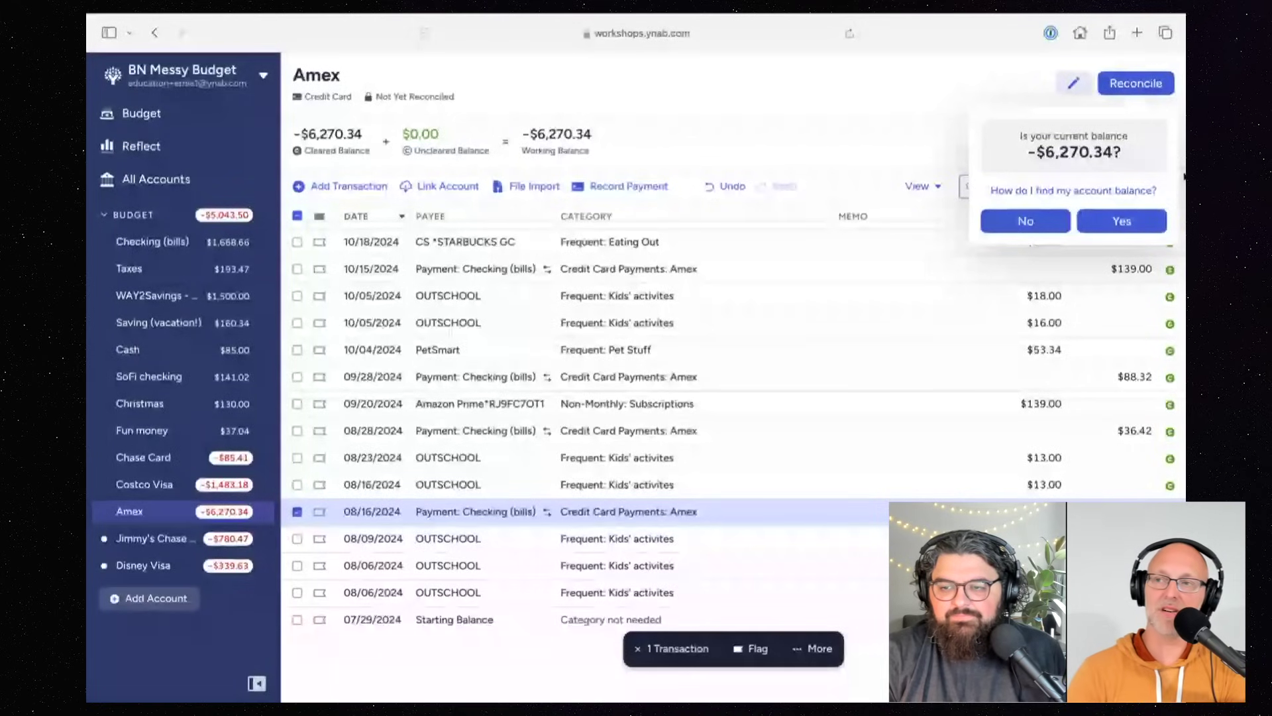
click(1118, 227)
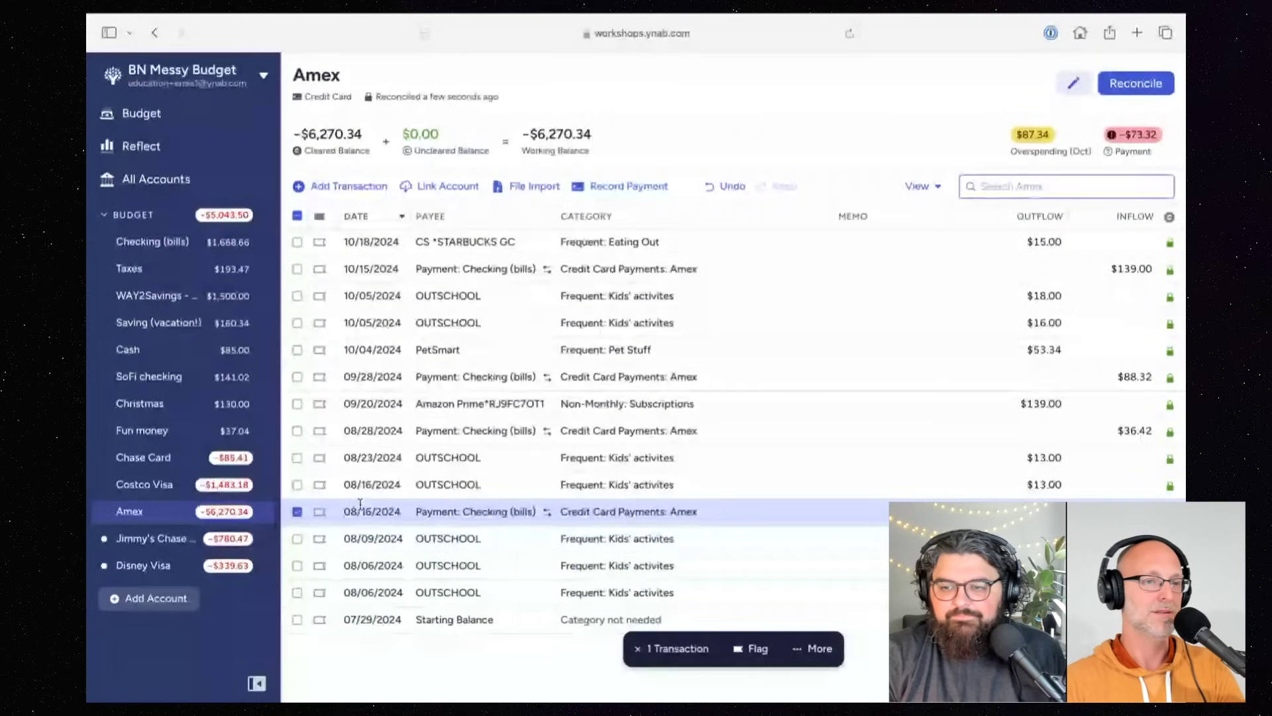
click(297, 514)
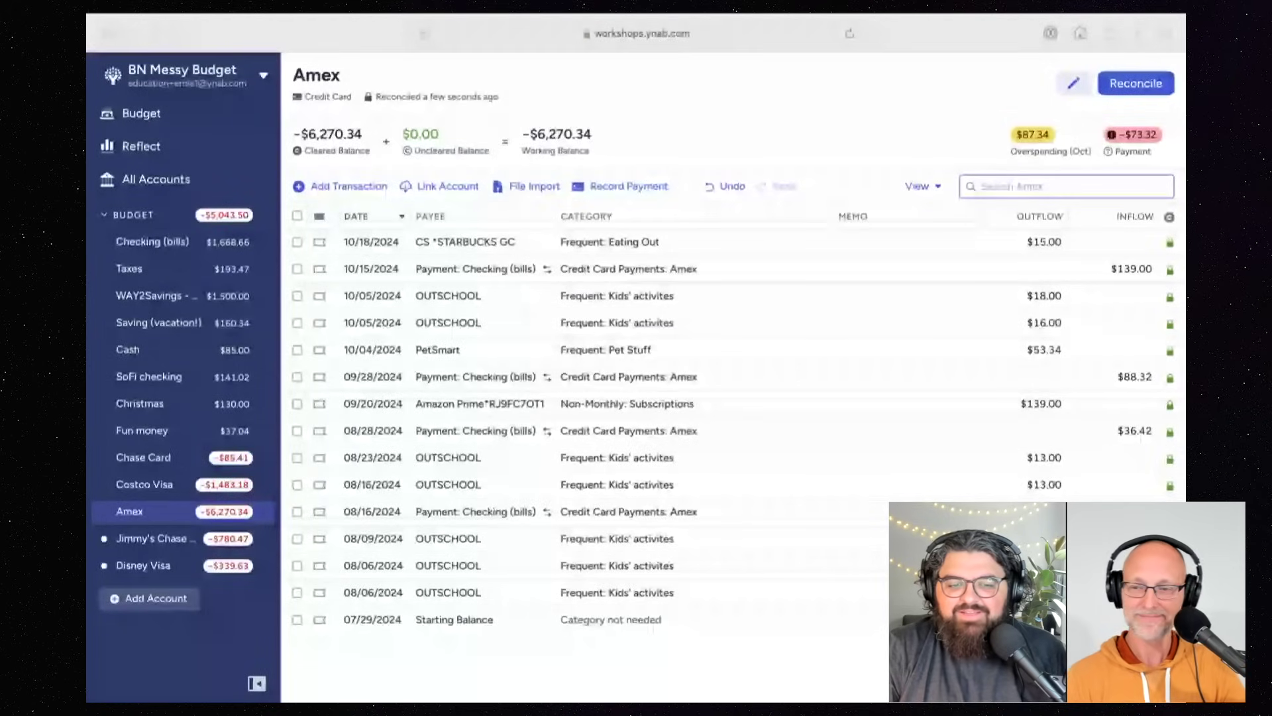
click(88, 488)
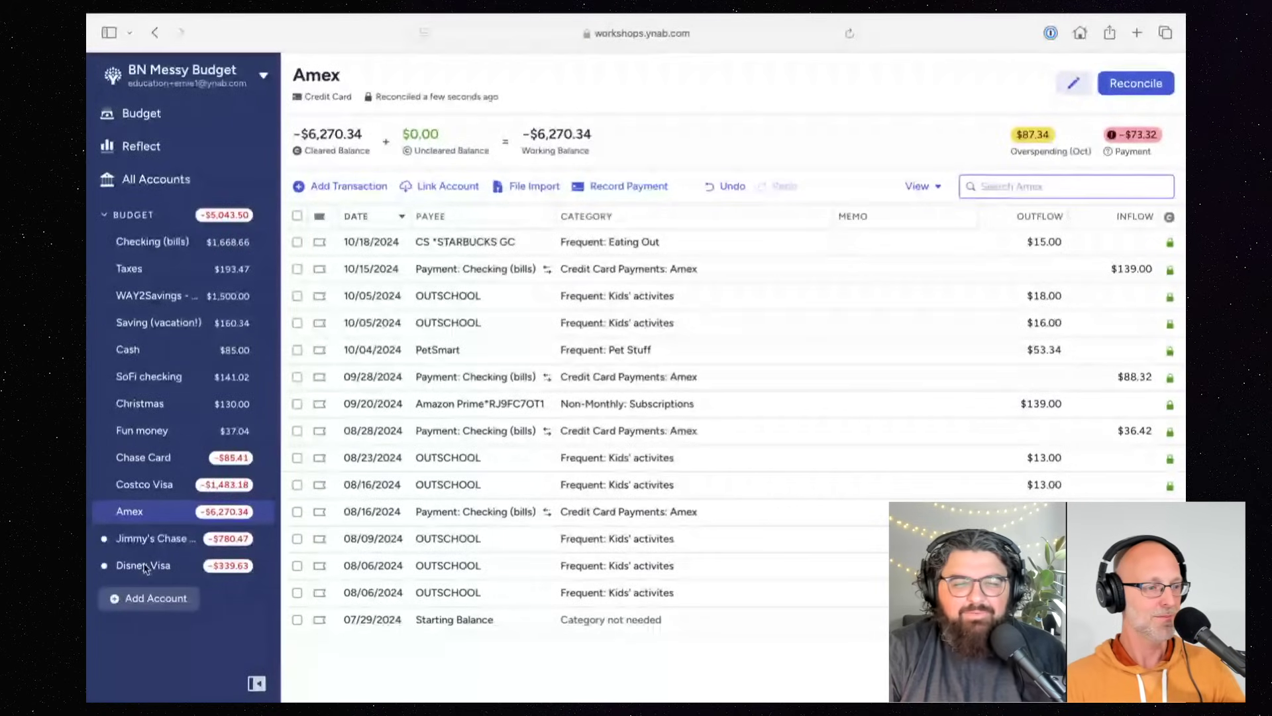
Step: Review the Chase Visa account's transactions and approve its new 10/12/2024 payment from Checking (bills)
click(165, 571)
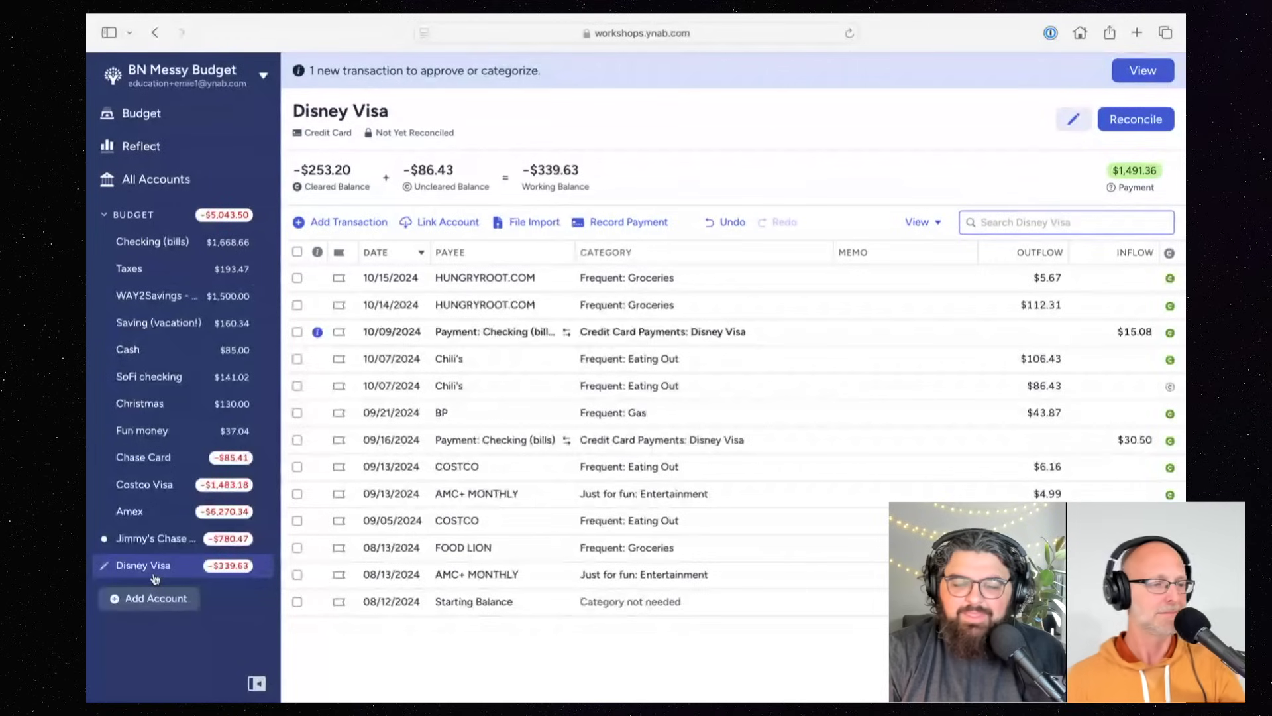
click(153, 542)
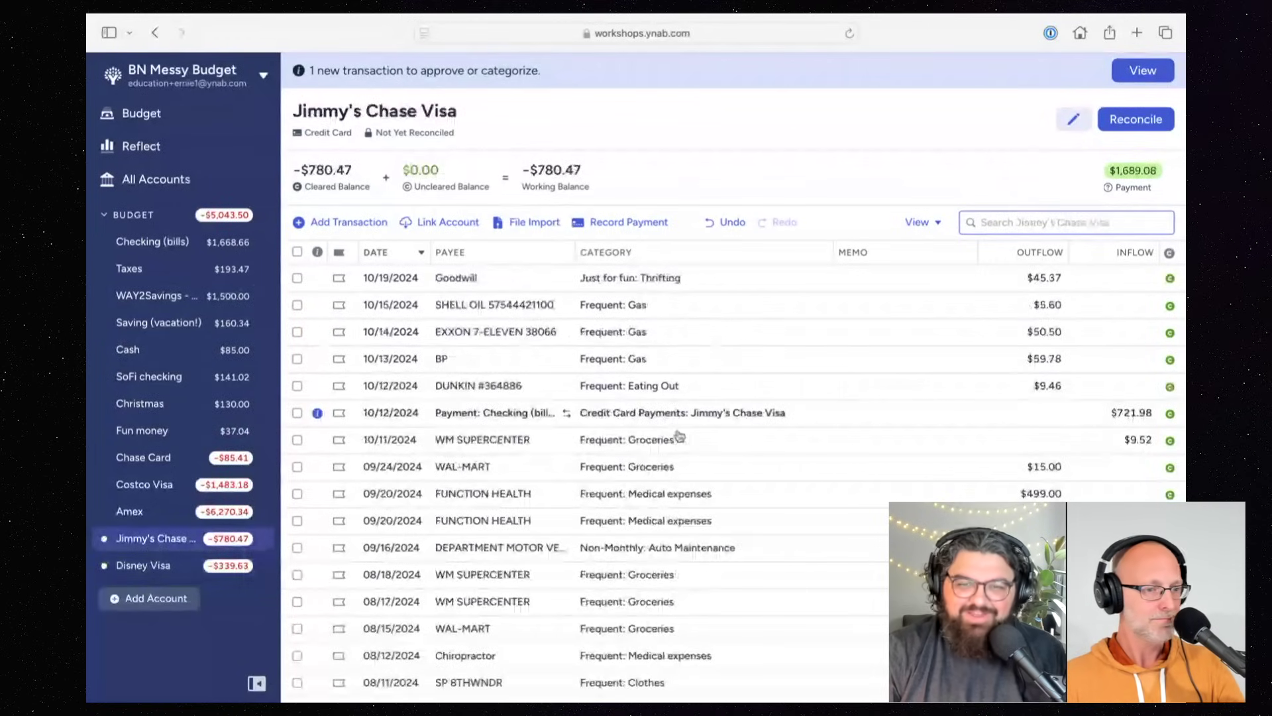
scroll(681, 439, down, 5)
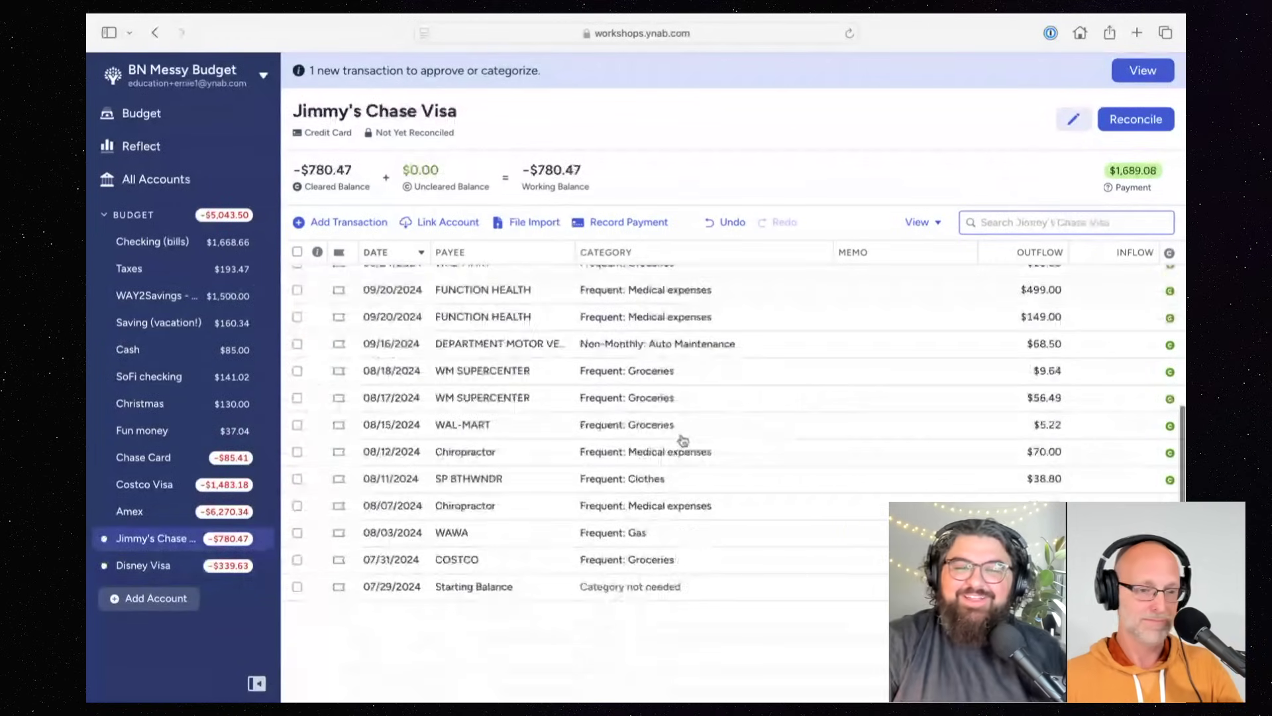
scroll(683, 440, up, 4)
scroll(682, 440, up, 2)
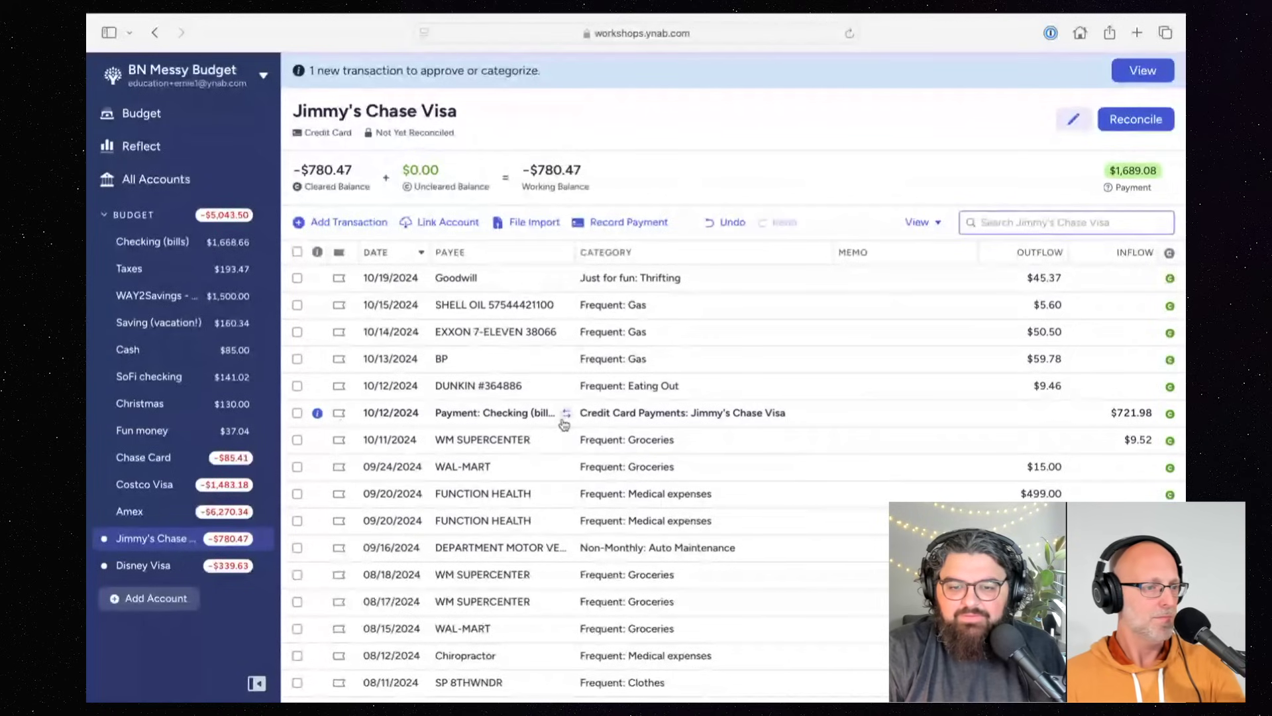
click(318, 413)
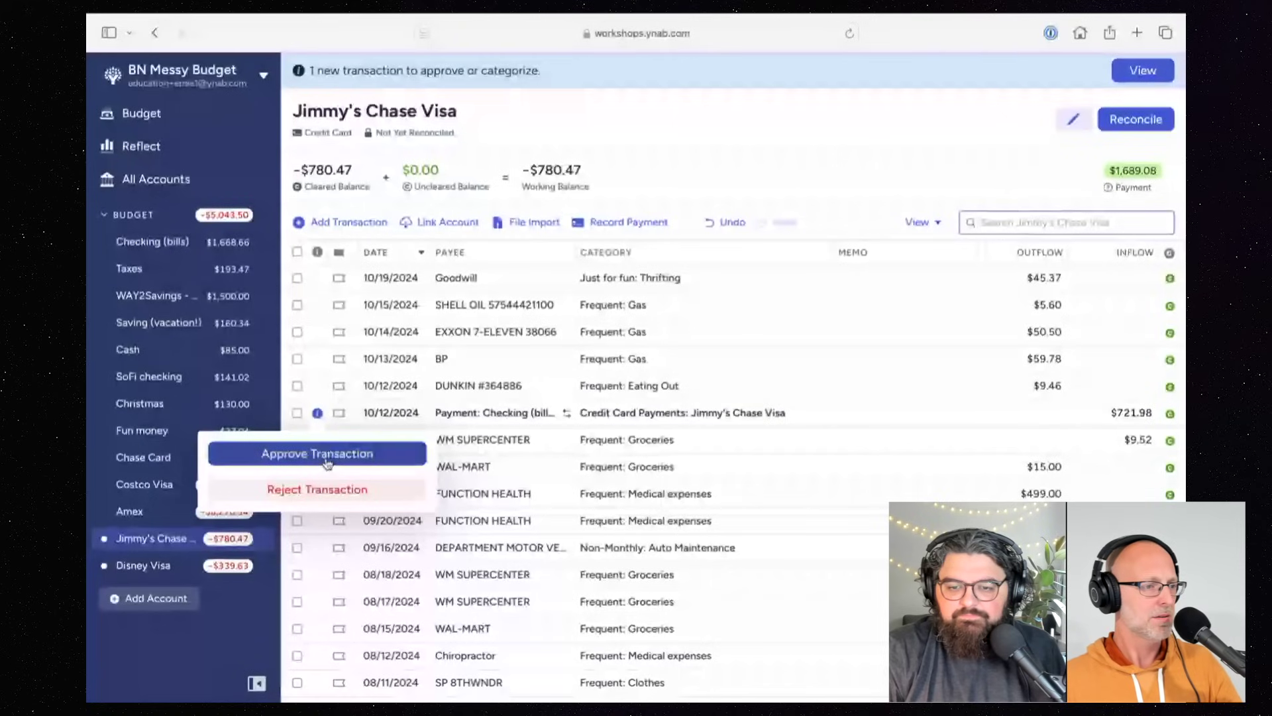
click(318, 454)
Step: Reconcile the Chase Visa account by accepting a current balance of -$780.47
scroll(1135, 294, down, 3)
scroll(1135, 293, up, 3)
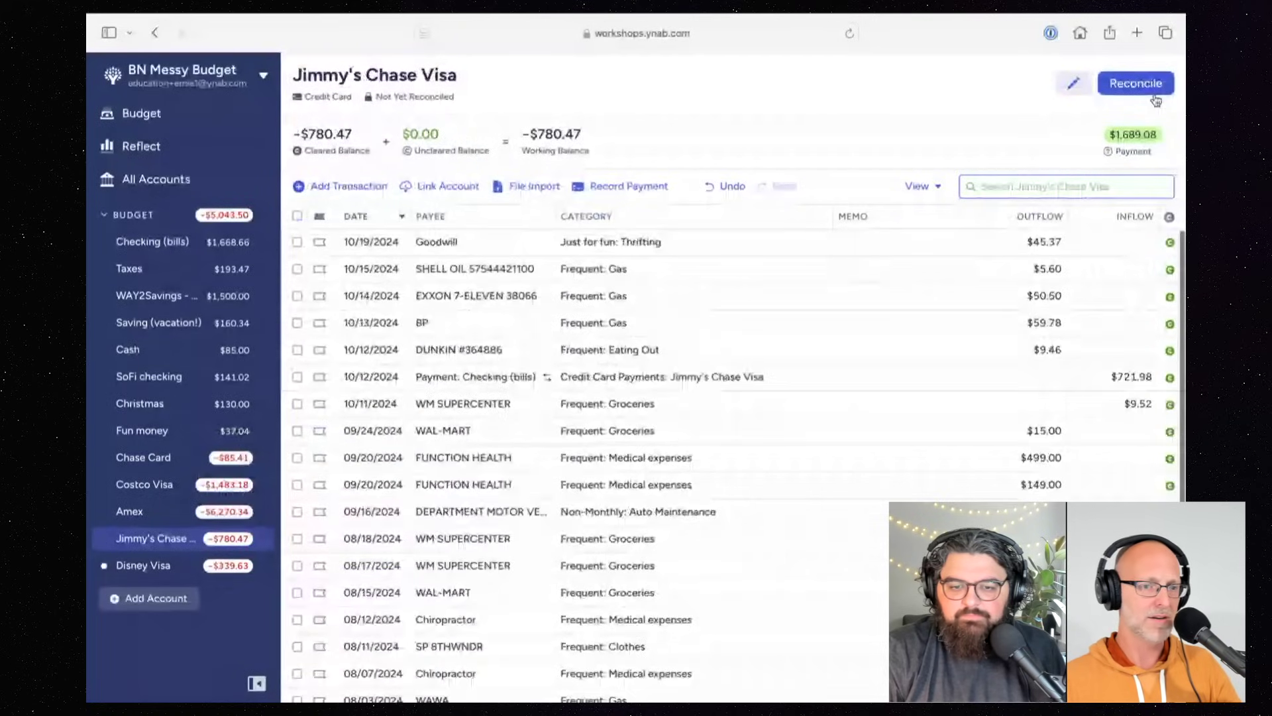
click(1153, 84)
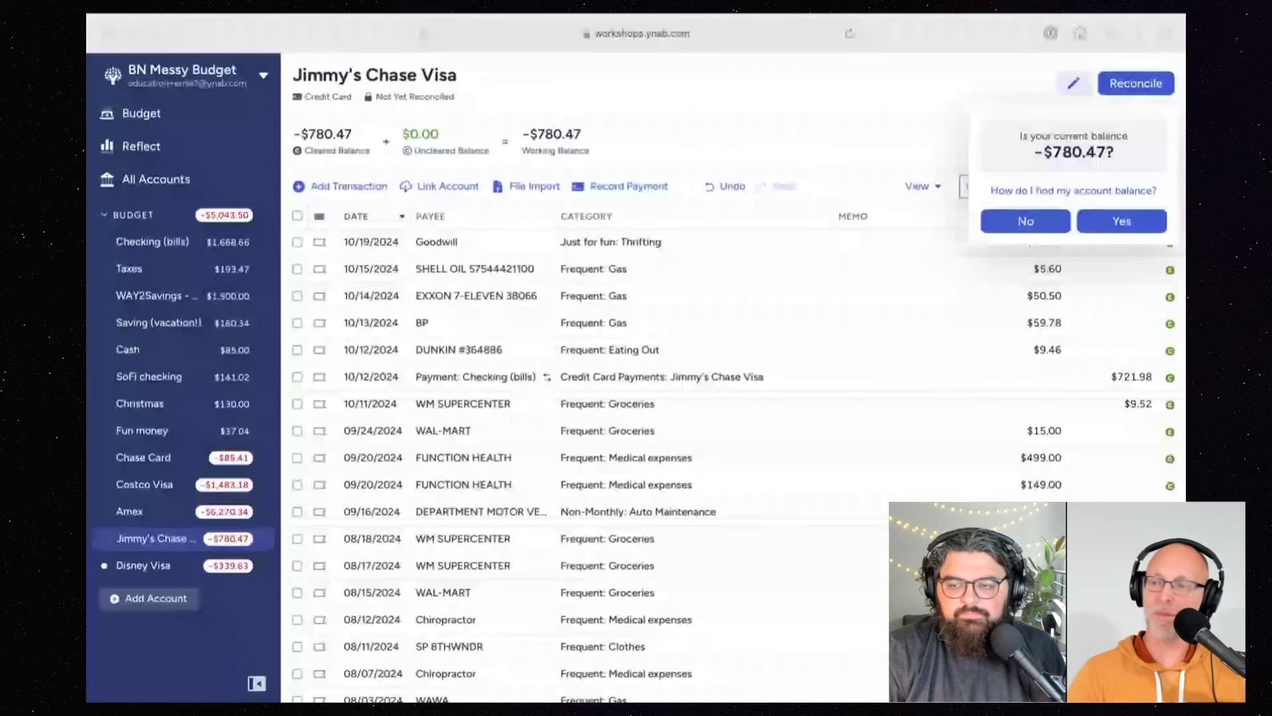
click(1139, 220)
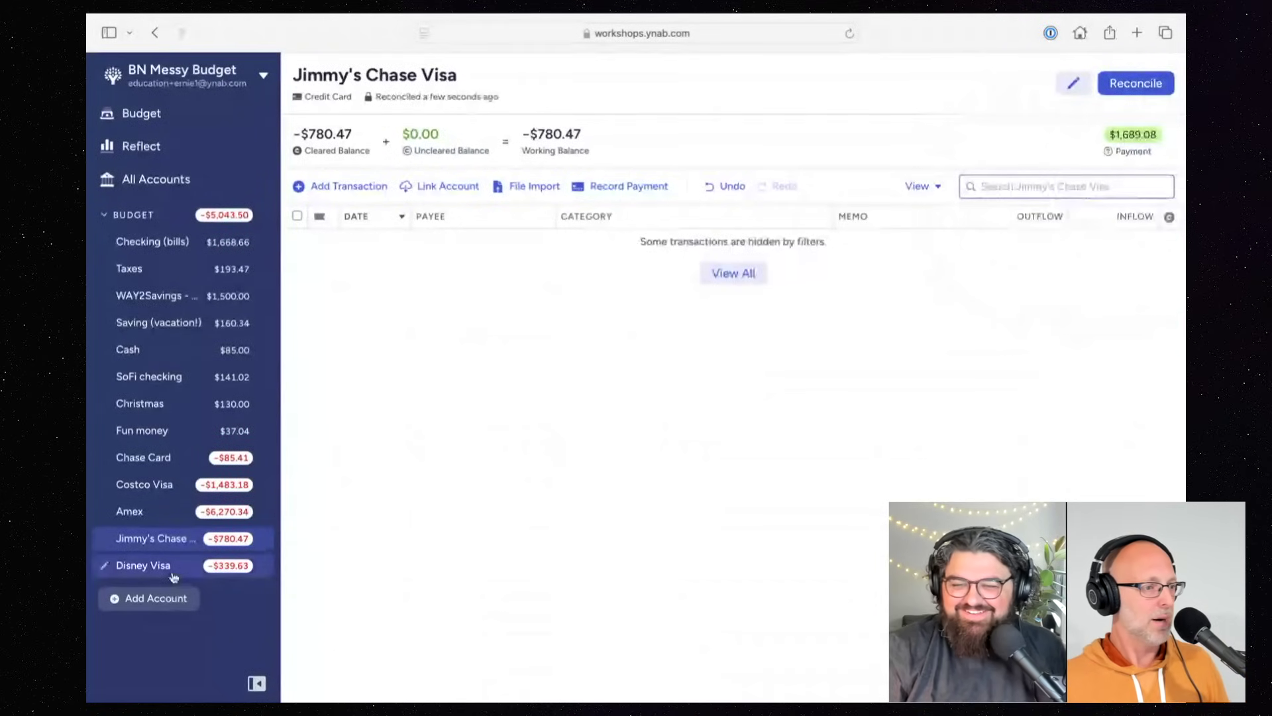
Step: Open the Disney Visa account and approve its new 10/09/2024 payment from Checking (bills)
click(152, 565)
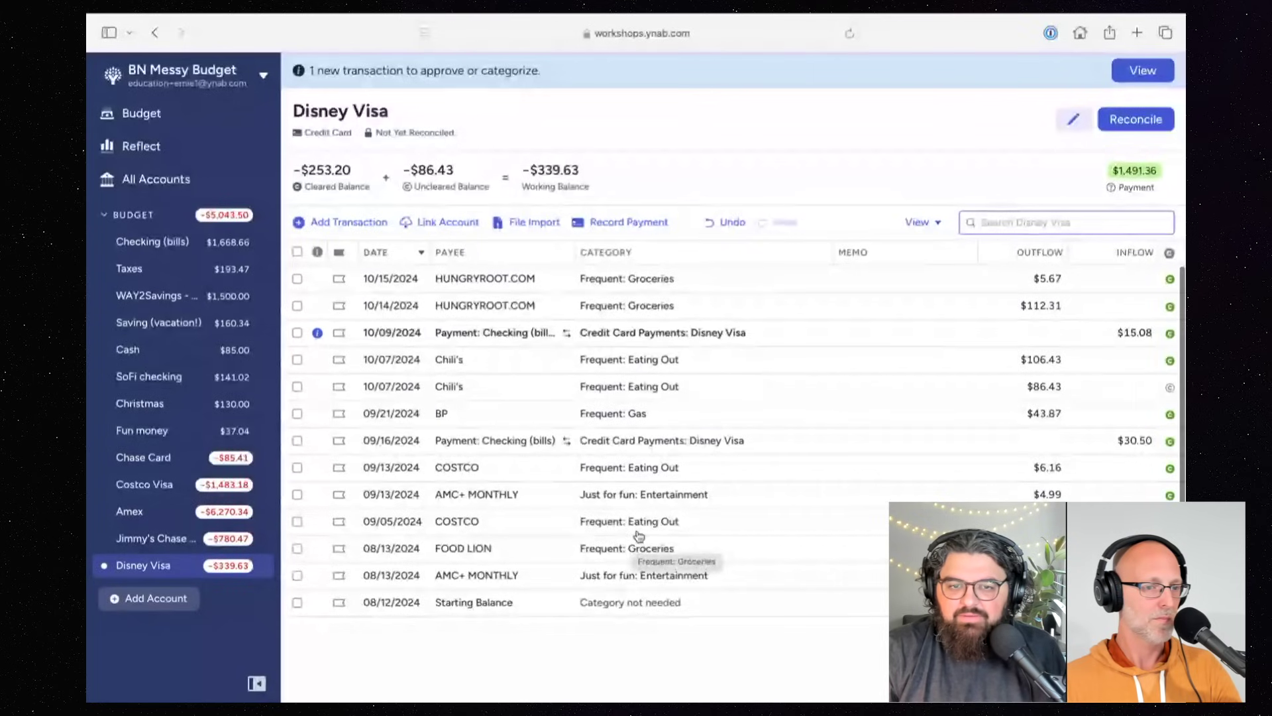
click(297, 387)
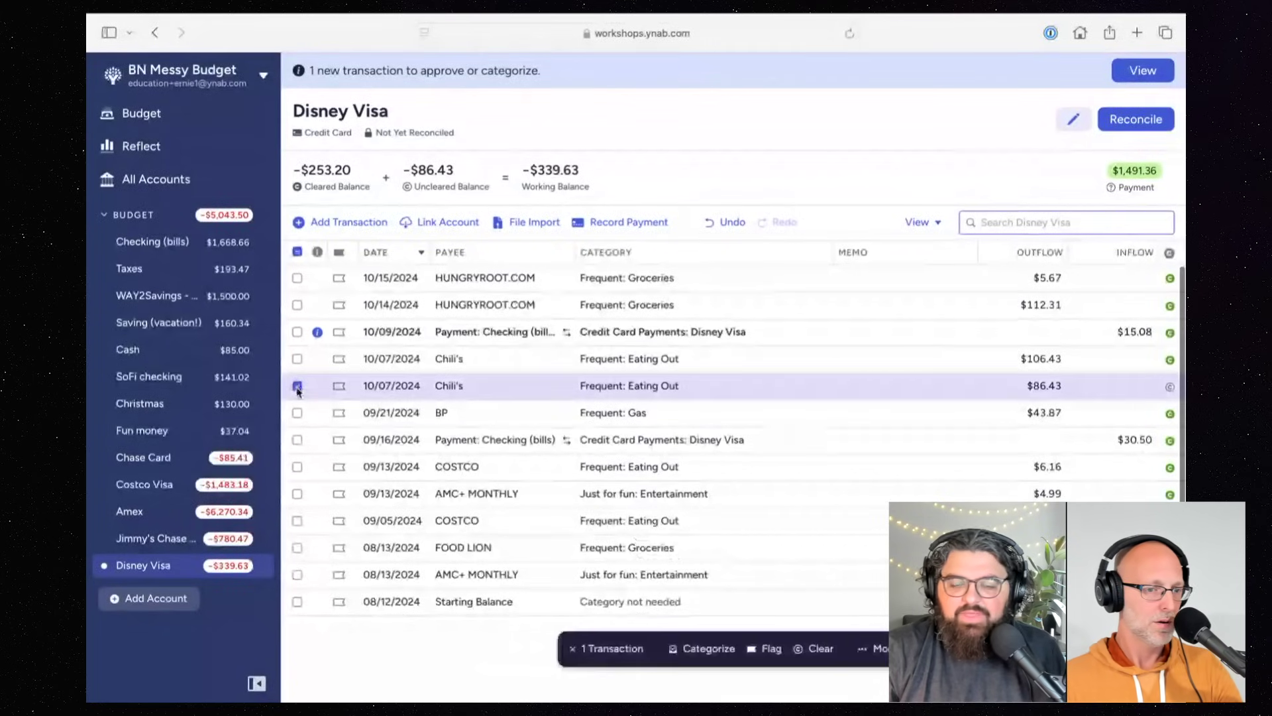
click(318, 332)
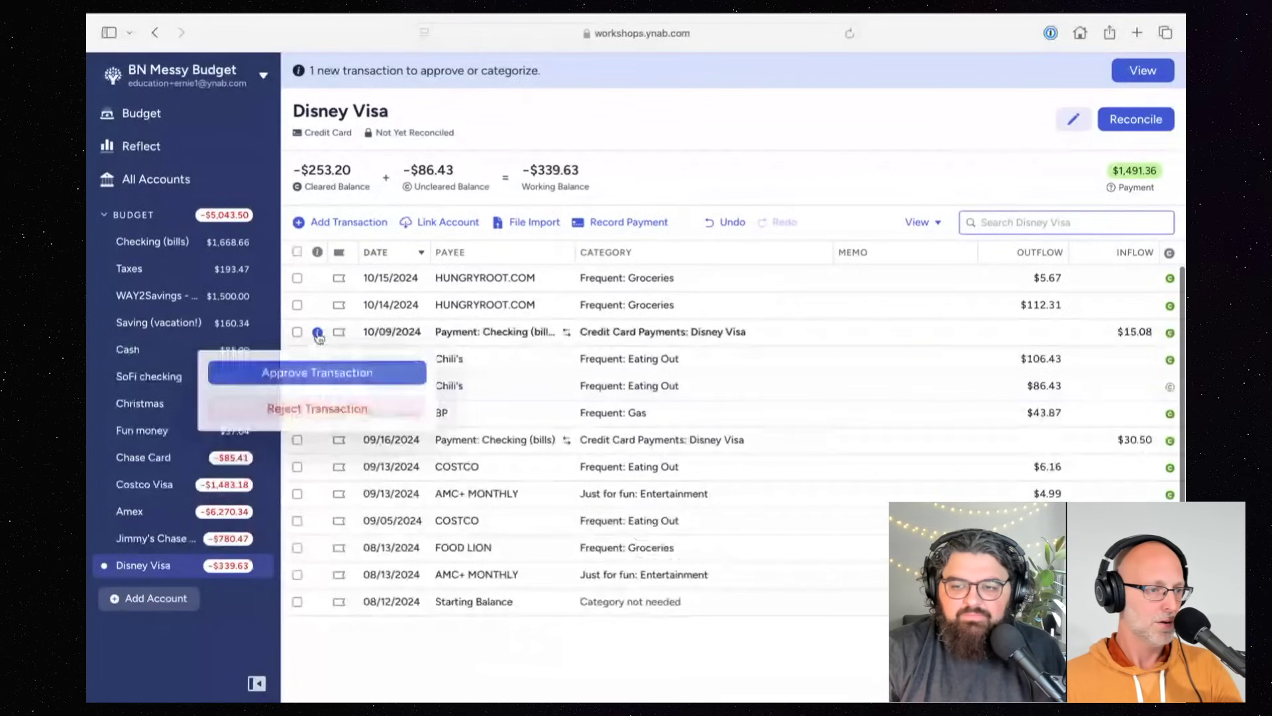
click(305, 375)
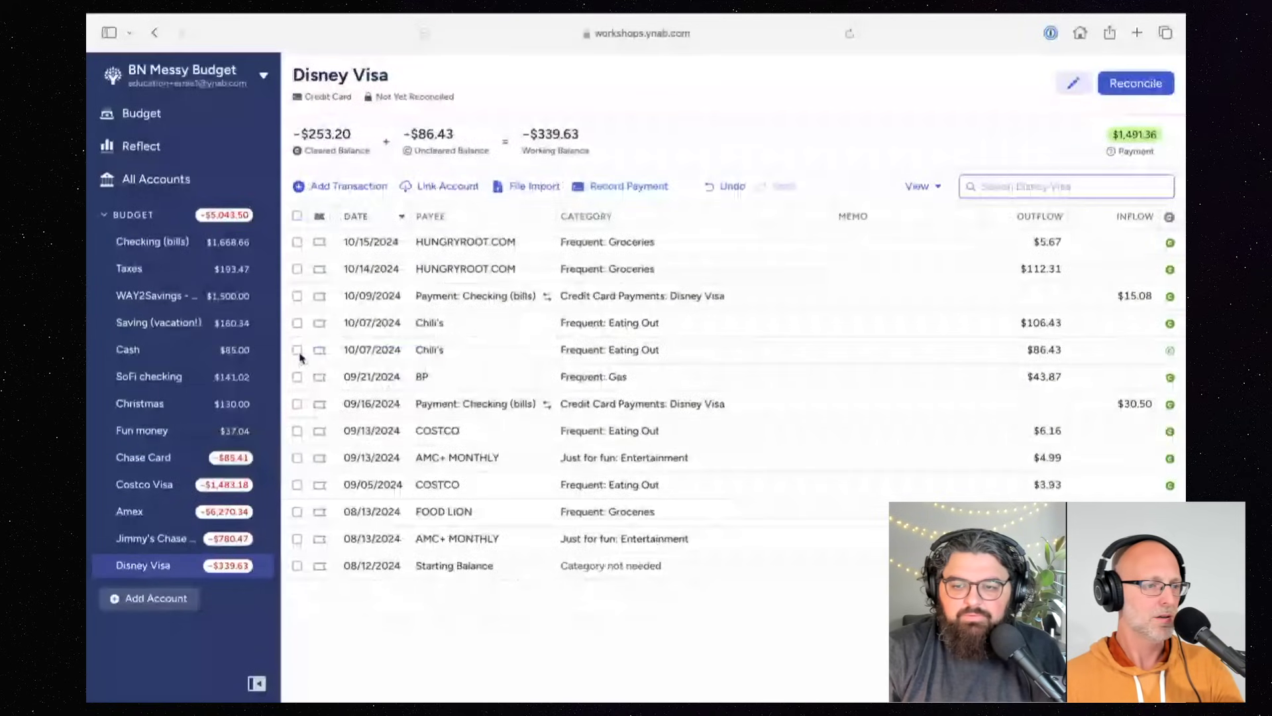
Step: Compare the two 10/07/2024 Chili's transactions in the Disney Visa account, including their amounts and cleared status
click(298, 350)
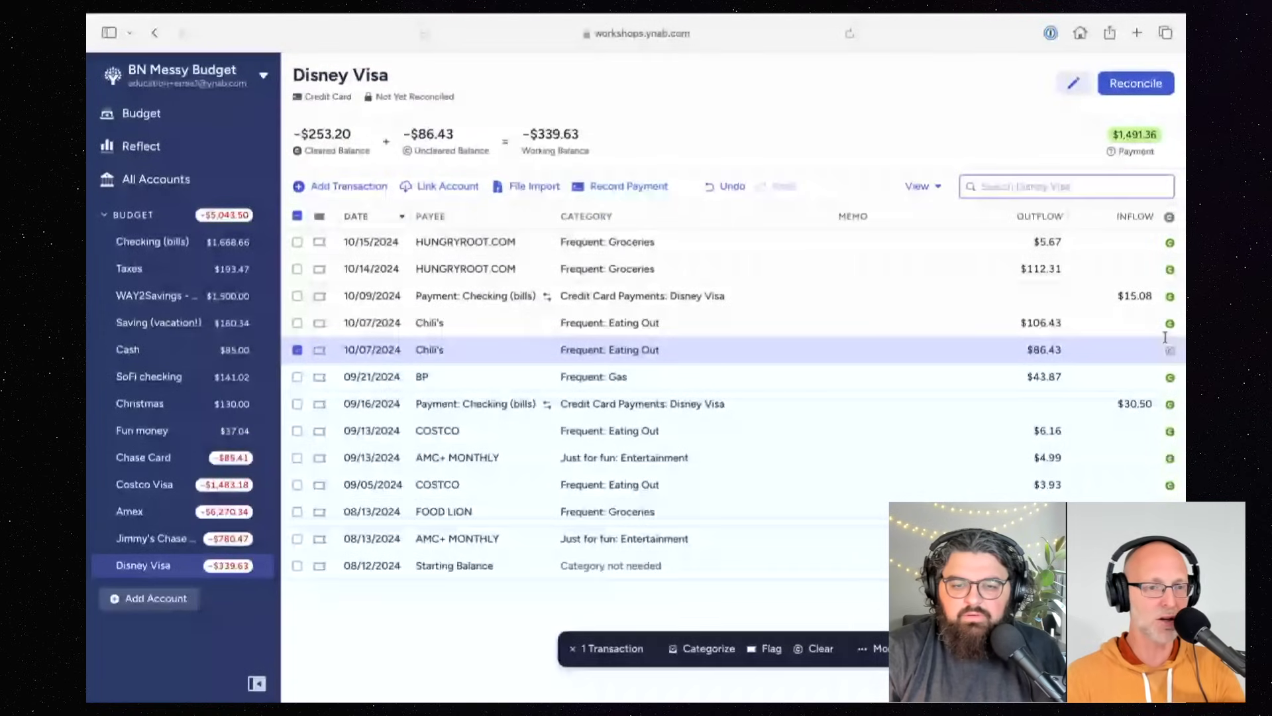
click(297, 324)
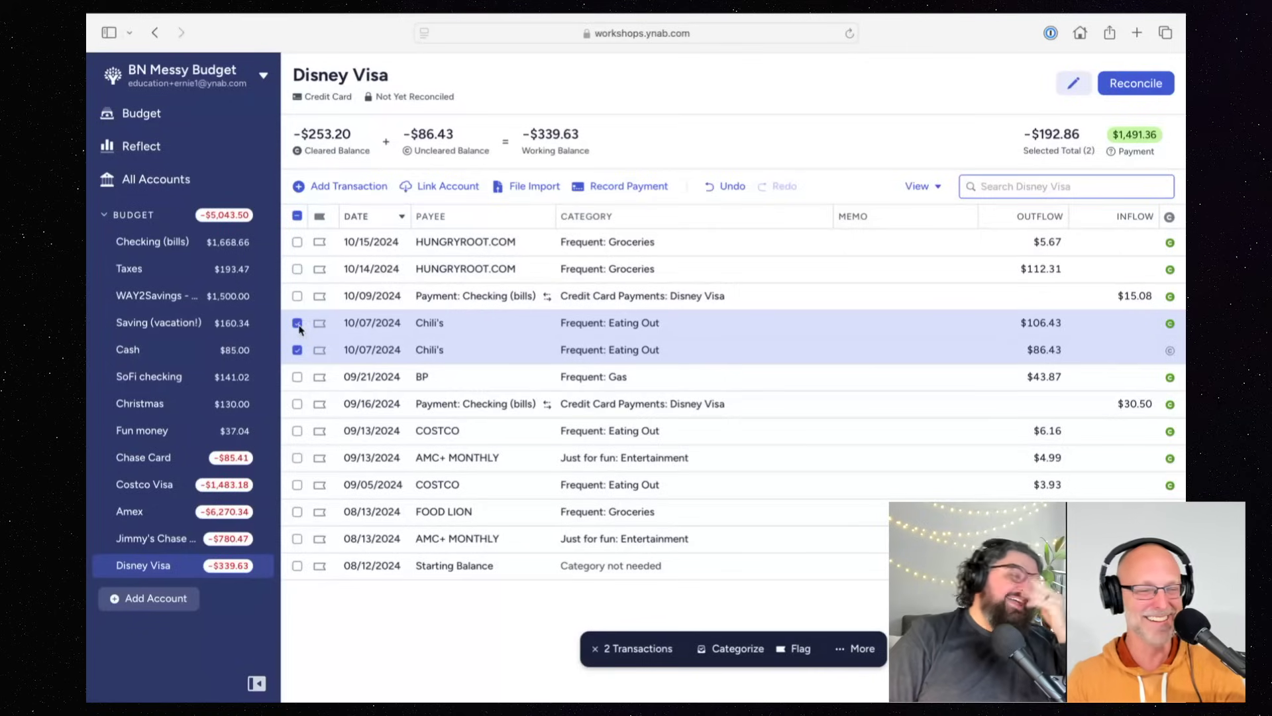
click(297, 350)
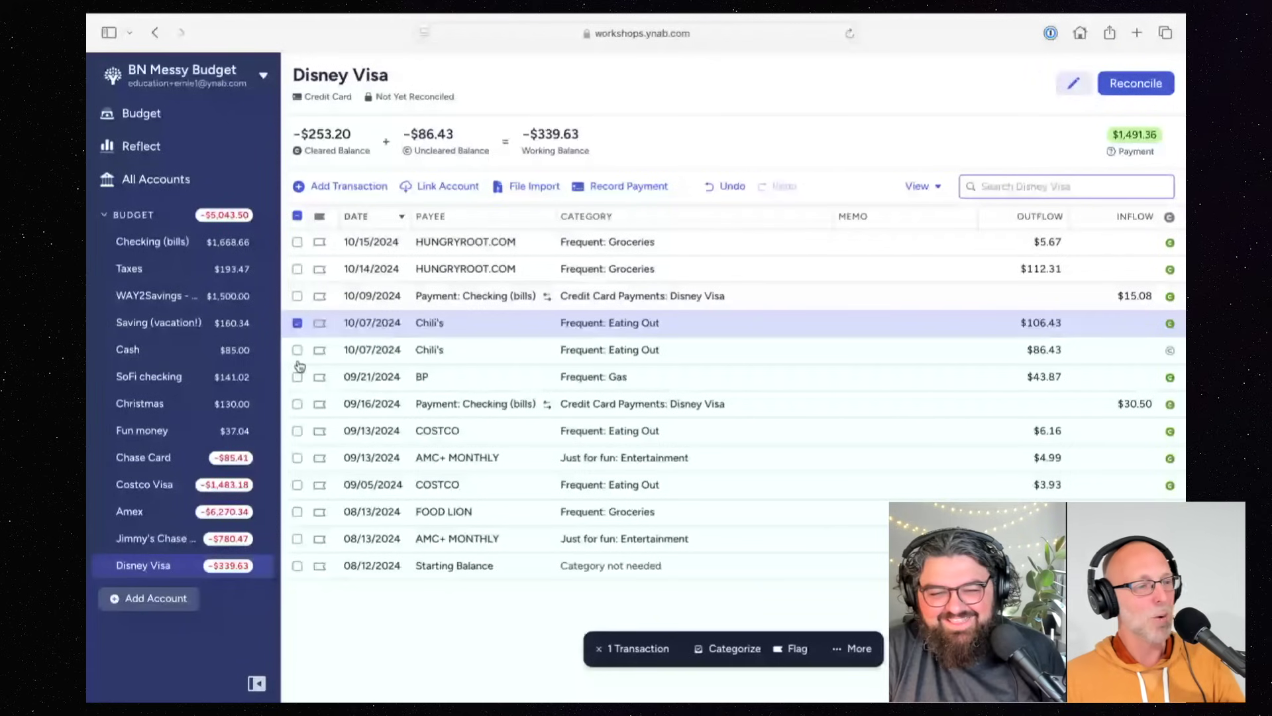
click(297, 349)
click(654, 355)
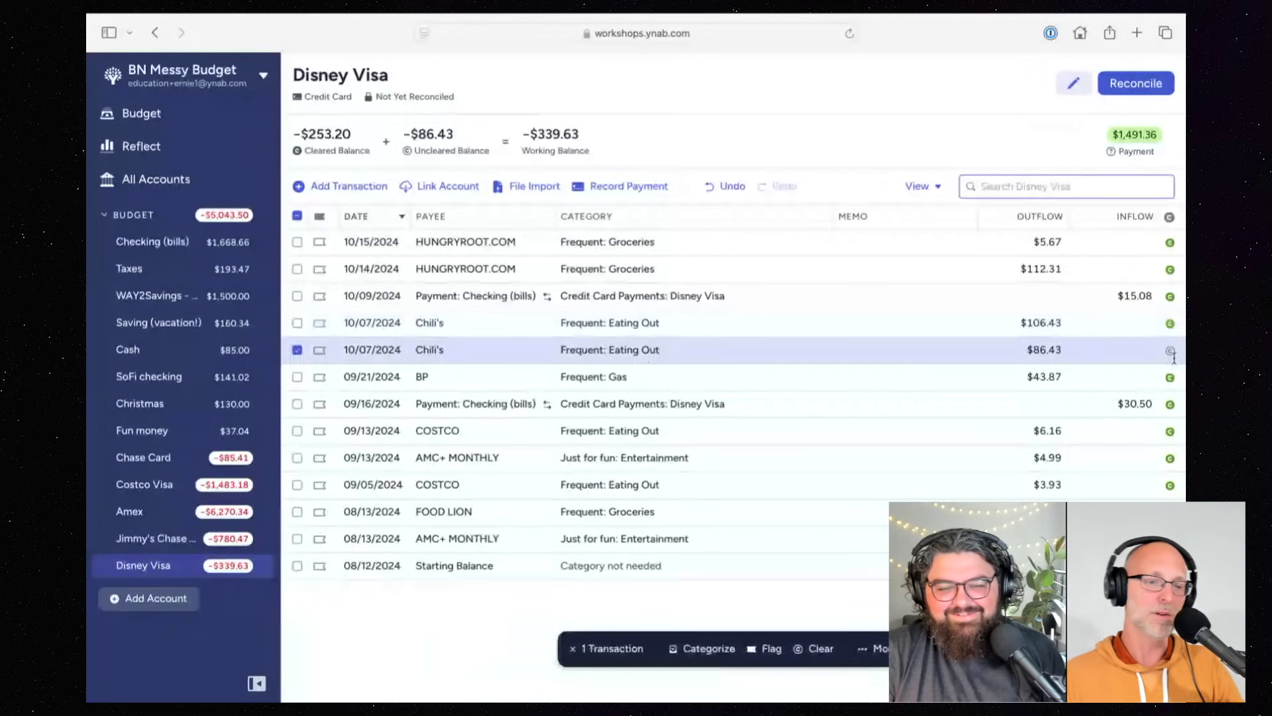
click(297, 322)
click(298, 351)
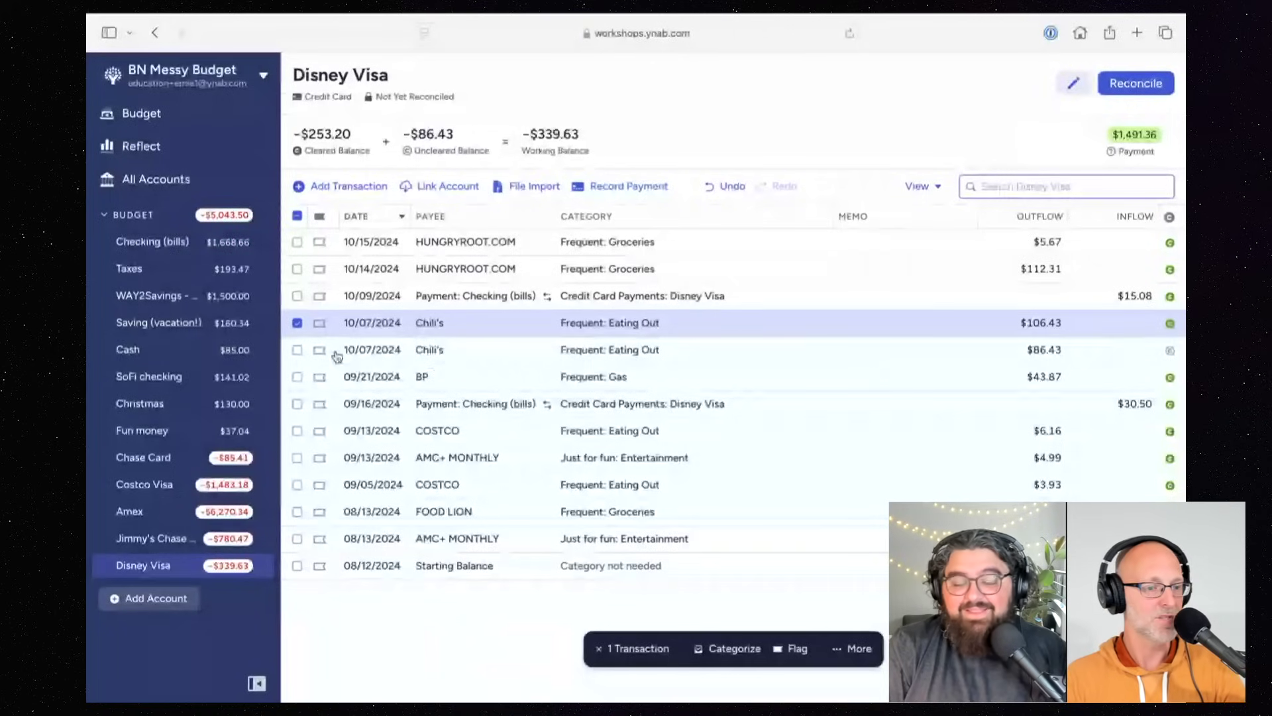
click(297, 350)
click(297, 350)
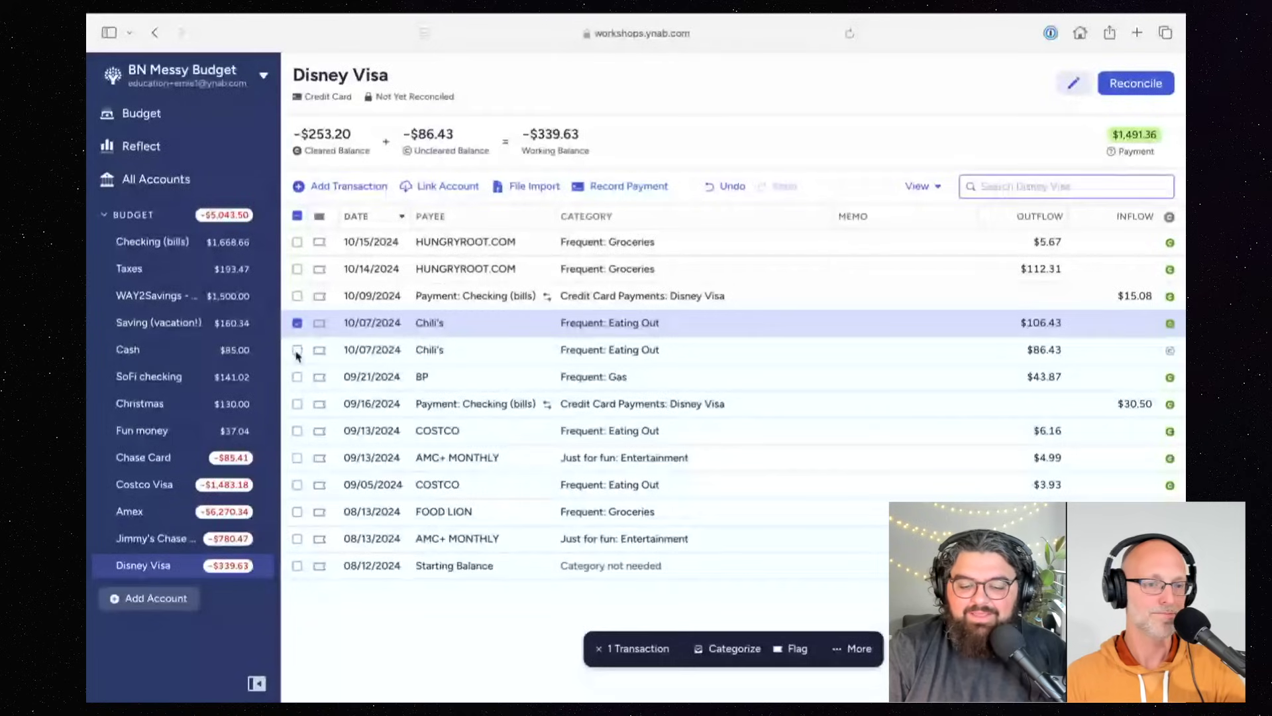
click(297, 351)
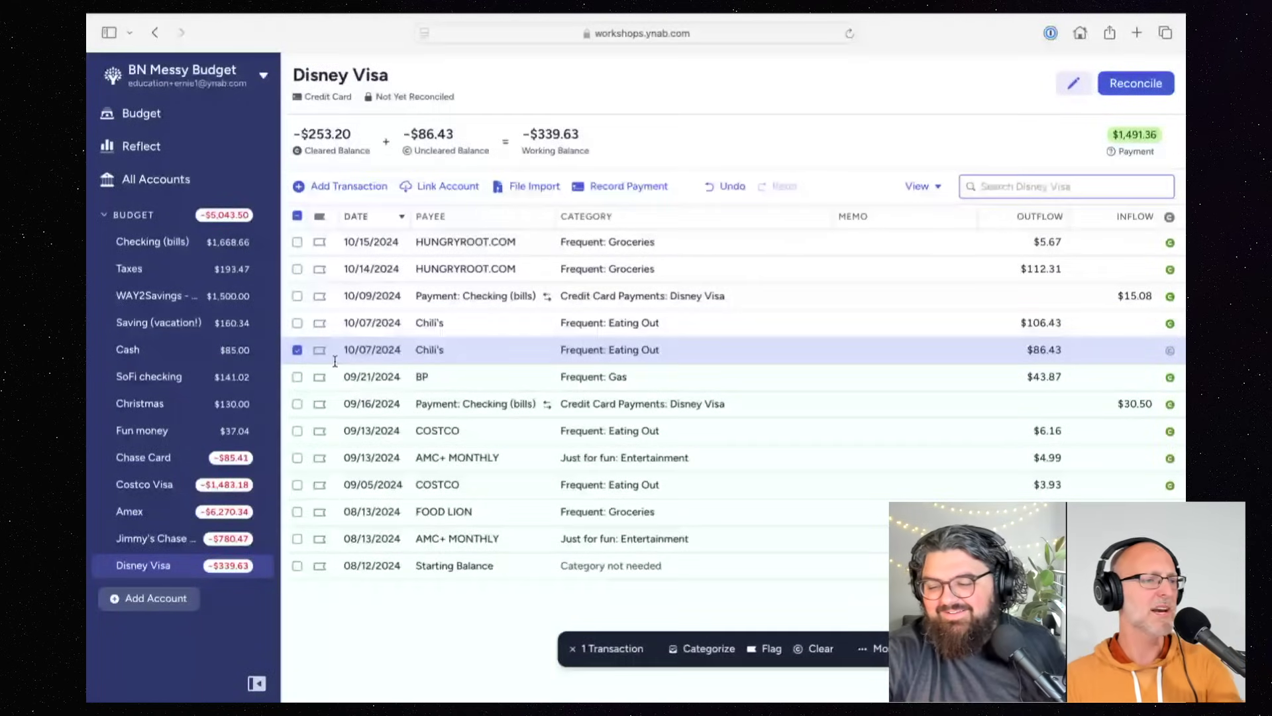
click(297, 350)
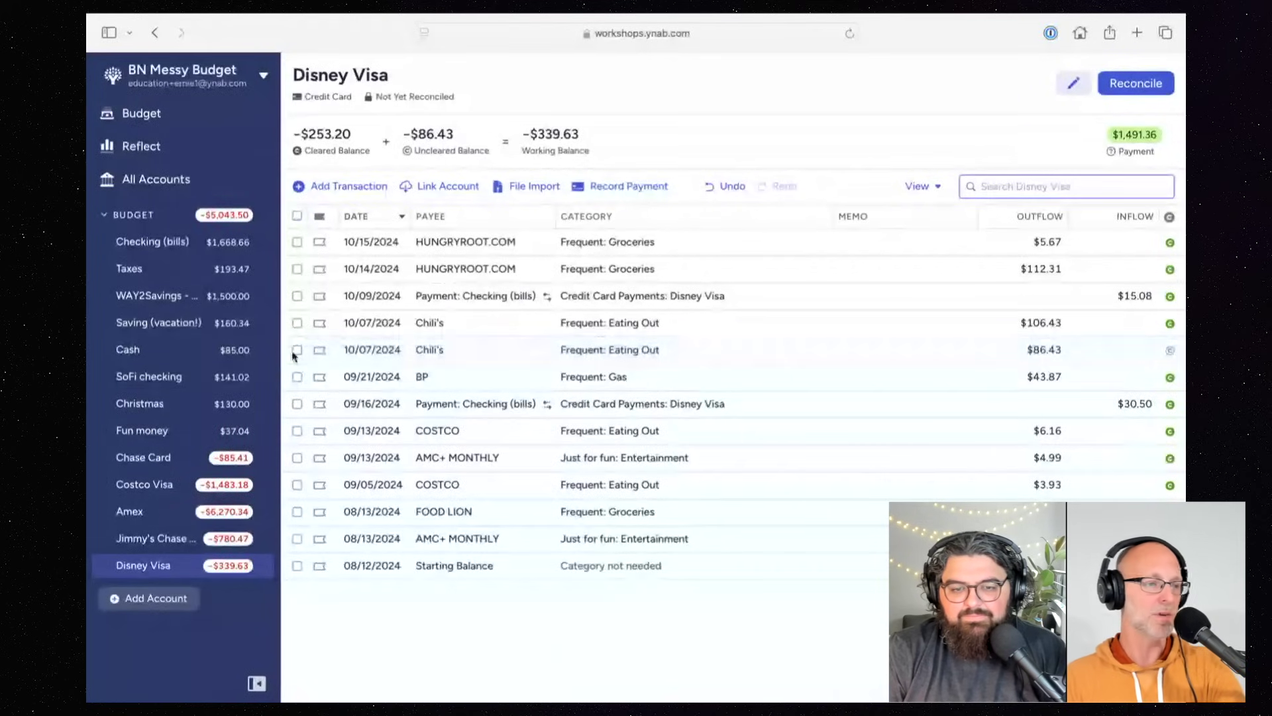
Step: Select both 10/07/2024 Chili's transactions and check whether they can be matched
click(297, 323)
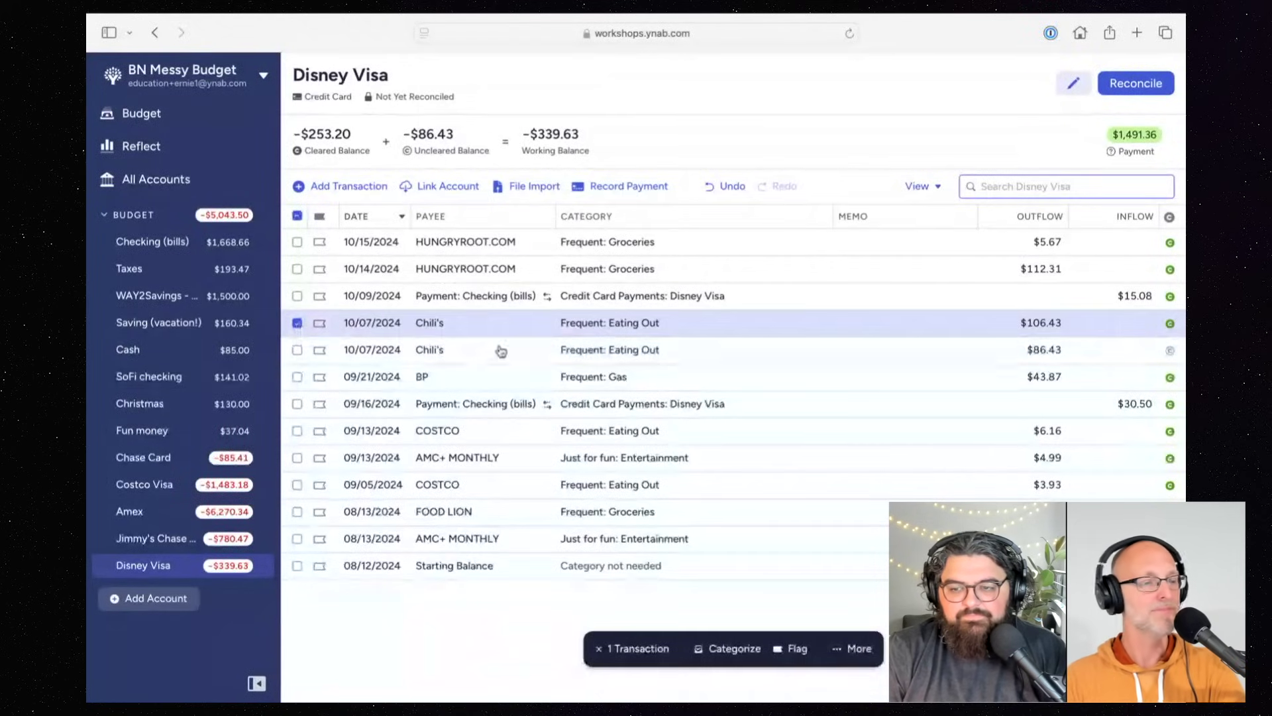
click(297, 350)
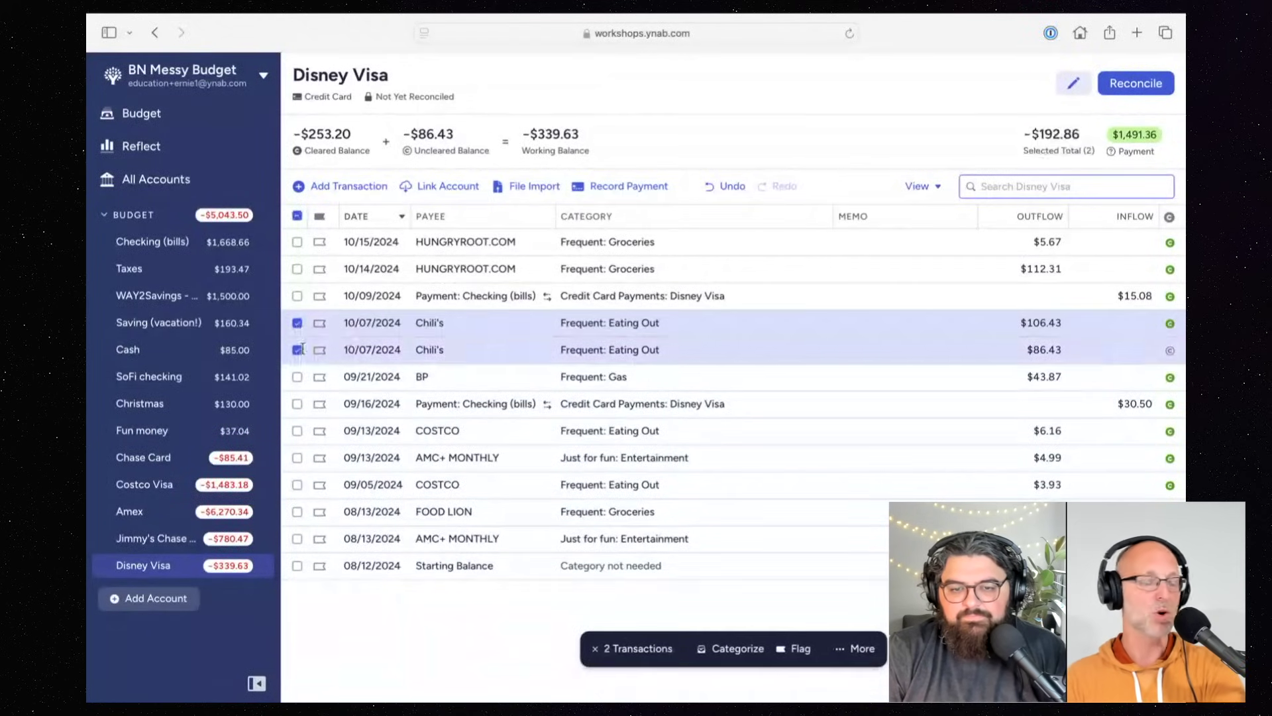
click(855, 648)
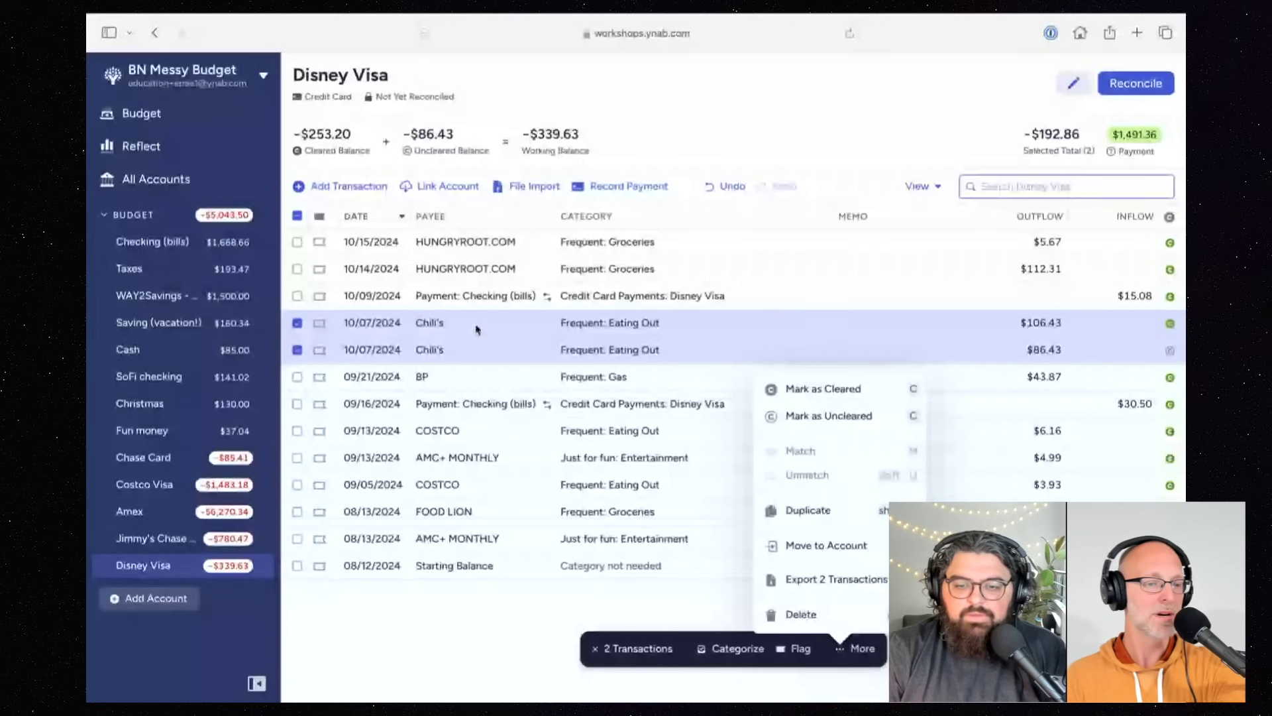
click(300, 360)
Step: Delete the uncleared $86.43 Chili's transaction and reconcile the Disney Visa account by accepting a current balance of -$253.20
click(297, 323)
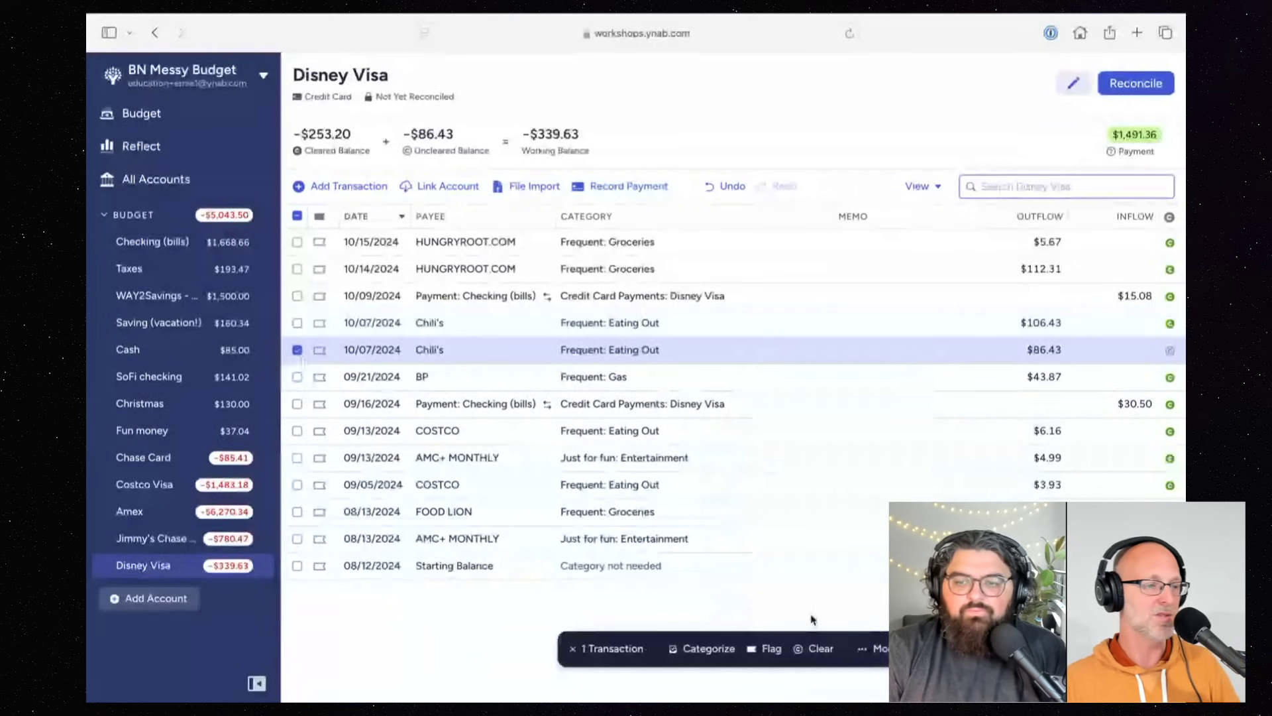
click(871, 648)
click(834, 606)
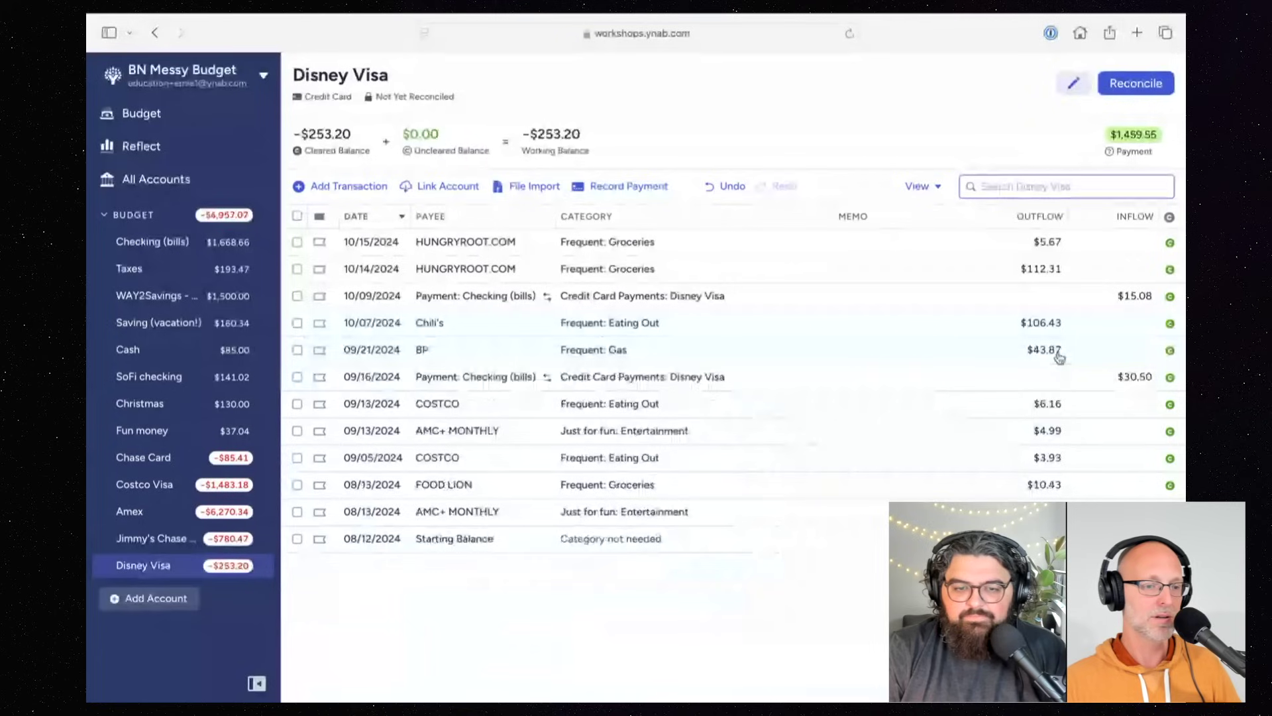
click(1141, 85)
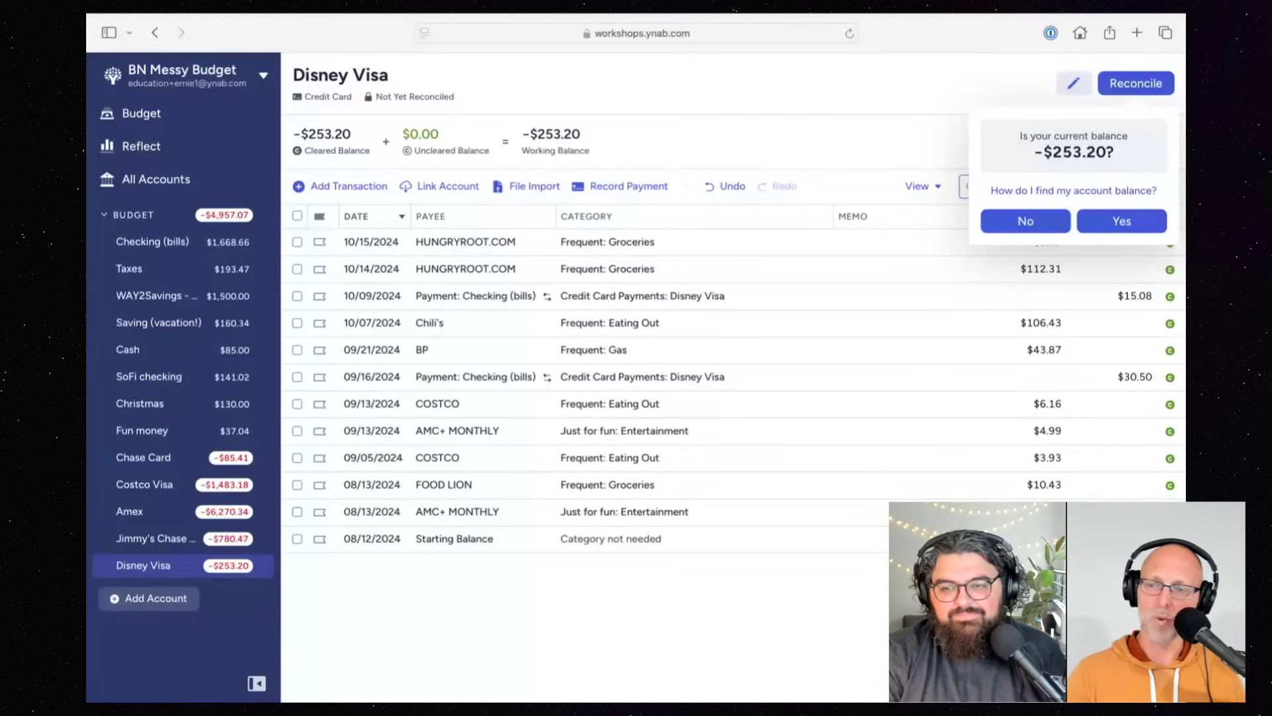
click(1122, 221)
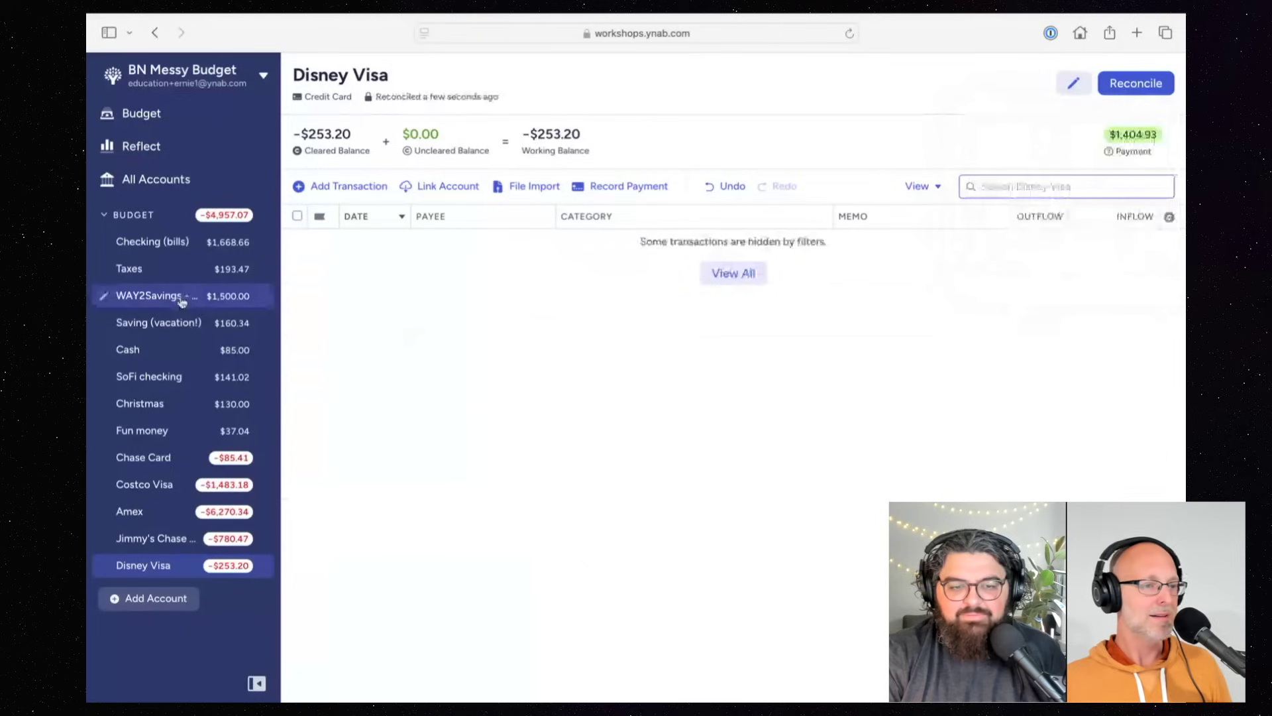
Step: Mark the 10/02/2024 transfer of $500.00 to Checking (bills) as cleared in the WAY2Savings account
click(182, 299)
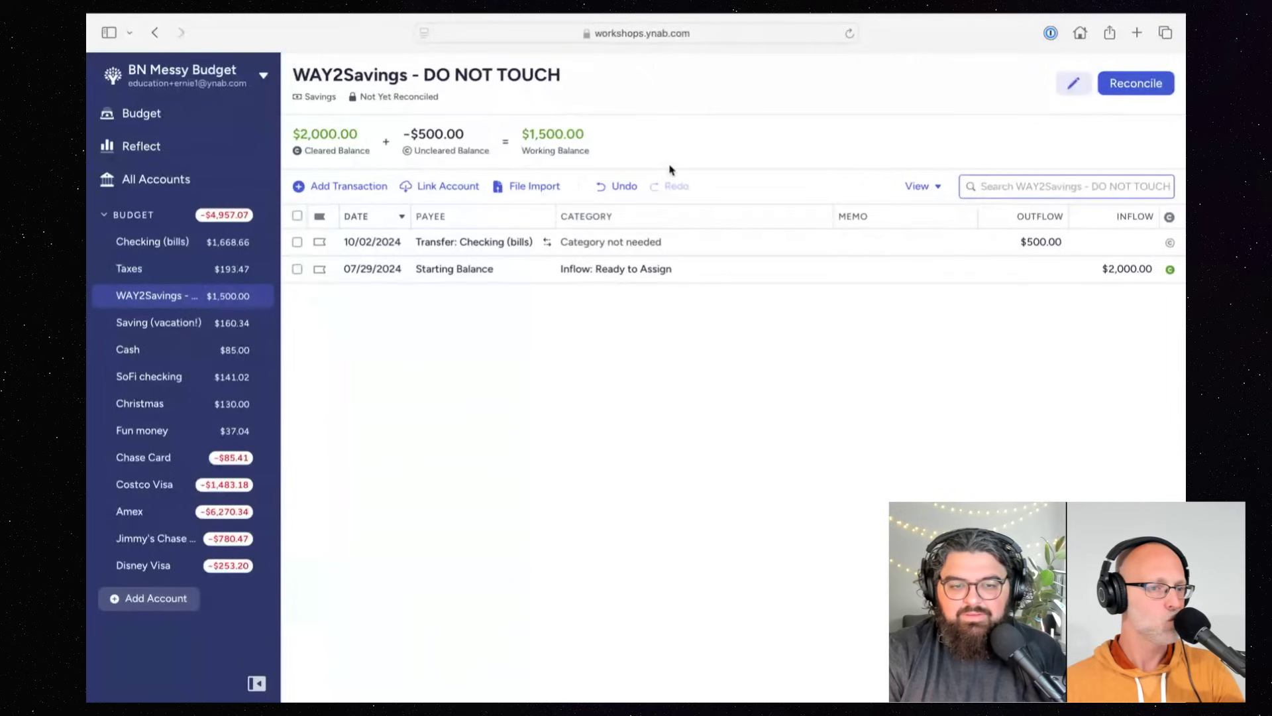
click(1169, 246)
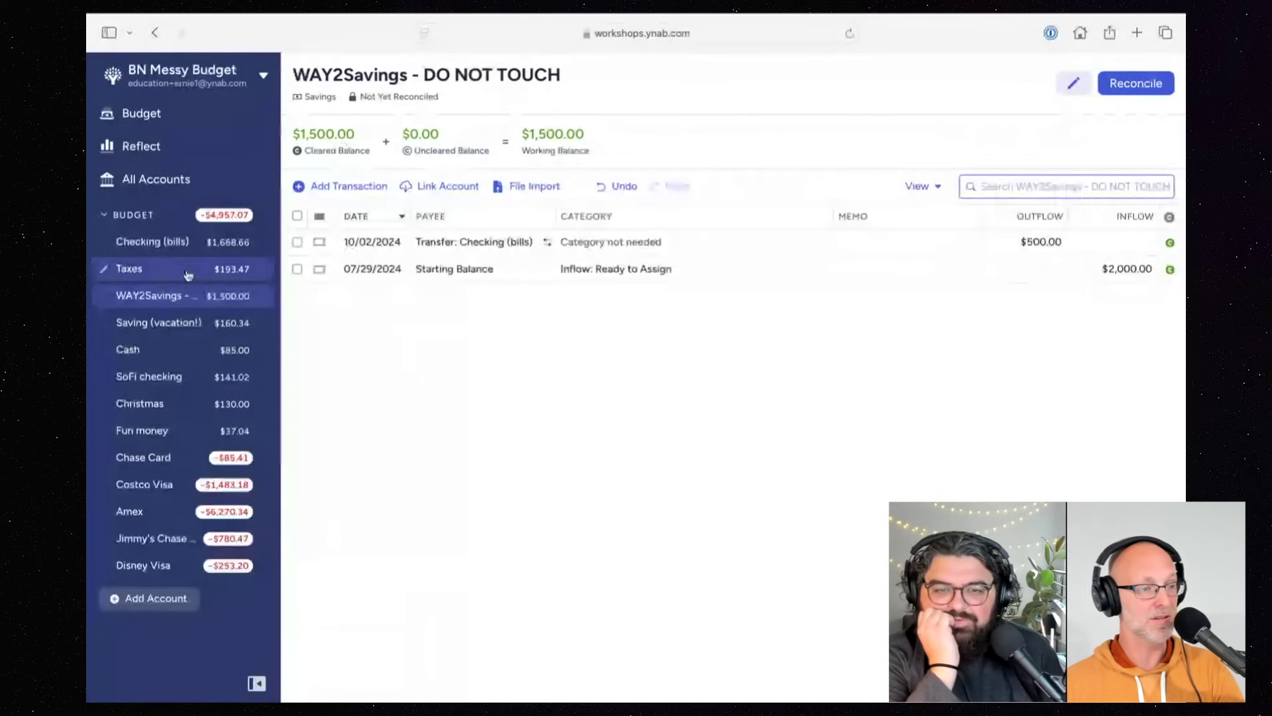
Step: Search the transactions of all accounts for 800, and clear the search
click(160, 185)
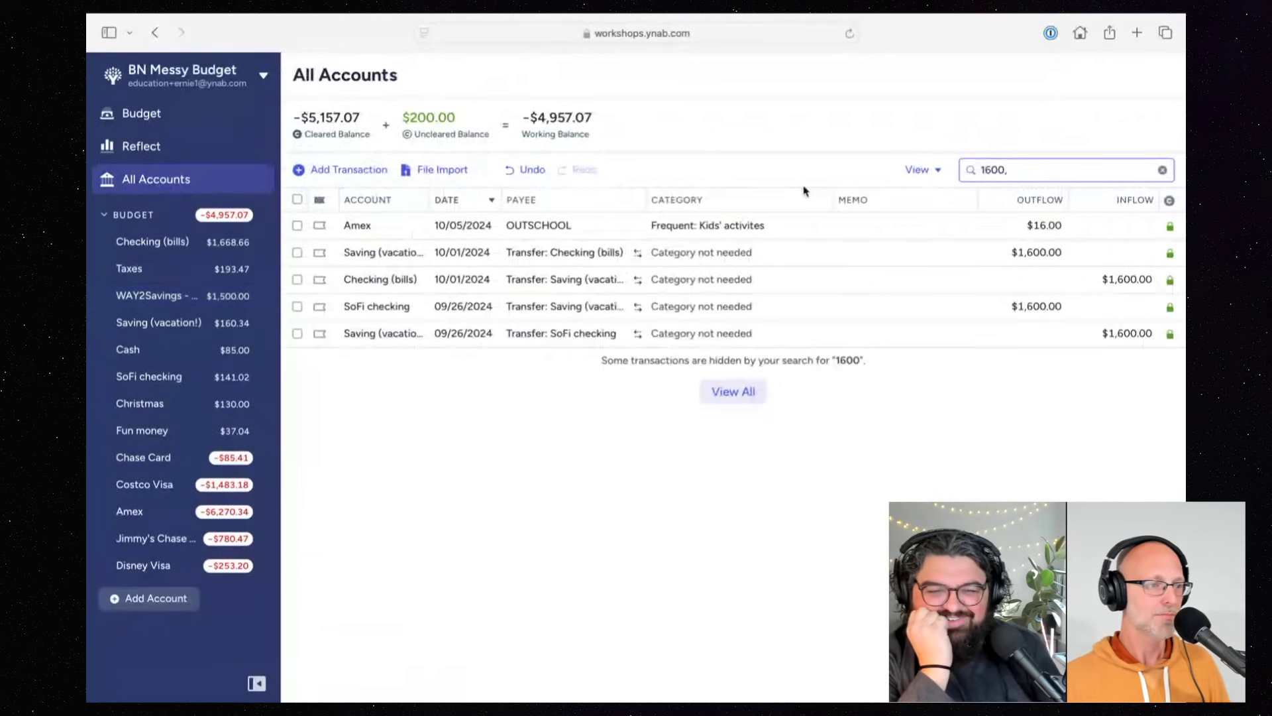
triple_click(1024, 170)
text(8)
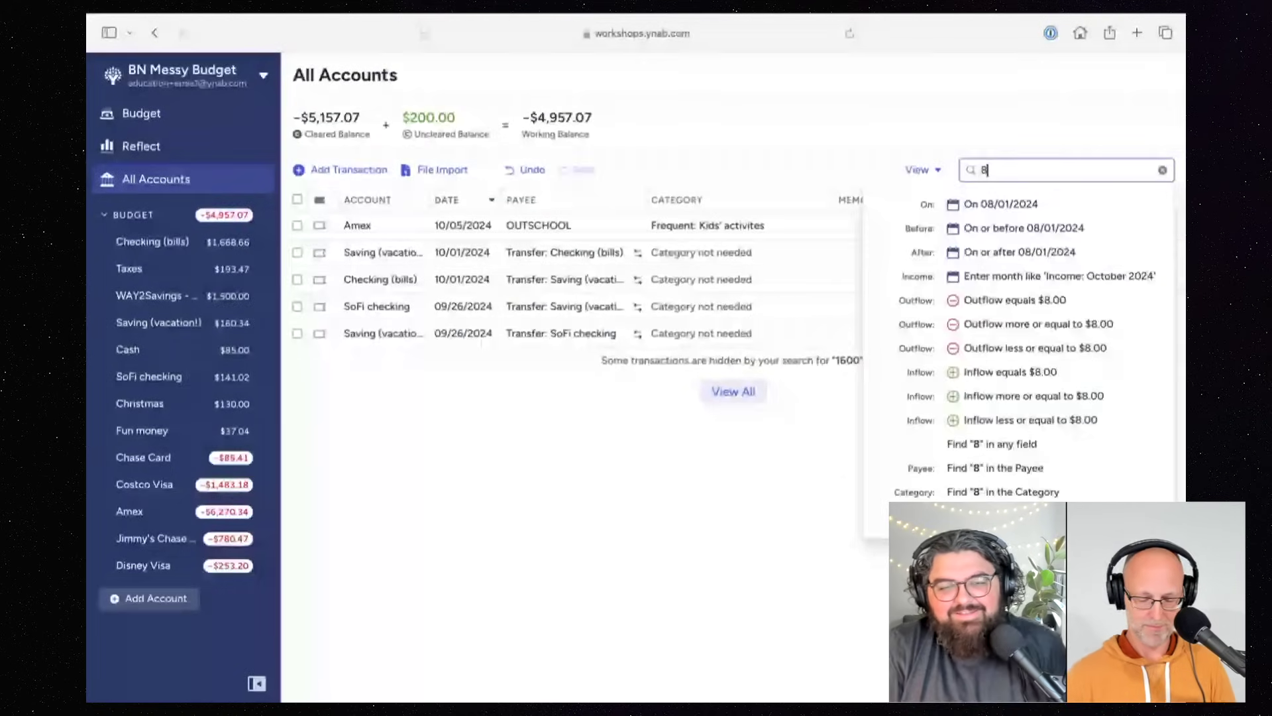
text(00,)
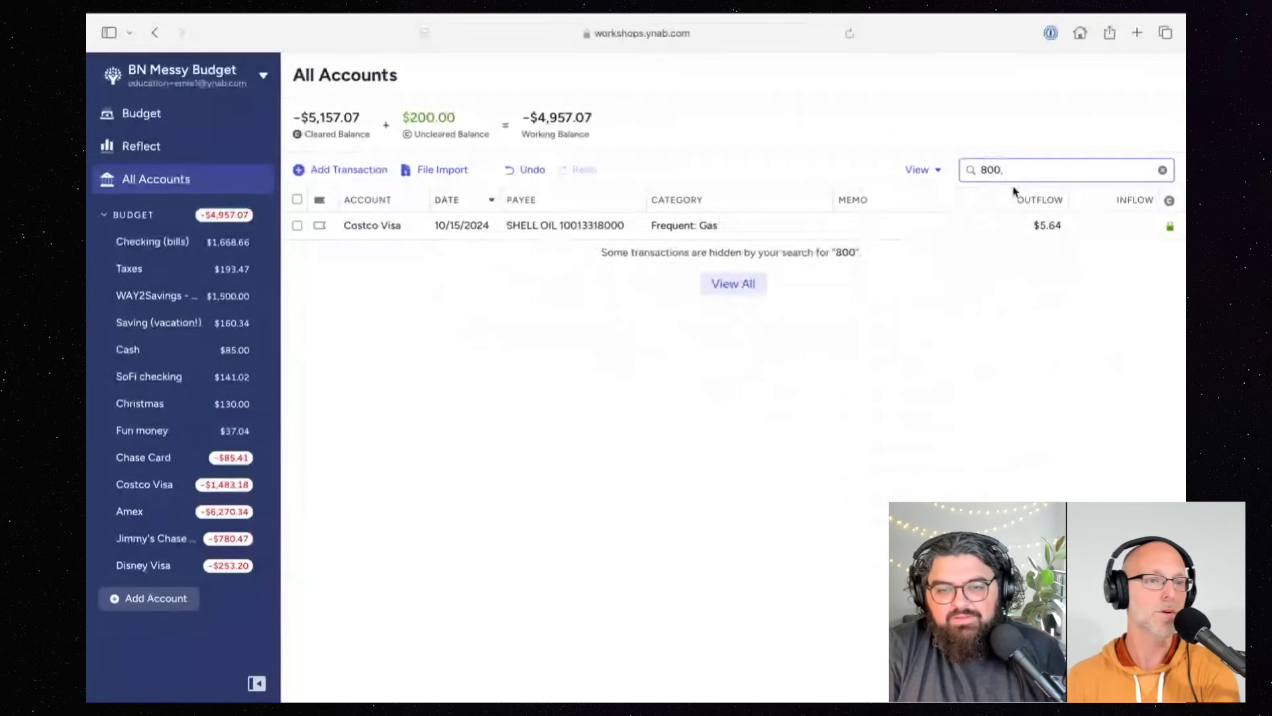
click(1162, 169)
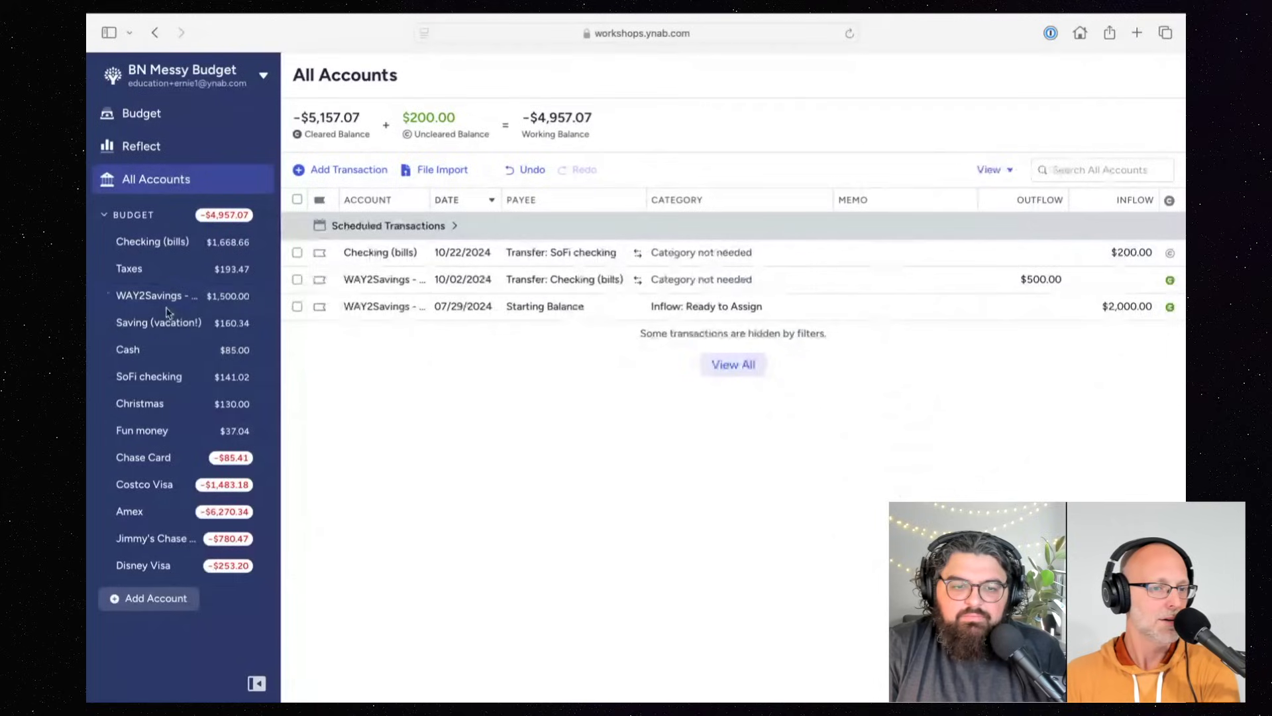
Step: Check the Saving (vacation!), Cash, Taxes and WAY2Savings accounts for unreconciled transactions
click(160, 326)
click(160, 349)
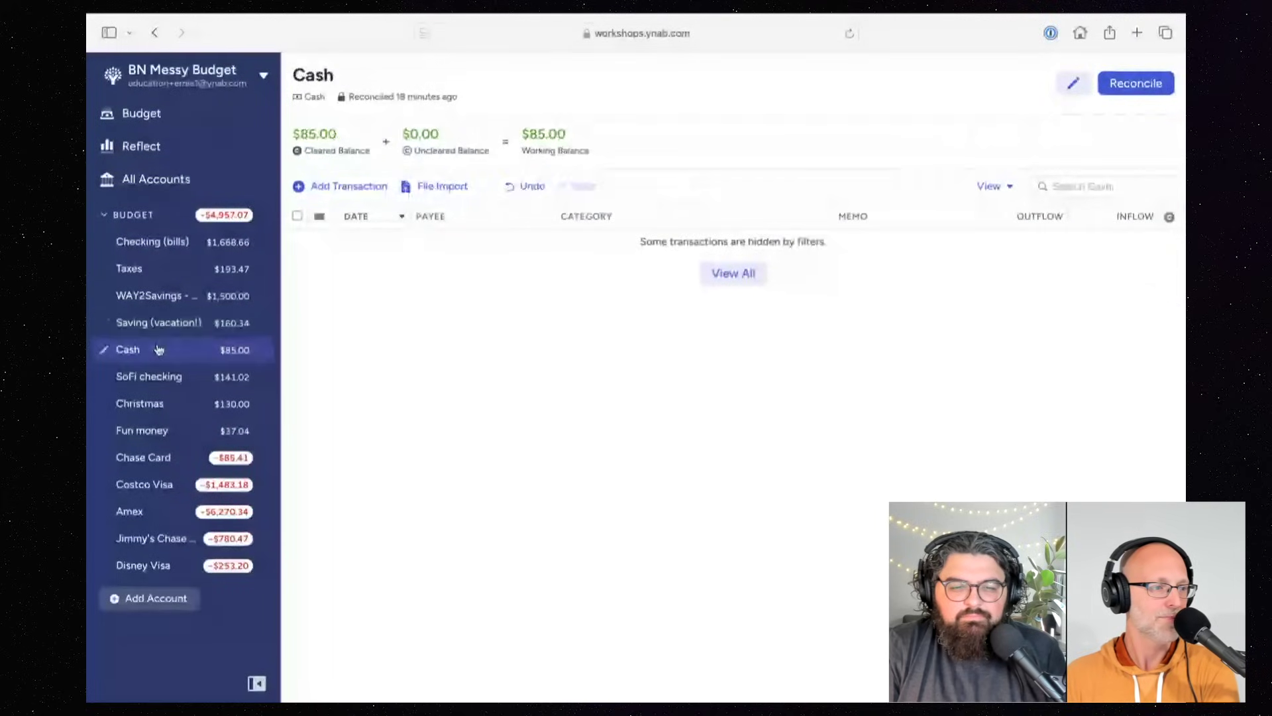
click(163, 273)
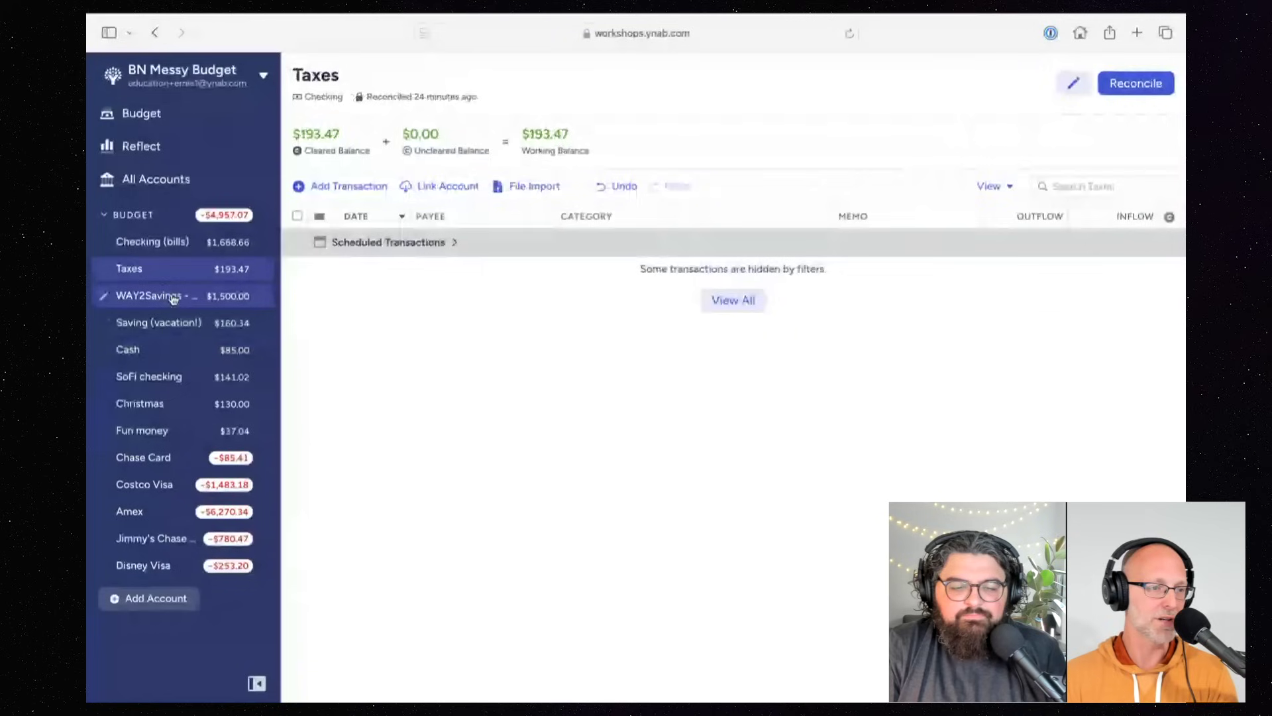
click(173, 300)
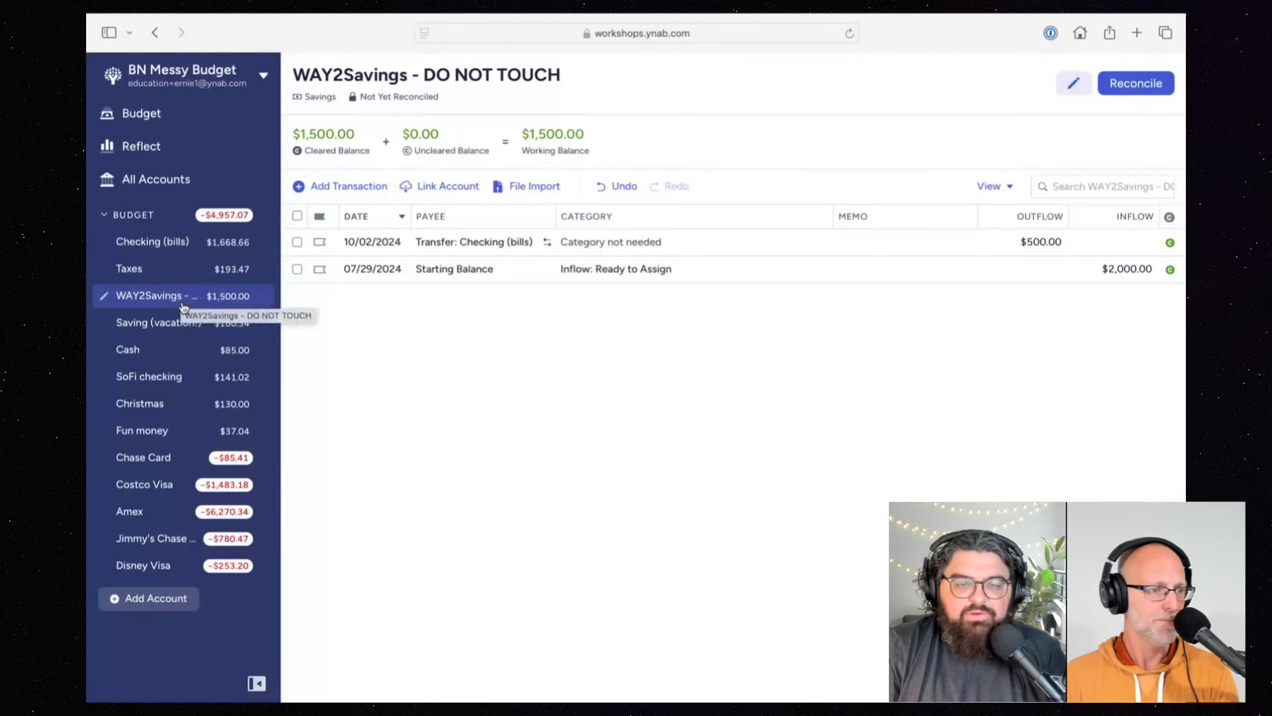
Step: Show all transactions of the Checking (bills) account, look through them for savings transfers and select the 09/17/2024 RECURRING TRANSFER
click(163, 250)
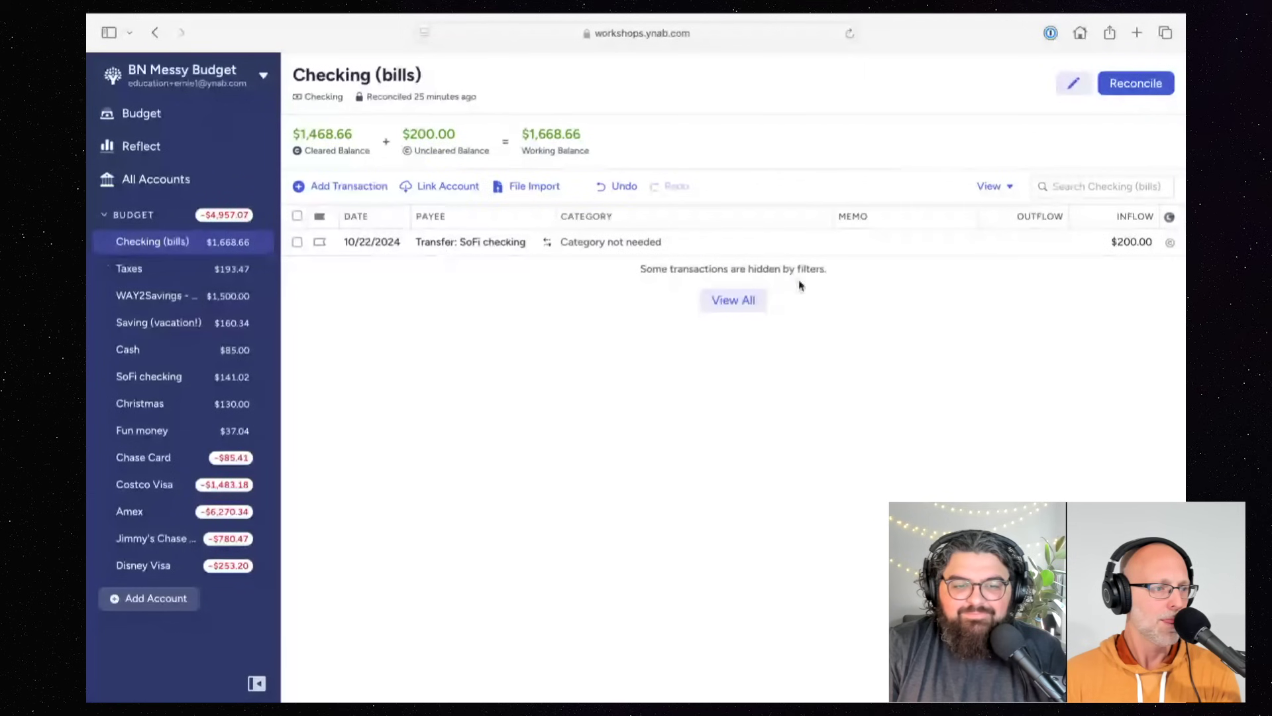
click(734, 302)
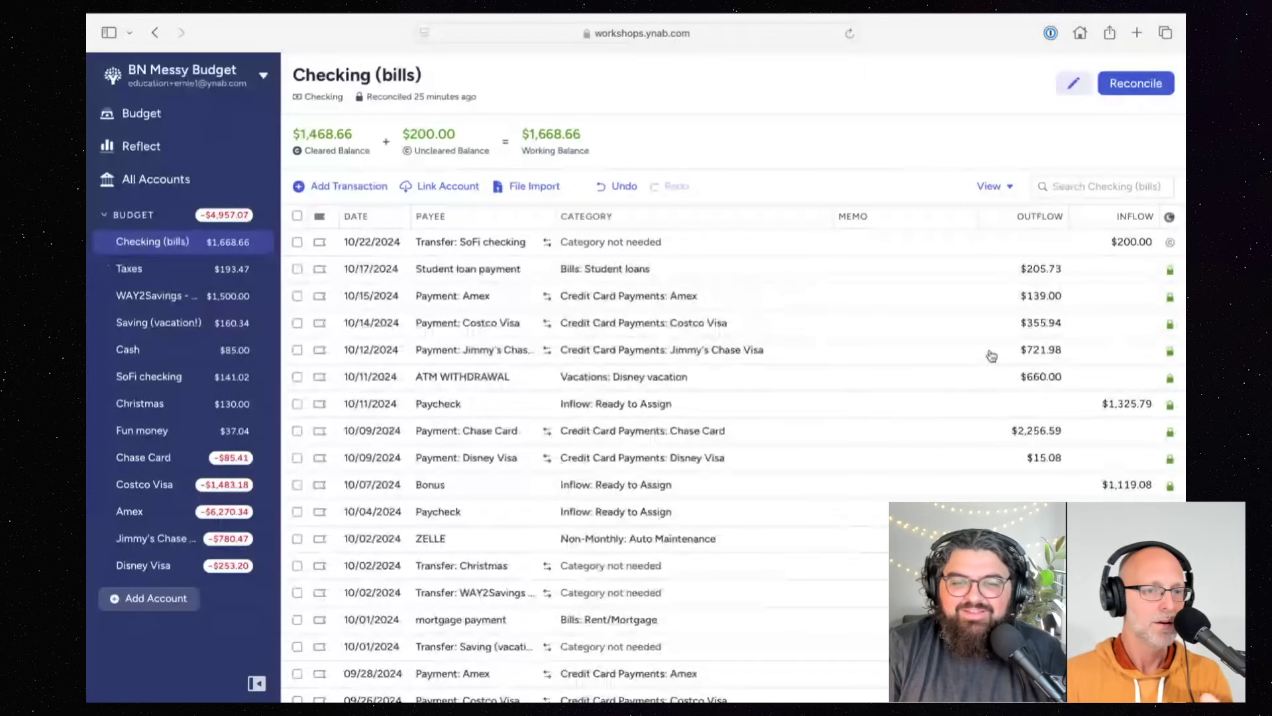
scroll(992, 356, down, 3)
scroll(941, 402, down, 3)
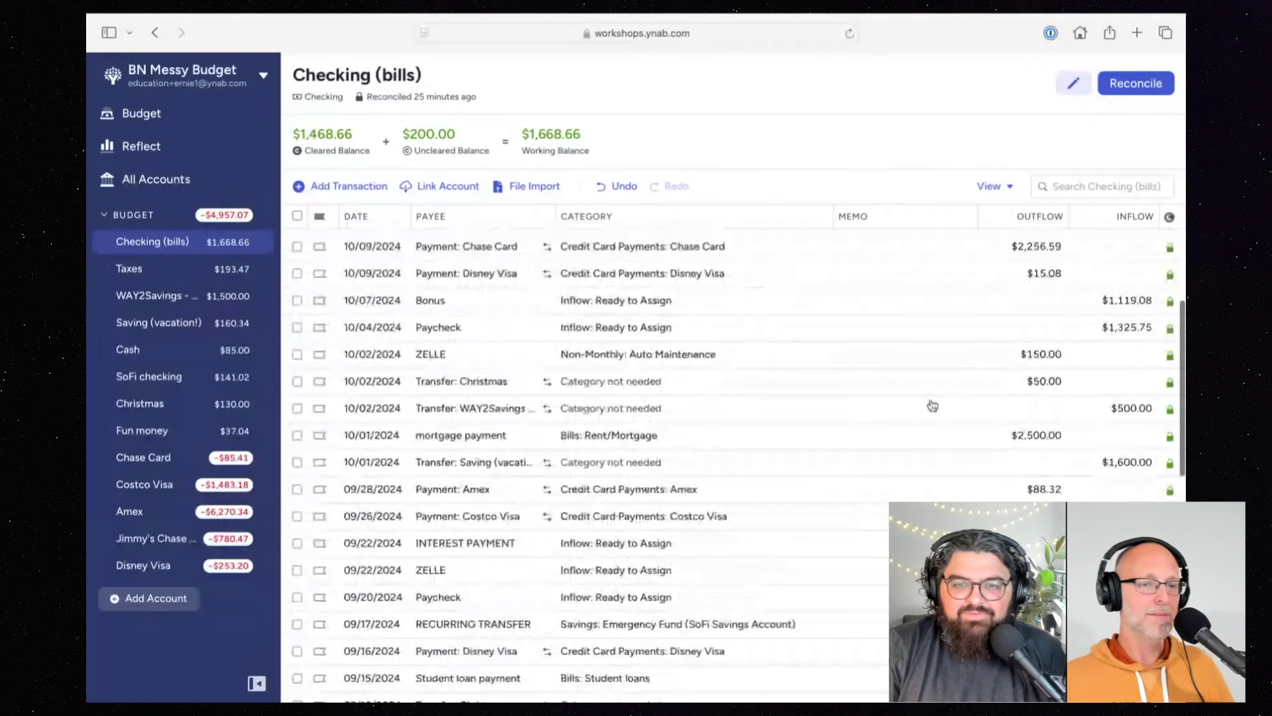
scroll(933, 406, down, 2)
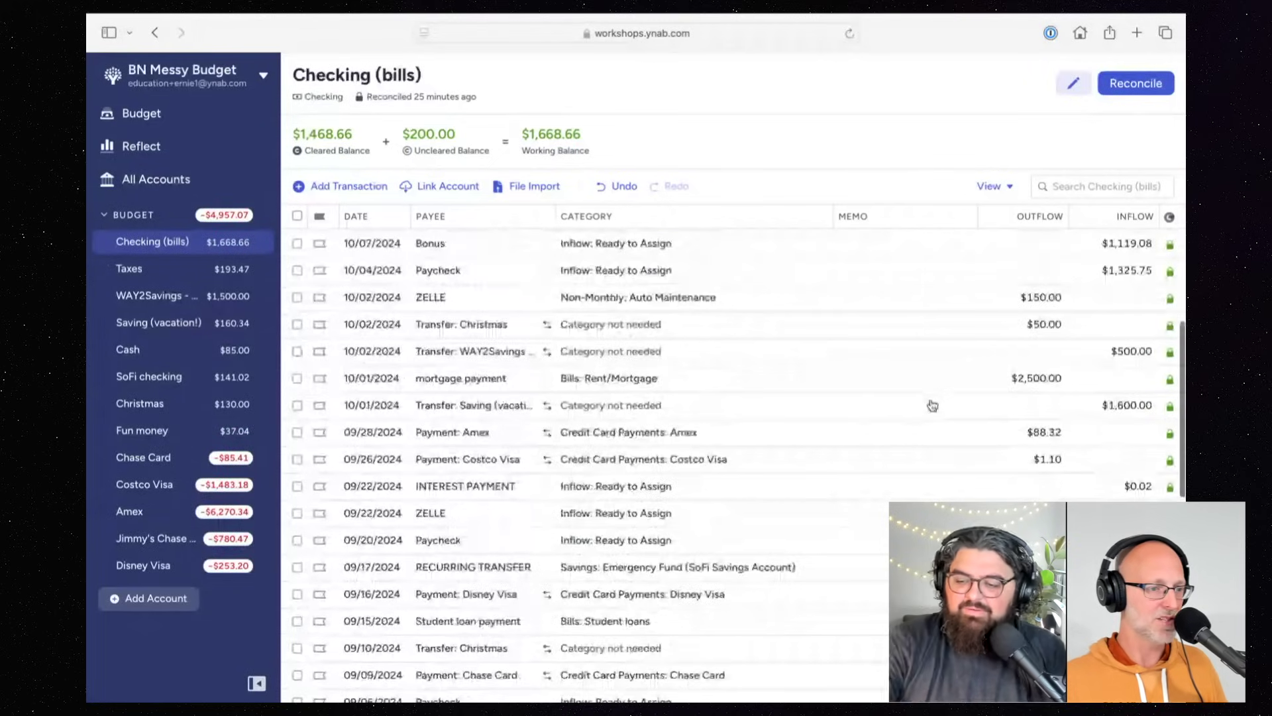
scroll(644, 366, down, 1)
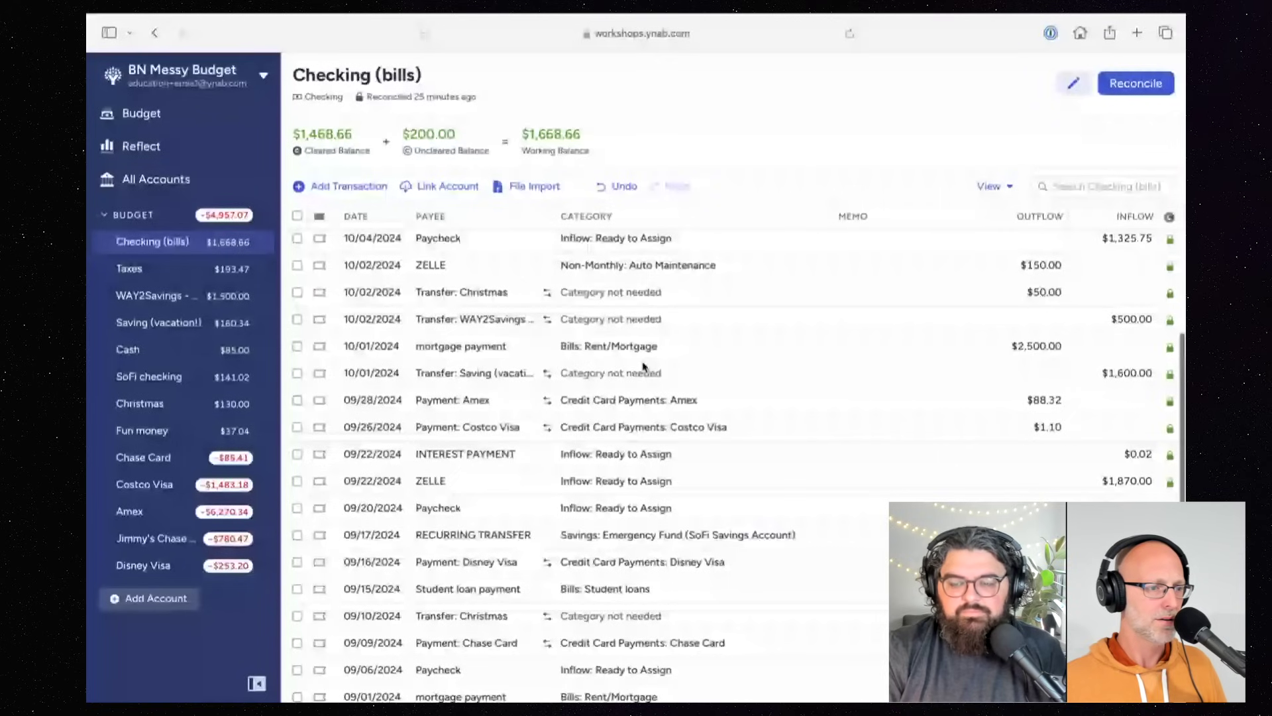
scroll(644, 366, down, 1)
scroll(644, 367, down, 3)
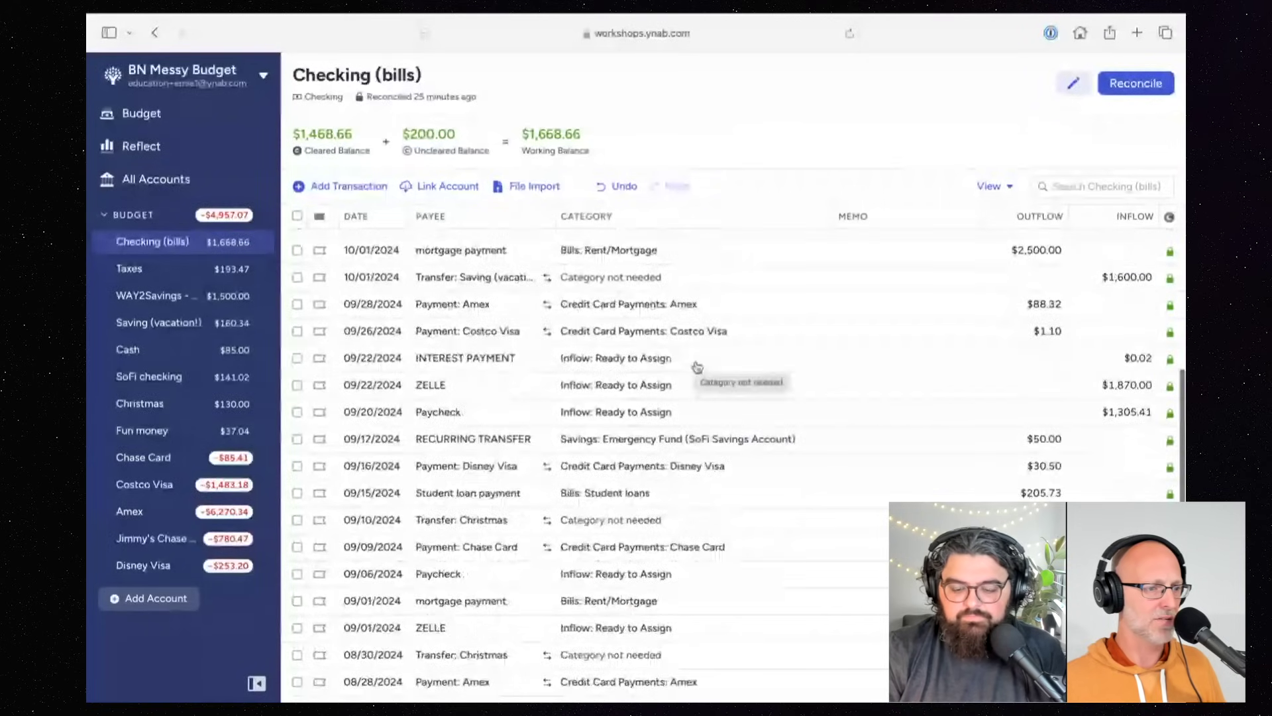
scroll(697, 366, down, 1)
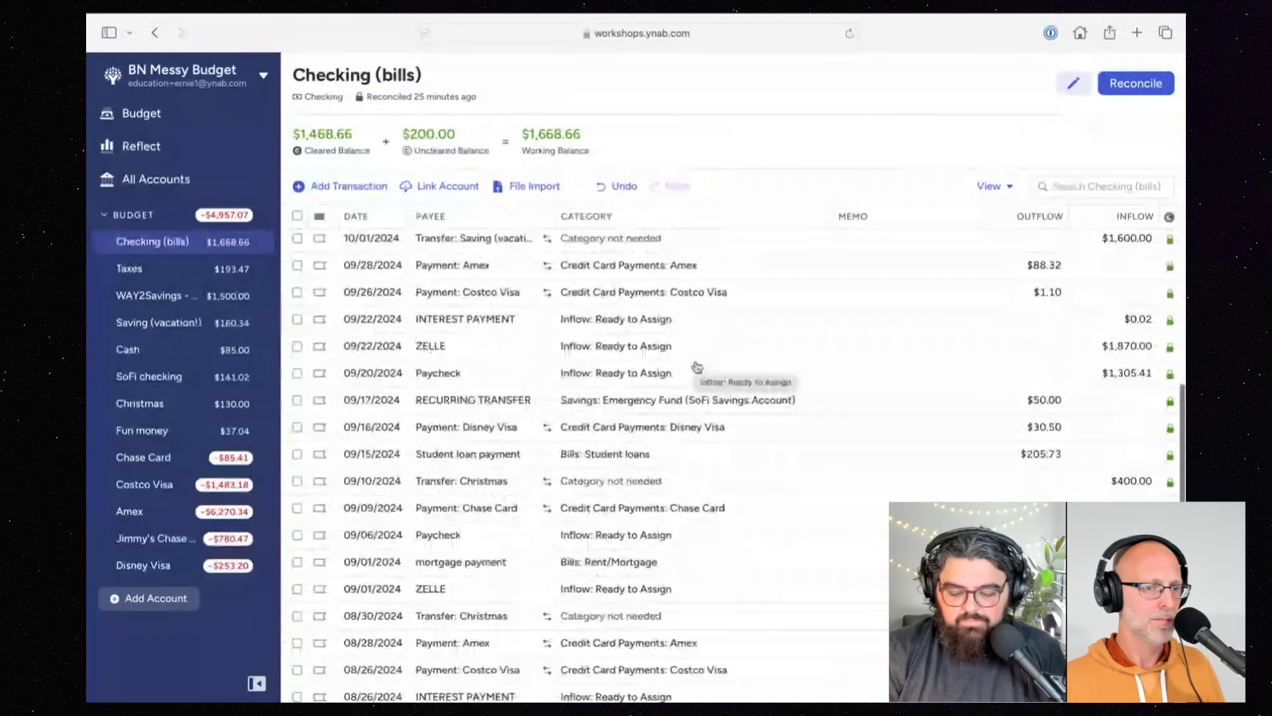
scroll(699, 398, down, 1)
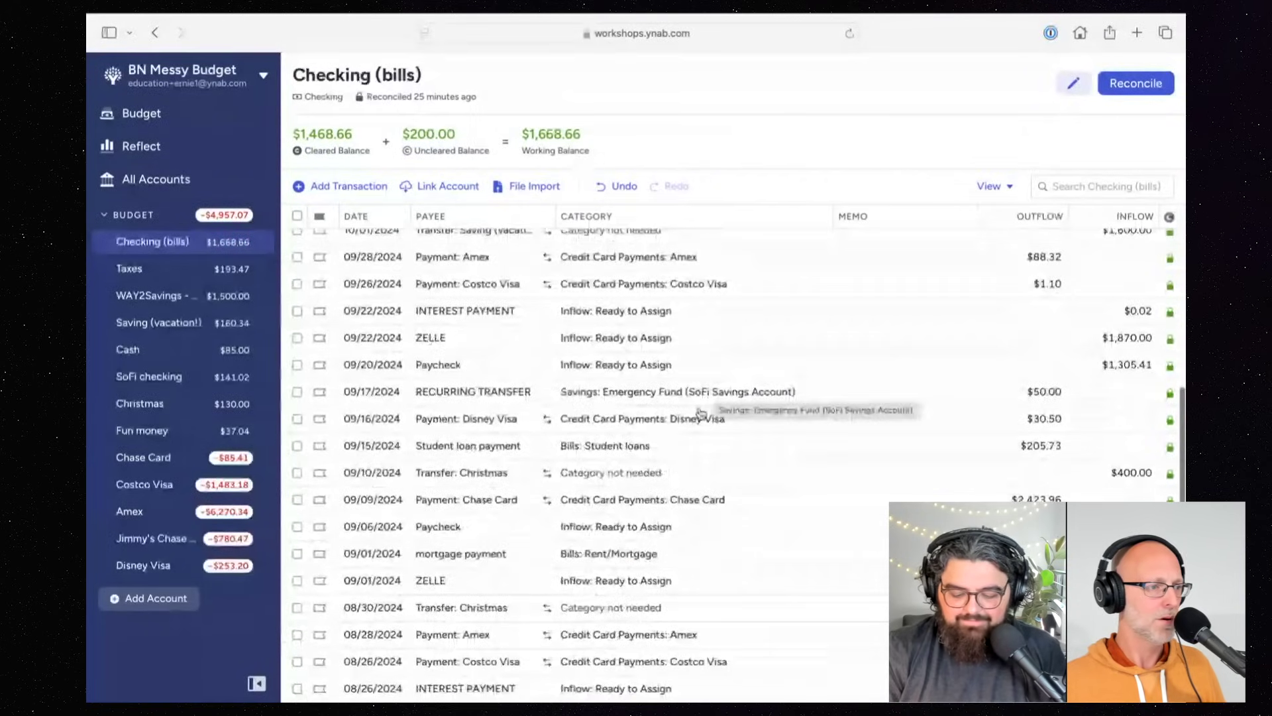
click(299, 392)
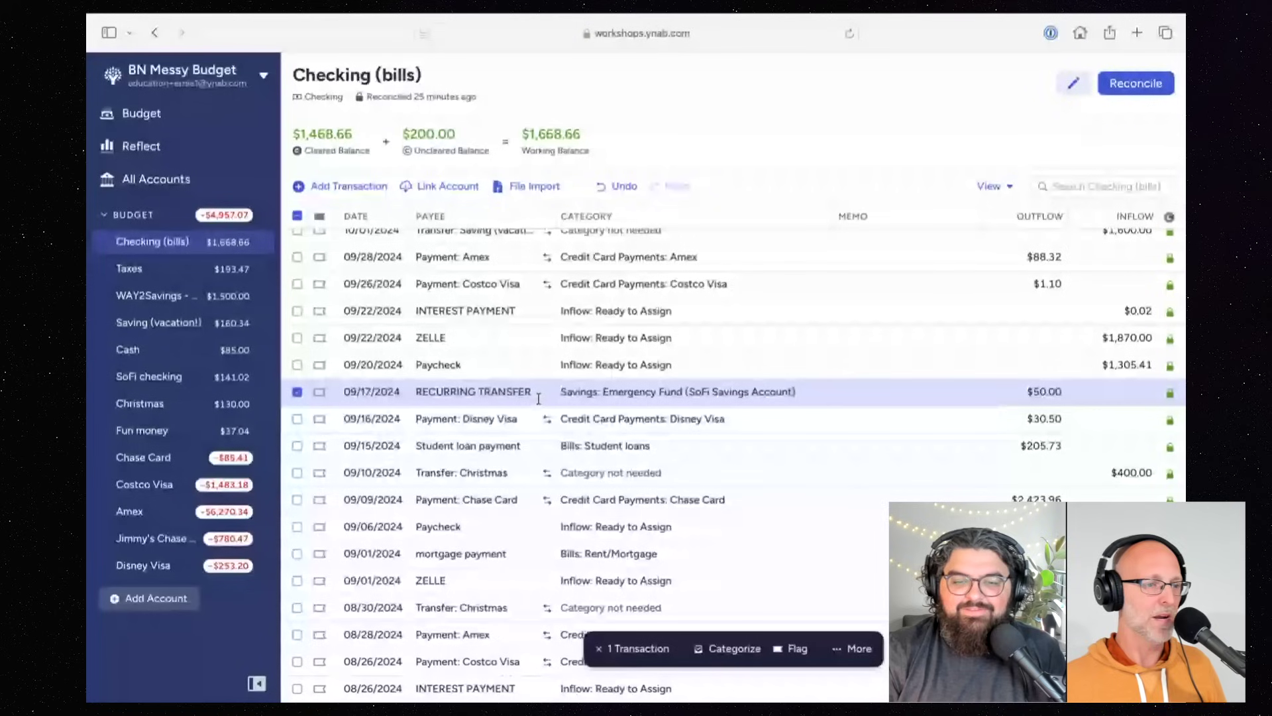
scroll(539, 398, down, 2)
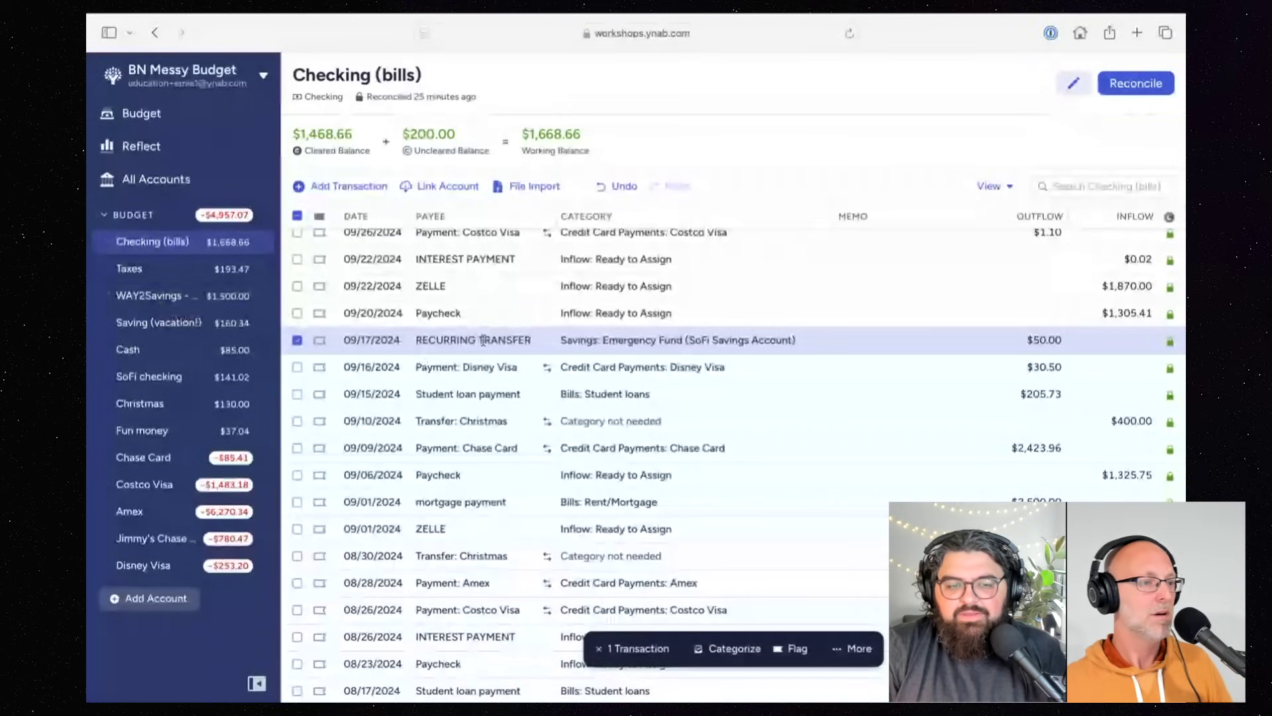
scroll(483, 340, down, 1)
scroll(433, 312, up, 1)
Step: Inspect the Emergency Fund (SoFi Savings Account) category in the October 2024 budget
key(super+bracketleft)
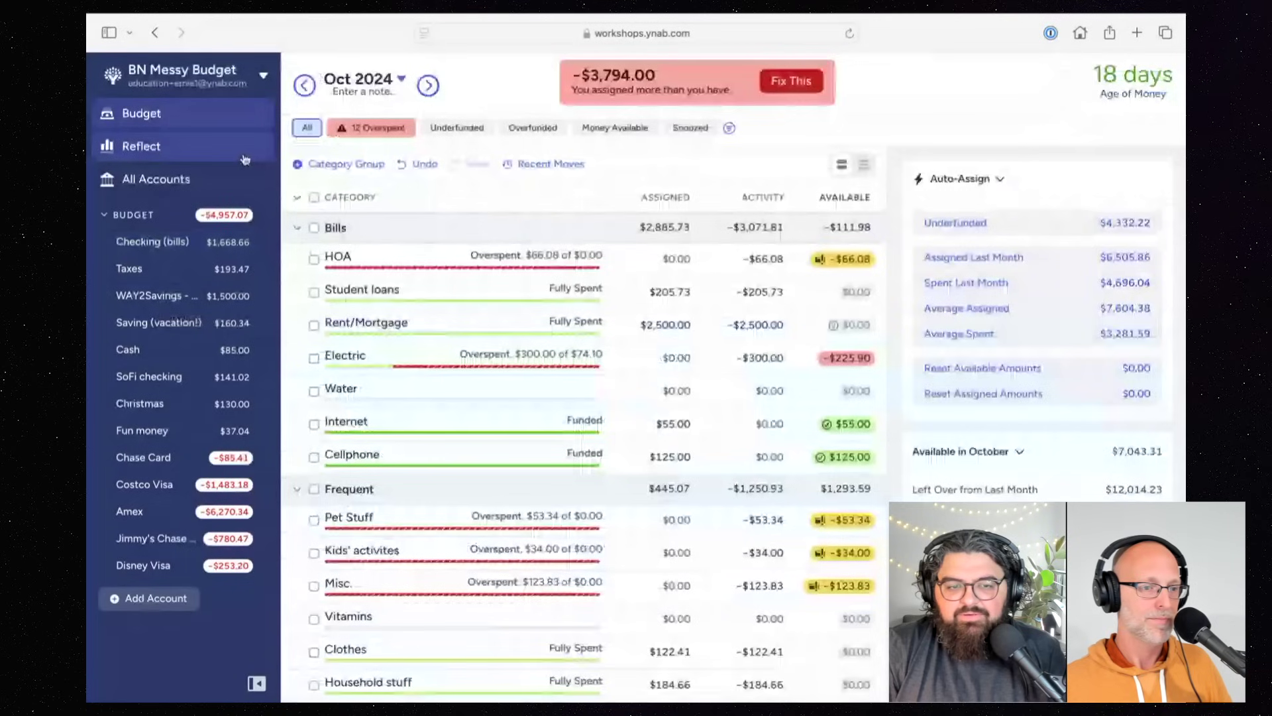
scroll(475, 429, down, 5)
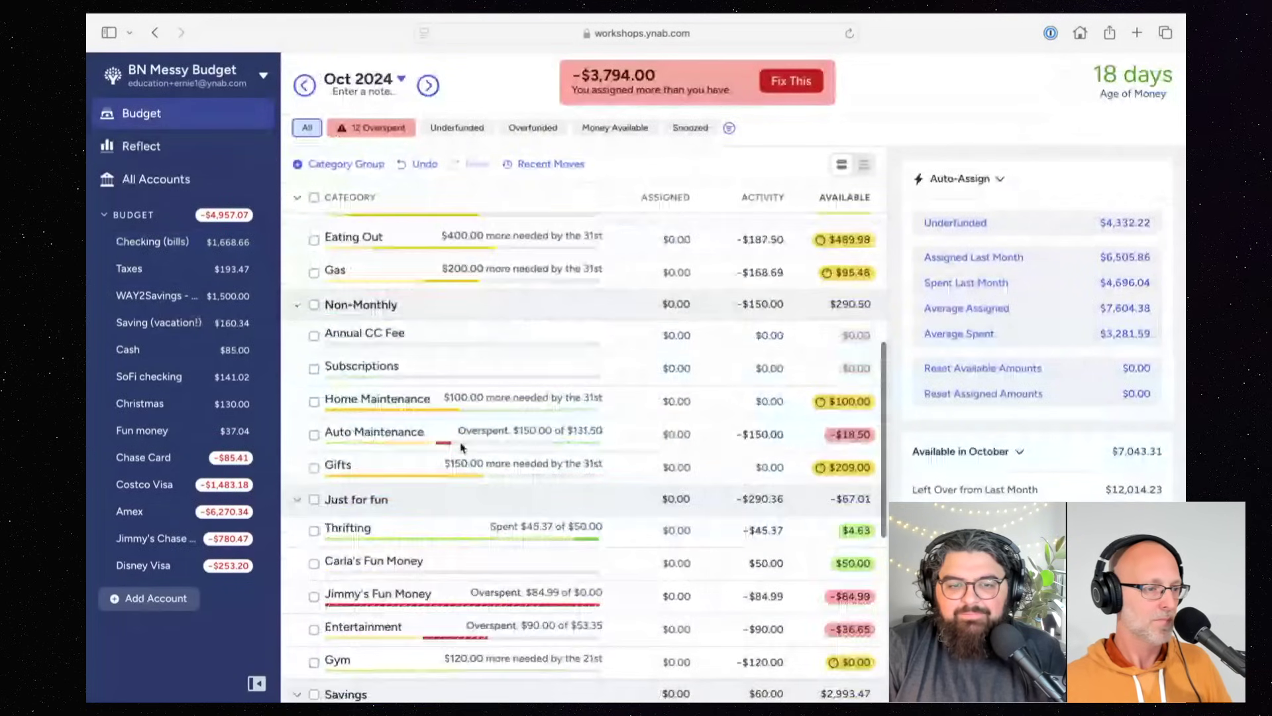
scroll(460, 457, down, 2)
scroll(456, 479, down, 2)
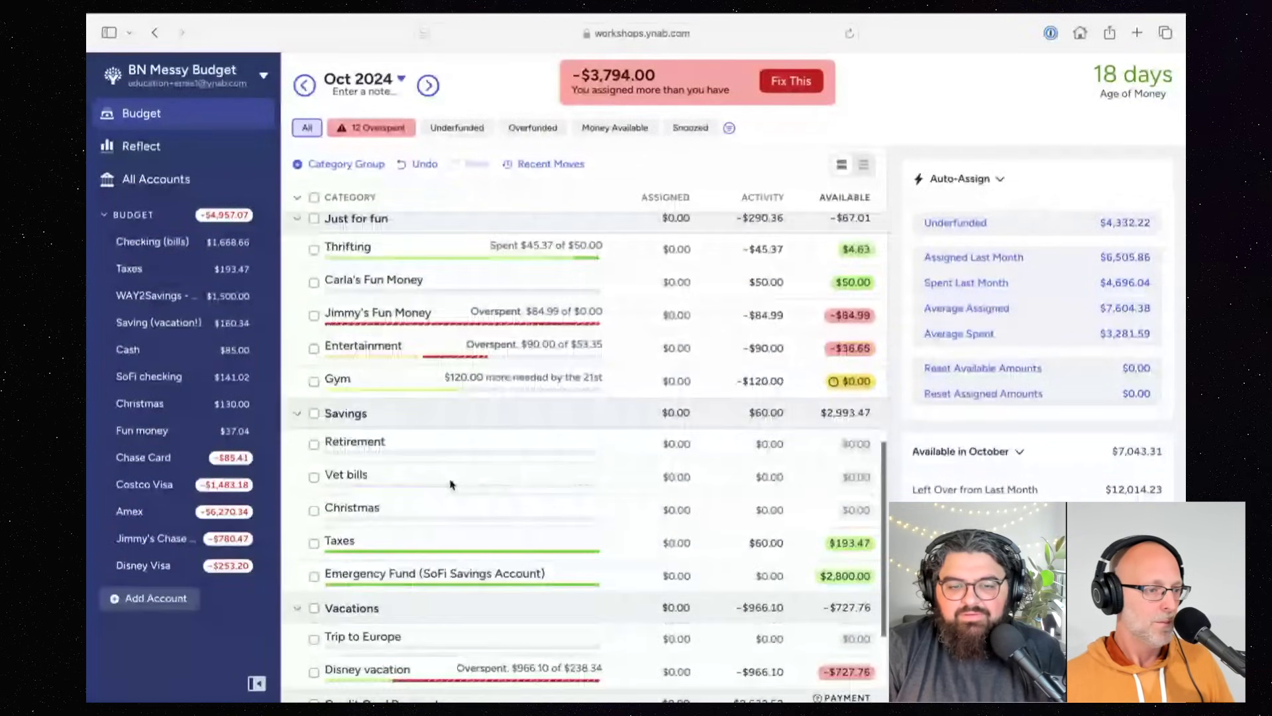
click(314, 577)
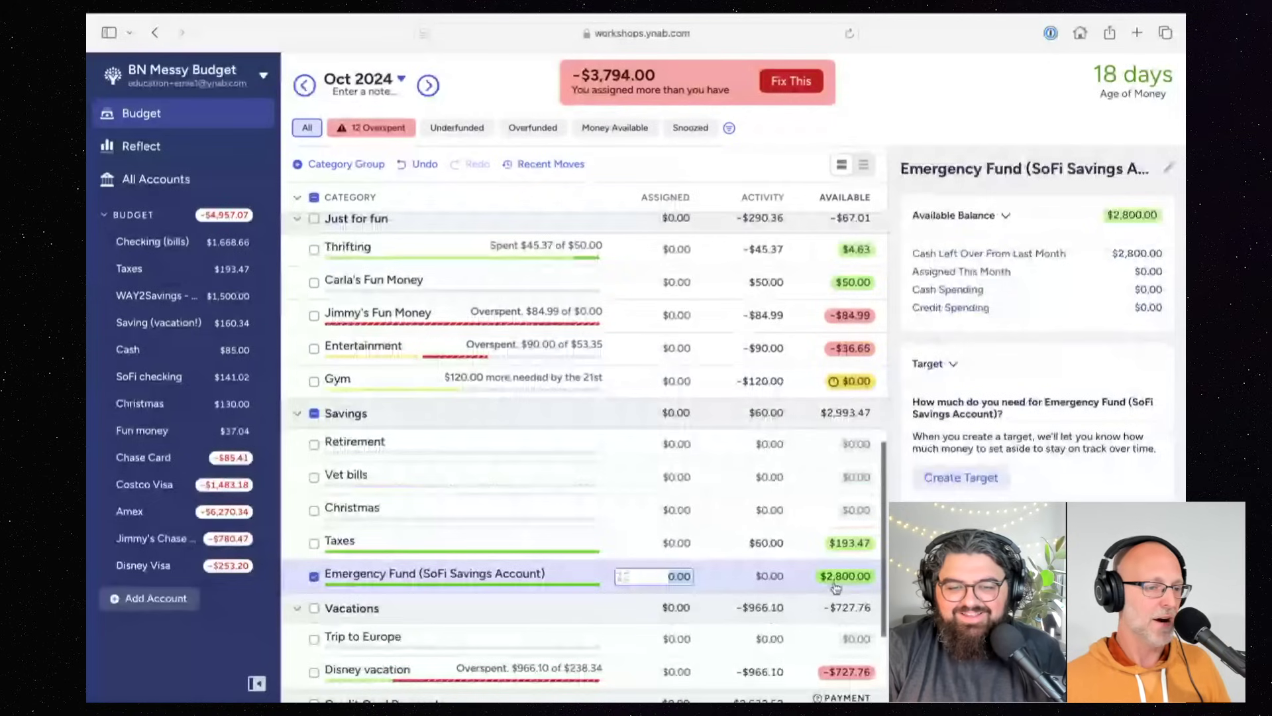
Step: Change the 09/17/2024 RECURRING TRANSFER in Checking (bills) to a transfer to WAY2Savings - DO NOT TOUCH, and mark it cleared in that account
click(178, 245)
scroll(527, 430, down, 1)
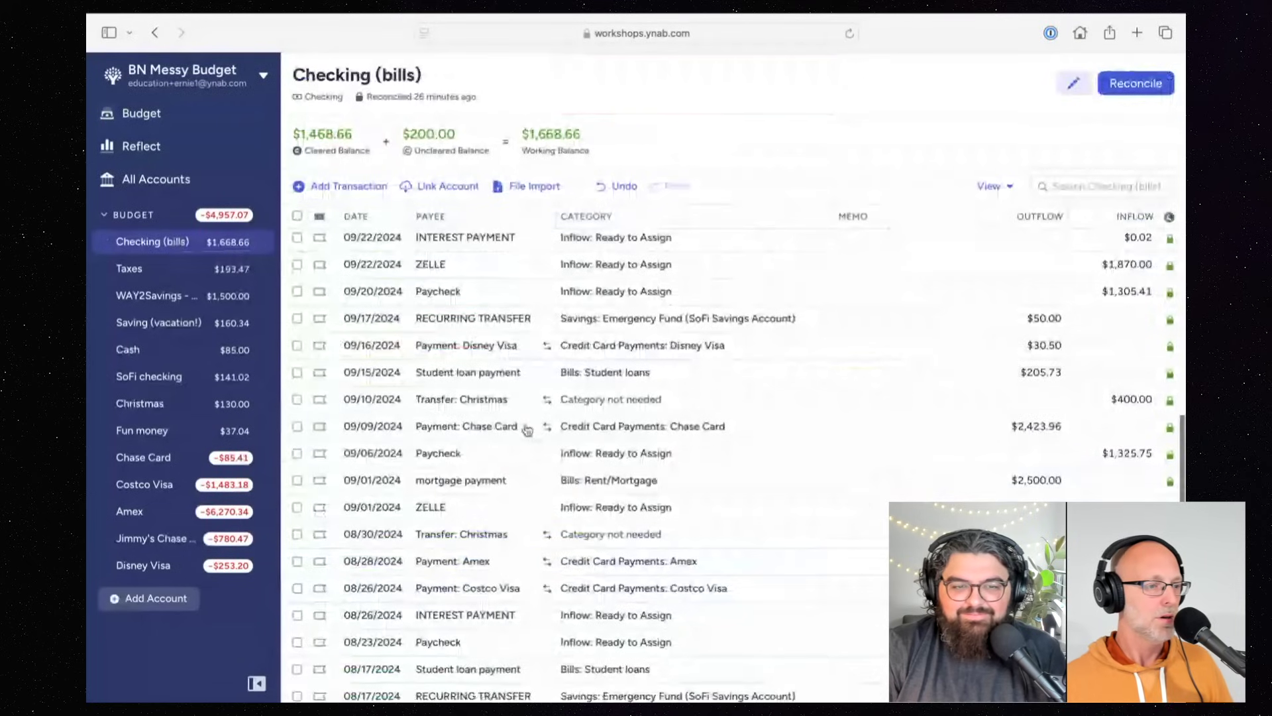
scroll(527, 431, down, 1)
click(297, 290)
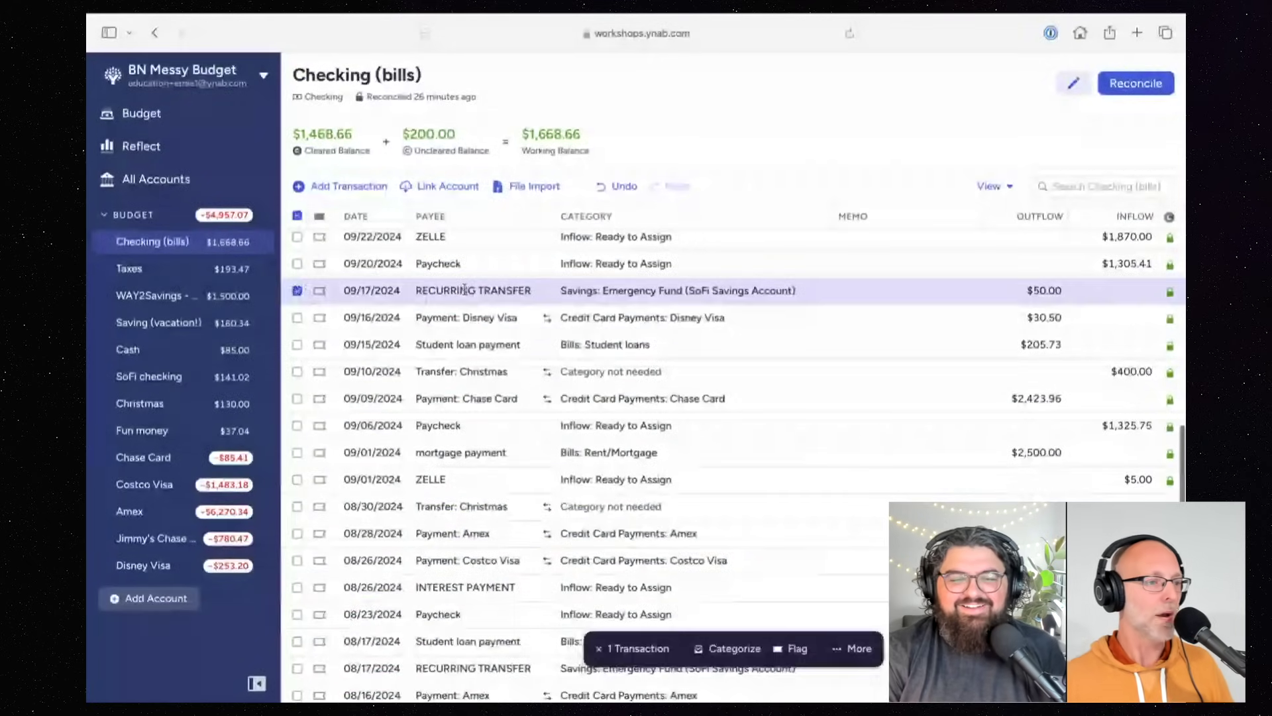
click(464, 290)
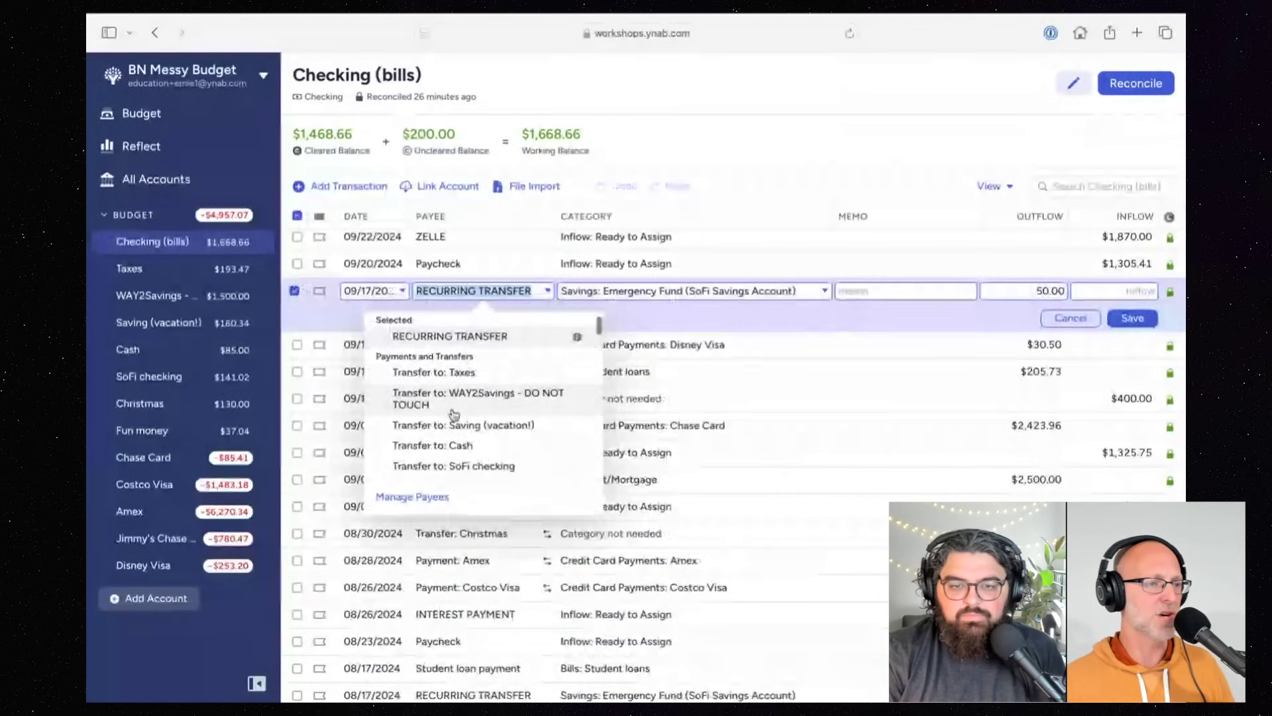
scroll(454, 414, down, 1)
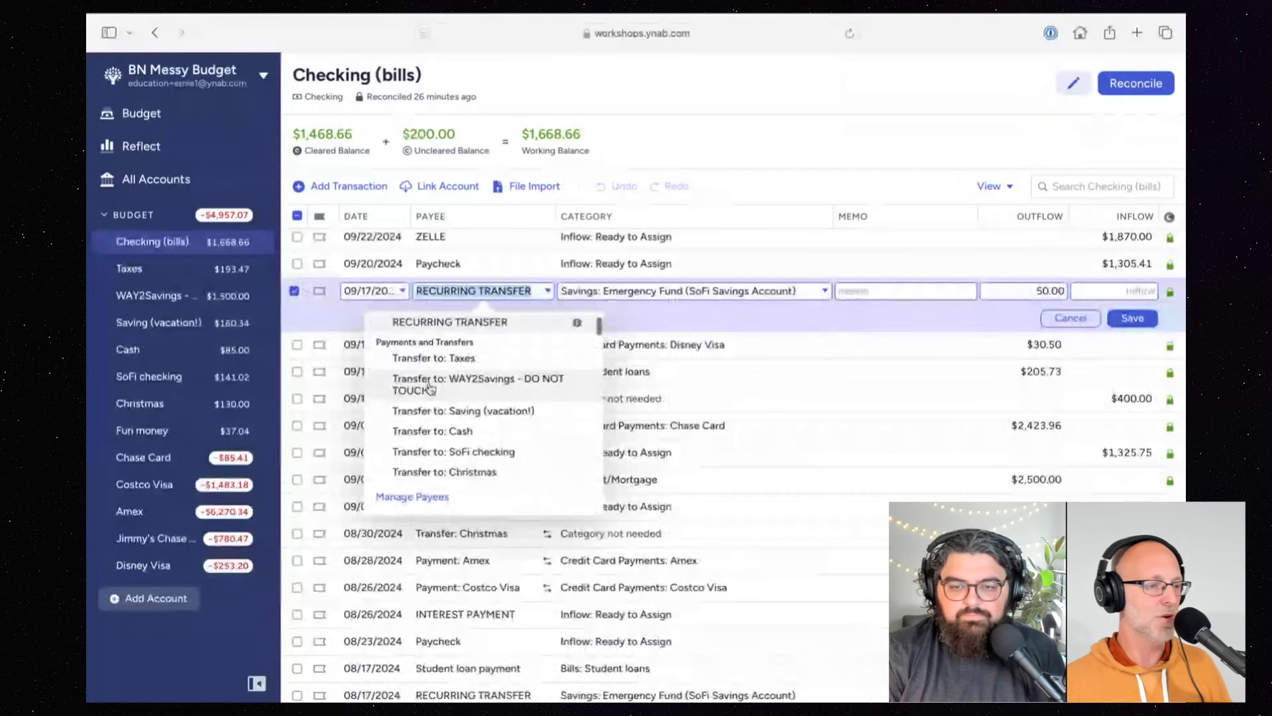
click(430, 389)
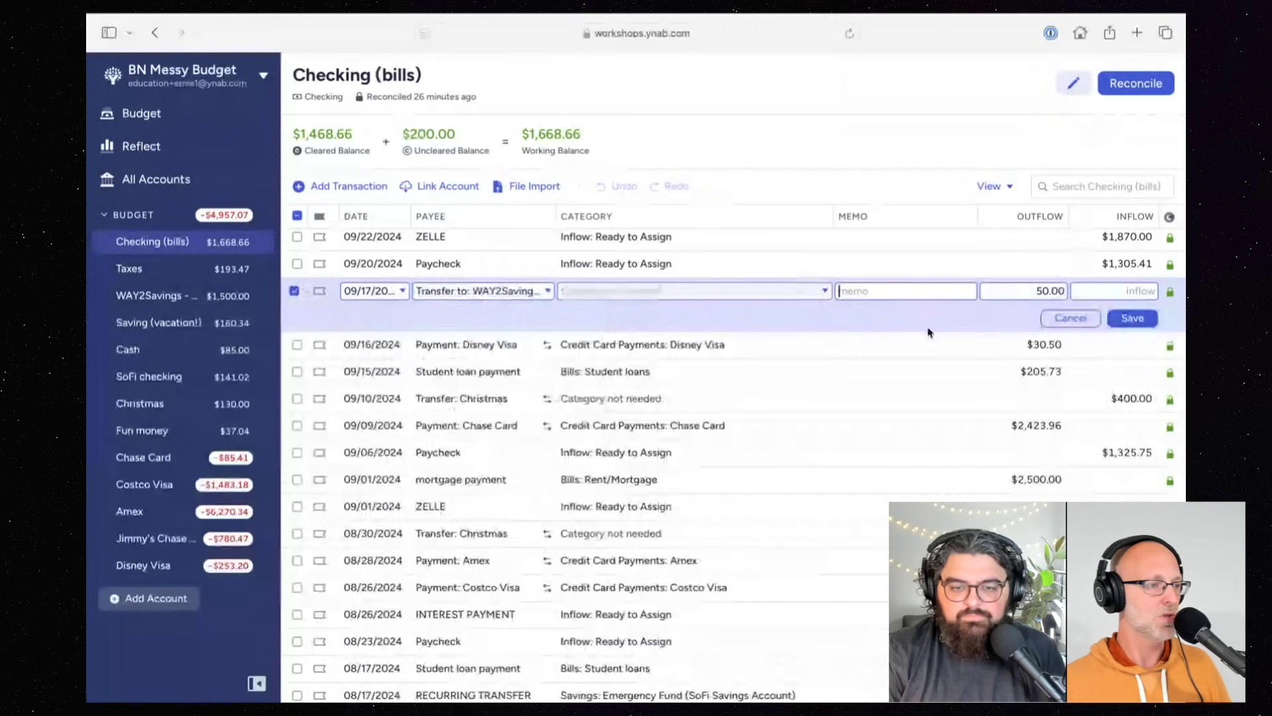
click(1149, 321)
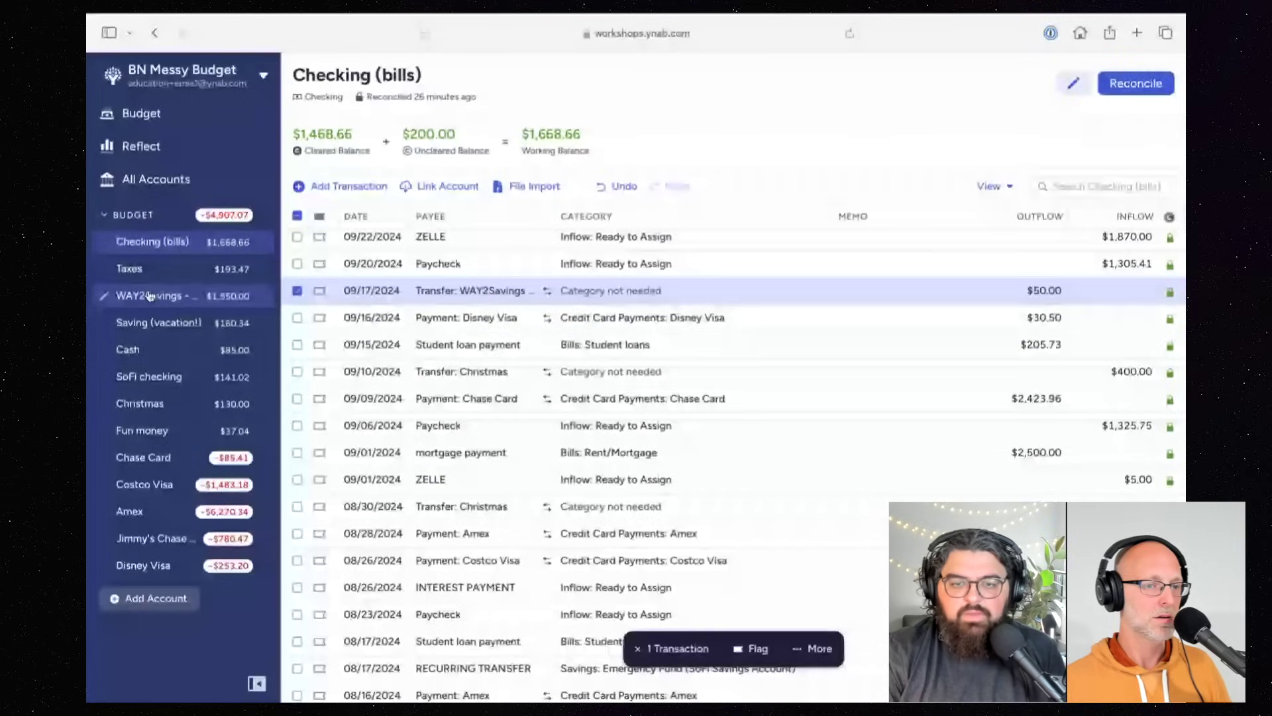
click(150, 295)
click(1168, 271)
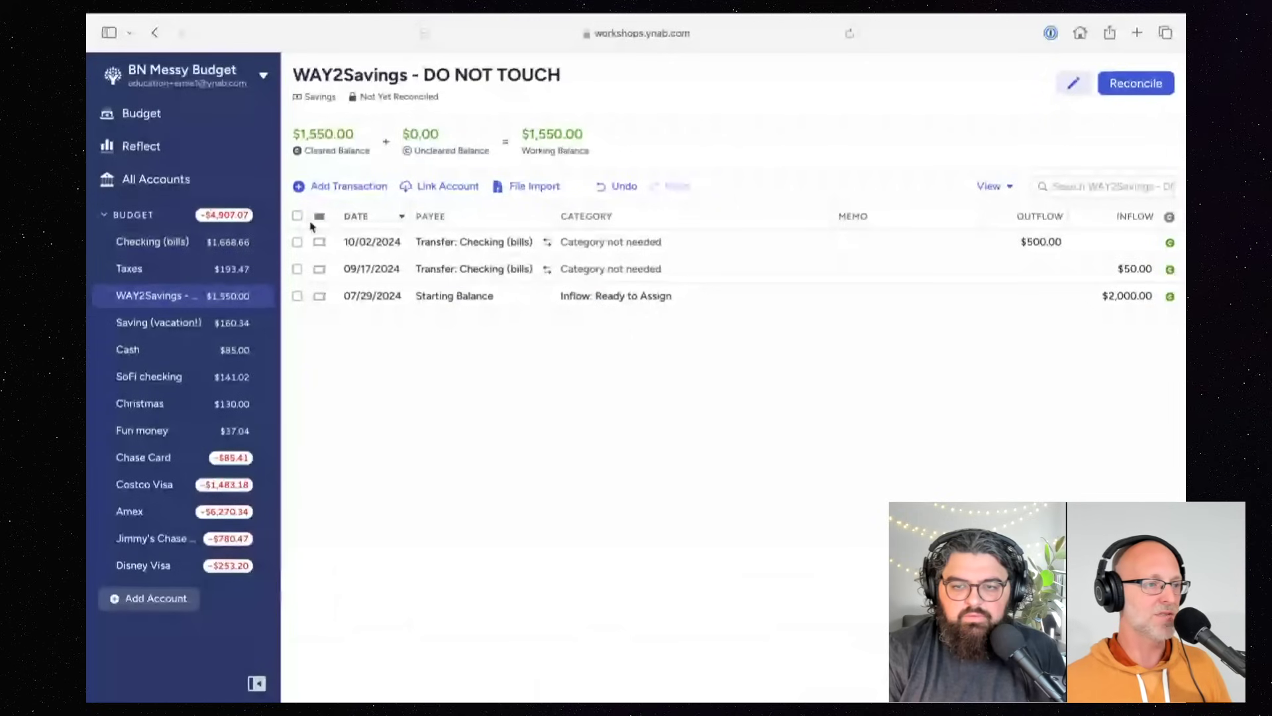
Step: Search the transactions of all accounts for 750, and clear the search
click(190, 178)
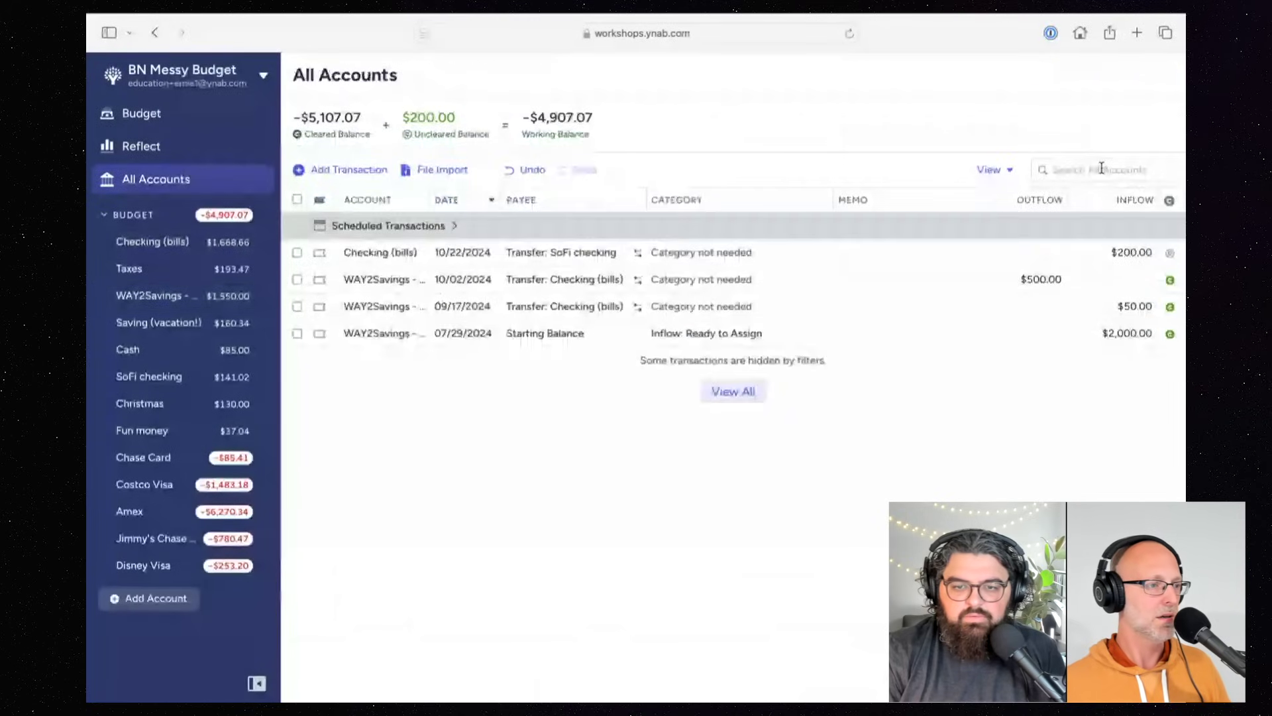
click(1101, 168)
text(750,)
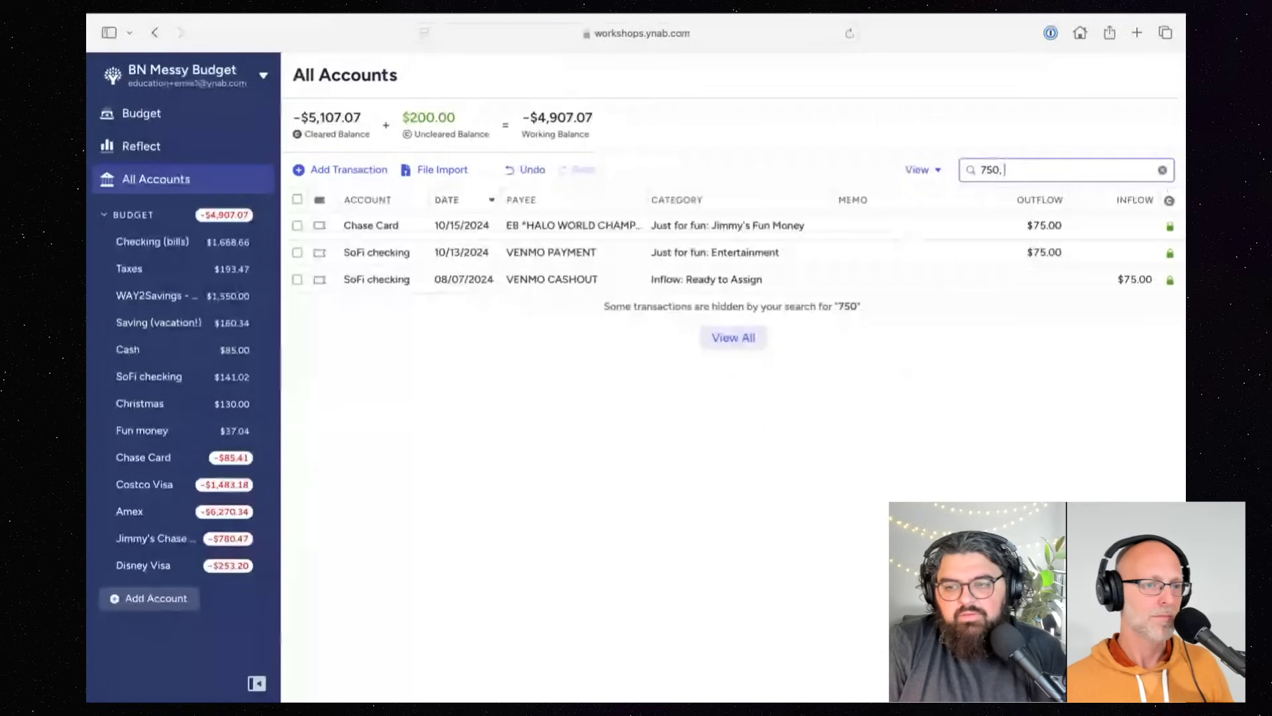
click(1163, 171)
Step: Change the payee of the 08/17/2024 RECURRING TRANSFER in Checking (bills) to a transfer to WAY2Savings, saving the change to the reconciled transaction
click(159, 245)
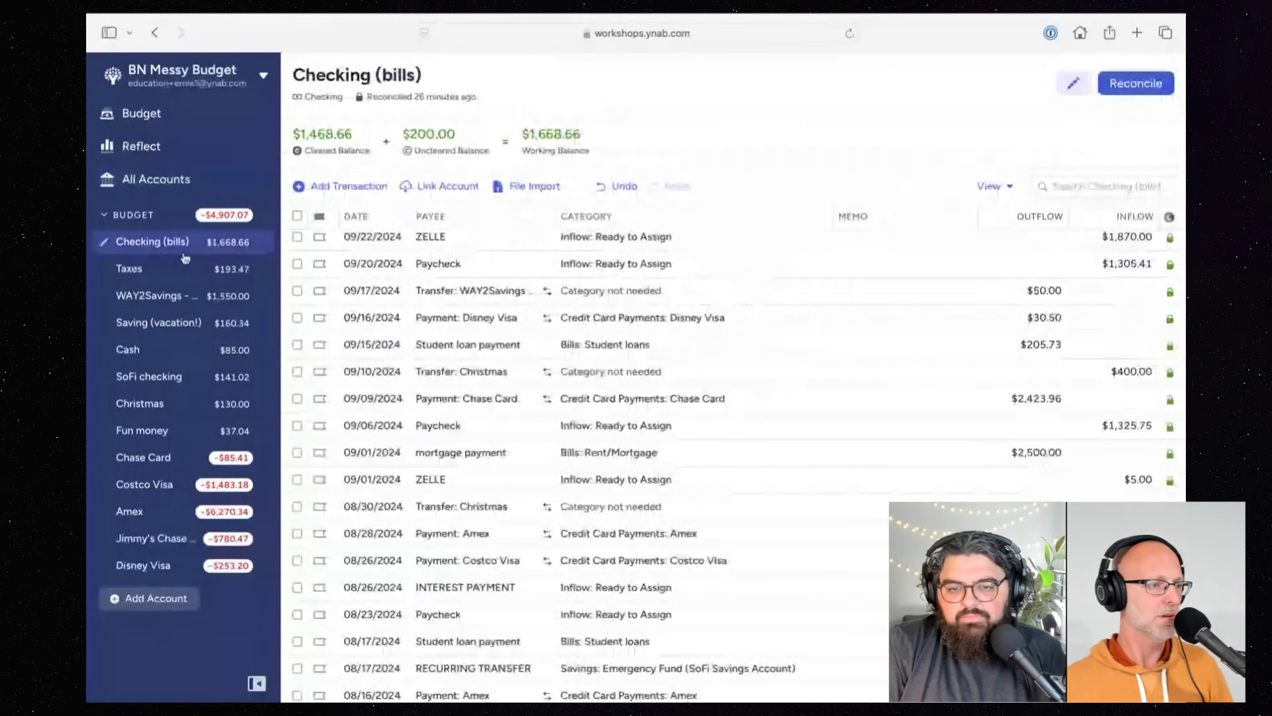
scroll(723, 491, down, 3)
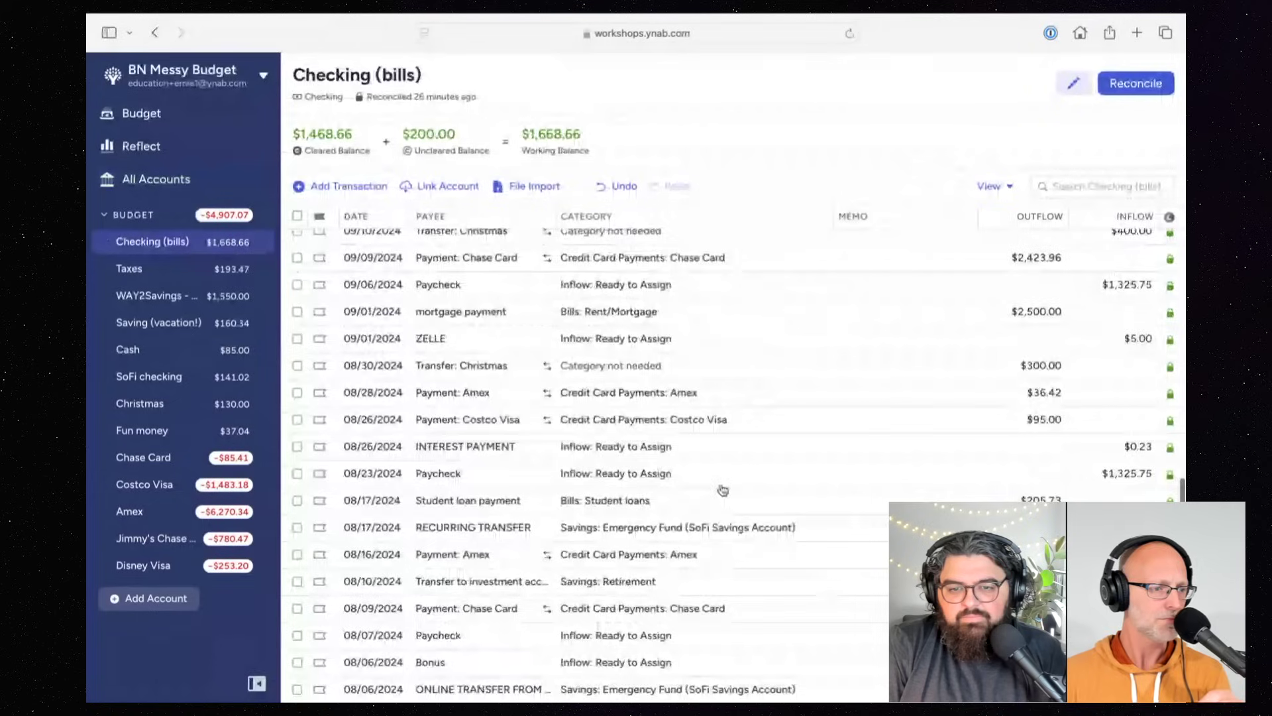
scroll(723, 491, down, 2)
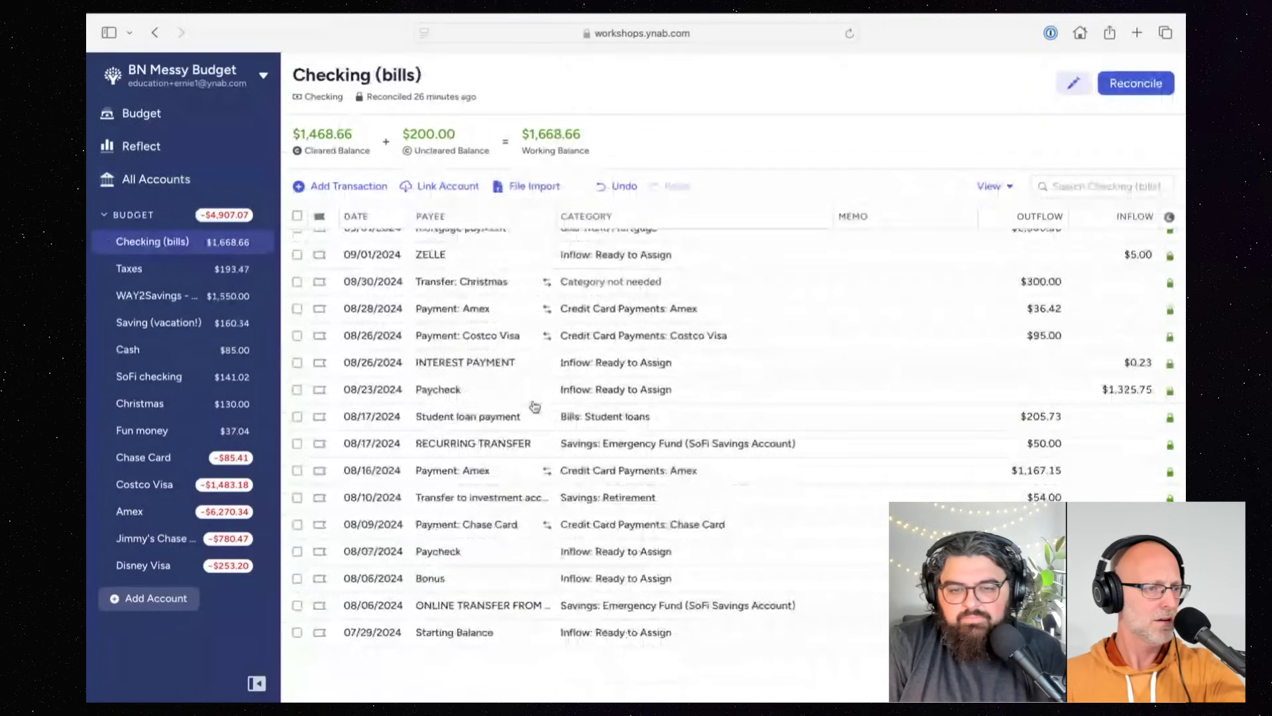
scroll(507, 407, down, 2)
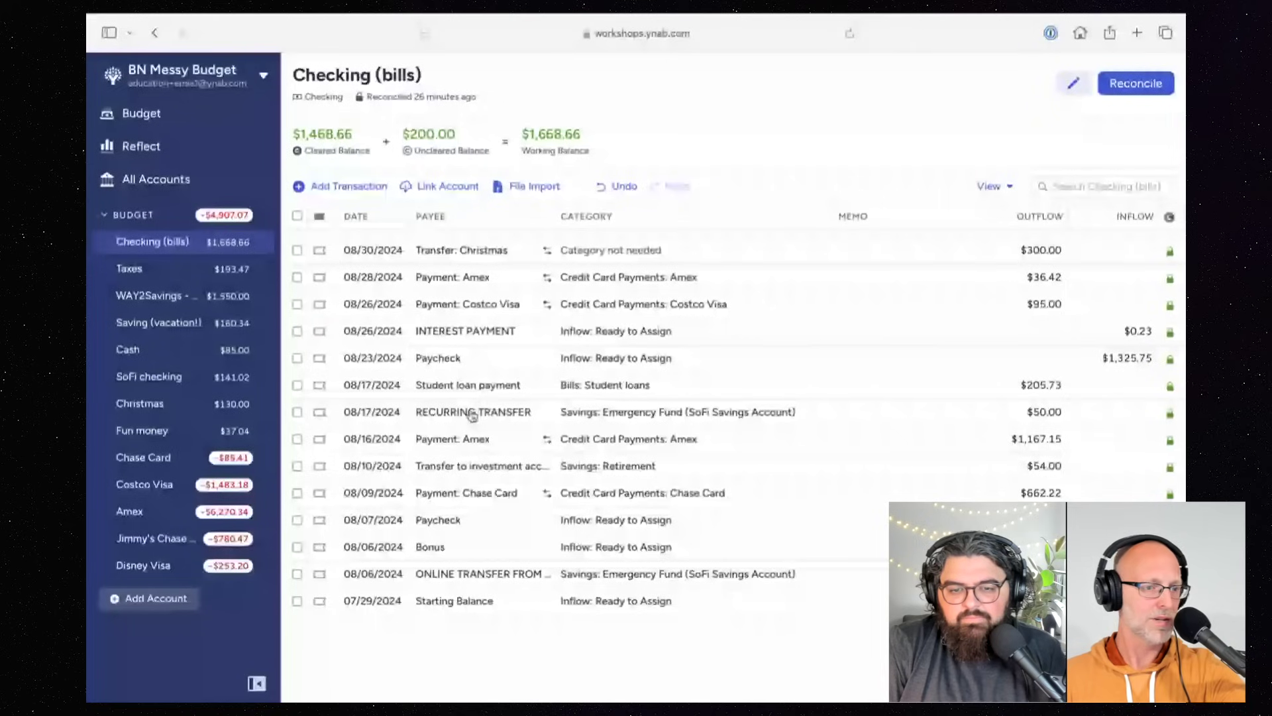
click(472, 412)
click(490, 520)
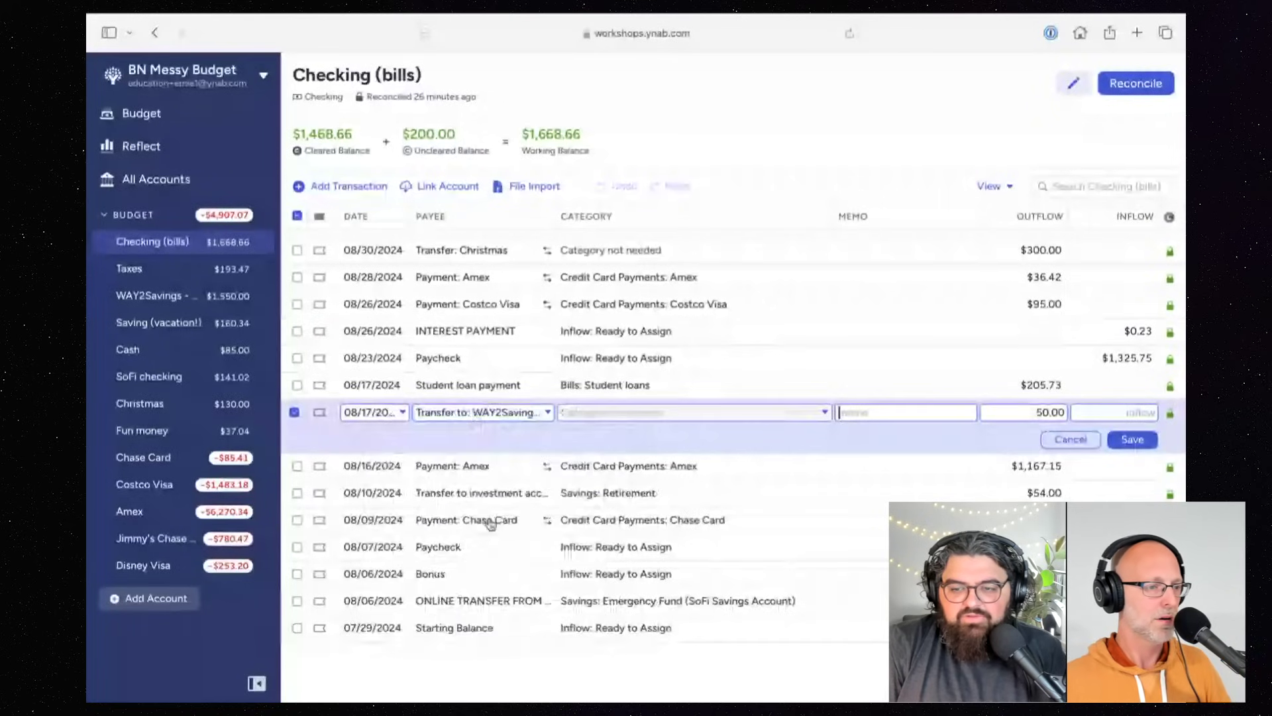
click(1133, 439)
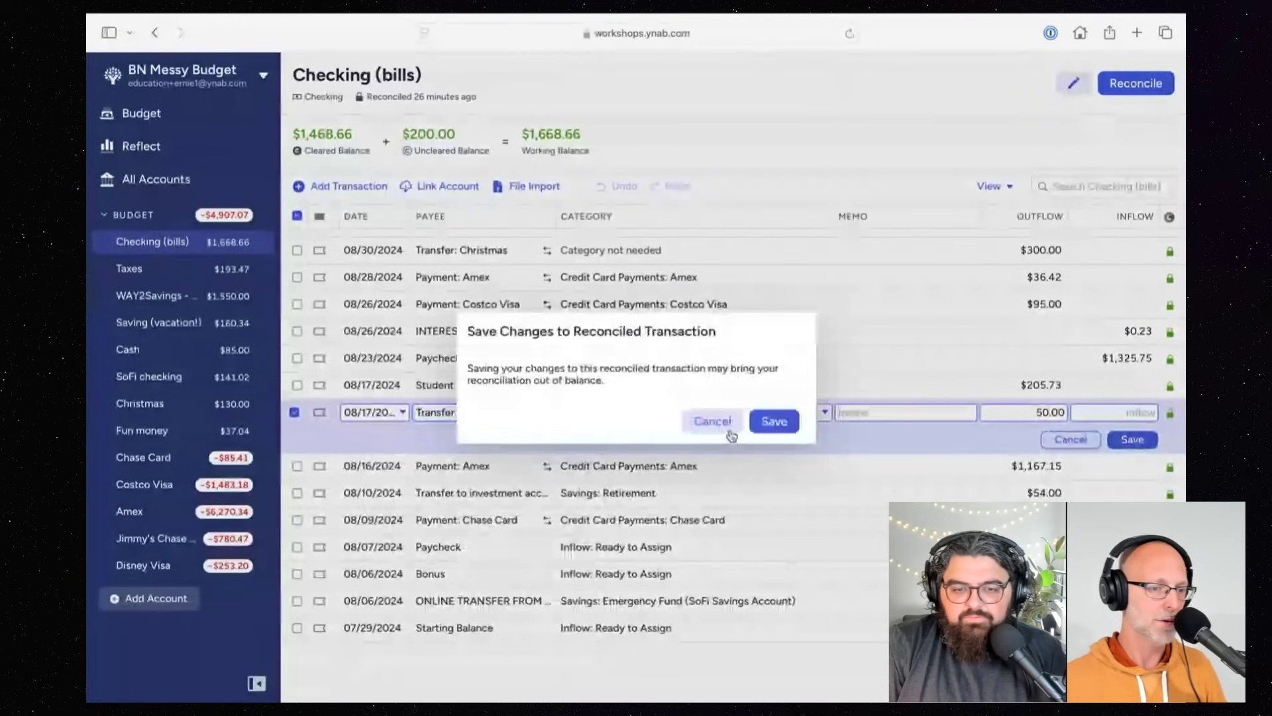
click(774, 421)
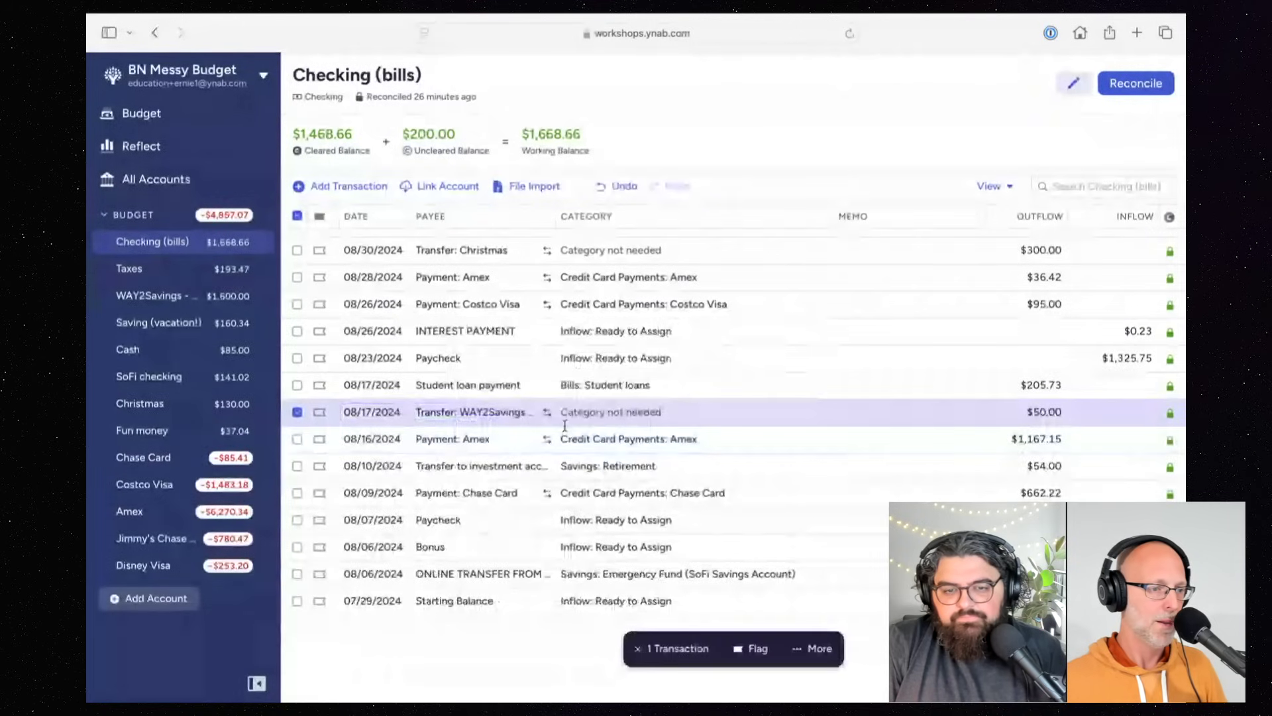
Step: Change the 08/06/2024 online transfer in Checking (bills) to a transfer from WAY2Savings - DO NOT TOUCH, save it and deselect the transaction
scroll(536, 453, down, 1)
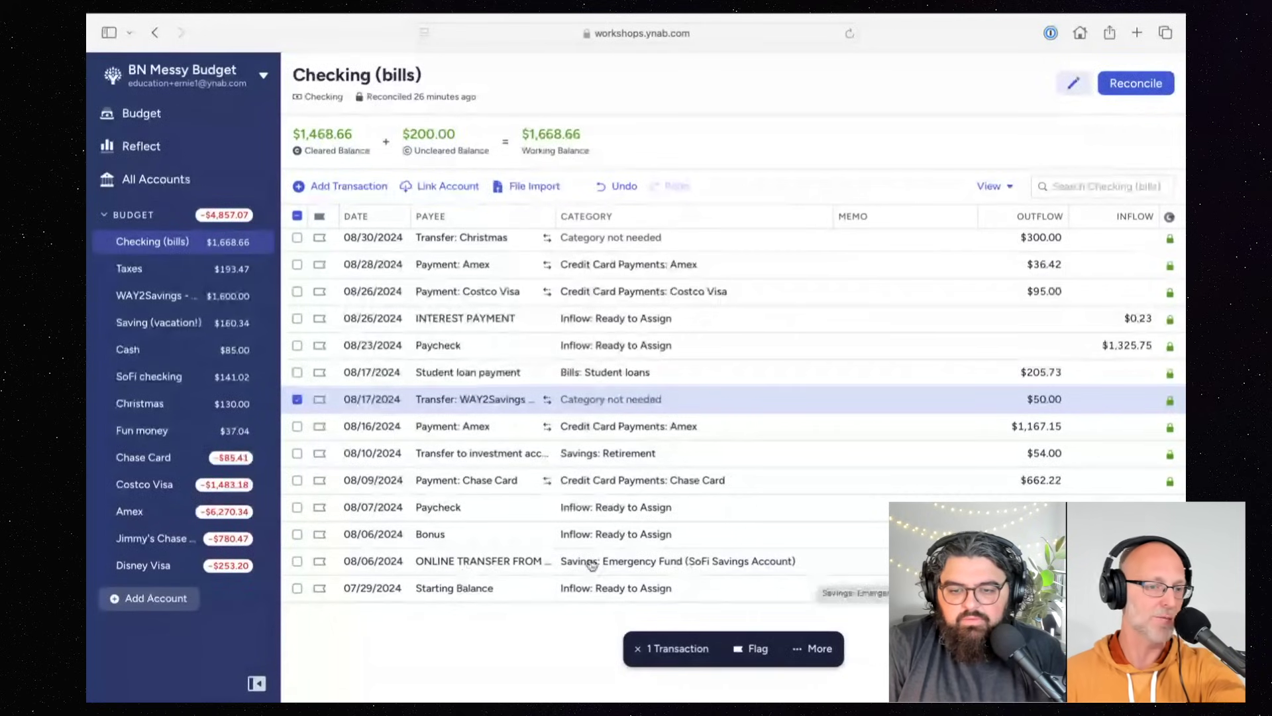
click(477, 566)
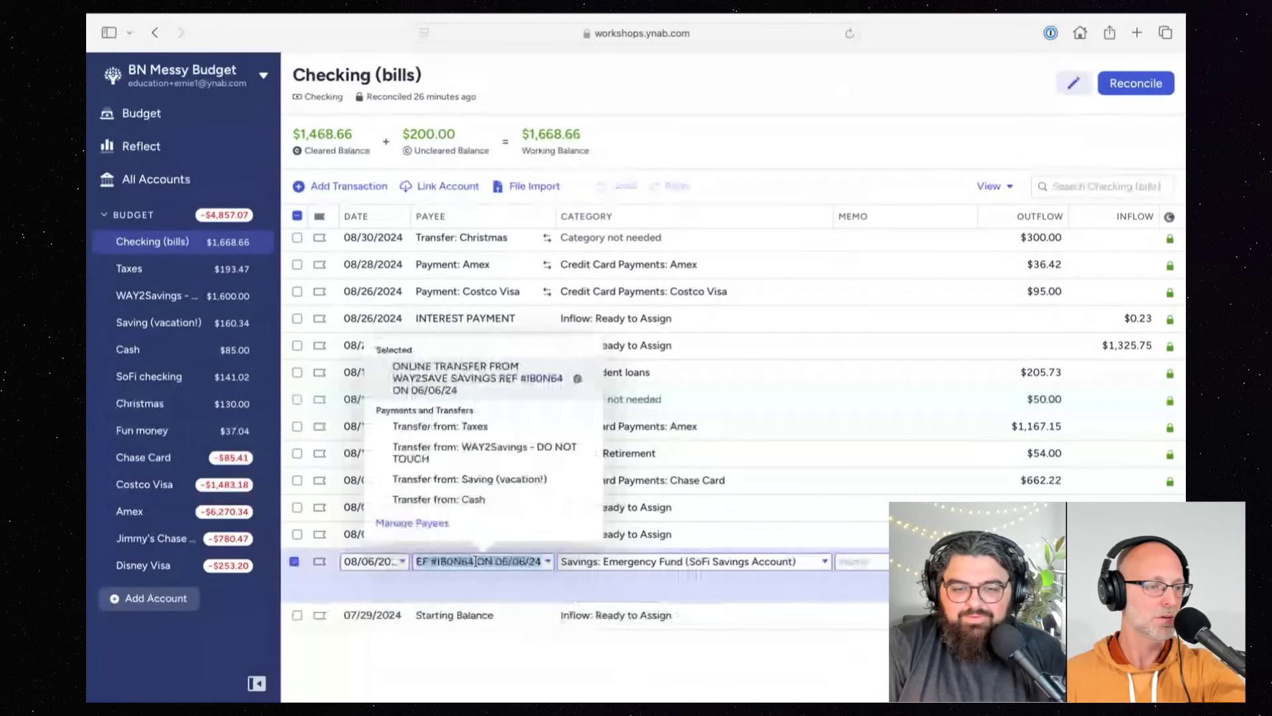
click(482, 454)
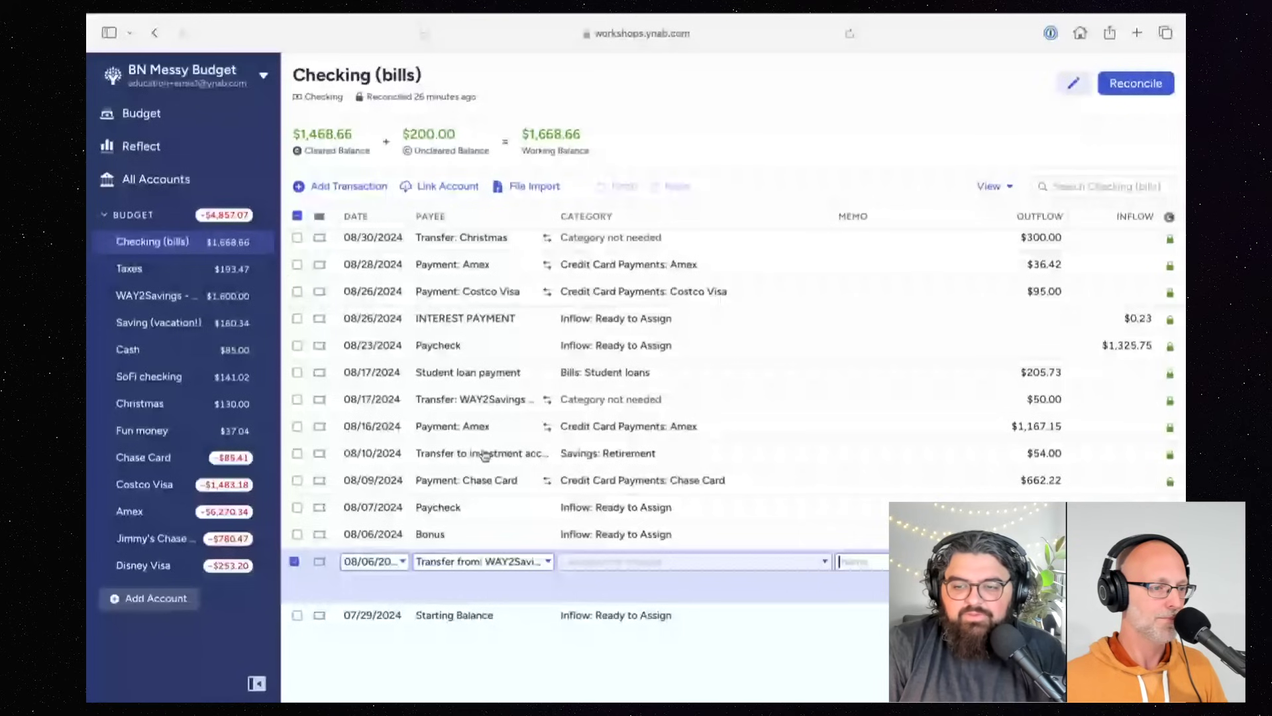
key(Return)
click(773, 421)
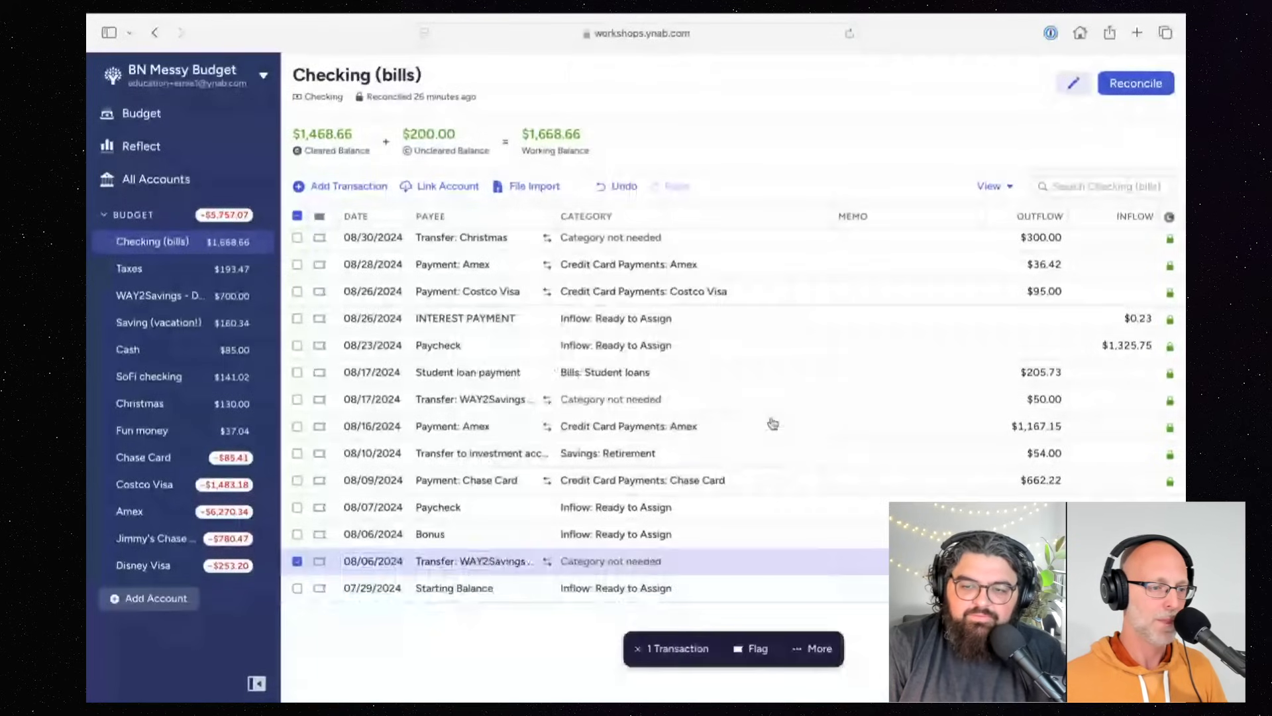
click(297, 562)
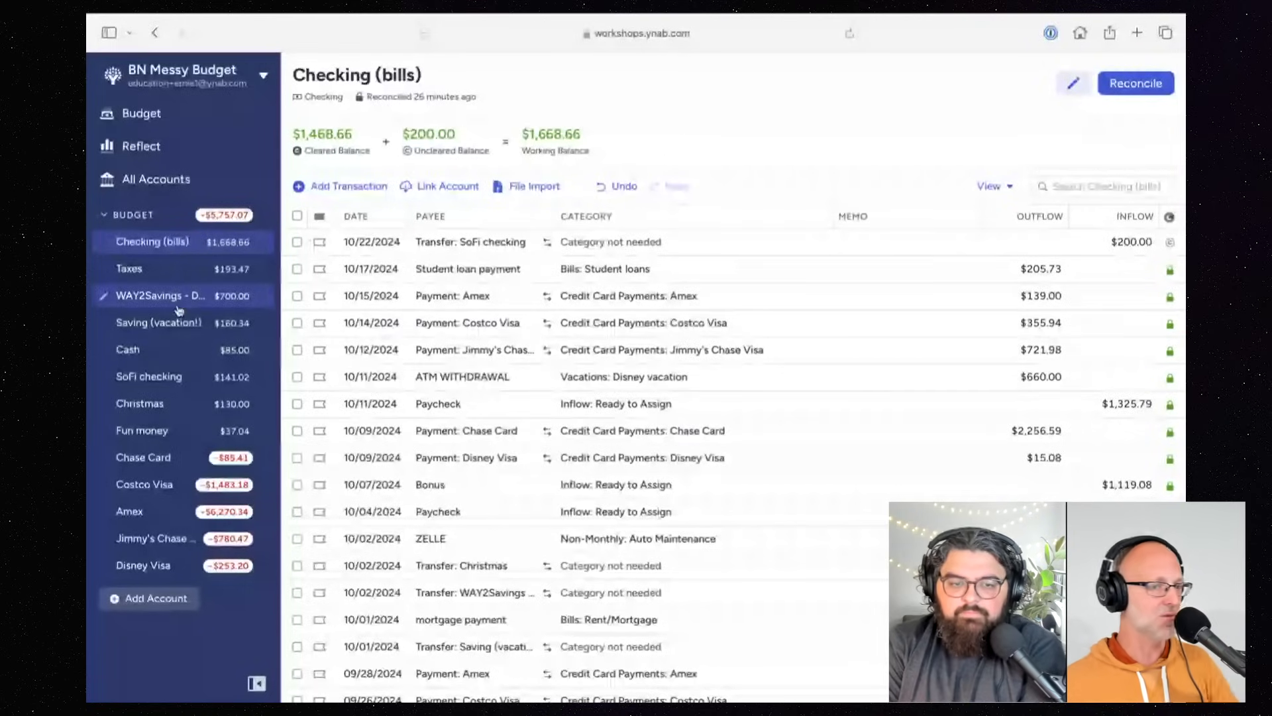
Step: Mark the 08/17/2024 and 08/06/2024 transfers cleared in WAY2Savings - DO NOT TOUCH, and reconcile the account at $700.00
click(159, 296)
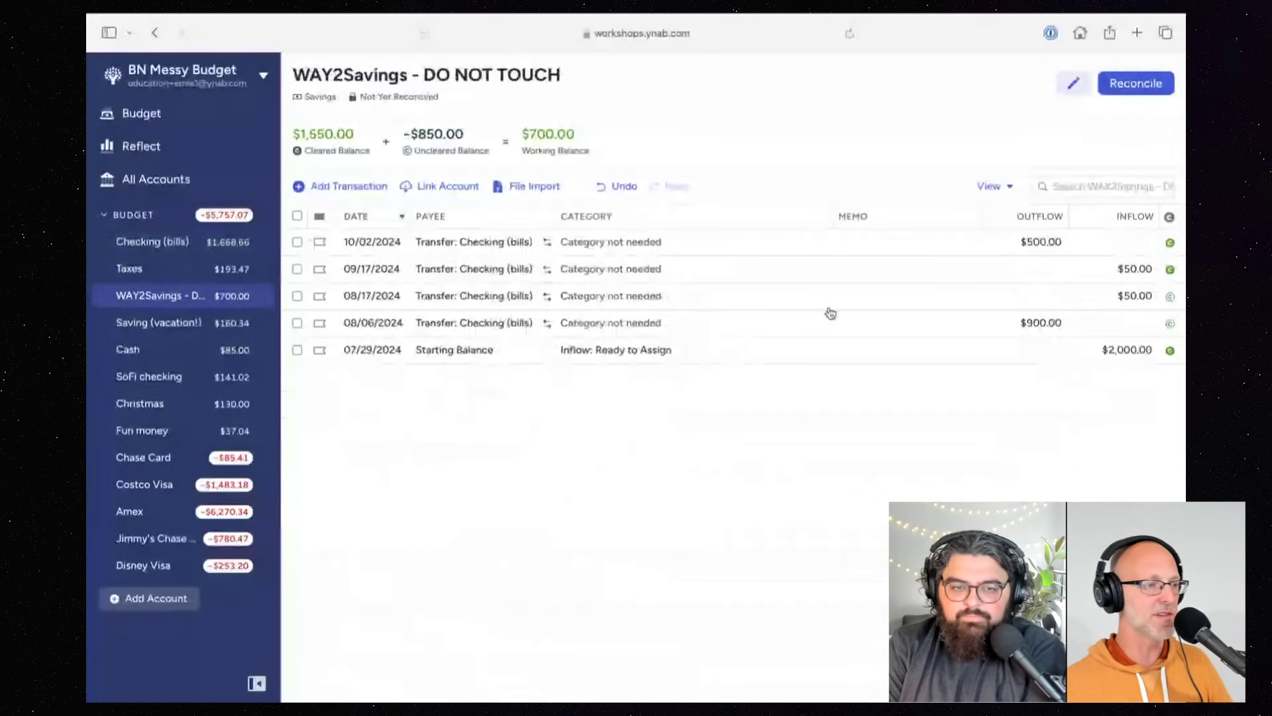
click(1170, 296)
click(1171, 324)
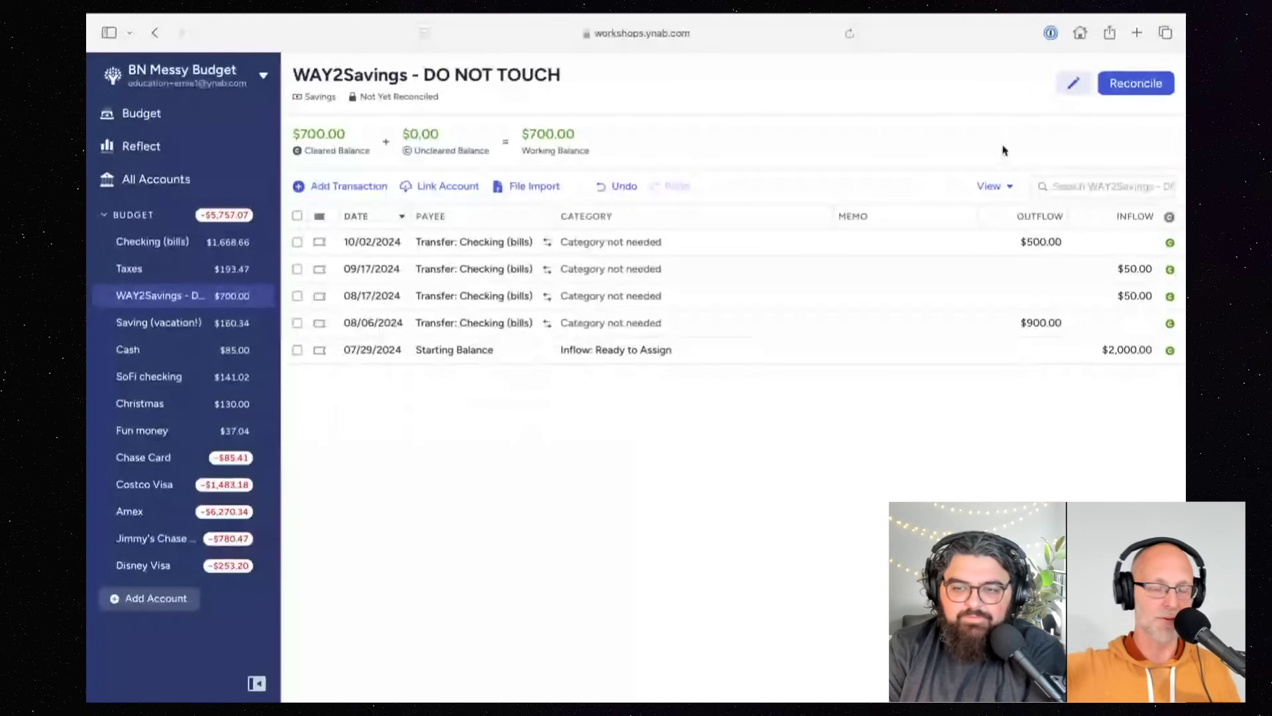
click(1148, 85)
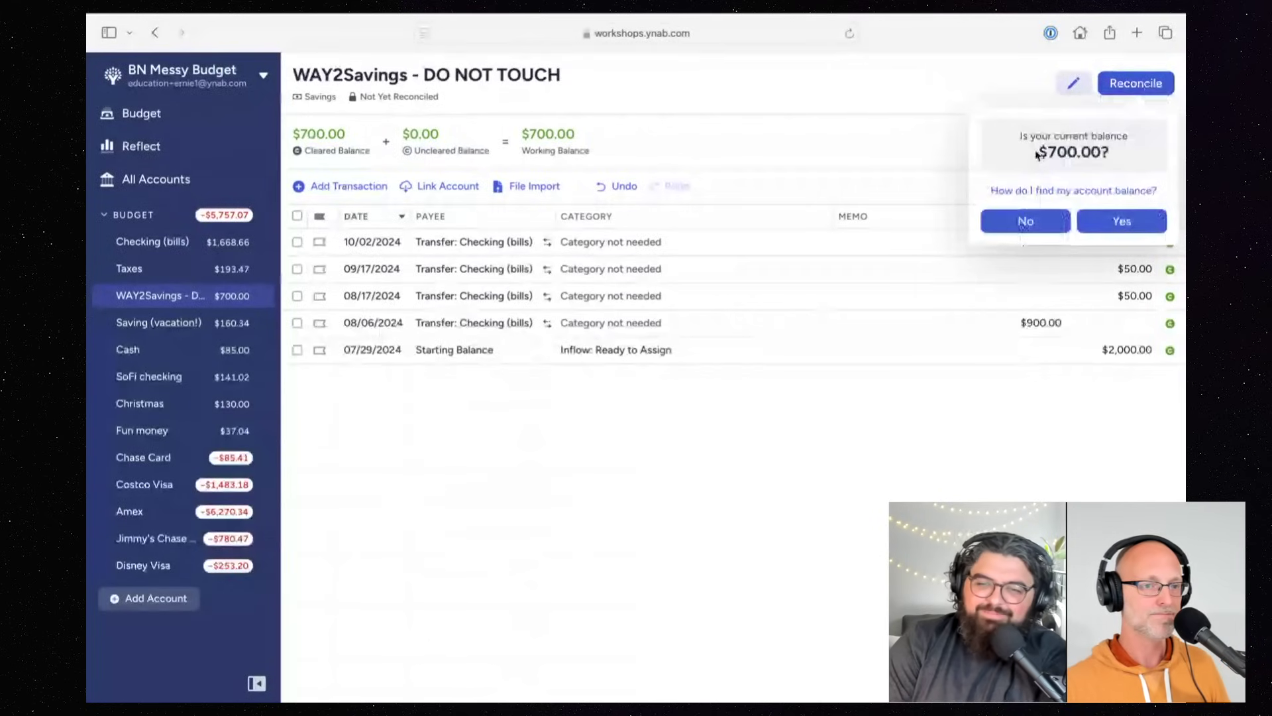
click(1122, 221)
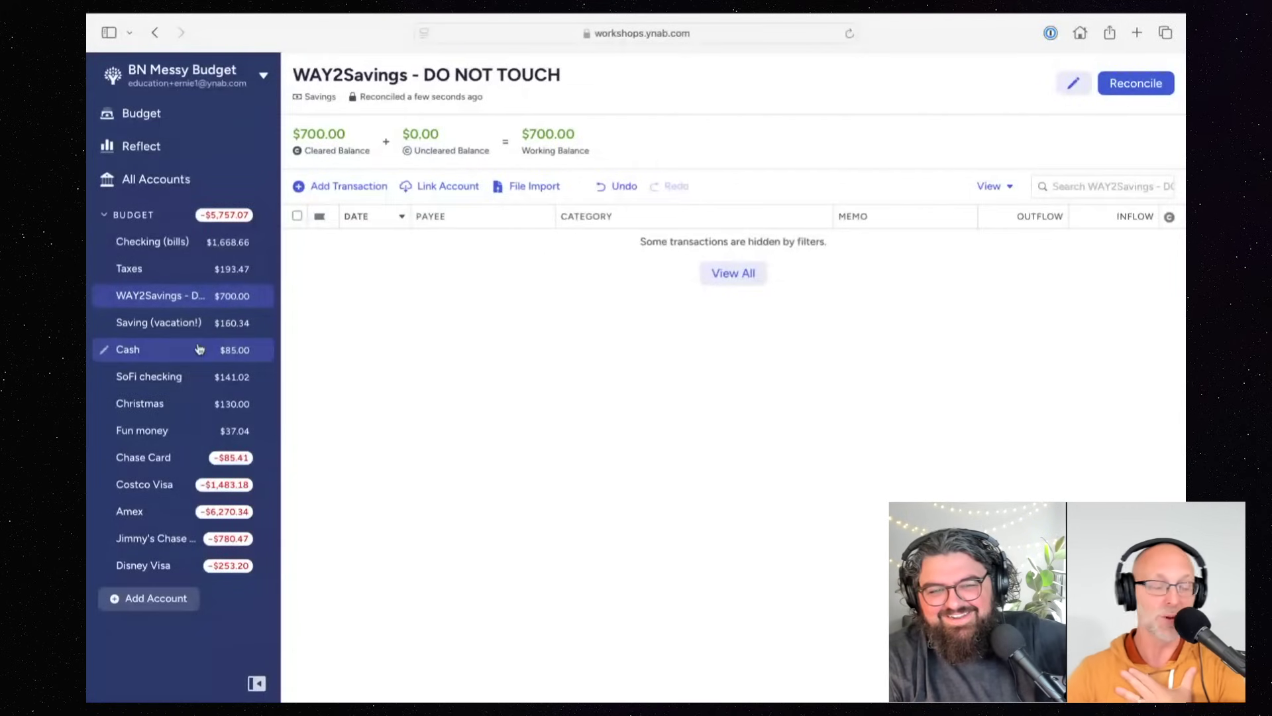
Step: Open the October 2024 budget and examine the assigned, activity and available amounts across its category groups
click(150, 123)
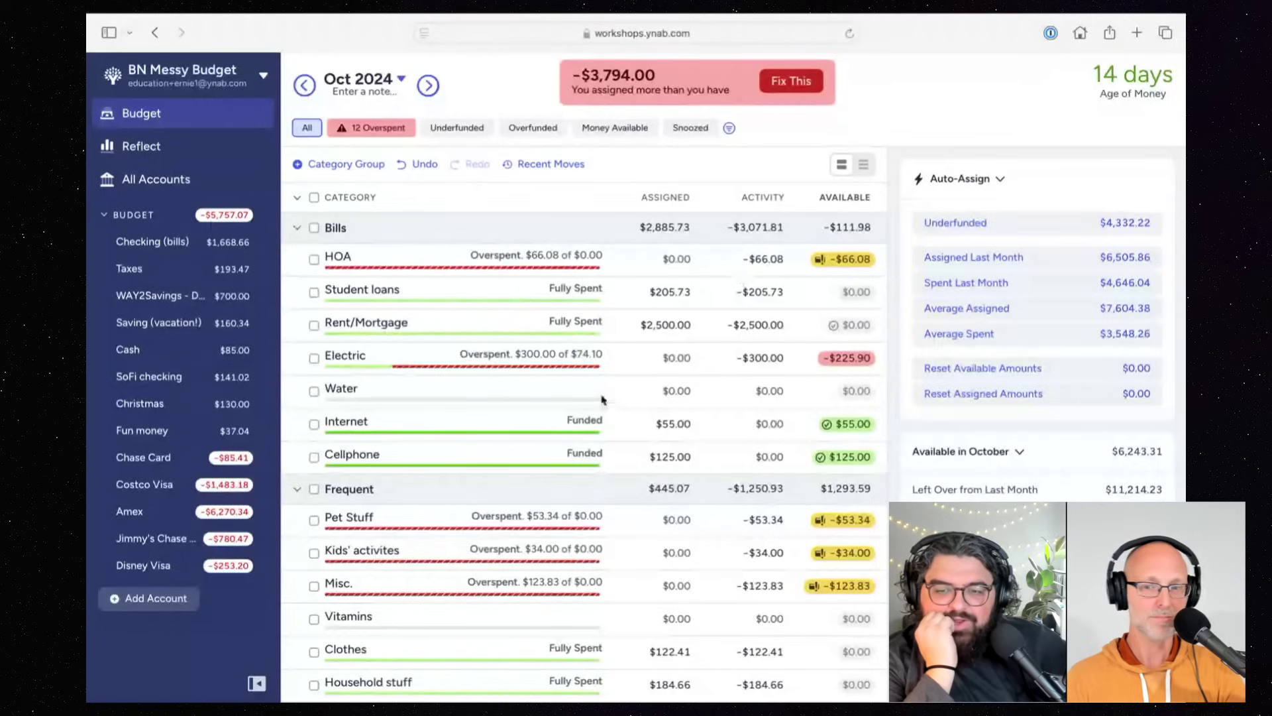
scroll(603, 399, down, 3)
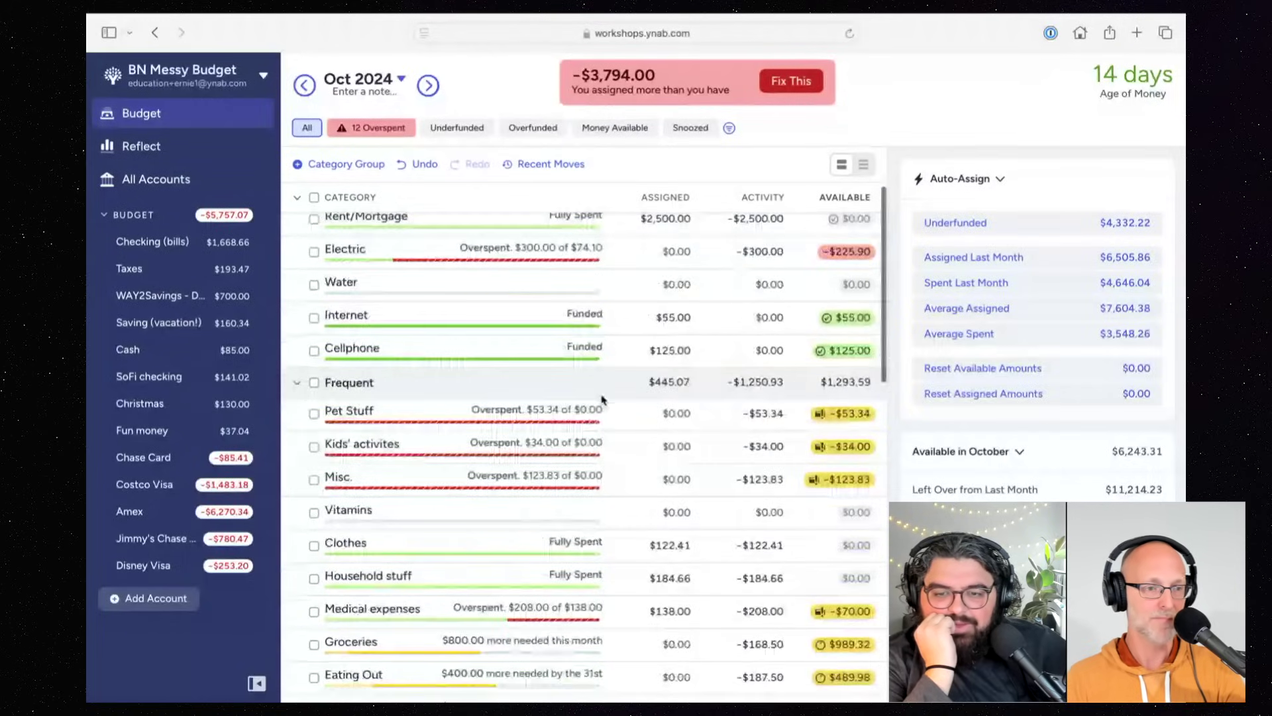
scroll(603, 399, down, 3)
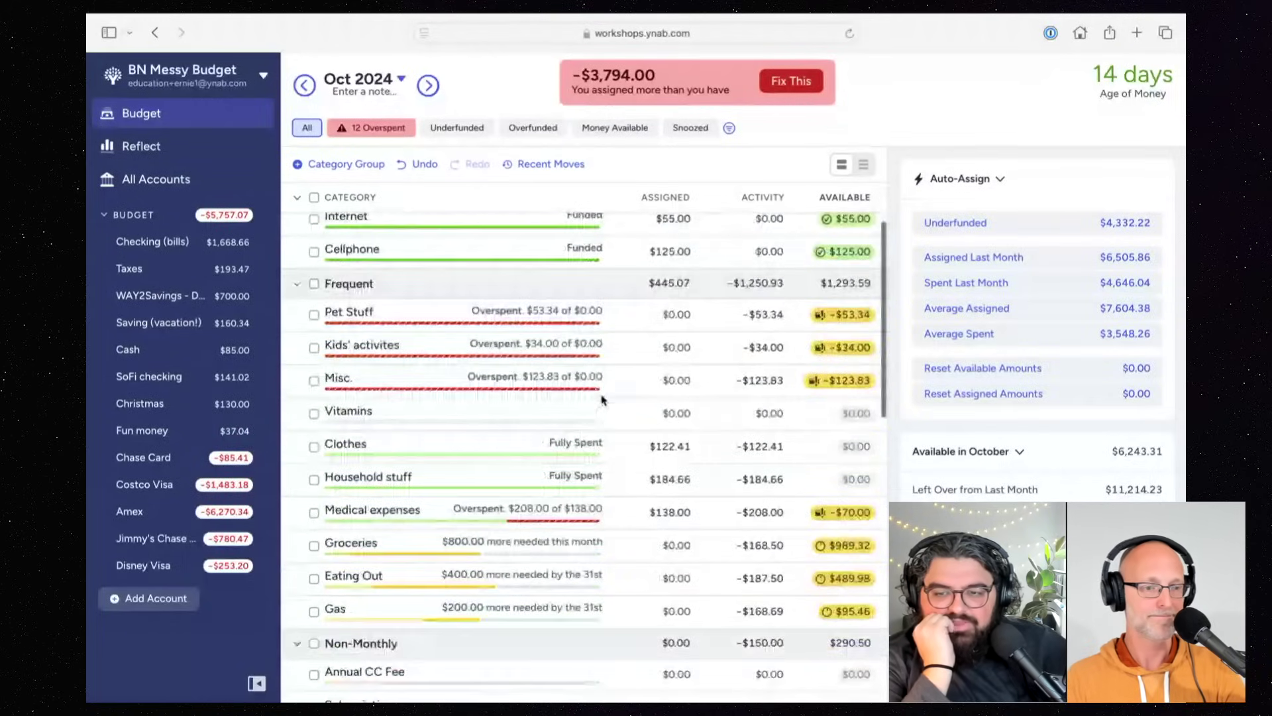
scroll(603, 399, down, 6)
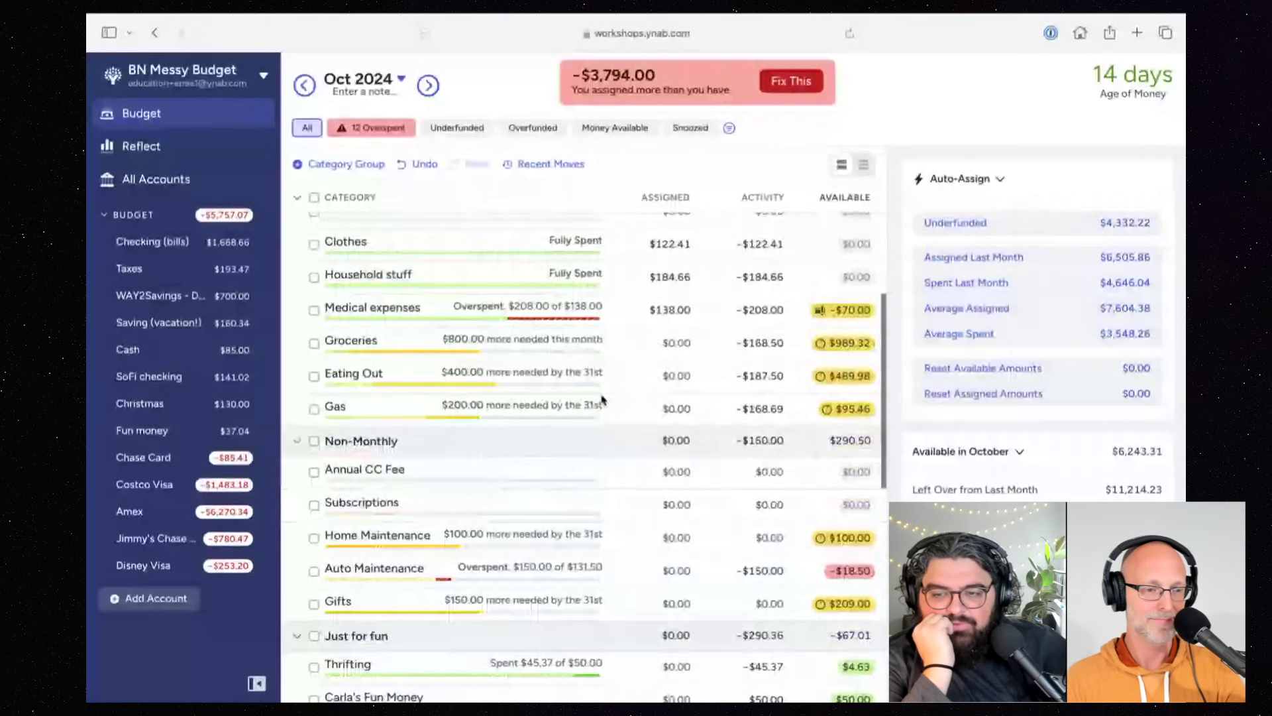
scroll(603, 399, down, 15)
scroll(603, 399, up, 20)
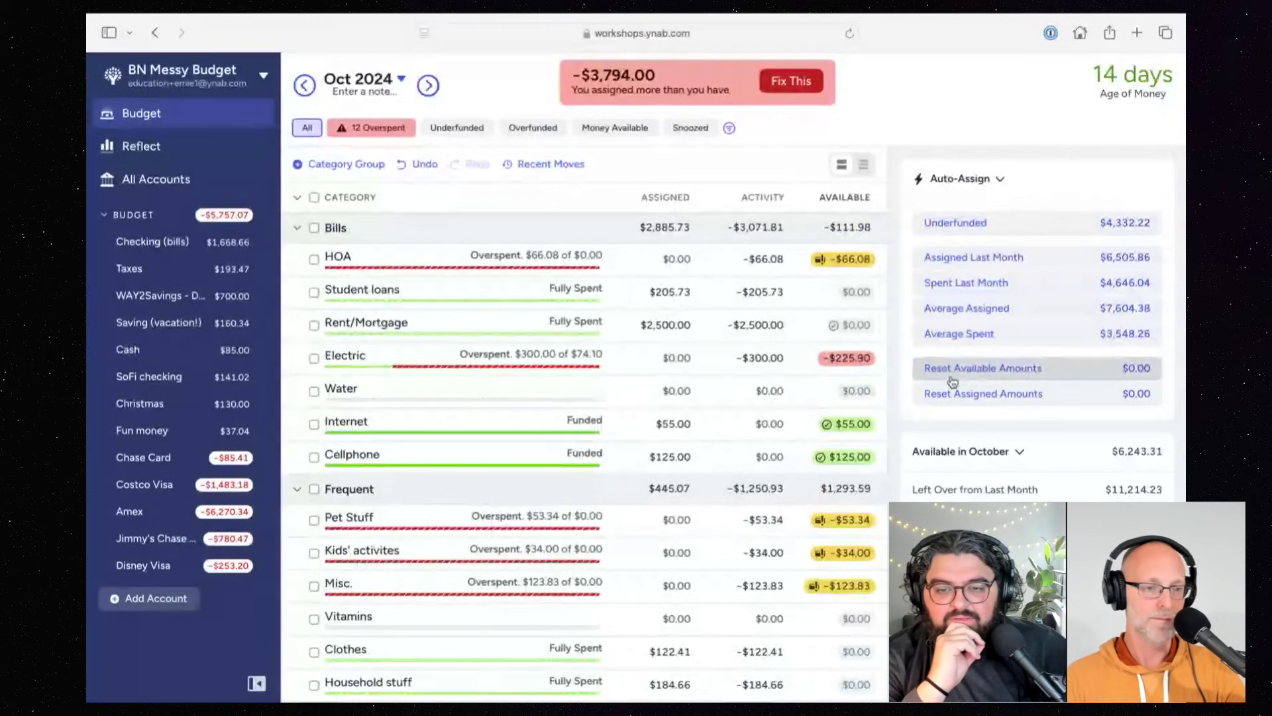
Step: Preview Reset Available Amounts for October 2024, read through the proposed category changes and cancel without applying them
mouse_move(986, 382)
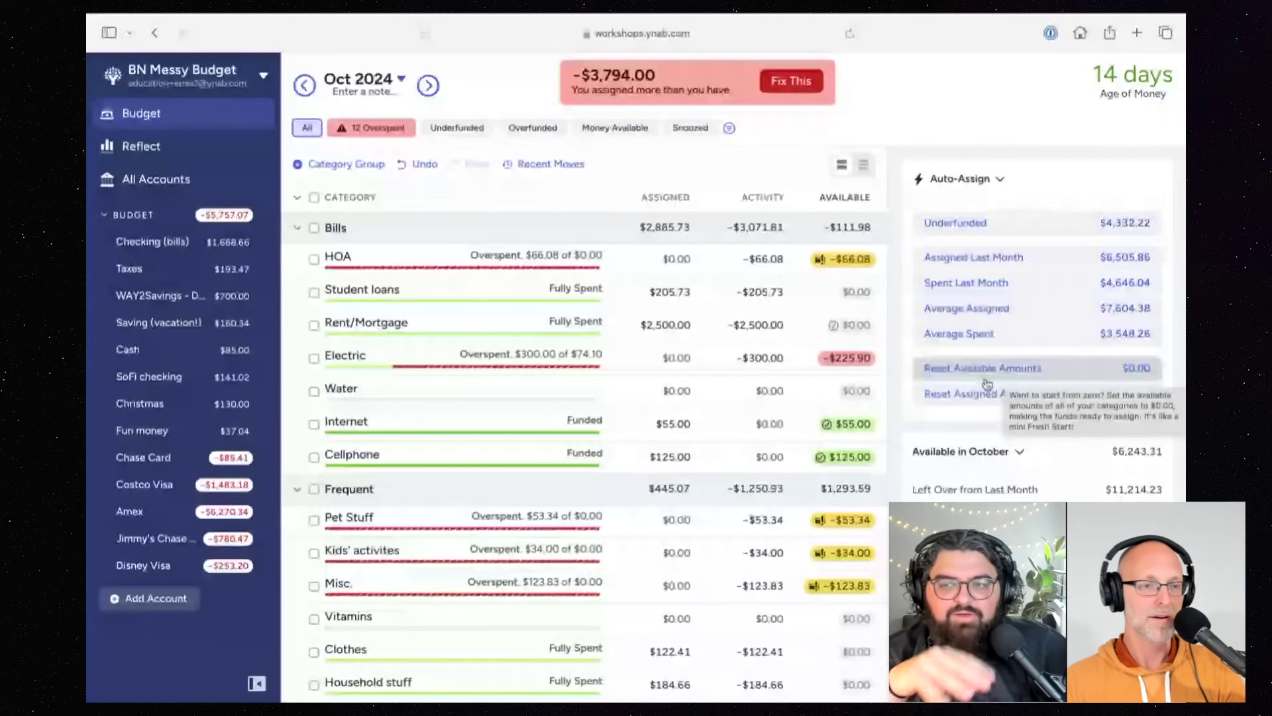
click(987, 382)
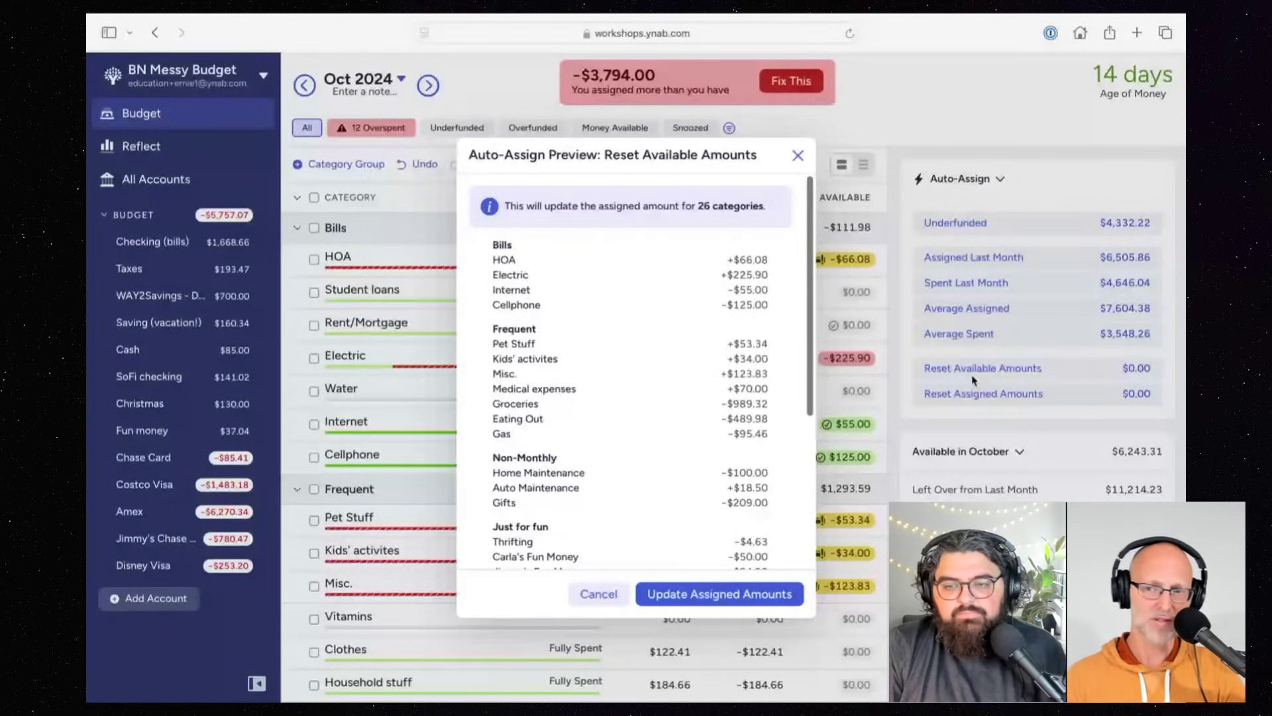
scroll(765, 457, down, 1)
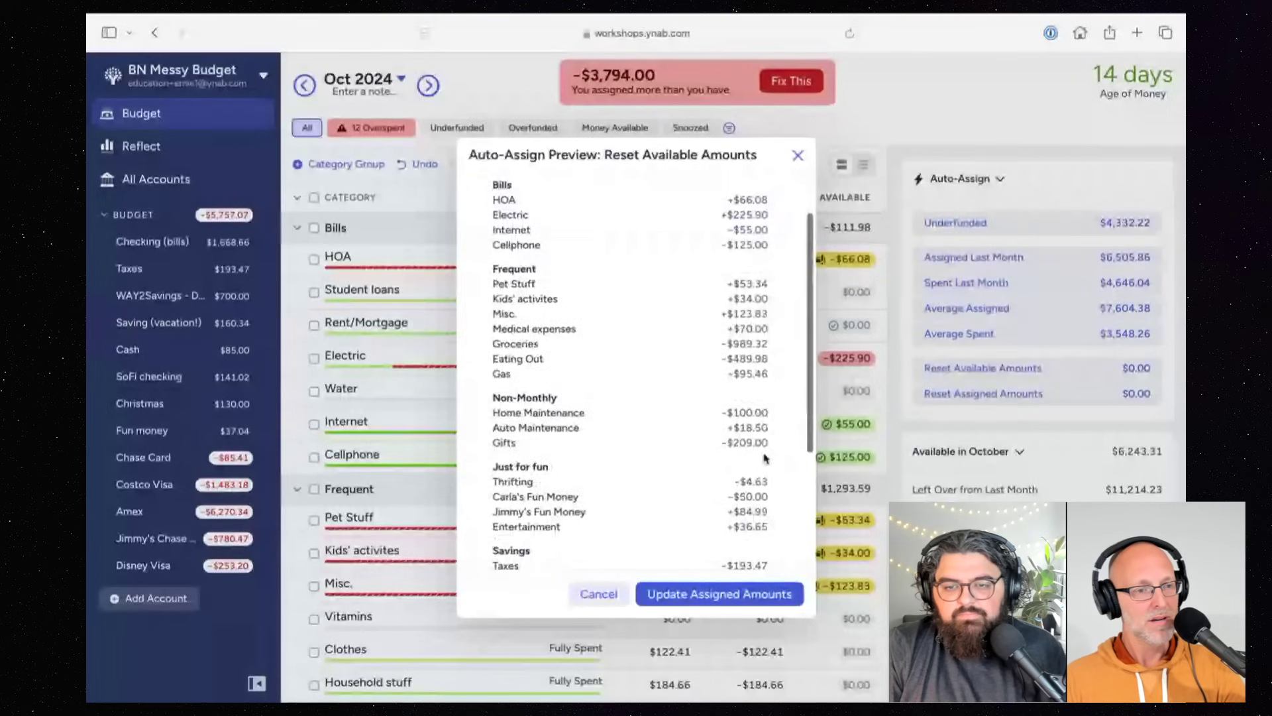
scroll(765, 458, down, 1)
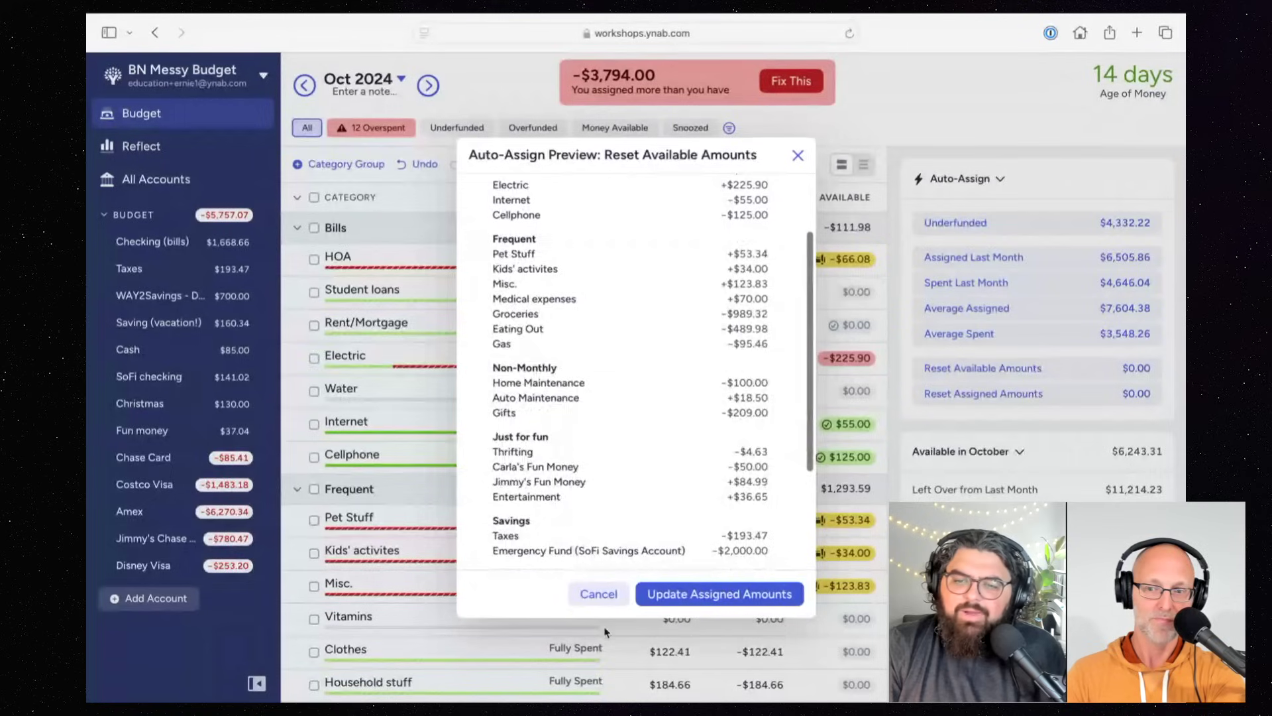
click(596, 594)
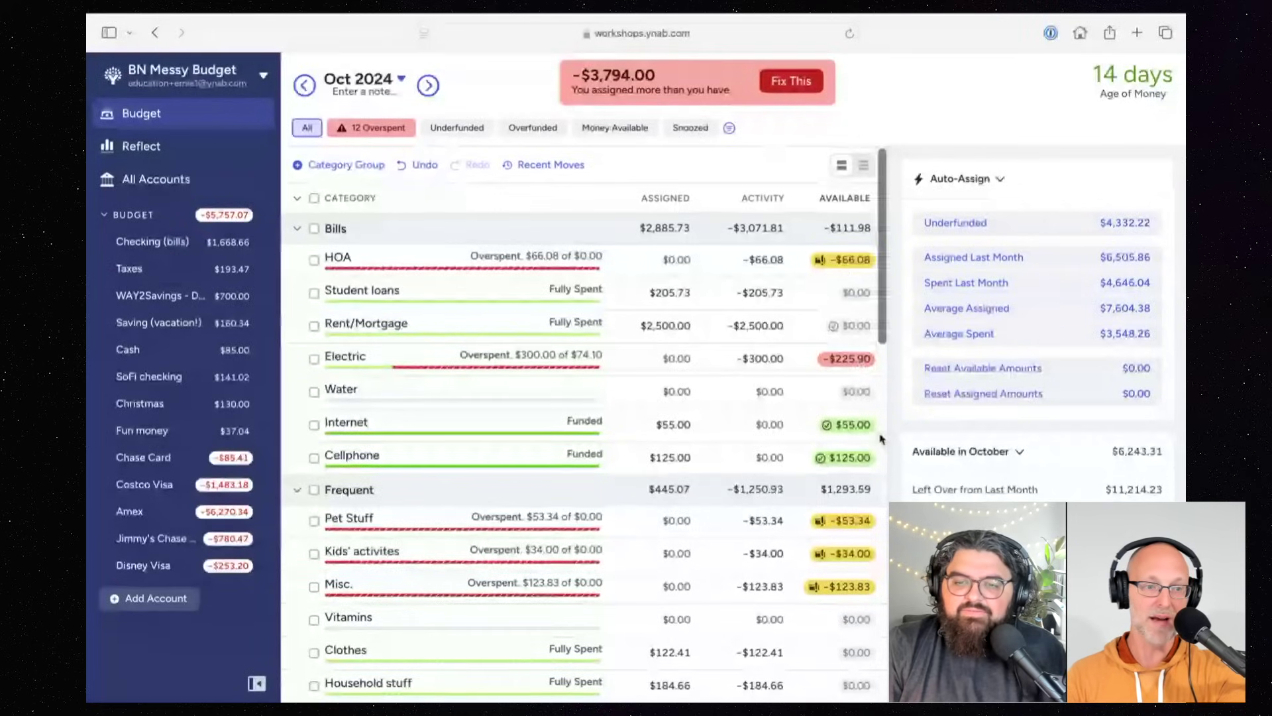
Step: Reset the available amounts of all October 2024 budget categories to $0.00 and apply the updated assignments
click(988, 375)
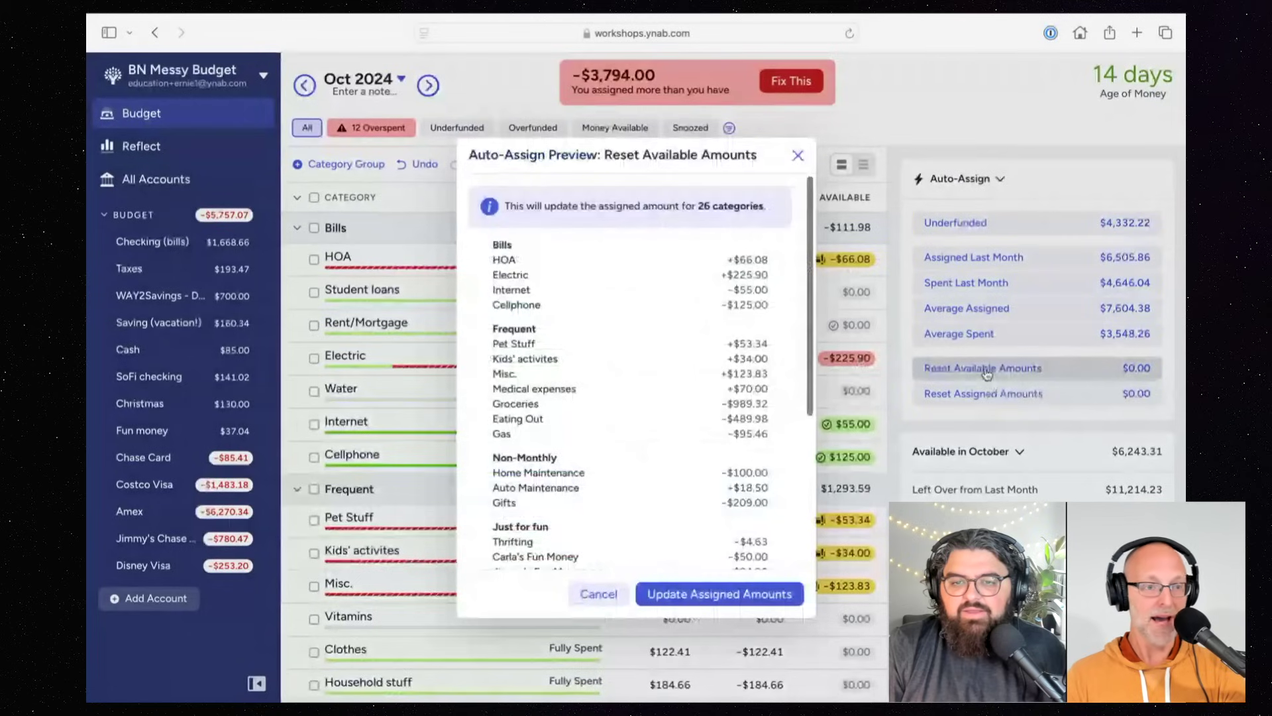
click(721, 596)
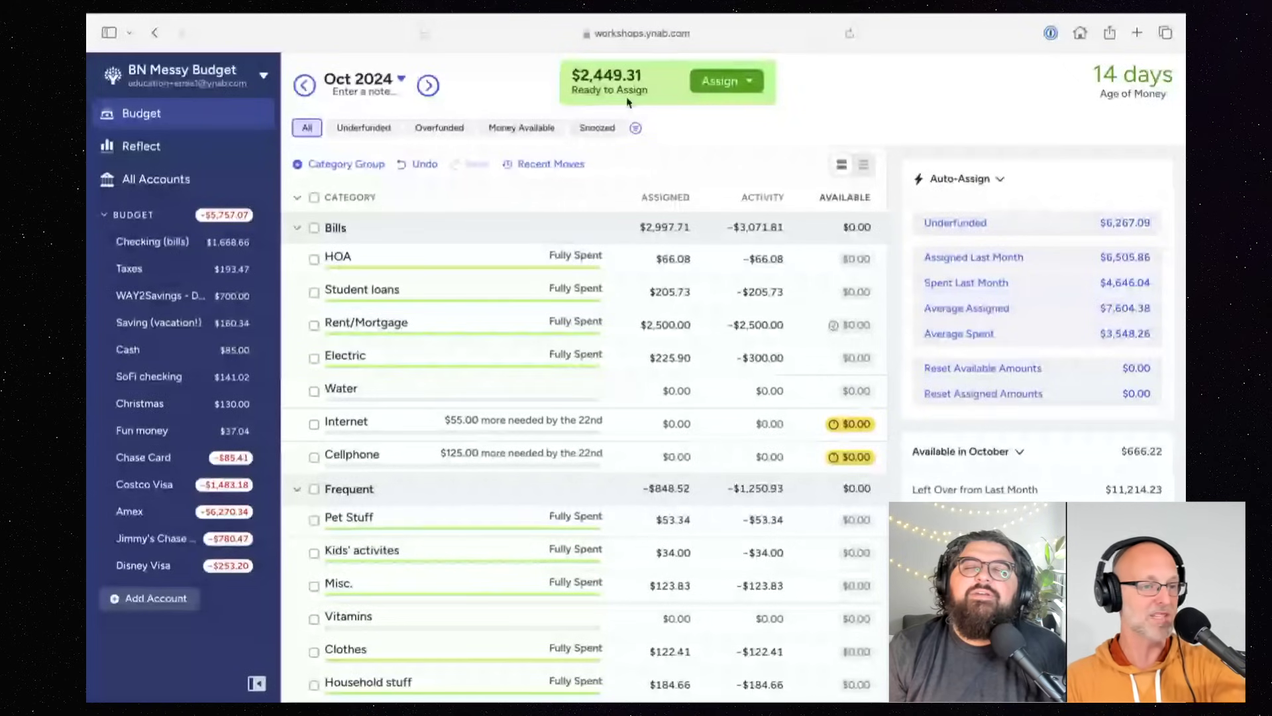
Step: Review the available amounts of the October 2024 categories, from Bills through Savings, Vacations and Credit Card Payments
scroll(865, 384, down, 3)
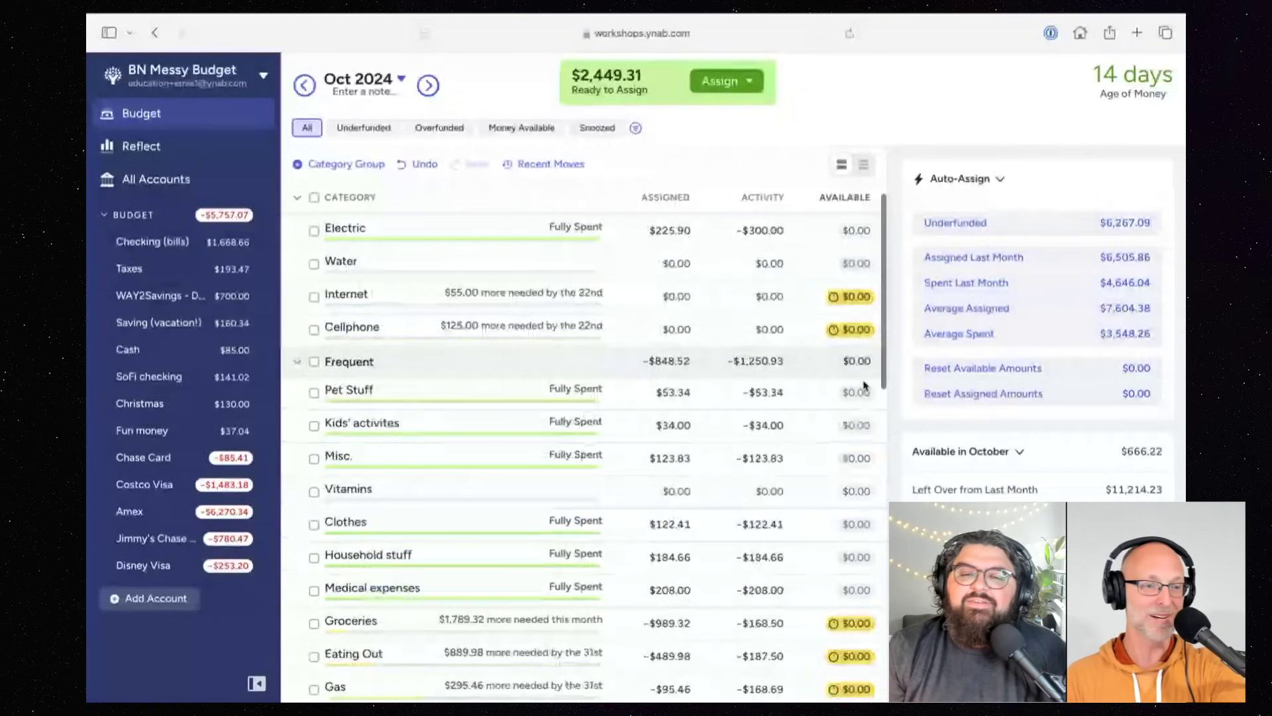
scroll(865, 384, down, 8)
scroll(865, 384, down, 6)
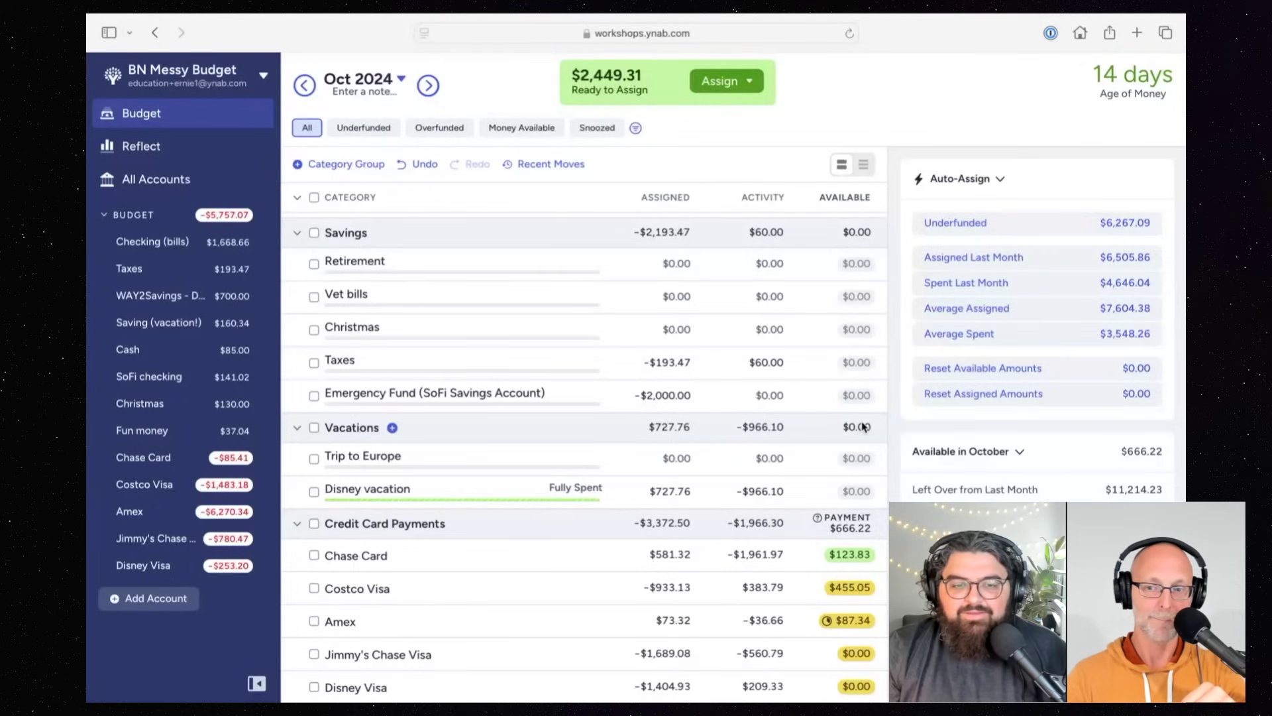
scroll(864, 426, up, 10)
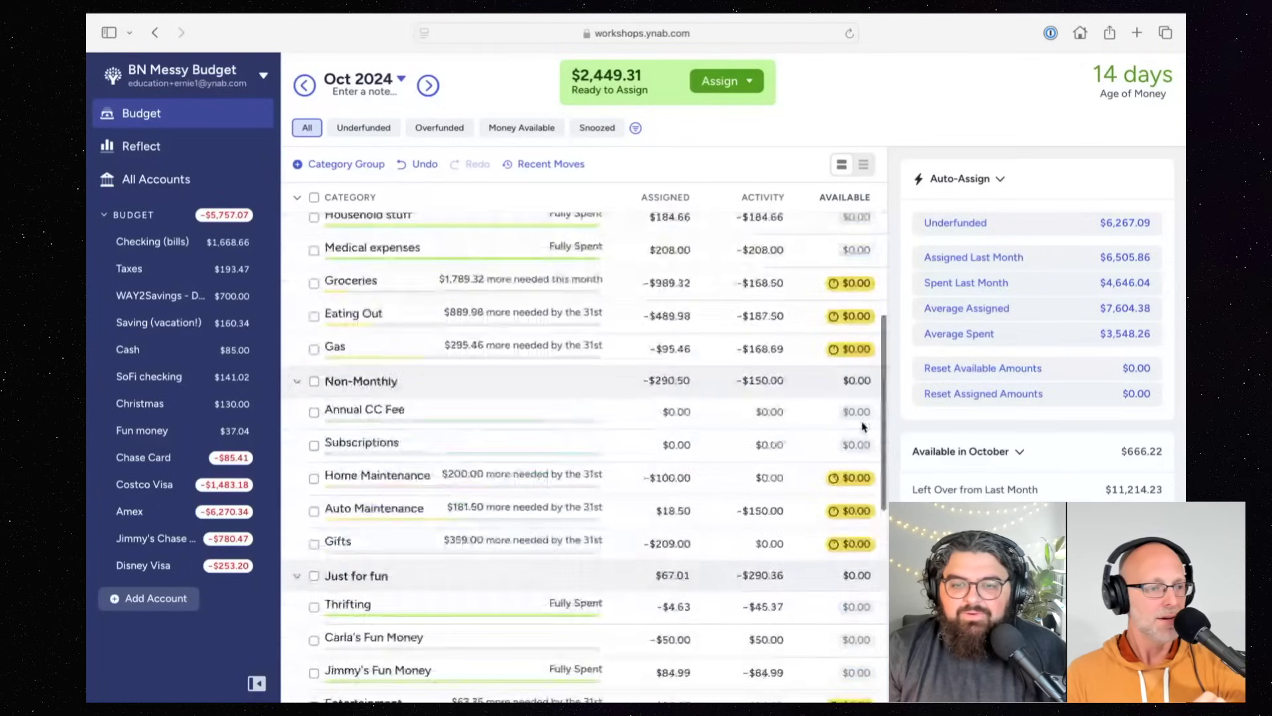
scroll(864, 426, up, 5)
scroll(864, 427, up, 2)
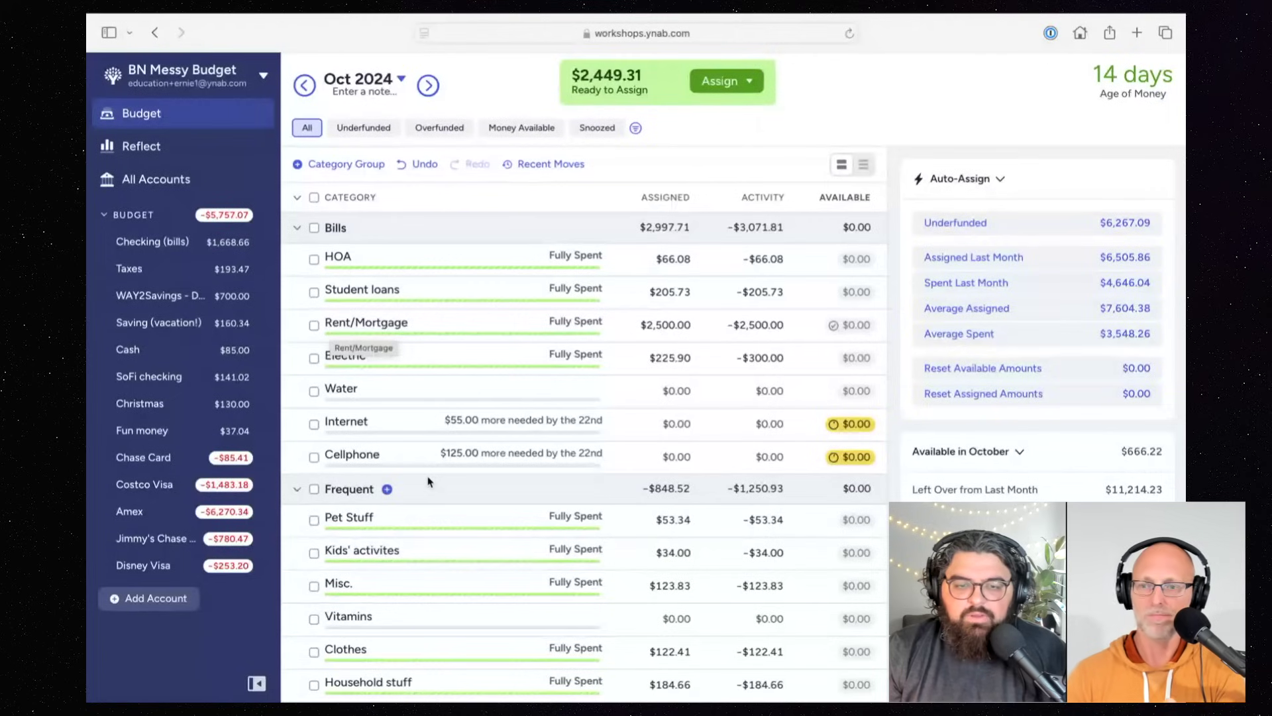
scroll(429, 482, down, 5)
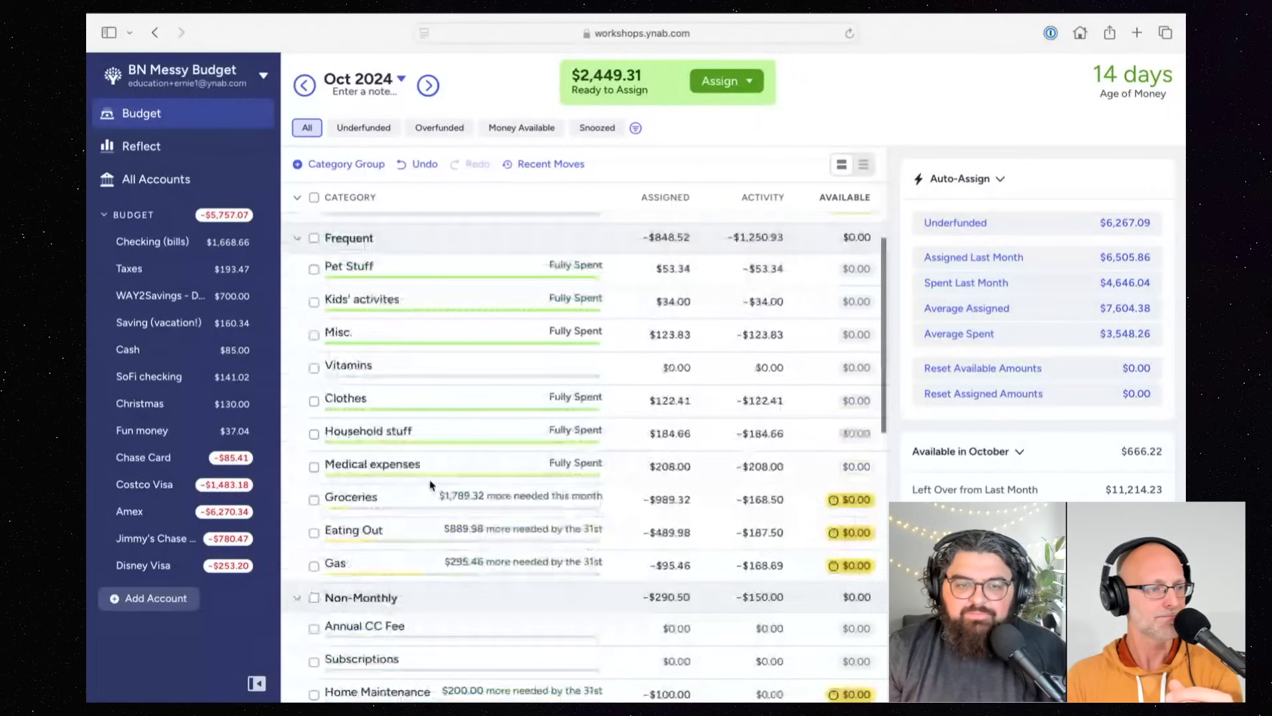
scroll(431, 484, down, 5)
scroll(431, 484, down, 2)
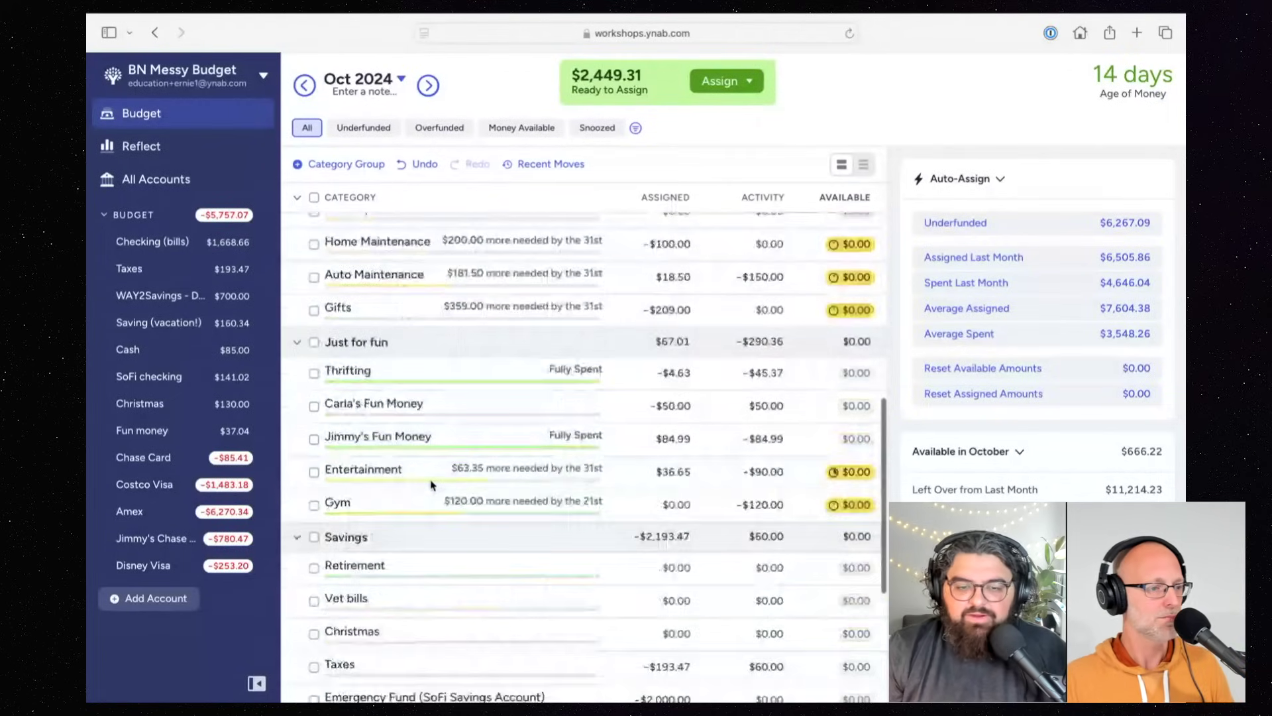
scroll(431, 484, down, 2)
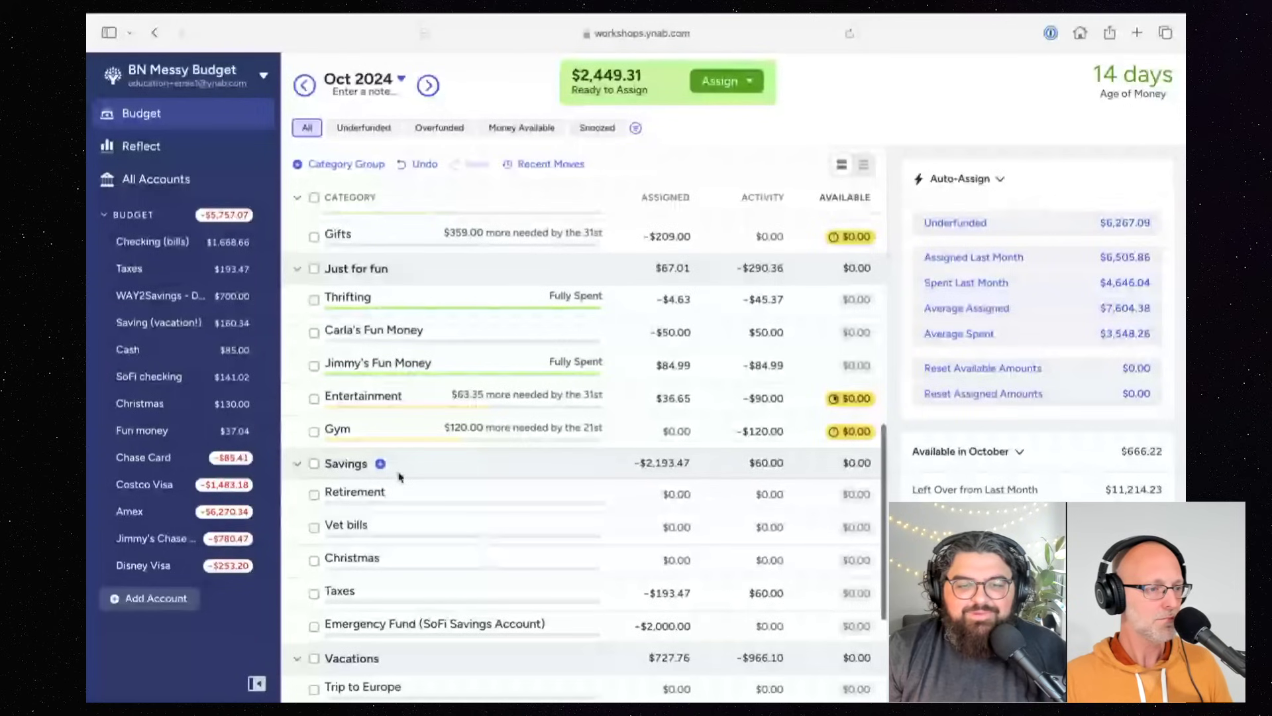
scroll(400, 477, down, 2)
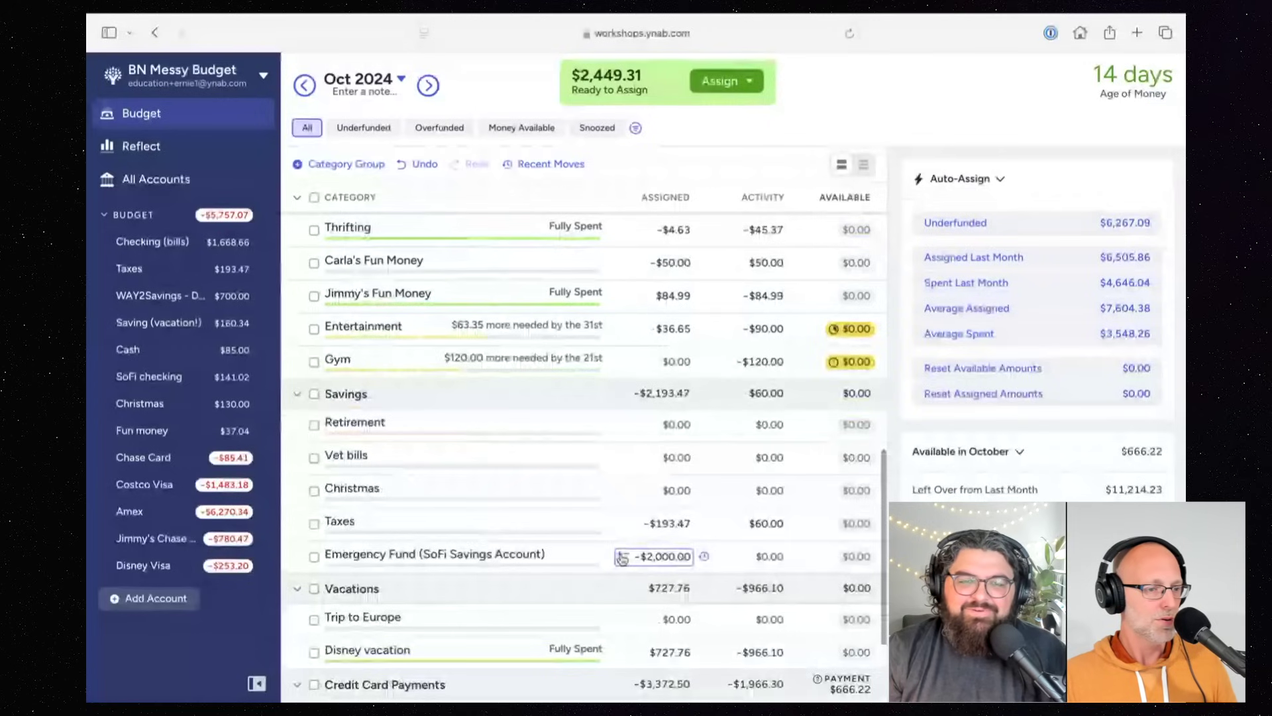
Step: Manually assign $700.00 from Ready to Assign to the Emergency Fund (SoFi Savings Account) category
click(731, 85)
text(7)
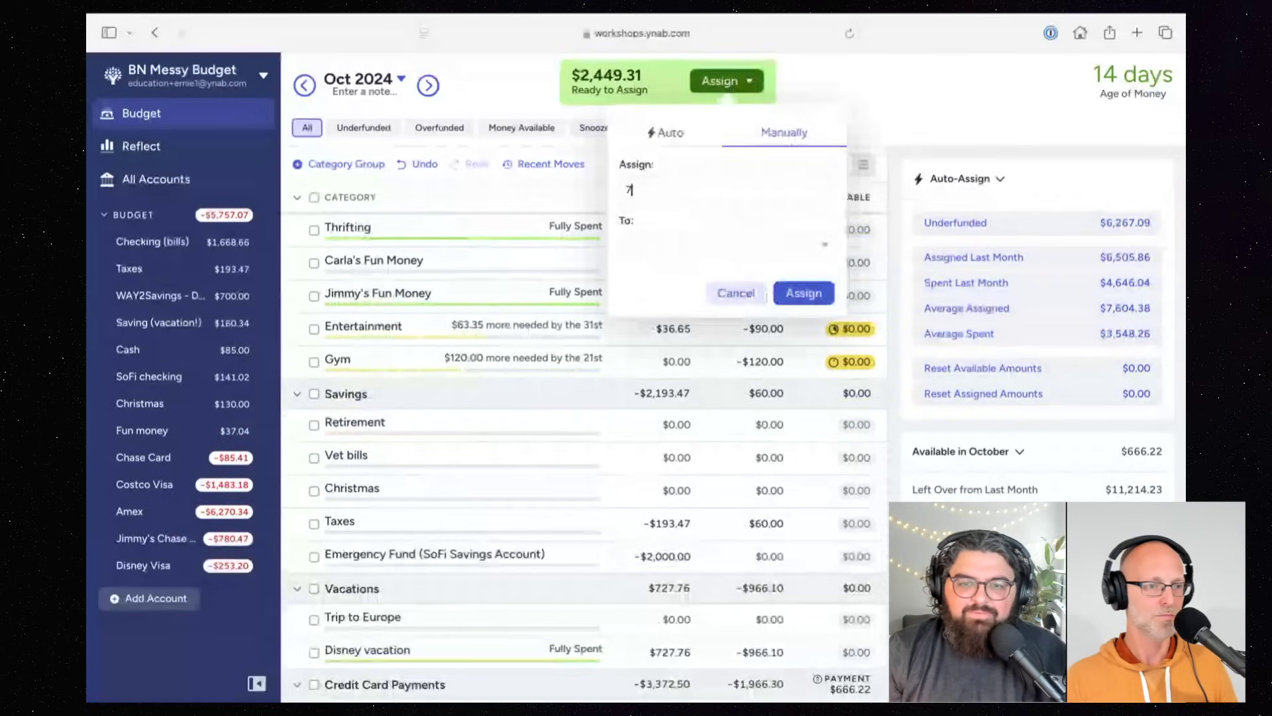
text(00)
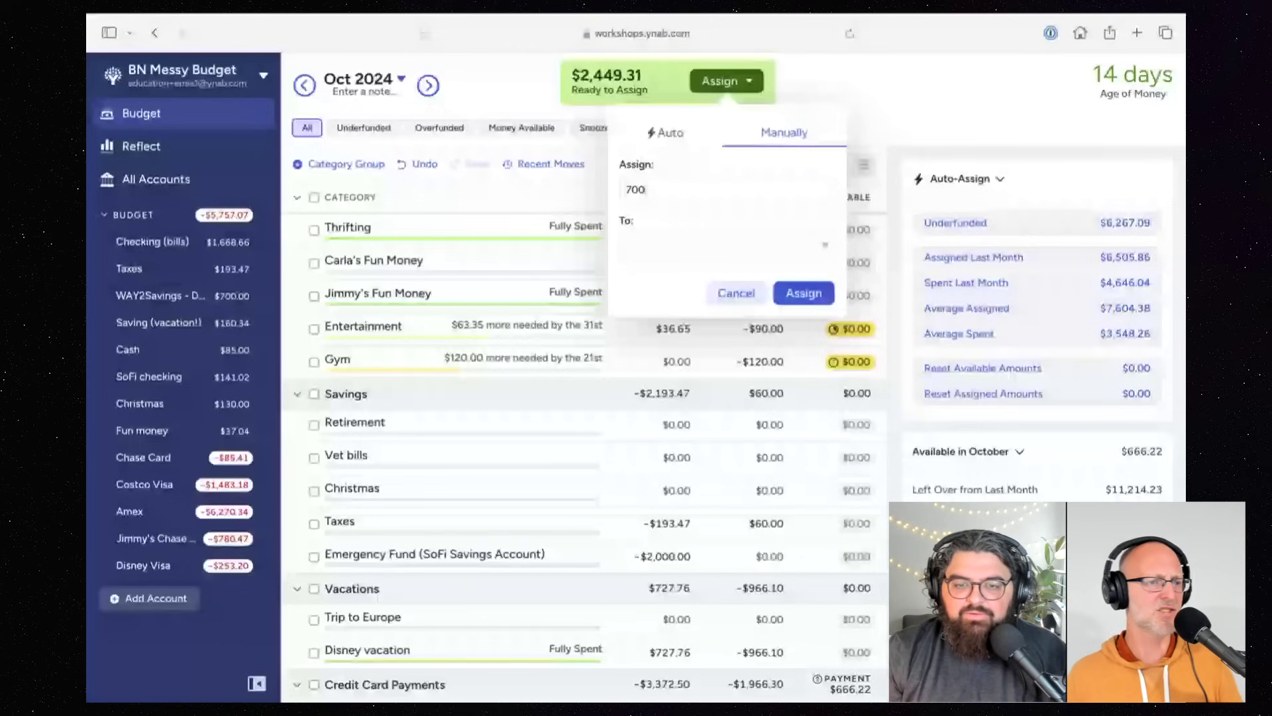
key(Tab)
text(em)
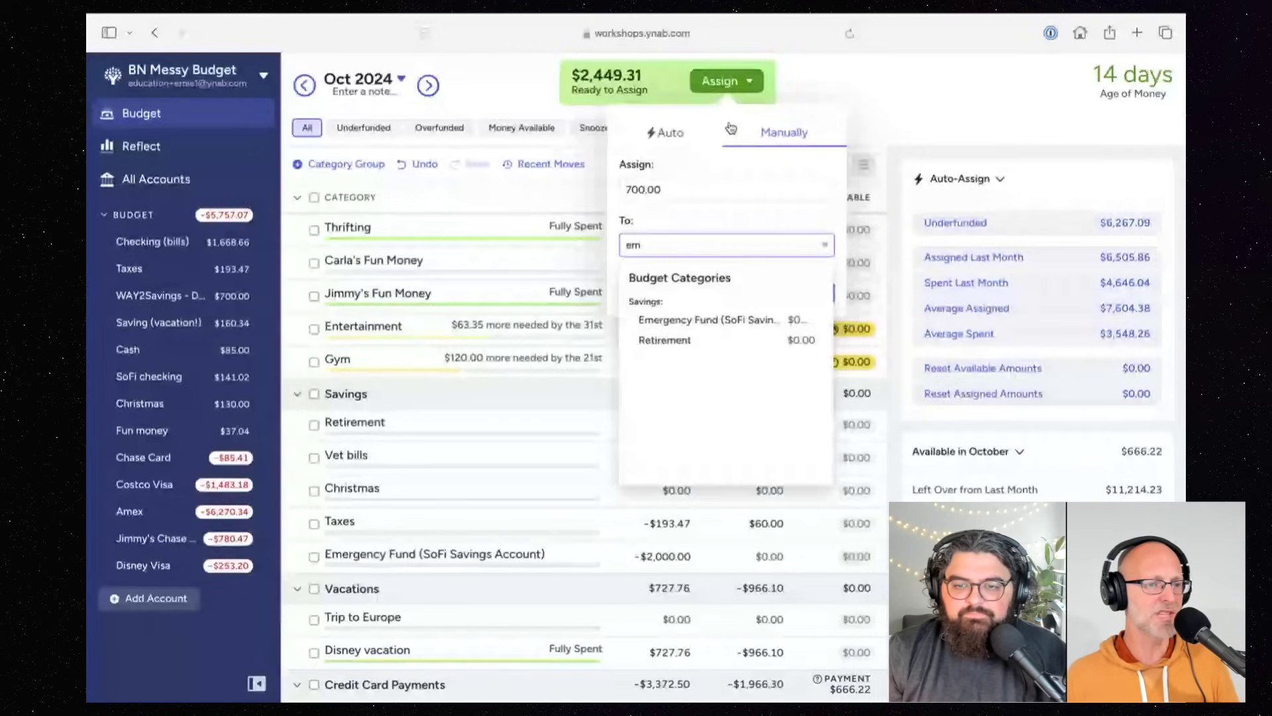
key(Return)
key(Return)
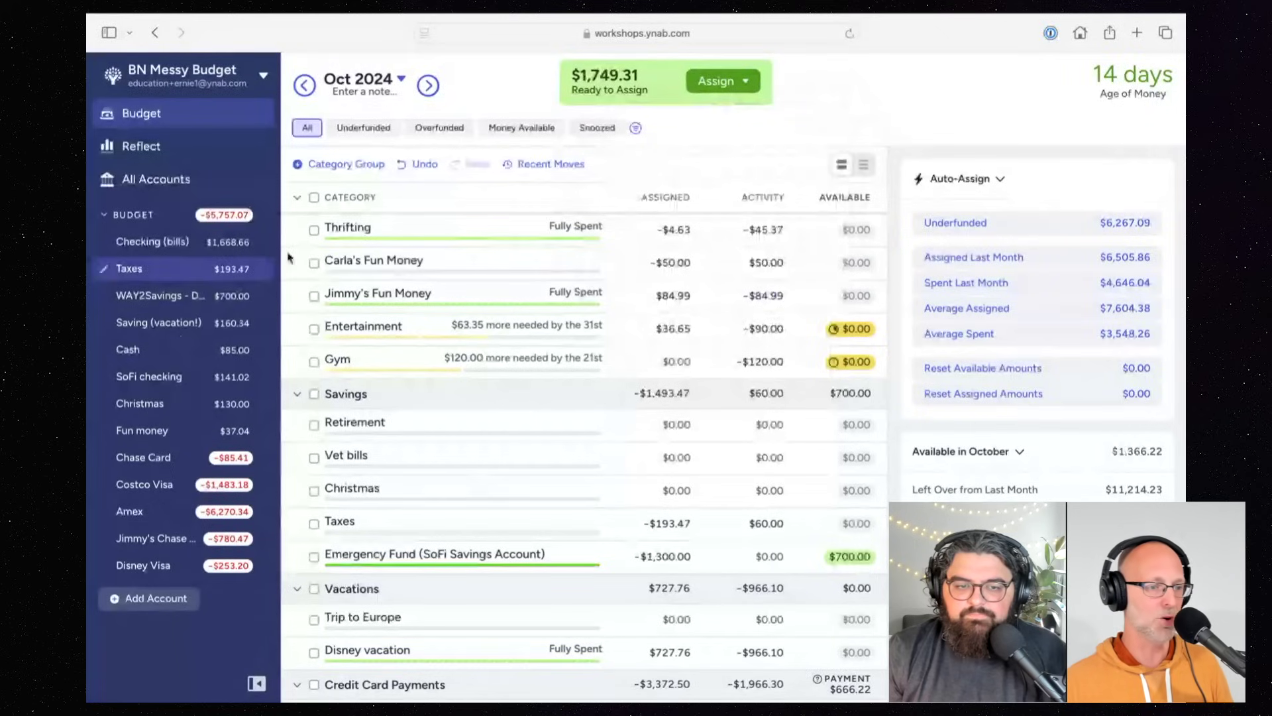
Step: Manually assign $193.47 from Ready to Assign to the Taxes category in the Savings group
click(723, 97)
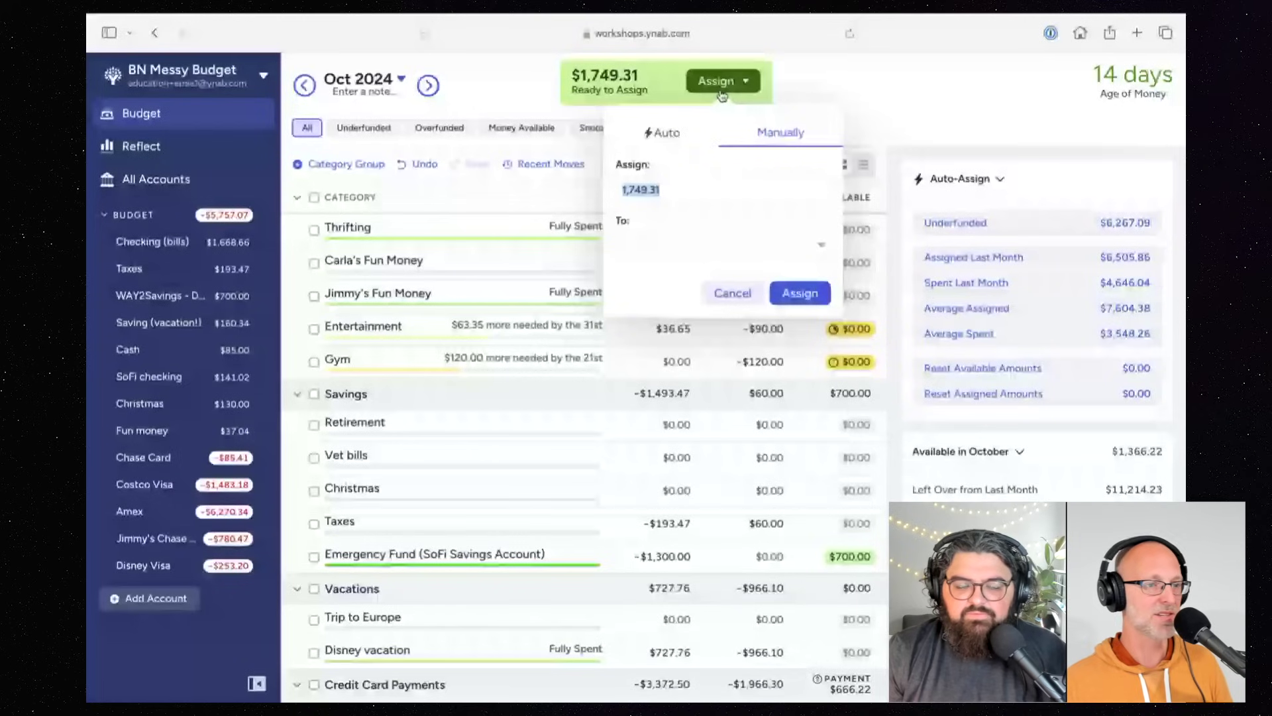
text(193)
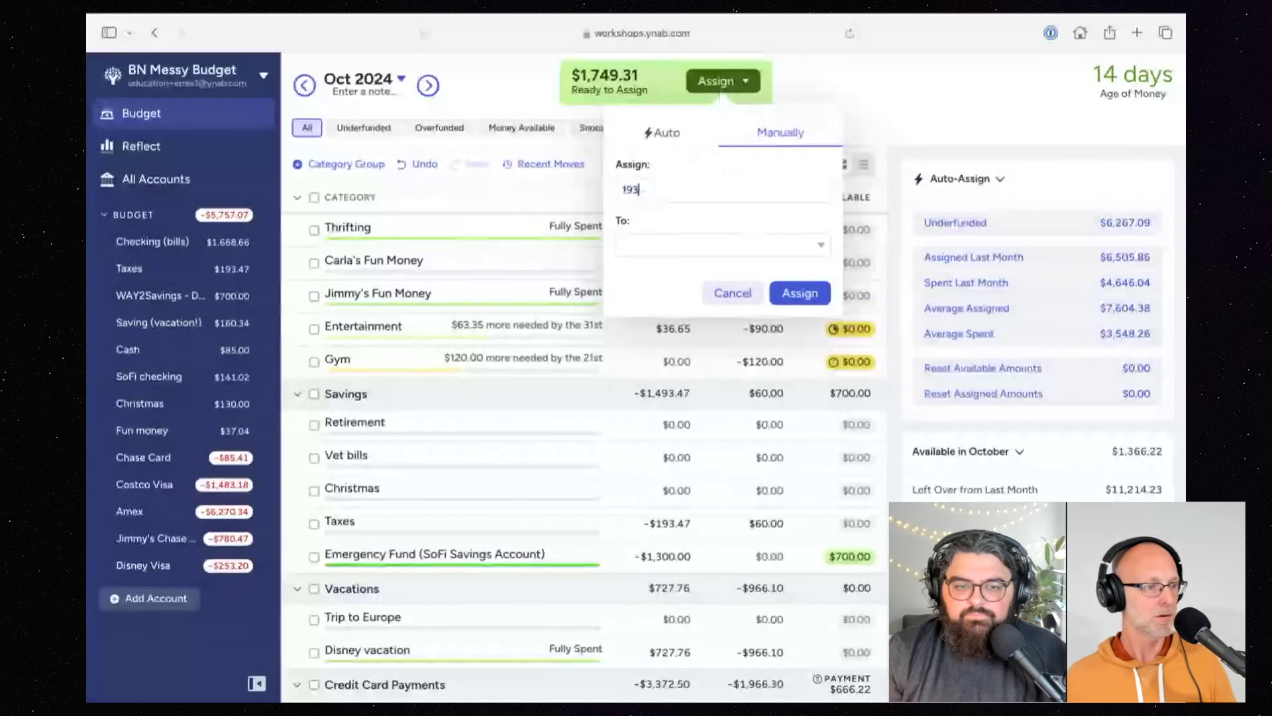
text(.47)
click(713, 244)
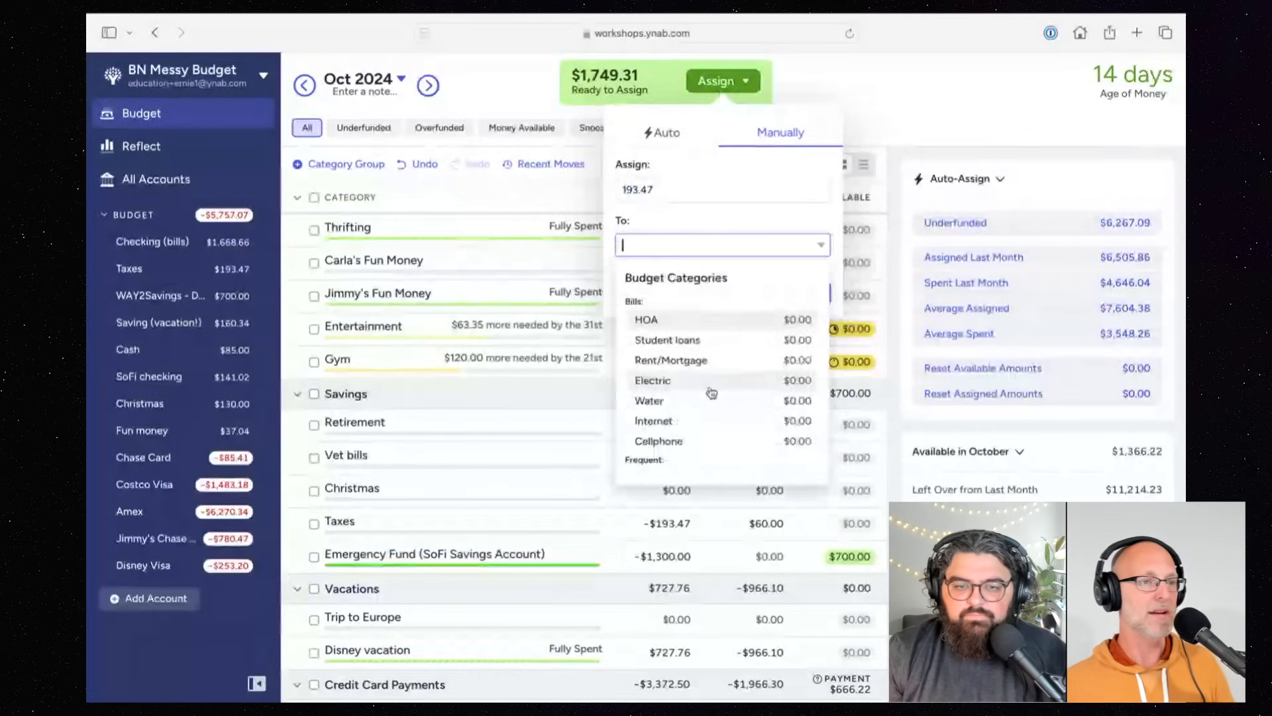
scroll(711, 393, down, 5)
scroll(711, 393, down, 5)
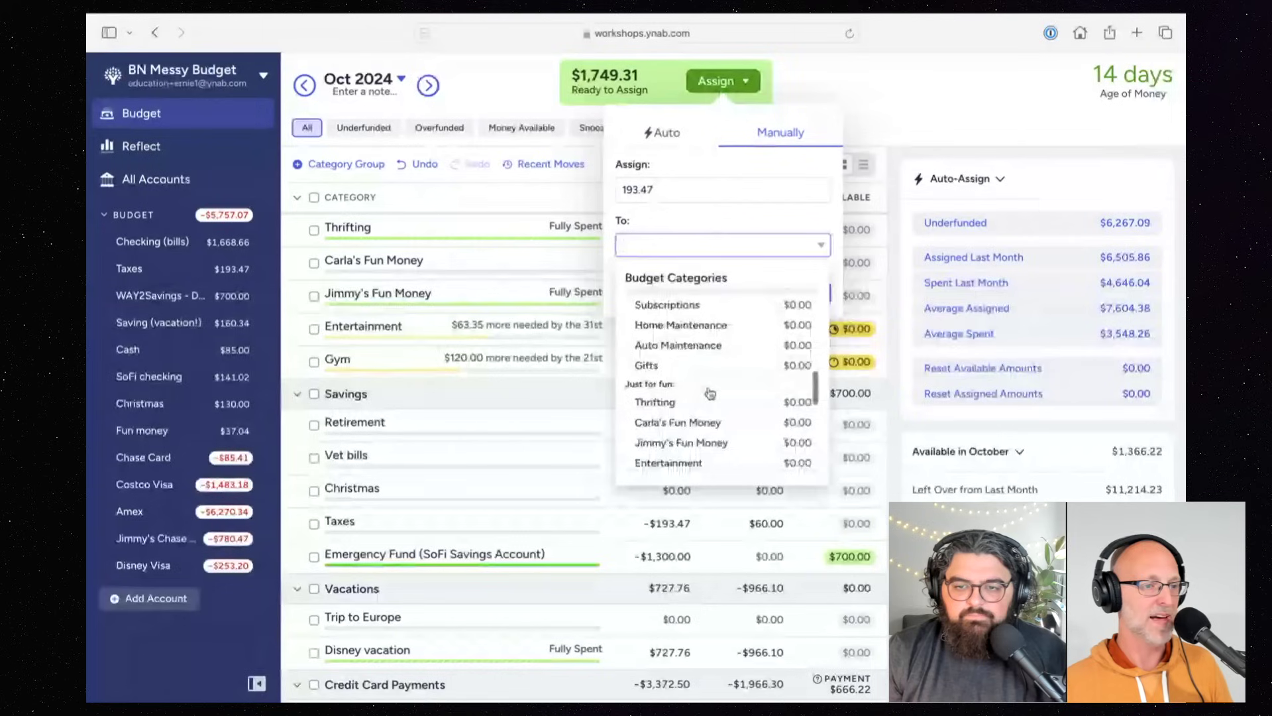
scroll(685, 410, down, 3)
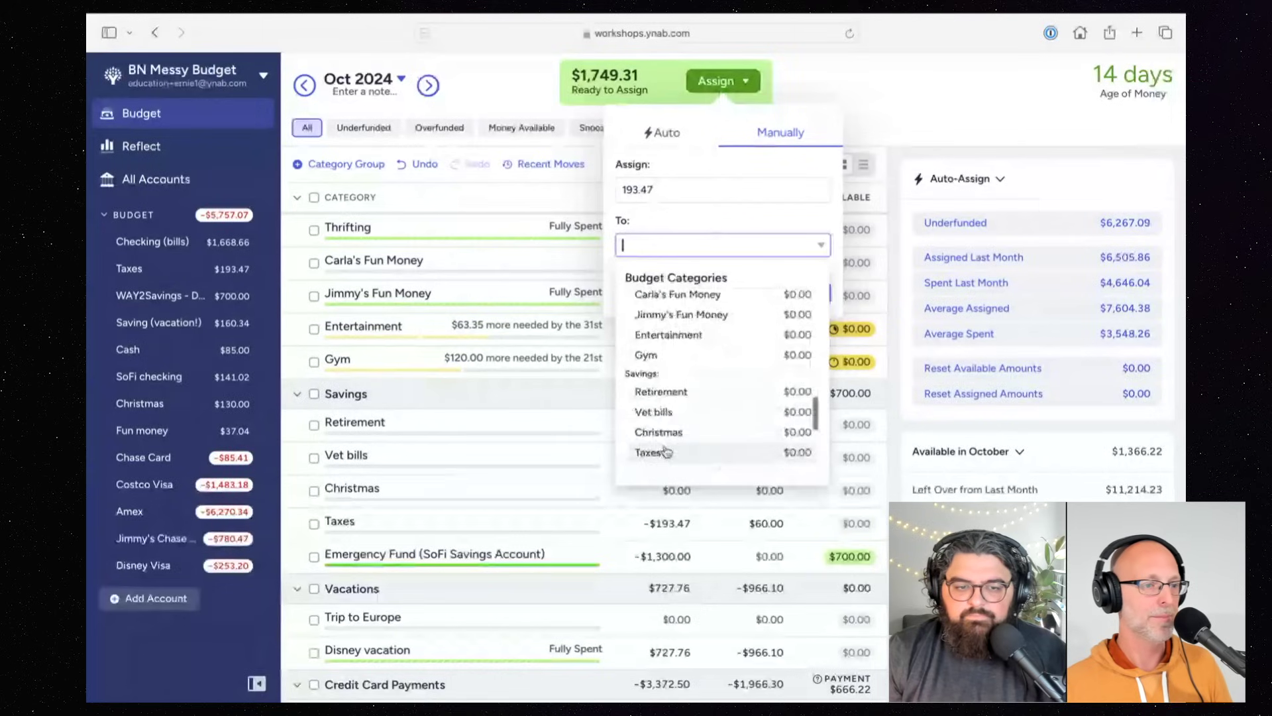
click(654, 448)
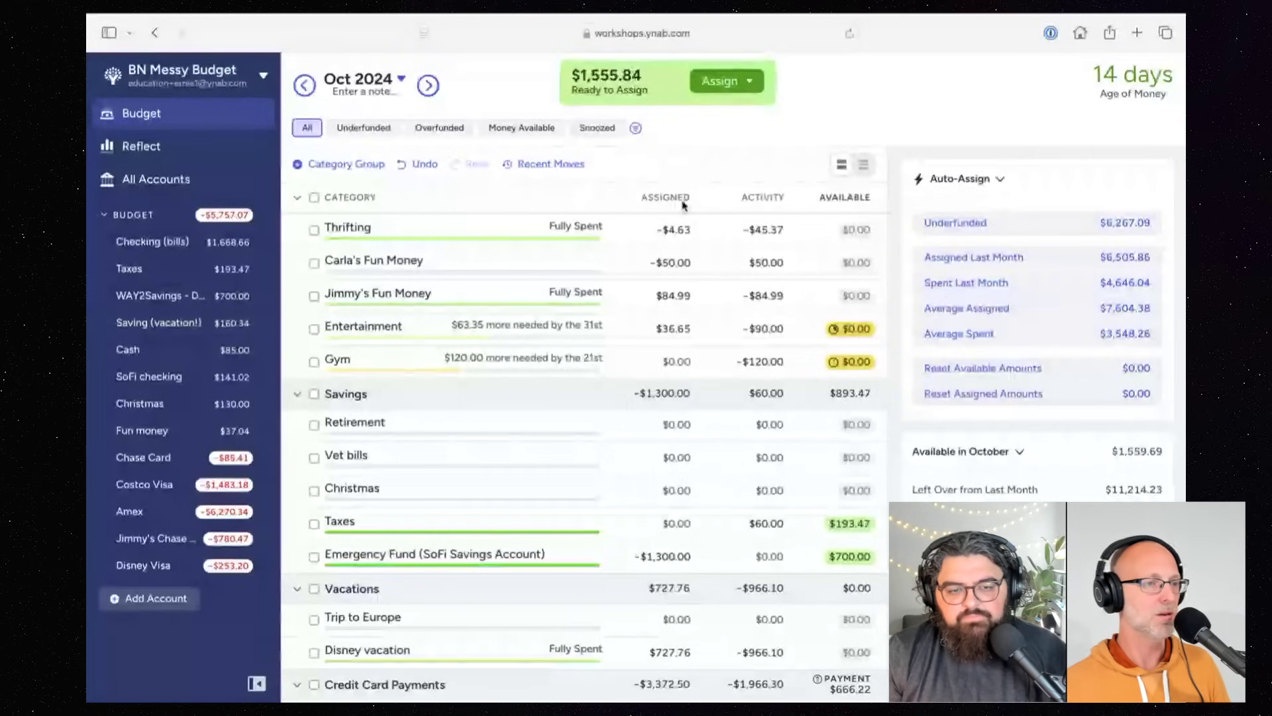
Step: Manually assign $160.34 from Ready to Assign to the Disney vacation category in the Vacations group
click(727, 81)
text(1)
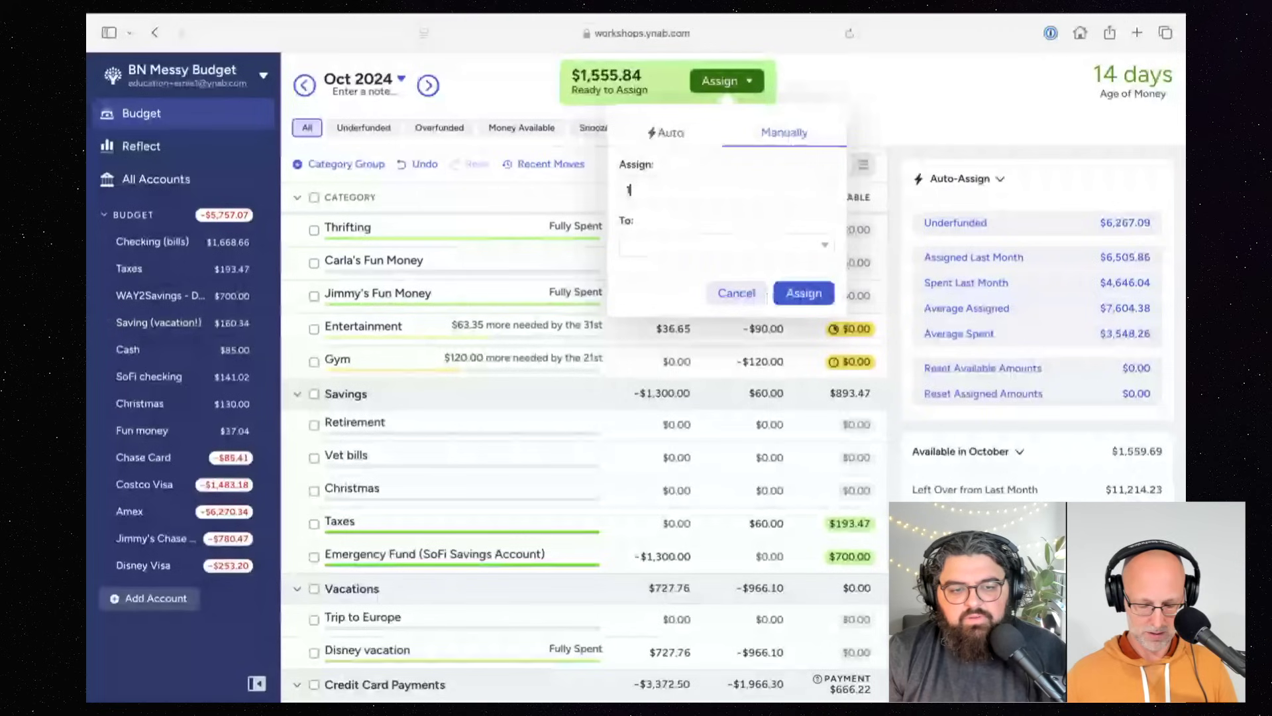
text(60.34)
click(764, 247)
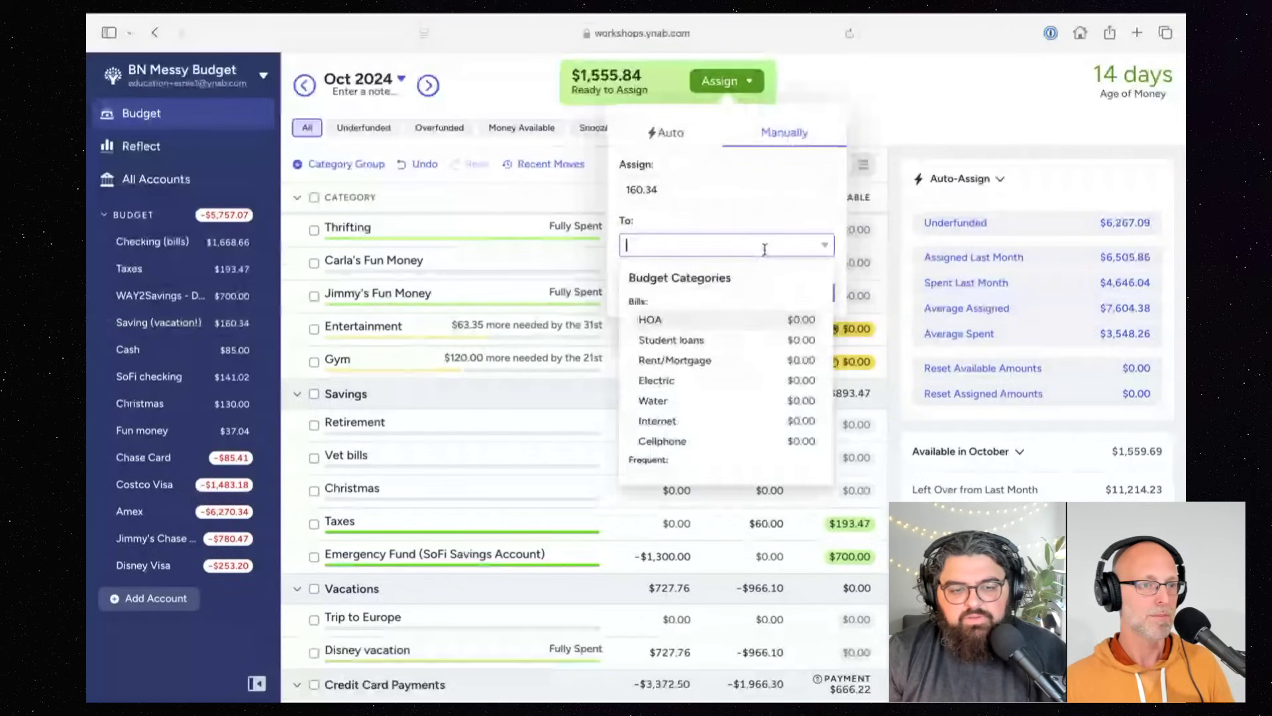
text(vac)
click(689, 321)
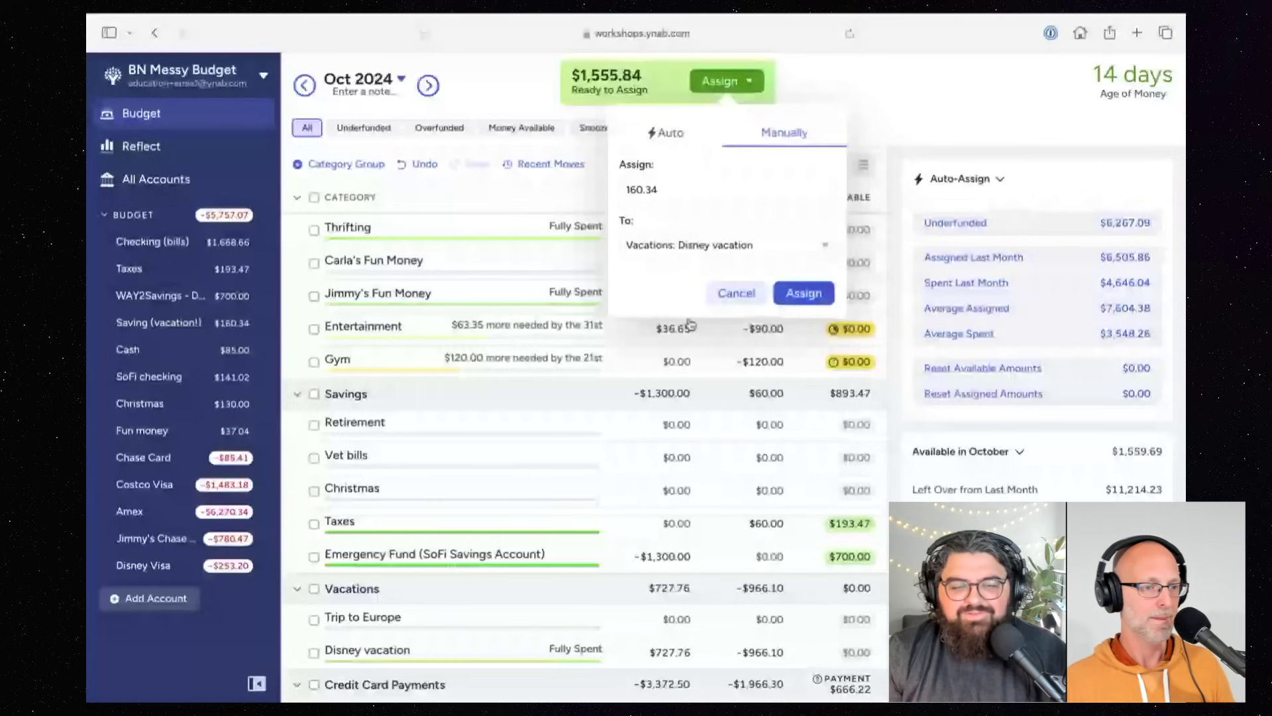
click(821, 301)
Step: Manually assign $130.00 from Ready to Assign to the Christmas category in the Savings group
scroll(593, 430, down, 2)
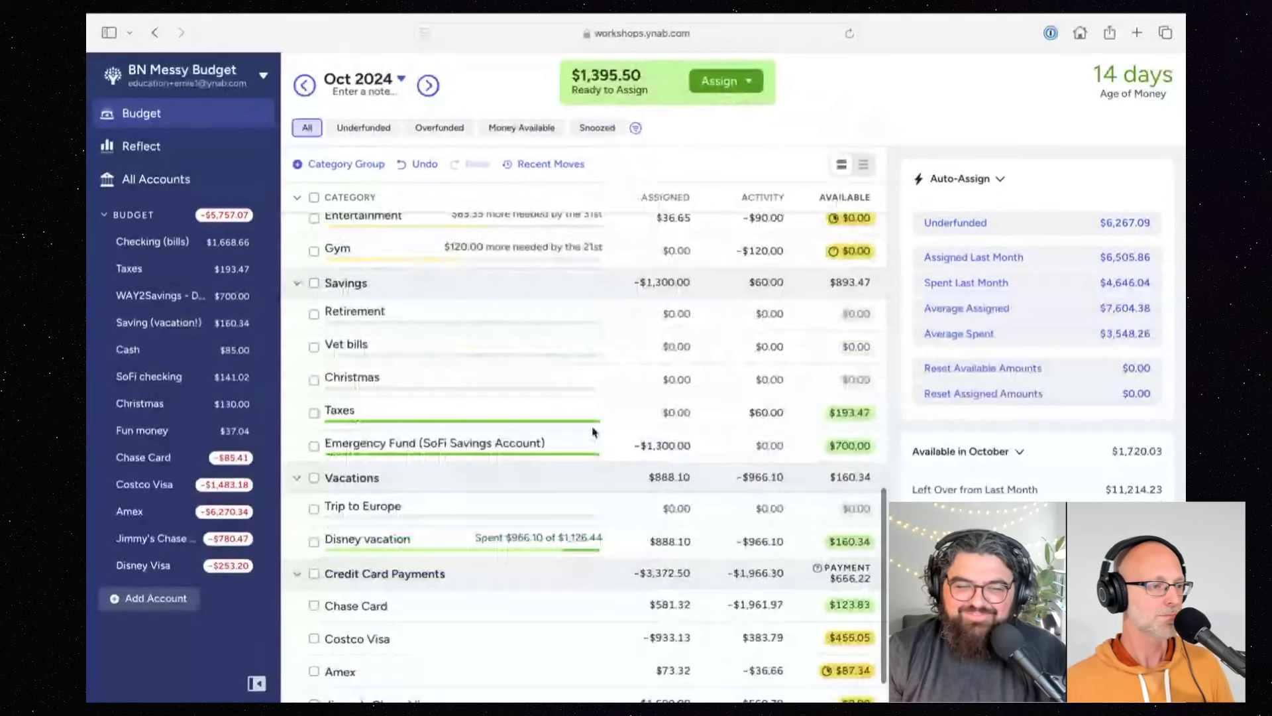
scroll(593, 432, down, 1)
scroll(569, 397, up, 2)
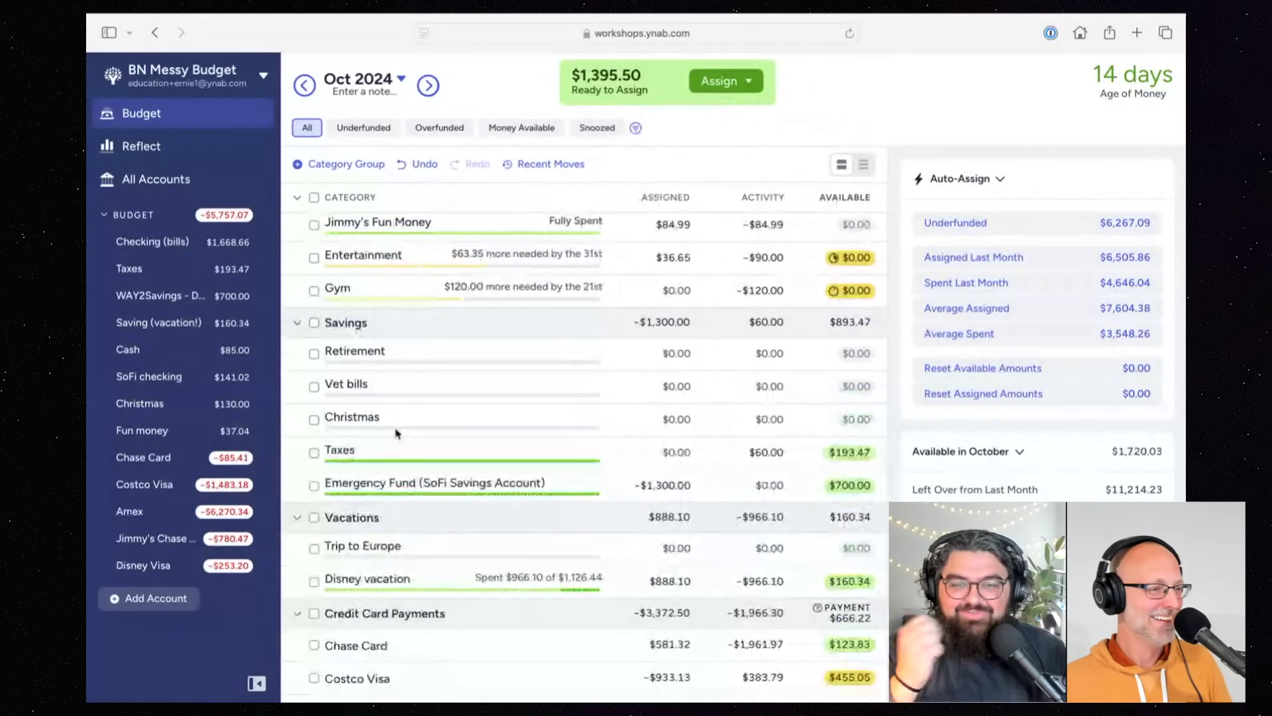
click(743, 85)
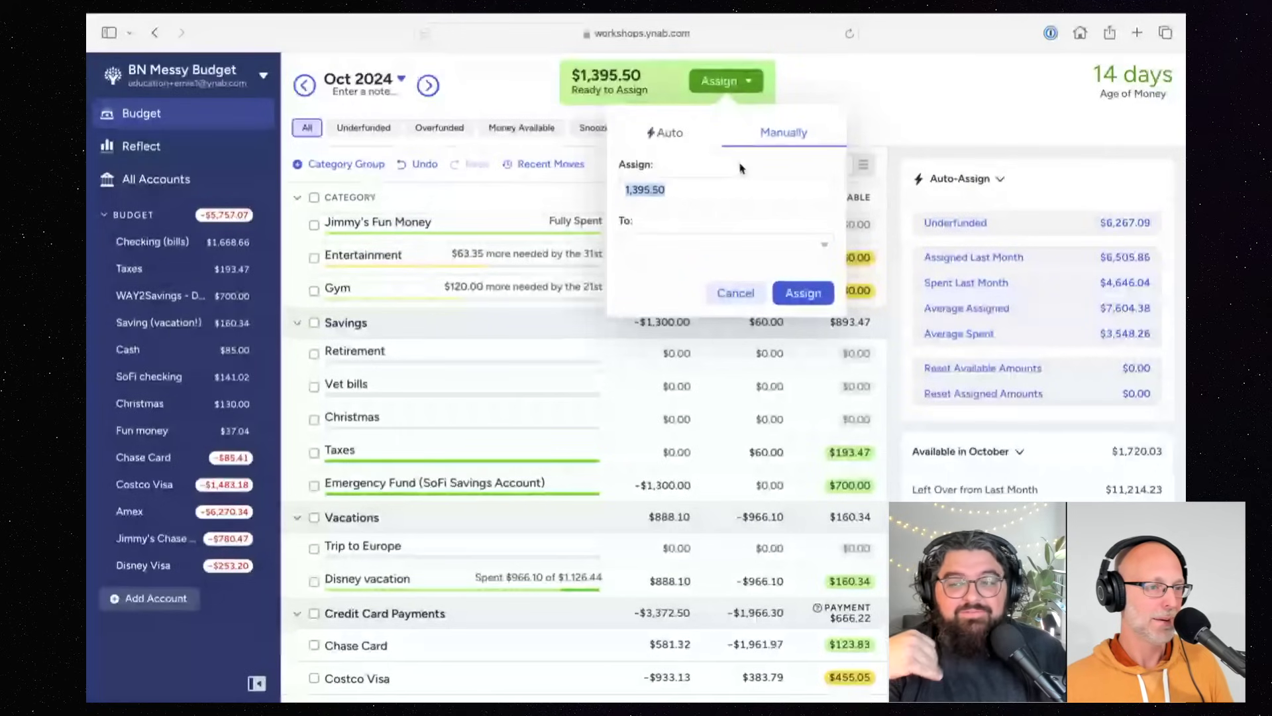
text(130)
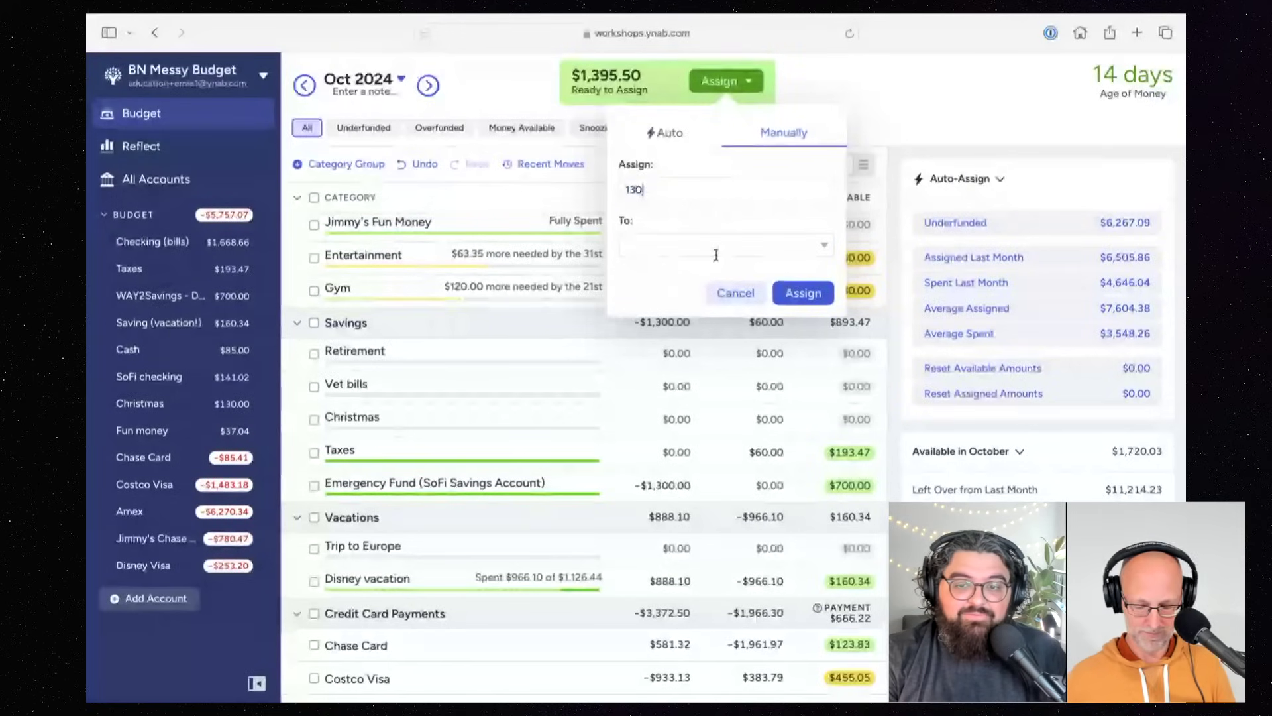
click(715, 247)
scroll(698, 368, down, 10)
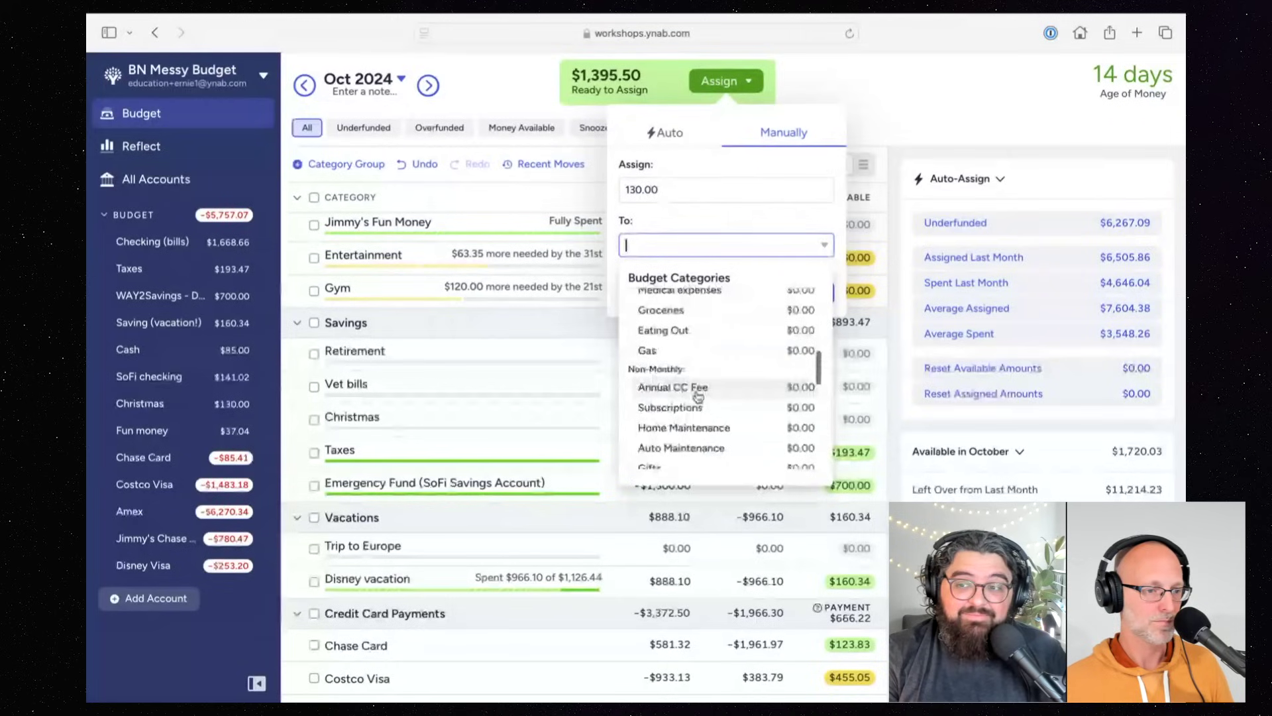
scroll(699, 404, down, 5)
scroll(698, 416, down, 2)
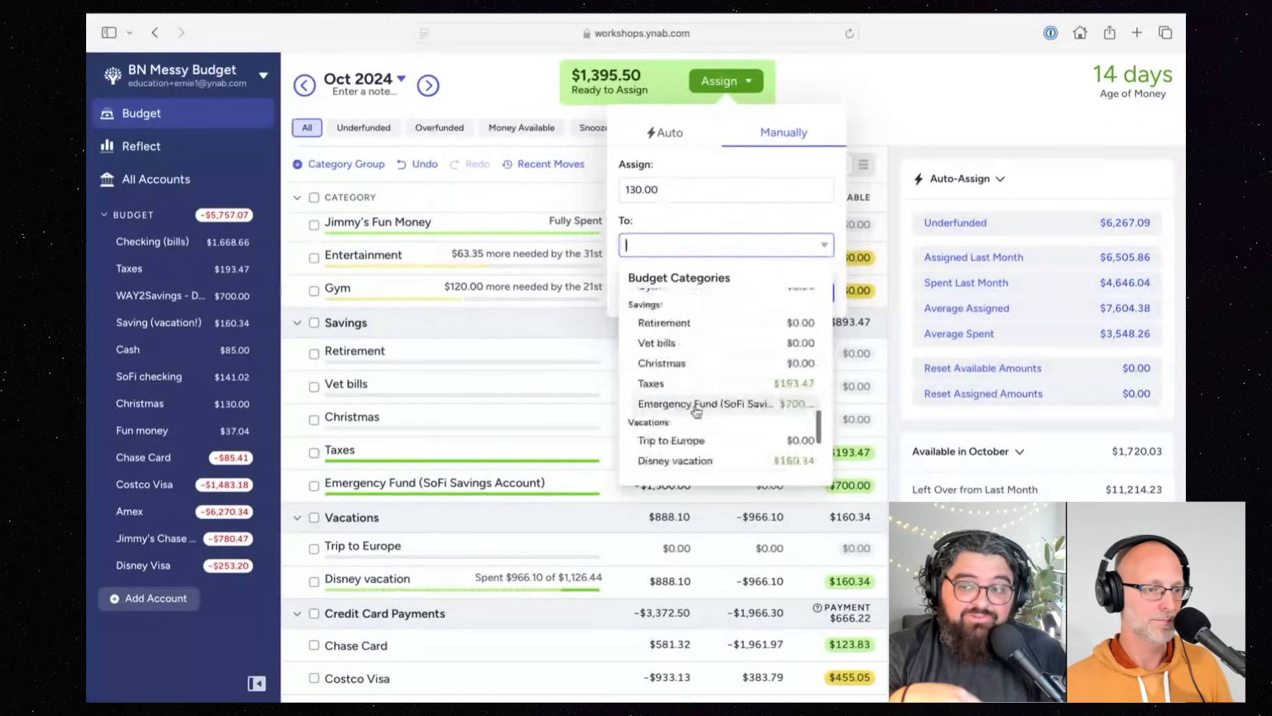
click(682, 370)
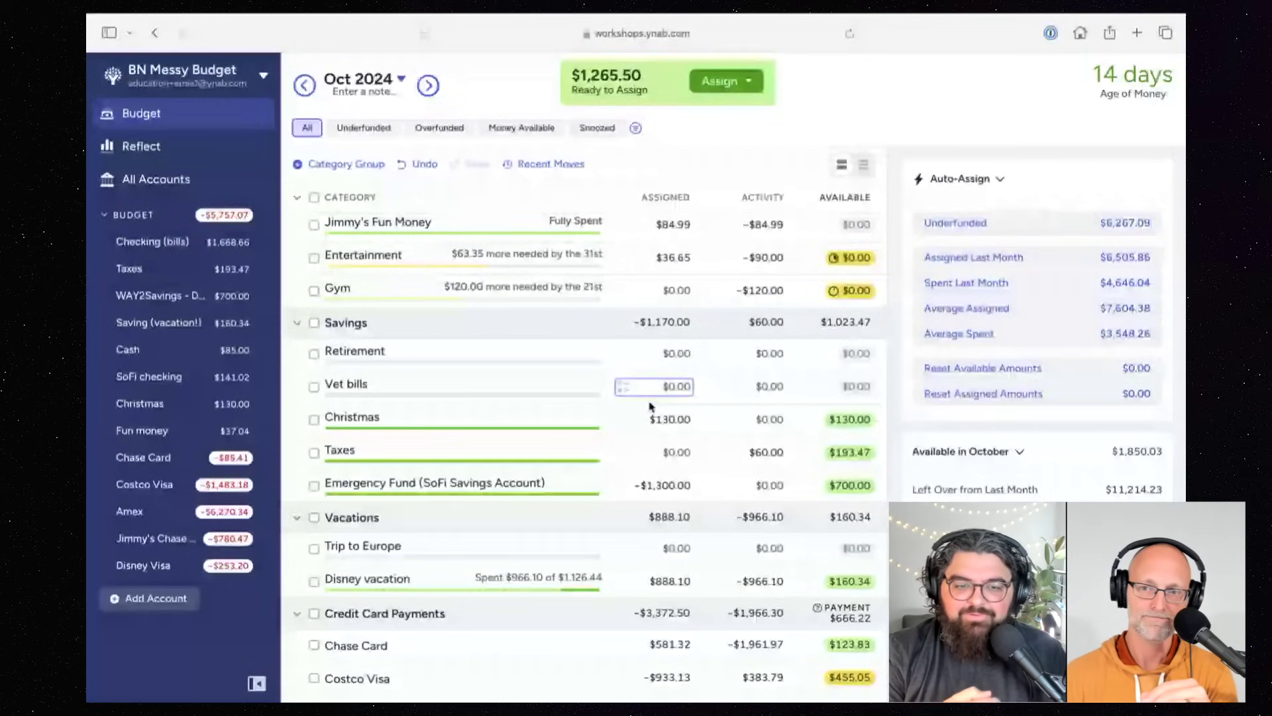
Step: Add a new category named Fun Money to the Savings group
click(385, 323)
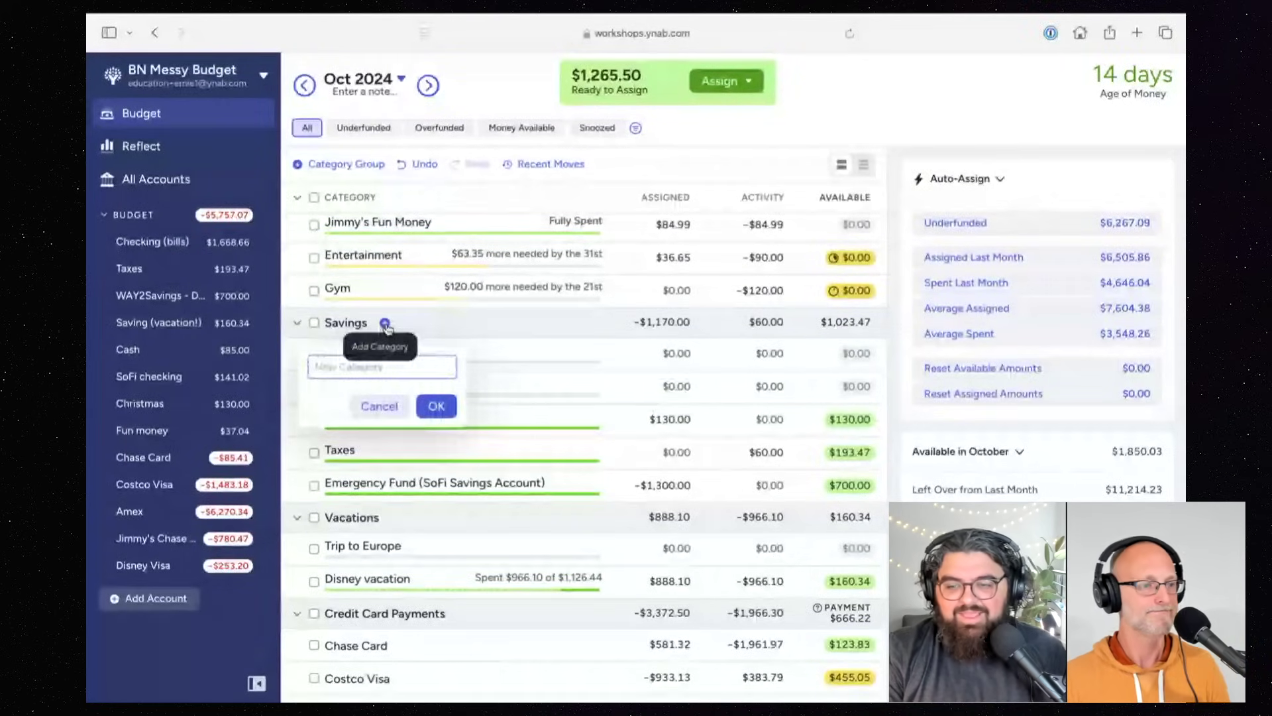
text(Fun Money)
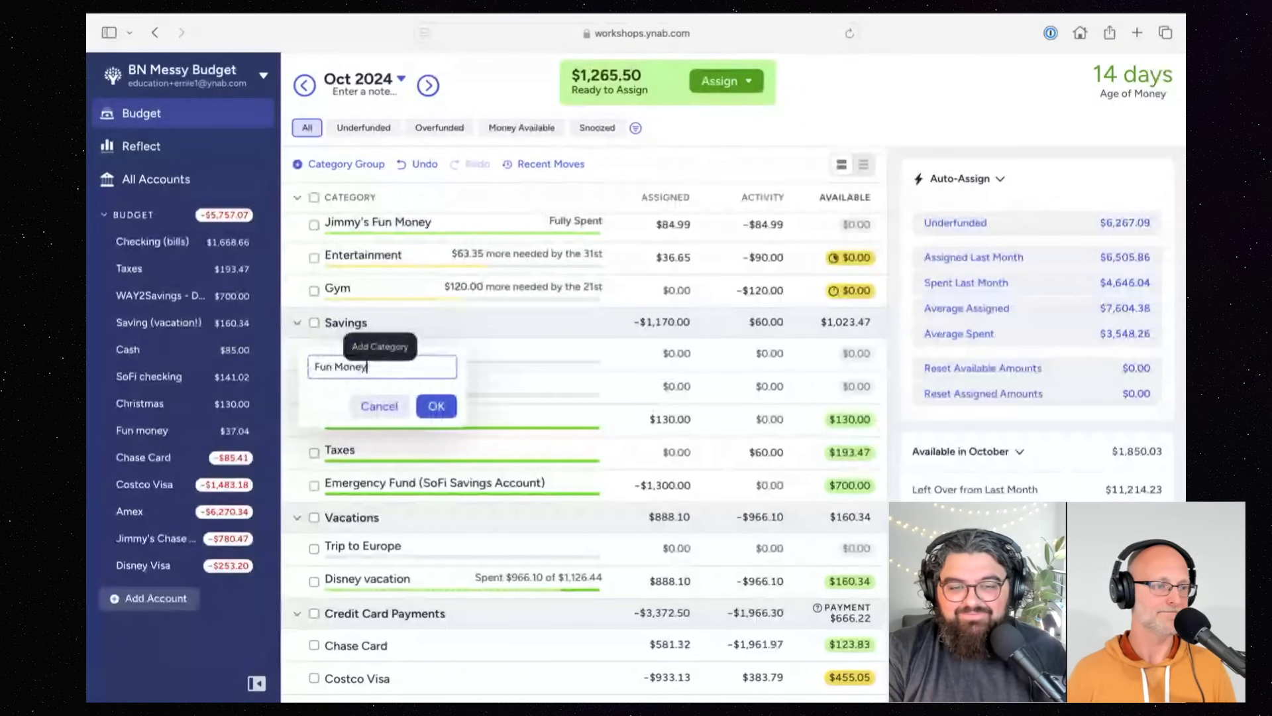
click(436, 406)
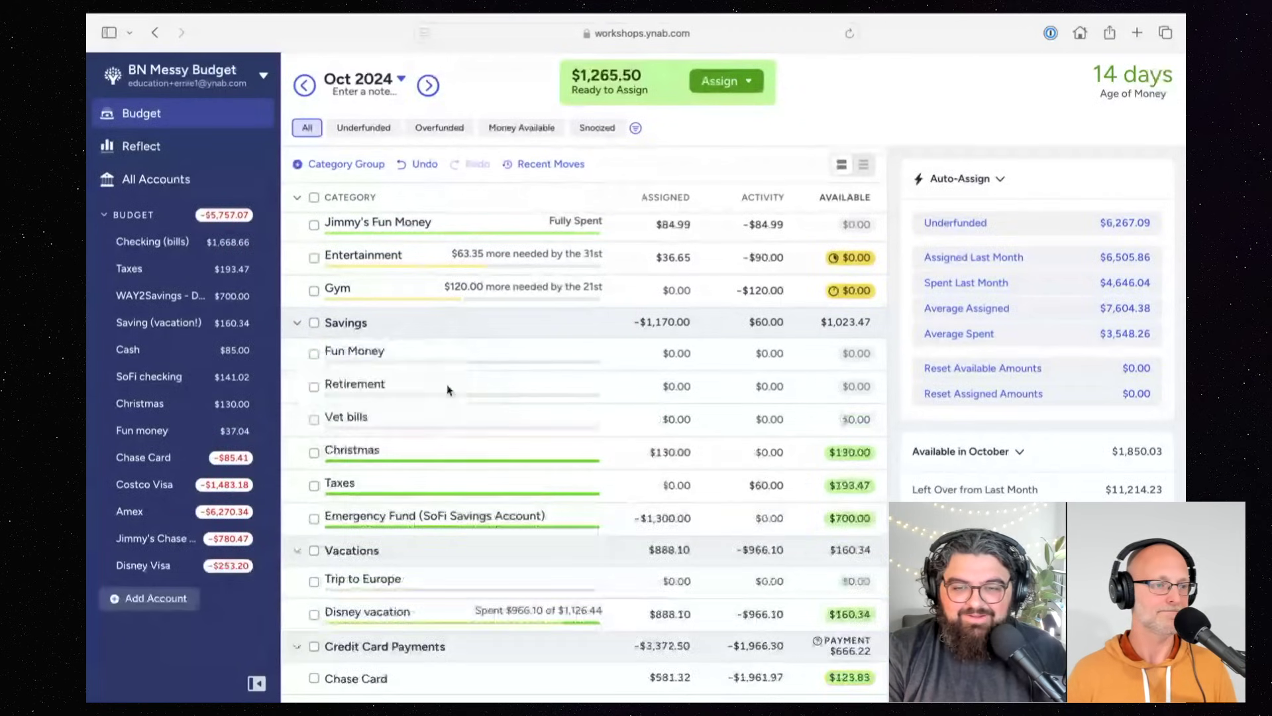
Step: Manually assign $37.04 from Ready to Assign to the Fun Money category in the Savings group
click(719, 82)
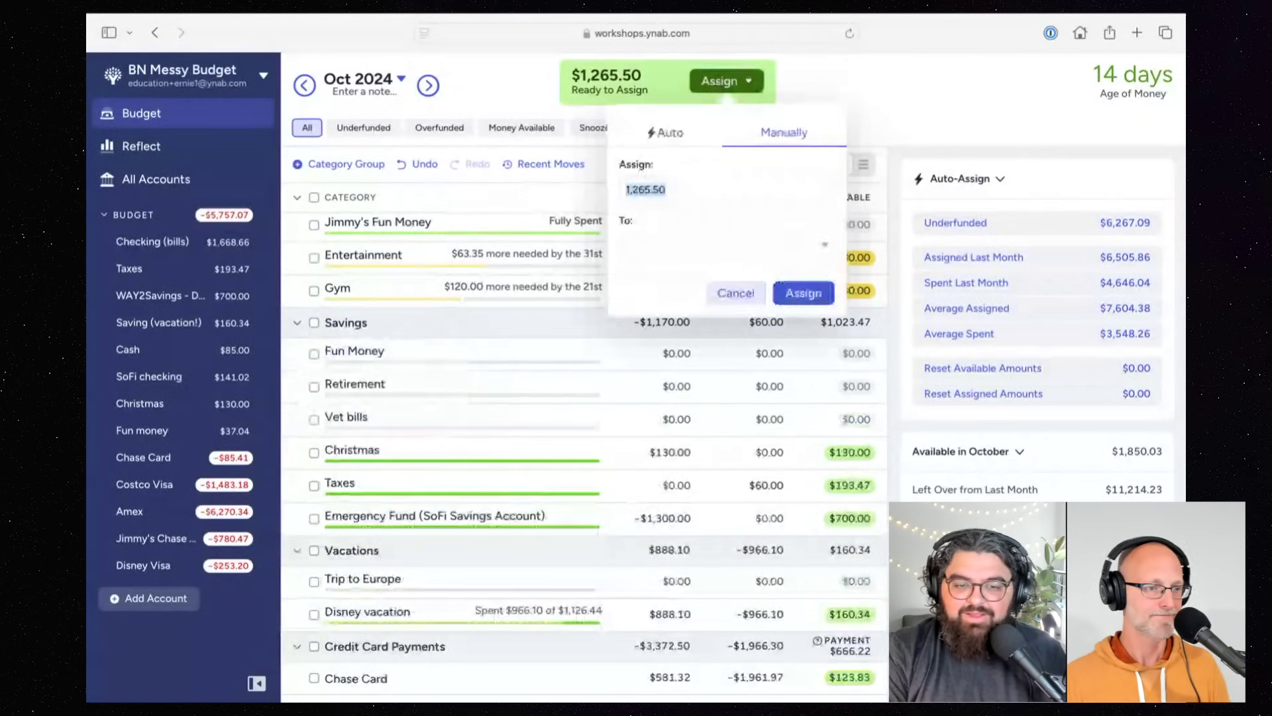
text(37.04)
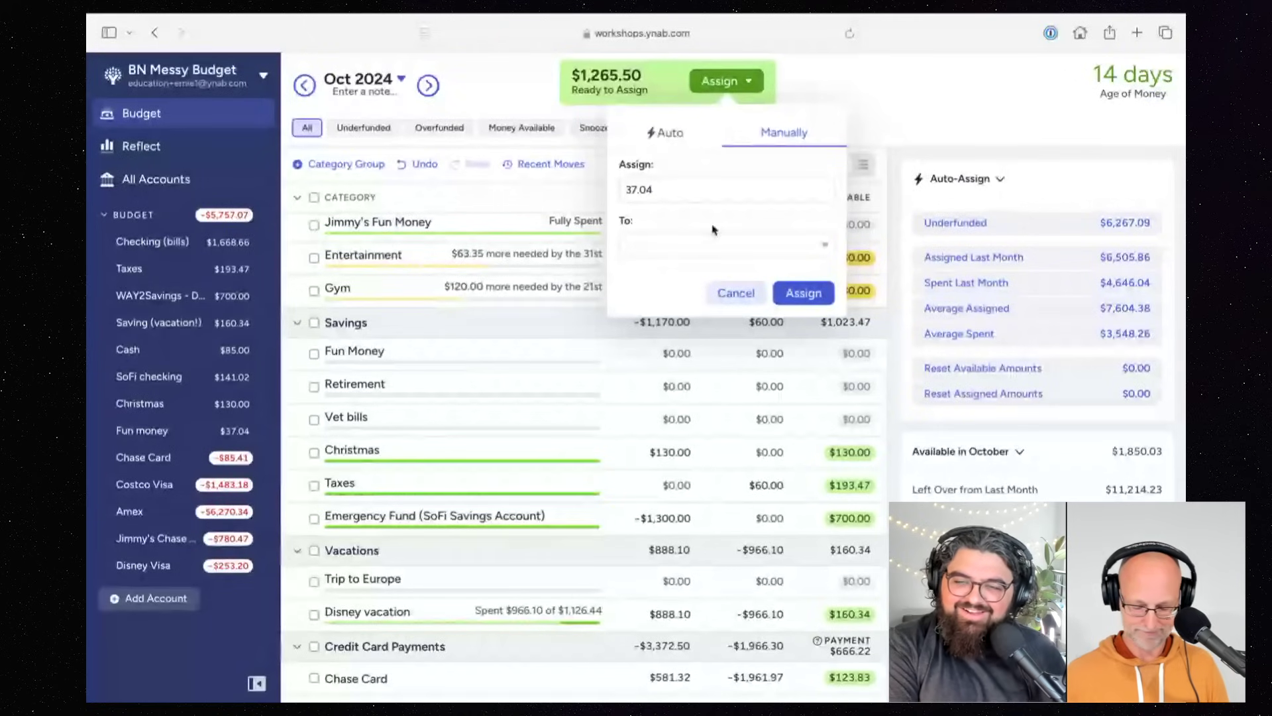
click(708, 240)
text(f)
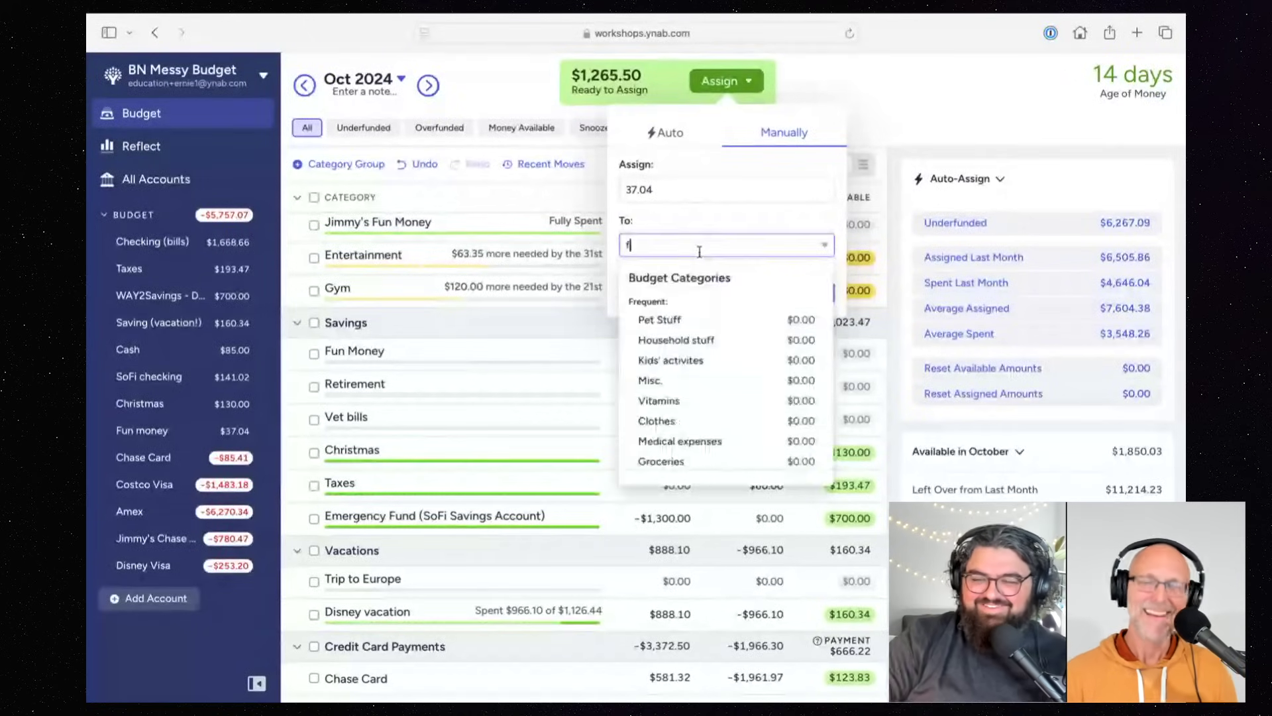
text(un)
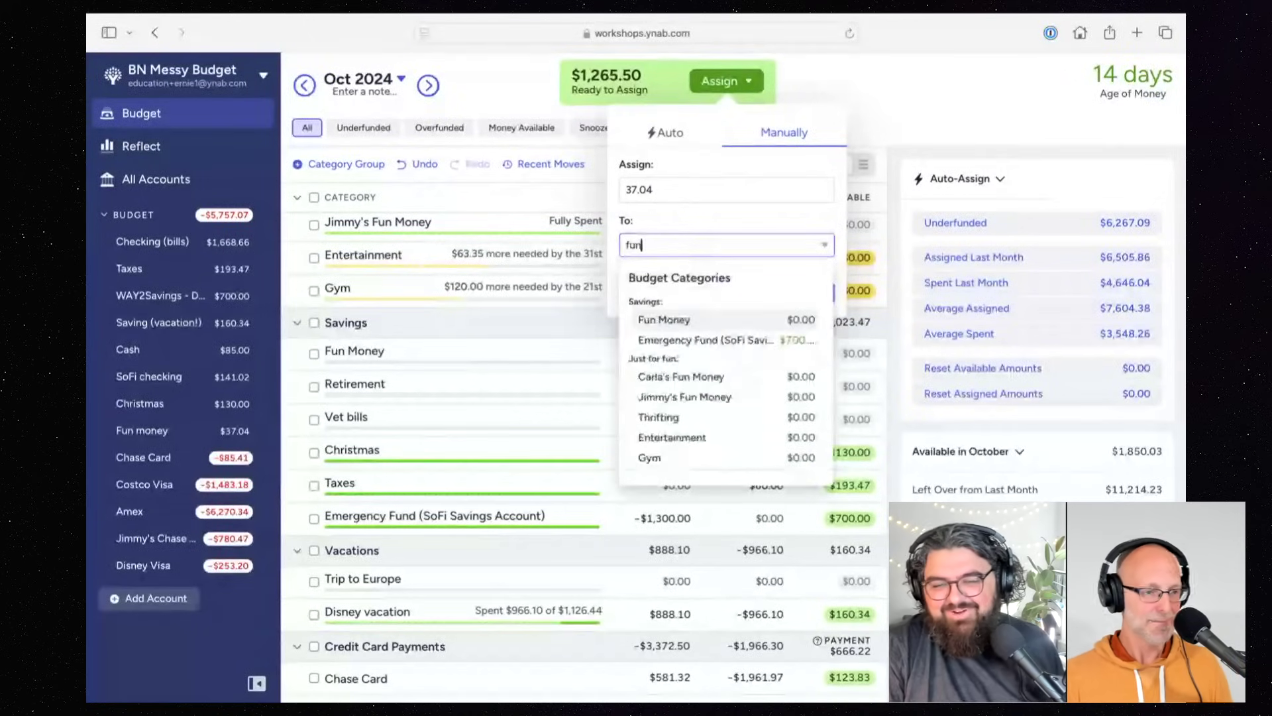
click(679, 321)
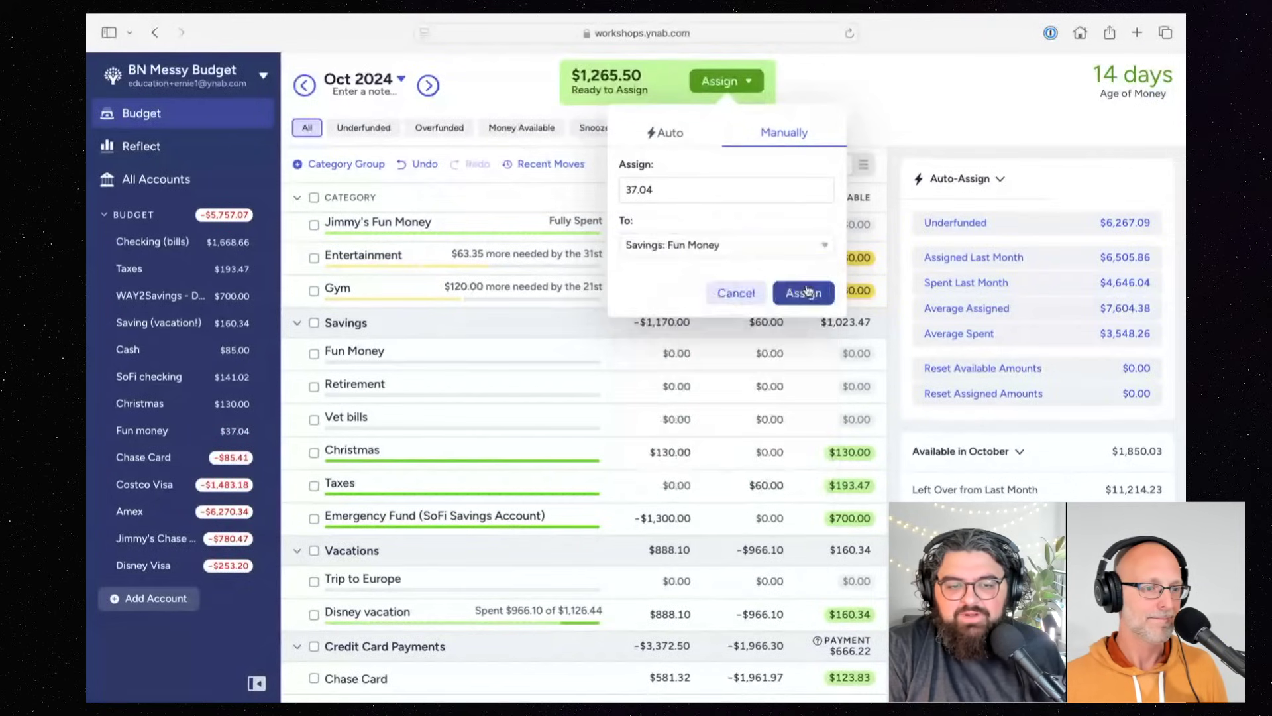
click(806, 292)
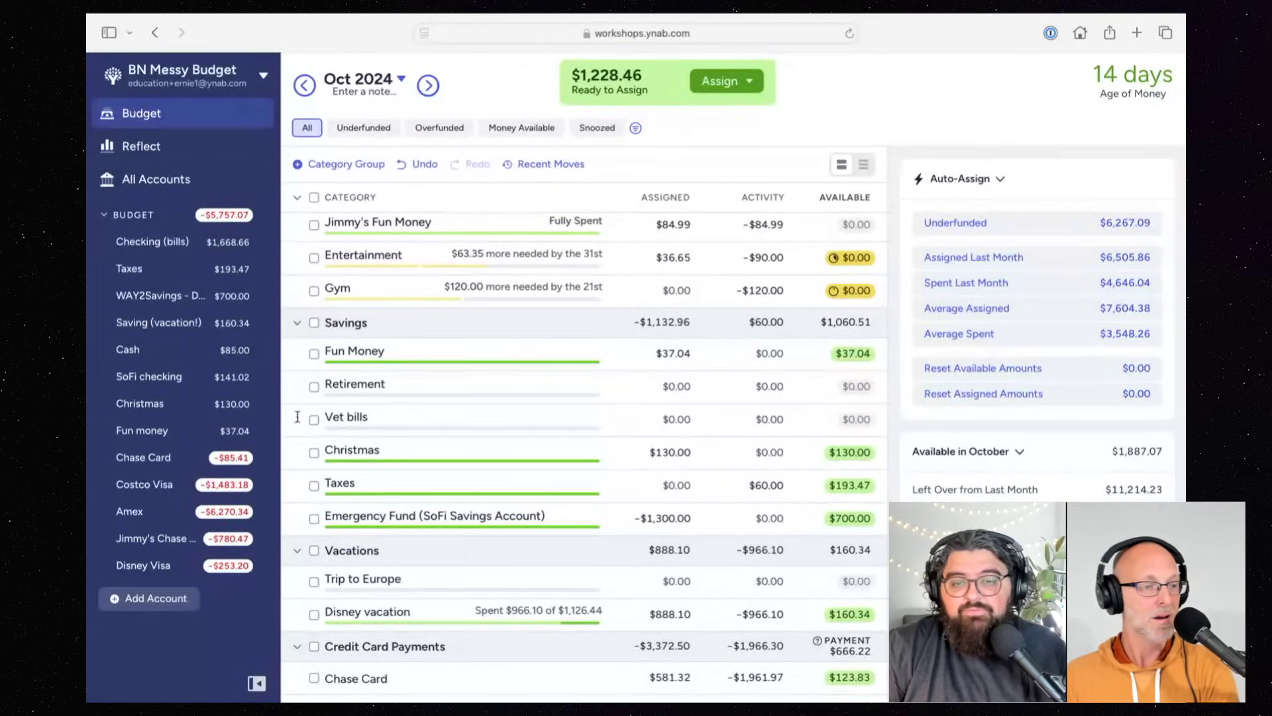
Step: Move the excess of 123.83-85.41 from the Chase Card payment category back to Ready to Assign and deselect the category
scroll(392, 440, down, 1)
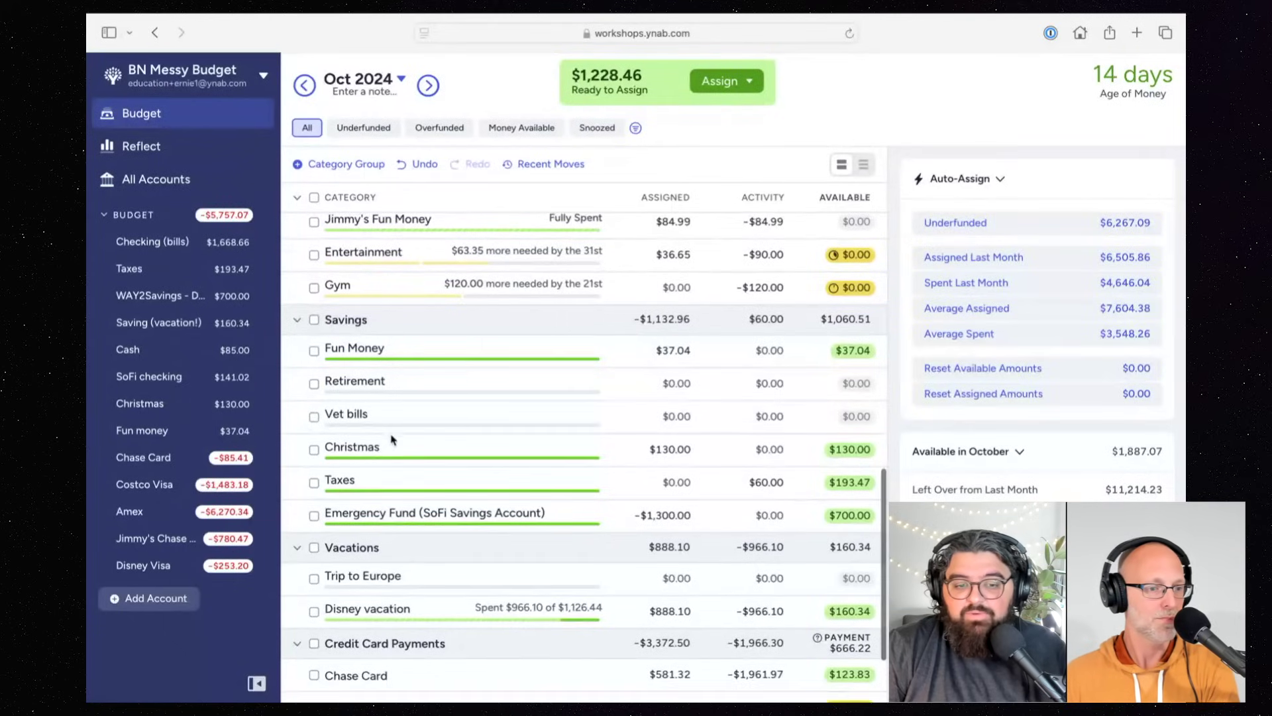
scroll(396, 436, down, 5)
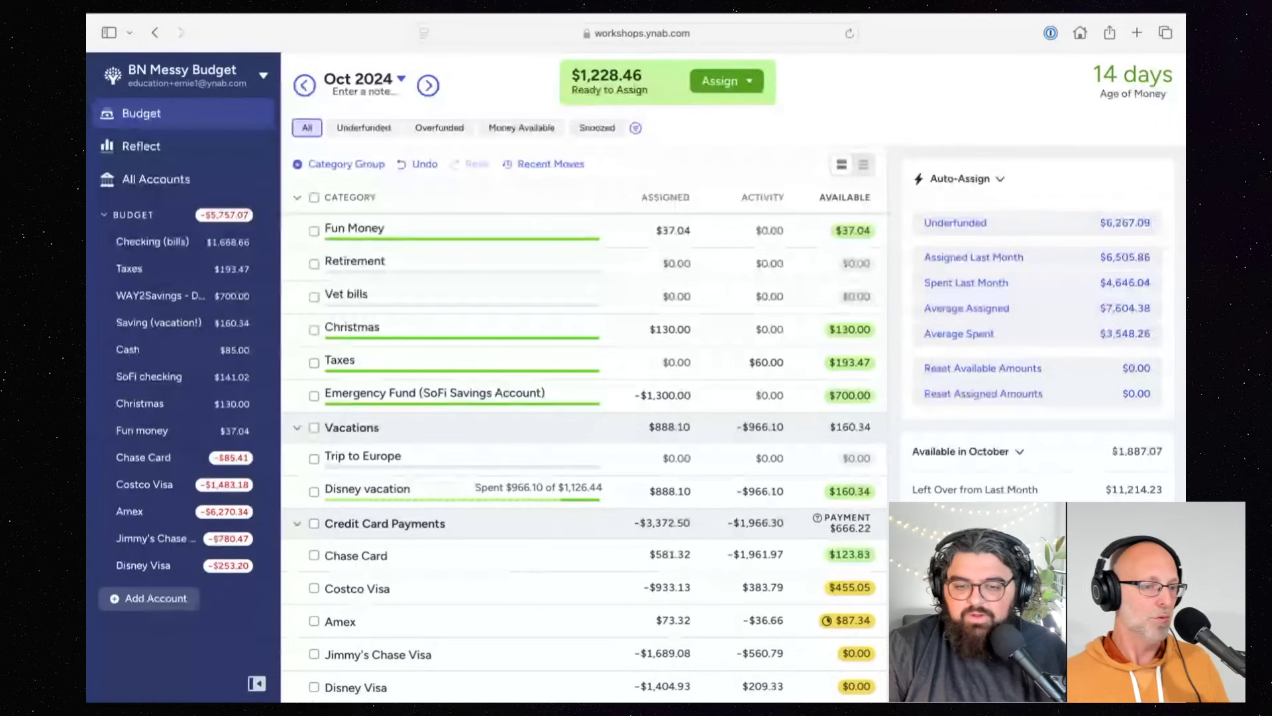
mouse_move(311, 701)
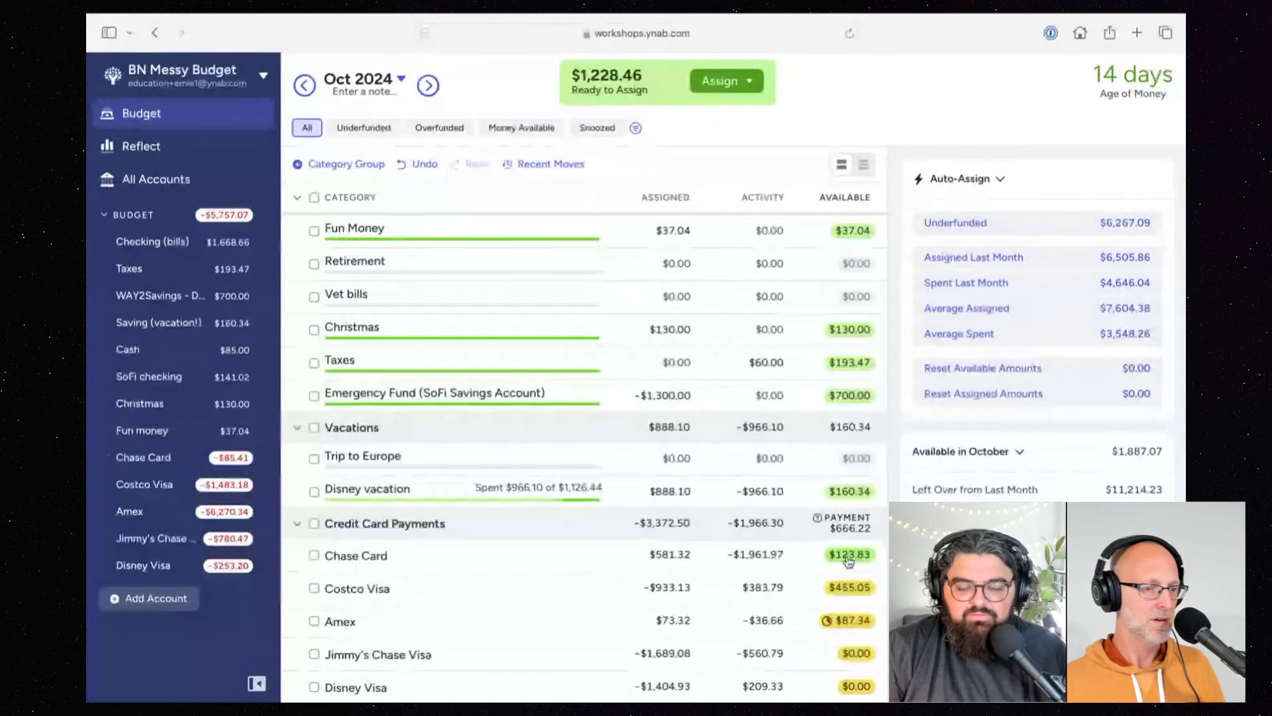
mouse_move(850, 562)
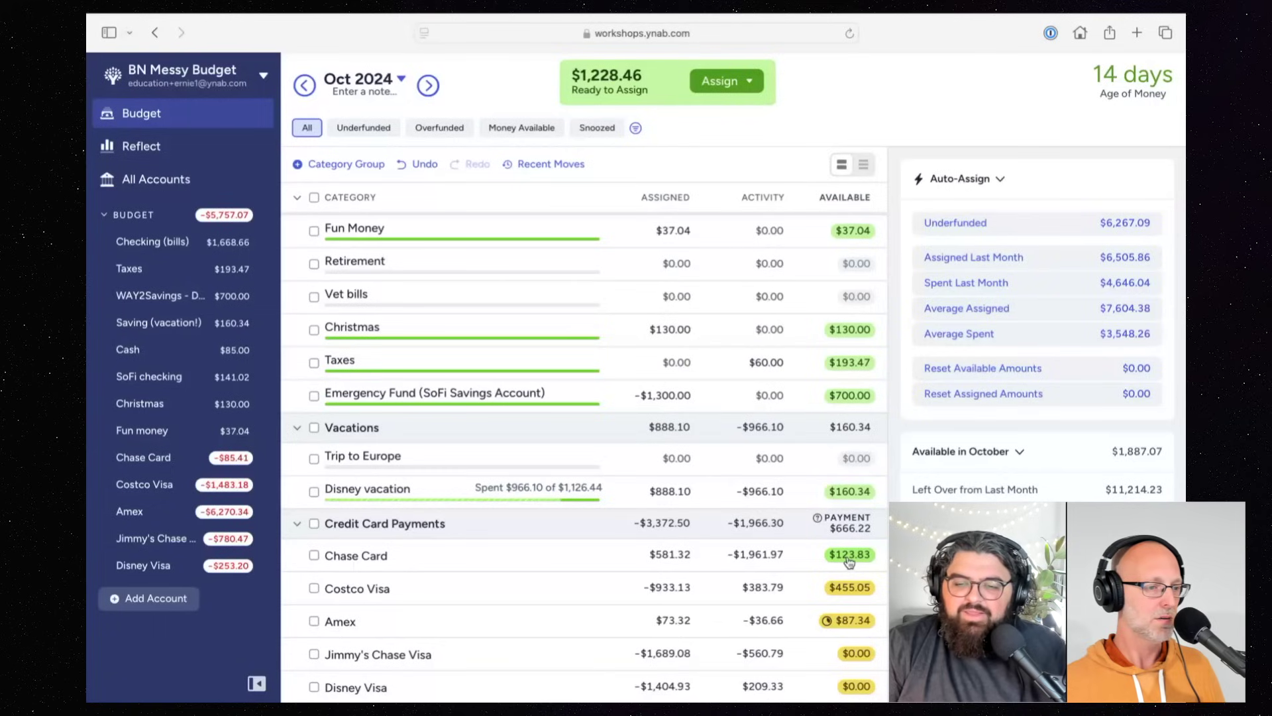
click(850, 555)
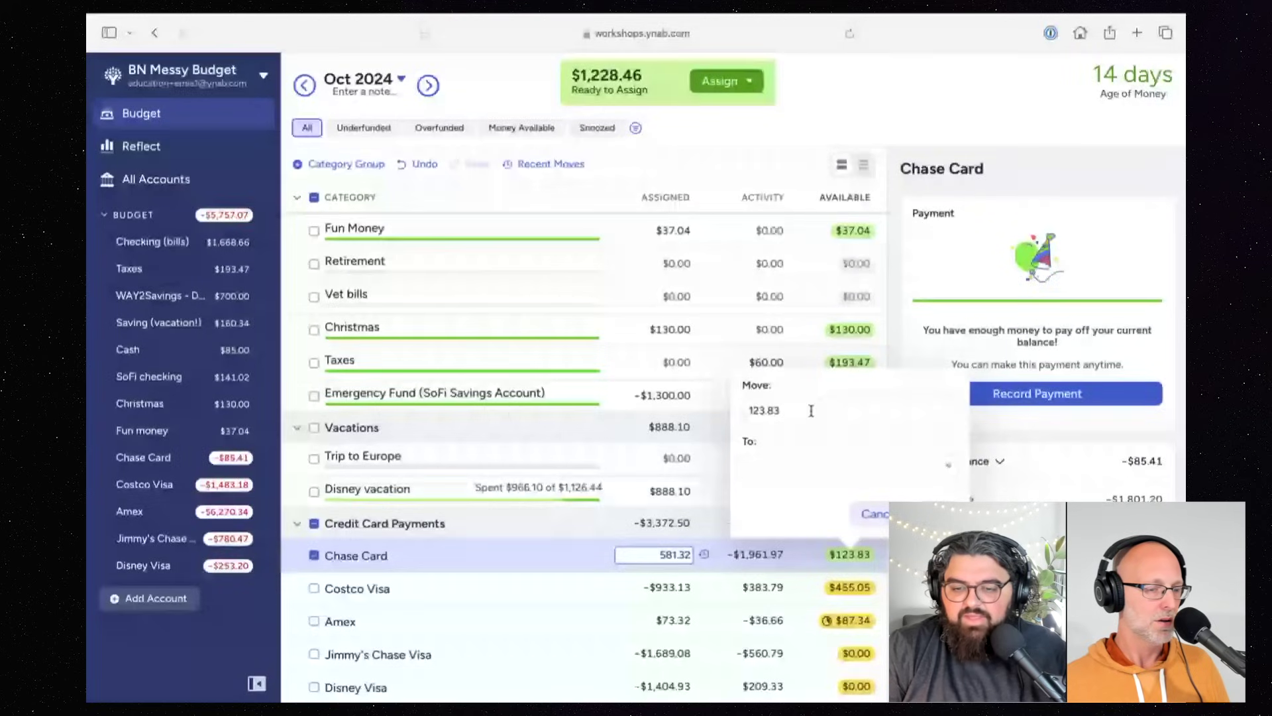
click(811, 410)
click(785, 411)
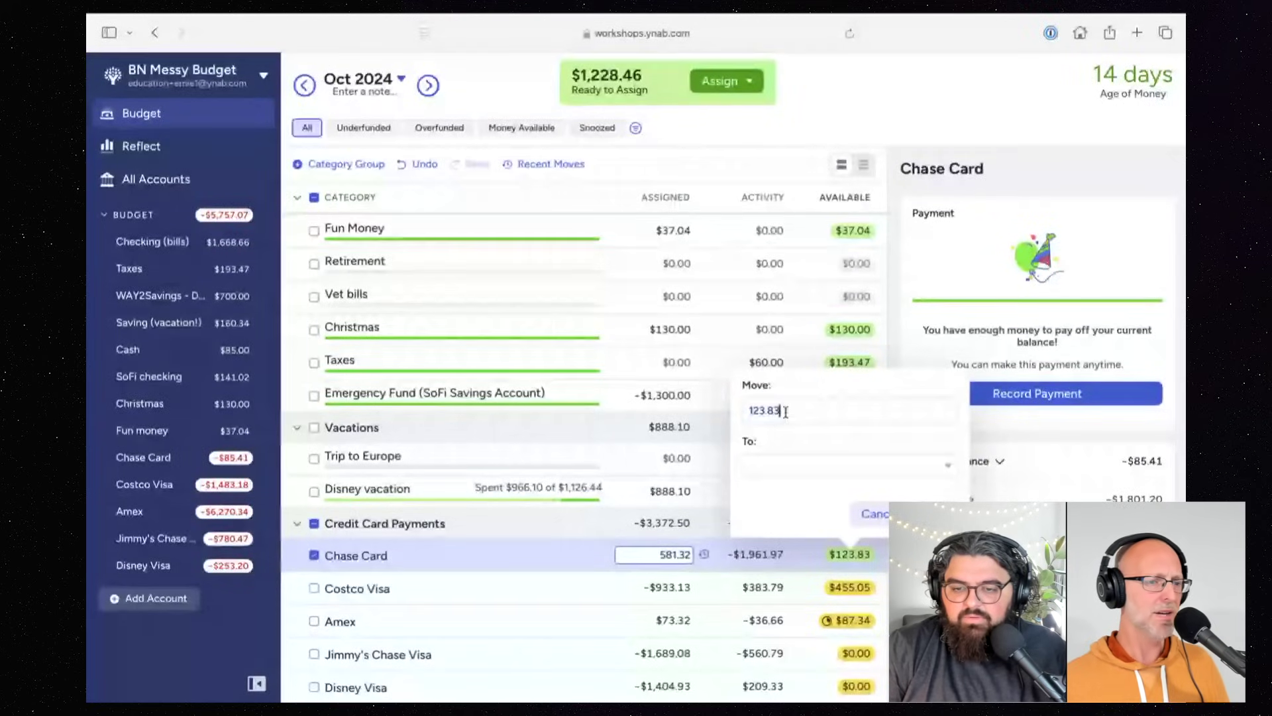
text(-85.41)
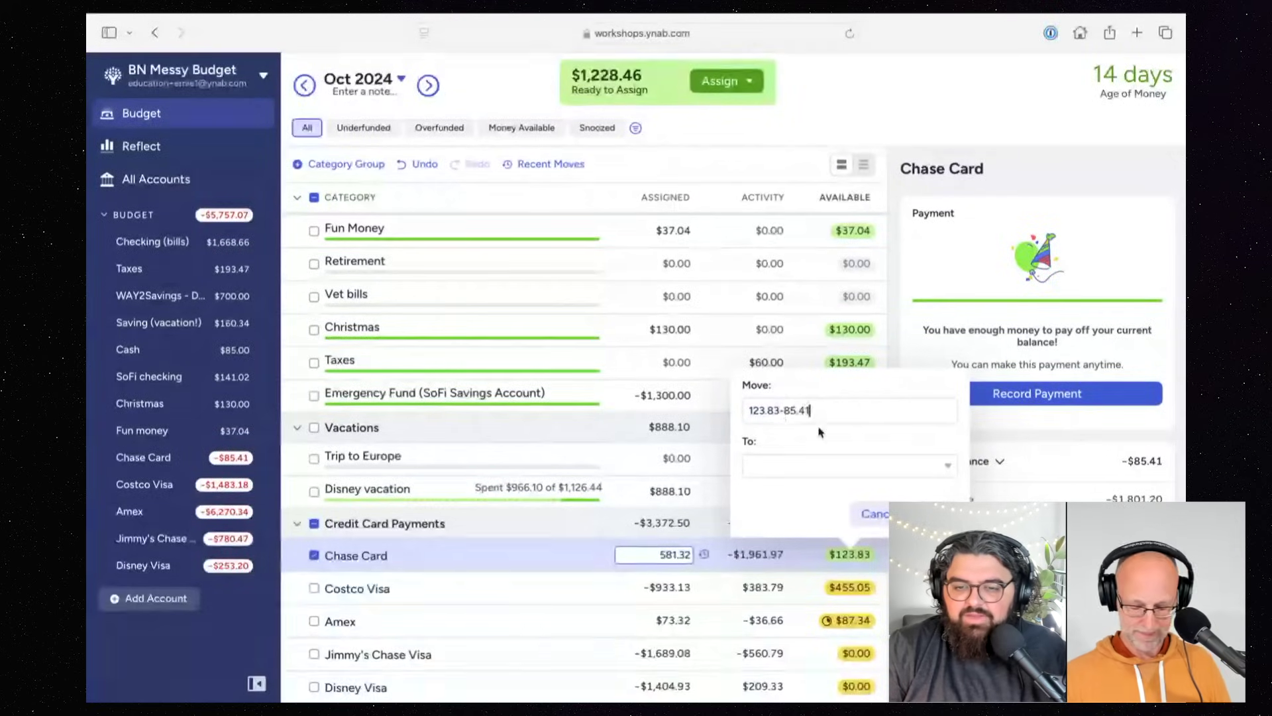
click(824, 467)
click(833, 287)
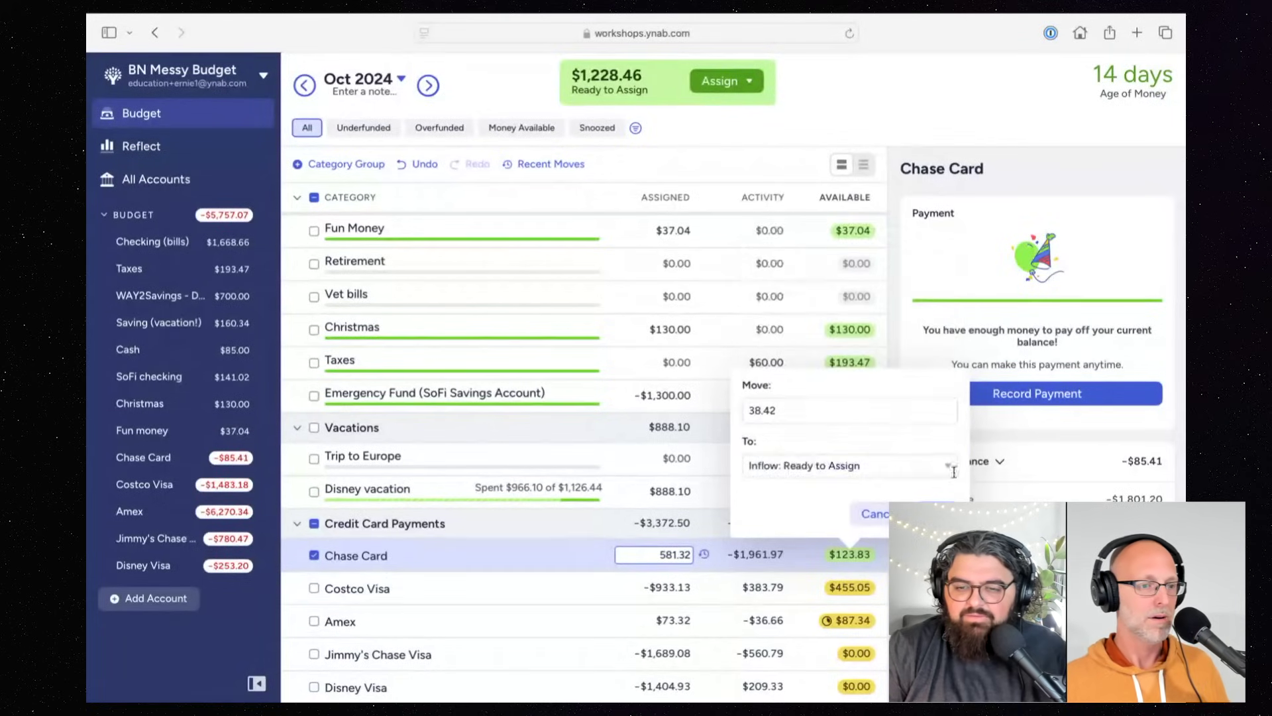
key(Return)
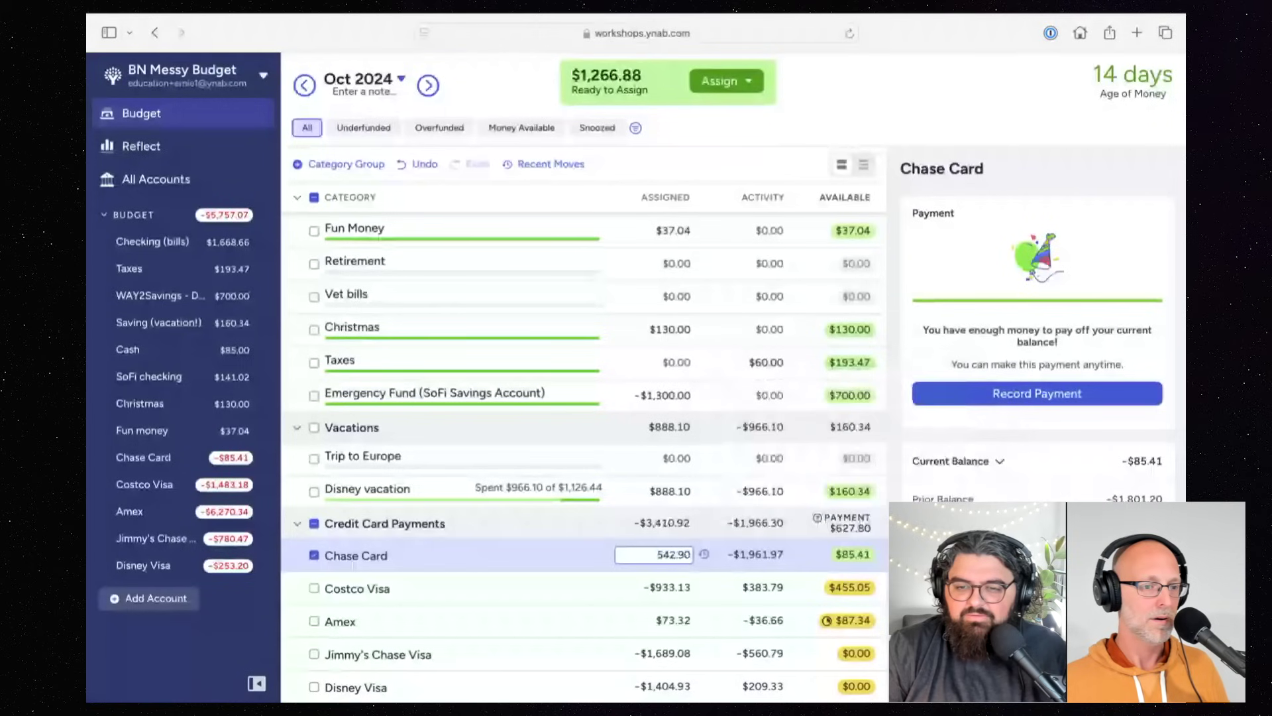
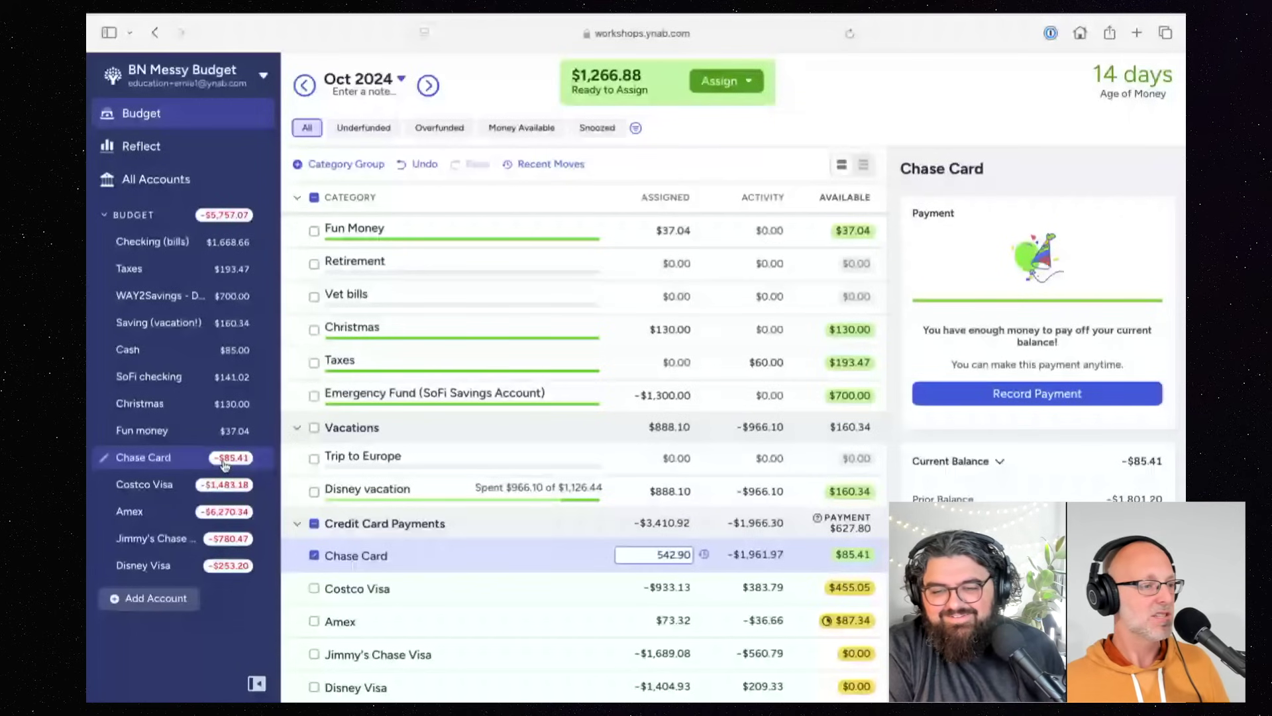
click(315, 557)
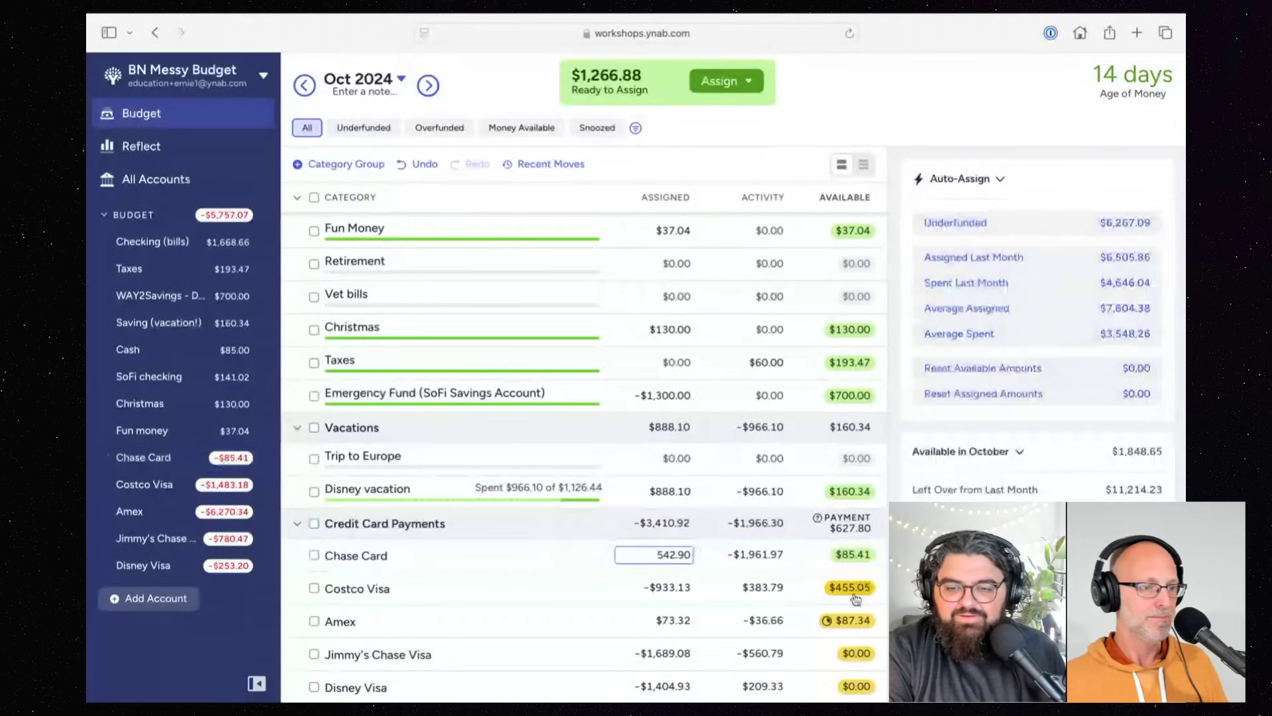
Step: Move the full $455.05 from the Costco Visa payment category back to Ready to Assign
click(314, 588)
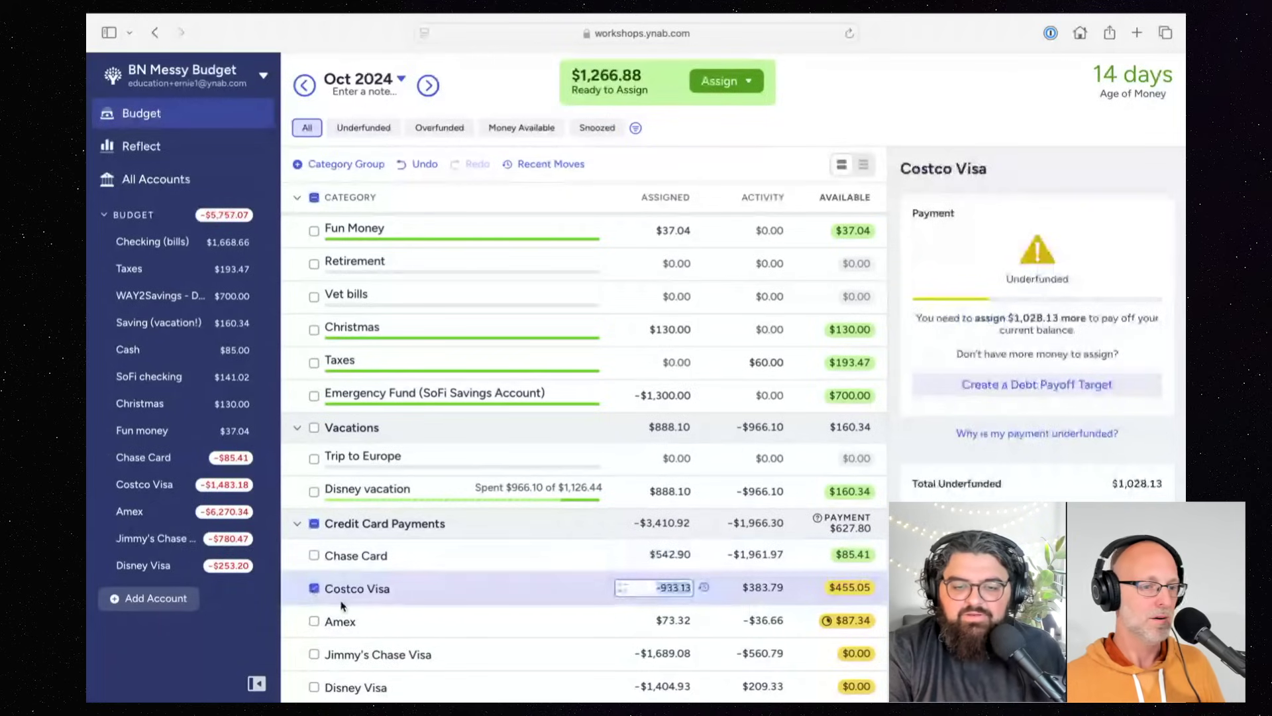
click(314, 589)
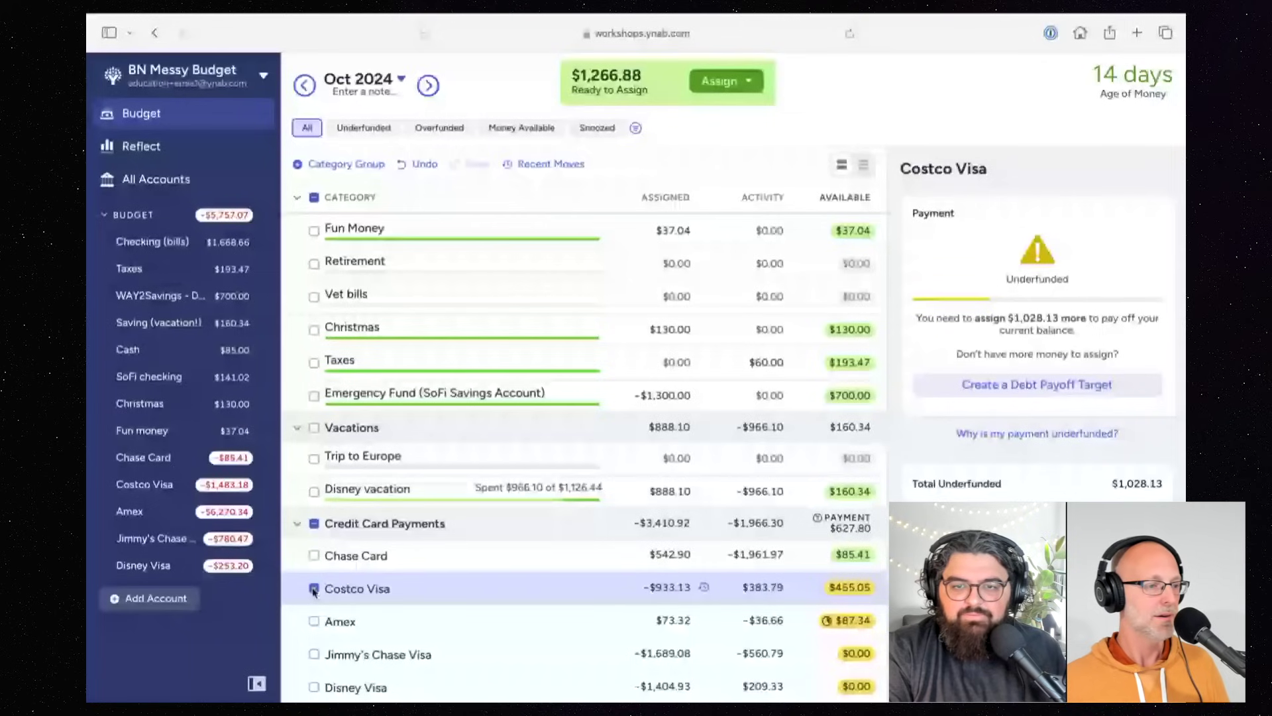
click(314, 589)
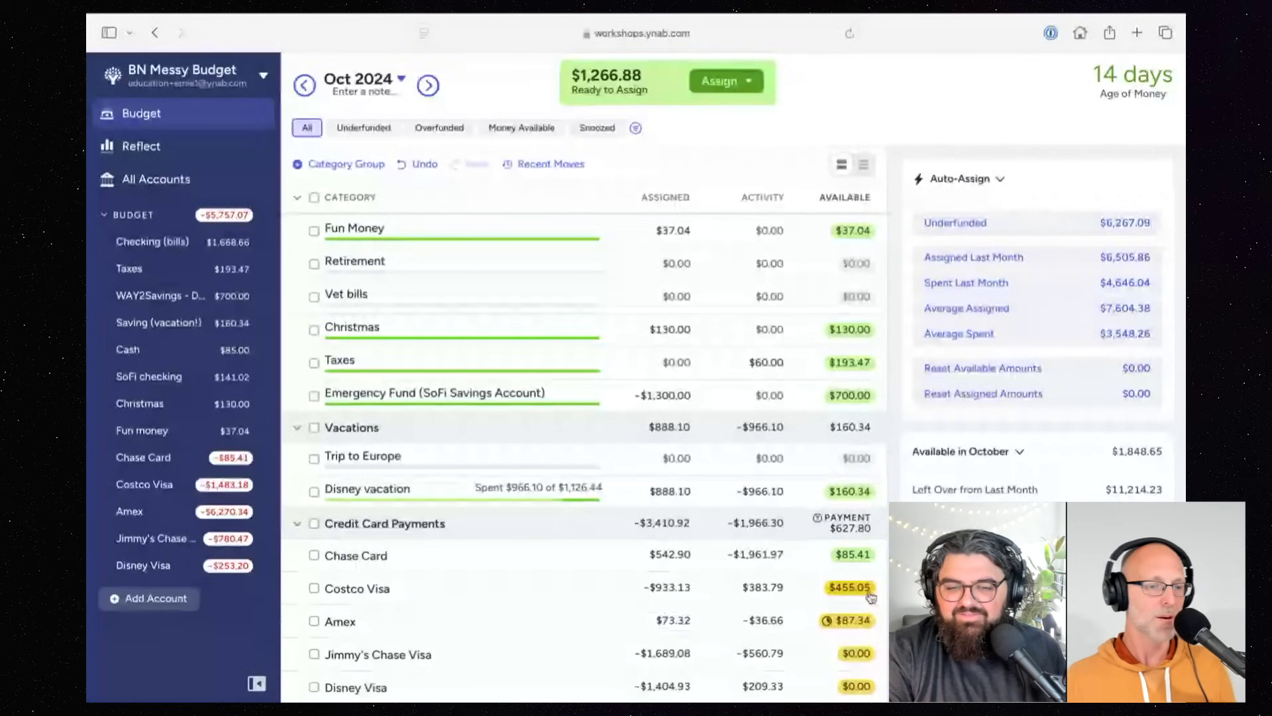
mouse_move(866, 596)
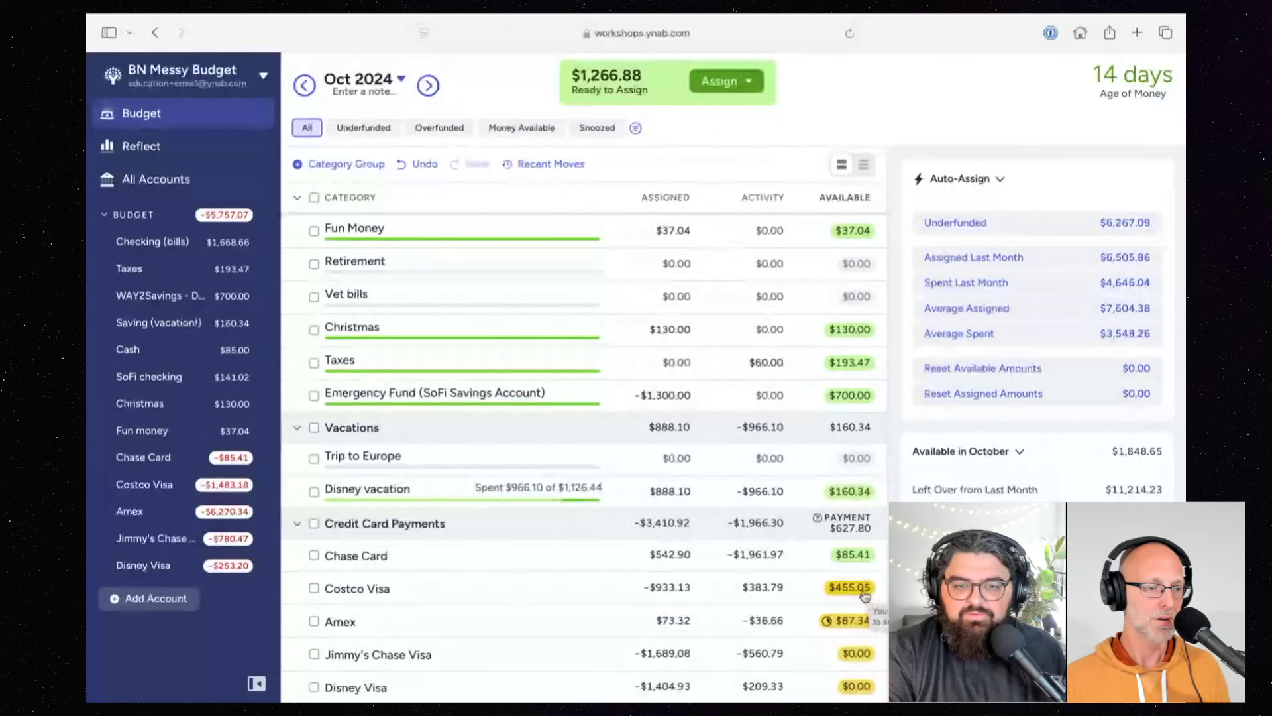
click(851, 587)
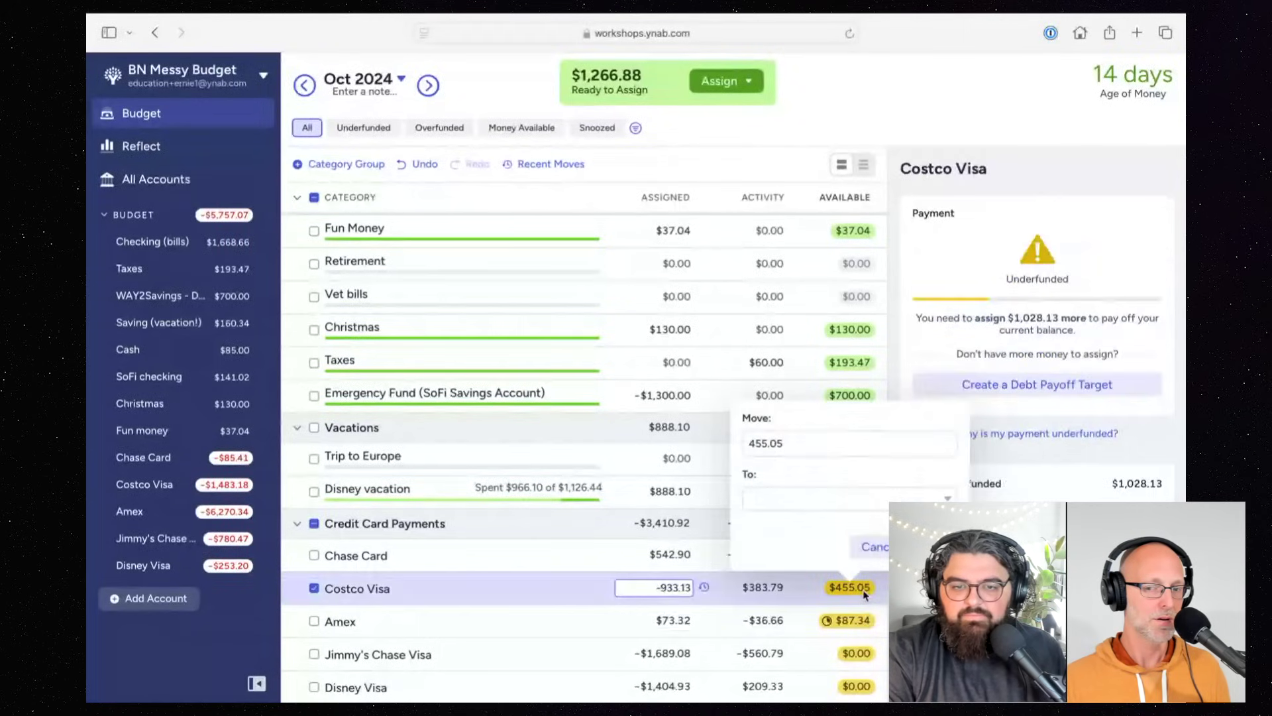
click(822, 440)
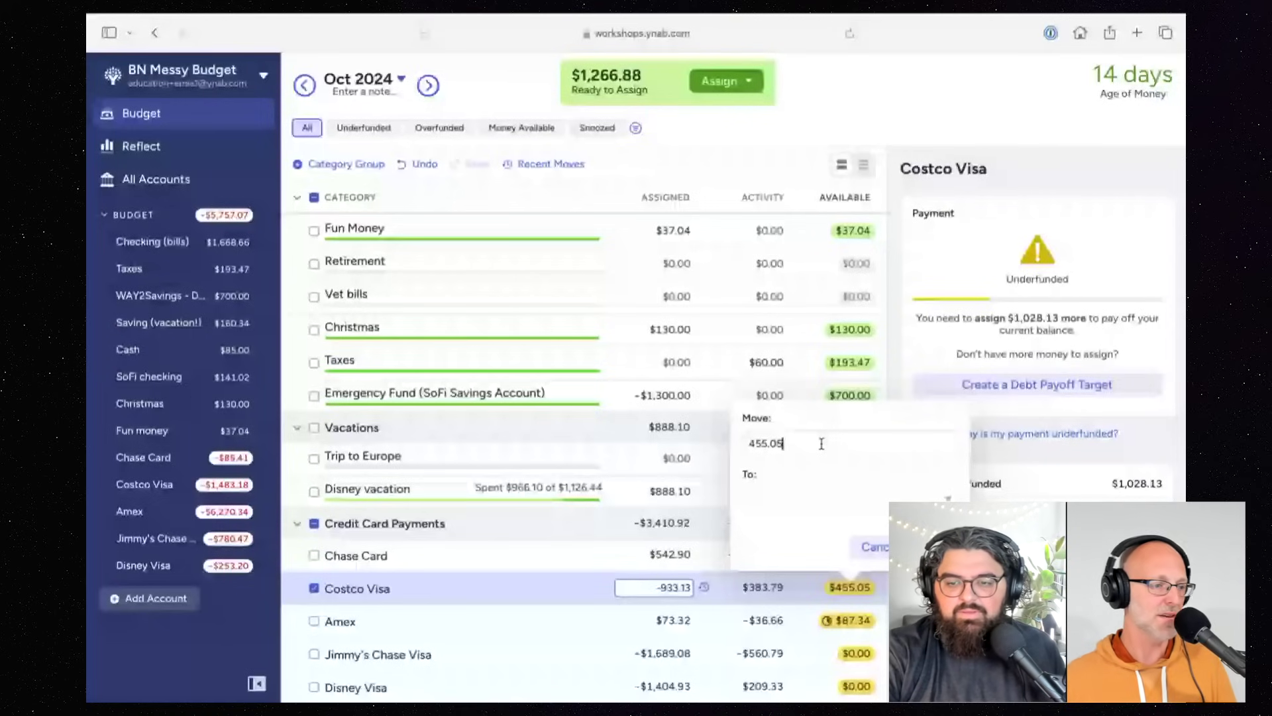
text(-50)
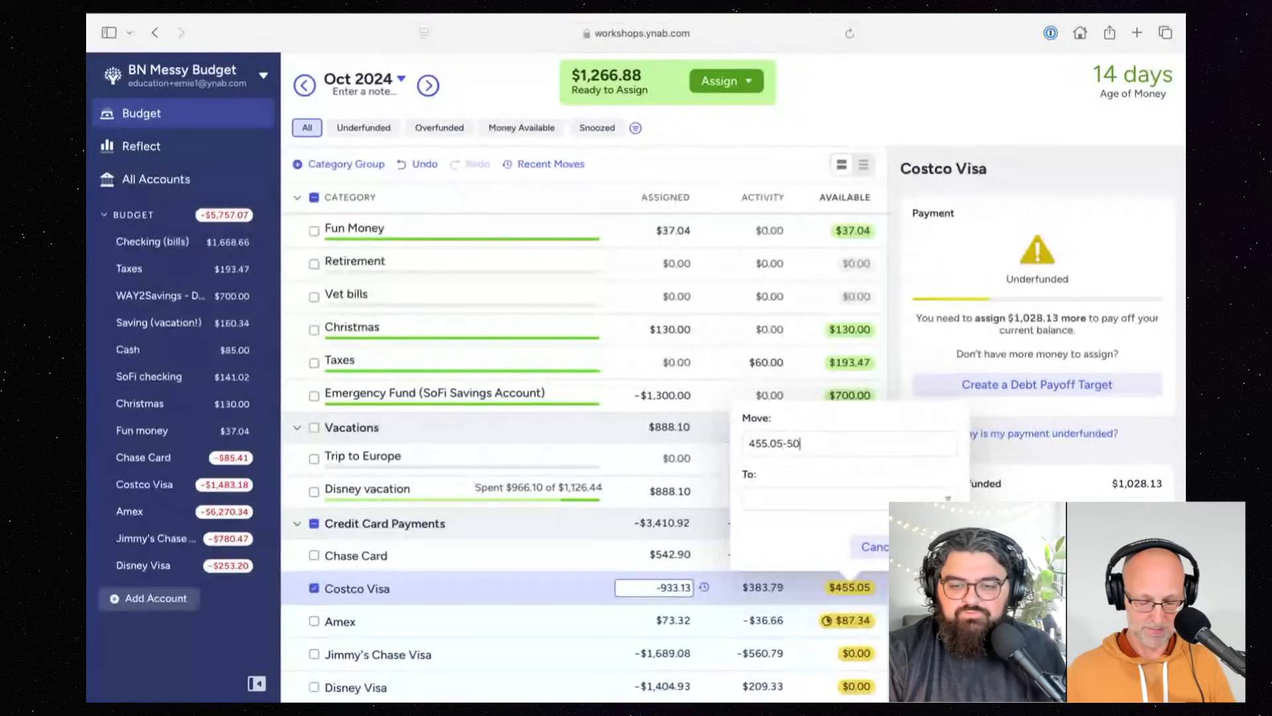
click(821, 497)
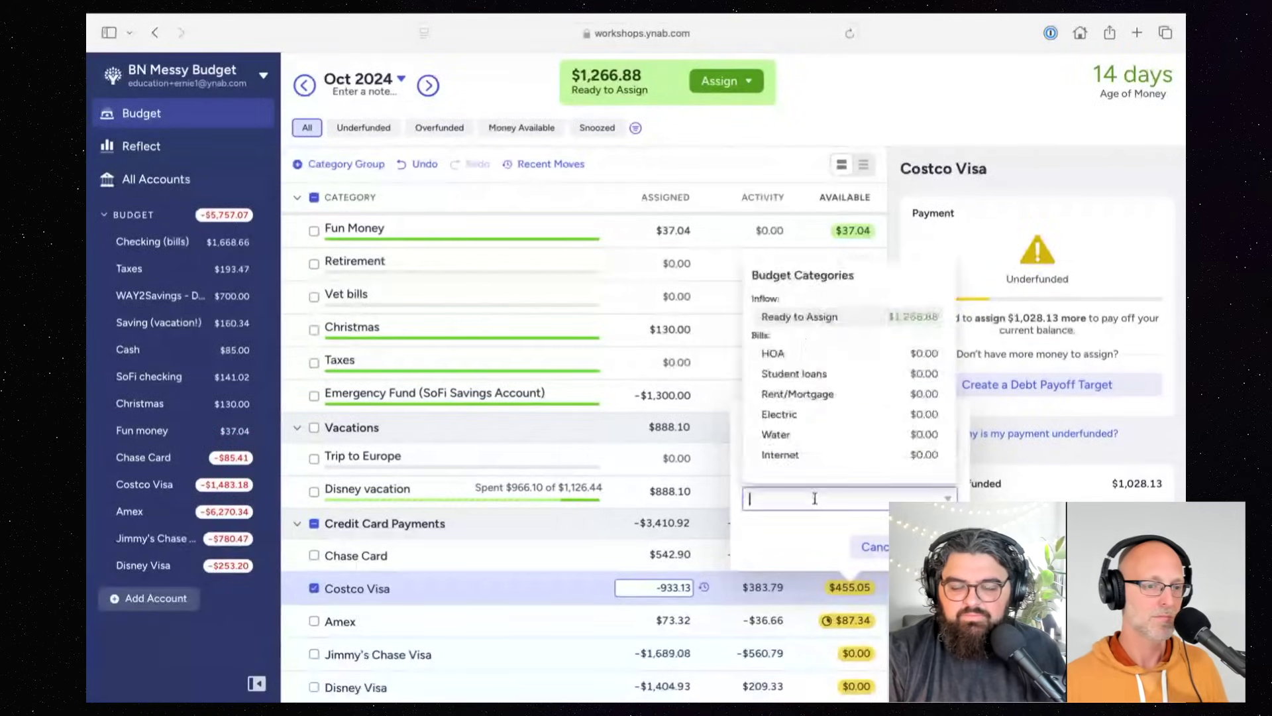
click(804, 318)
key(Return)
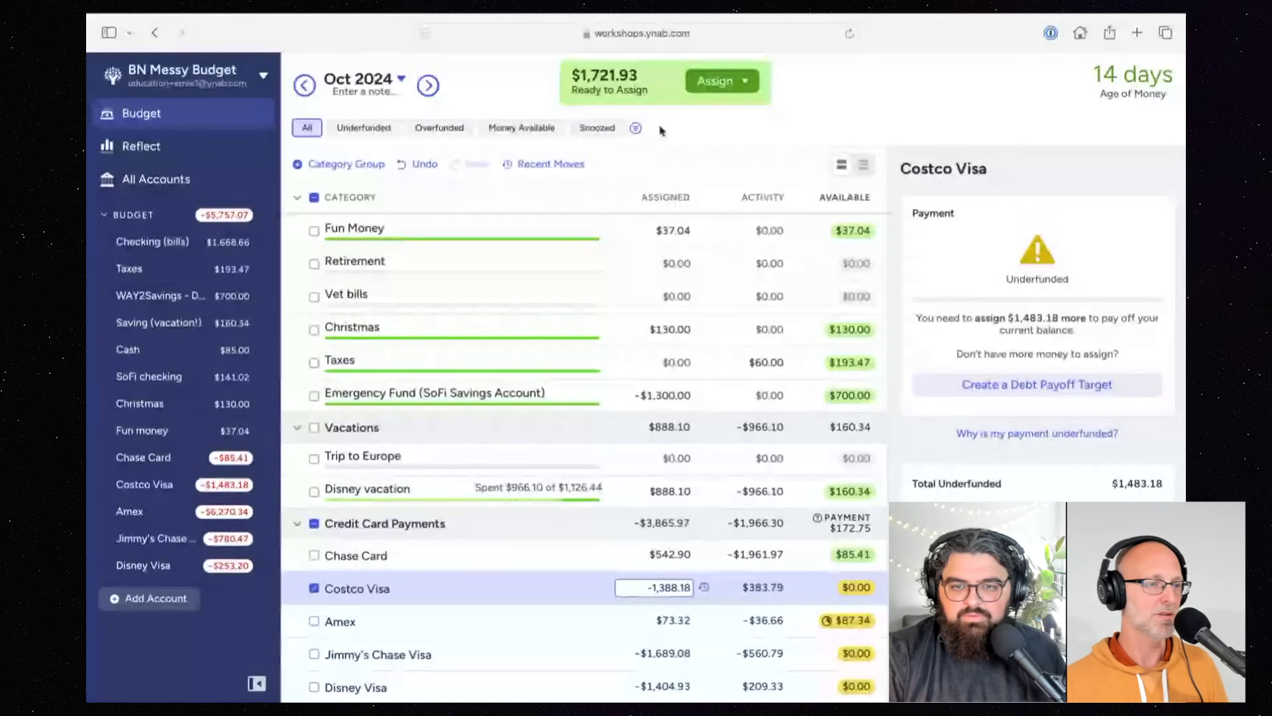
Step: Manually assign $50.00 from Ready to Assign to the Costco Visa payment category and deselect it
click(733, 93)
text(vi)
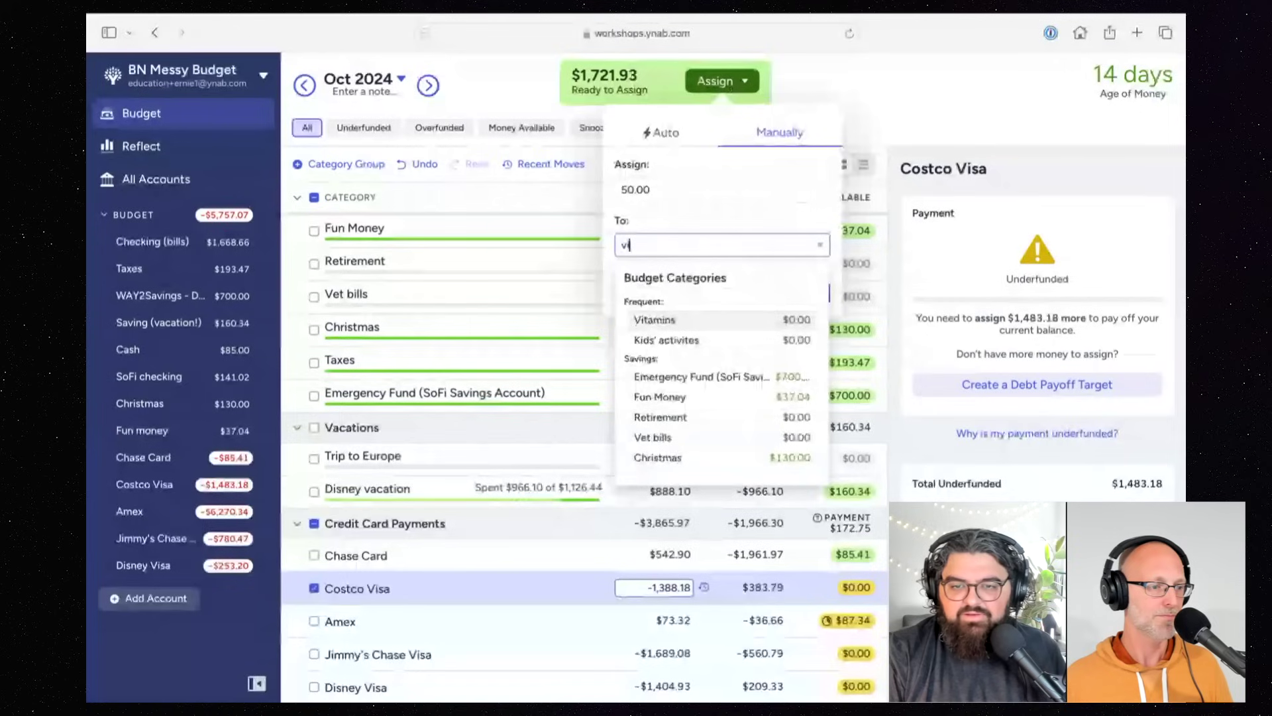
text(s)
click(669, 322)
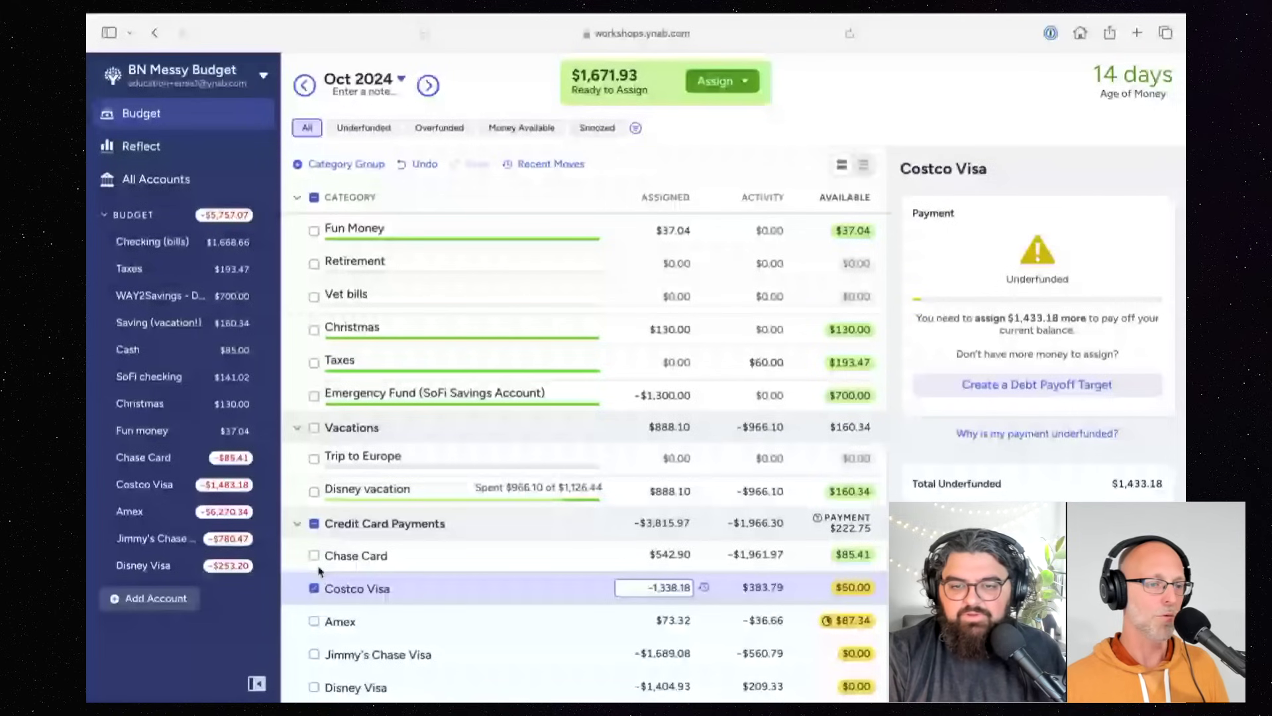
click(315, 588)
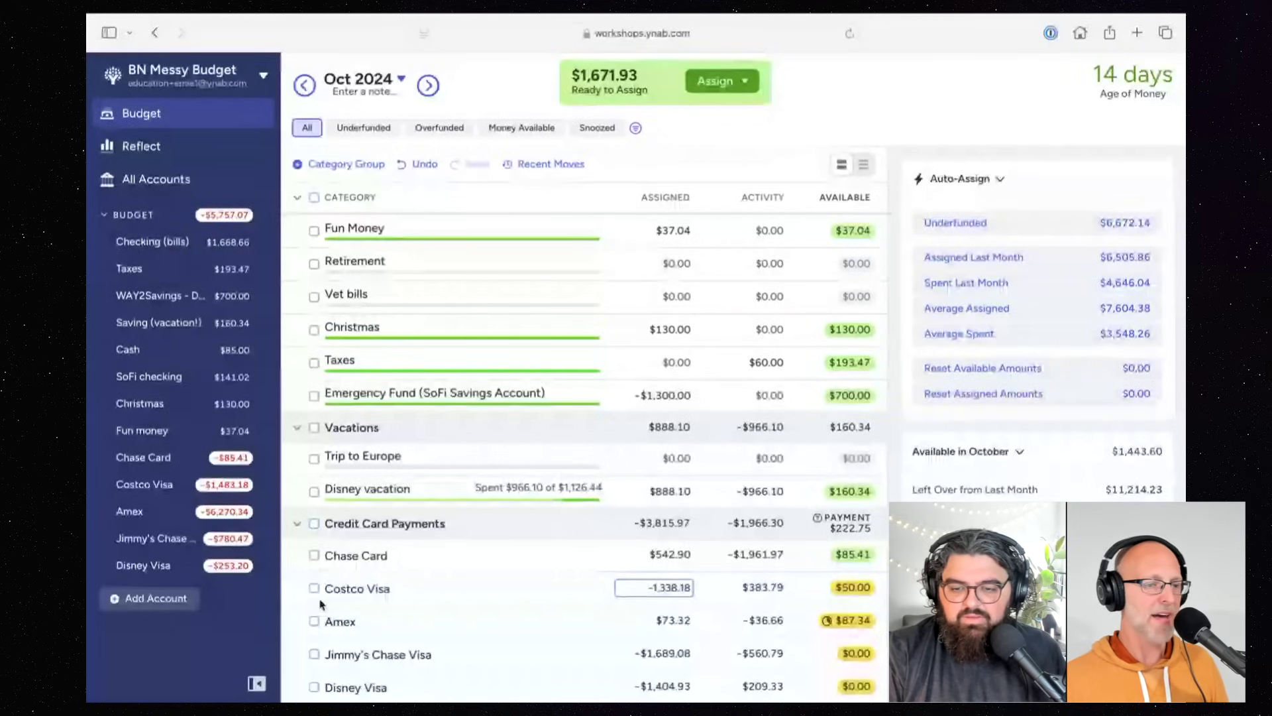
Step: Set the assigned amount of the Chase Visa payment category to -1,639.08
click(638, 652)
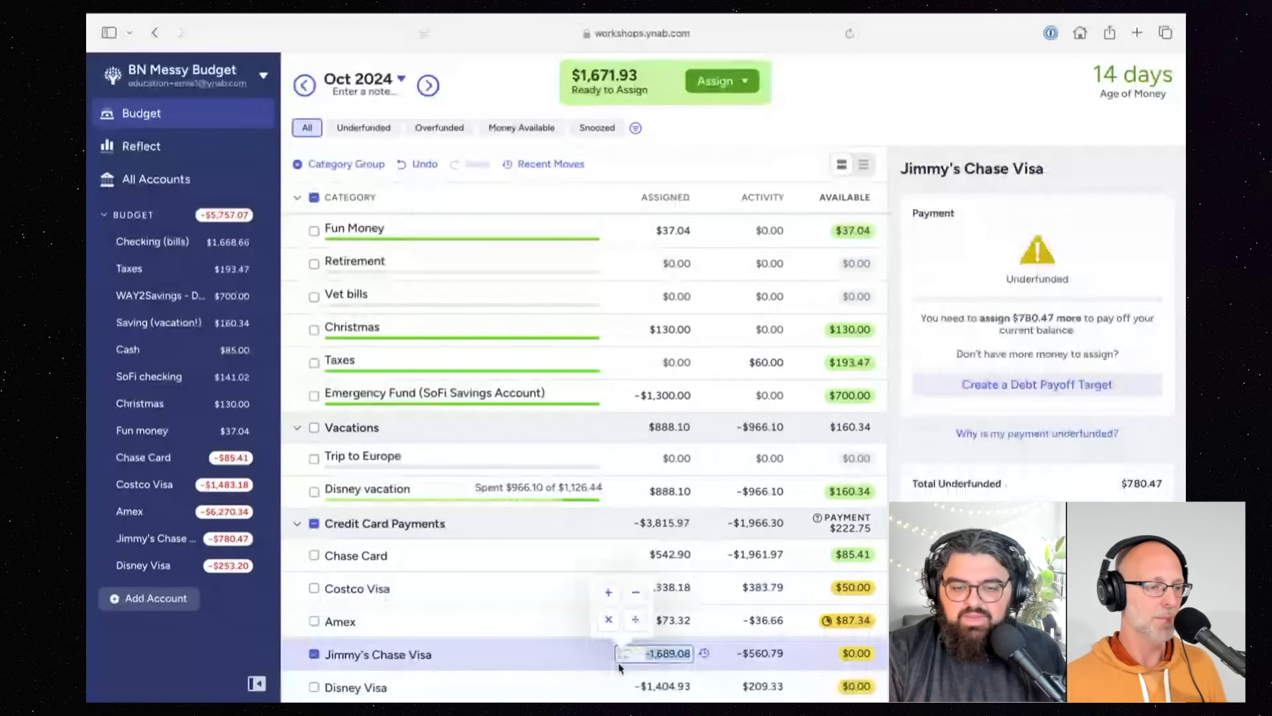
text(-1,639.08)
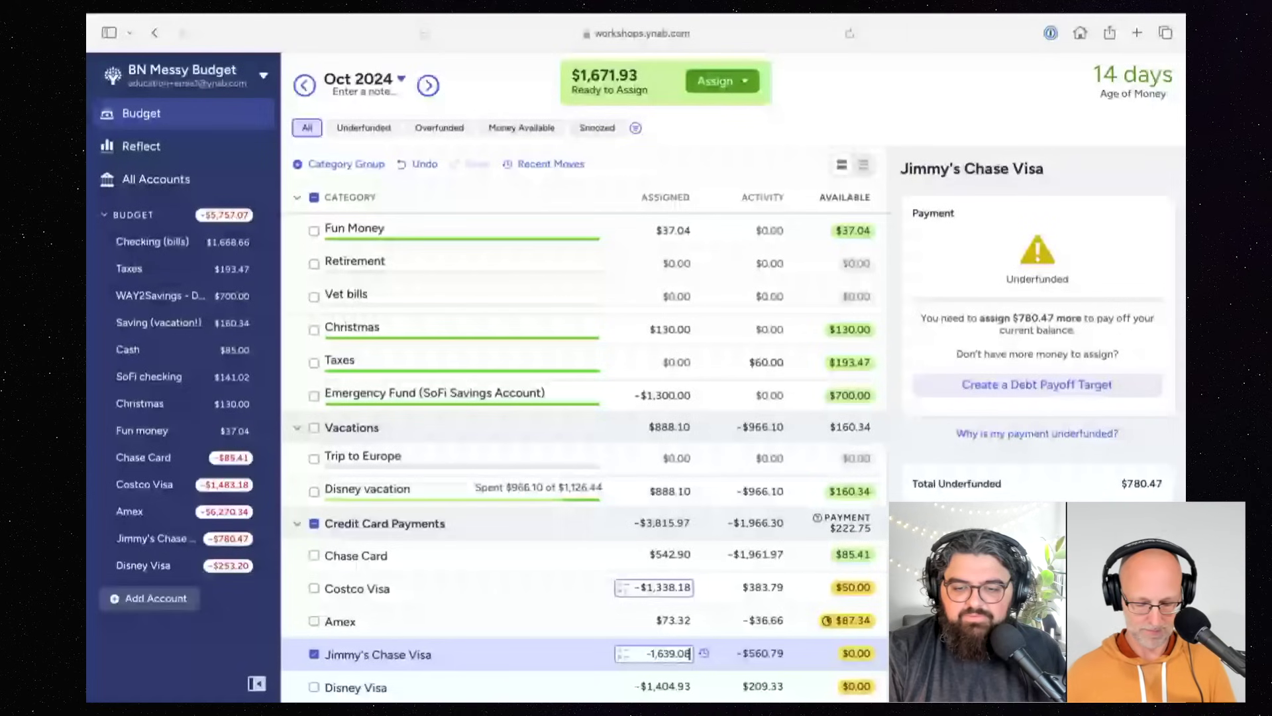
key(Return)
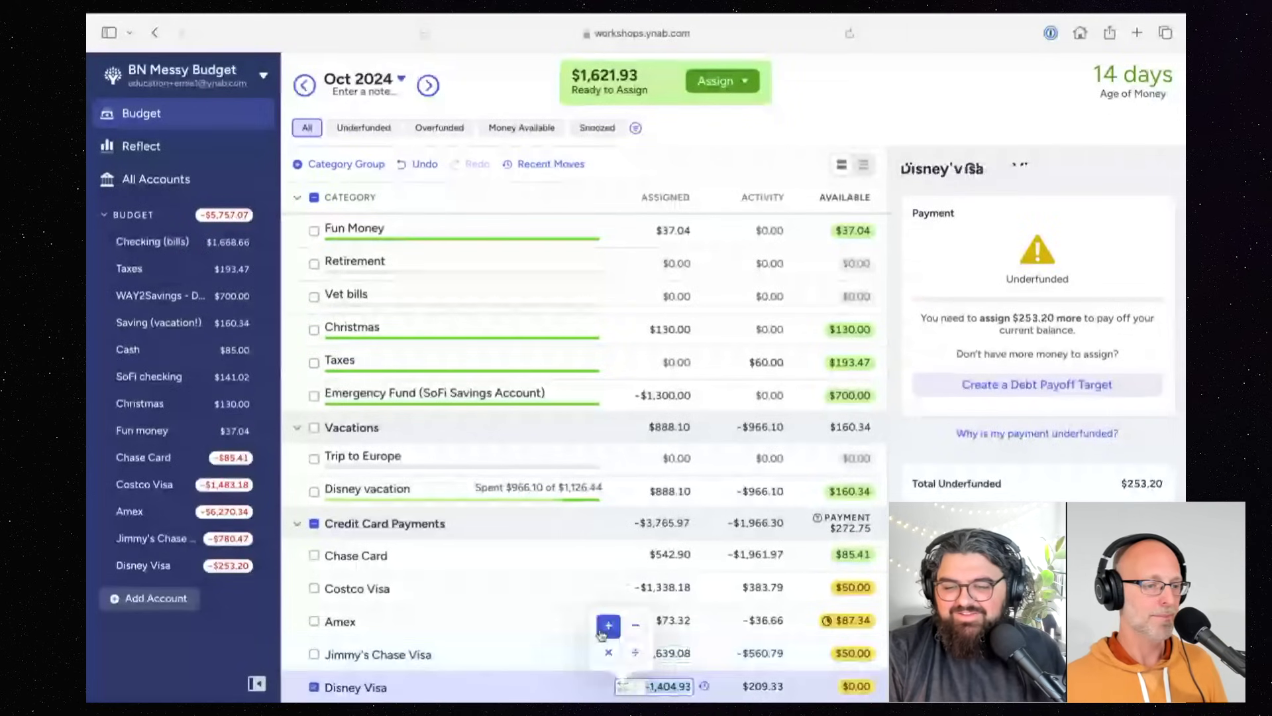
Step: Add 50 to the assigned amount of the Disney Visa payment category and deselect it
key(Right)
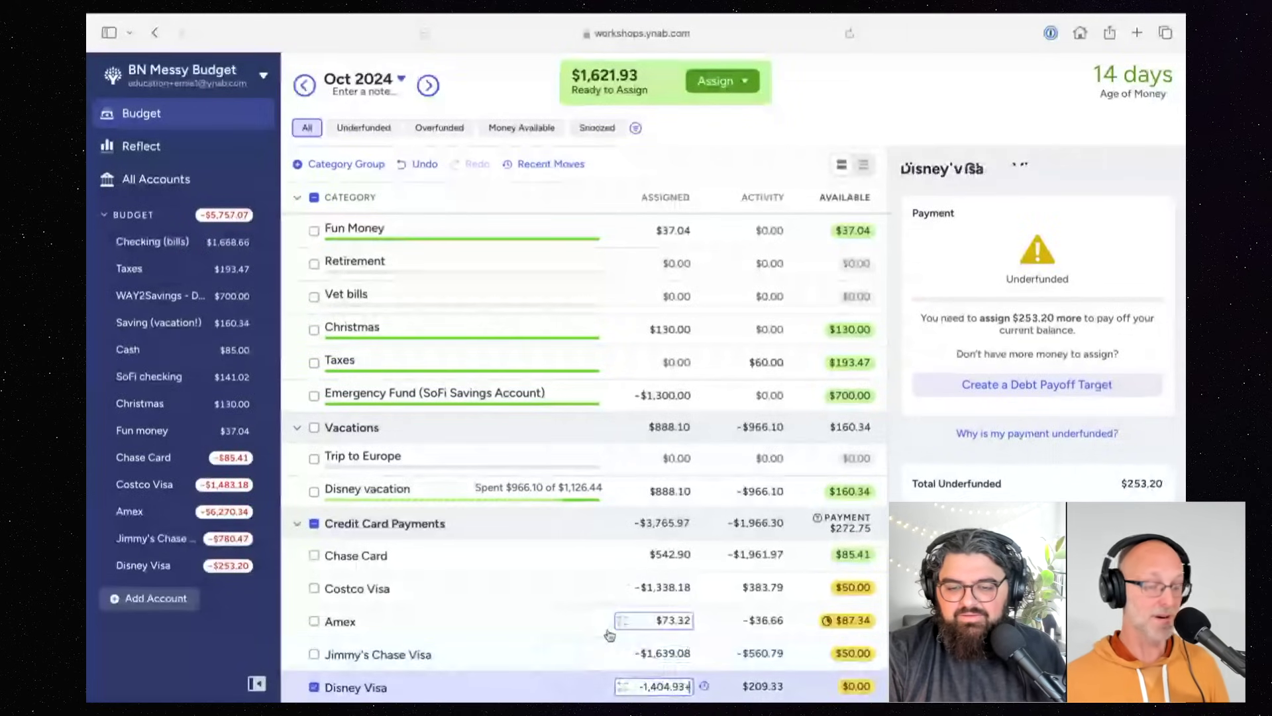
text(+50)
key(Return)
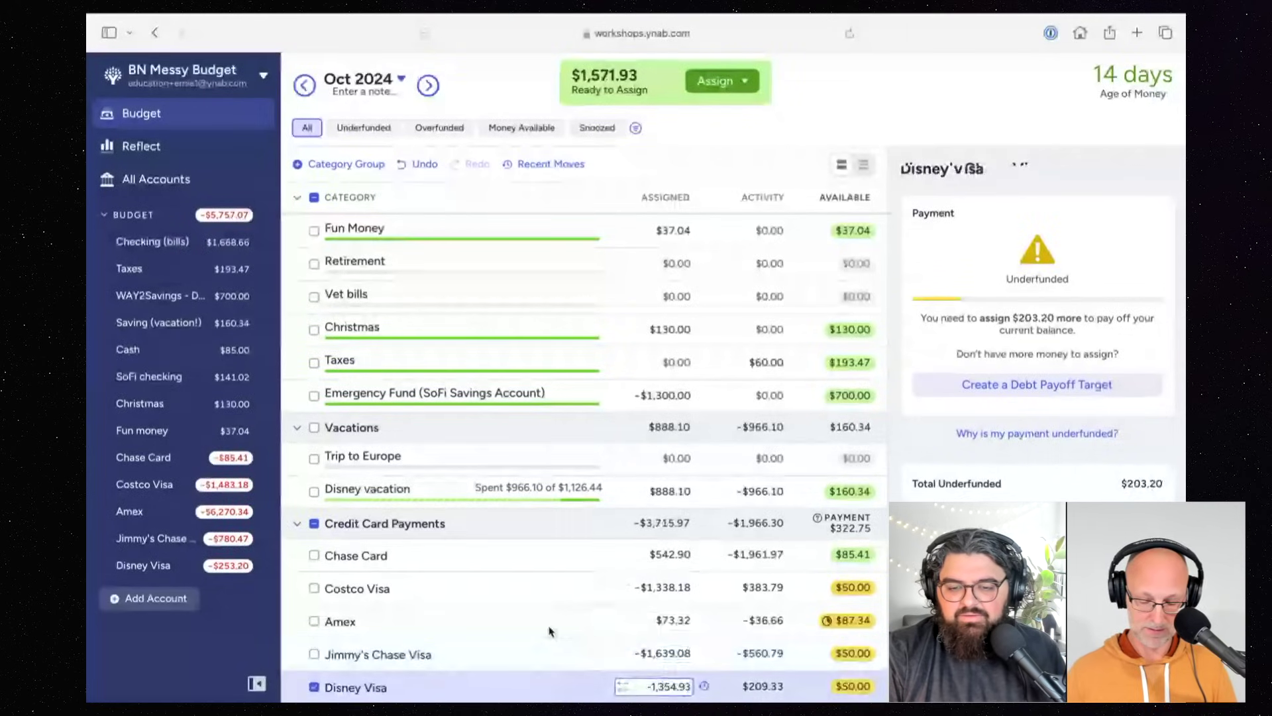
click(315, 687)
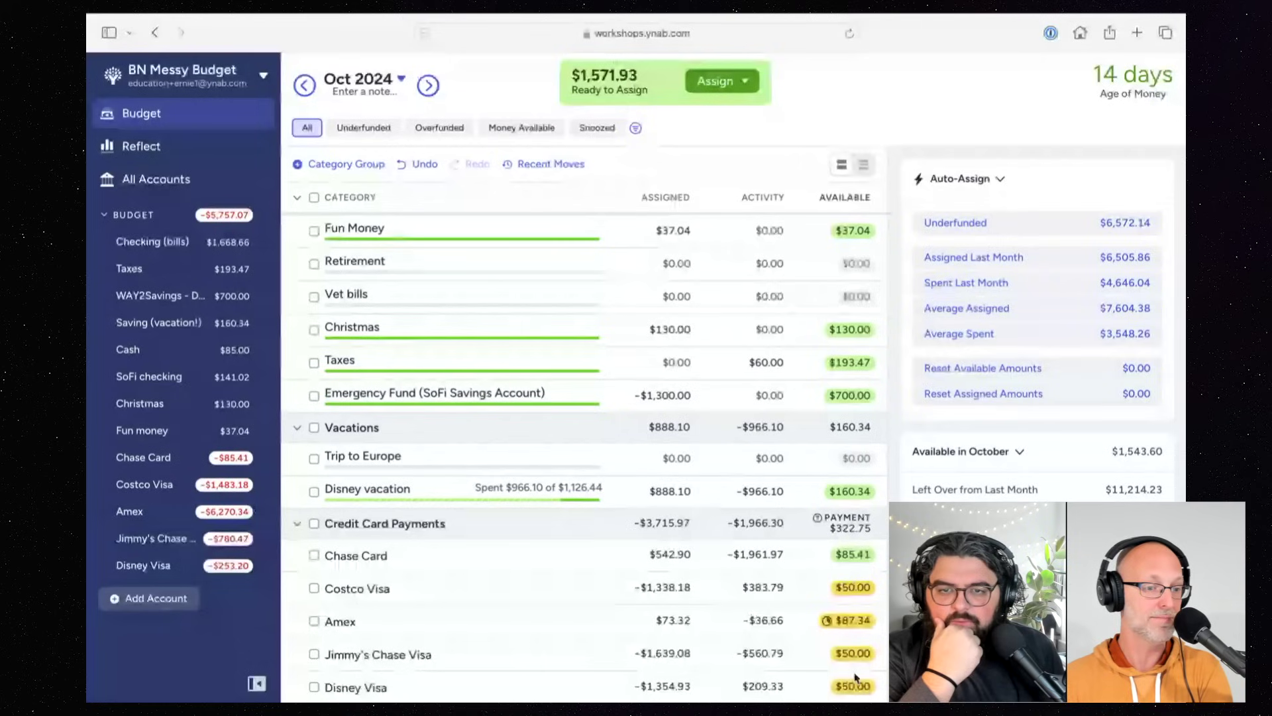
Step: Assign the $55.00 needed for the Internet target in the Bills group and deselect the category
mouse_move(852, 699)
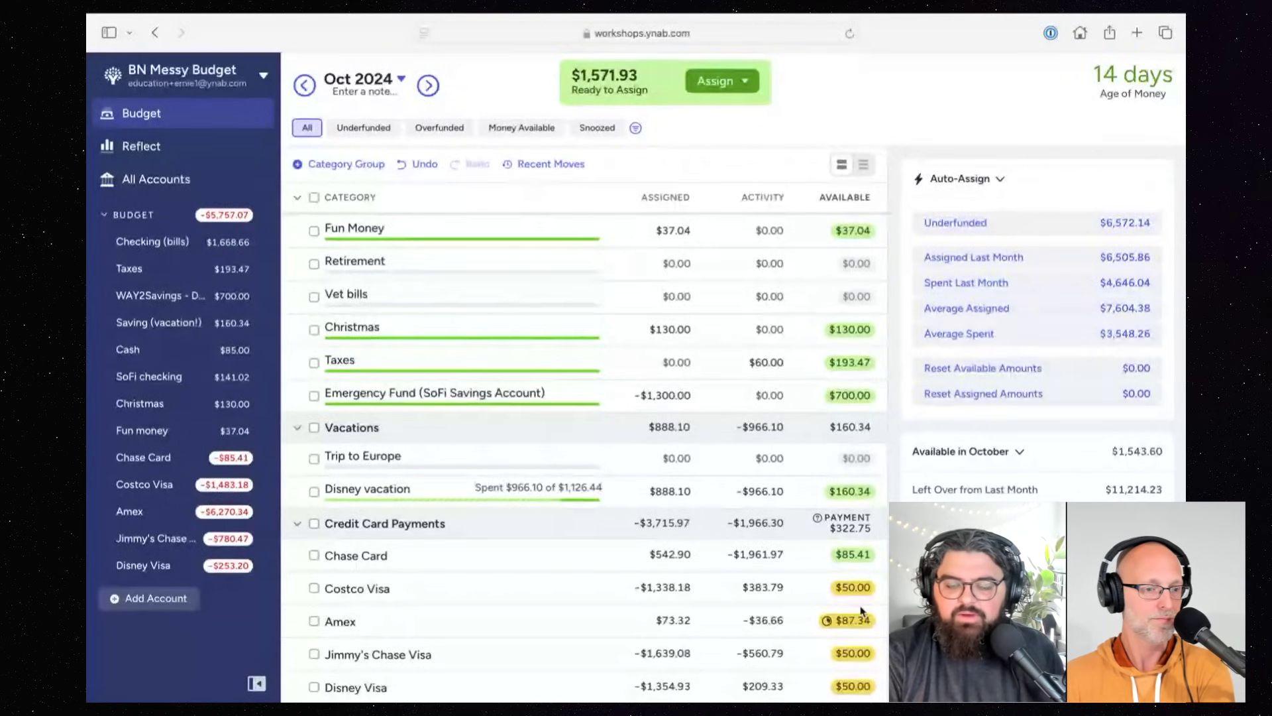
scroll(861, 610, up, 1)
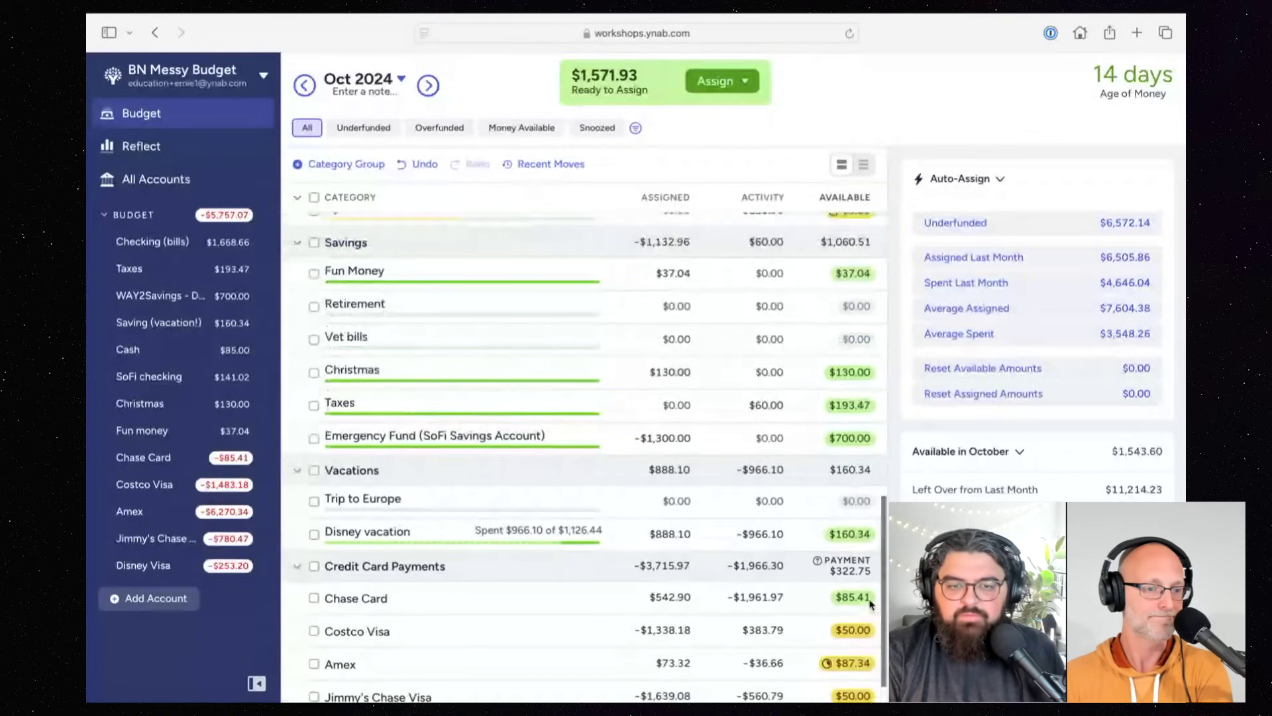
scroll(871, 603, up, 5)
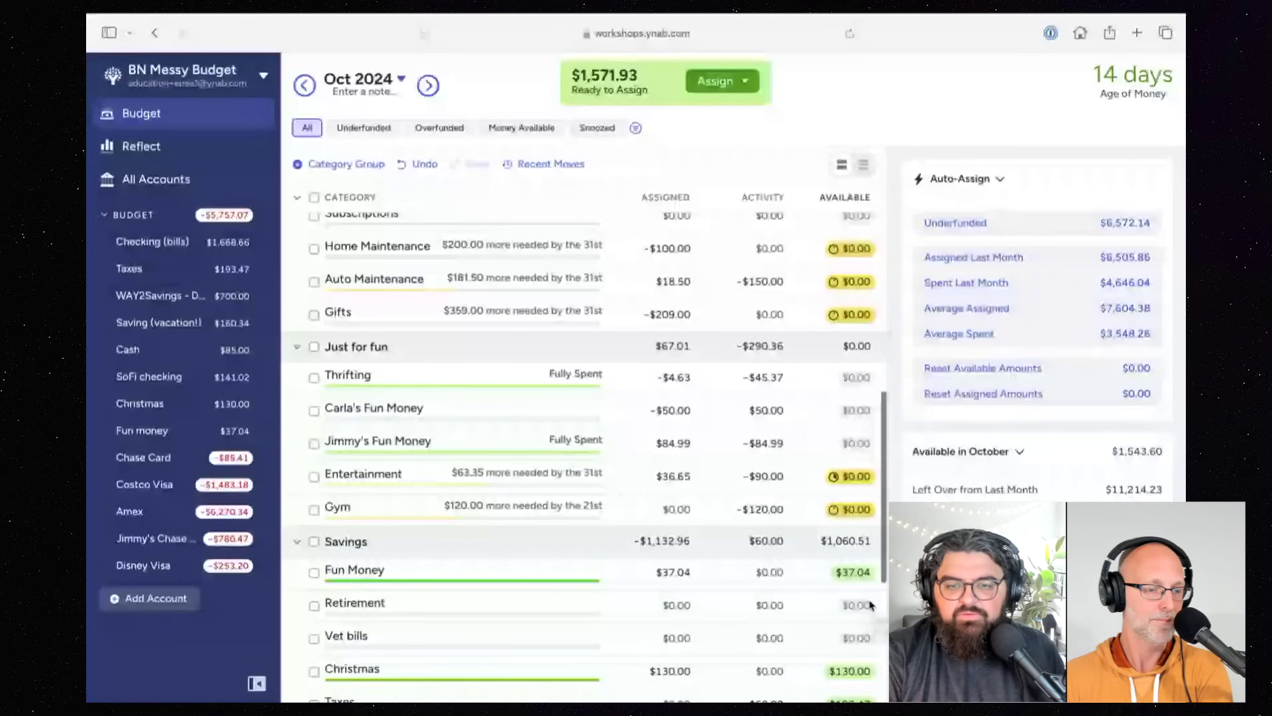
scroll(871, 605, up, 7)
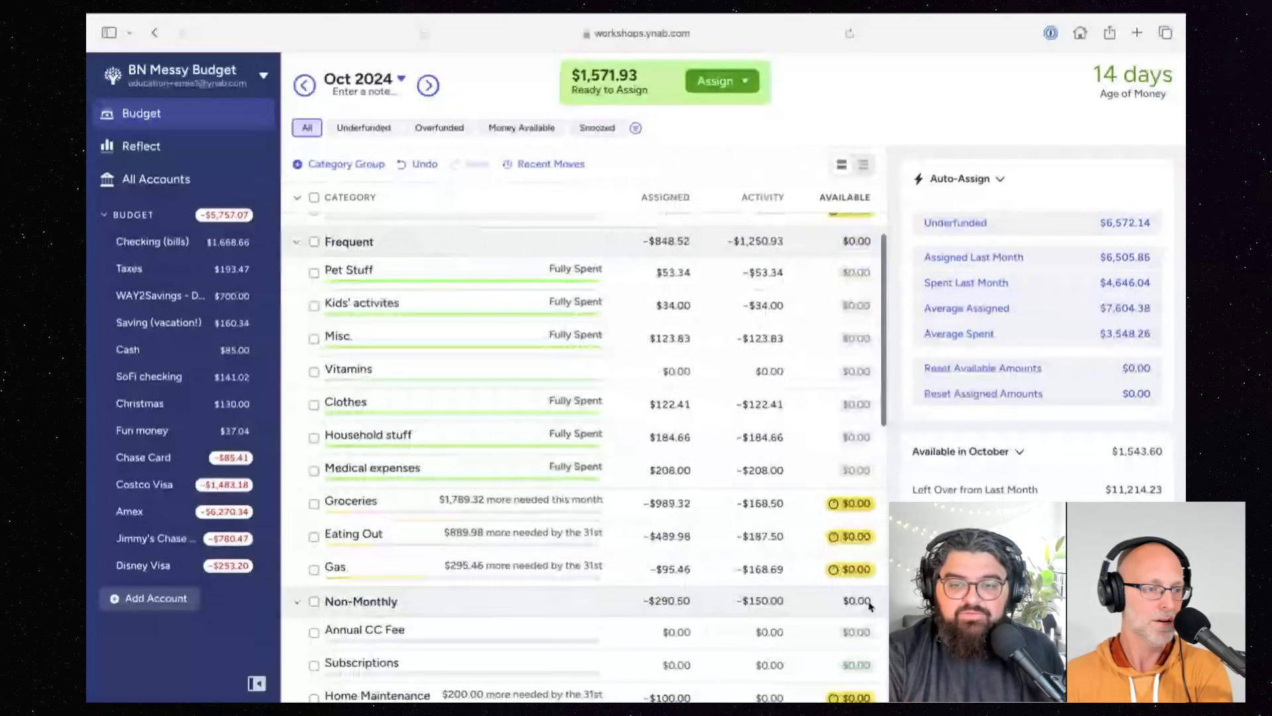
scroll(870, 604, up, 4)
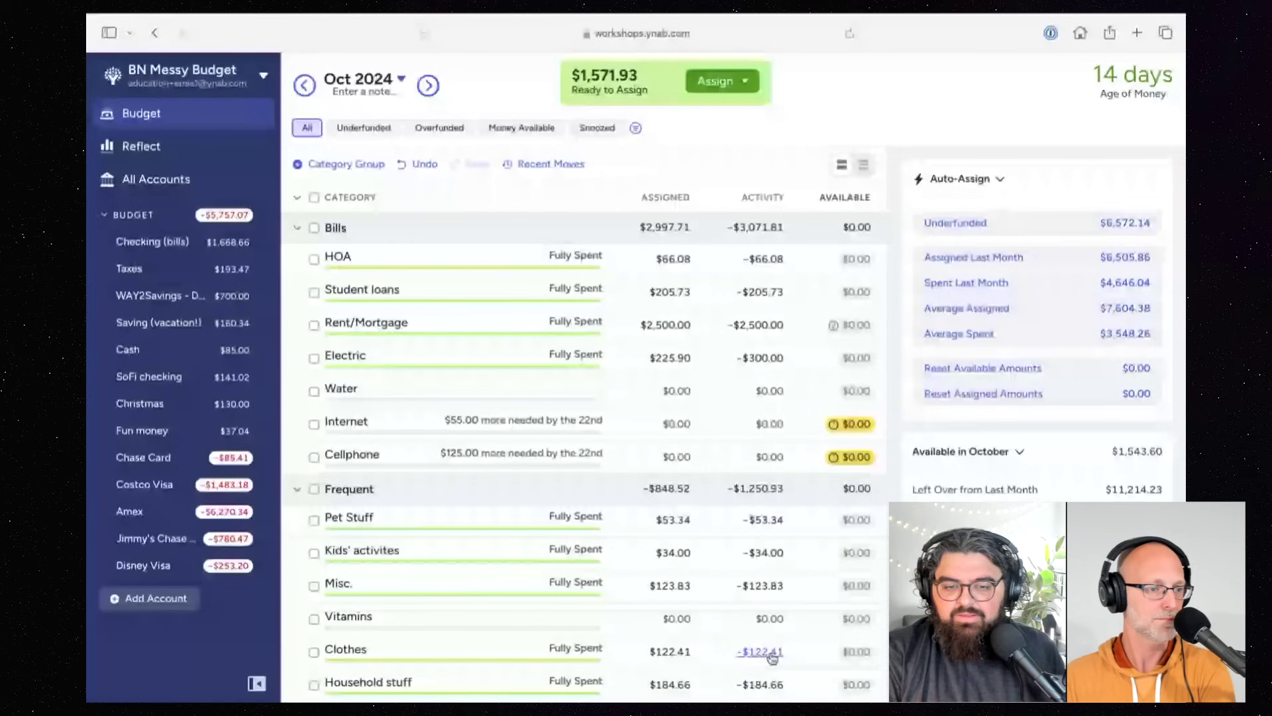
click(326, 429)
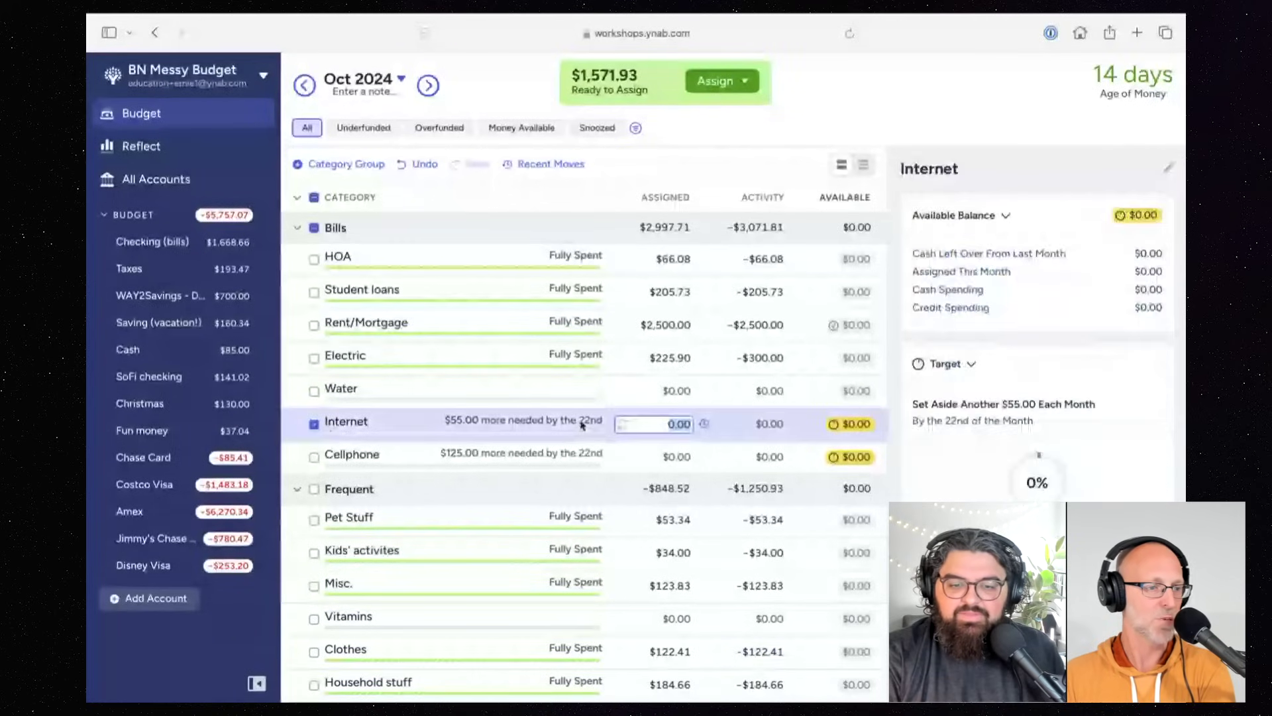
click(466, 431)
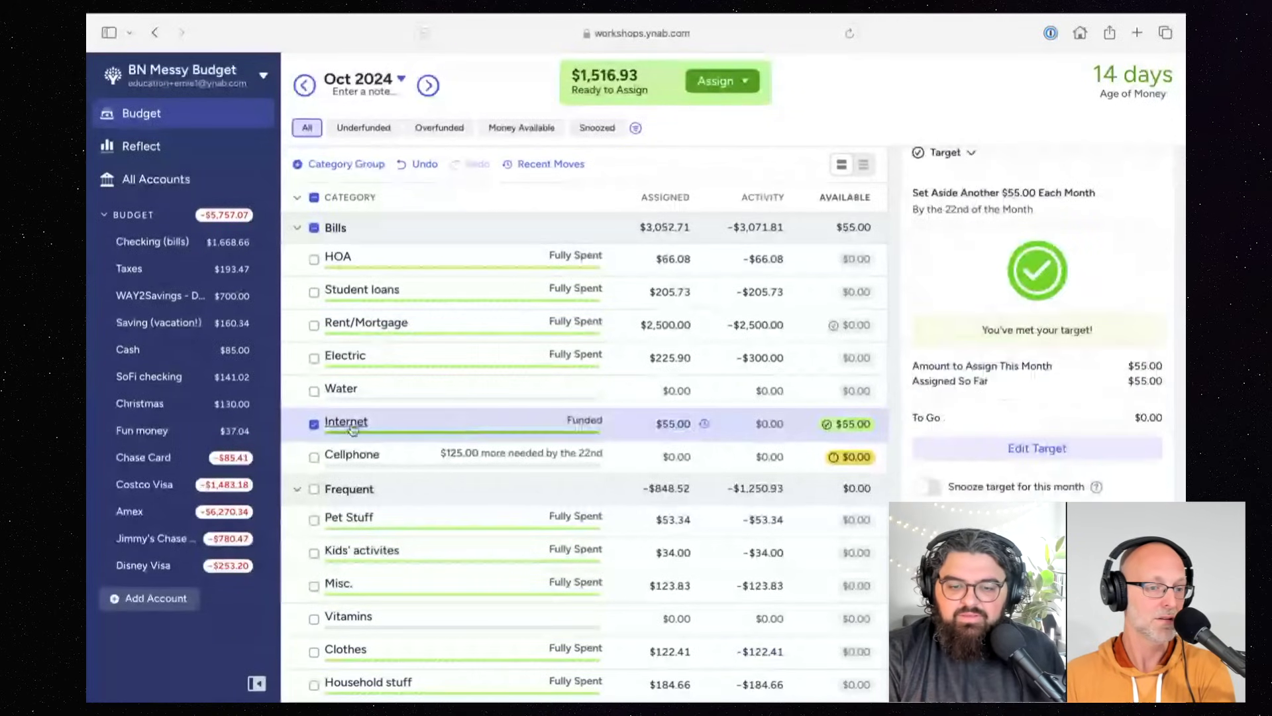
click(314, 424)
Step: Assign the $125.00 needed for the Cellphone target in the Bills group and deselect the category
click(314, 457)
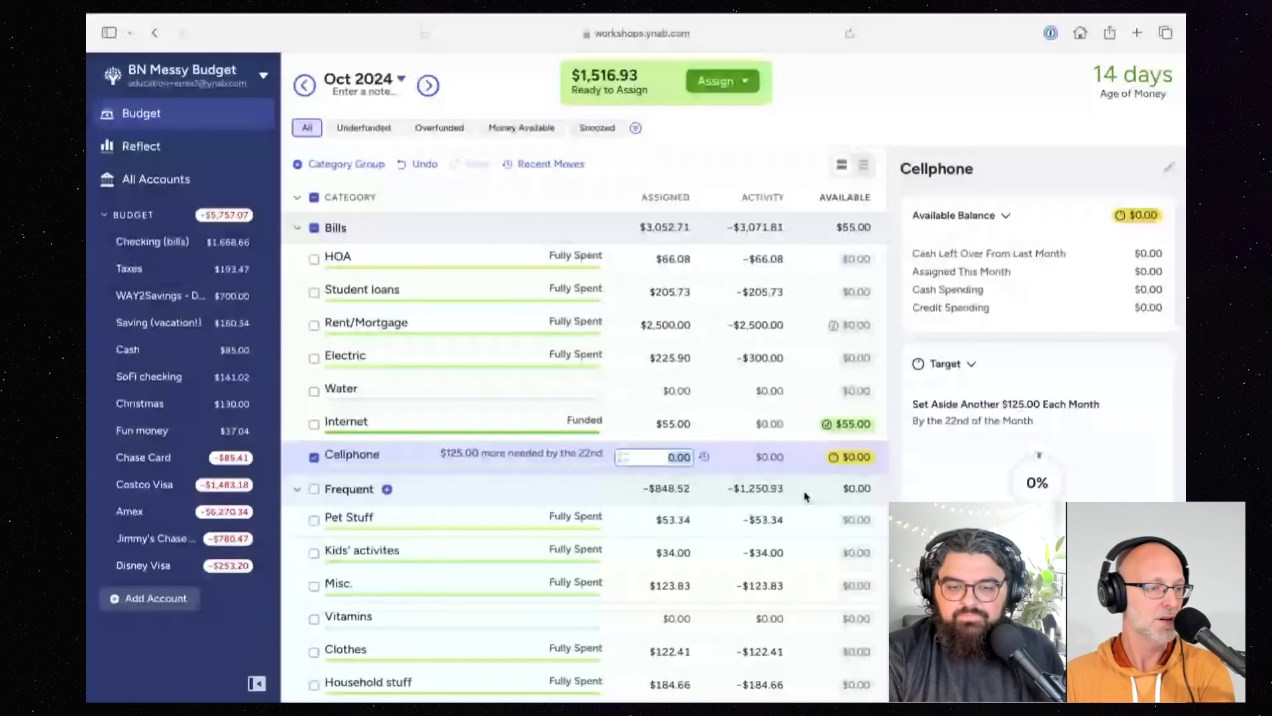
scroll(1037, 331, down, 2)
click(990, 403)
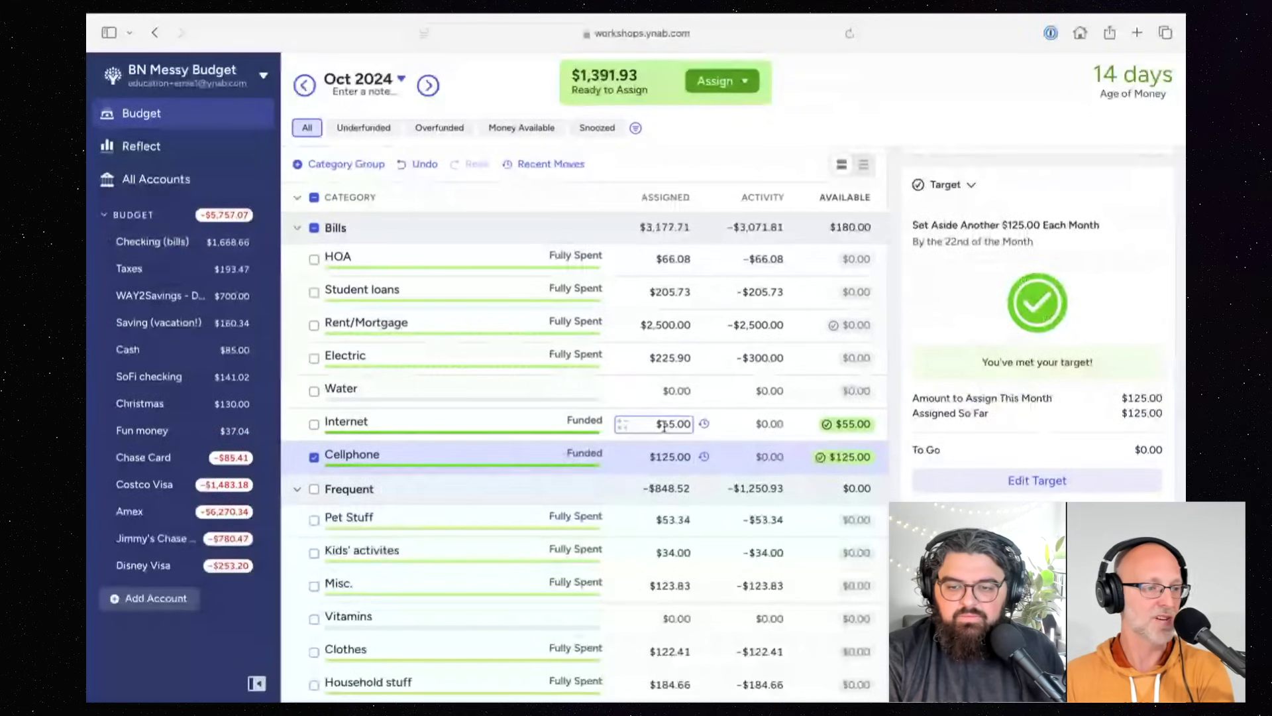
scroll(883, 514, down, 1)
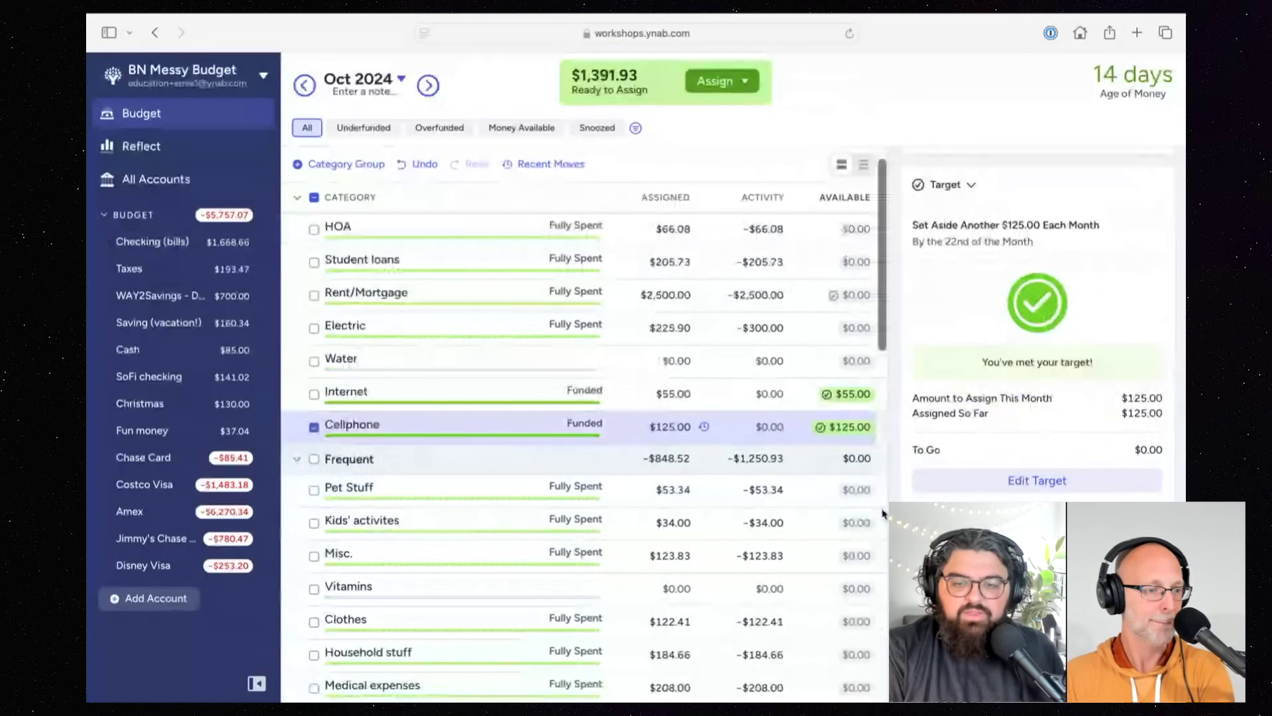
scroll(868, 507, down, 1)
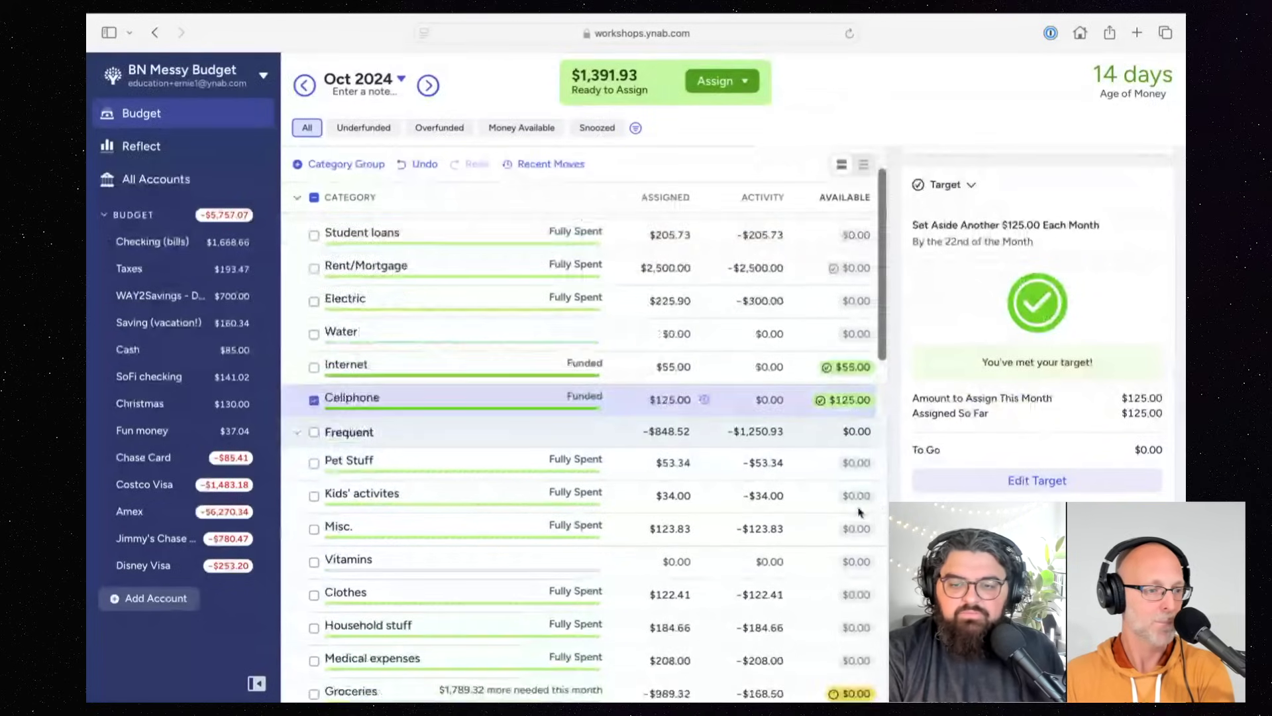
click(314, 400)
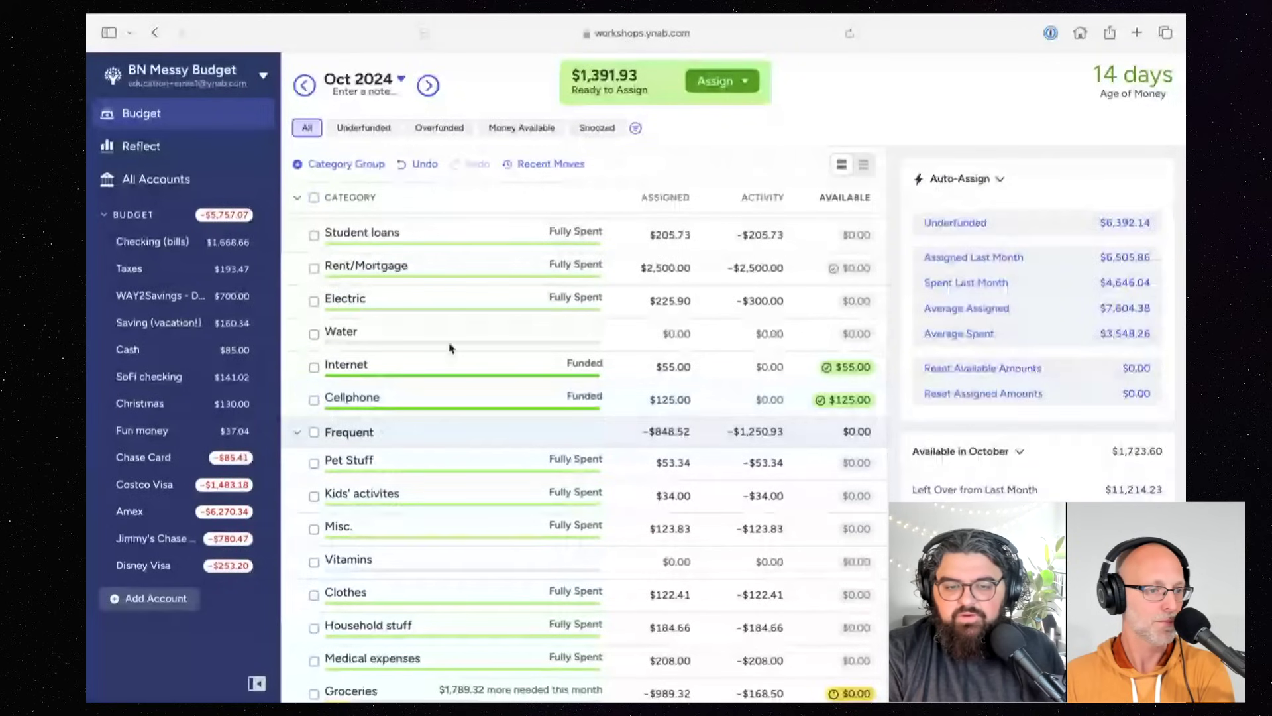
Step: Check the Water category's details and review the Frequent and Non-Monthly categories for remaining funding needs
click(336, 332)
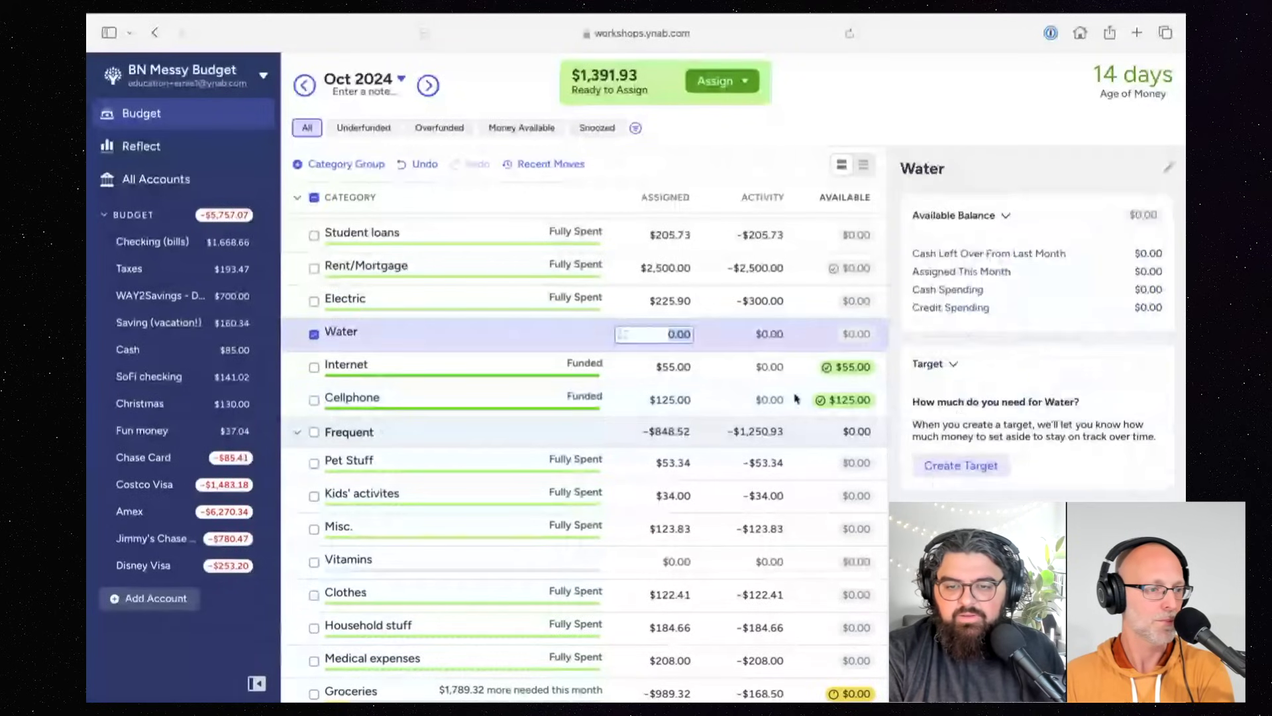
click(337, 332)
scroll(647, 408, up, 2)
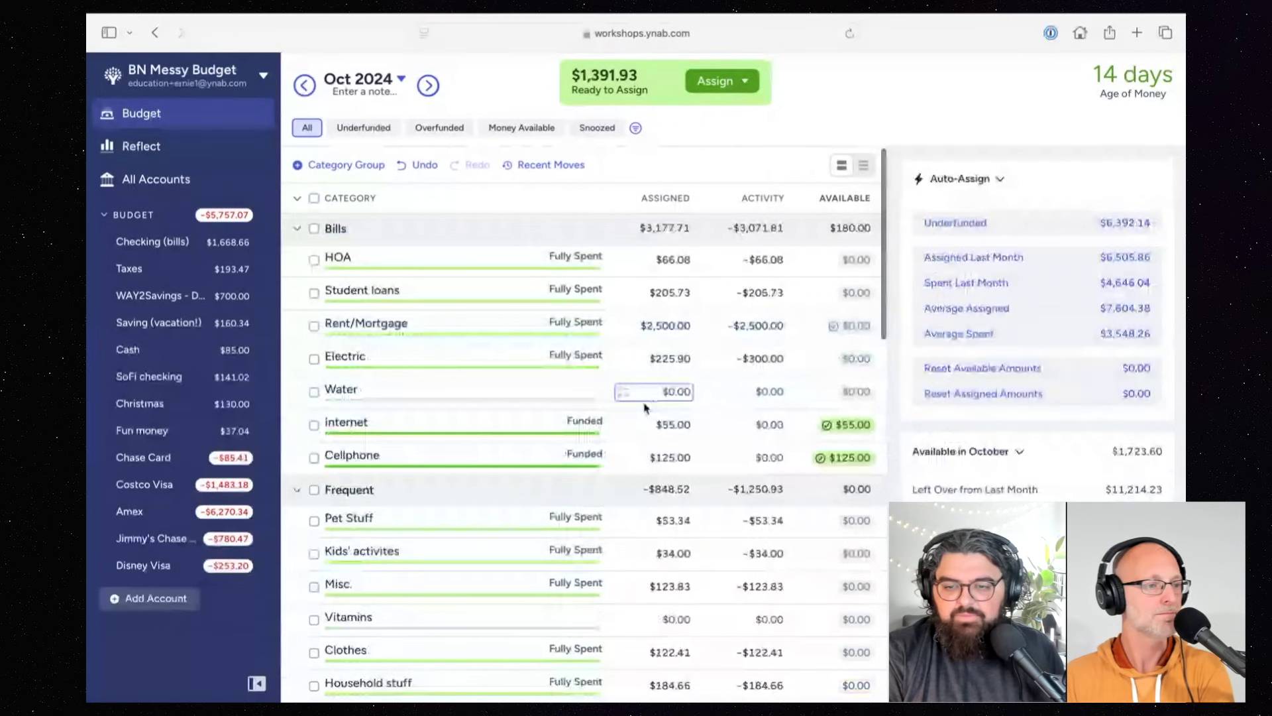
scroll(646, 407, down, 2)
scroll(670, 457, down, 2)
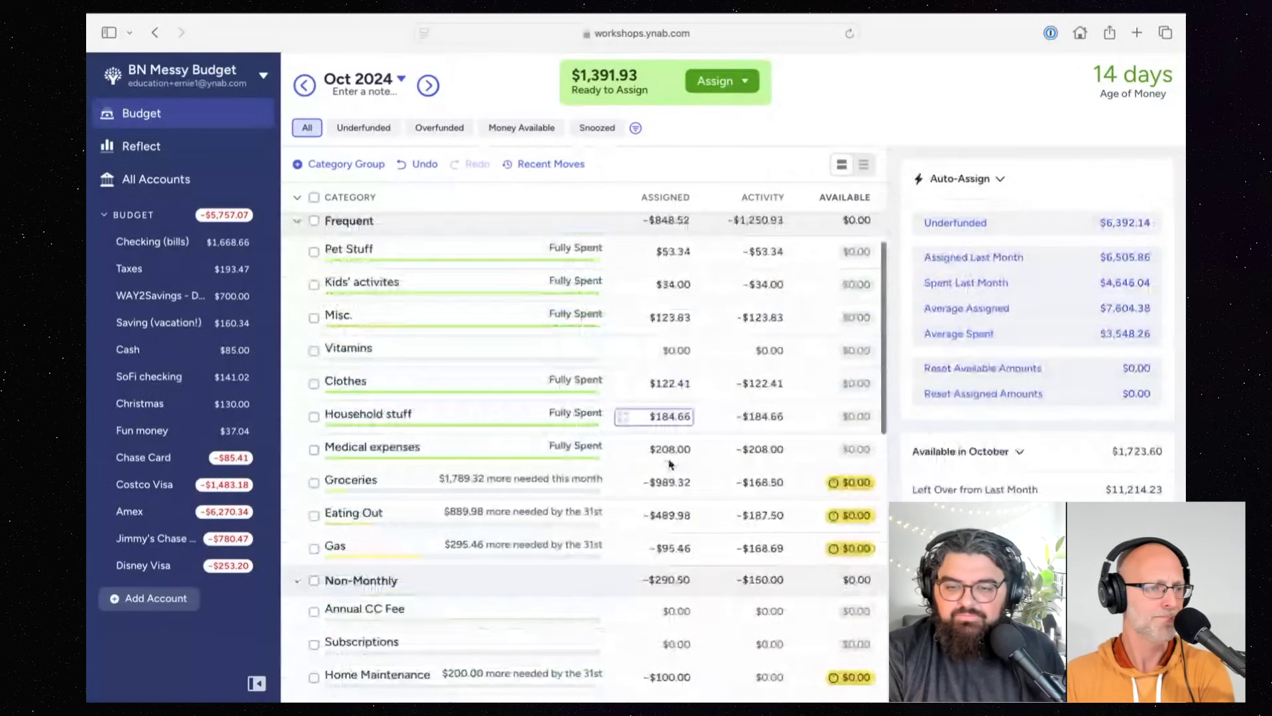
scroll(669, 464, down, 1)
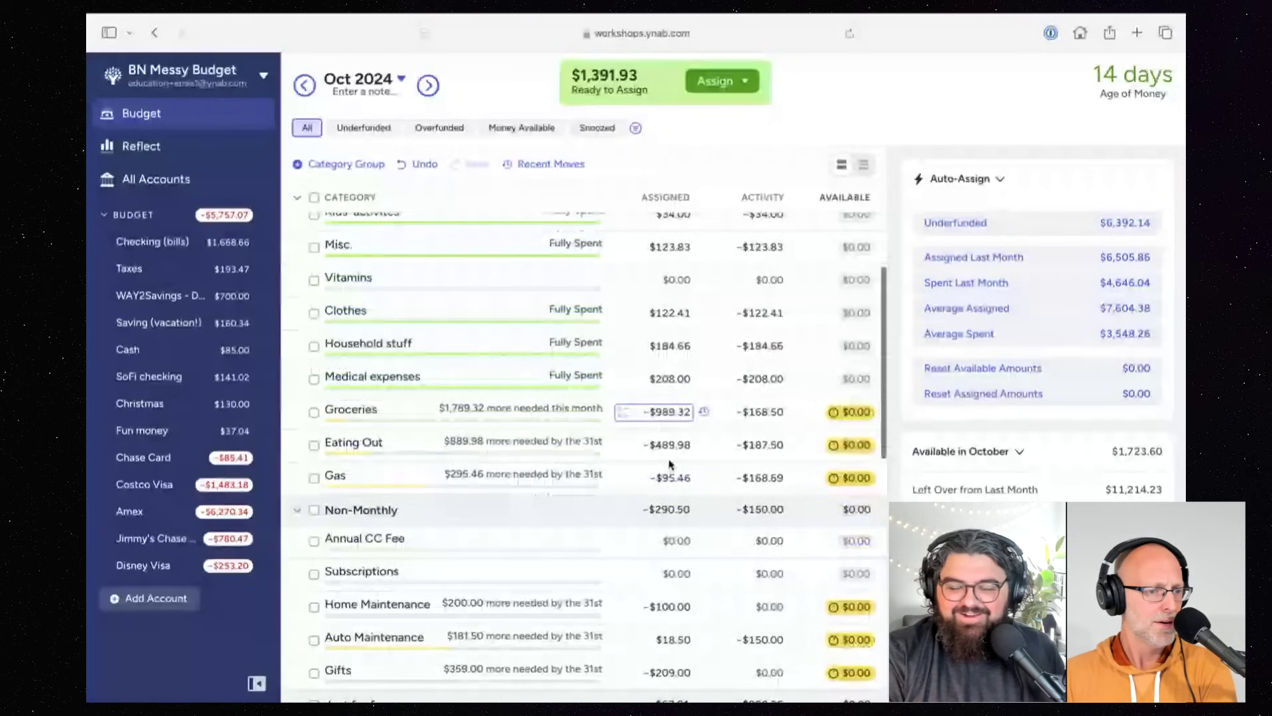
scroll(669, 465, down, 2)
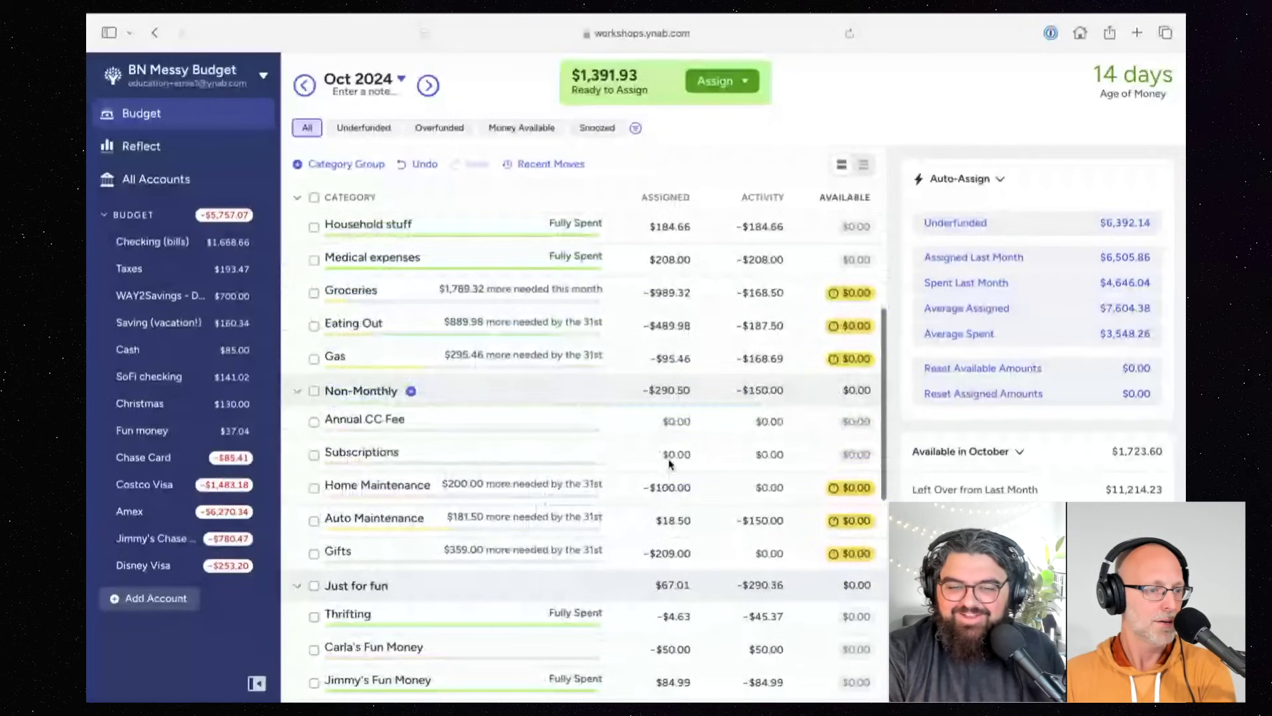
Step: Add 200 to the assigned amount of the Groceries category in the Frequent group
scroll(670, 464, down, 1)
scroll(669, 460, up, 2)
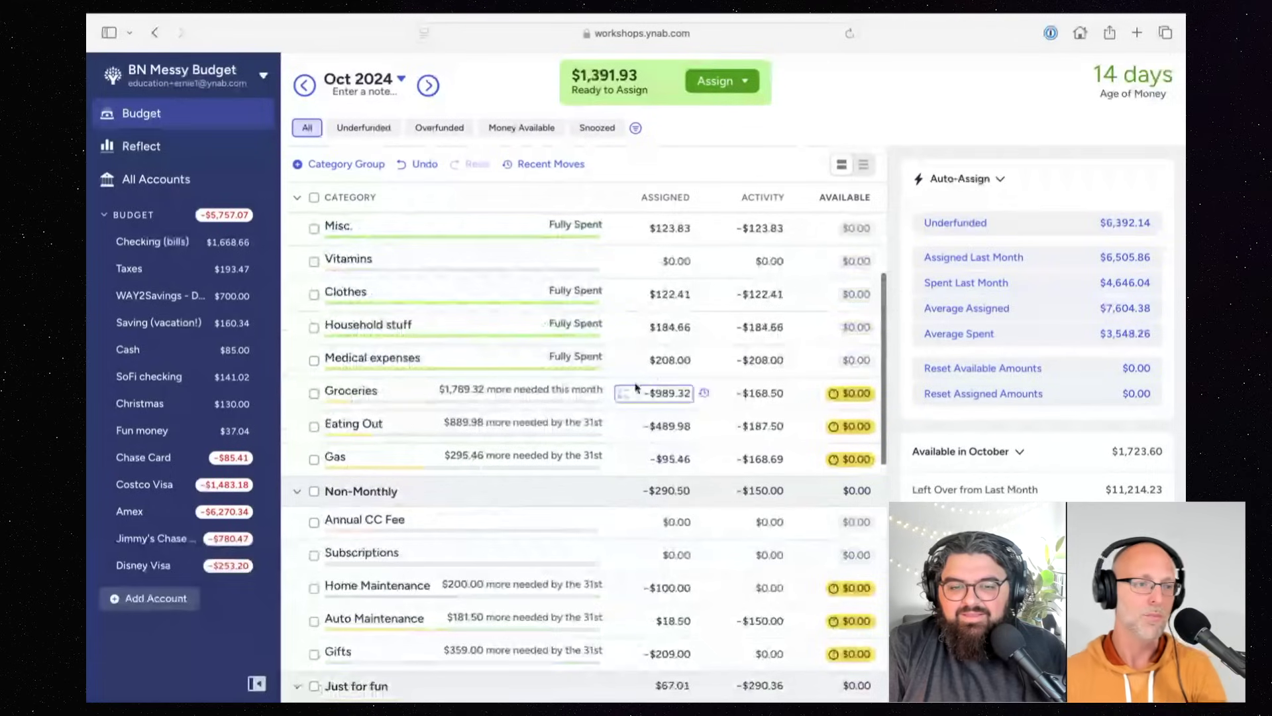
click(622, 393)
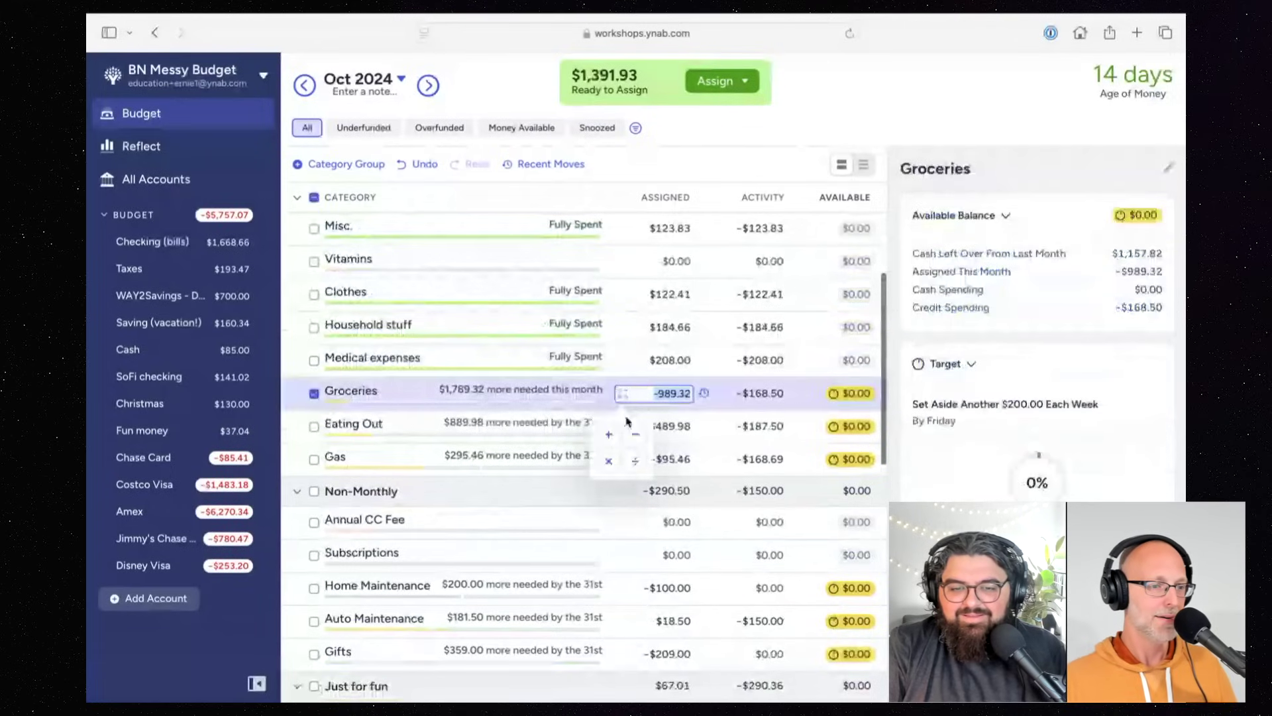
key(Right)
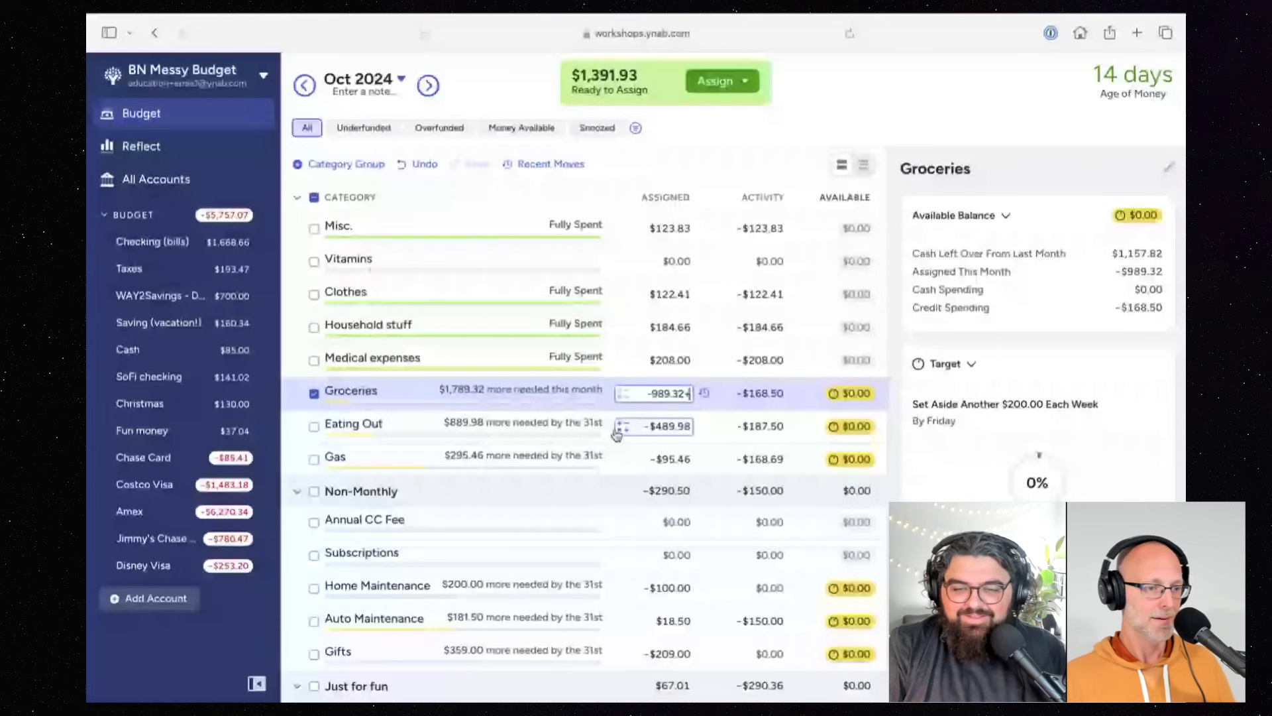
text(+200)
key(Return)
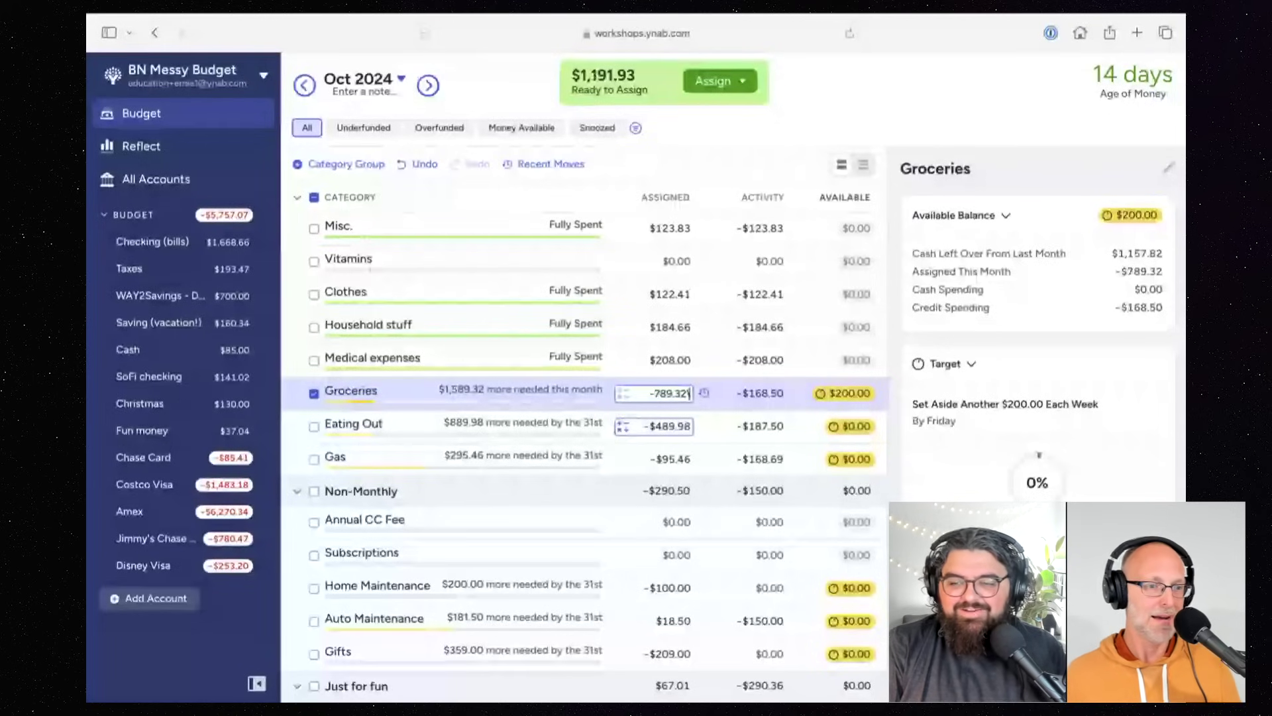
key(Return)
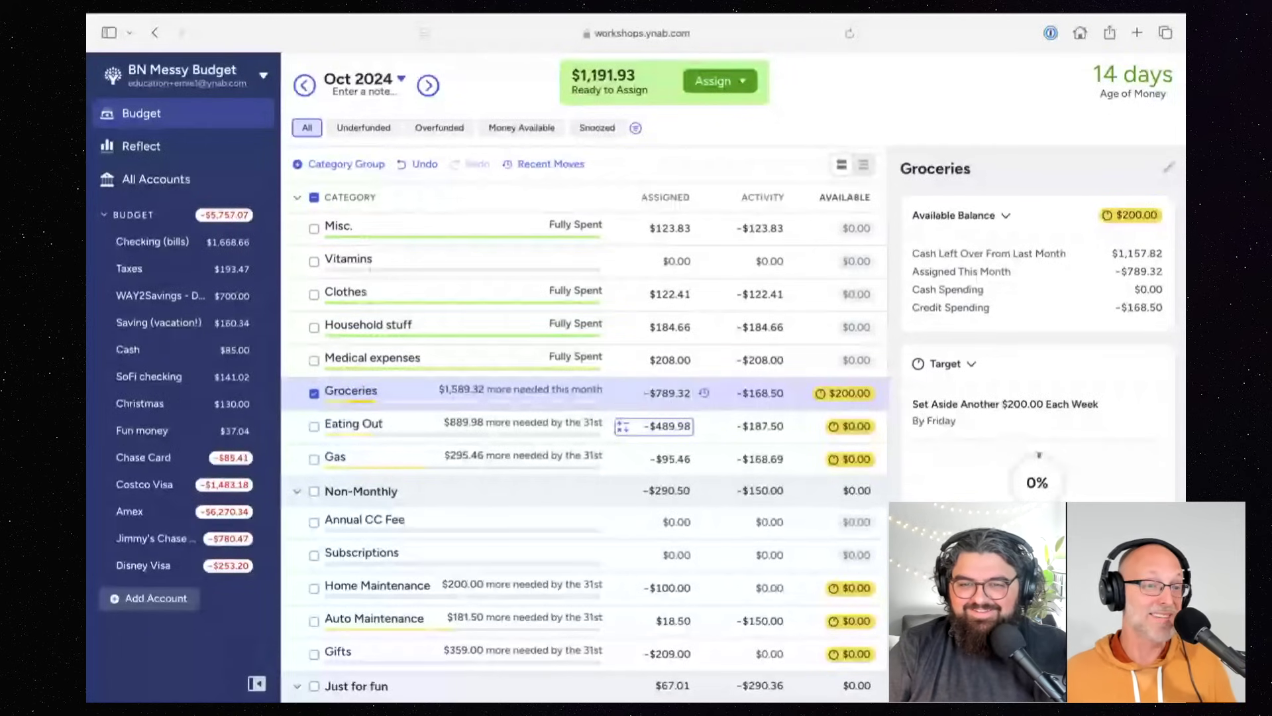
click(378, 402)
Step: Add 50 to the assigned amount of the Gas category in the Frequent group and deselect the category
click(334, 426)
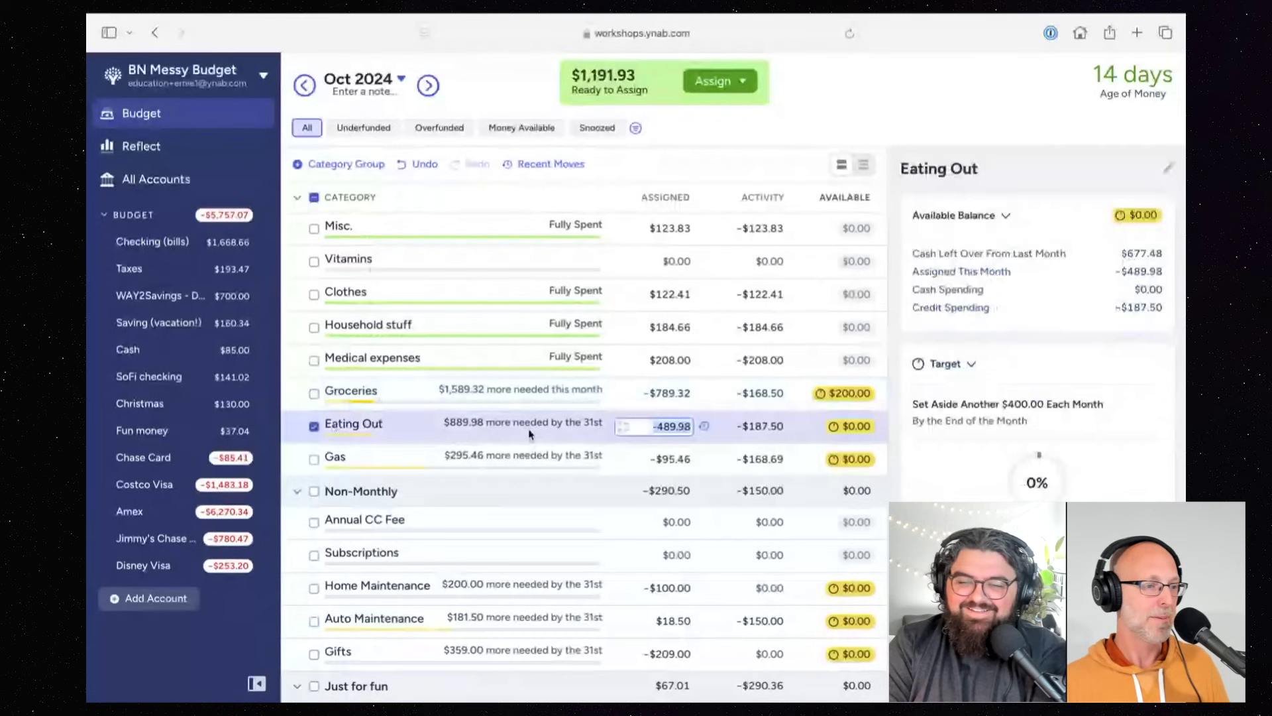
click(314, 458)
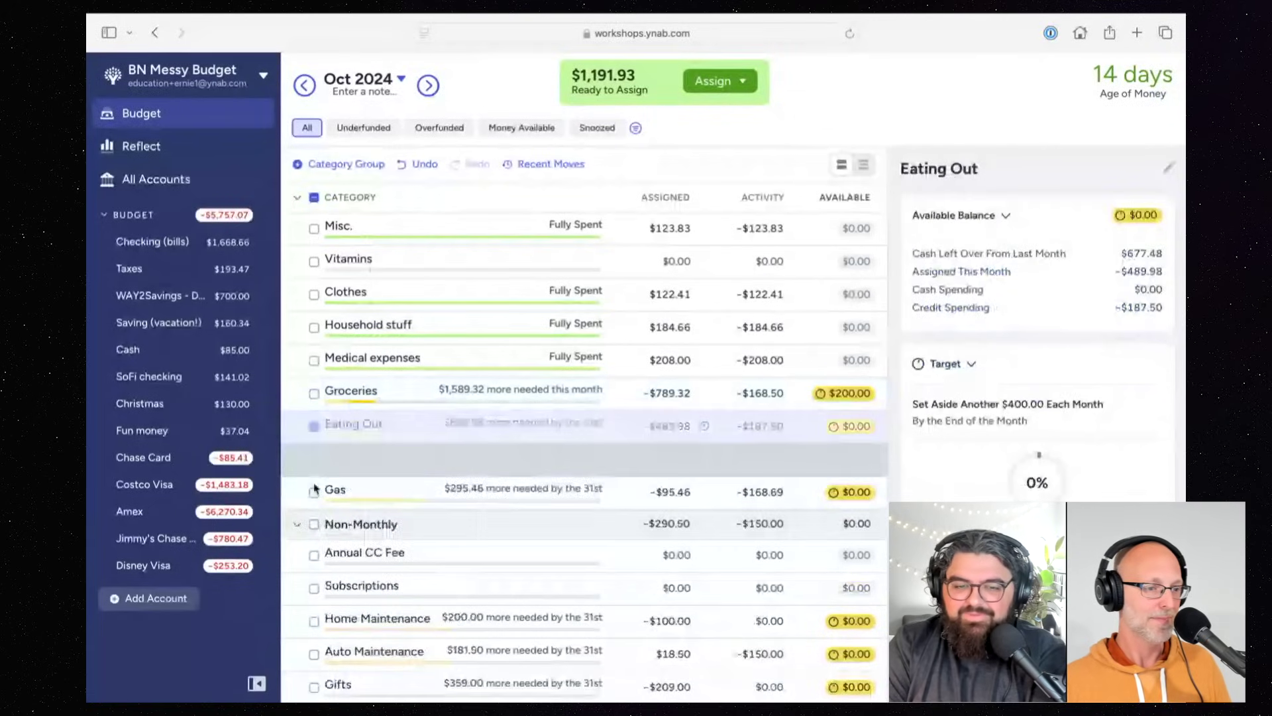
click(626, 462)
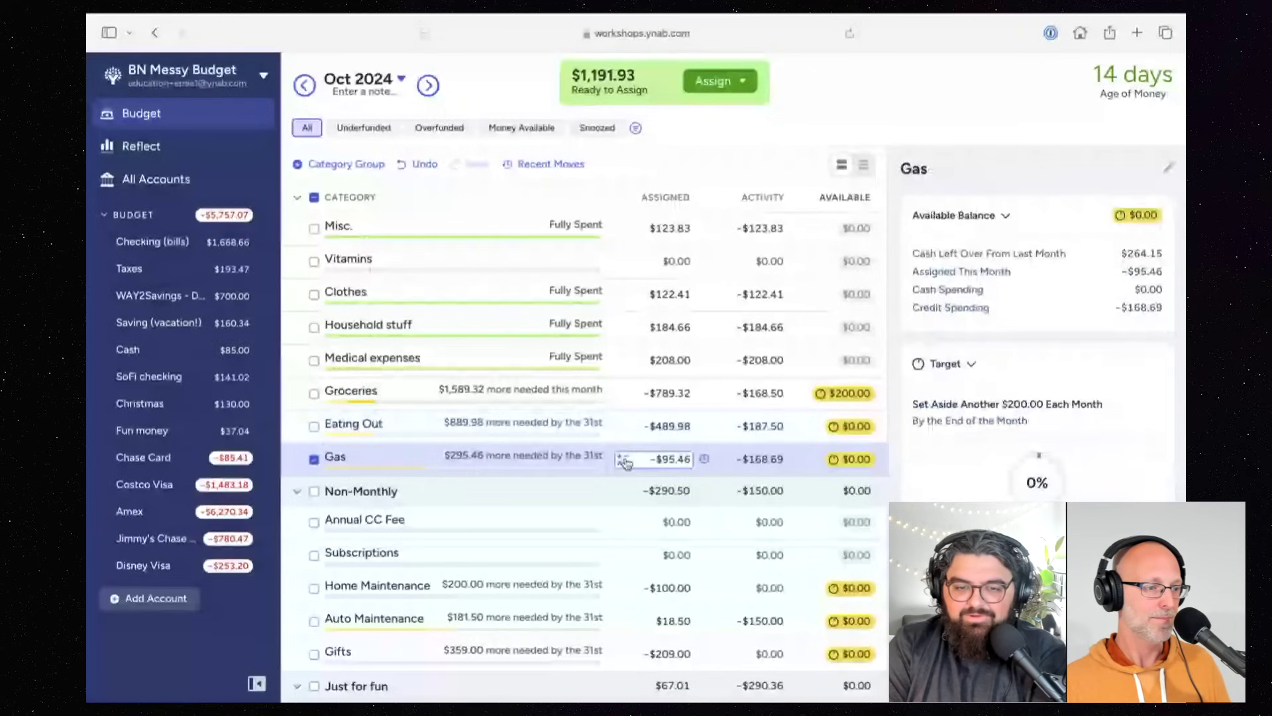
click(626, 461)
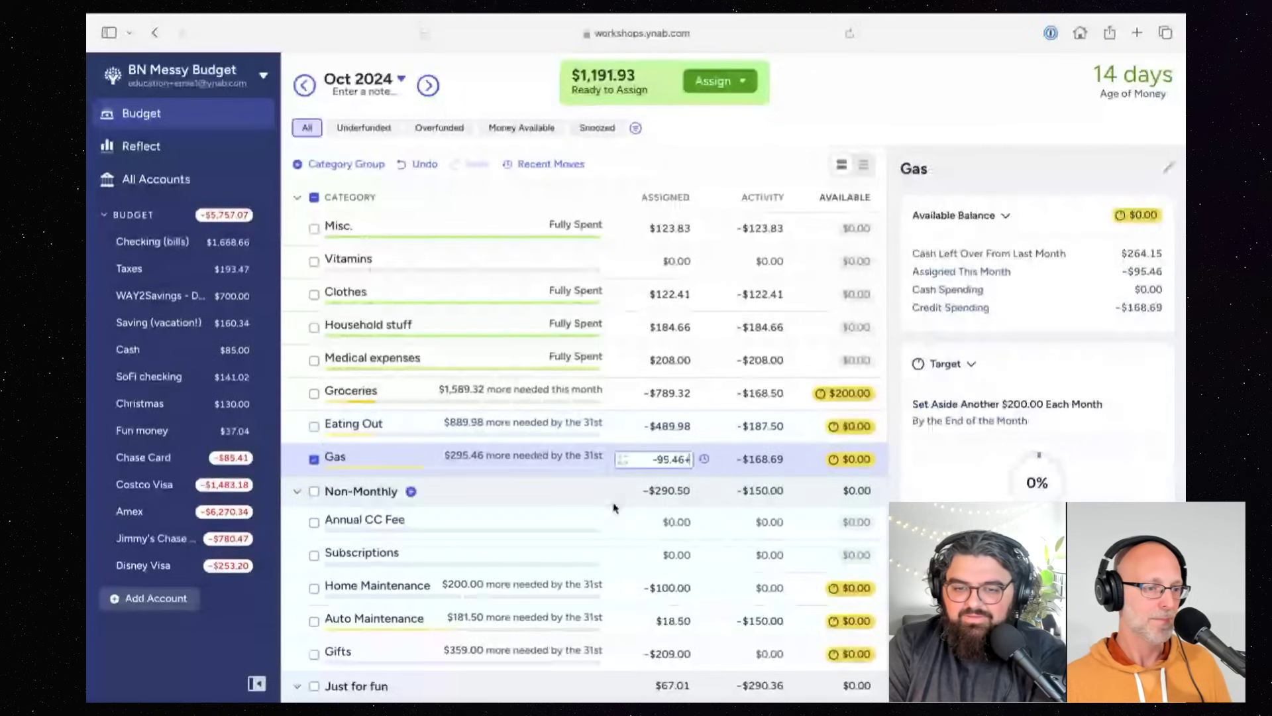
text(+50)
key(Return)
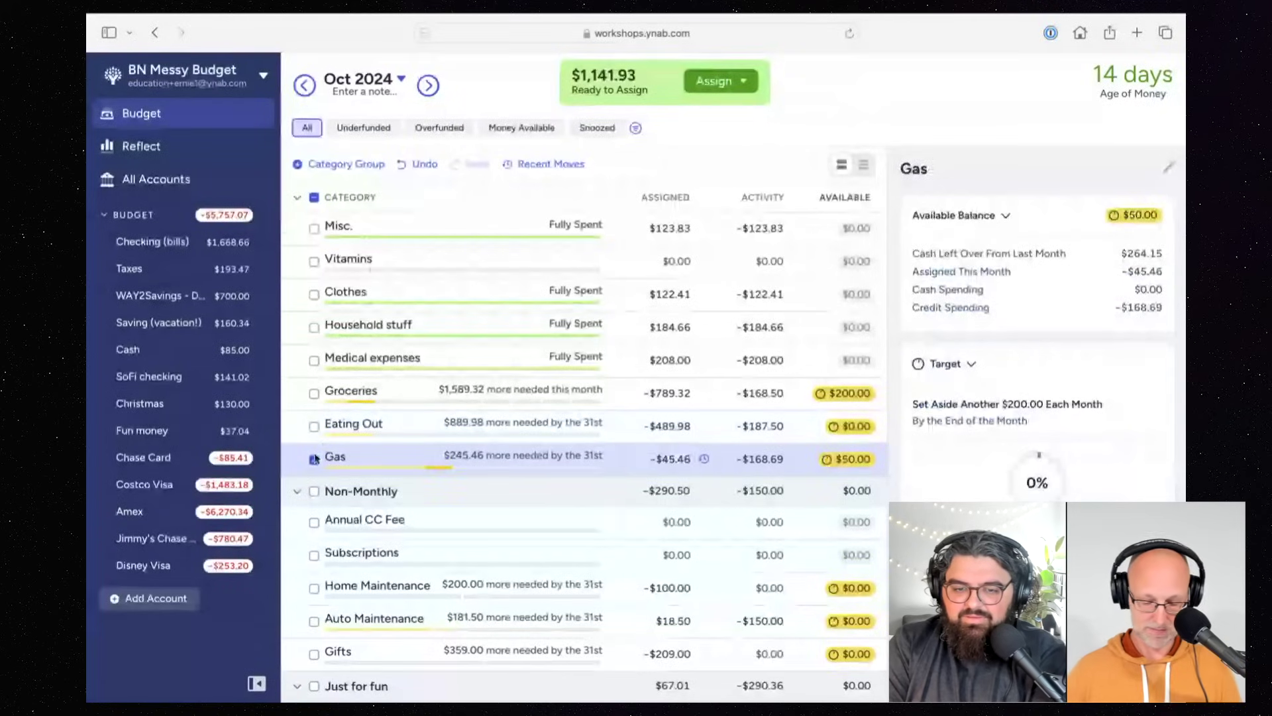
click(513, 453)
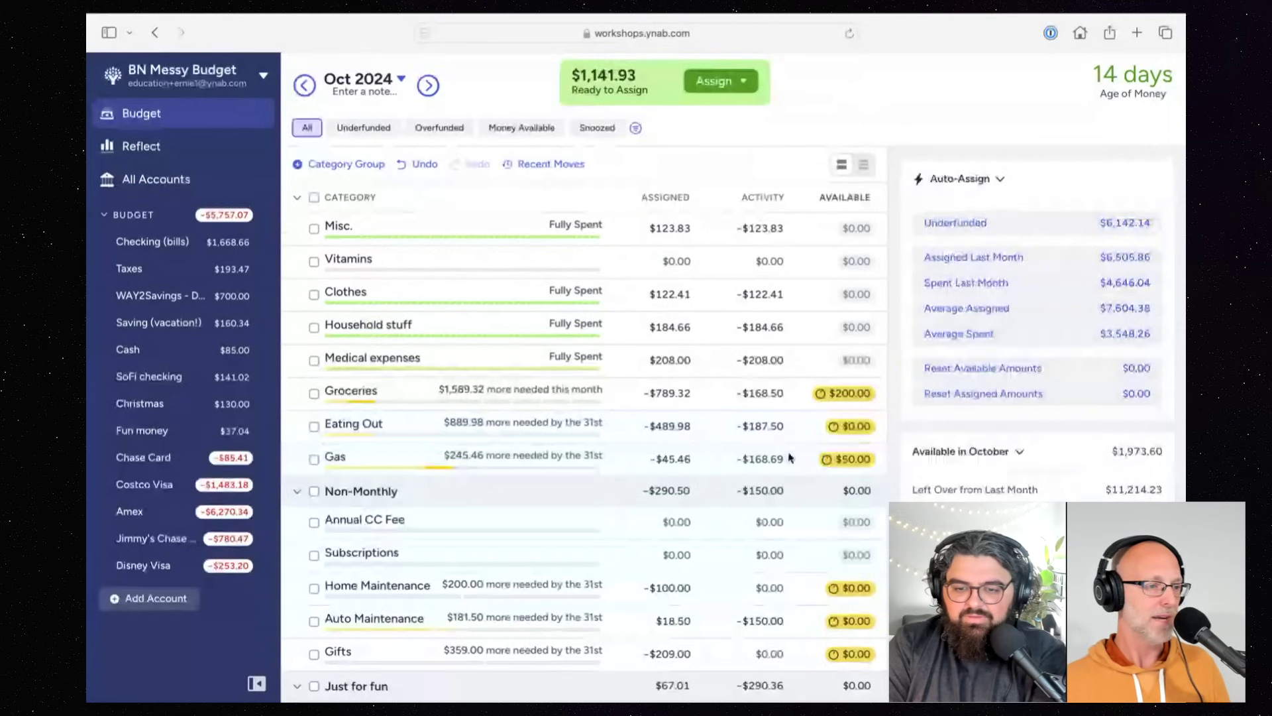
Step: Add 50 to the assigned amount of the Household stuff category in the Frequent group
scroll(789, 457, up, 2)
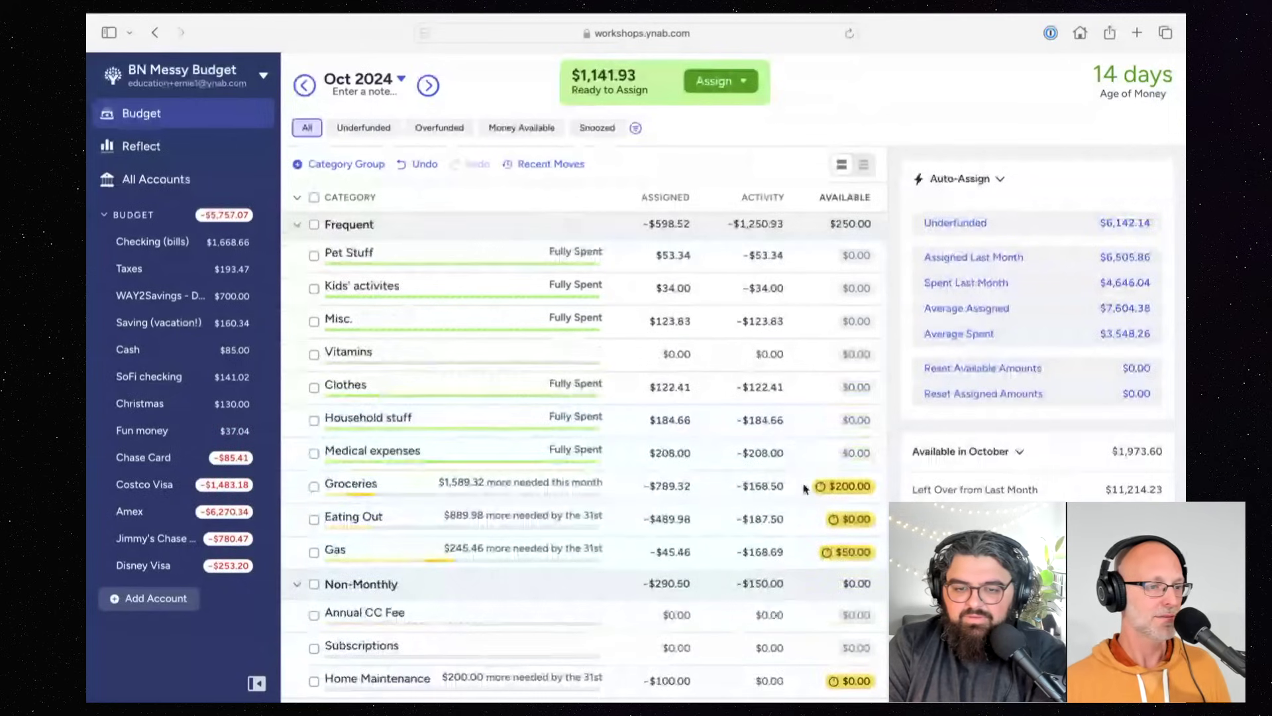
scroll(797, 492, up, 1)
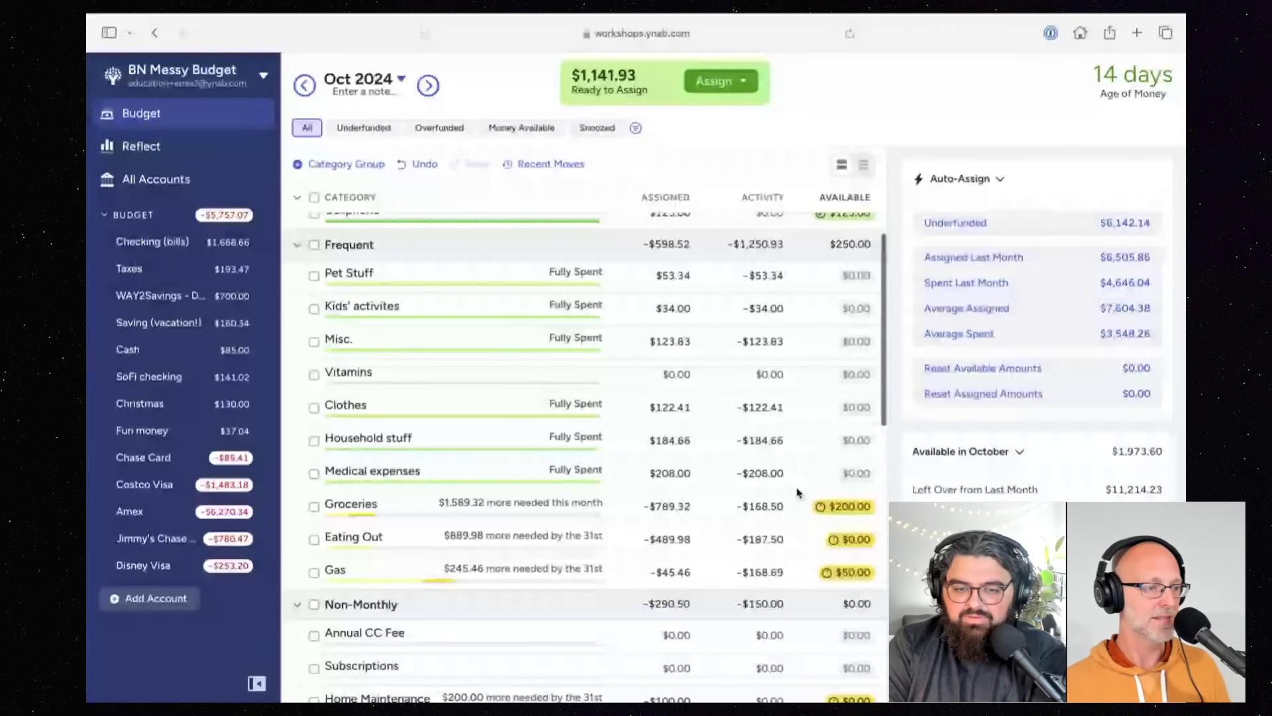
scroll(809, 437, up, 1)
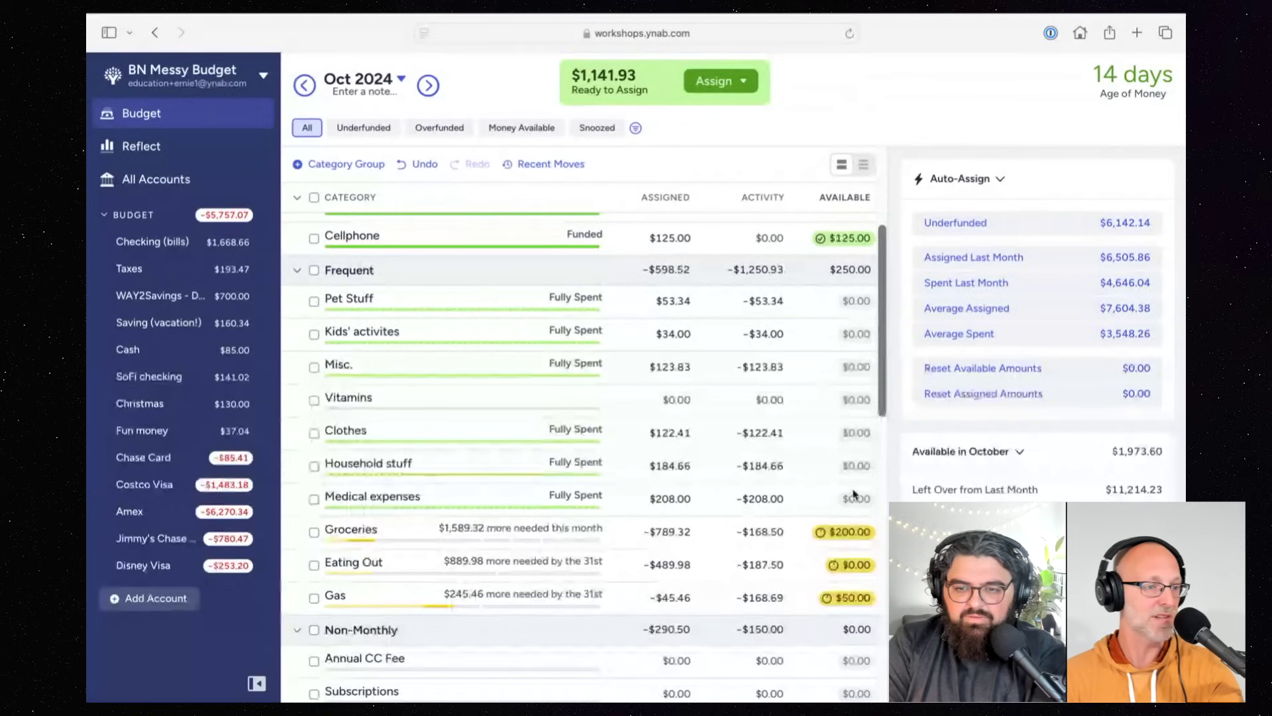
scroll(842, 523, down, 2)
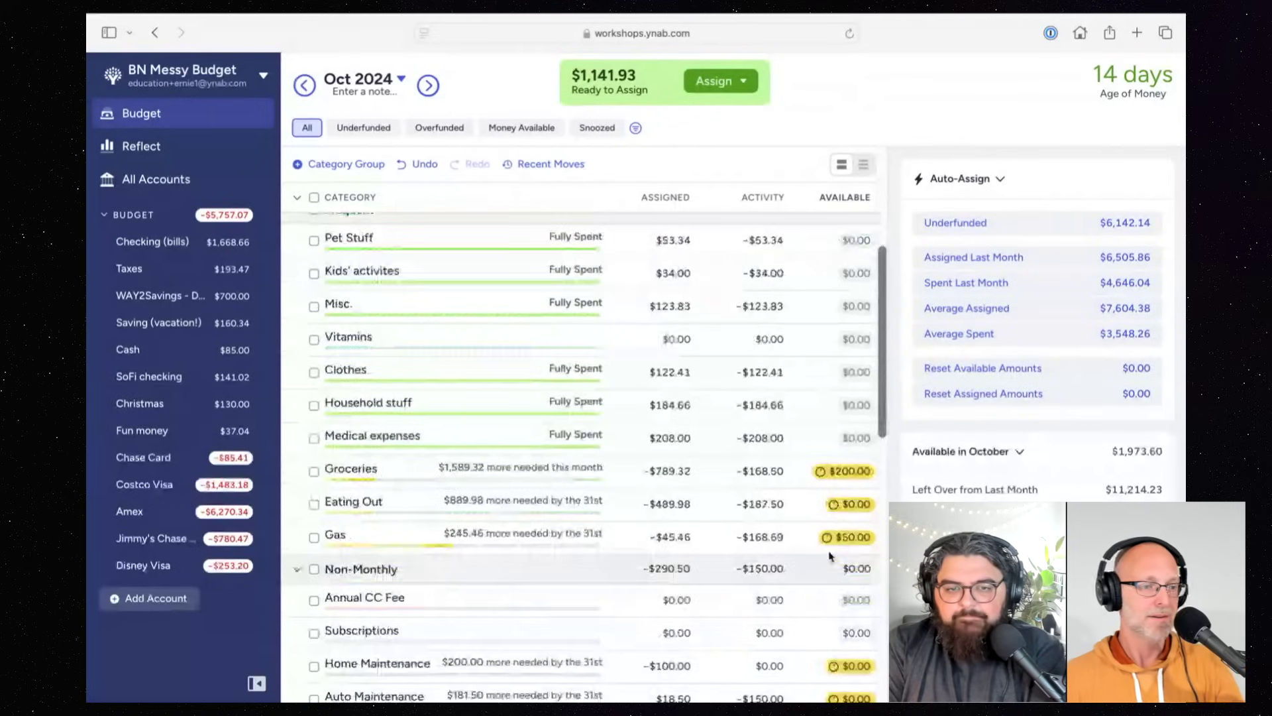
scroll(831, 555, down, 5)
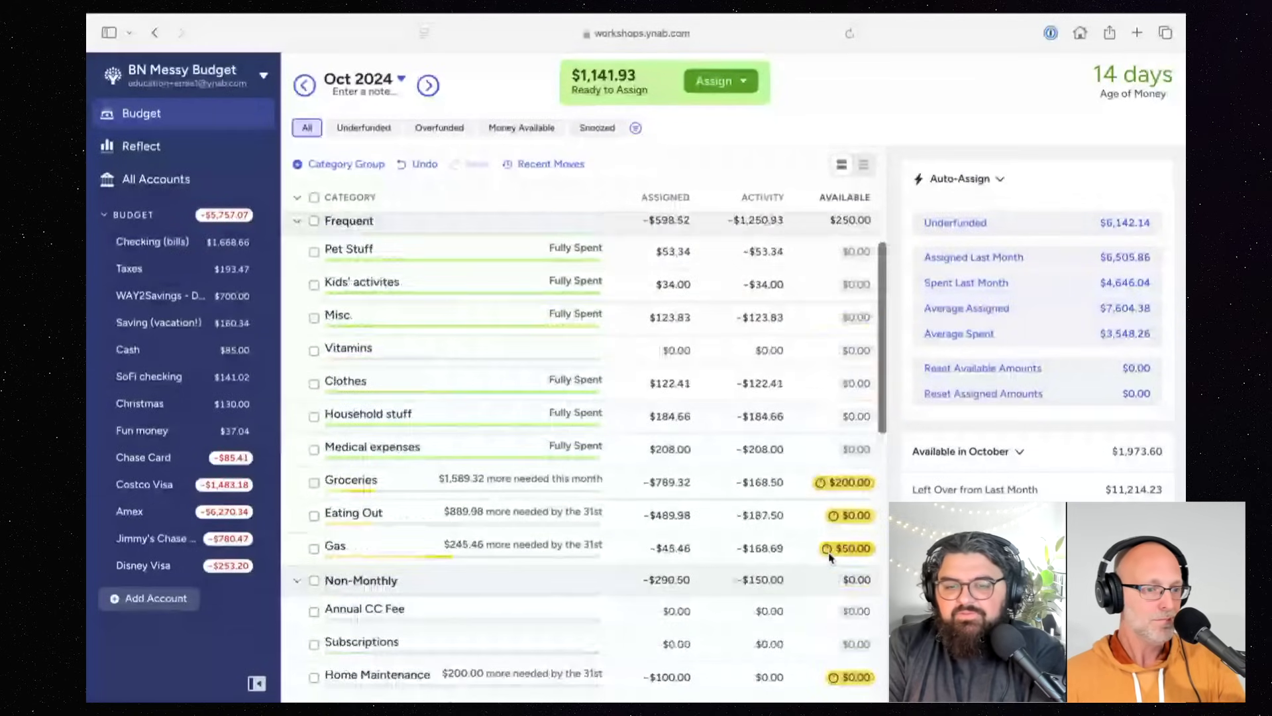
scroll(830, 555, up, 1)
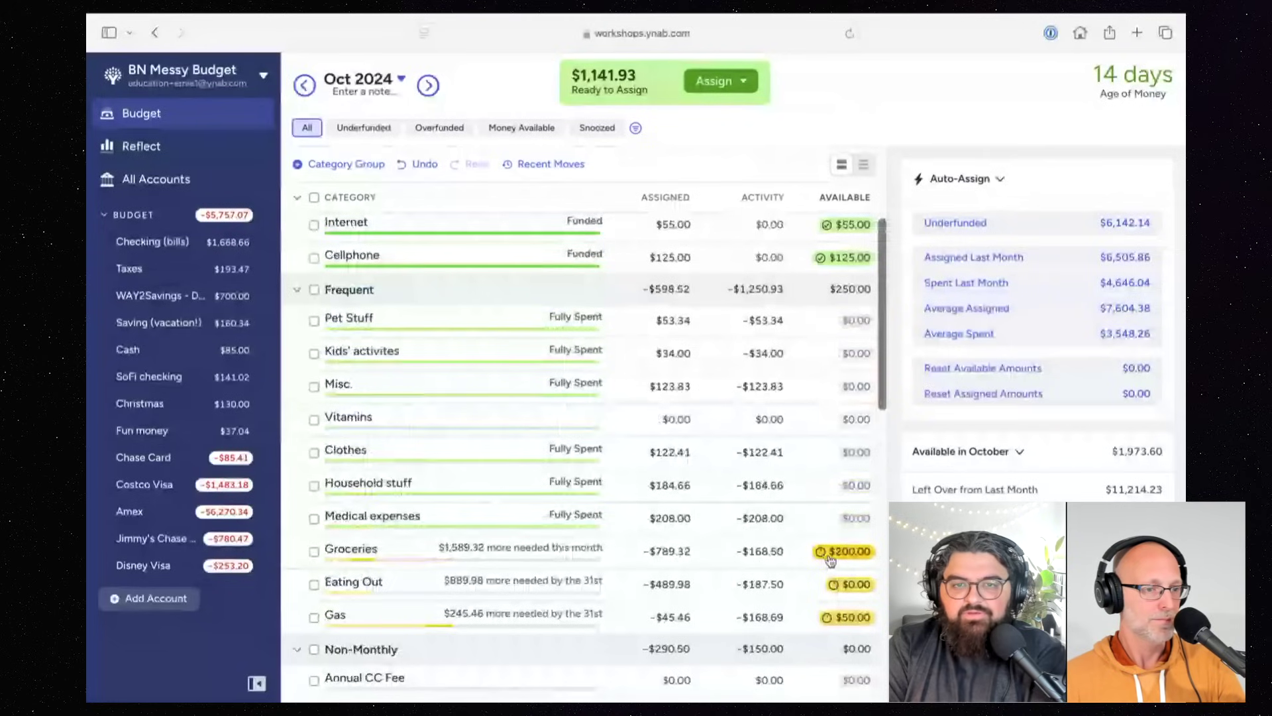
mouse_move(833, 555)
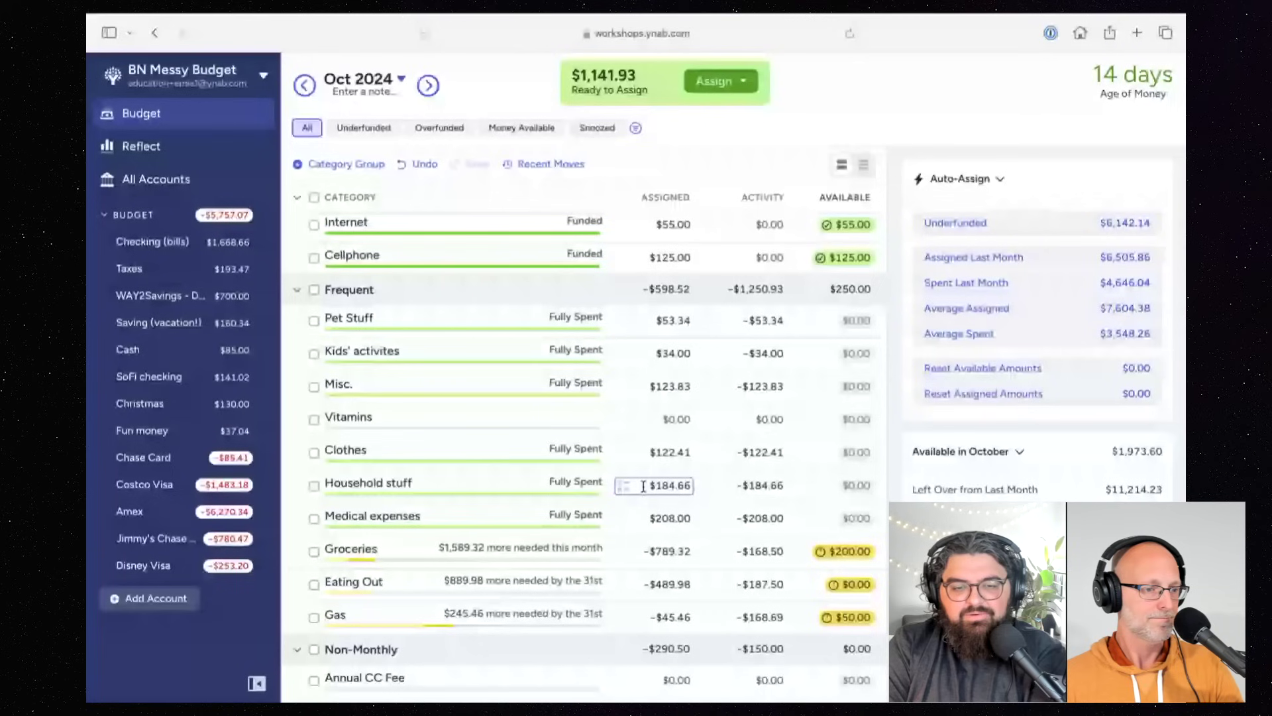
click(678, 486)
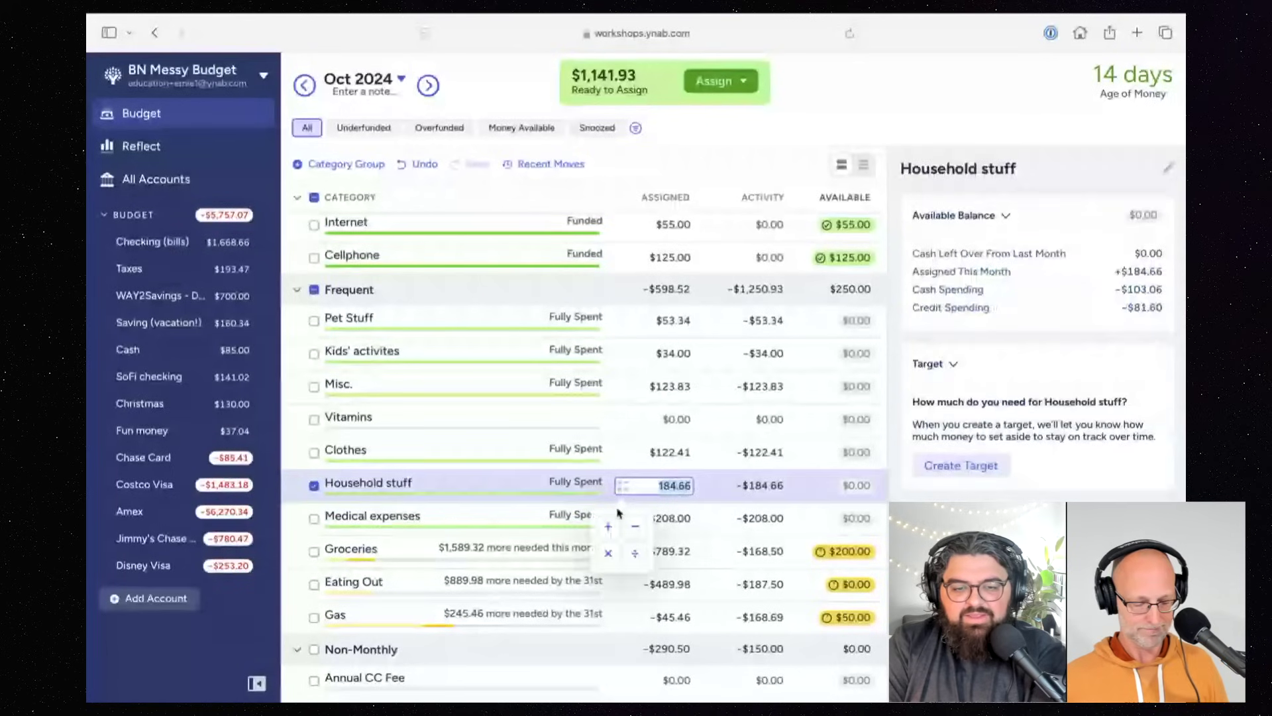
click(609, 526)
text(50)
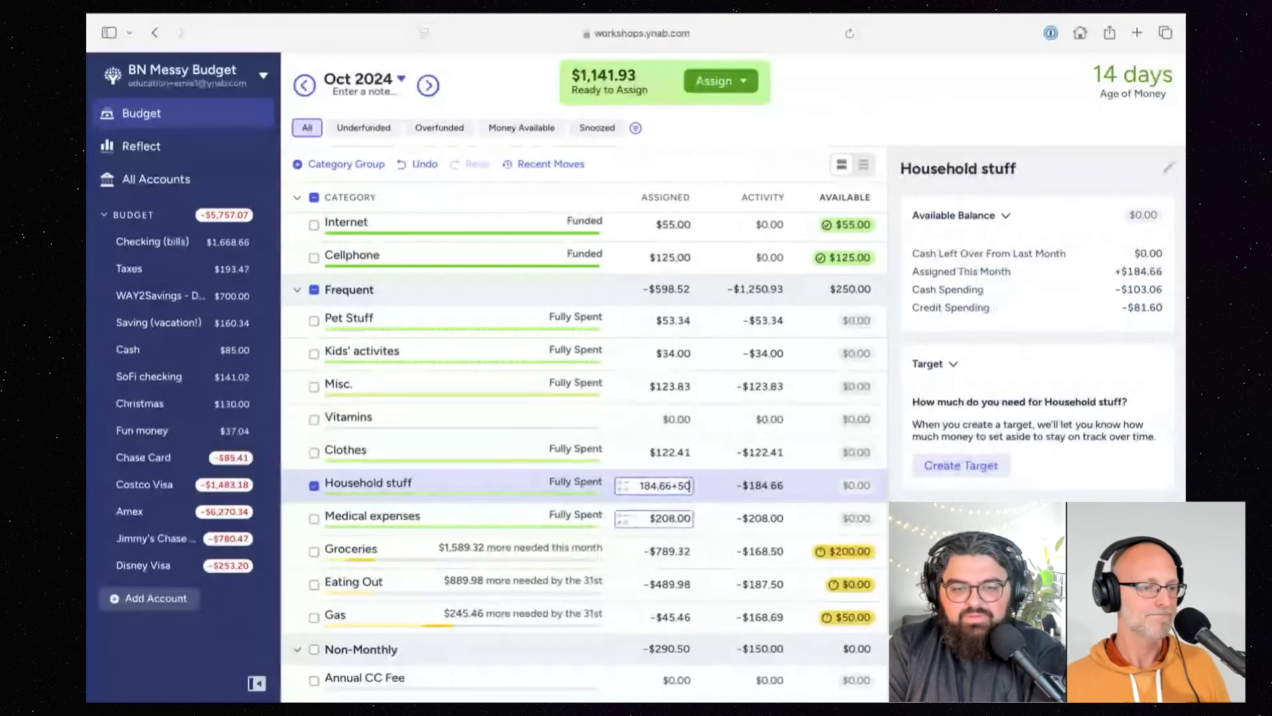
key(Return)
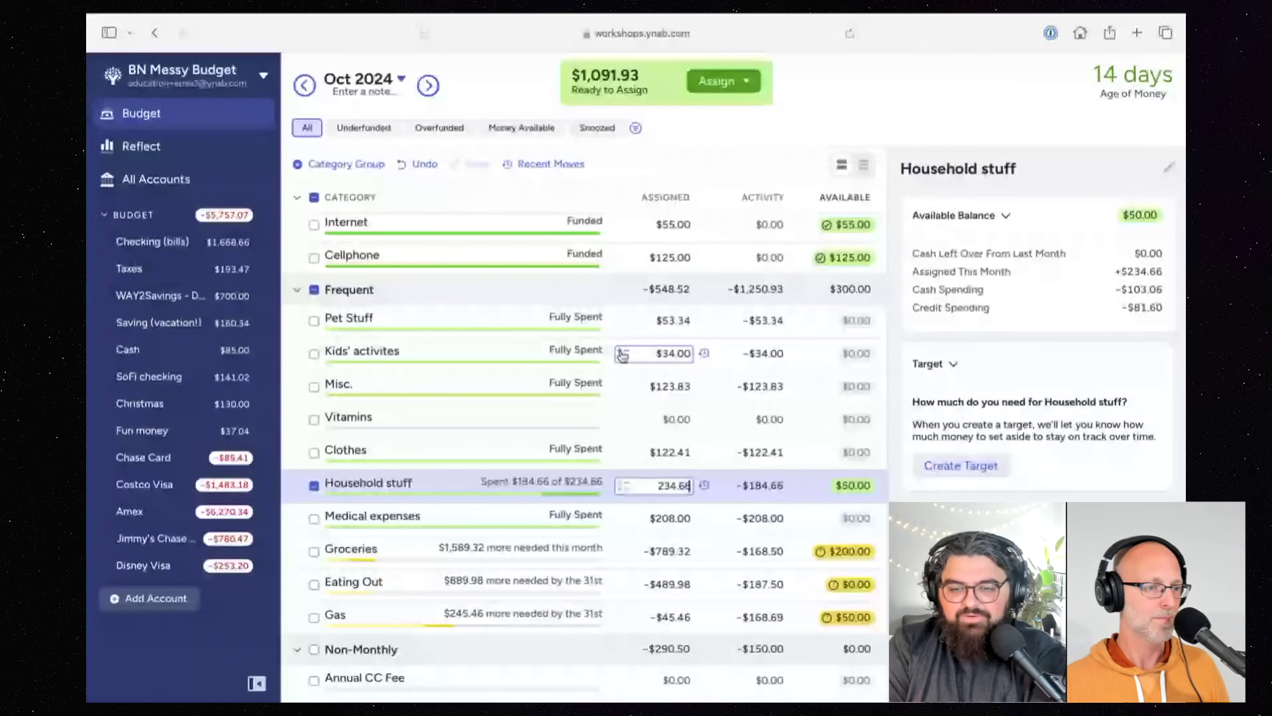
Step: Add 40 to the assigned amount of the Kids' activites category and deselect it
click(622, 355)
click(607, 396)
text(40)
key(Return)
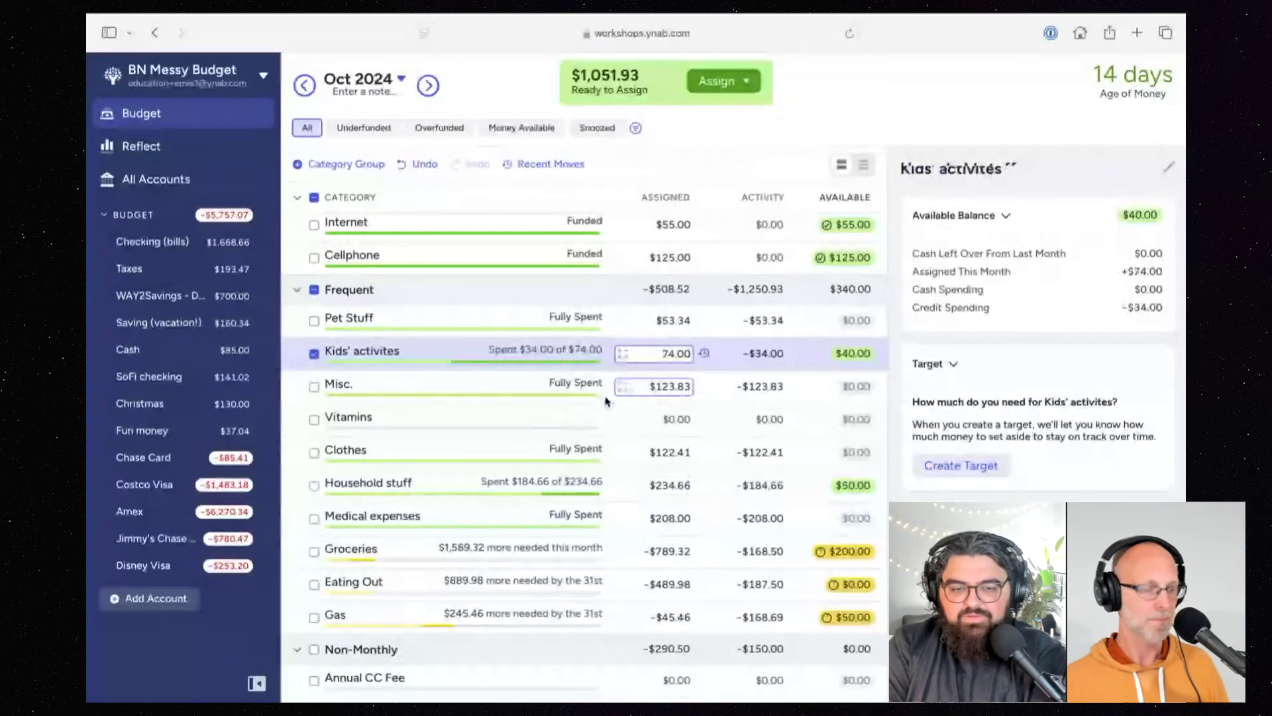
key(Escape)
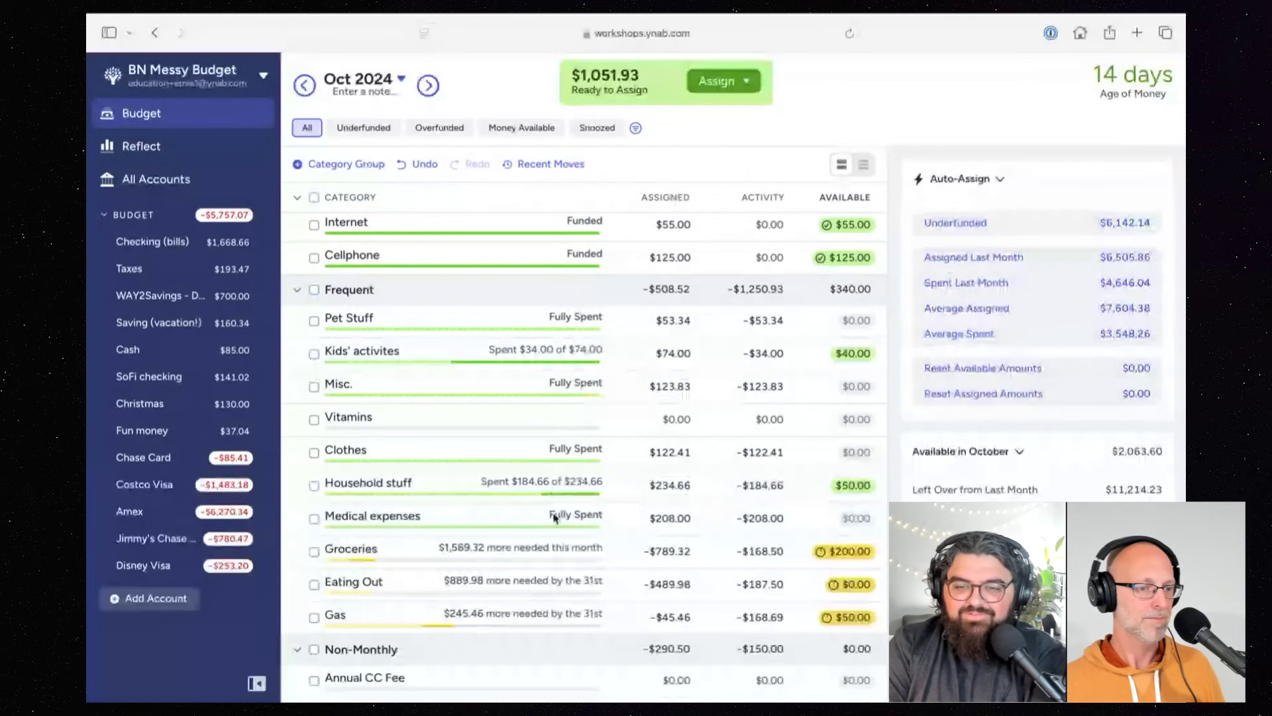
Step: Review the Non-Monthly and Just for fun funding needs, and check the Annual CC Fee and Subscriptions categories together
scroll(828, 424, down, 5)
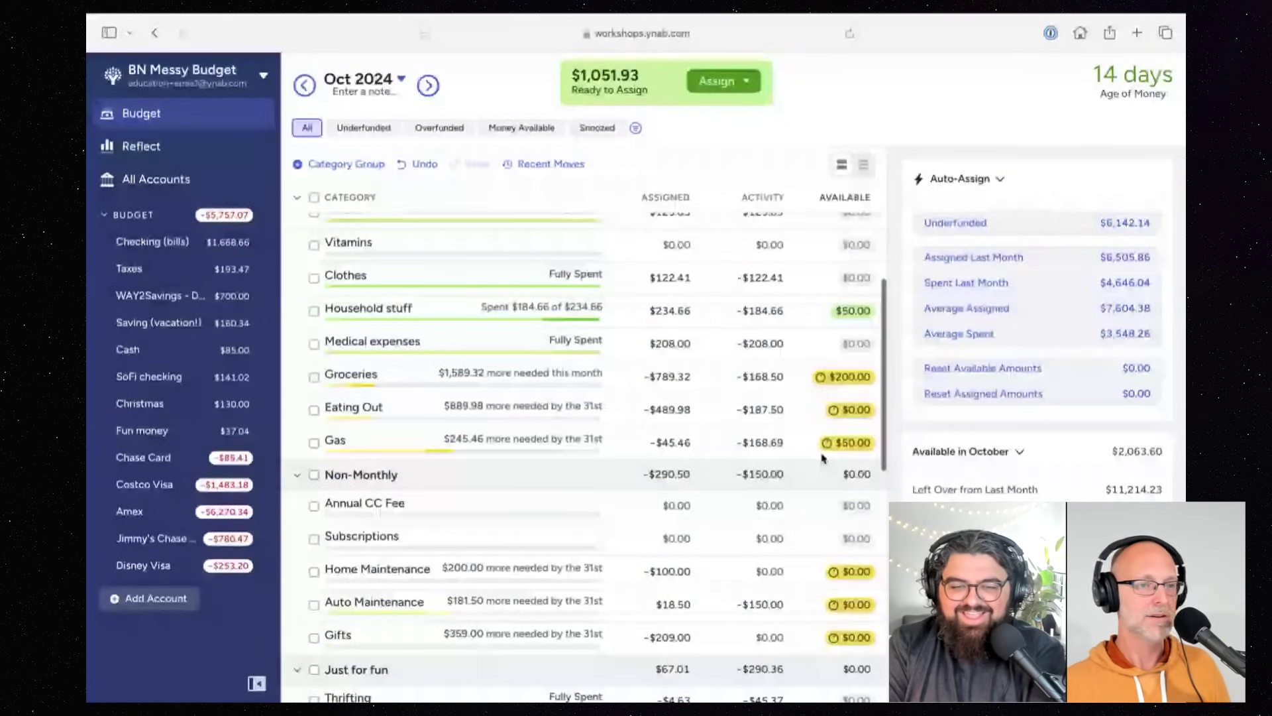
scroll(821, 477, down, 2)
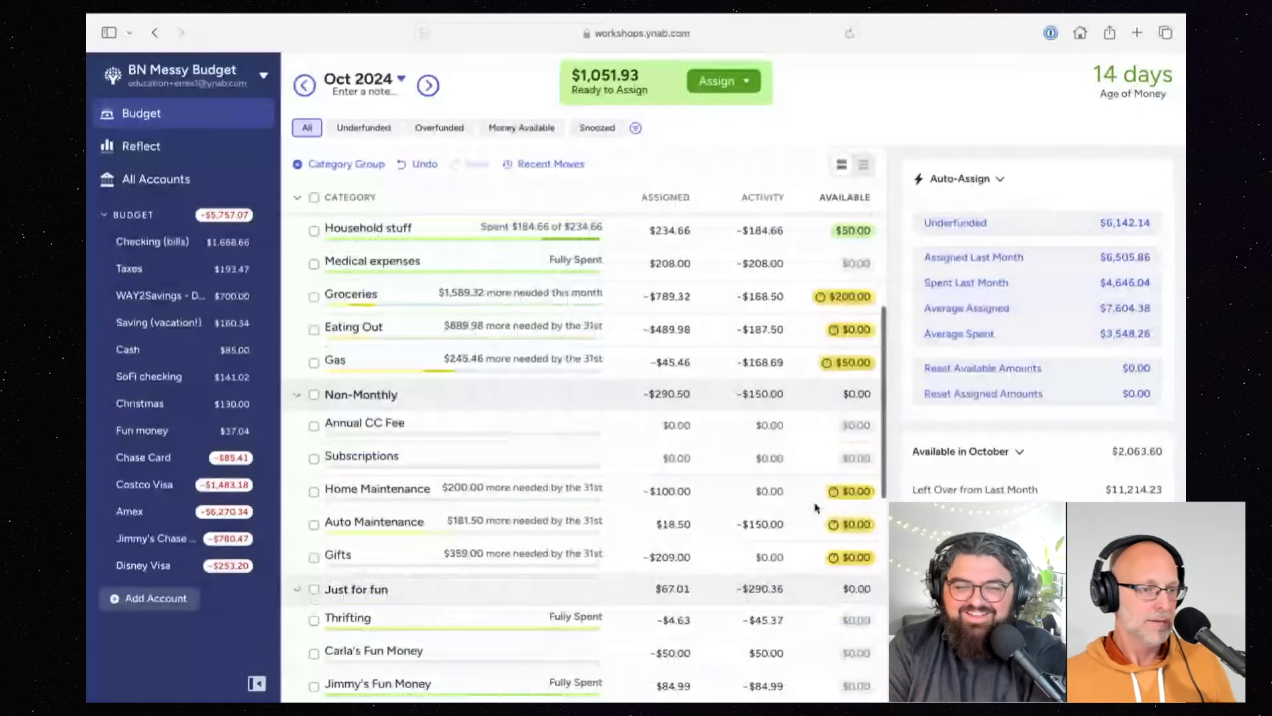
scroll(818, 506, up, 5)
scroll(815, 508, down, 6)
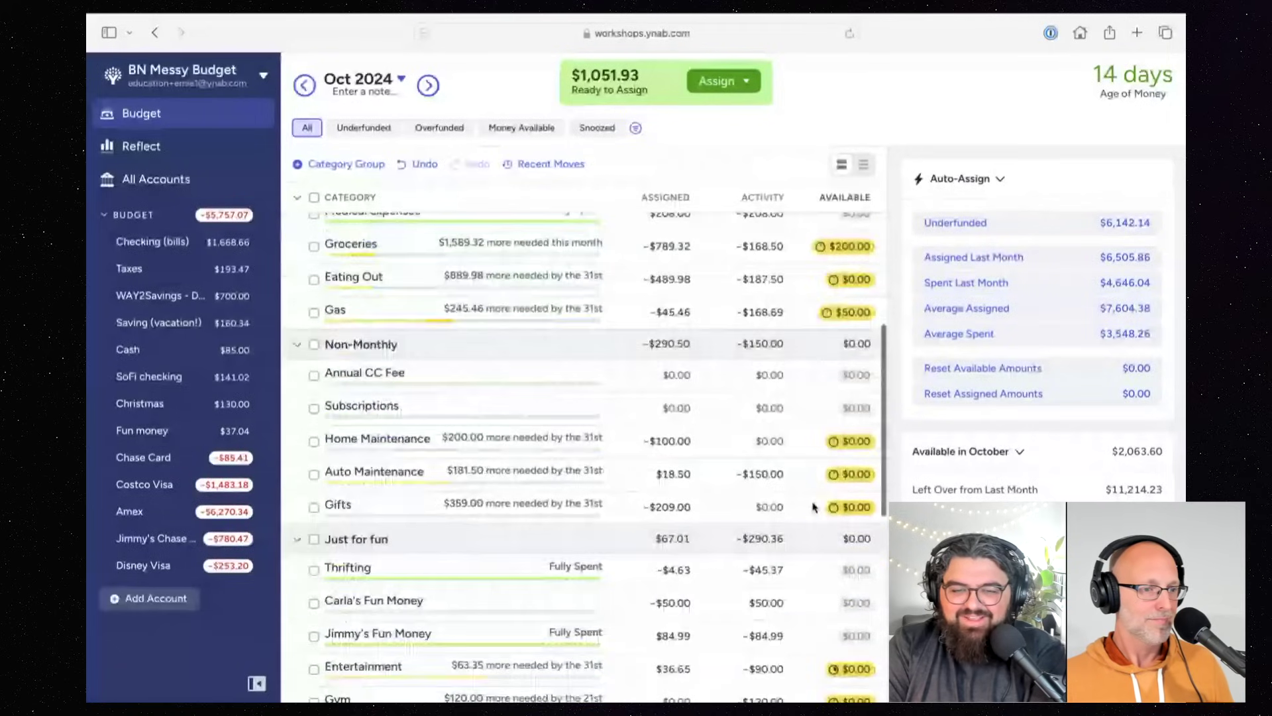
scroll(762, 484, down, 1)
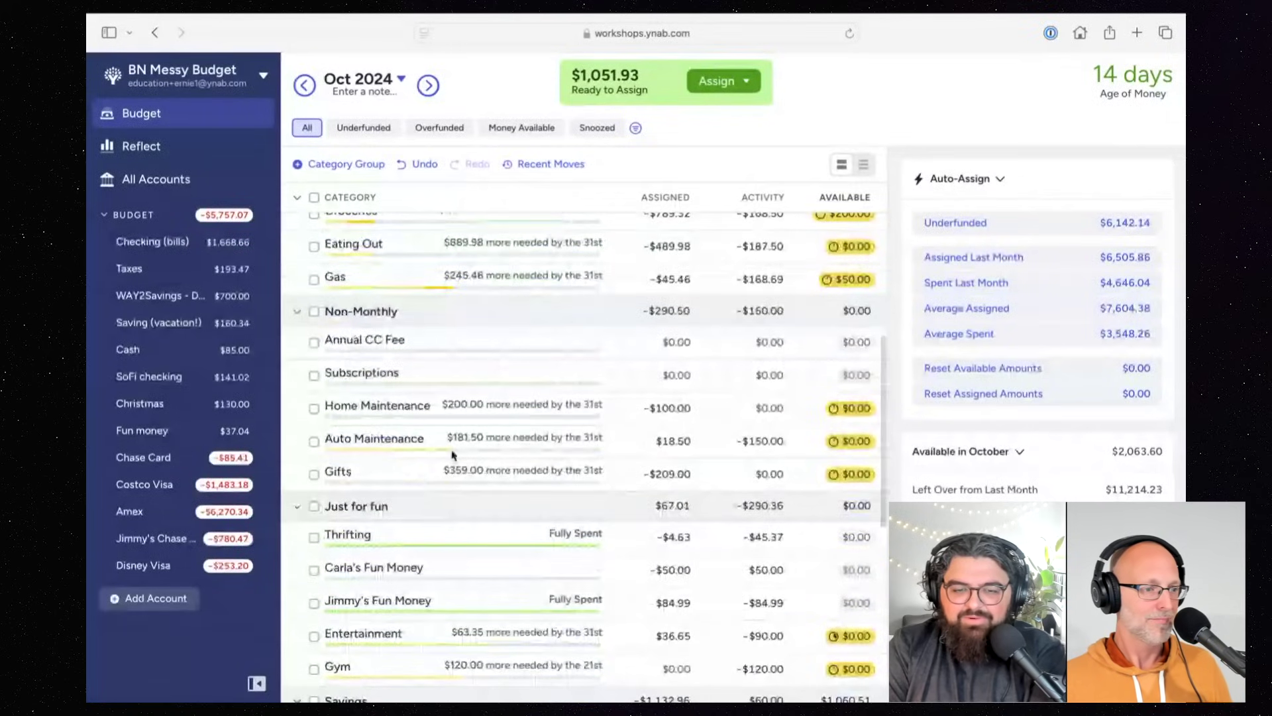
scroll(452, 455, up, 1)
click(314, 351)
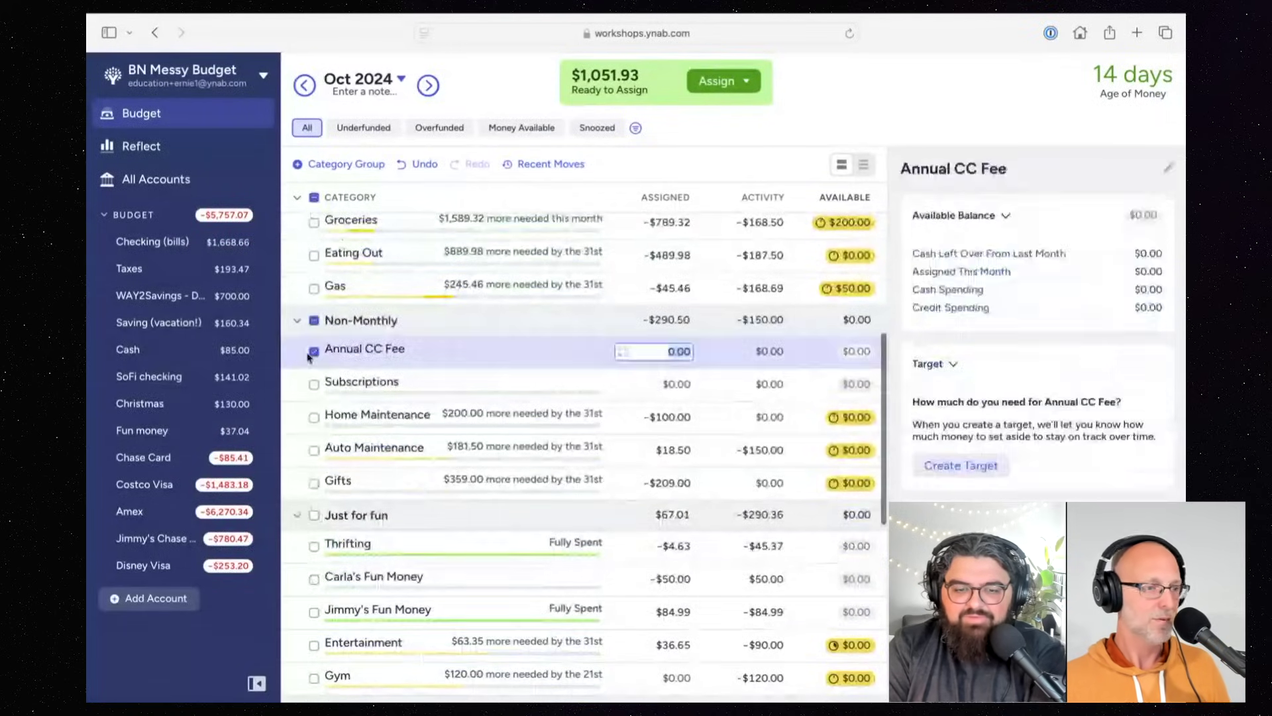
click(315, 384)
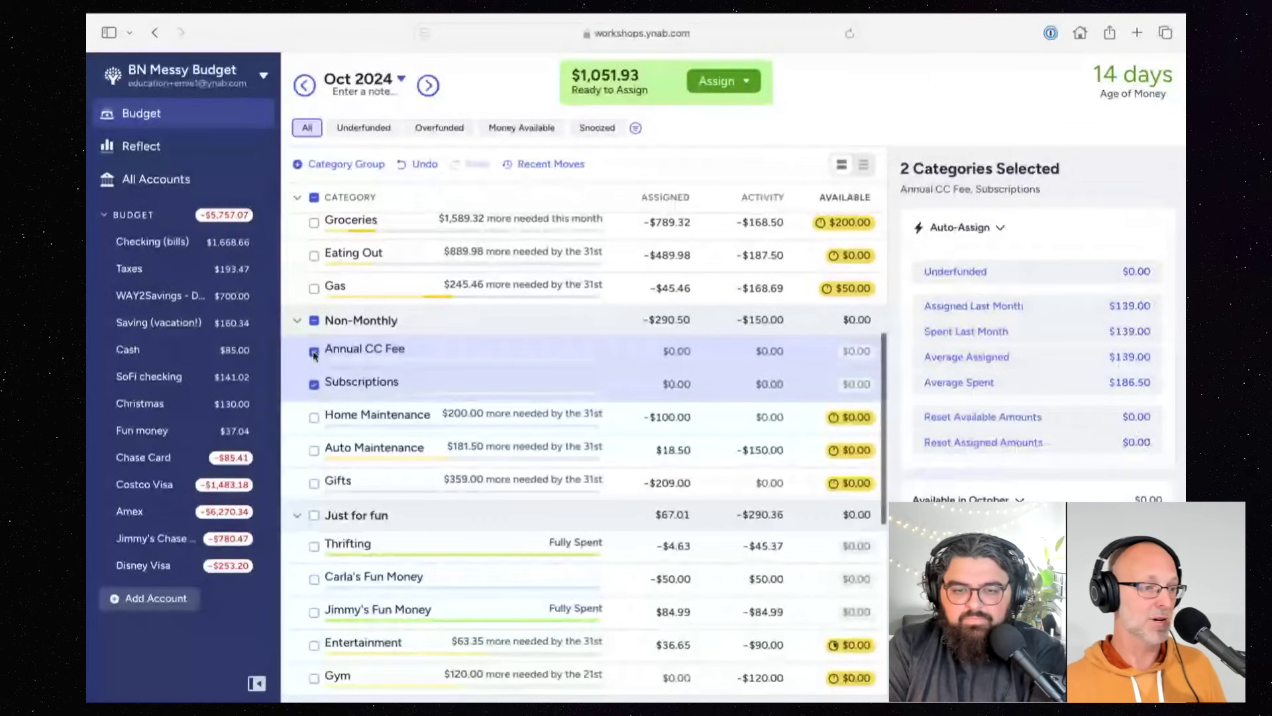
click(314, 352)
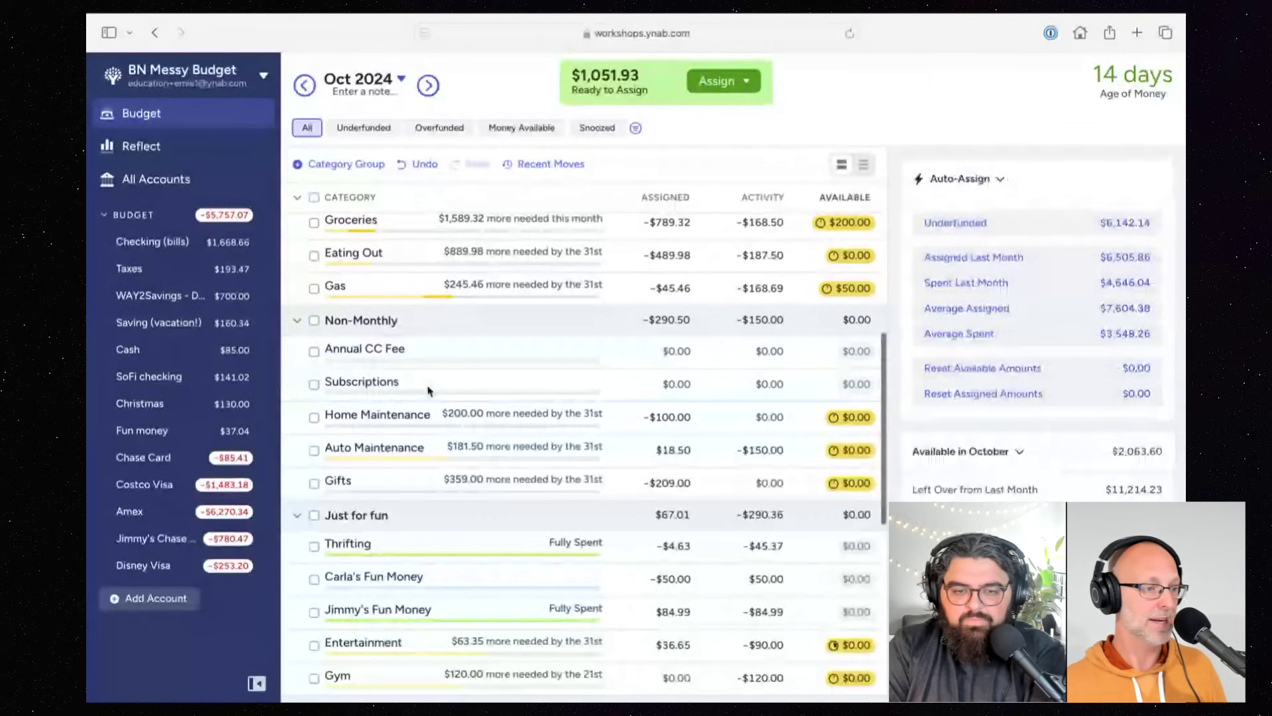
Step: Add 100 to the assigned amount of the Gifts category in the Non-Monthly group and deselect the category
scroll(431, 395, down, 2)
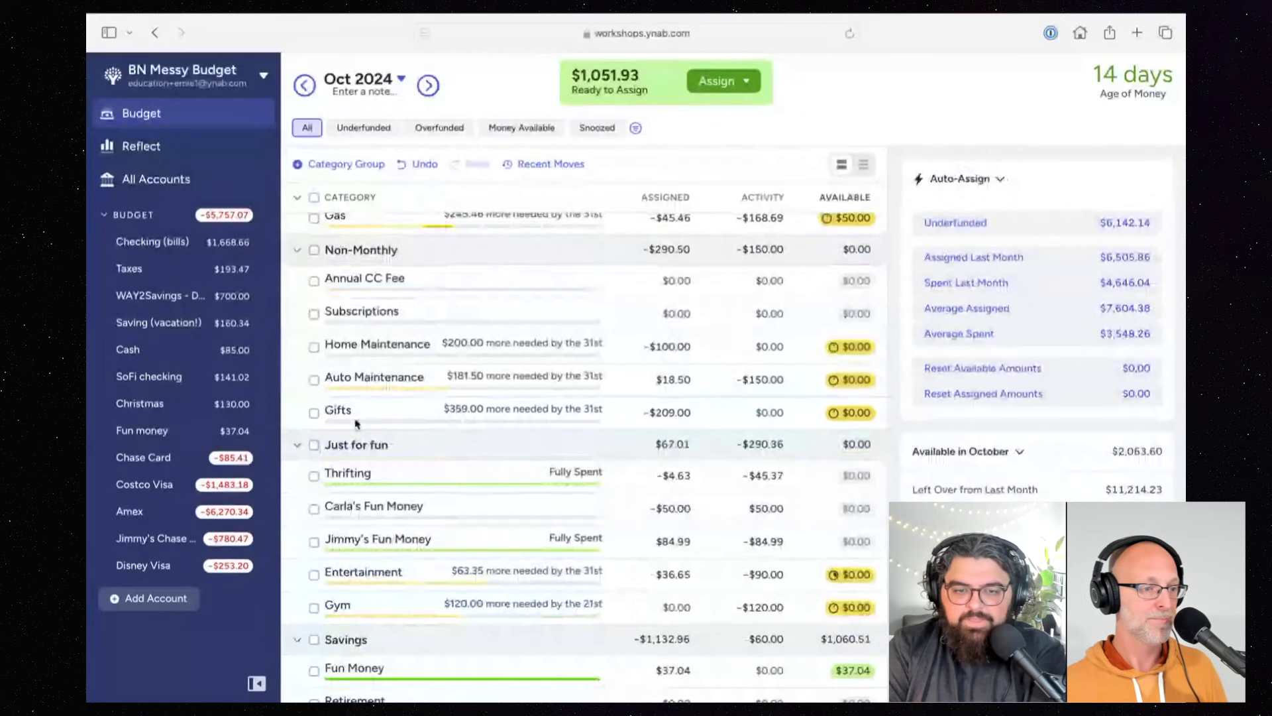
click(316, 416)
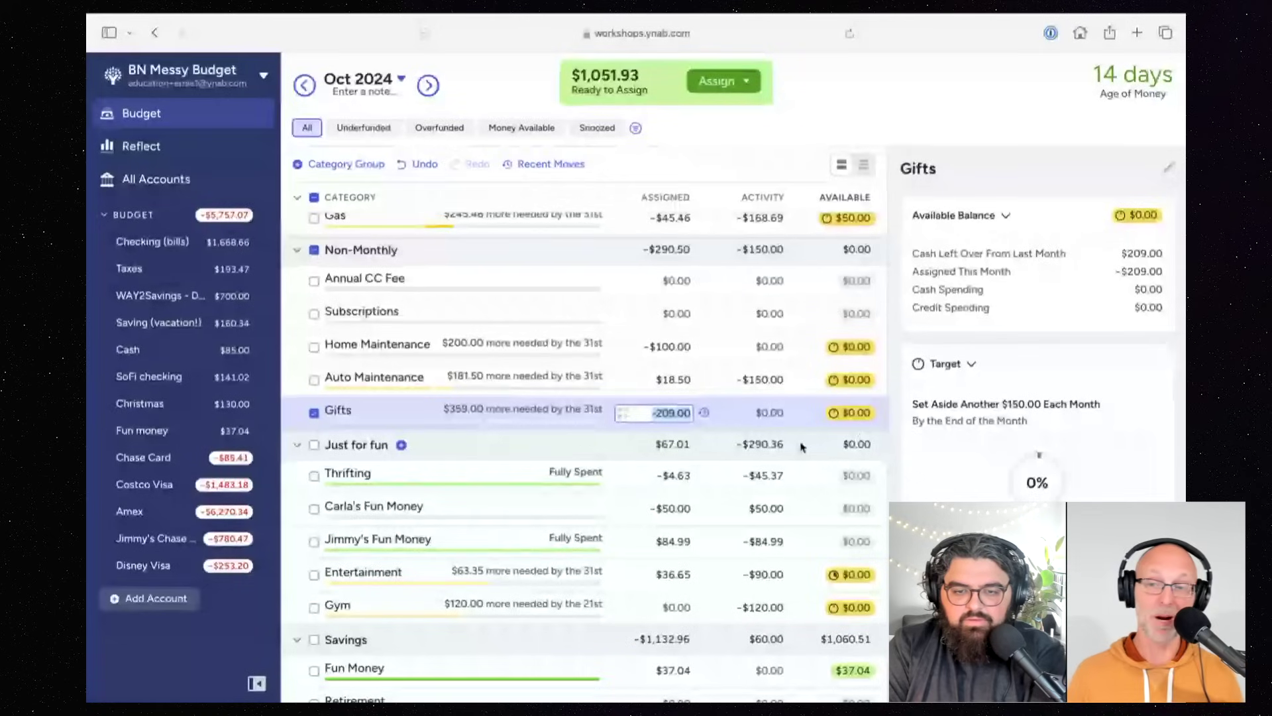
click(622, 415)
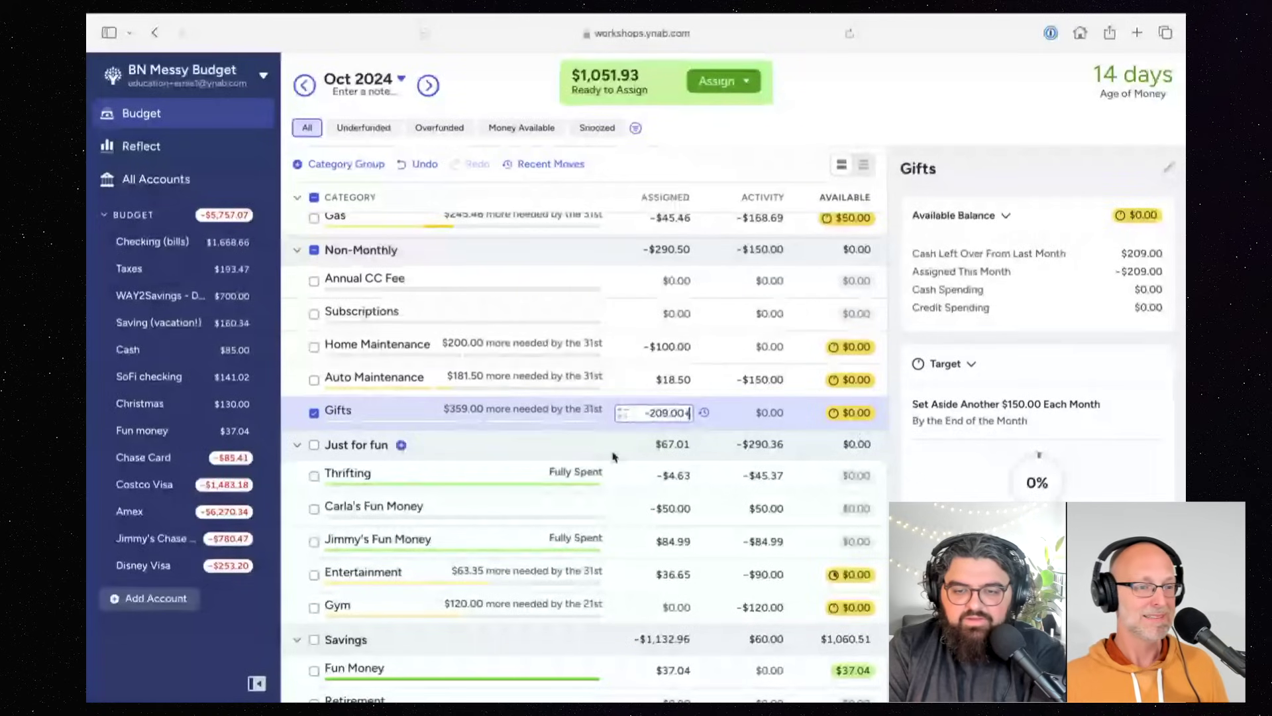
text(+100)
key(Return)
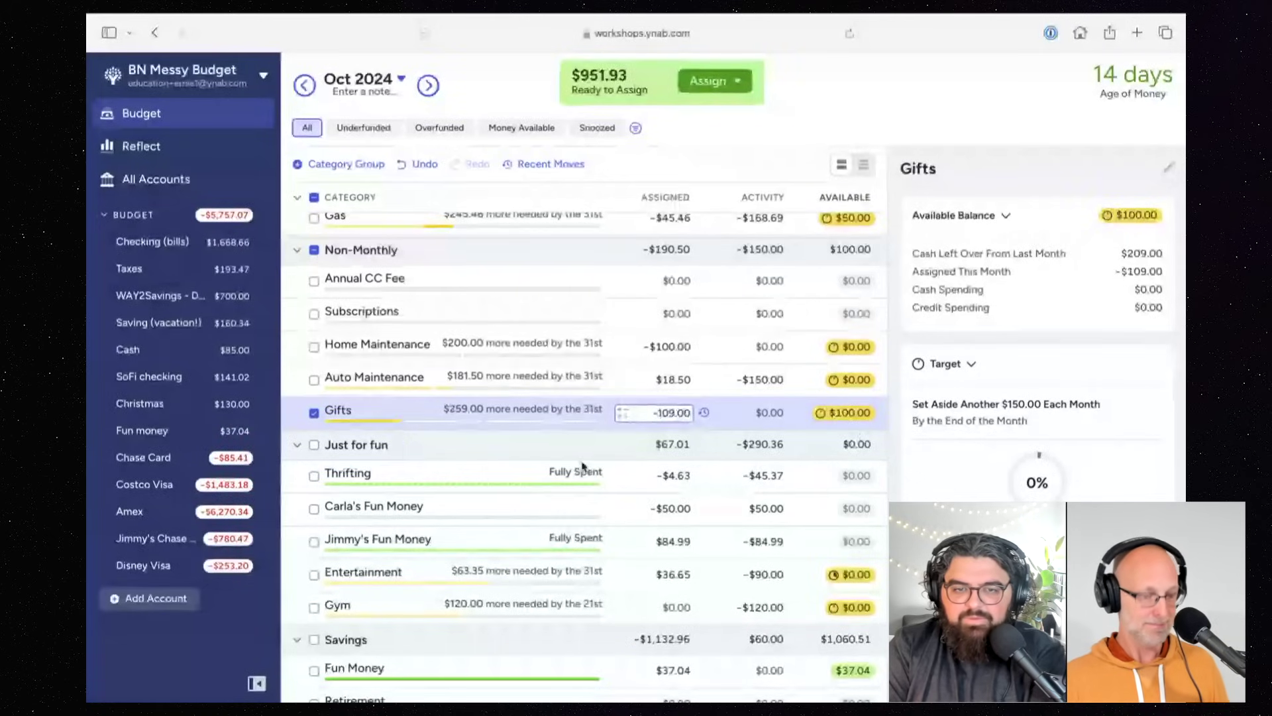
click(314, 413)
scroll(376, 435, down, 2)
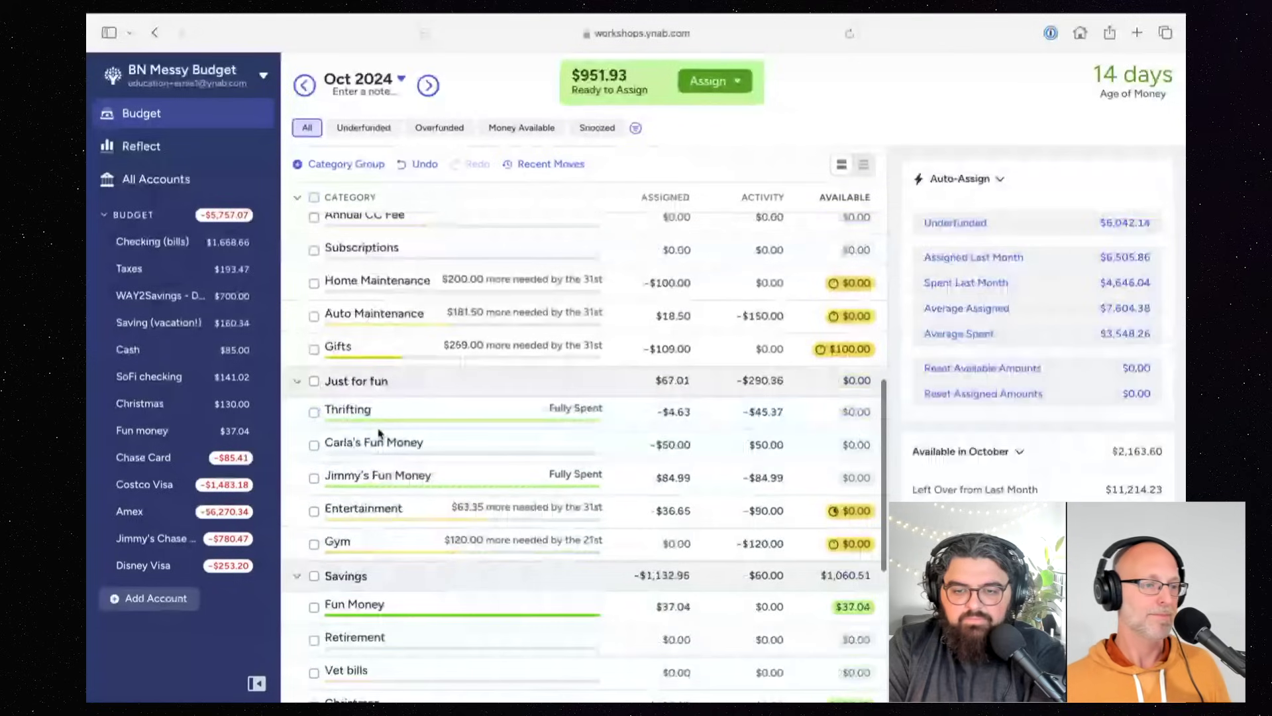
Step: Review the funding needs and available amounts in the Just for fun, Savings, Vacations and Credit Card Payments groups
scroll(650, 382, down, 1)
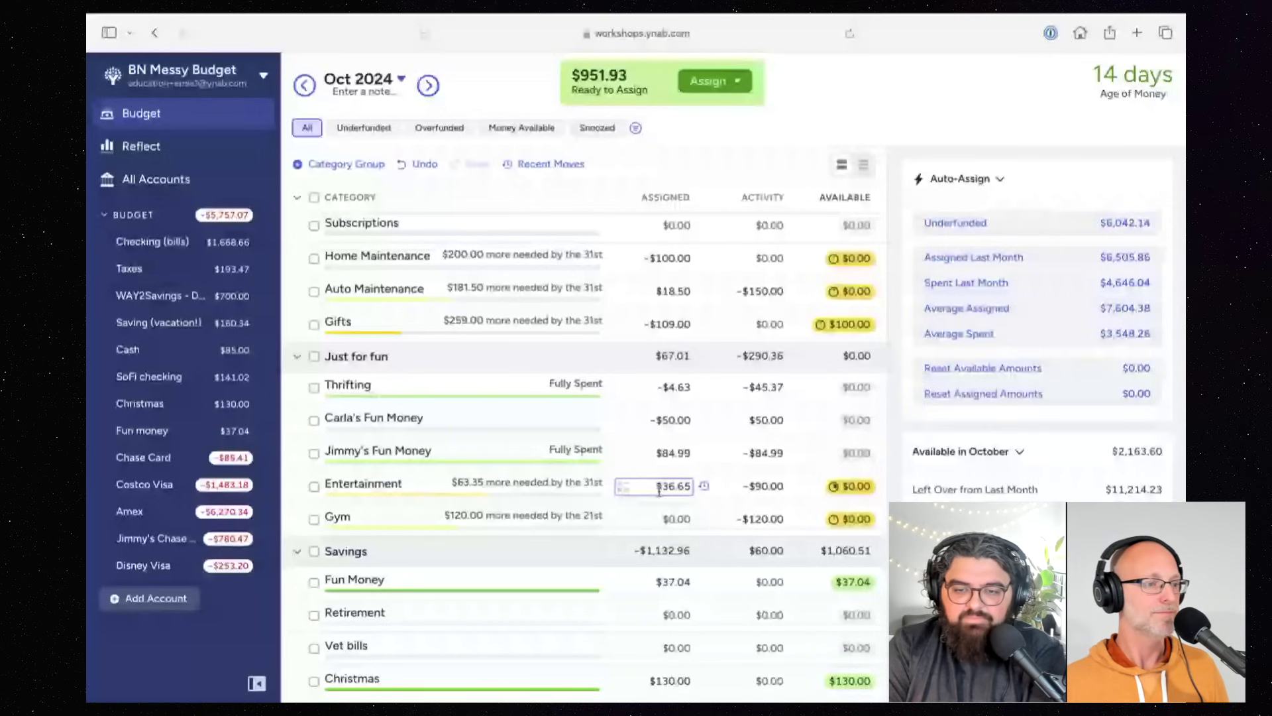
scroll(659, 491, down, 4)
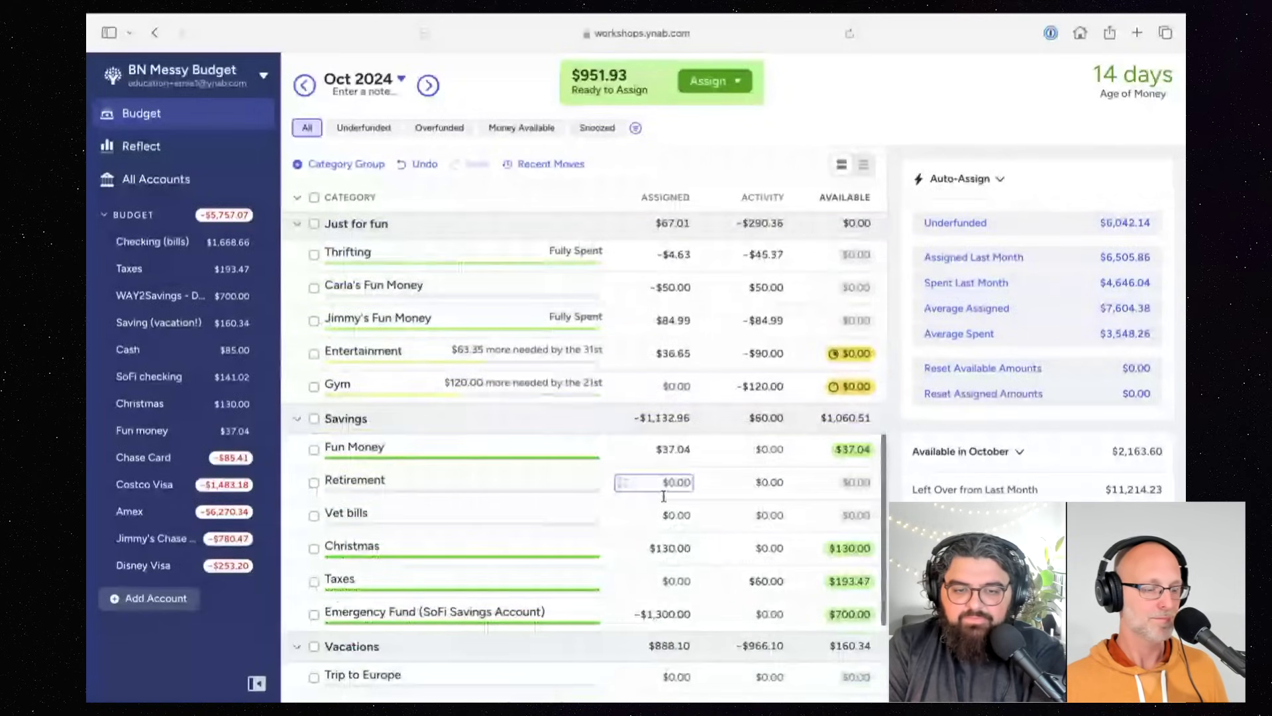
scroll(664, 496, down, 1)
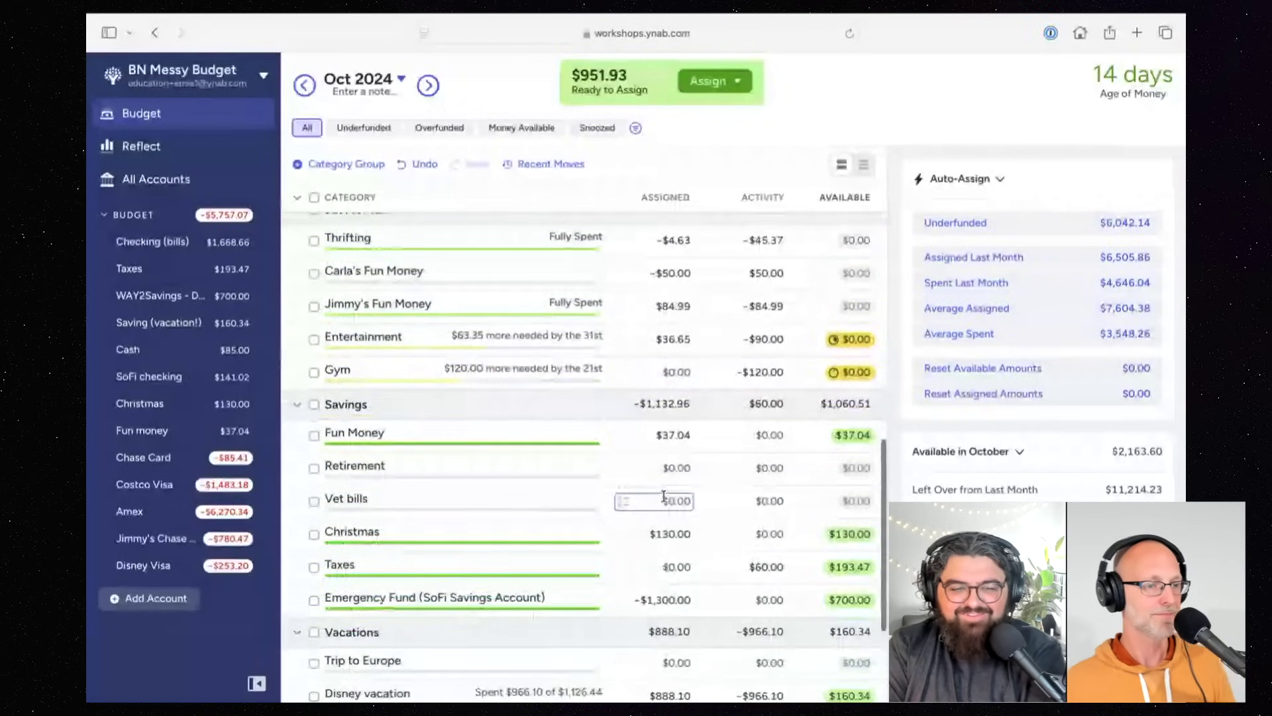
scroll(663, 497, down, 4)
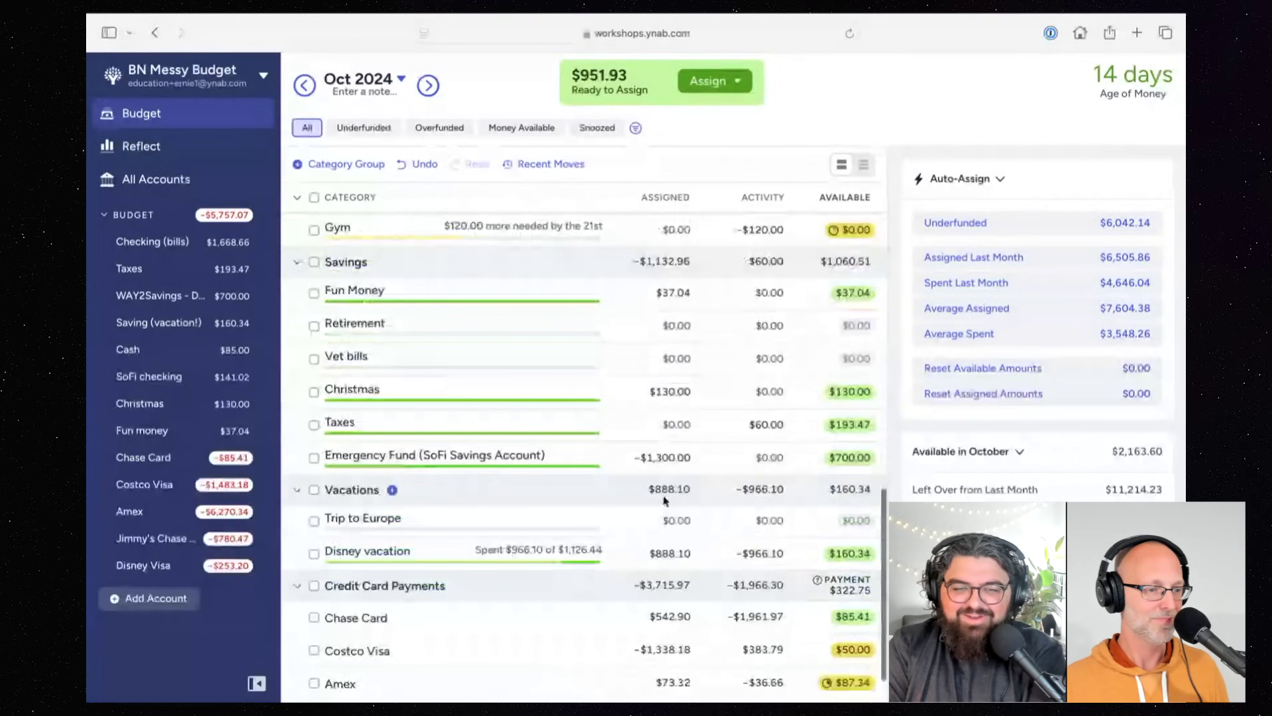
scroll(665, 500, up, 5)
scroll(663, 500, down, 2)
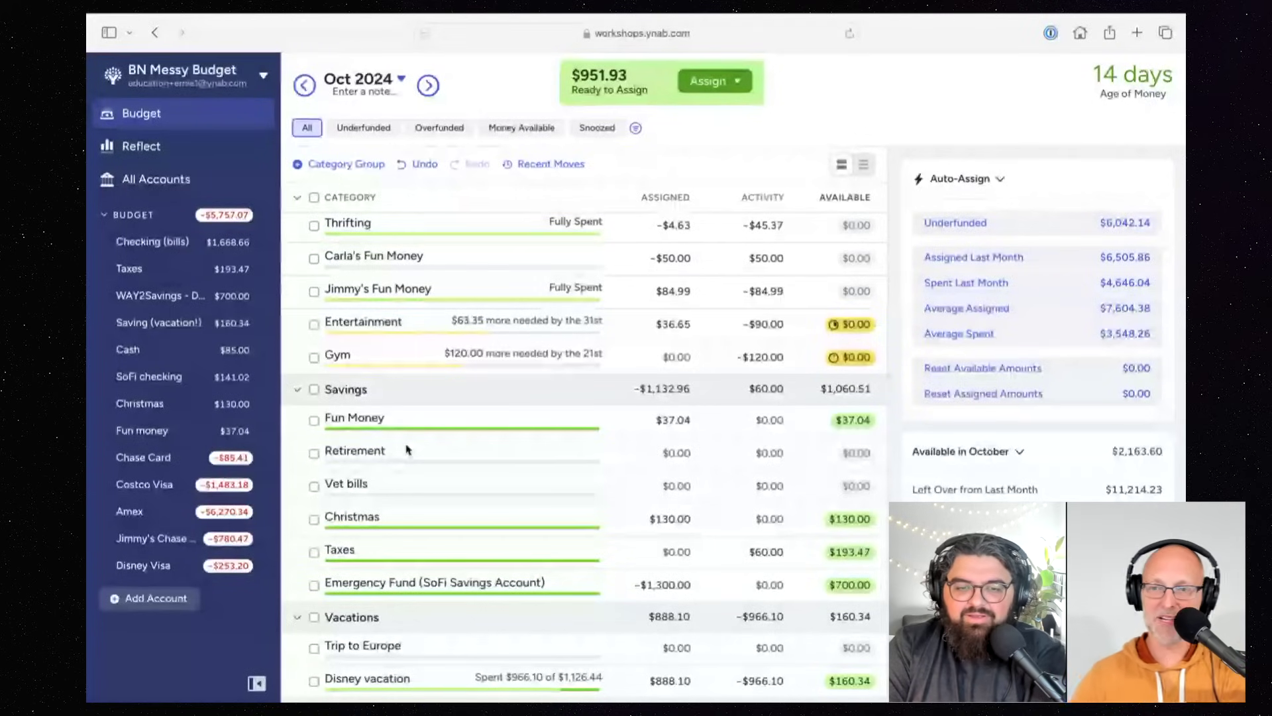
scroll(567, 455, down, 1)
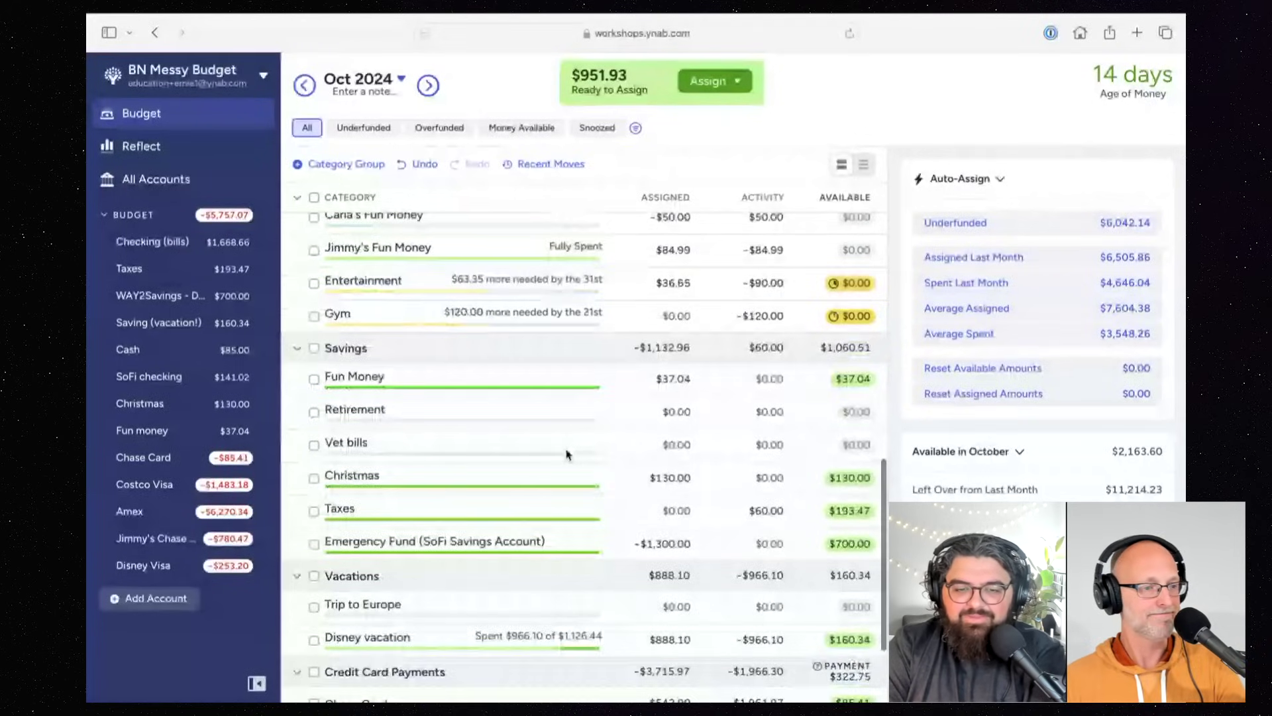
scroll(567, 454, down, 3)
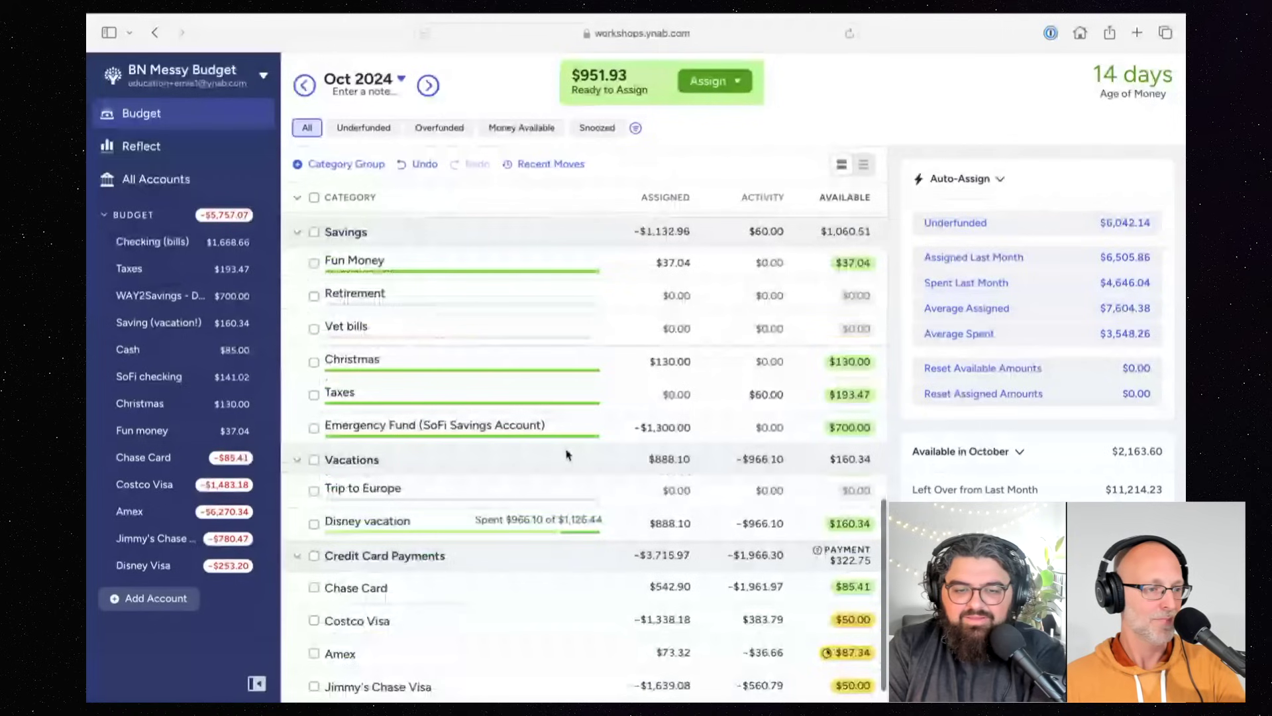
scroll(567, 454, down, 1)
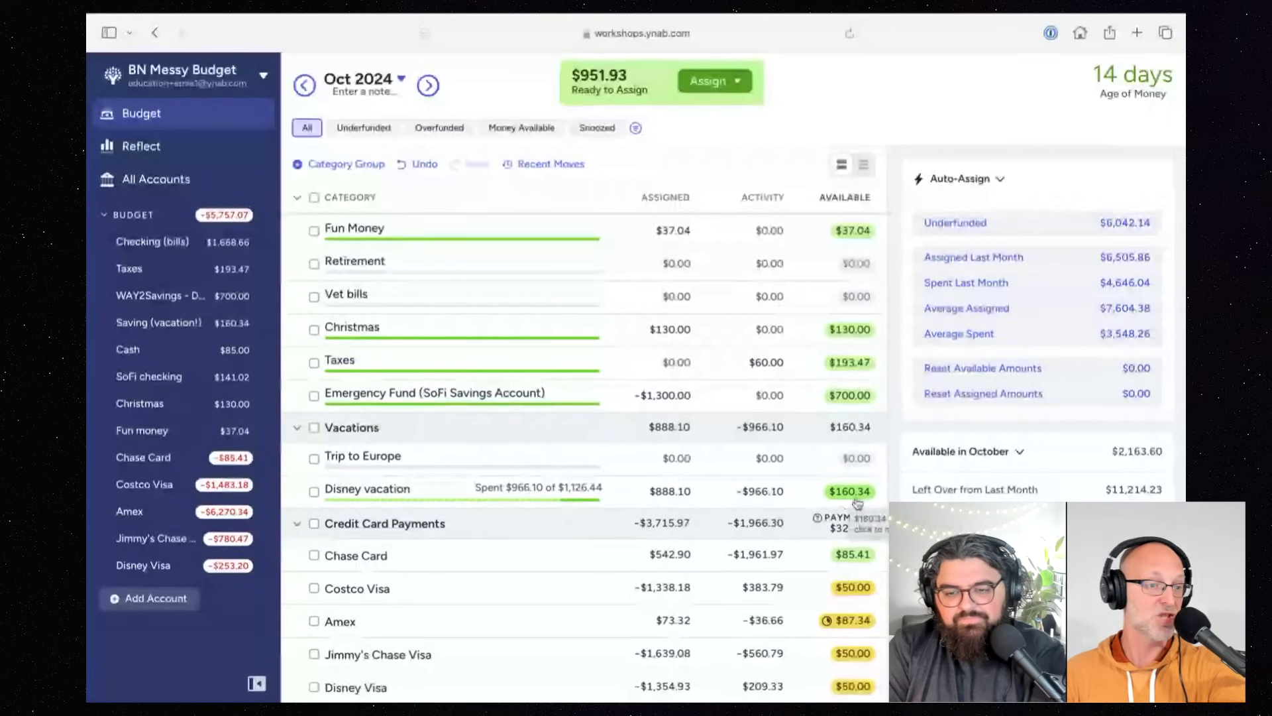
Step: Search the transactions of all accounts for "disney," and look through the vacation spending
click(167, 180)
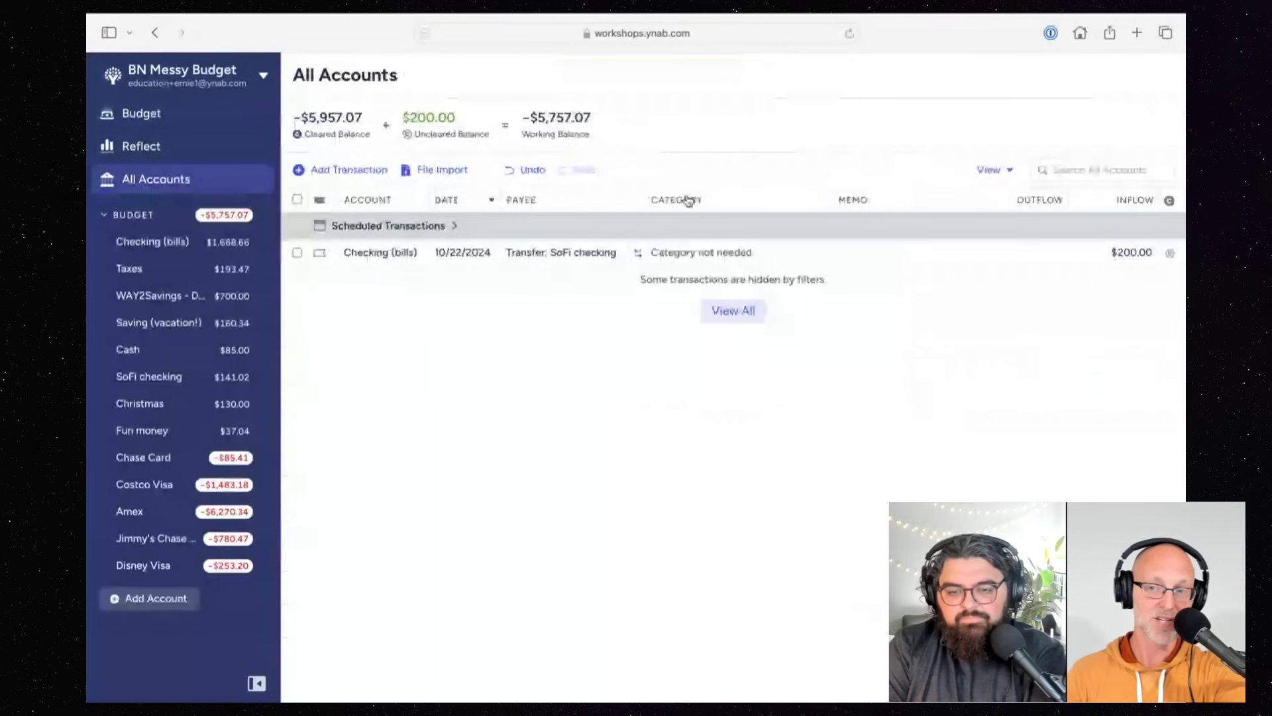
click(1080, 173)
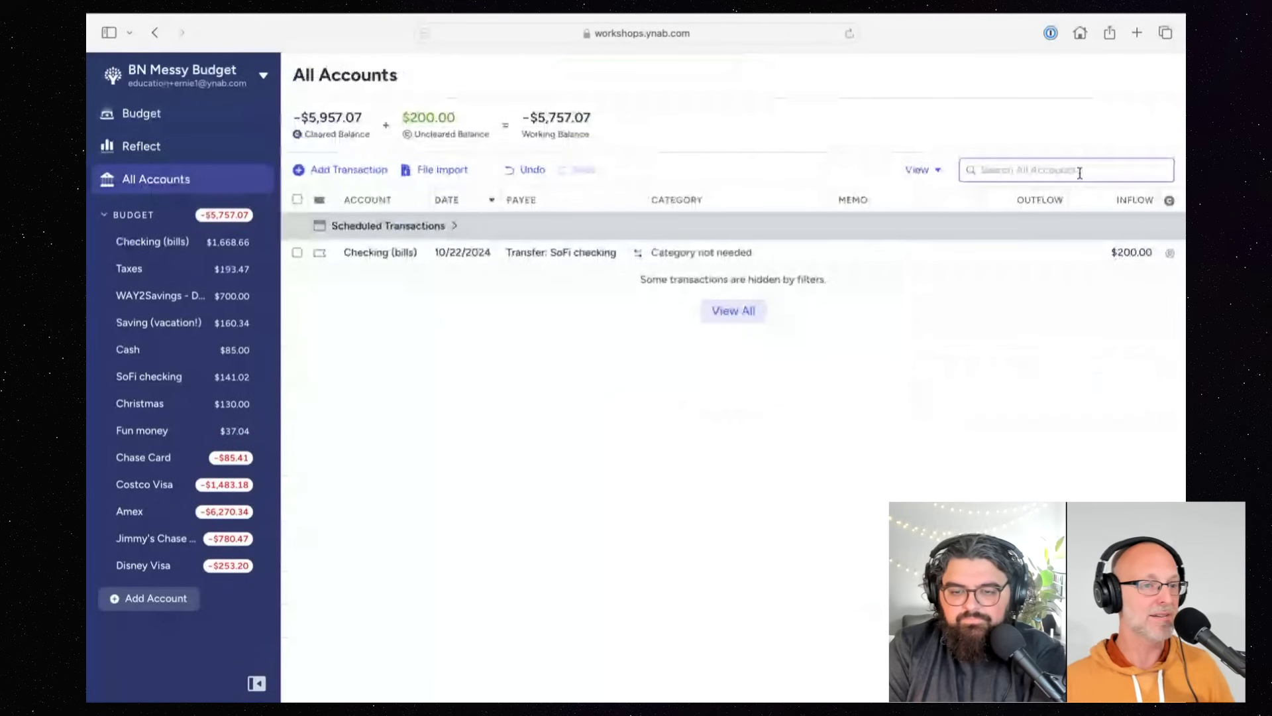
text(disney,)
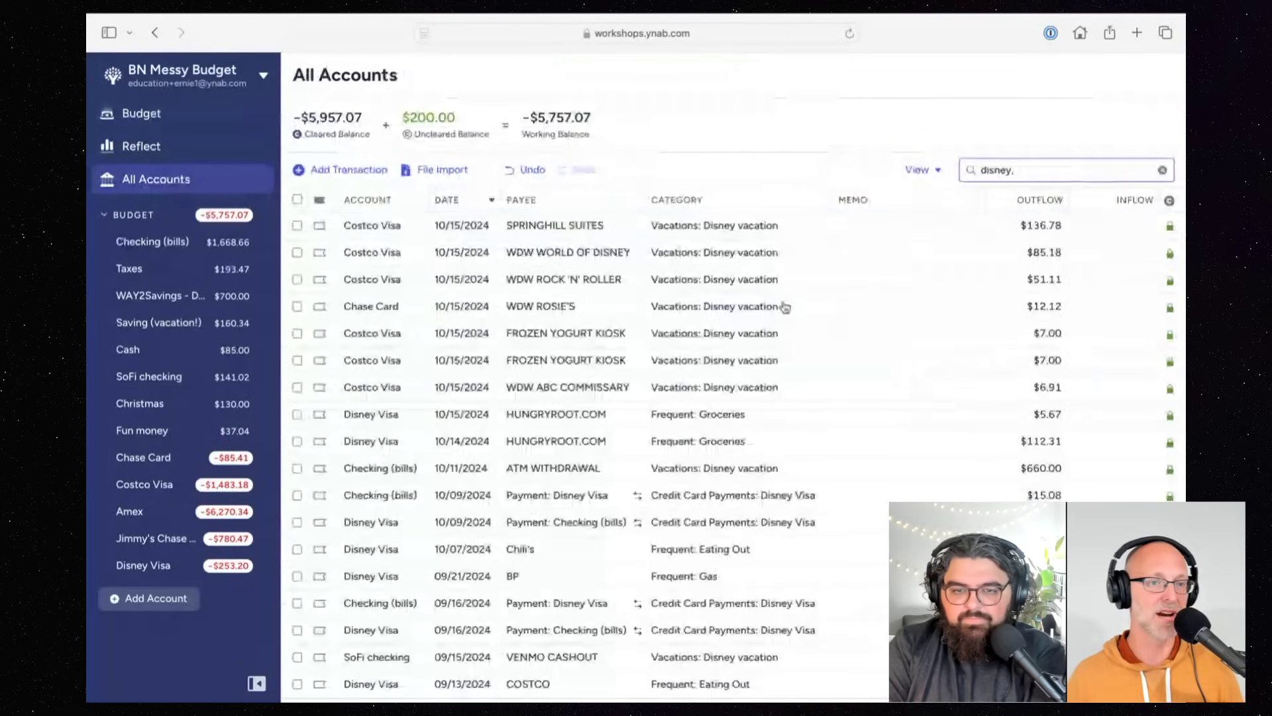
scroll(778, 307, down, 2)
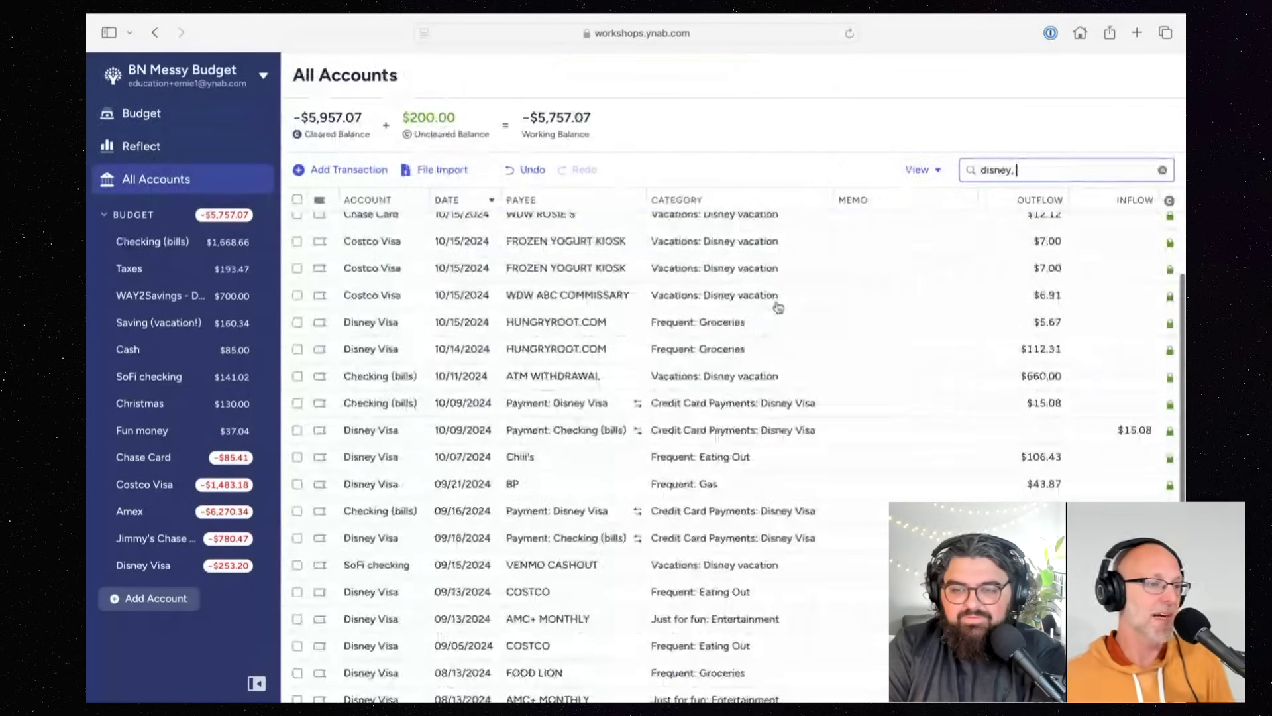
Step: Return to the budget and move the available 160.34 from the Disney vacation category to Ready to Assign
click(132, 113)
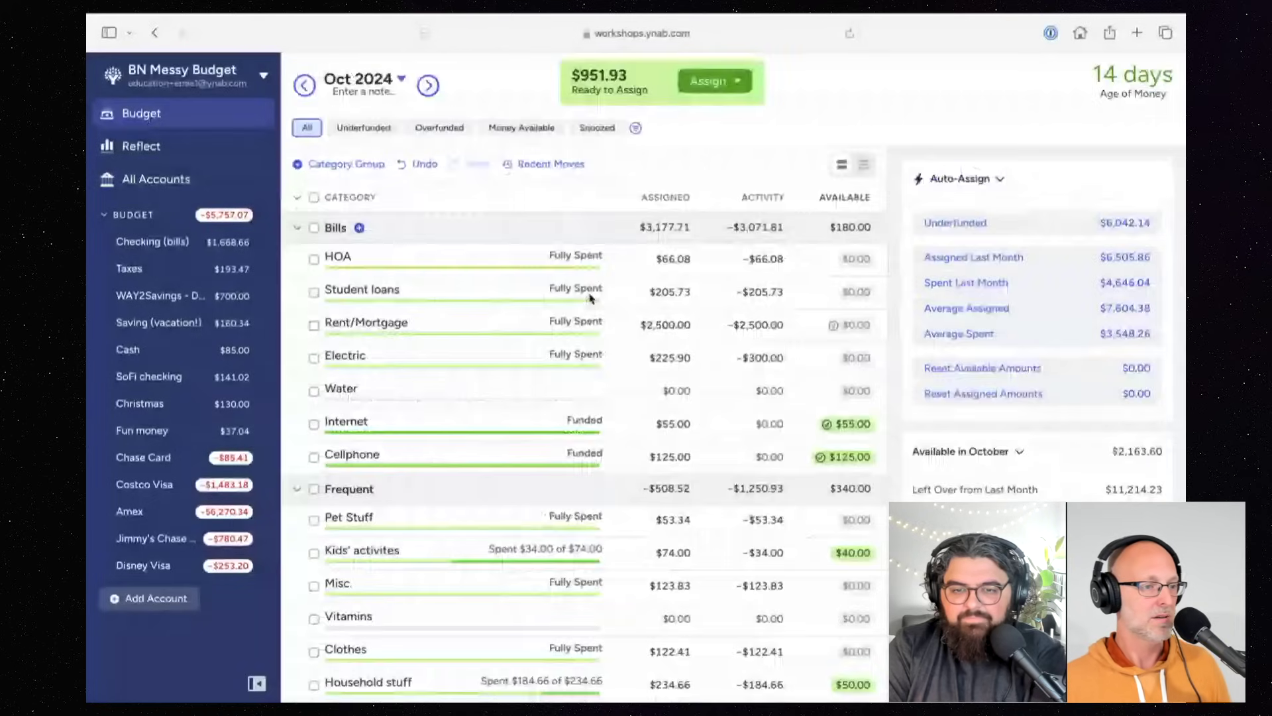
scroll(854, 514, down, 4)
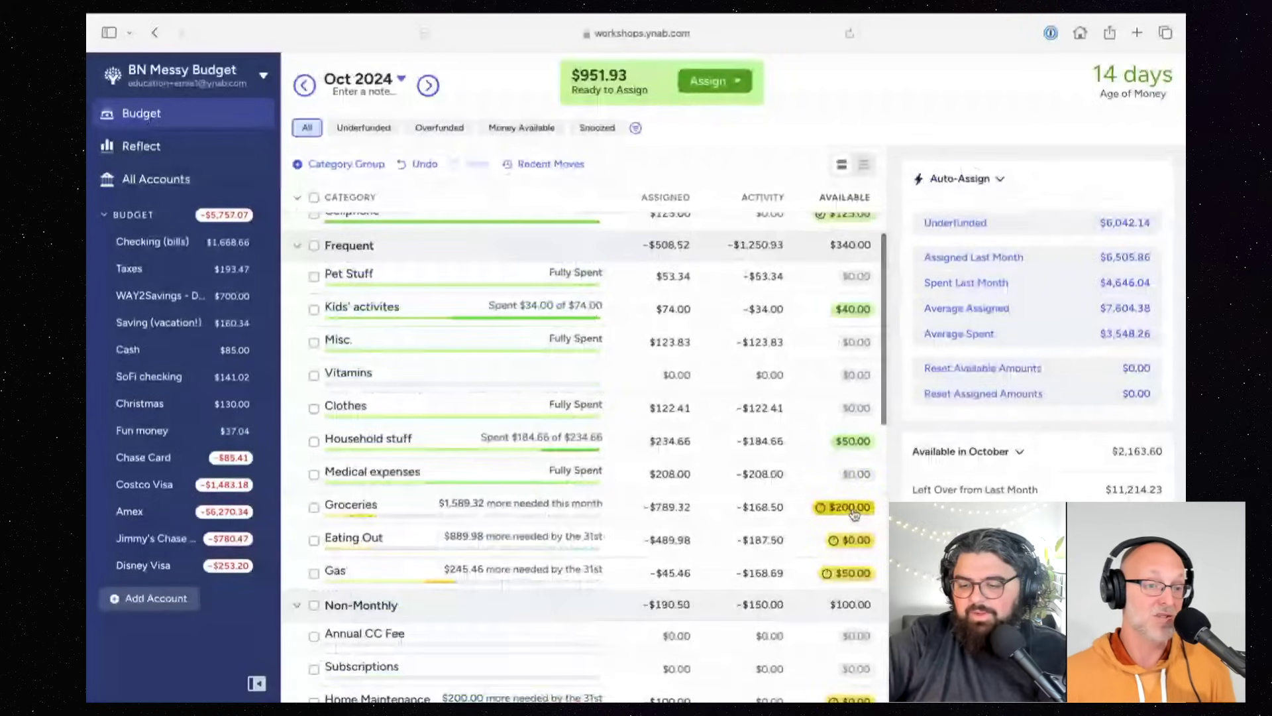
scroll(855, 514, down, 6)
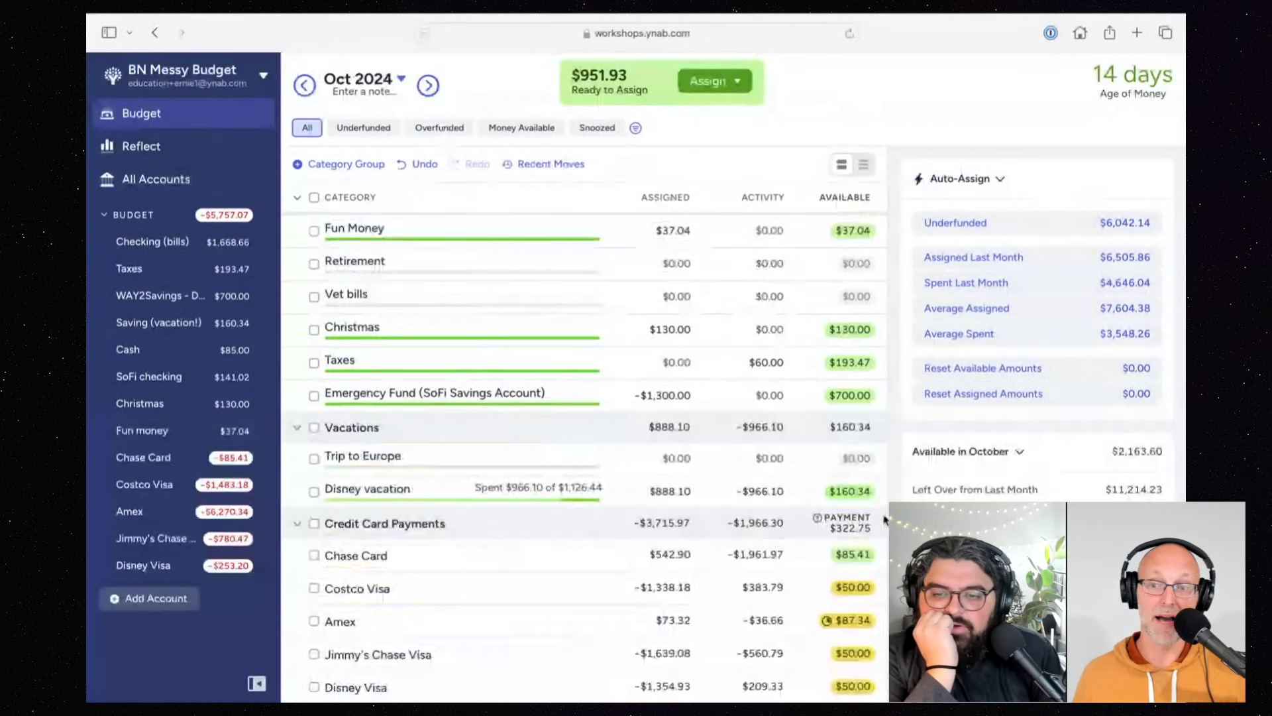
click(859, 499)
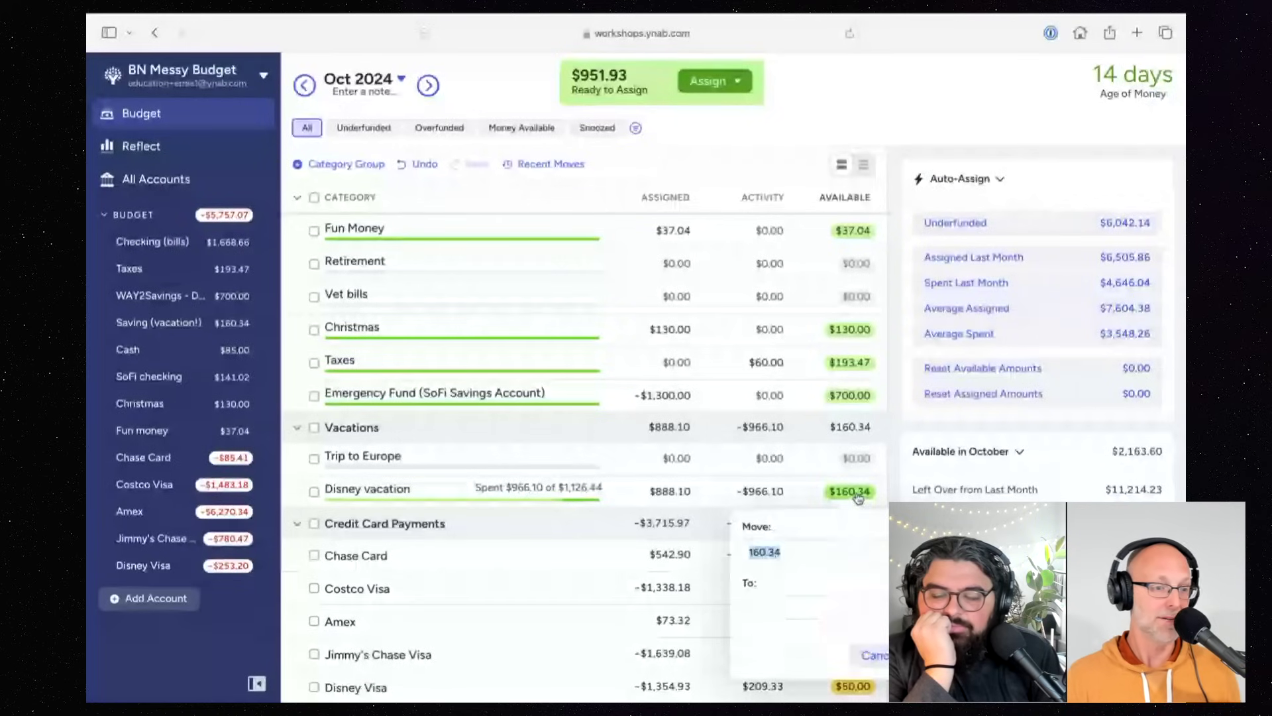
click(829, 608)
click(801, 426)
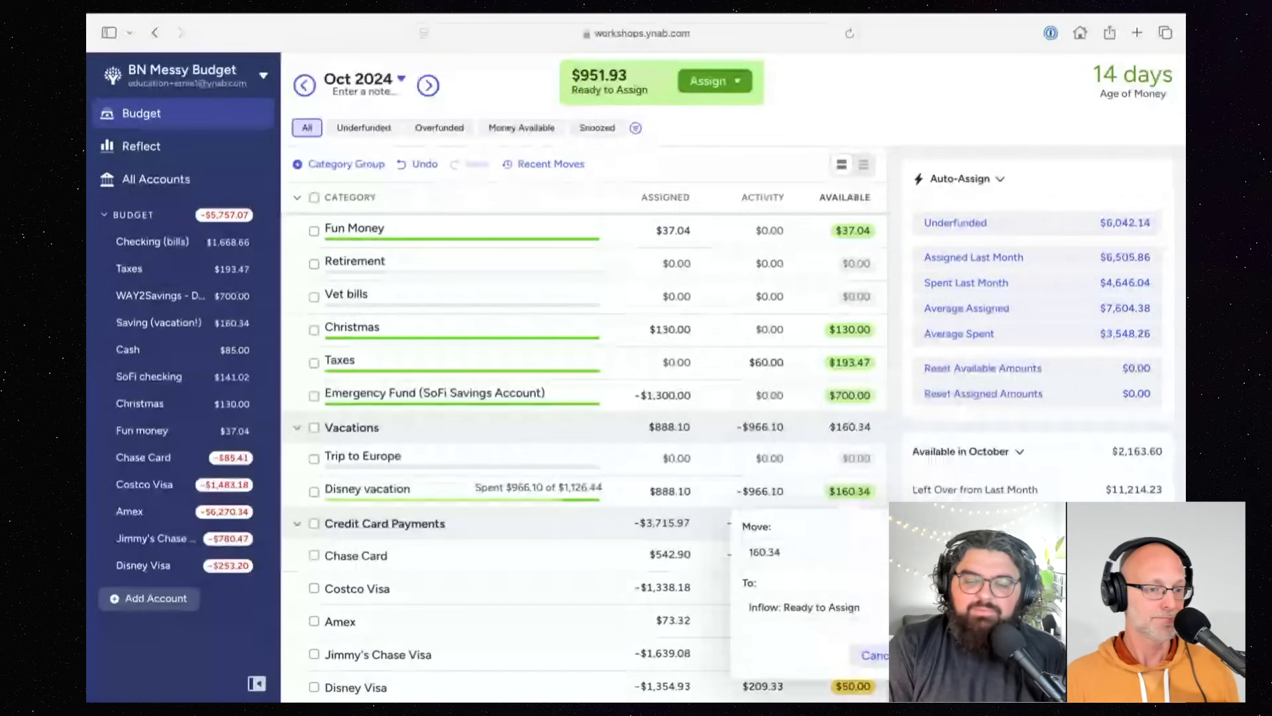
key(Return)
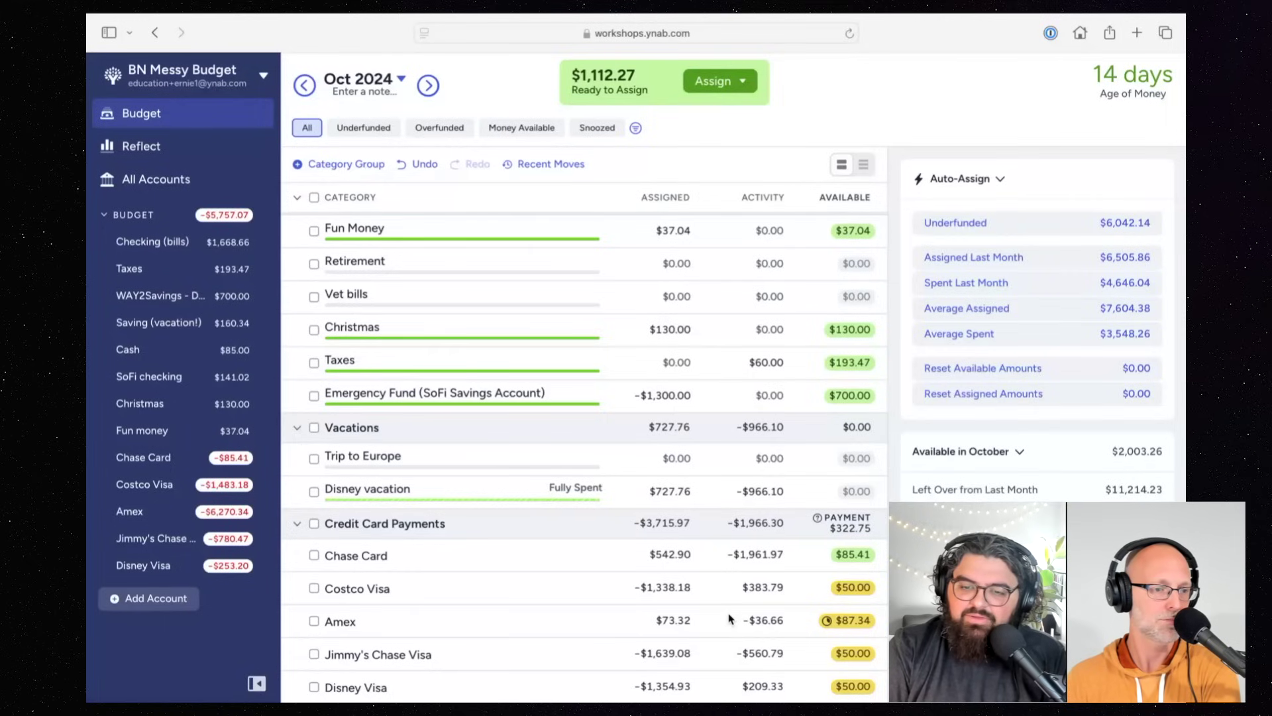
Step: Undo the Disney vacation move and the preceding Gifts assignment, and redo both changes
click(419, 174)
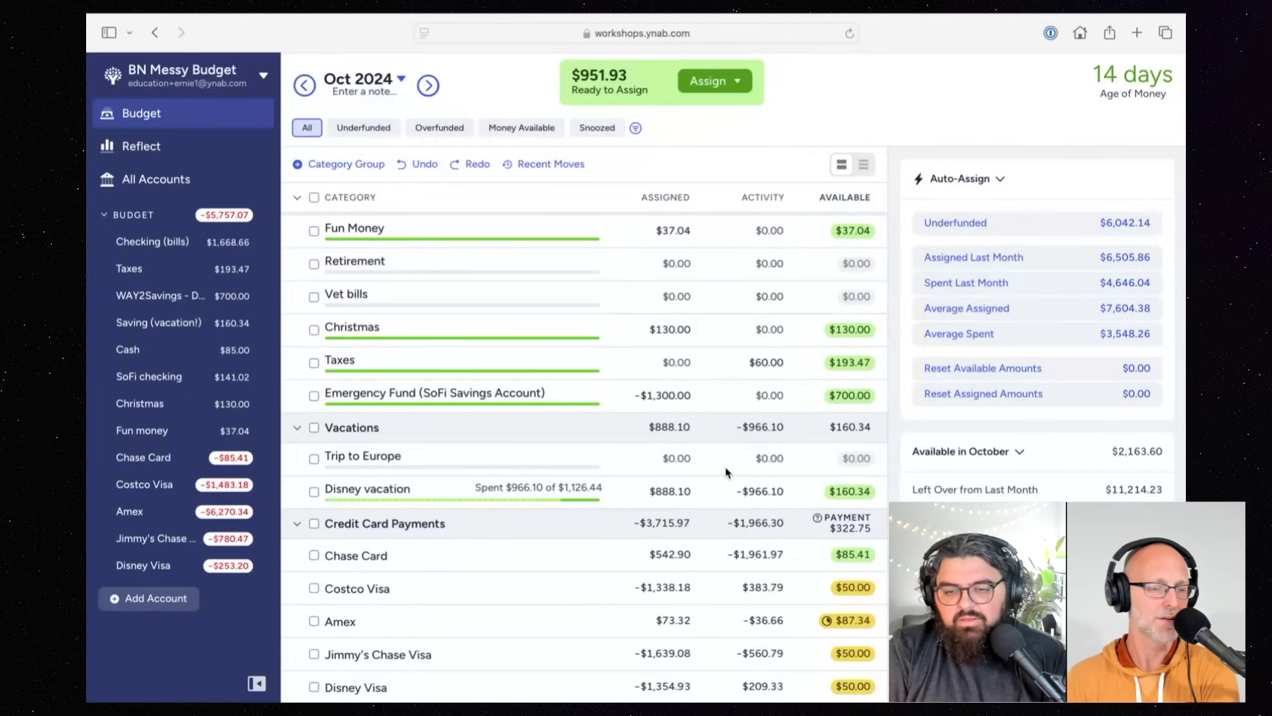
scroll(727, 473, up, 3)
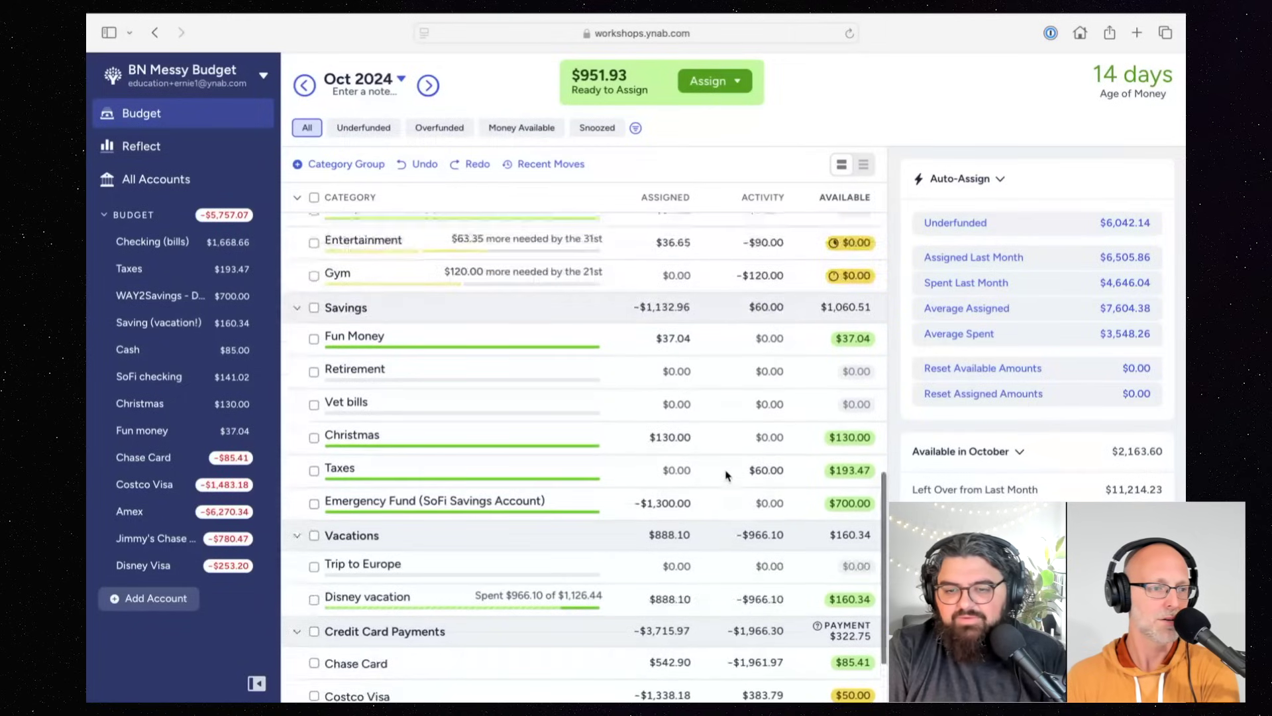
scroll(729, 530, up, 1)
scroll(766, 531, down, 3)
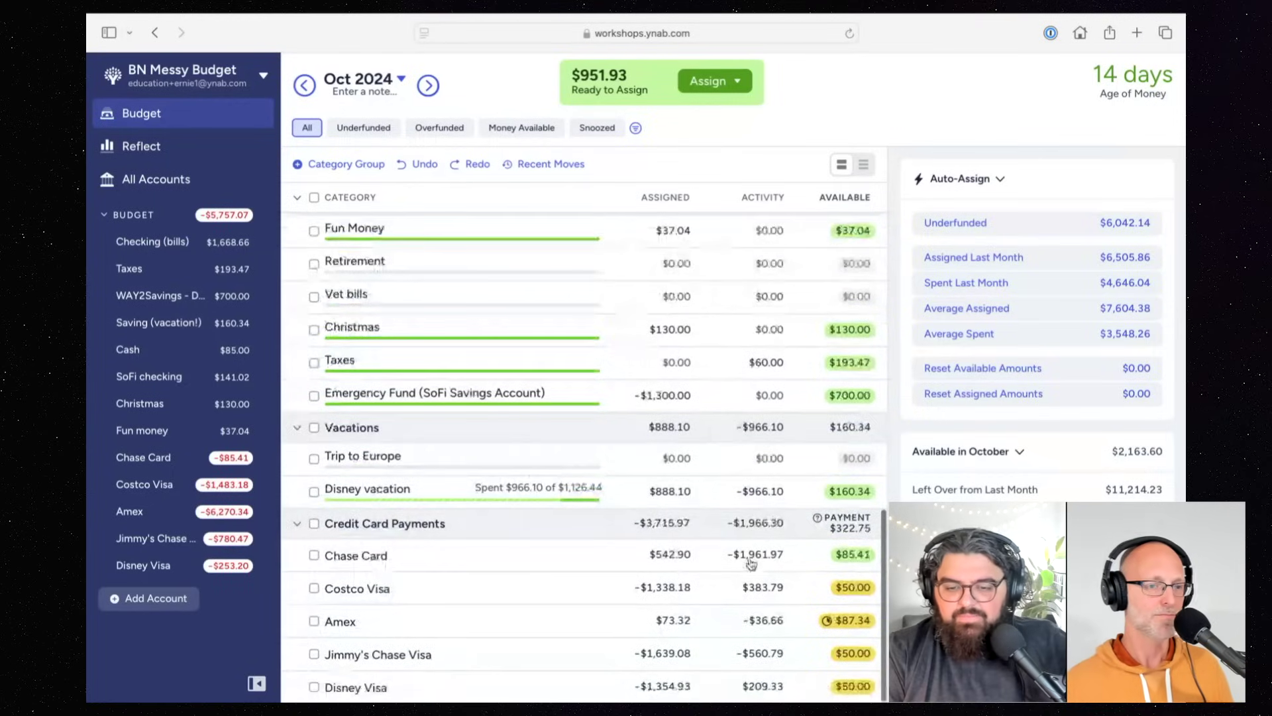
scroll(747, 552, up, 1)
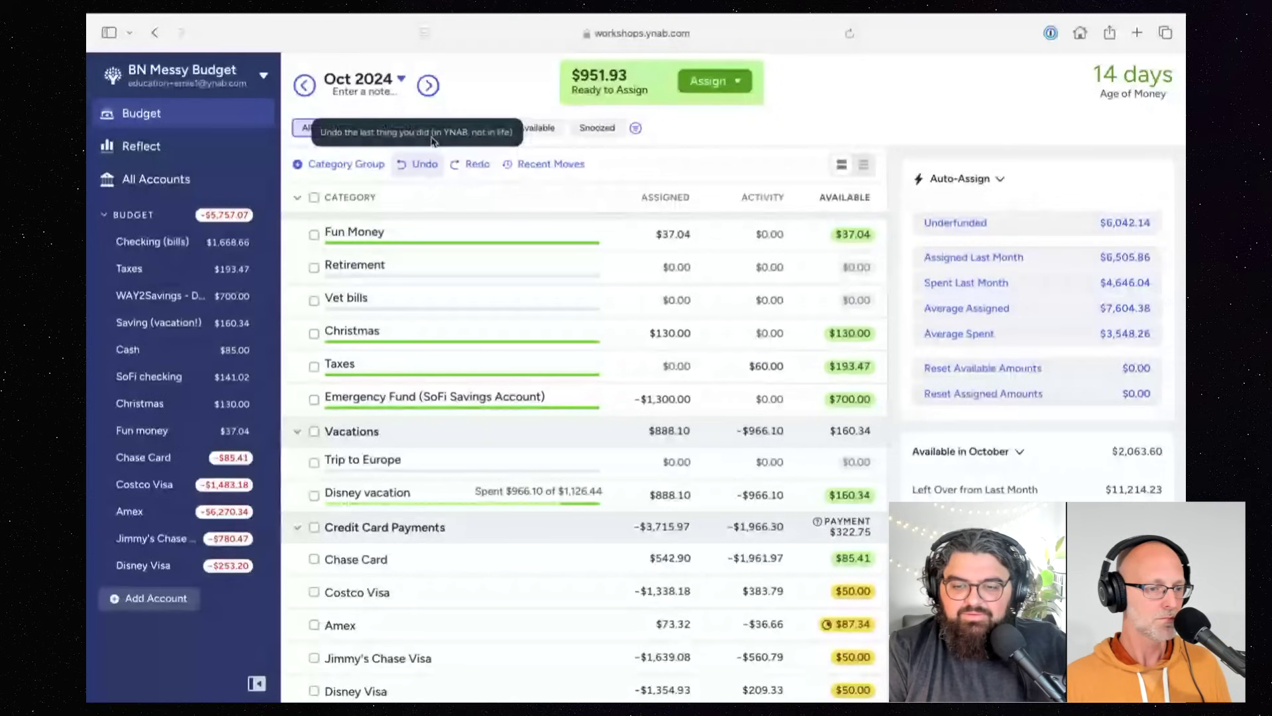
click(428, 162)
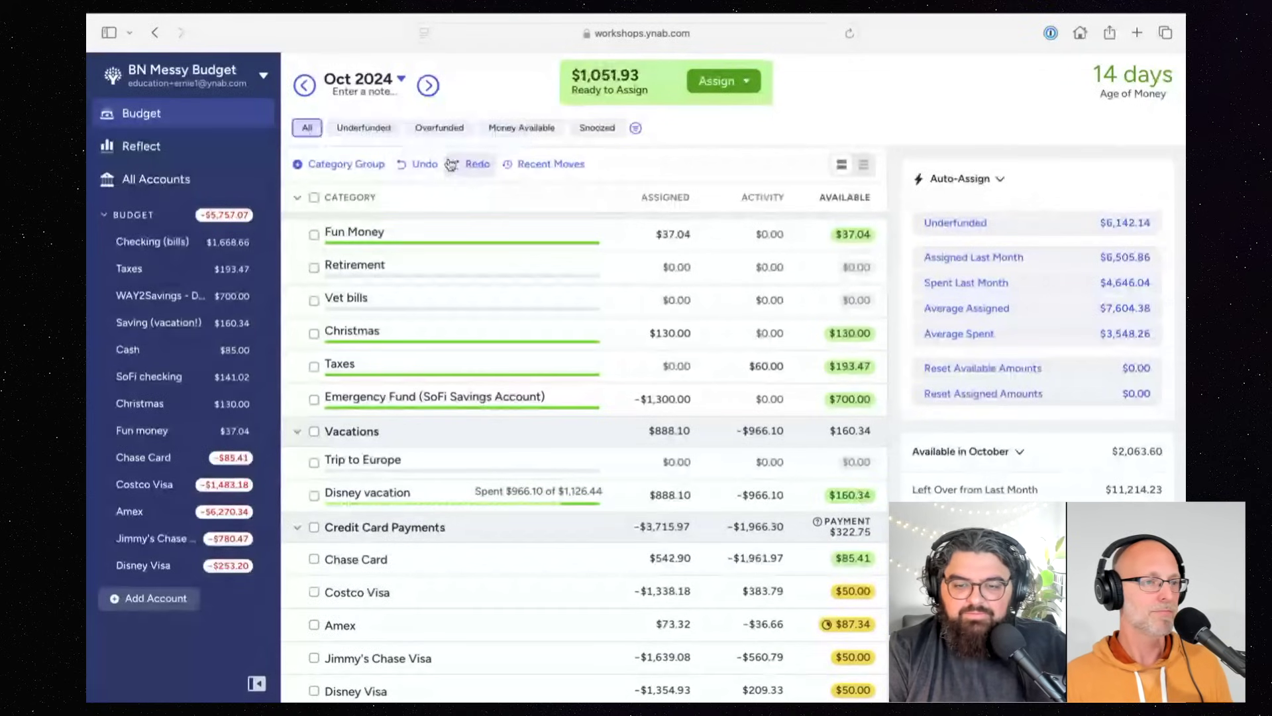
click(472, 167)
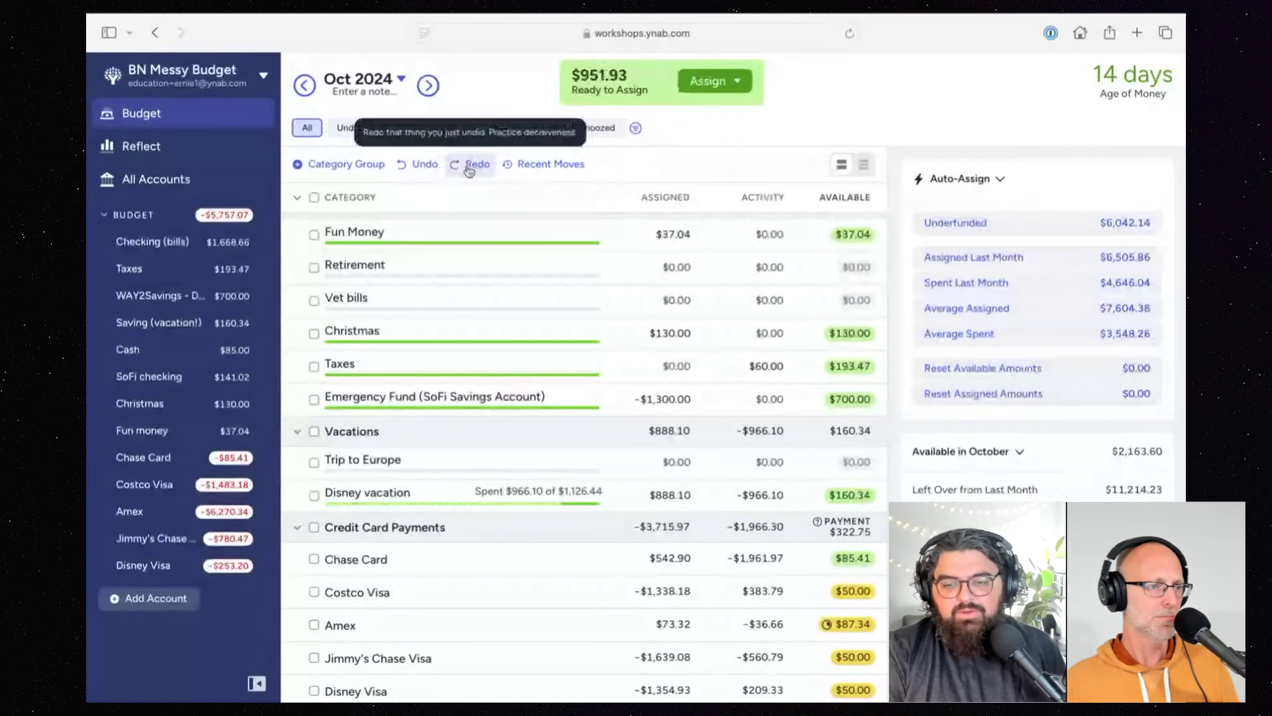
click(469, 167)
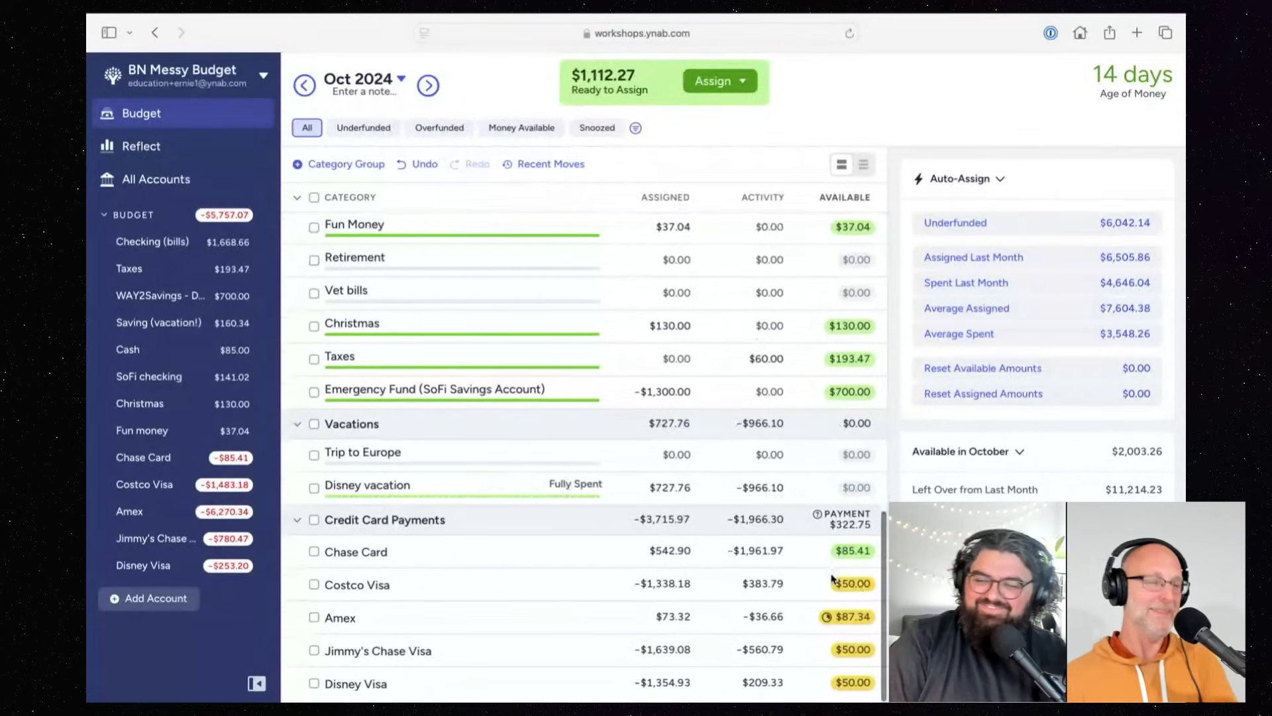
Step: Review every category group from Bills to Credit Card Payments for where the unassigned money is still needed
scroll(838, 593, down, 1)
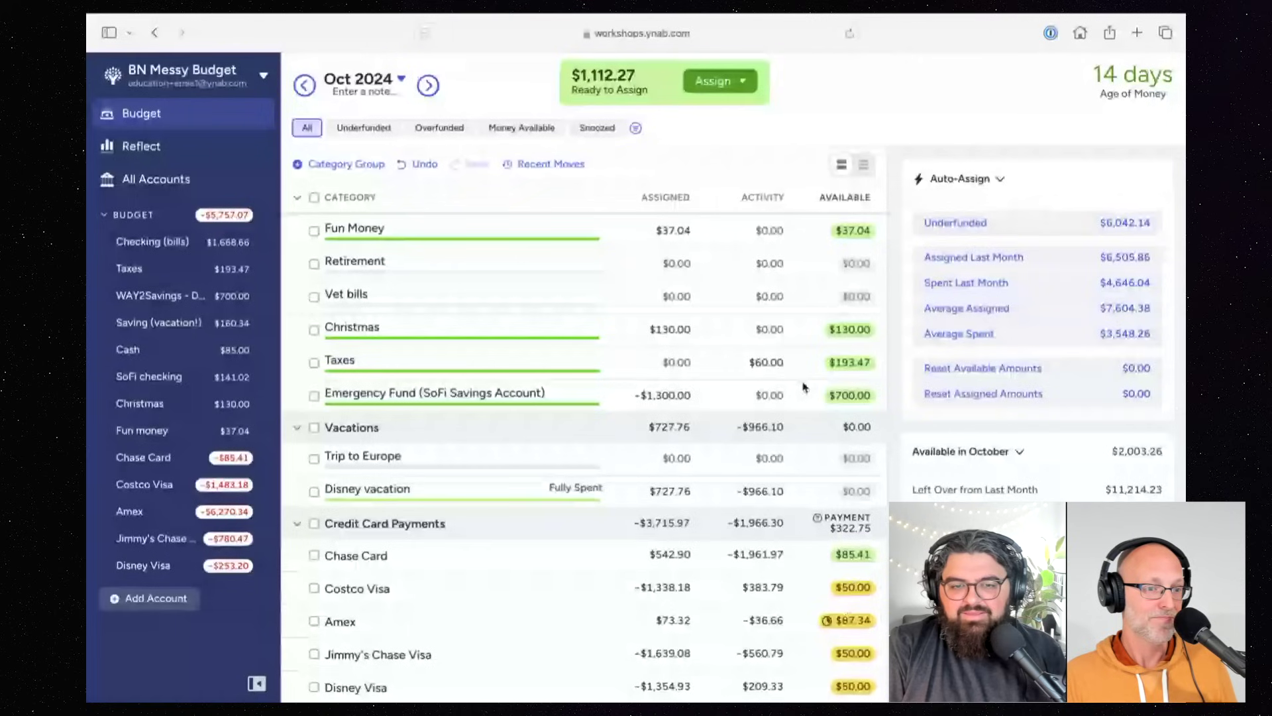
scroll(805, 388, up, 5)
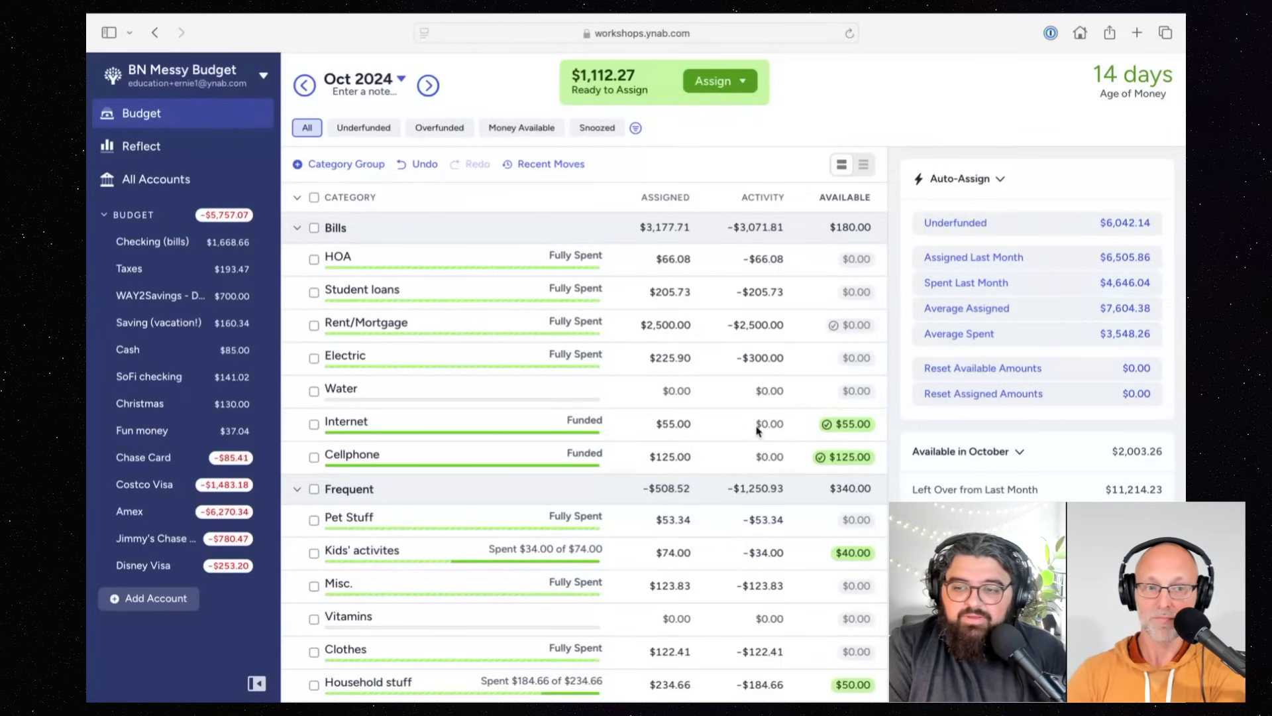
scroll(750, 601, down, 2)
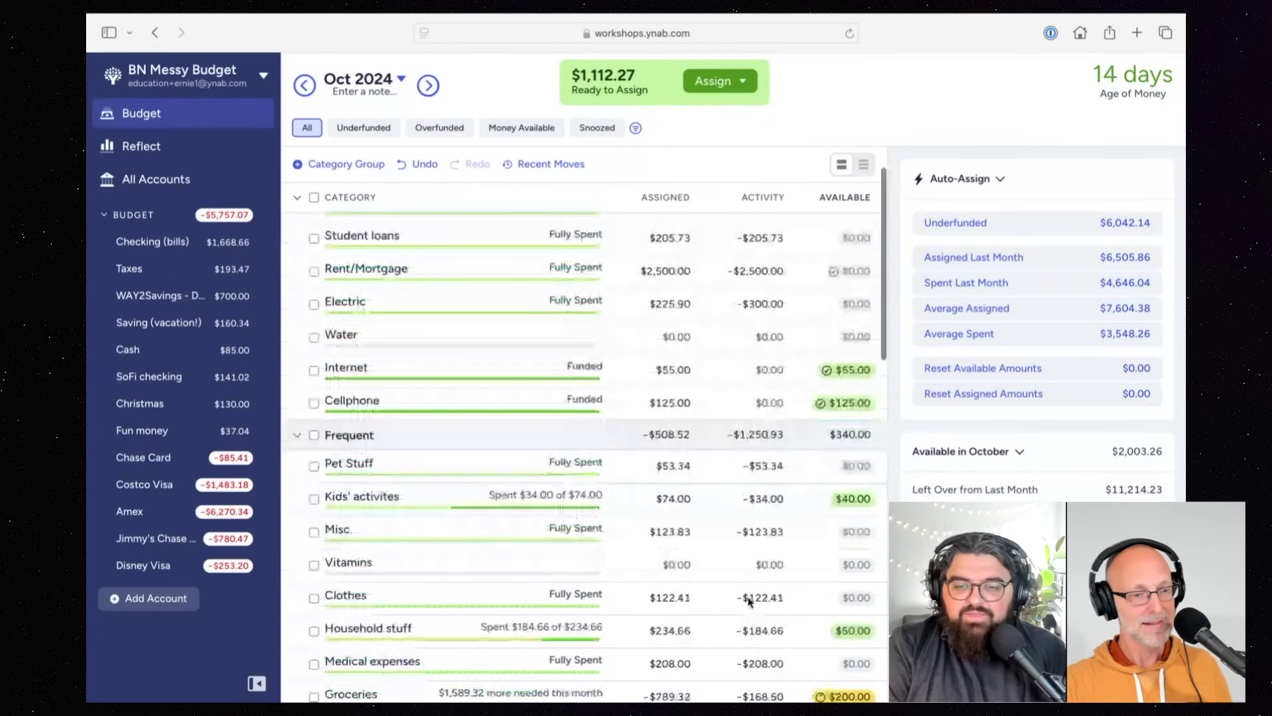
scroll(750, 601, down, 1)
scroll(776, 611, down, 9)
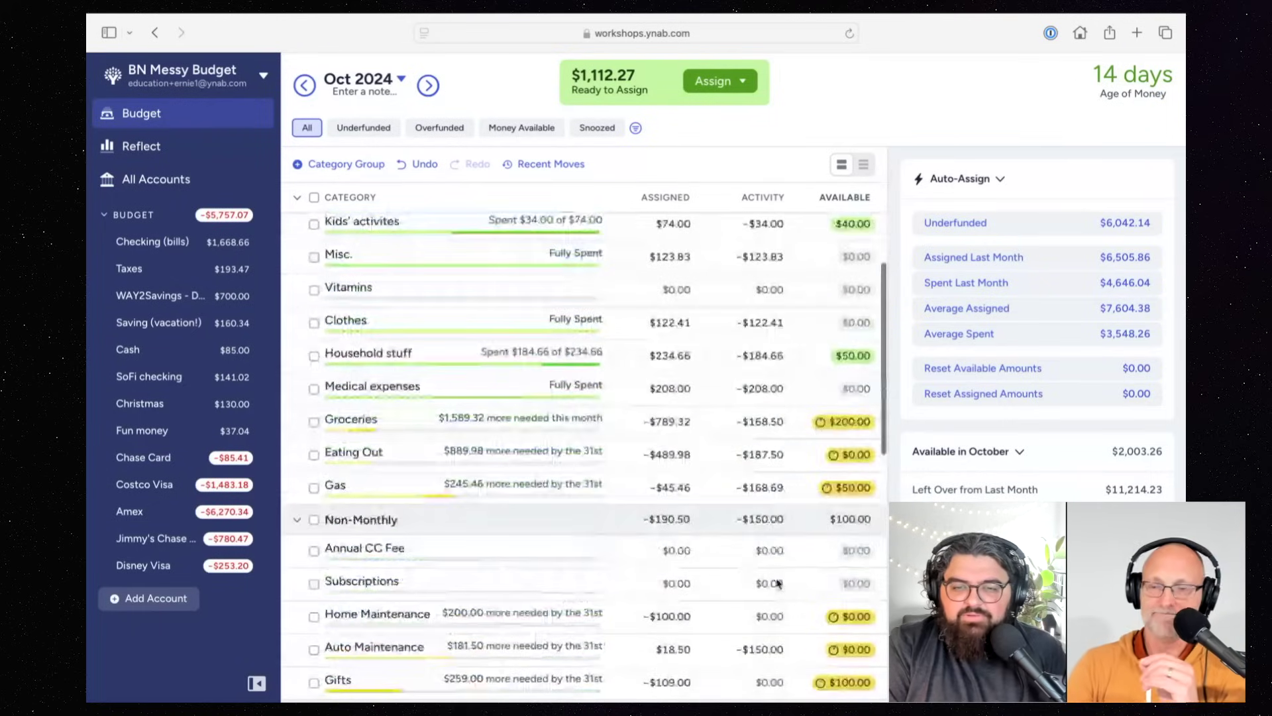
scroll(778, 583, down, 10)
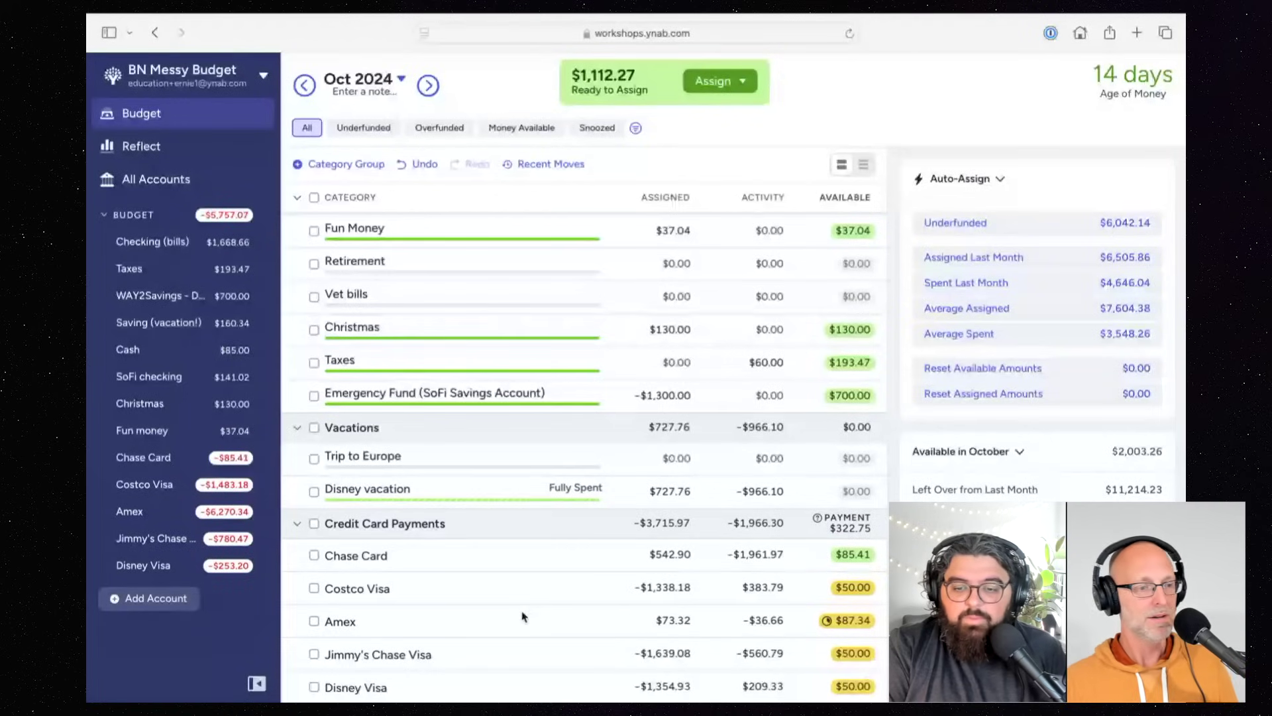
Step: Check the Costco Visa payment details, and leave only the Trip to Europe category selected to view its balance and target
click(316, 590)
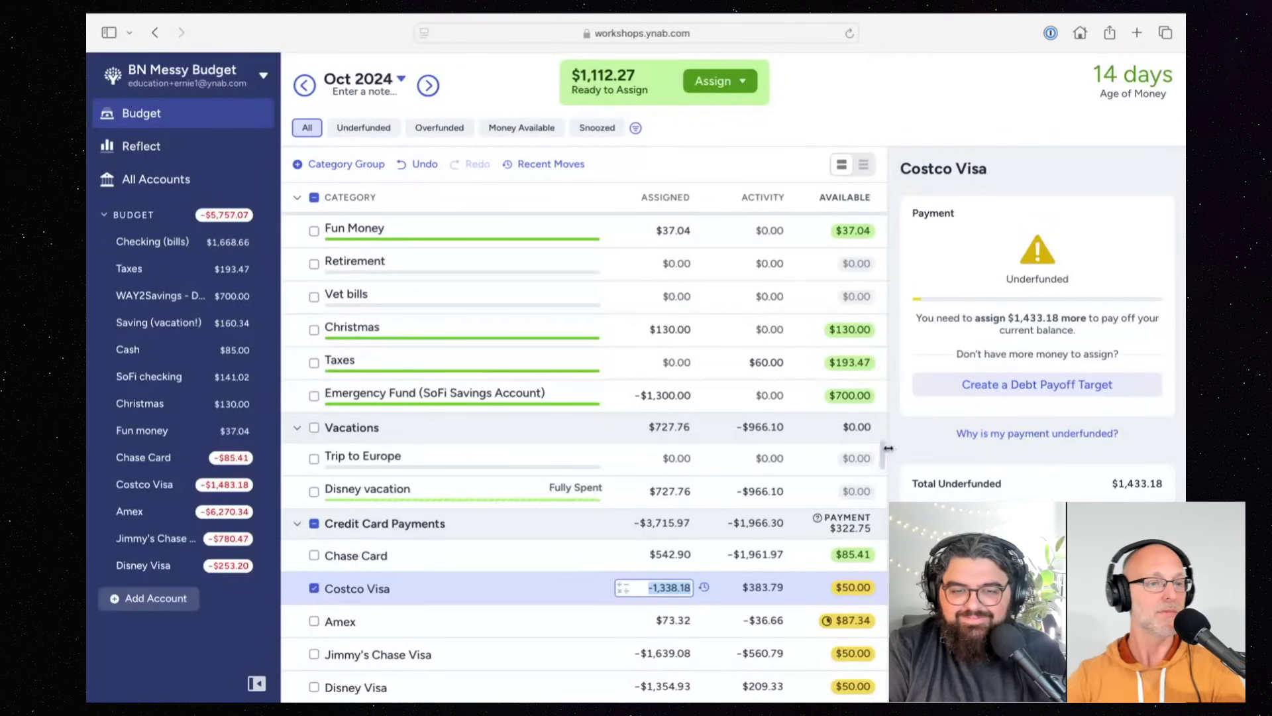
click(314, 458)
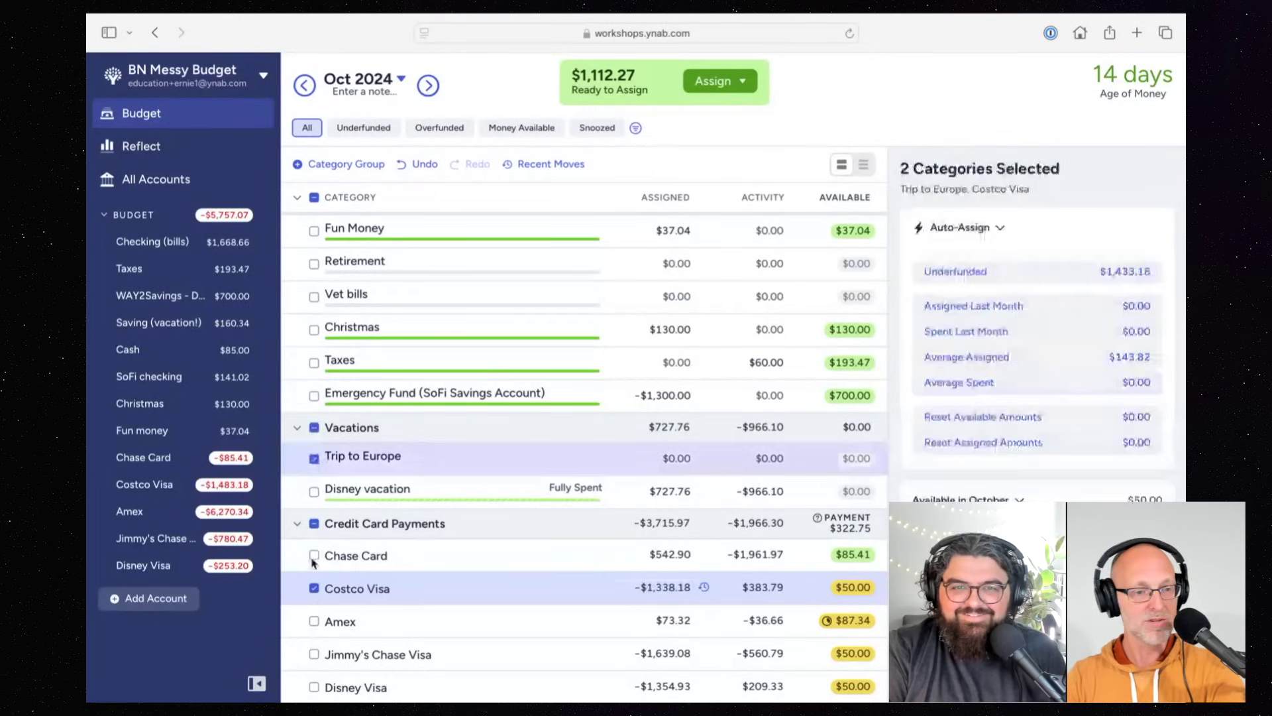
click(313, 589)
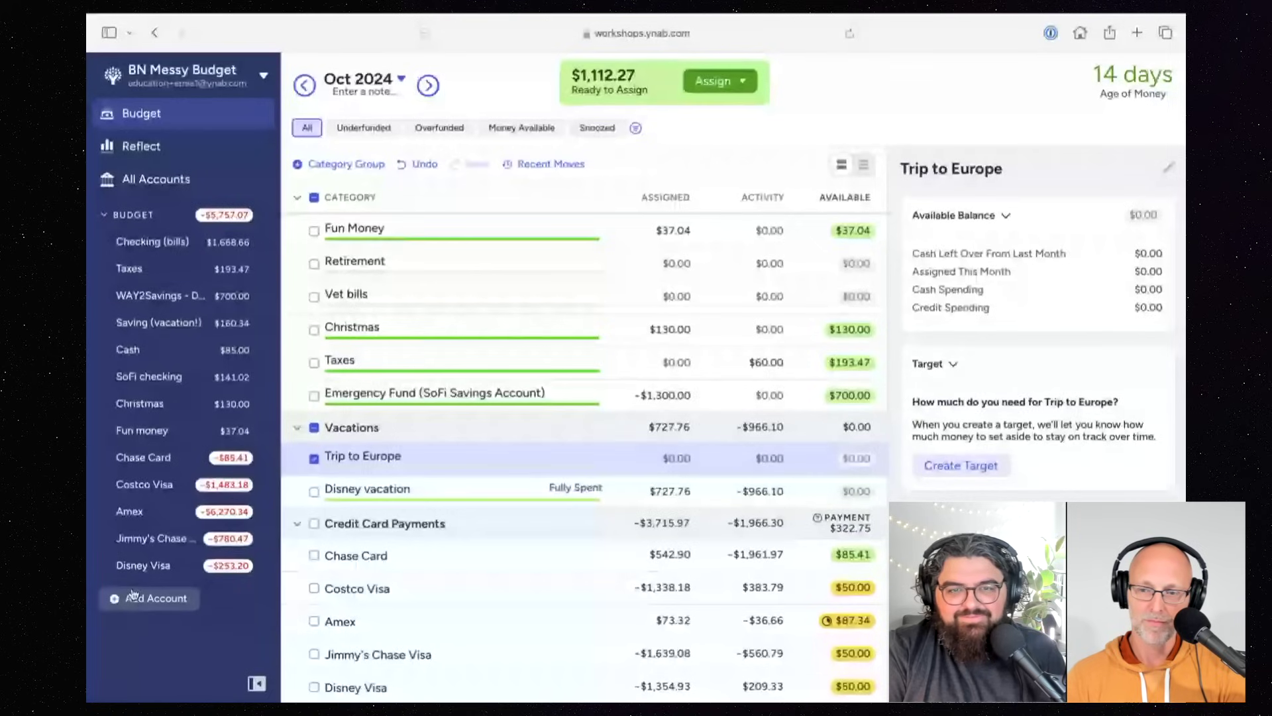
scroll(371, 464, right, 3)
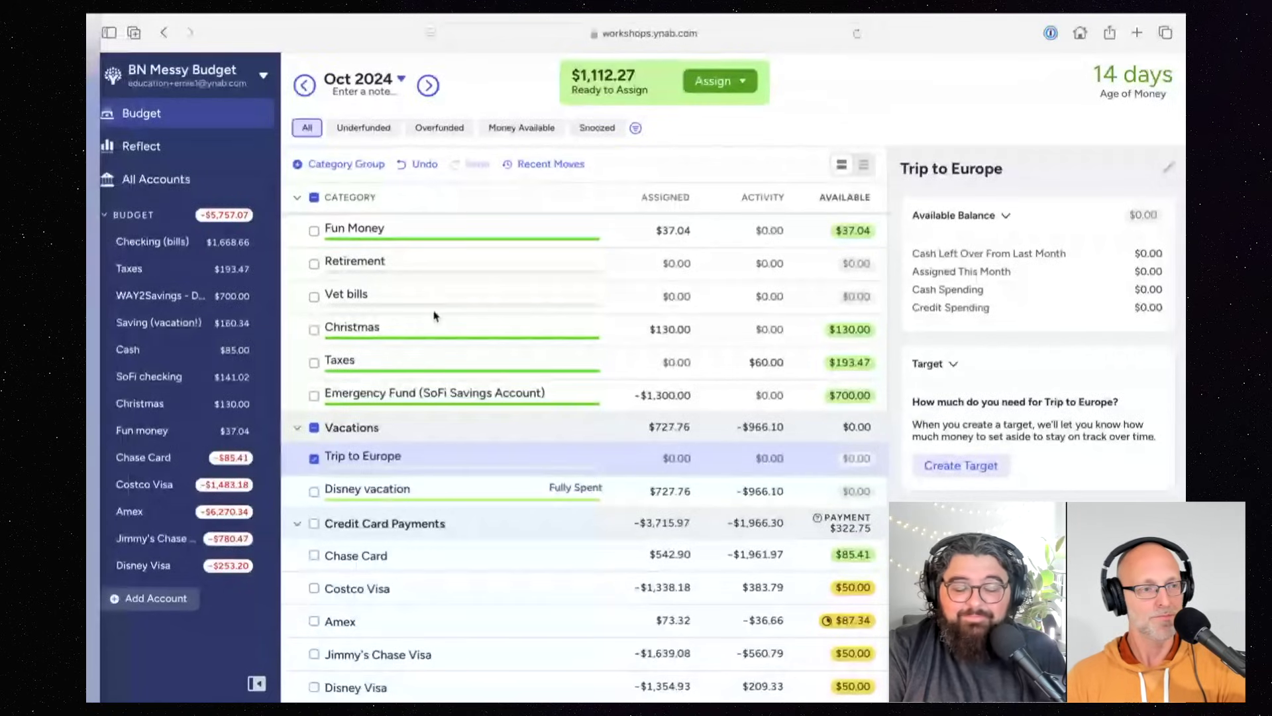